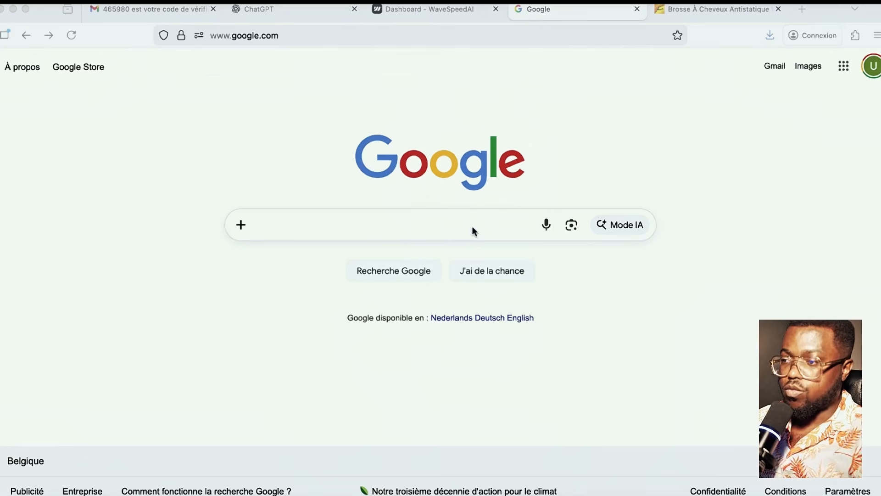
- Search Google for SHOPIFY.COM and open the sponsored 'Votre plateforme Ecommerce' Shopify result
left_click(473, 228)
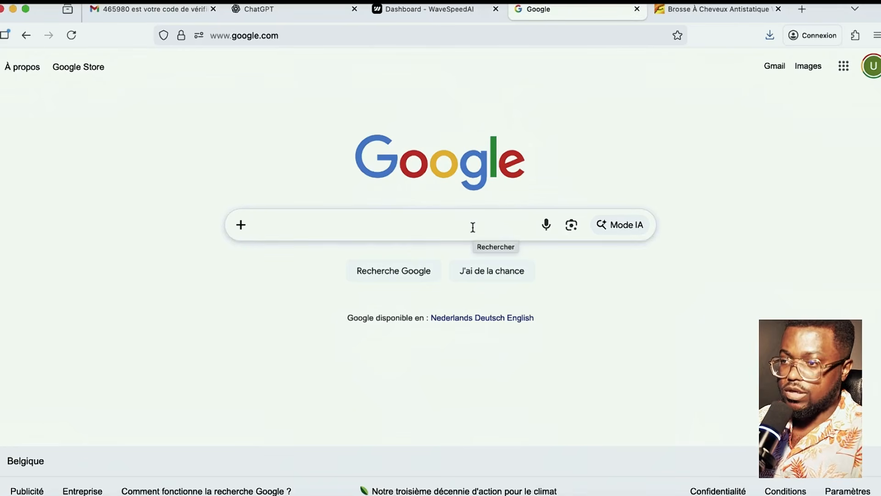
type("SHOPIFY")
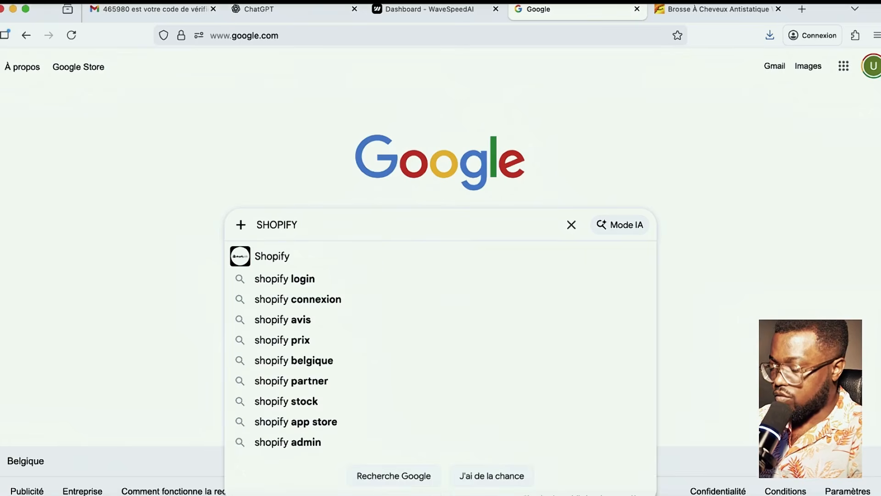
type(".COM")
key("Return")
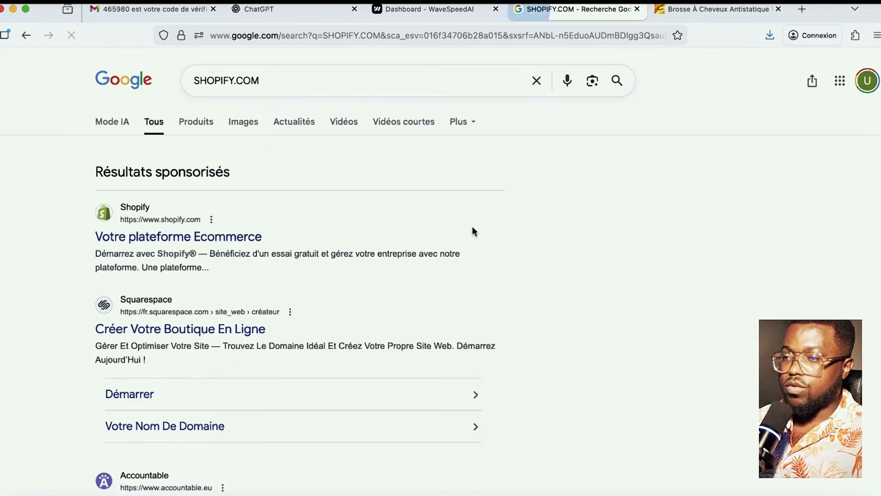
scroll(252, 327, "down", 3)
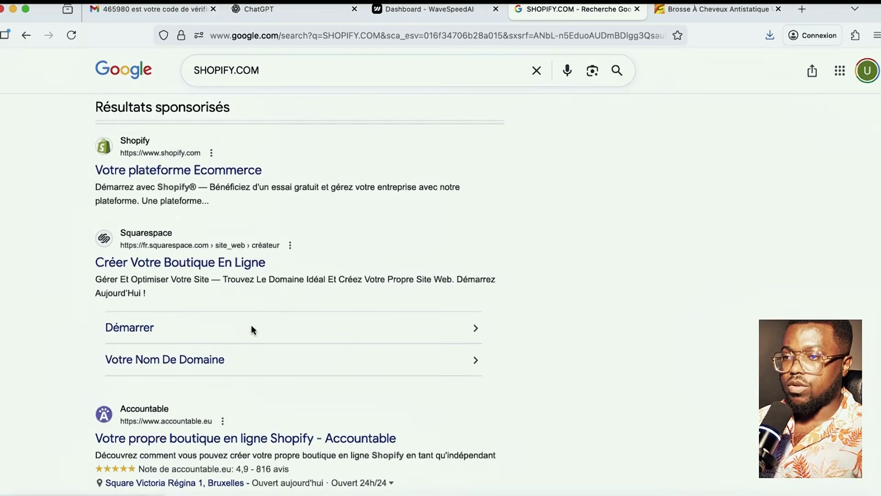
scroll(252, 324, "up", 3)
left_click(206, 236)
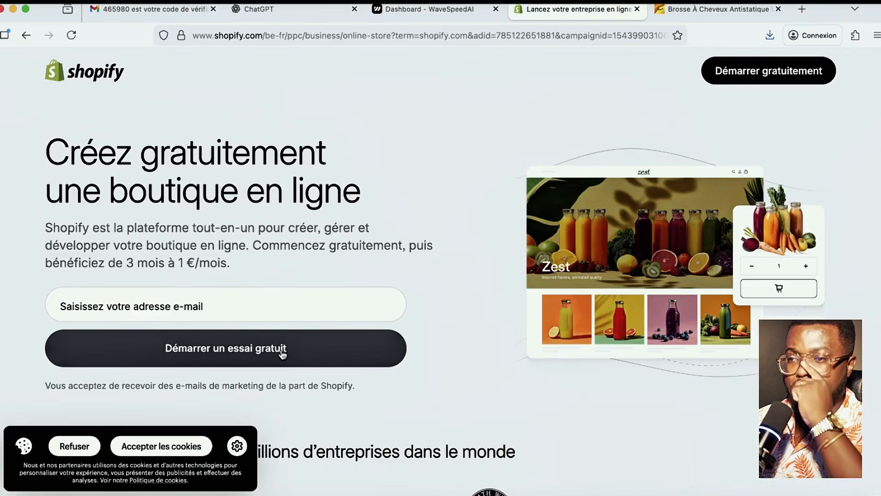
- Start the free trial with 'Démarrer gratuitement' and continue with the account e-mail address
left_click(785, 72)
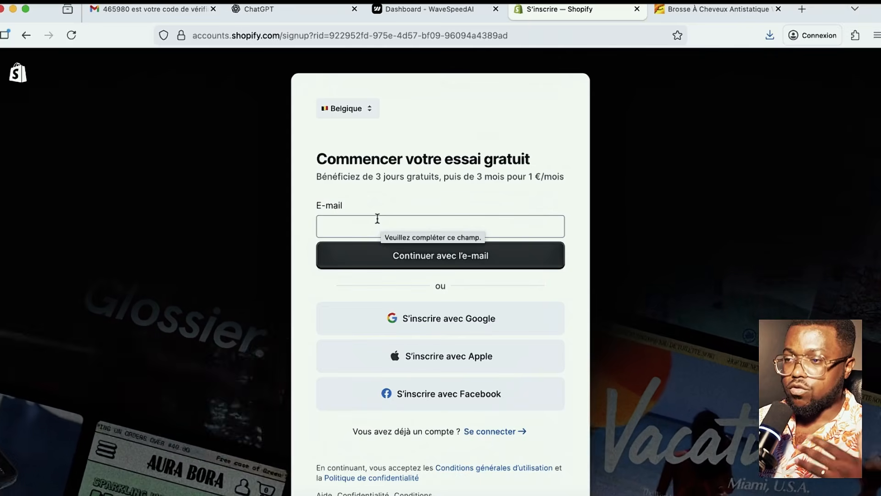
left_click(369, 223)
left_click(370, 224)
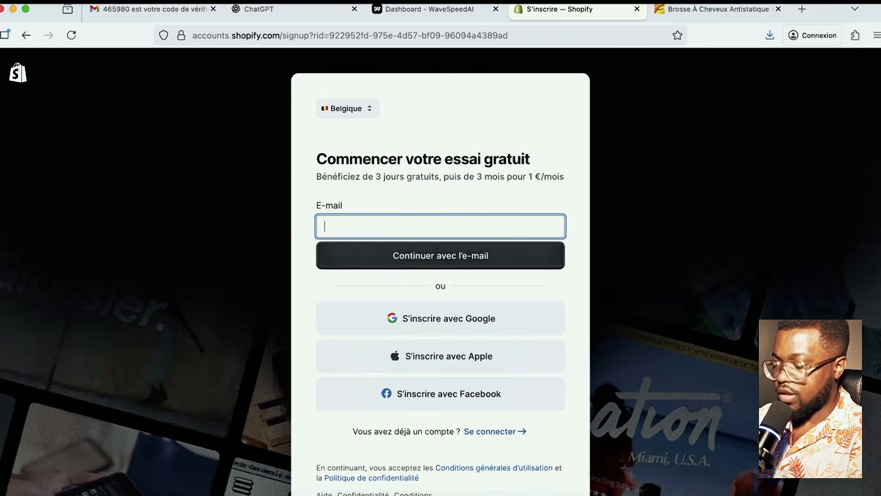
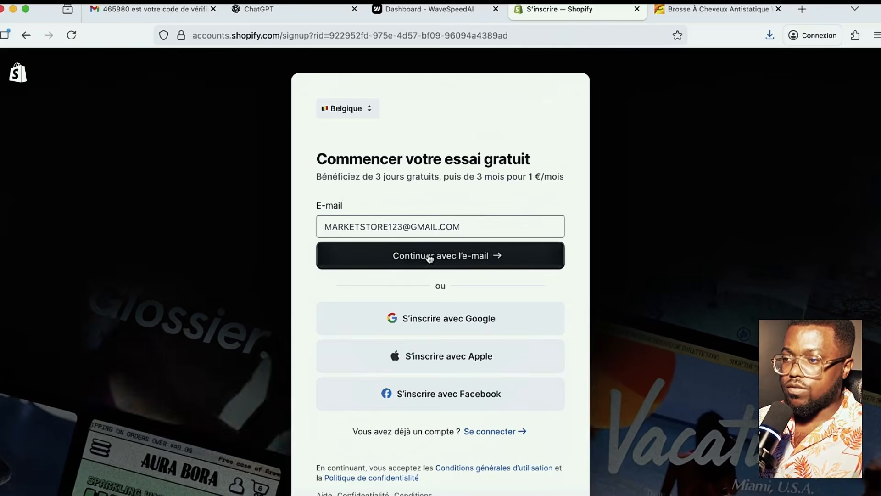
left_click(429, 257)
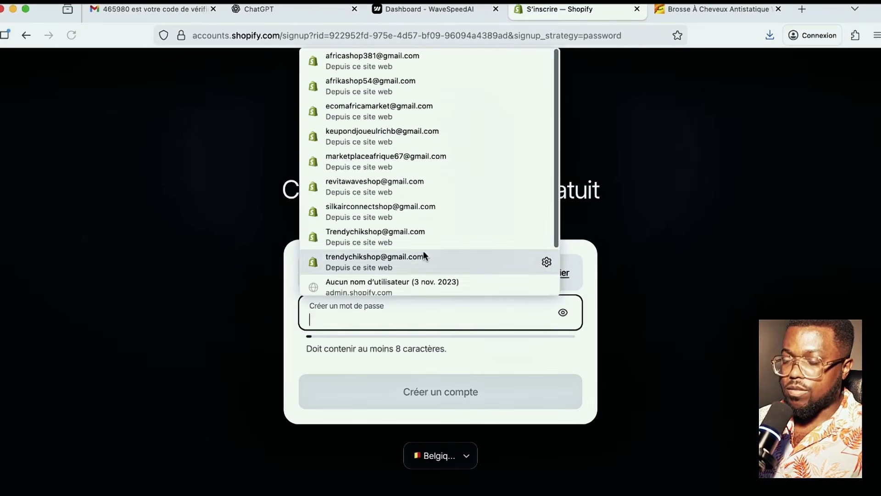
- Autofill the saved password, create the account, and decline page translation
left_click(367, 312)
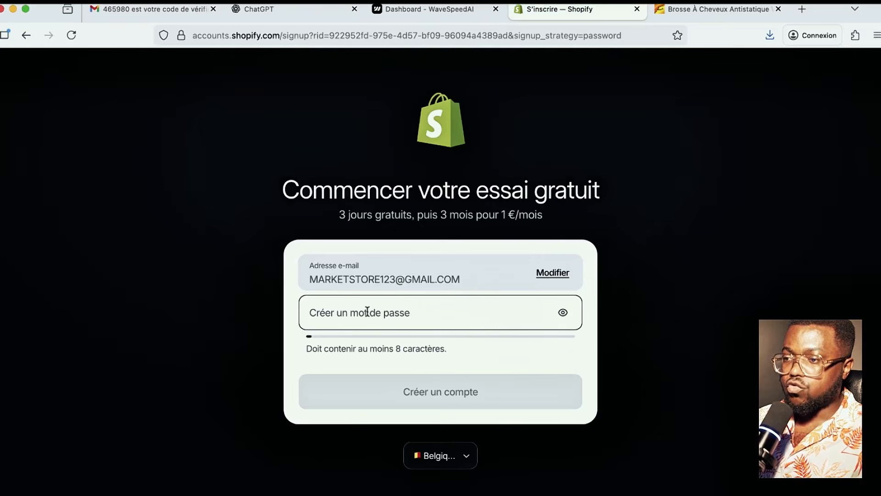
left_click(373, 234)
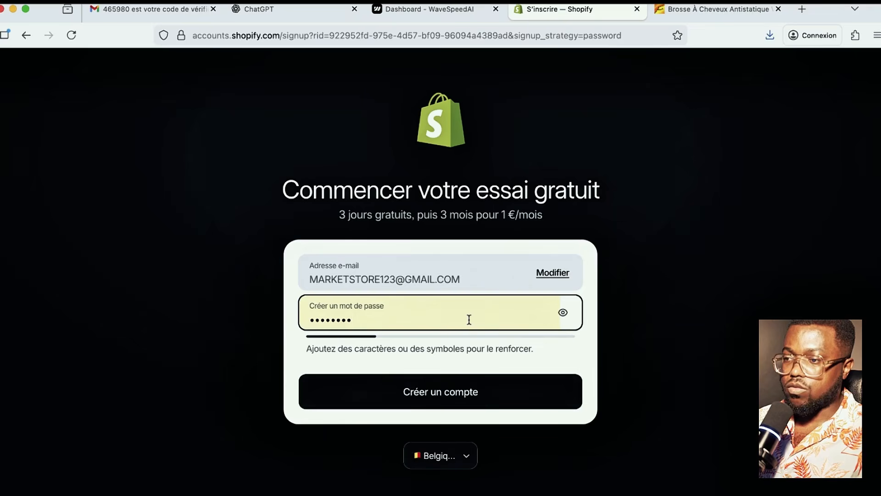
left_click(434, 397)
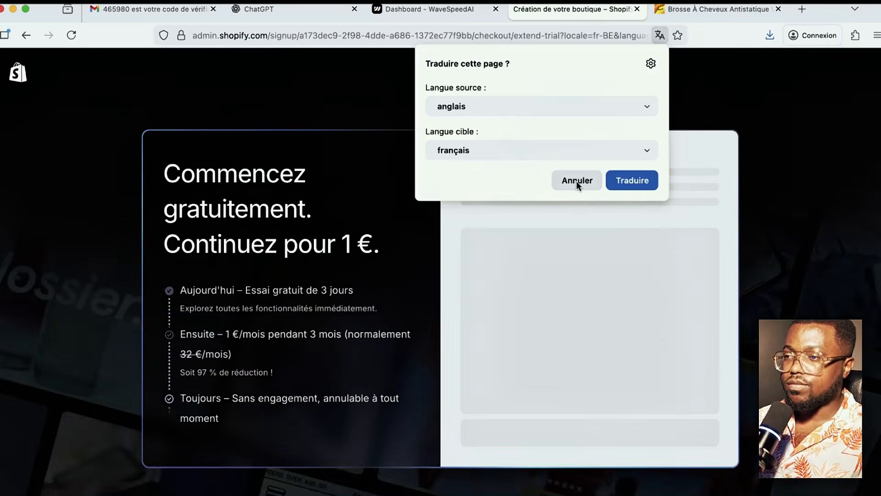
left_click(576, 181)
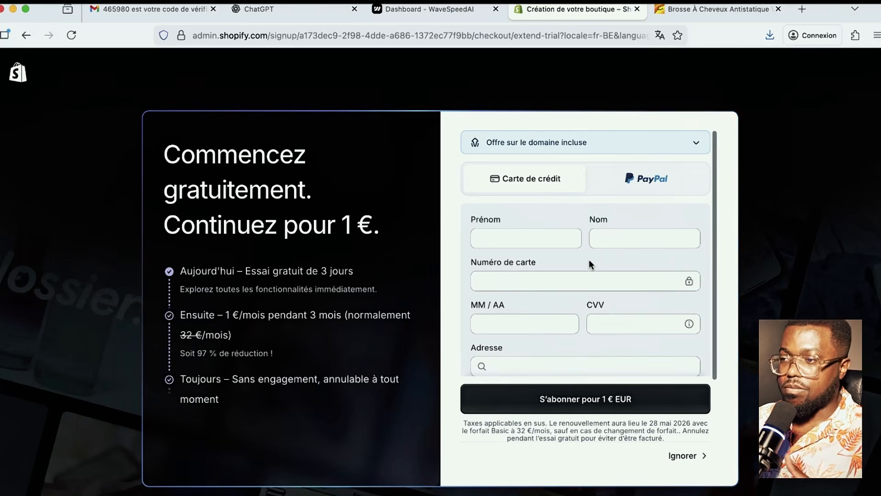
- Dismiss the name and card suggestions on the checkout form and skip the 1 €/month trial payment
scroll(527, 246, "up", 1)
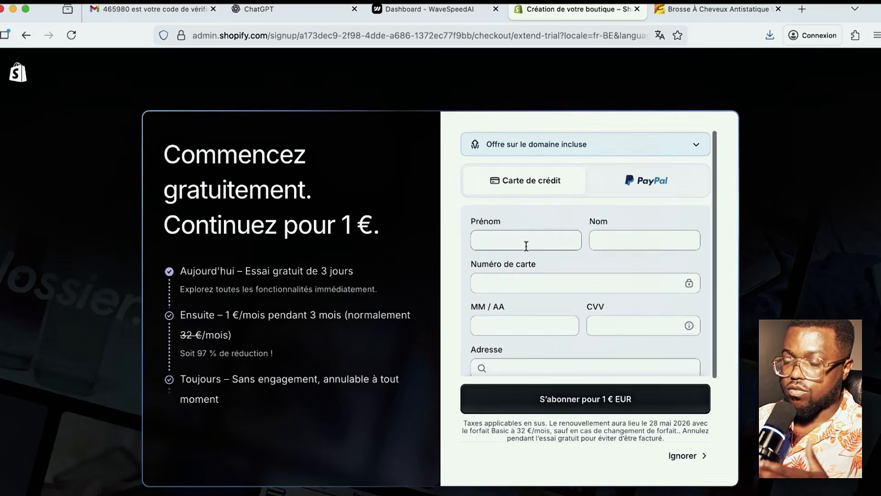
scroll(527, 245, "down", 1)
left_click(490, 237)
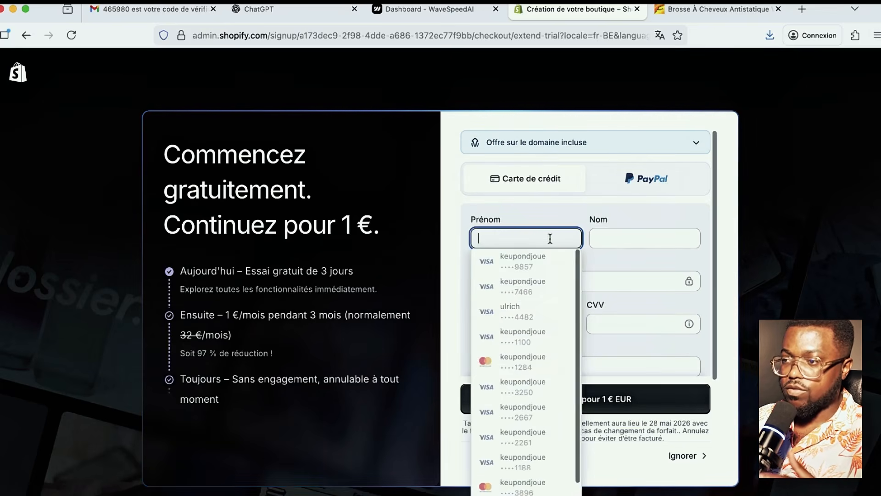
key("Escape")
left_click(609, 236)
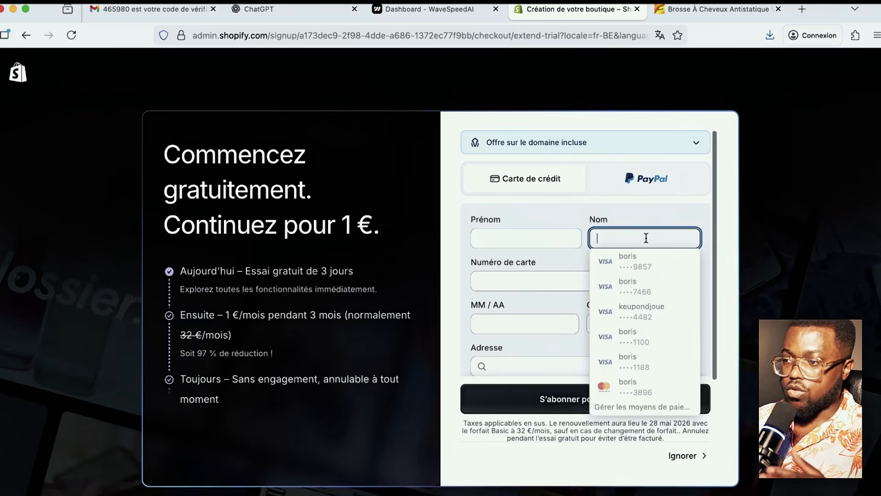
left_click(535, 280)
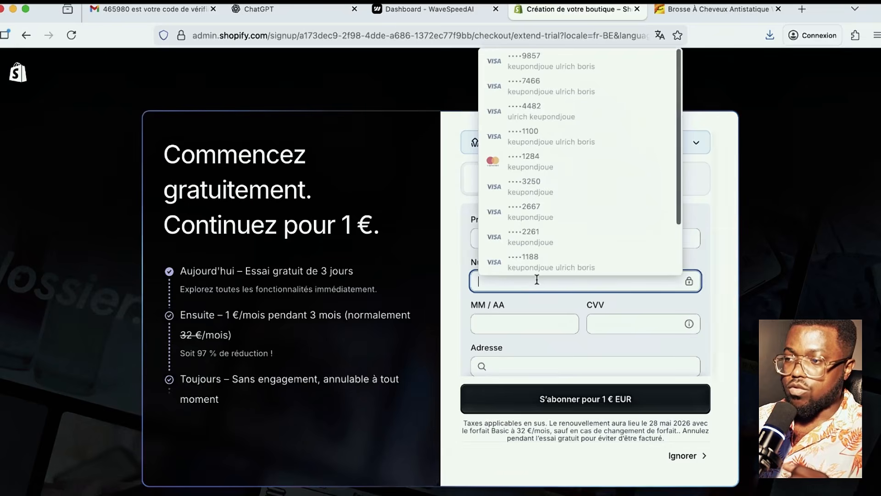
left_click(711, 282)
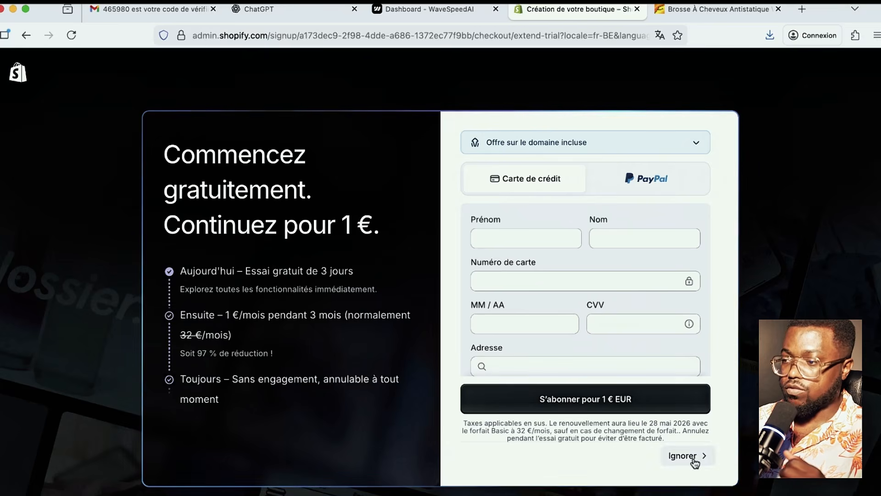
left_click(680, 455)
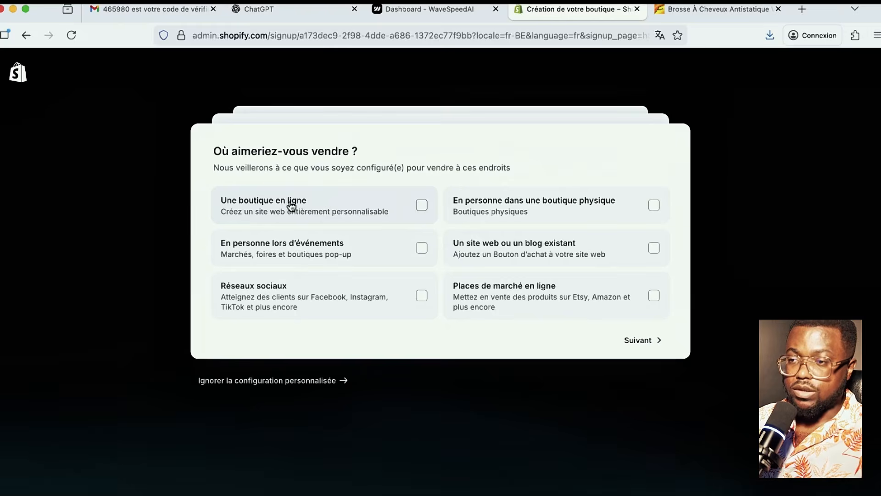
- Answer onboarding: sell via an online store, new business, products bought or made yourself
left_click(308, 207)
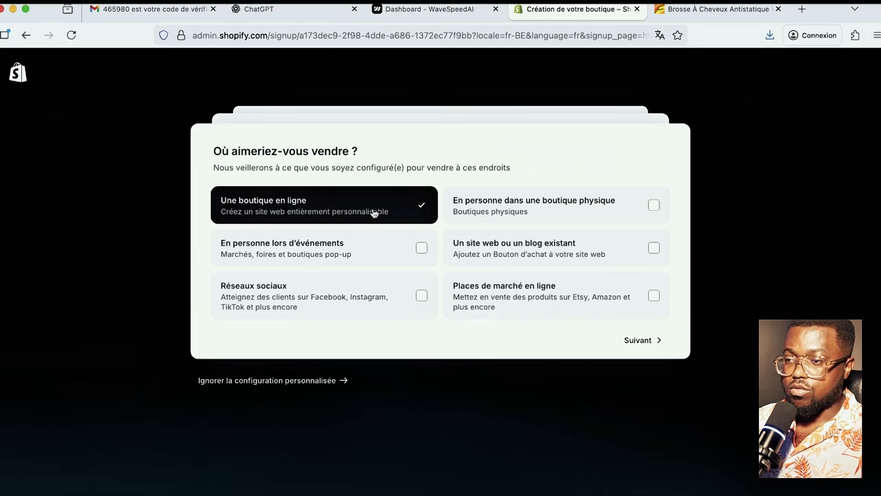
left_click(643, 341)
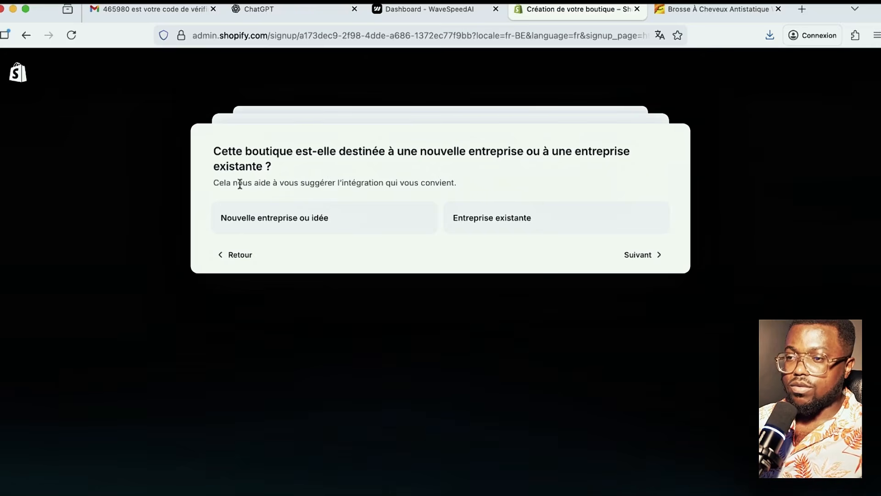
left_click(278, 224)
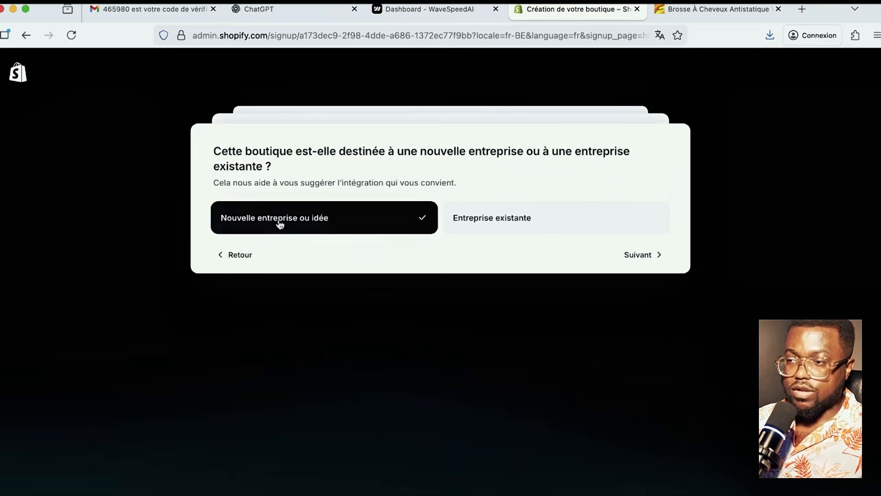
left_click(650, 255)
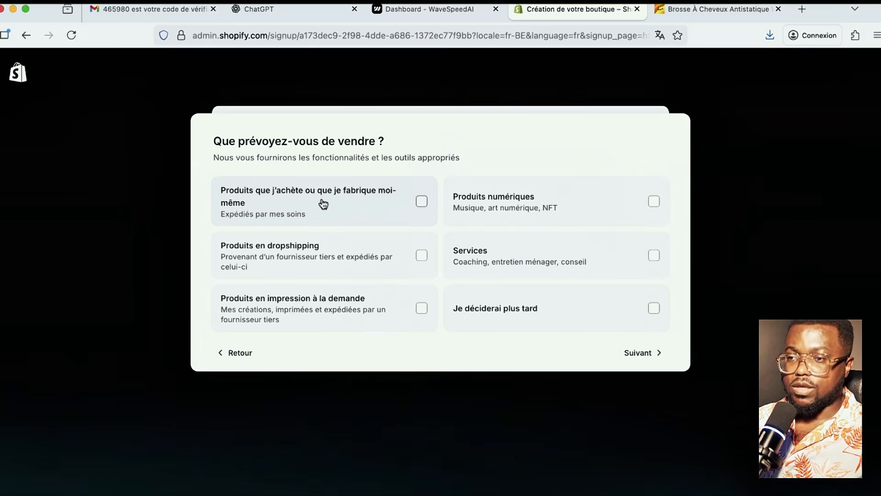
left_click(357, 202)
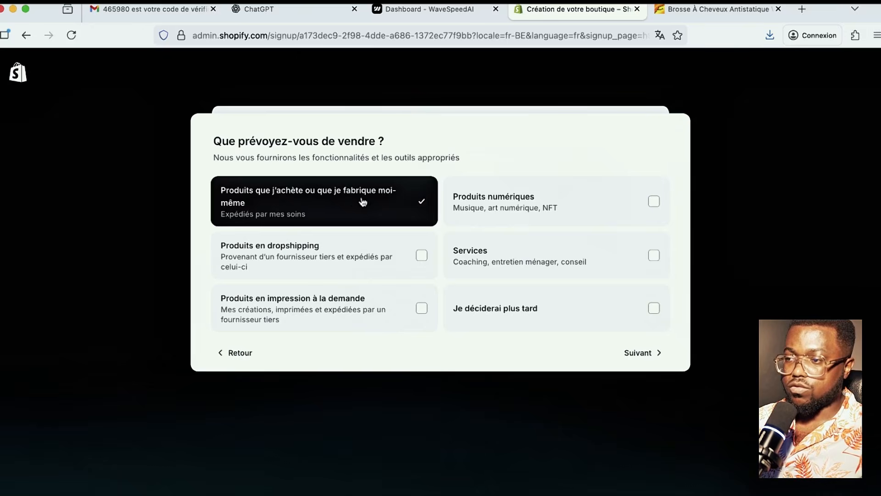
left_click(649, 354)
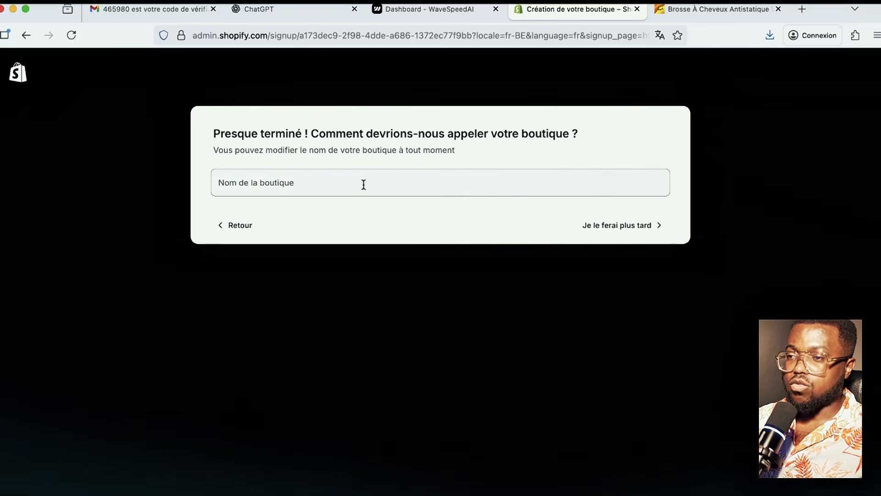
- Name the store 'Boutique test', finish setup, and return to the Alibaba hair brush page
left_click(363, 185)
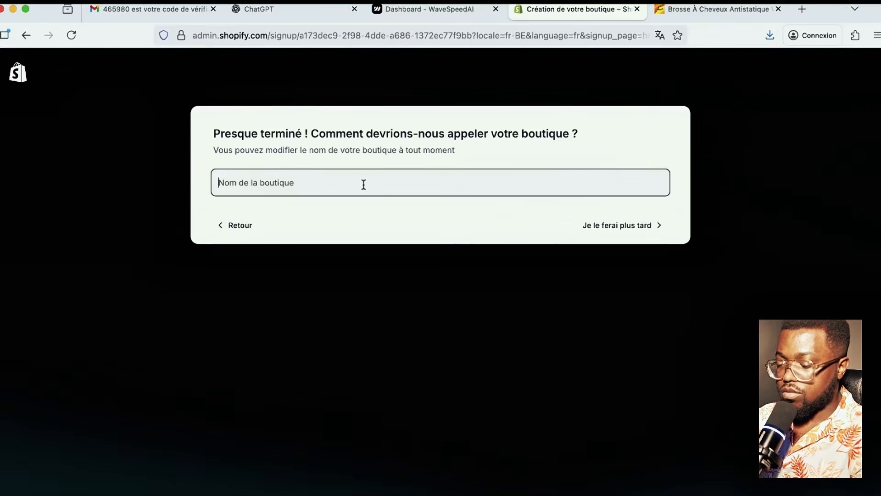
type("BOU")
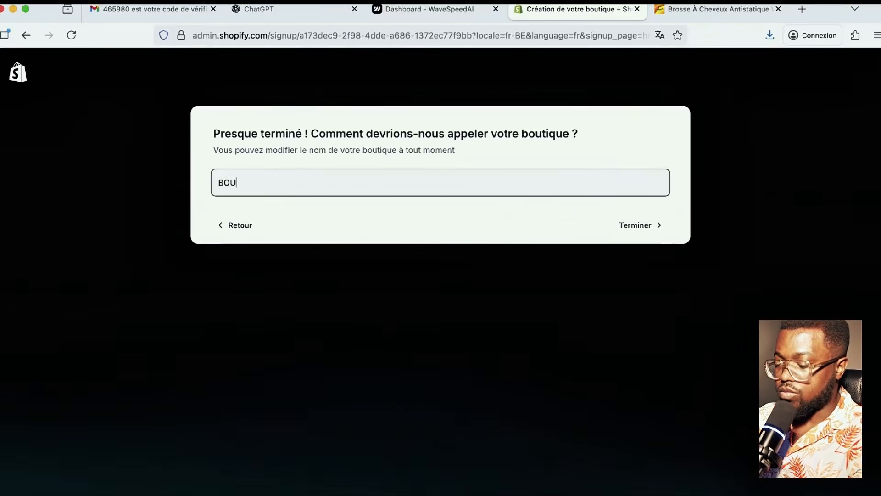
type("TI")
key("BackSpace")
key("BackSpace")
key("BackSpace")
key("BackSpace")
type("outique test")
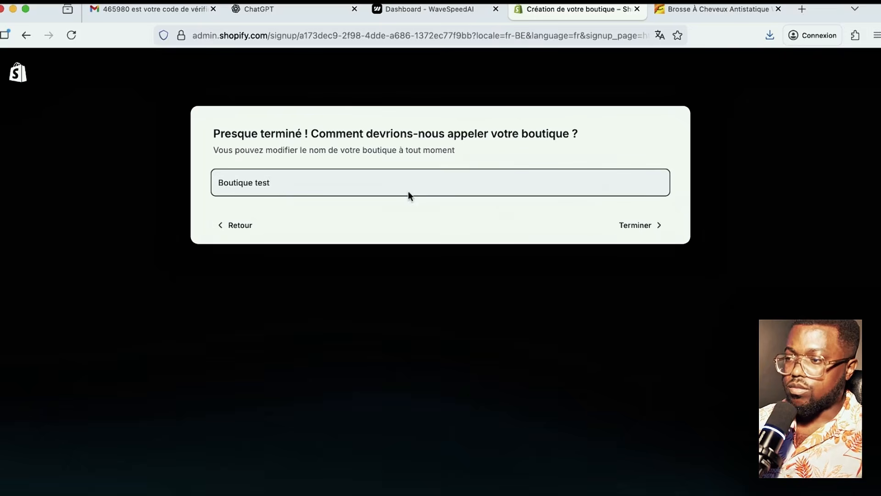
left_click(659, 227)
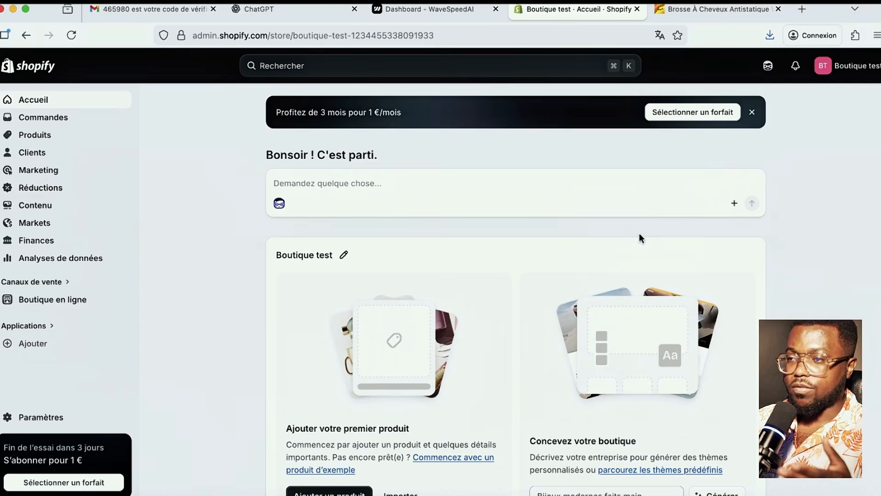
left_click(709, 9)
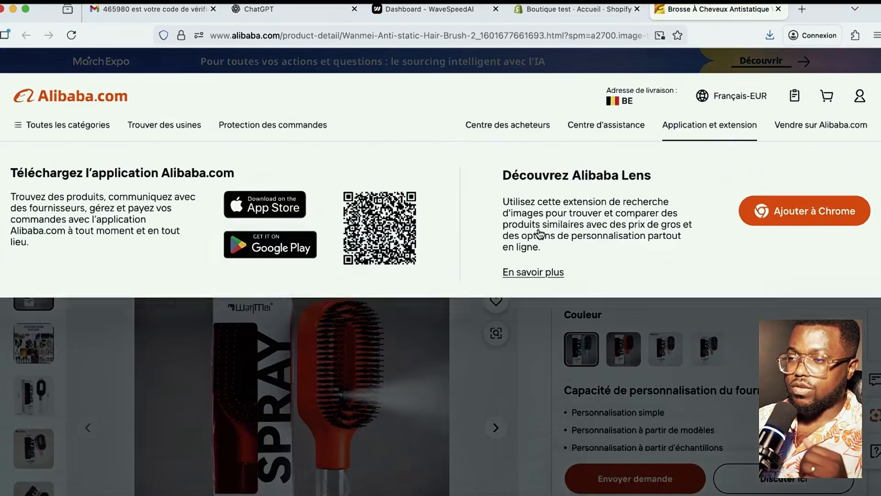
- Browse the brush listing's customisation and blue box photos and play the spray water demo video
scroll(532, 309, "down", 3)
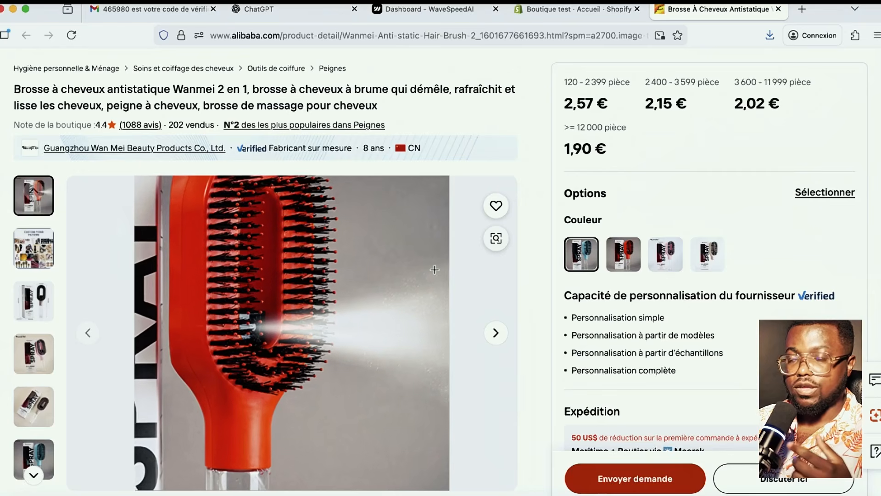
scroll(329, 349, "up", 1)
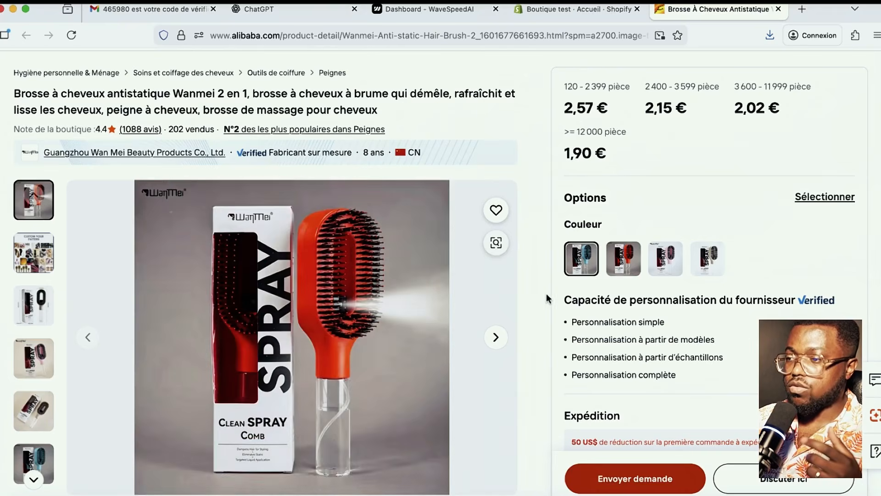
left_click(496, 338)
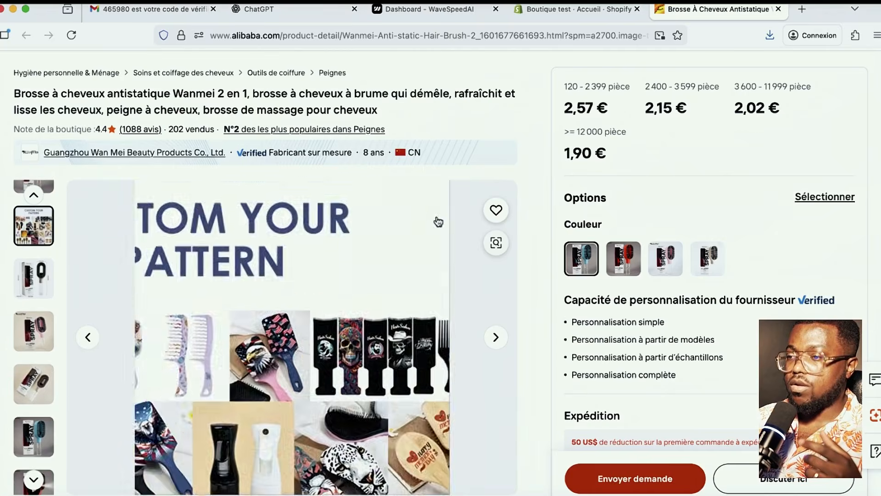
left_click(18, 344)
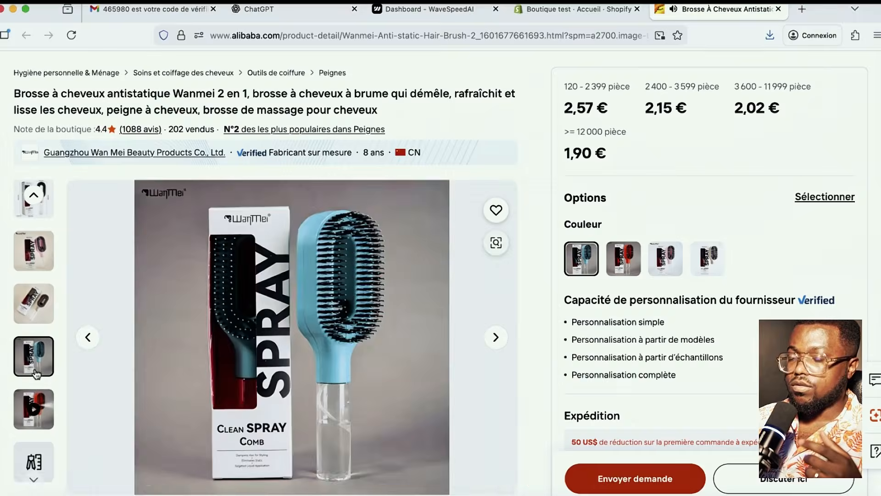
left_click(26, 384)
left_click(26, 377)
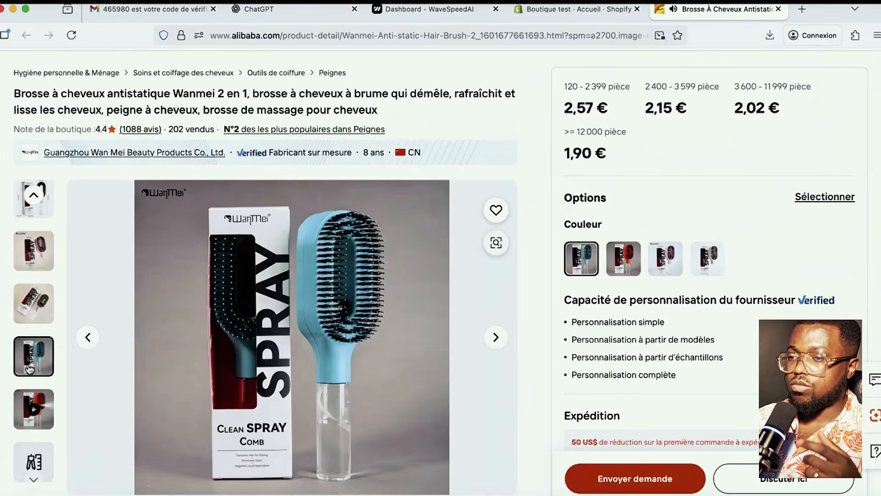
left_click(27, 401)
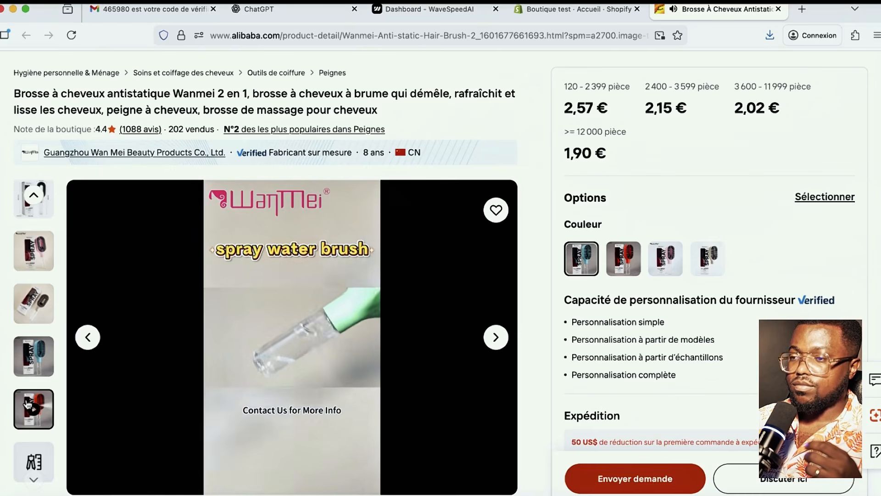
left_click(31, 362)
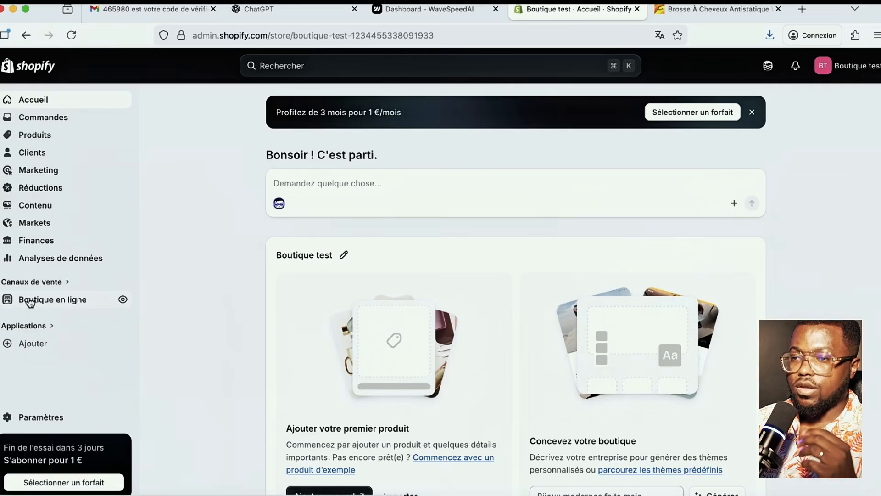
- Import Shrine-Theme (2).zip from the Thèmes page as an uploaded zip theme
left_click(26, 302)
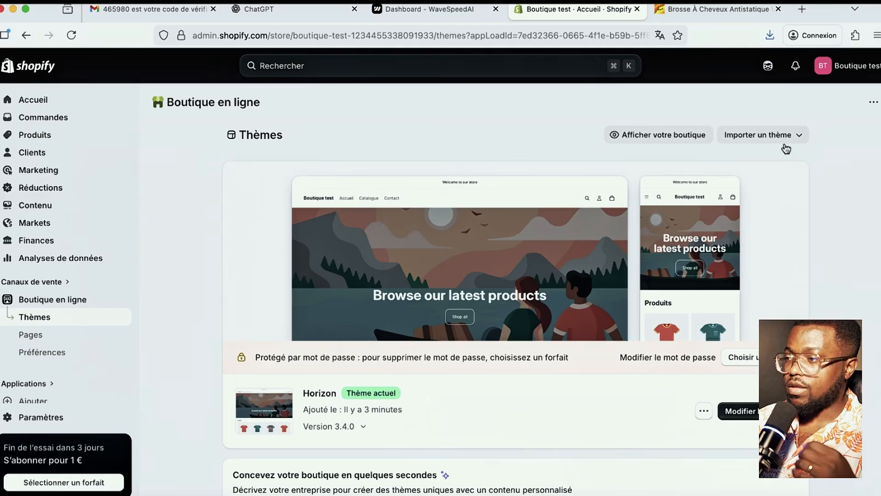
left_click(751, 141)
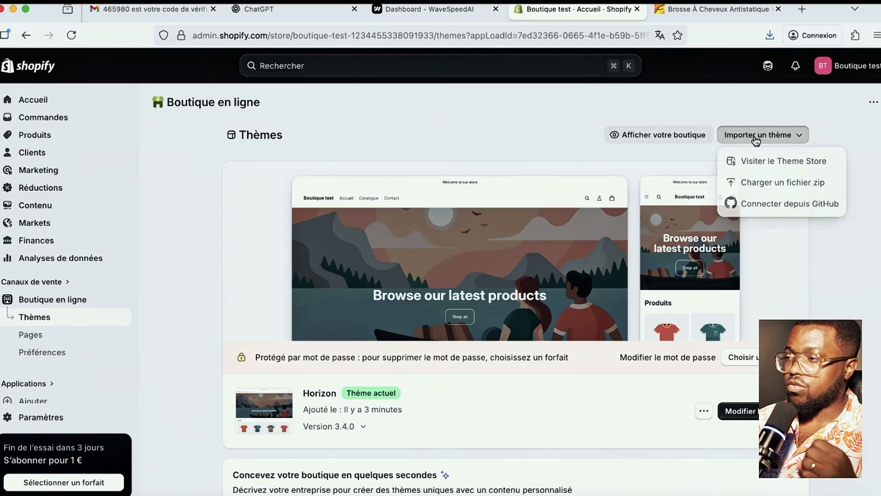
left_click(773, 184)
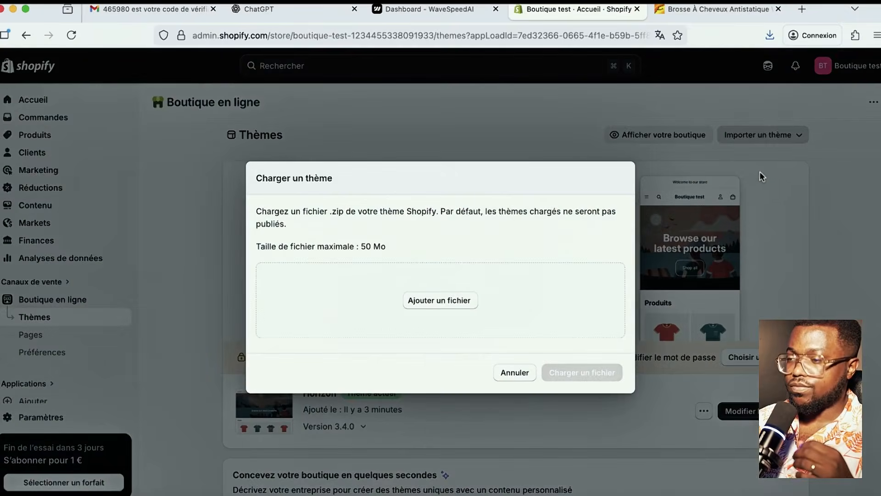
left_click(442, 300)
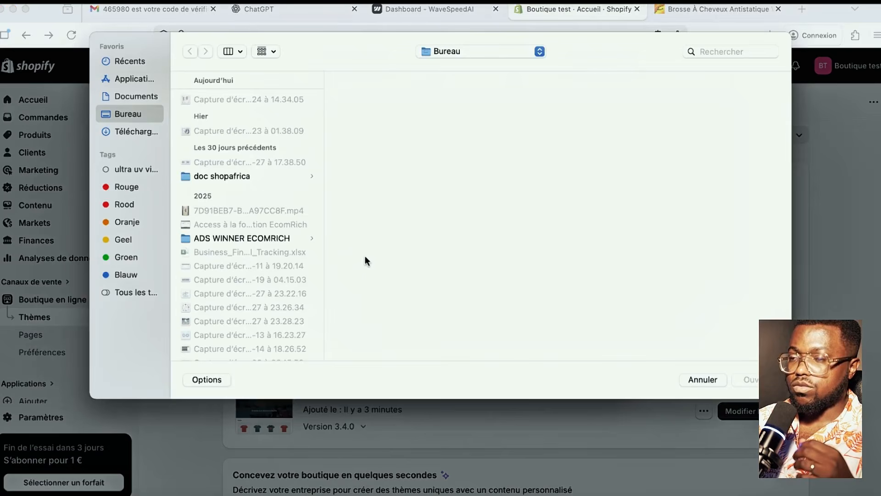
scroll(247, 150, "down", 5)
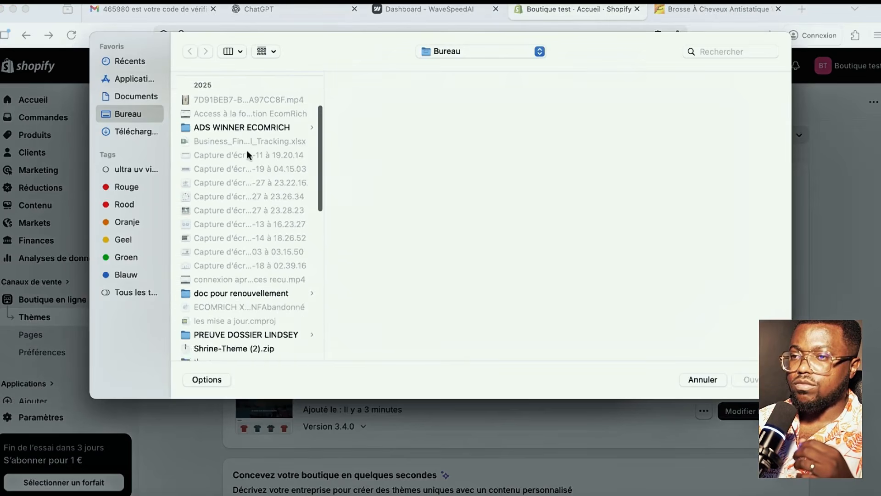
scroll(247, 150, "up", 5)
scroll(156, 146, "up", 2)
scroll(267, 150, "down", 10)
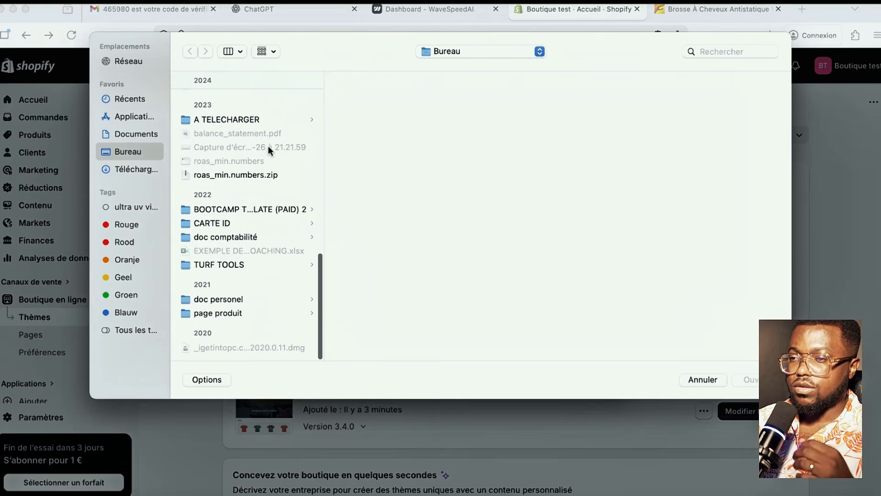
scroll(256, 226, "up", 10)
left_click(248, 335)
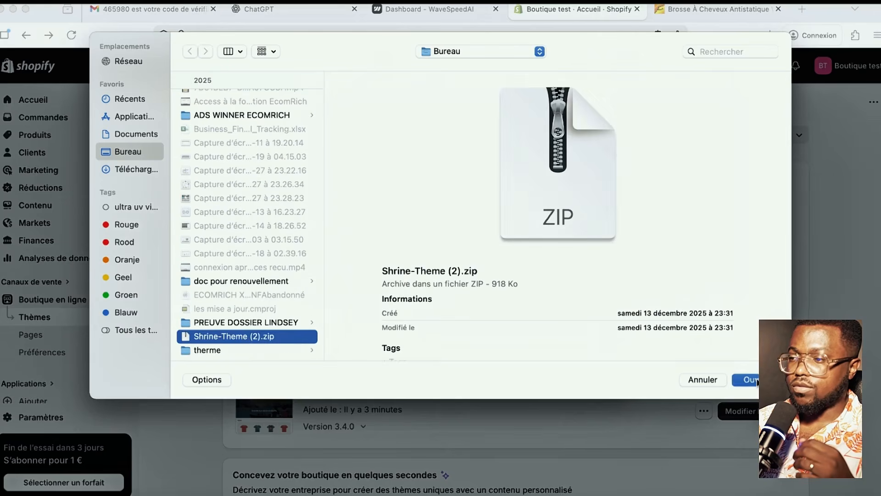
left_click(747, 380)
left_click(583, 372)
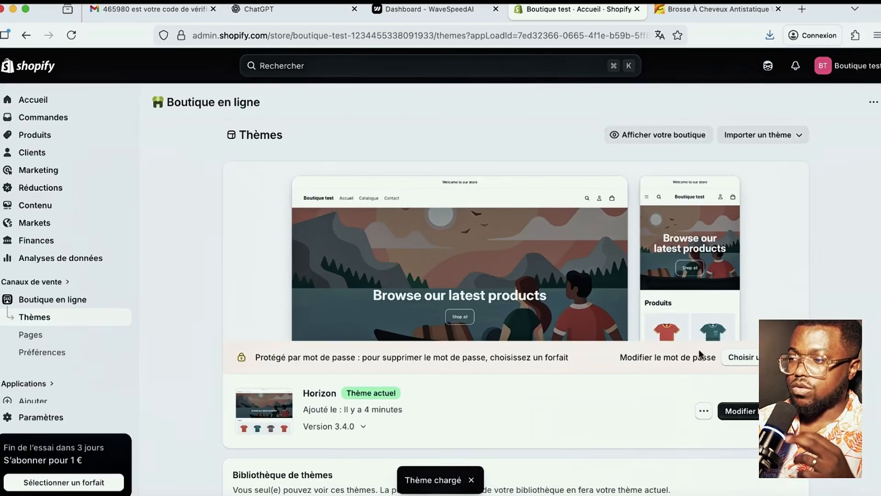
- Publish shrine-theme-2, confirming it replaces Horizon as the current theme
scroll(580, 386, "down", 2)
scroll(257, 325, "down", 3)
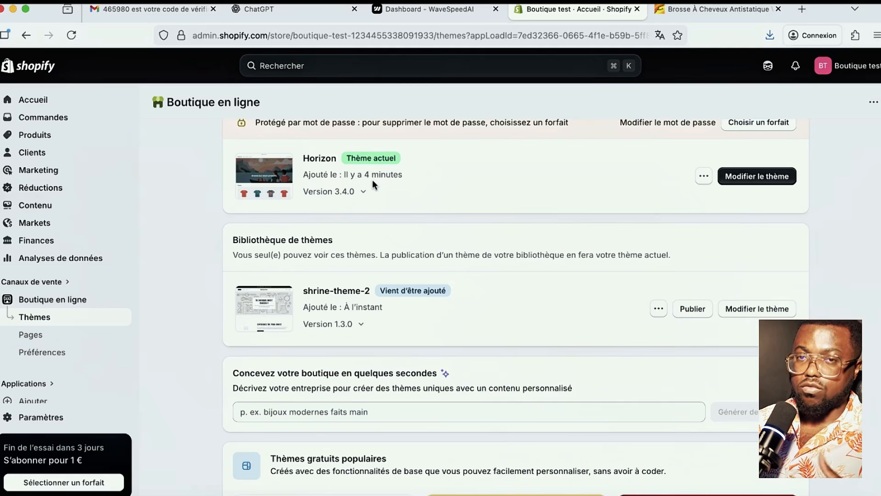
scroll(497, 271, "up", 2)
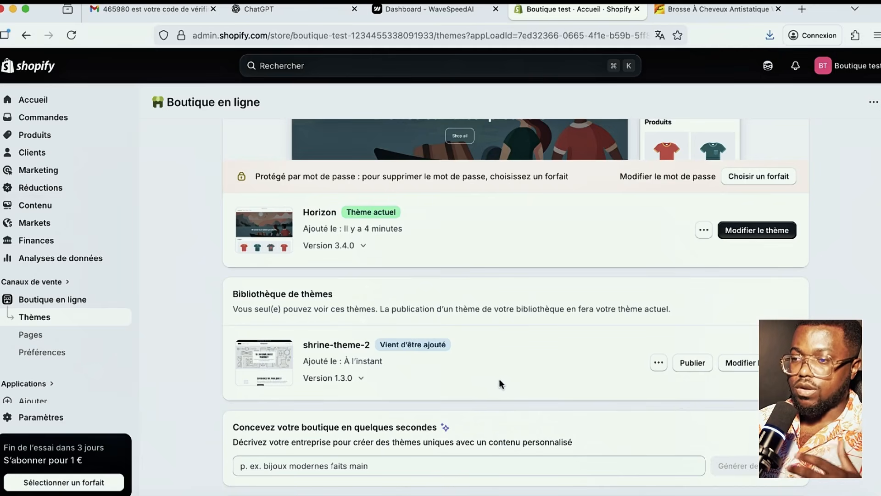
left_click(693, 362)
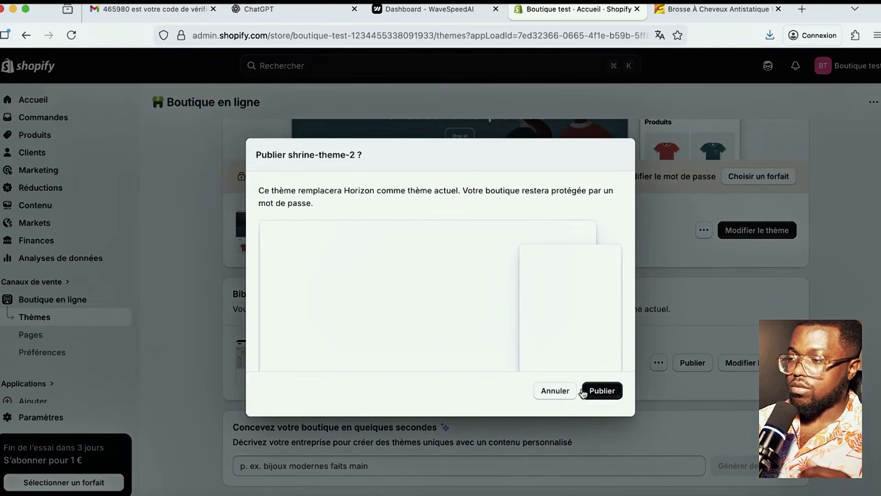
left_click(602, 390)
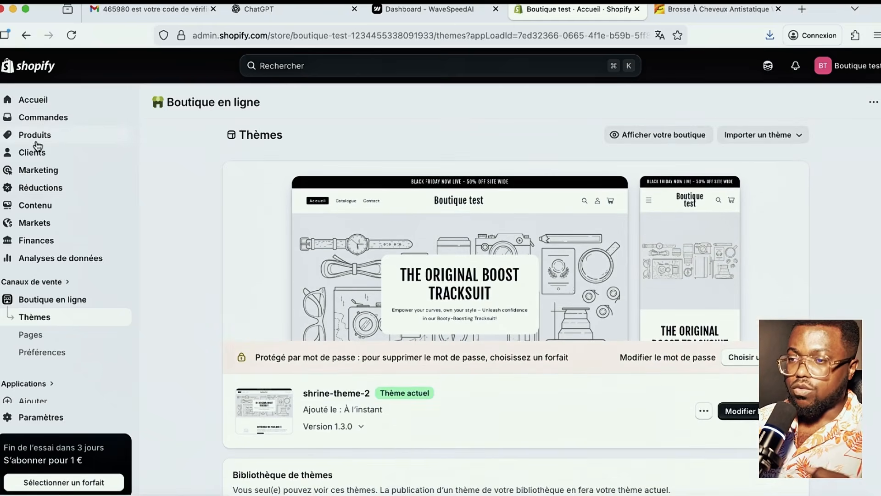
- Create a new product and add the STYRAHAIR brush screenshot as its media
left_click(35, 135)
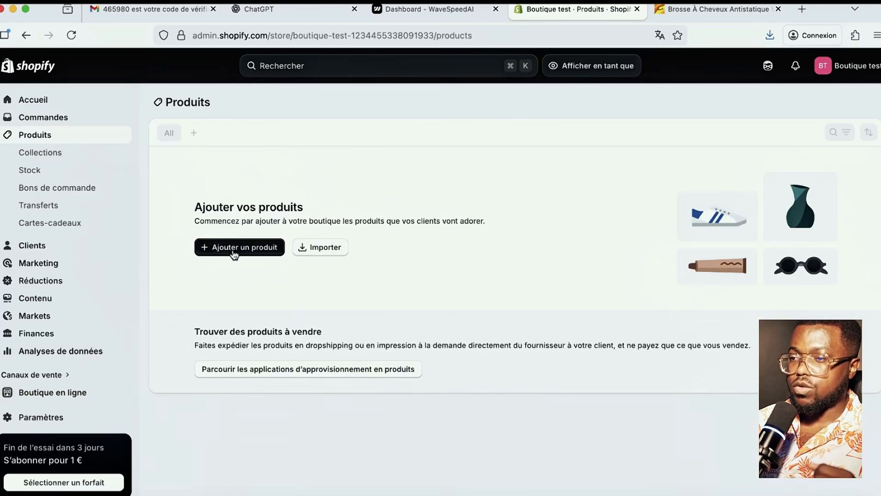
left_click(235, 250)
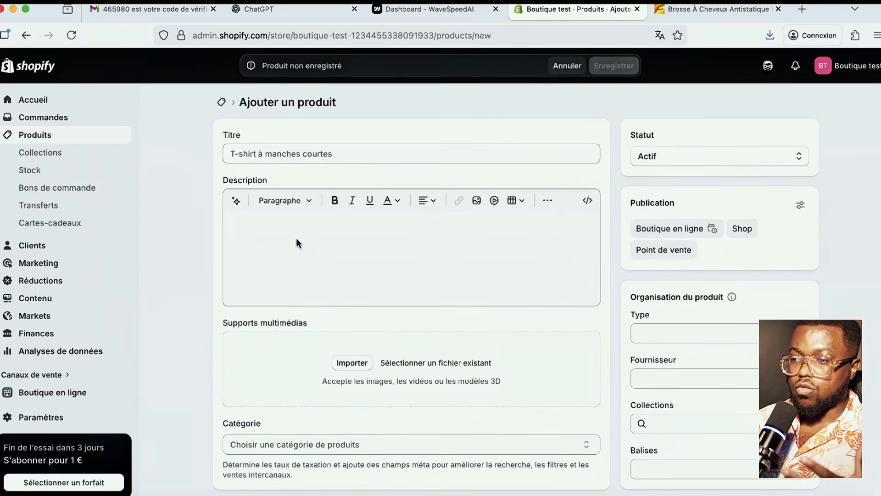
left_click(351, 361)
left_click(360, 99)
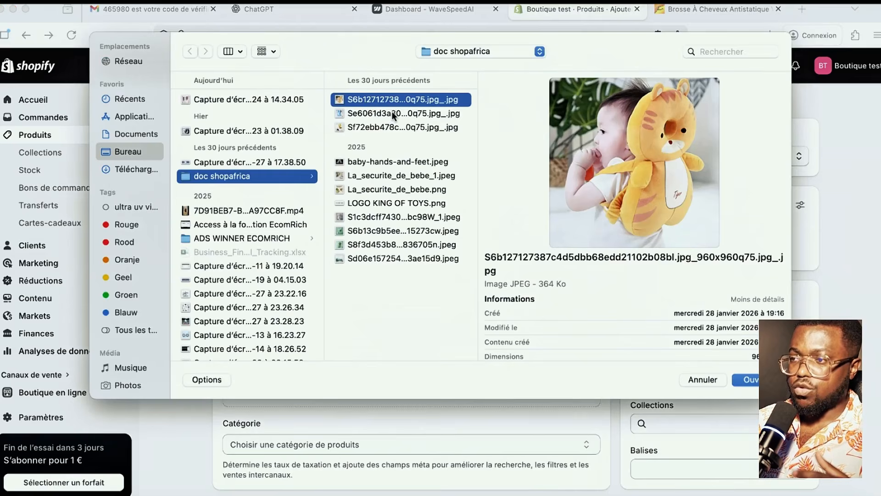
left_click(230, 100)
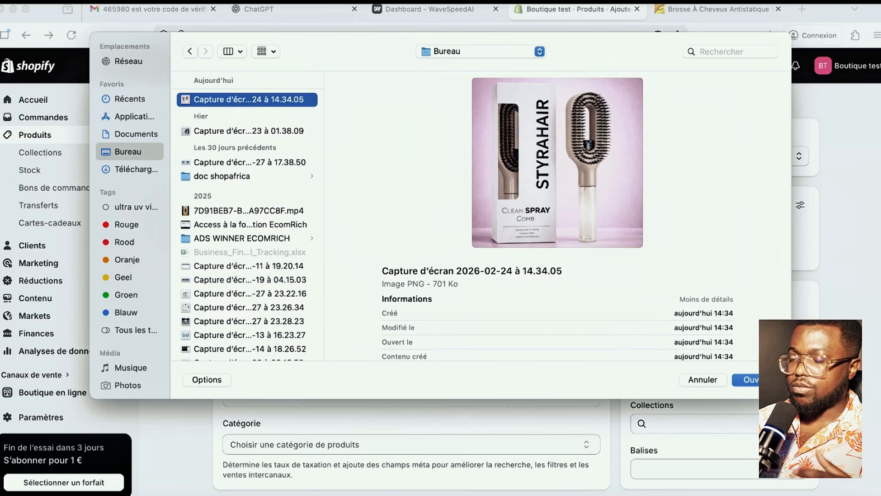
scroll(239, 120, "down", 1)
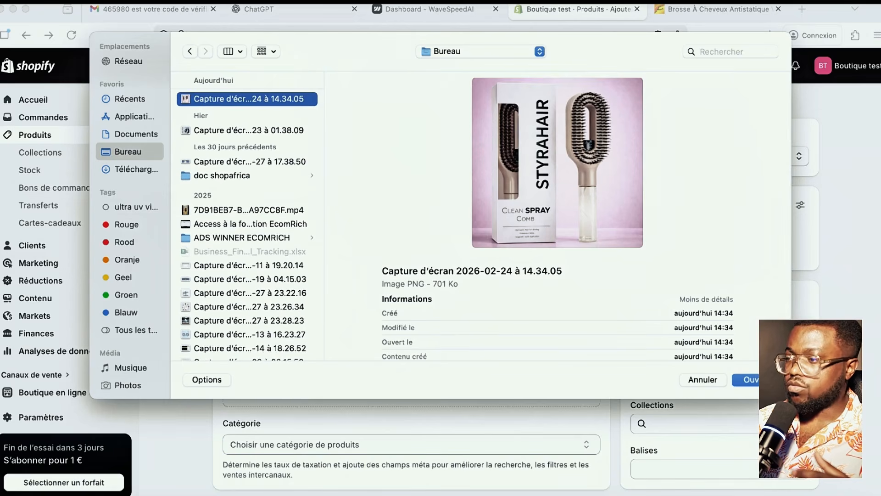
left_click(747, 379)
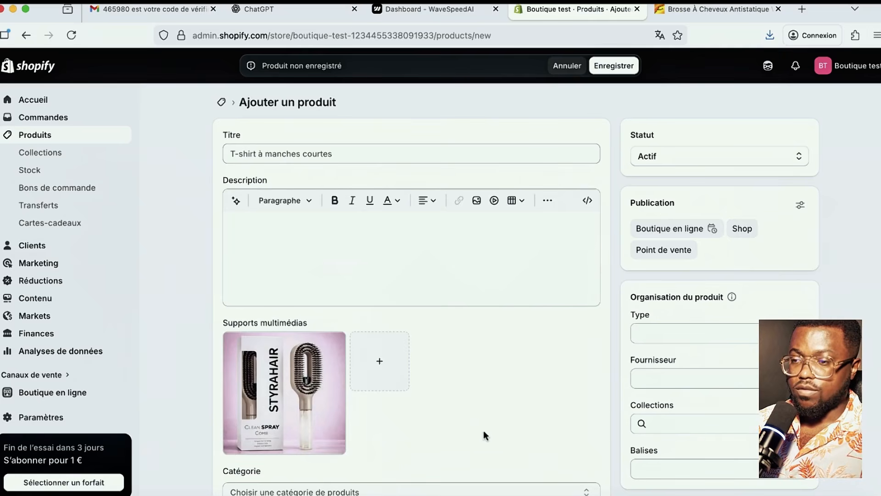
- Try saving the product, hit the empty-title error, then switch to ChatGPT
scroll(503, 431, "down", 5)
scroll(502, 431, "up", 4)
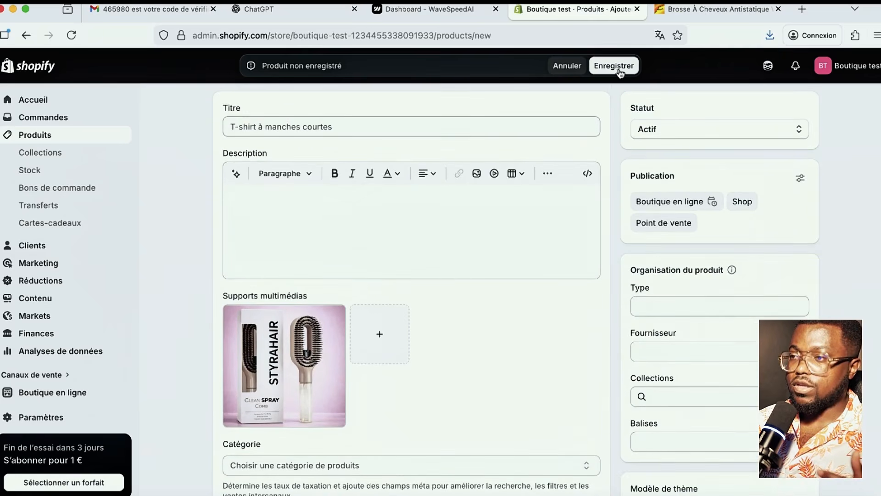
left_click(614, 66)
scroll(589, 366, "down", 2)
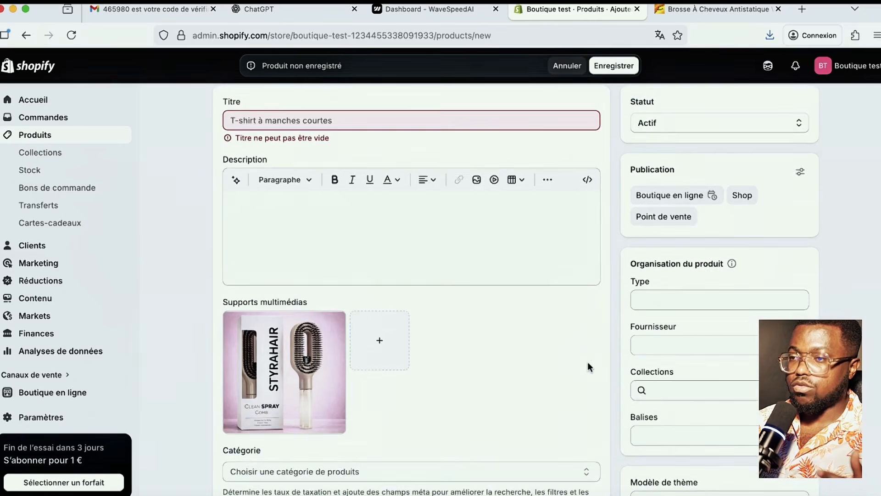
scroll(588, 363, "down", 2)
scroll(360, 213, "up", 4)
left_click(323, 203)
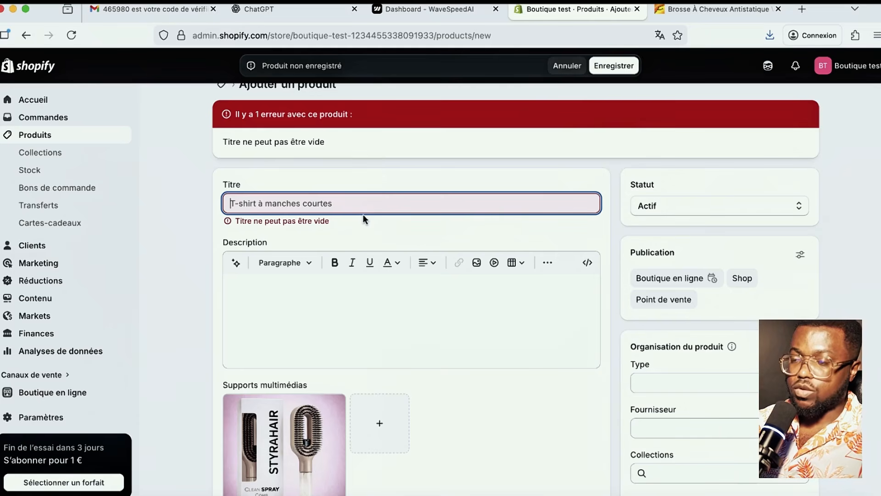
left_click(303, 9)
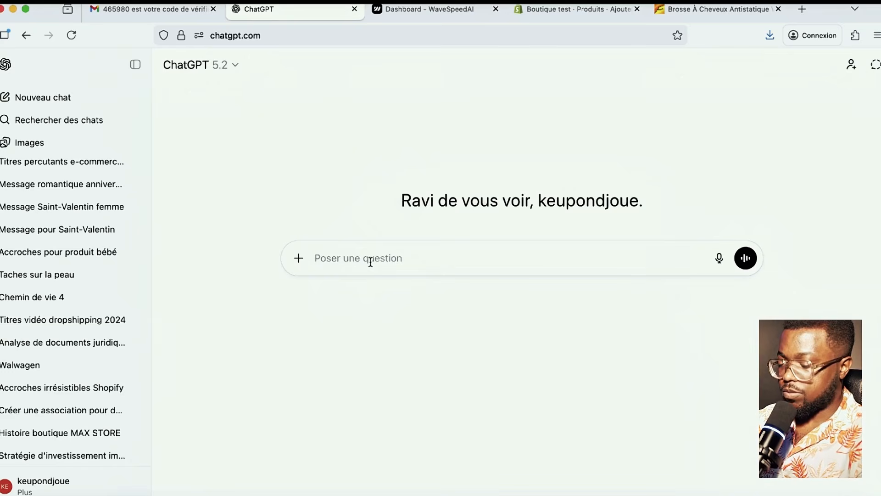
- Send a French prompt requesting a brand name for the women's spray-hairbrush Shopify store
type("JE vends une brousse à spray po")
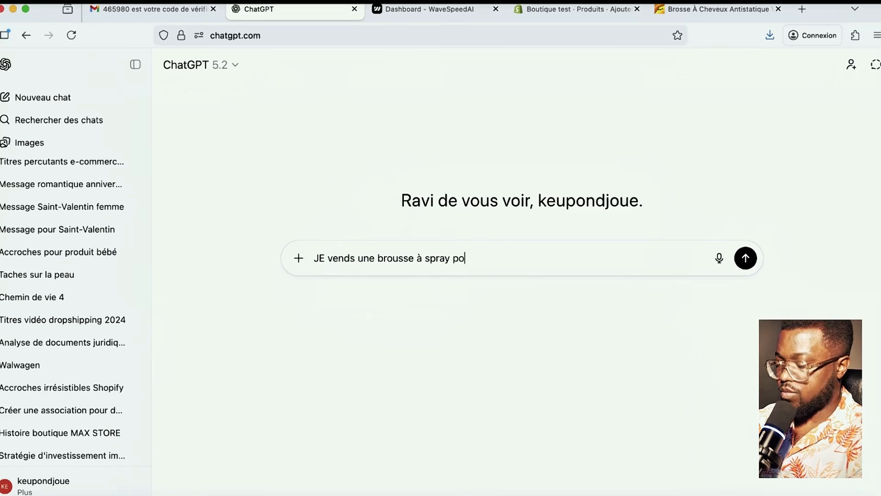
type("emme j'aimerai creer une boutique dessus . don")
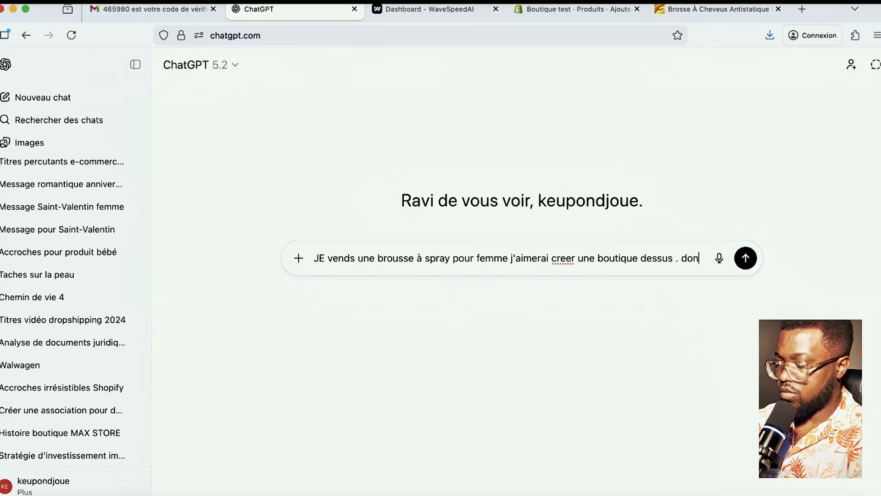
type("ne moi un")
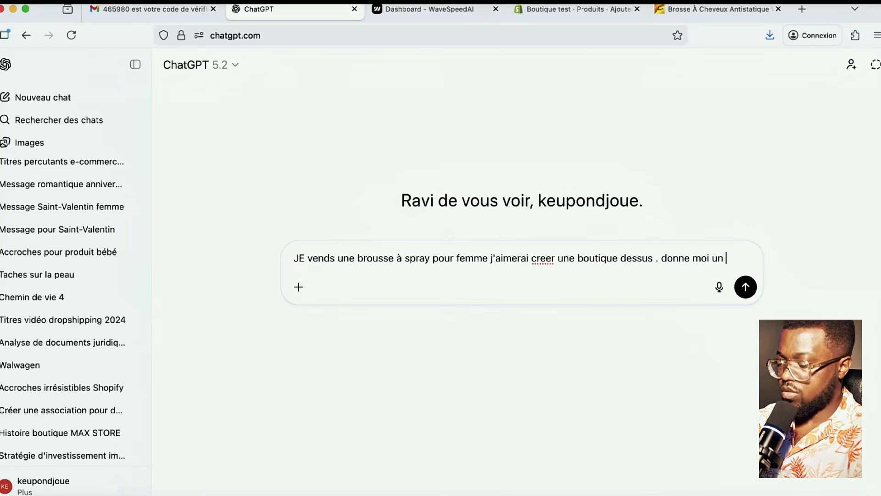
type("de marque pour mon site shopify")
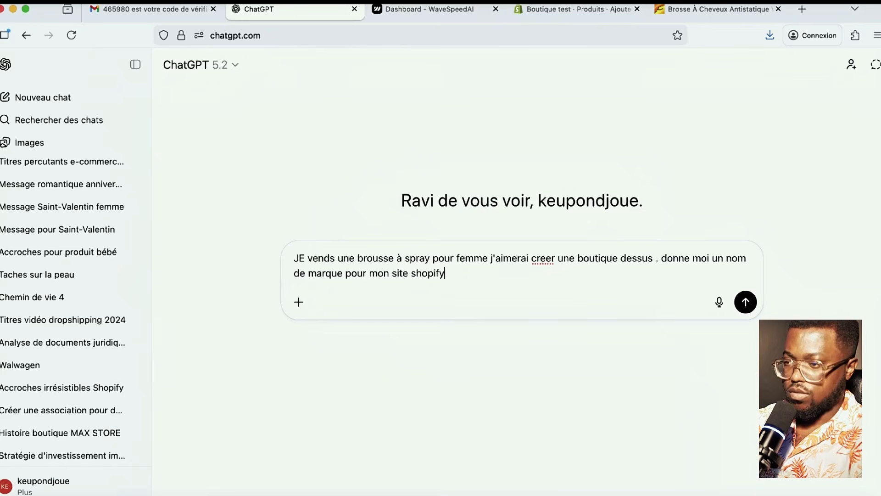
key("Return")
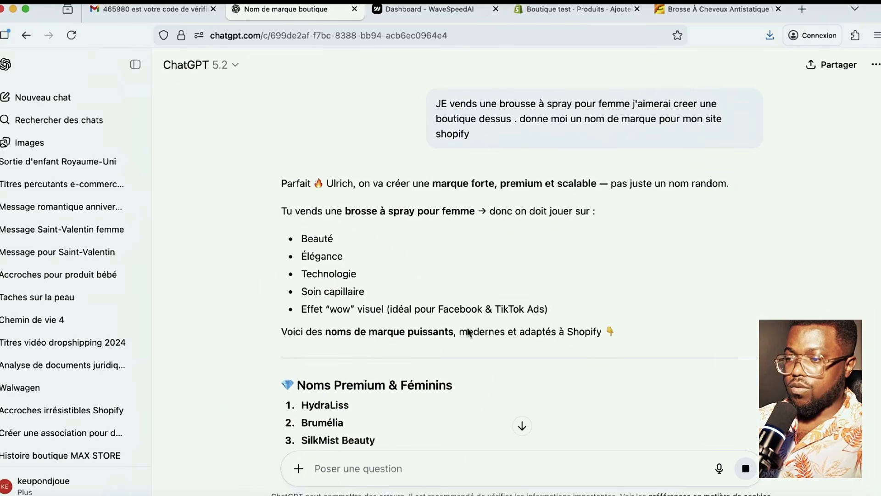
- Scroll the name suggestions, highlighting HydraLiss then HairNova, and place the cursor in the prompt box
scroll(482, 353, "down", 4)
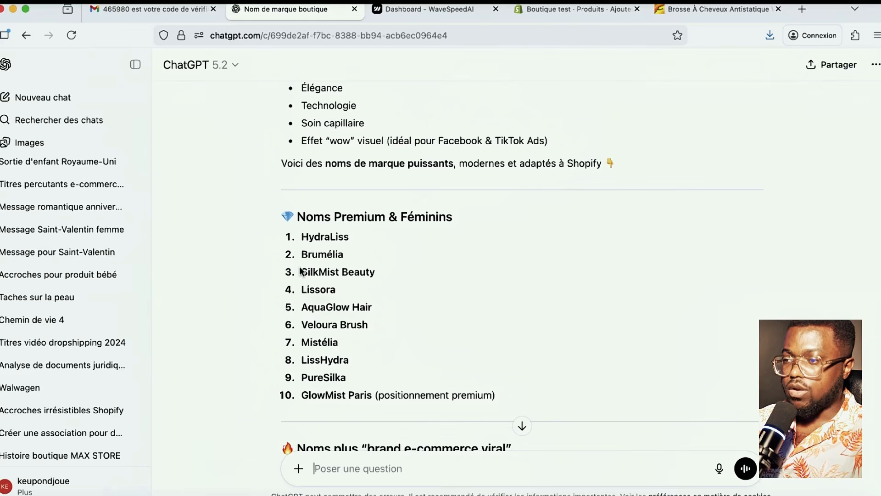
left_click_drag(359, 236, 300, 236)
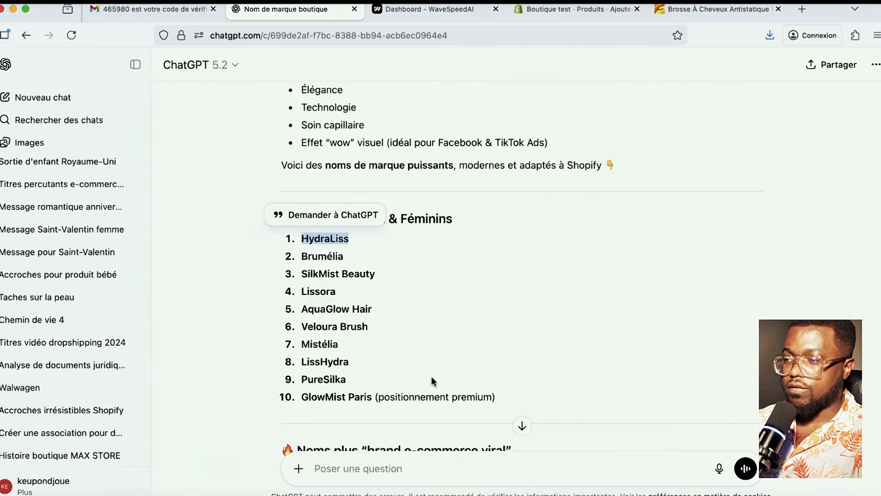
scroll(459, 383, "down", 3)
scroll(477, 389, "up", 2)
scroll(444, 388, "up", 1)
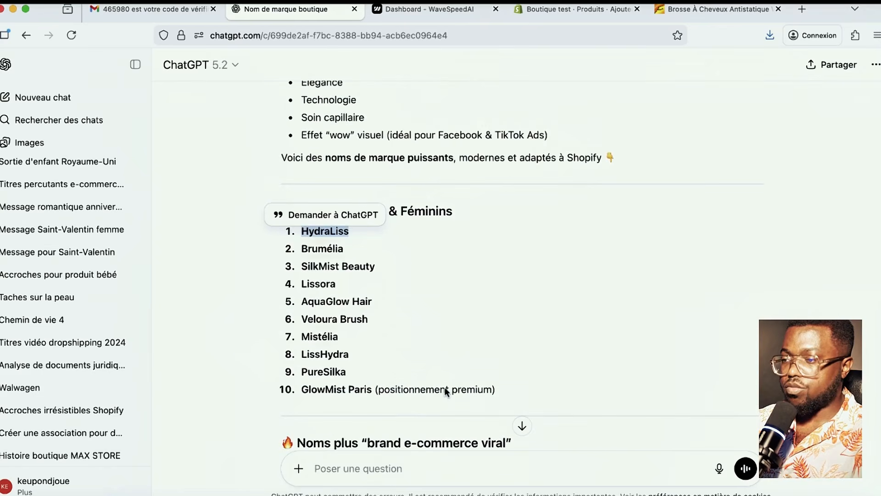
scroll(444, 388, "down", 3)
scroll(345, 379, "down", 1)
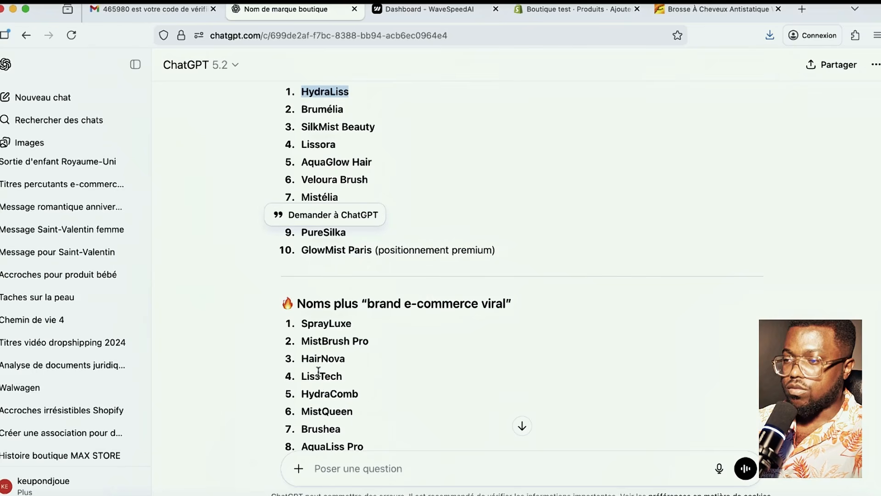
left_click_drag(356, 358, 300, 360)
left_click(323, 362)
left_click(348, 359)
left_click(441, 461)
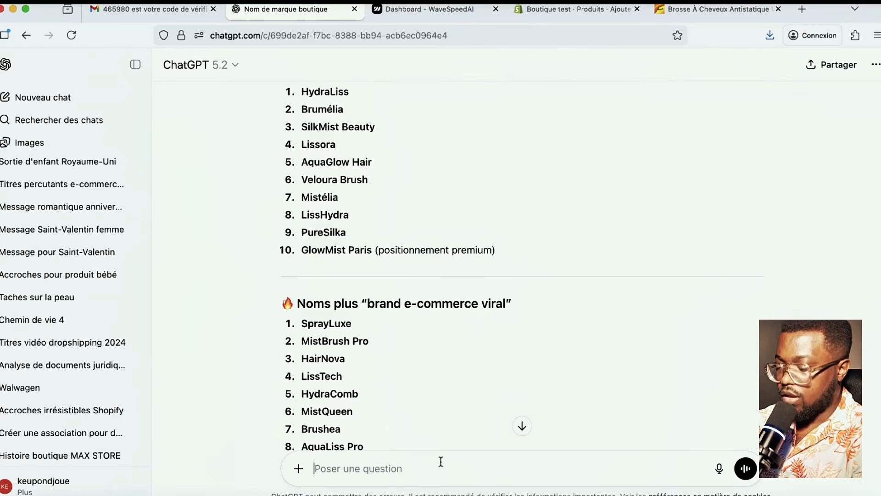
- Ask ChatGPT for 10 professional logos for the Shopify store named HairNova
type("j'ai")
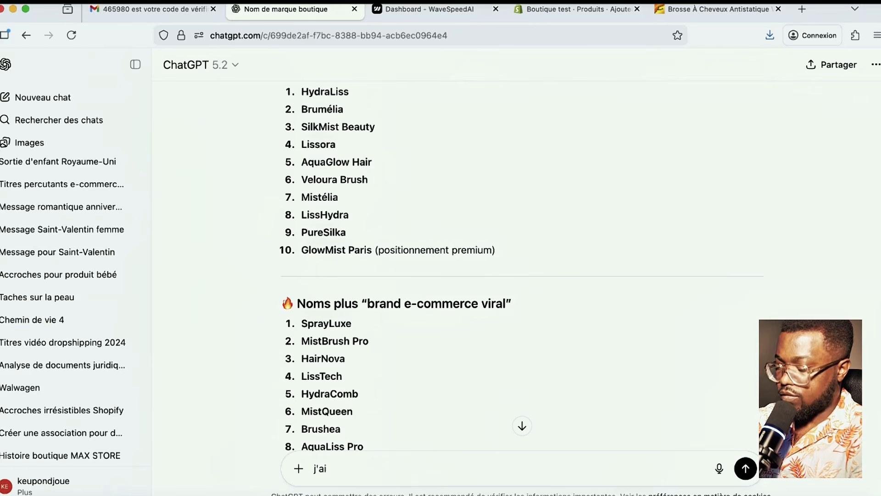
type("merai que tu ")
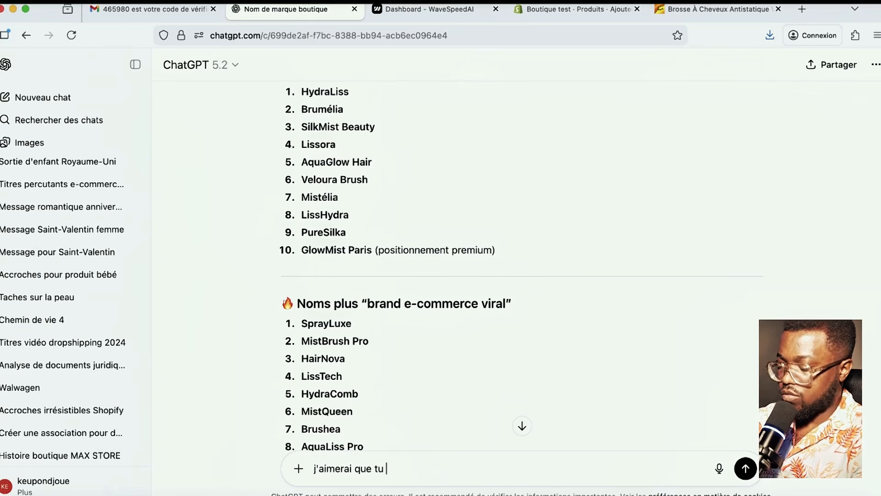
type("me genere ")
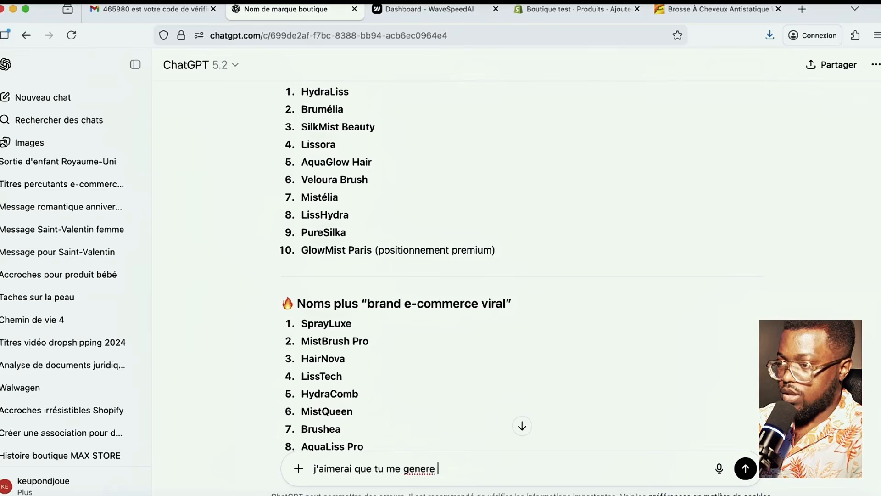
type("10 lo")
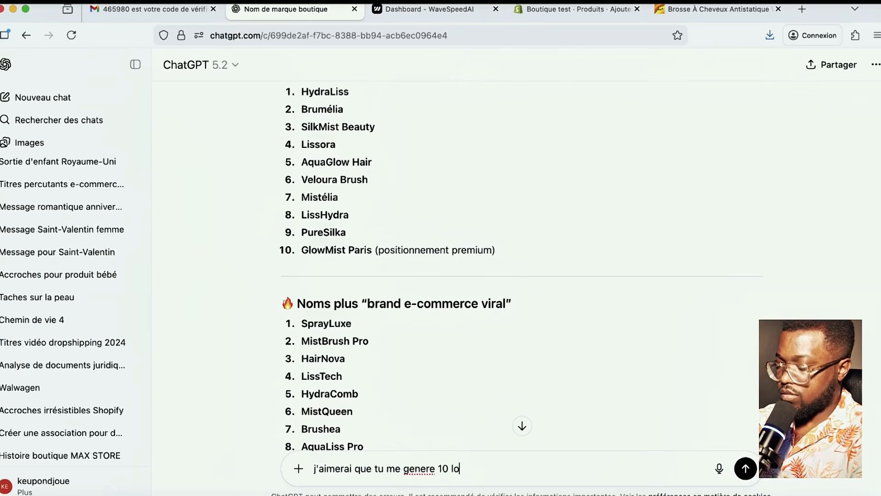
type("gio professio")
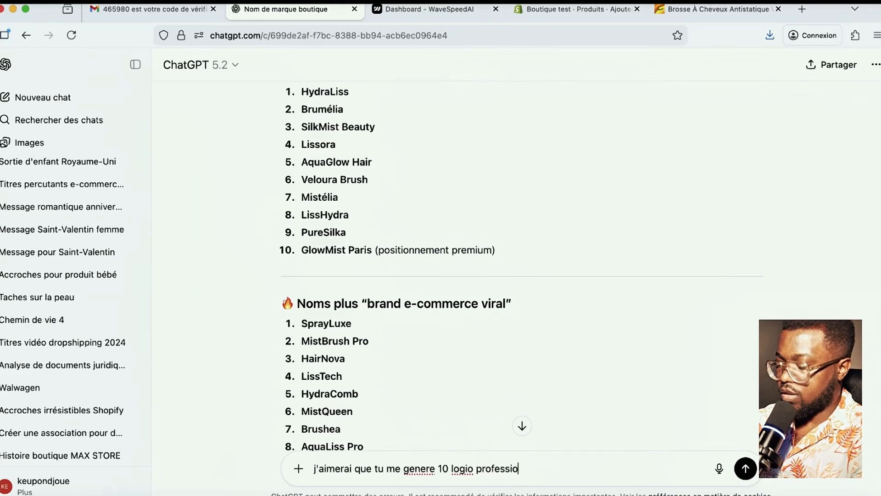
type("nnel pour ma b")
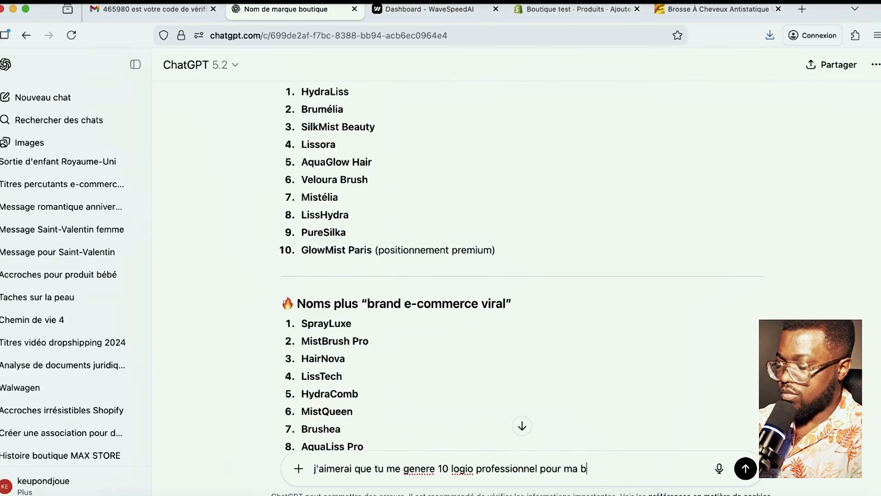
type("outq")
key("BackSpace")
type("i")
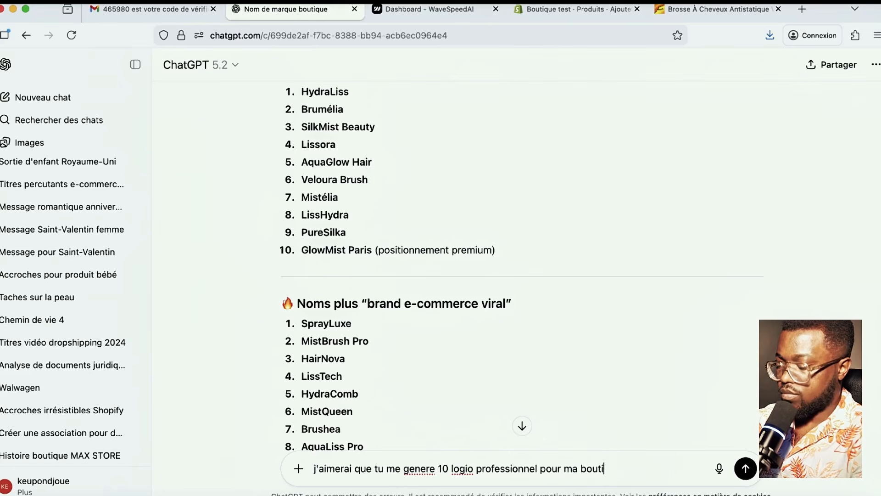
type("que shopi")
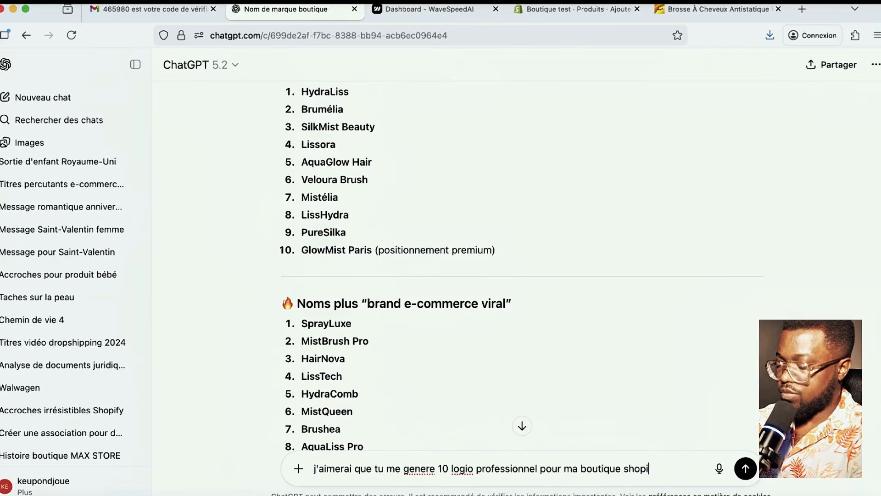
type("fy . avec ")
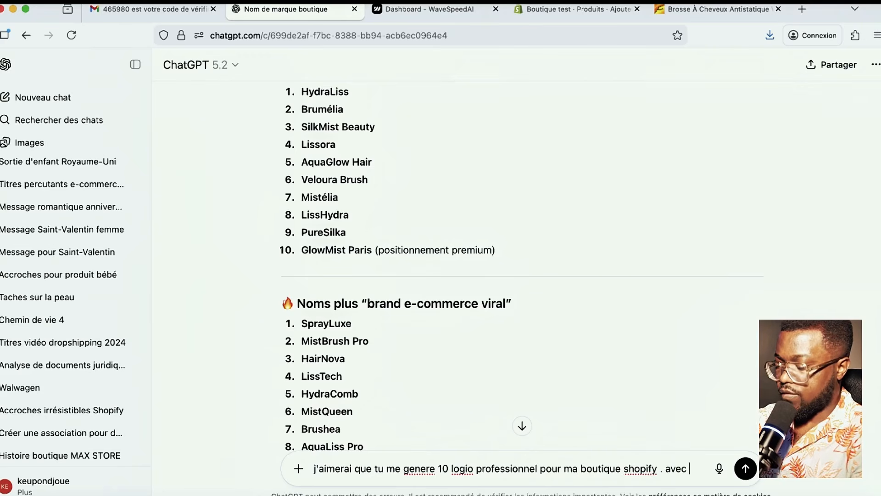
type("pour nom de l")
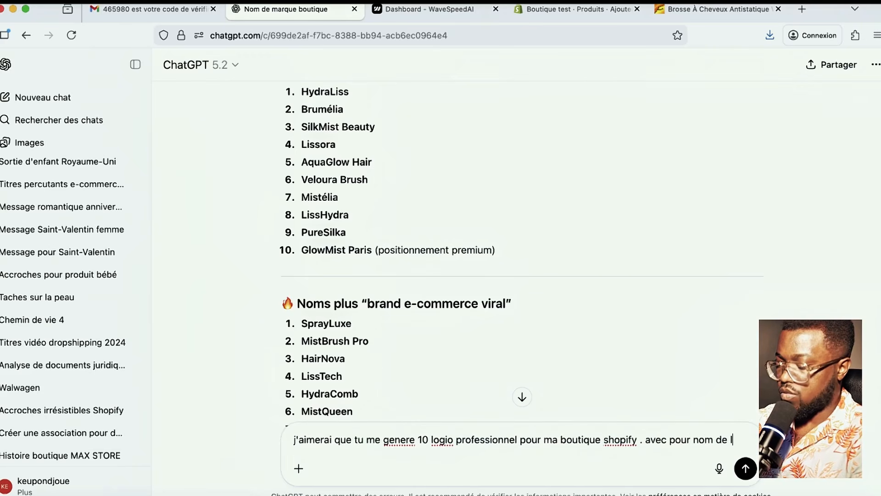
type("ogo HairNova")
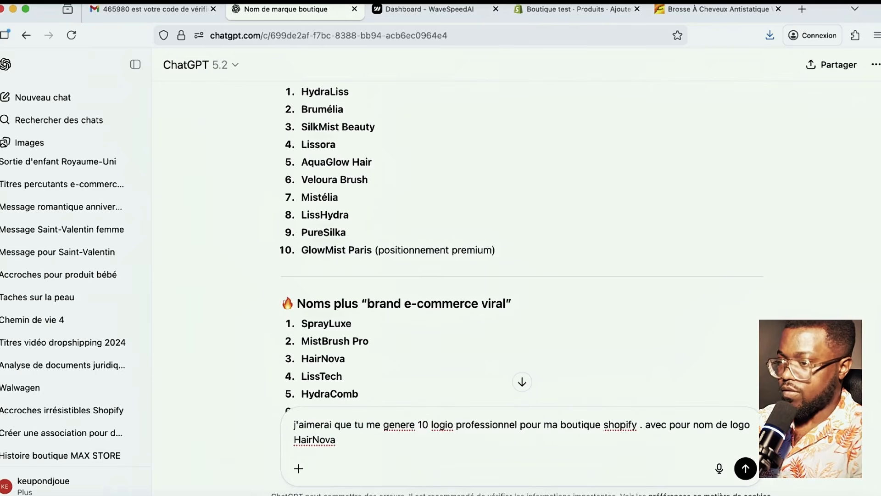
key("Return")
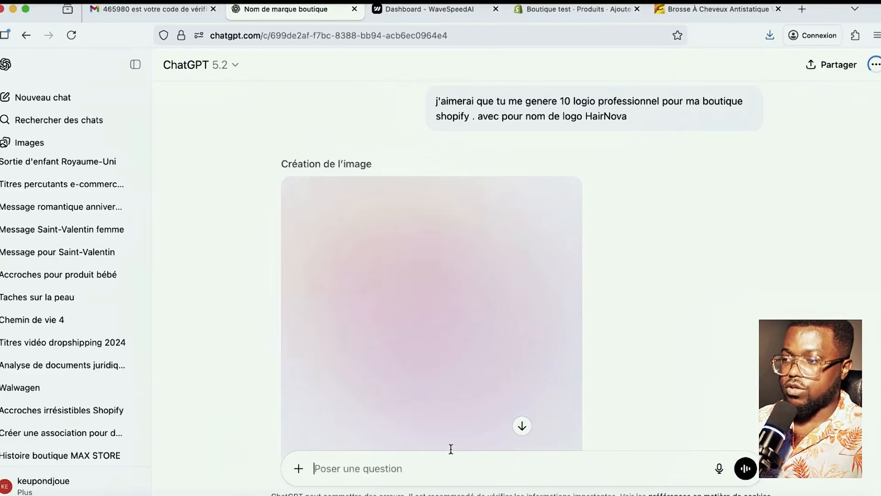
- Look through the generated HairNova logo sheet and the offered HairNova_logo1.png file
scroll(512, 372, "down", 1)
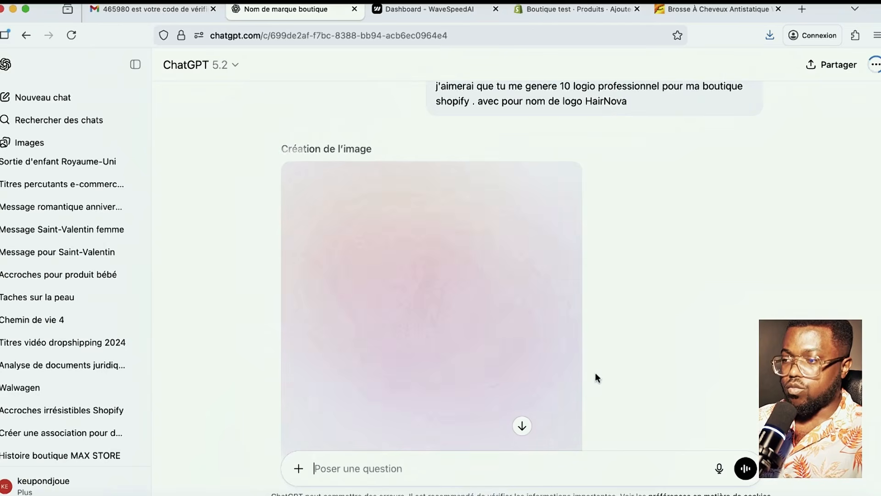
scroll(639, 385, "down", 5)
scroll(639, 384, "up", 2)
scroll(639, 384, "down", 3)
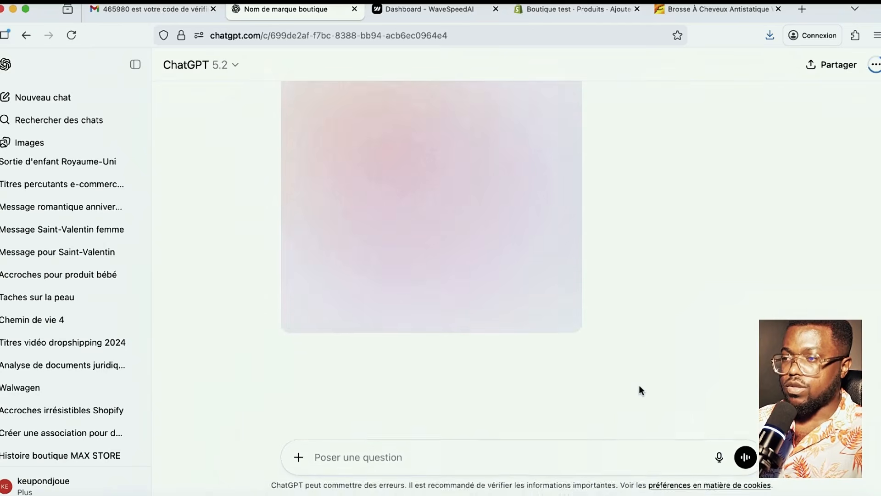
scroll(639, 385, "up", 3)
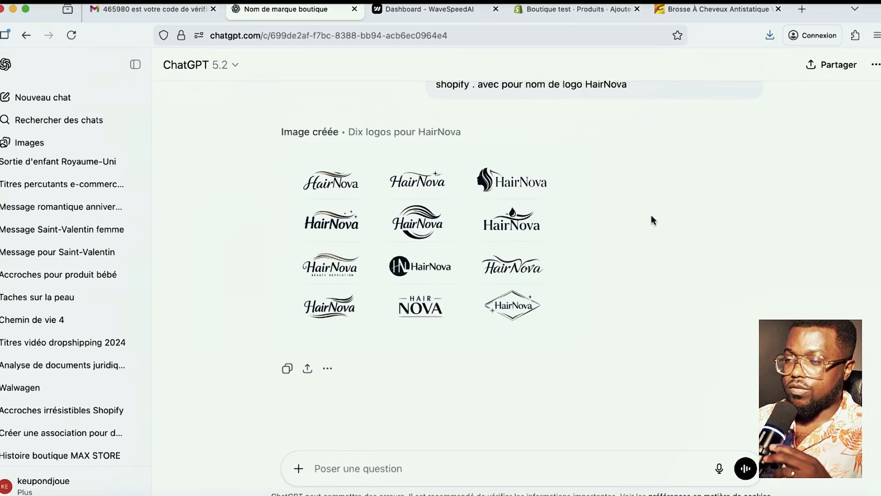
mouse_move(519, 277)
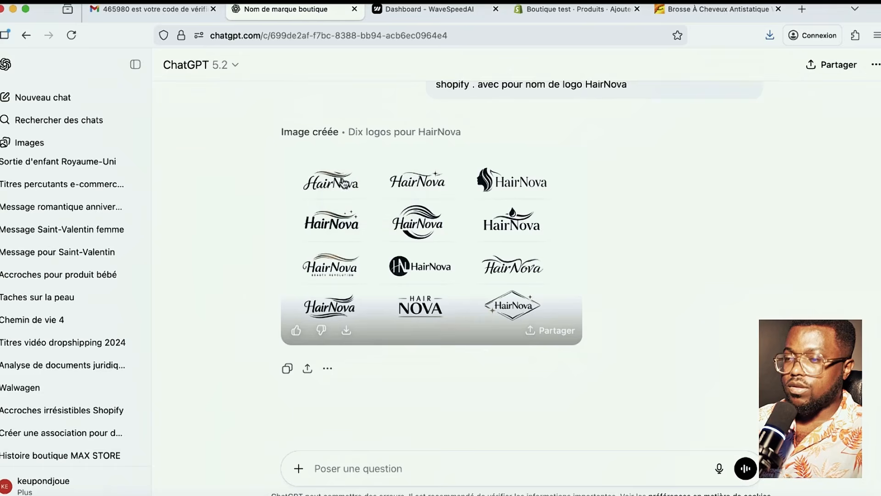
scroll(478, 331, "up", 1)
scroll(479, 326, "down", 5)
scroll(478, 326, "up", 2)
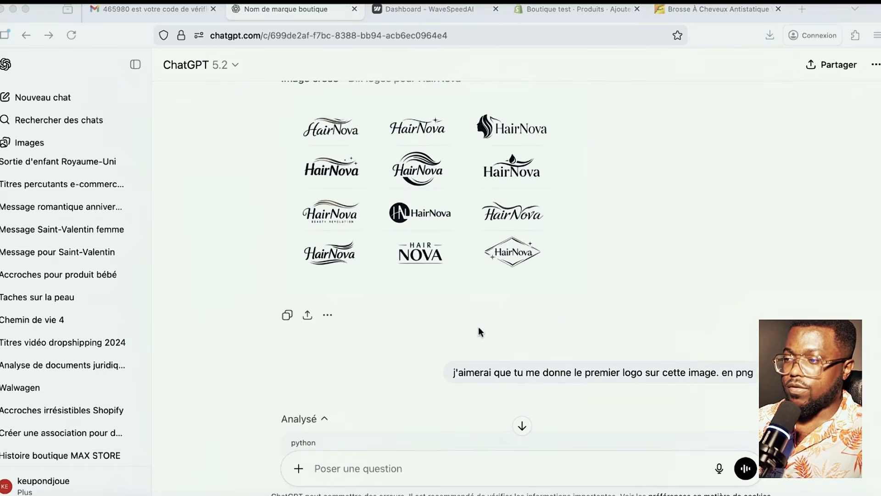
scroll(478, 326, "down", 8)
- Ask ChatGPT for a 300*100 PNG logo named HairNova for the Shopify site
scroll(478, 326, "down", 6)
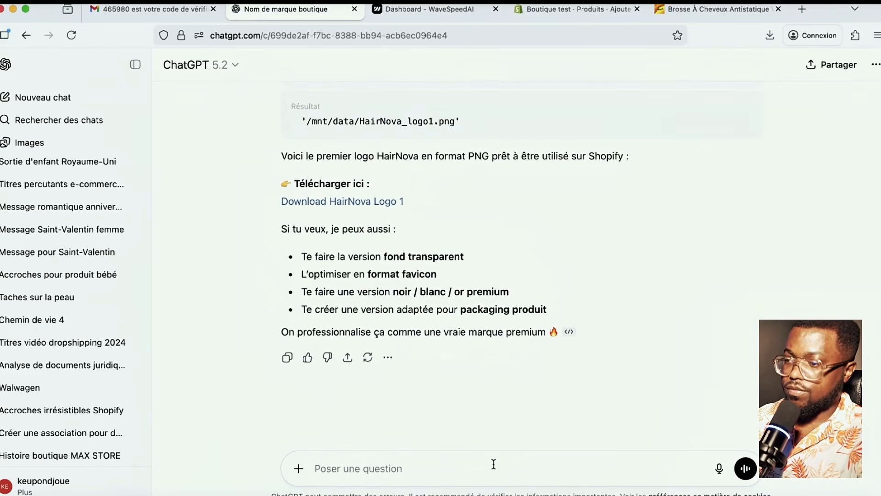
type("donne ")
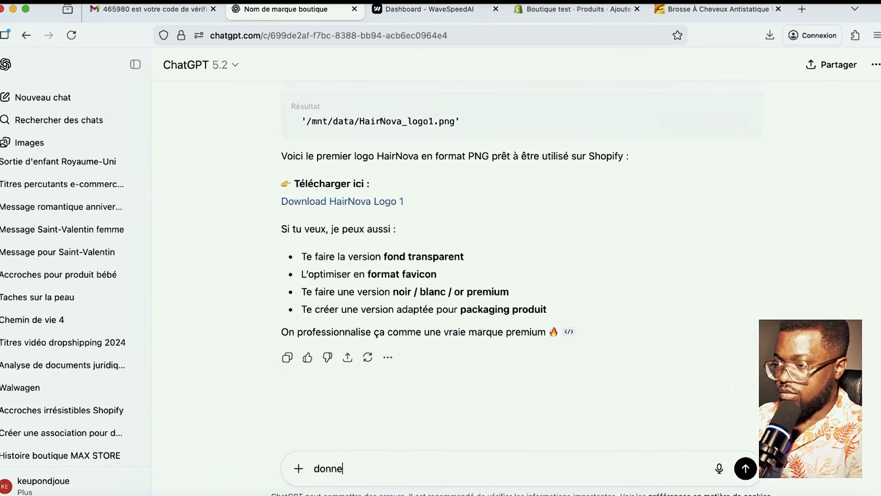
type("moi 1 ogo")
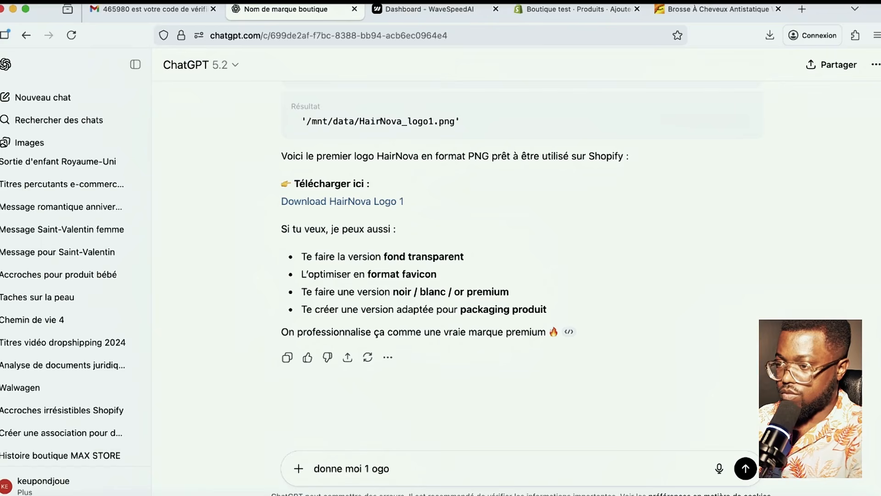
key("BackSpace")
key("BackSpace")
key("BackSpace")
type("logo en fichier")
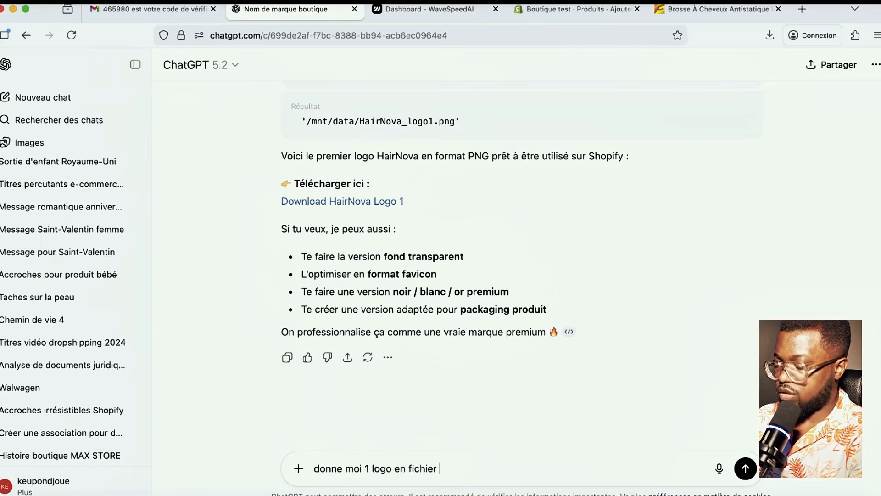
type(" pn")
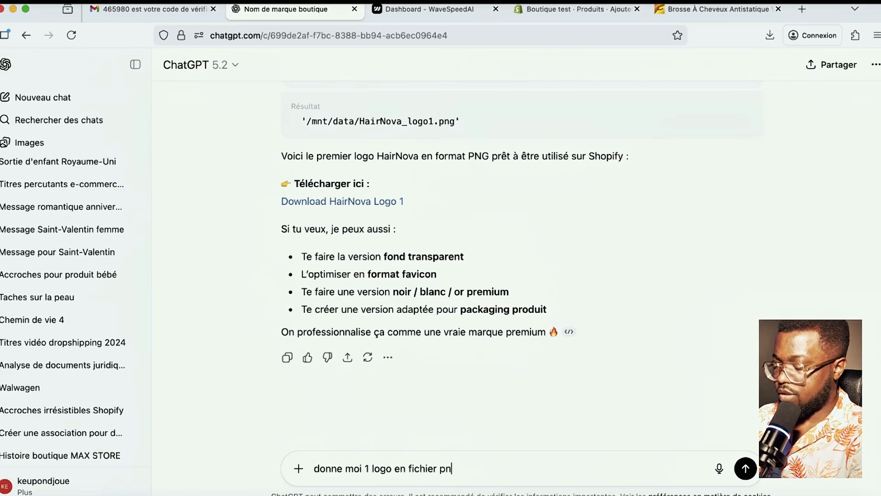
type("g pour ")
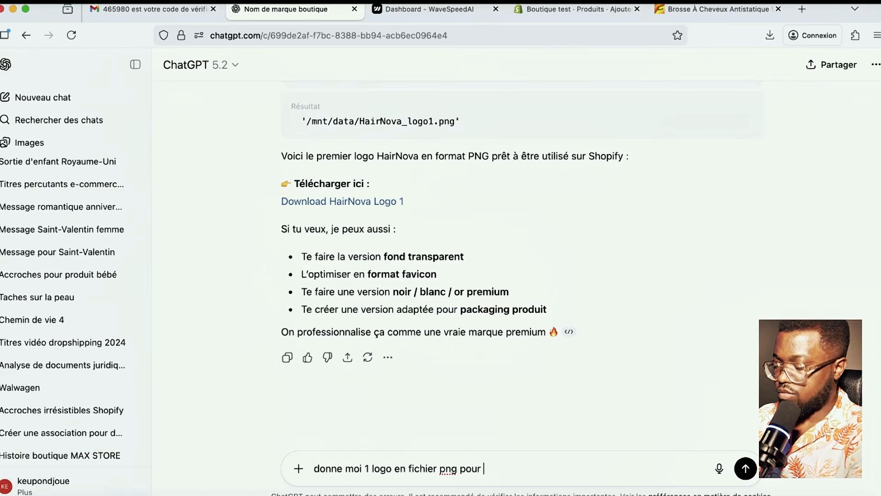
type("mon site")
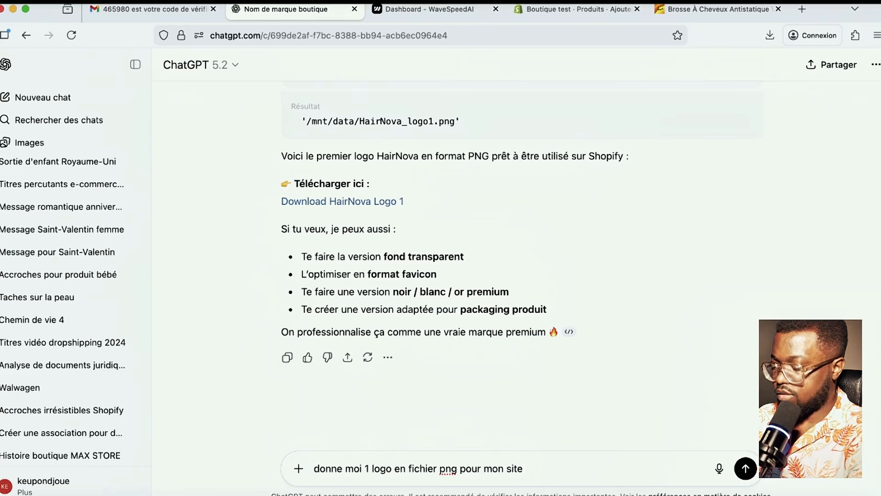
type(" shopify")
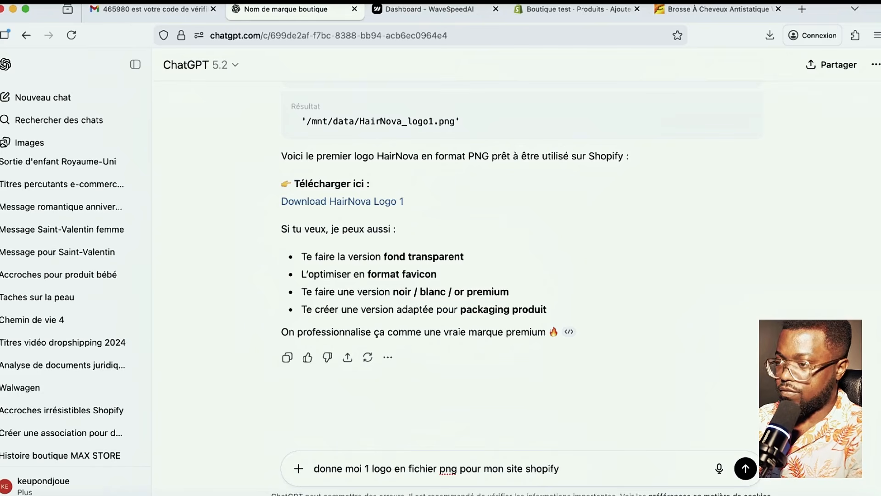
type(" de dimme")
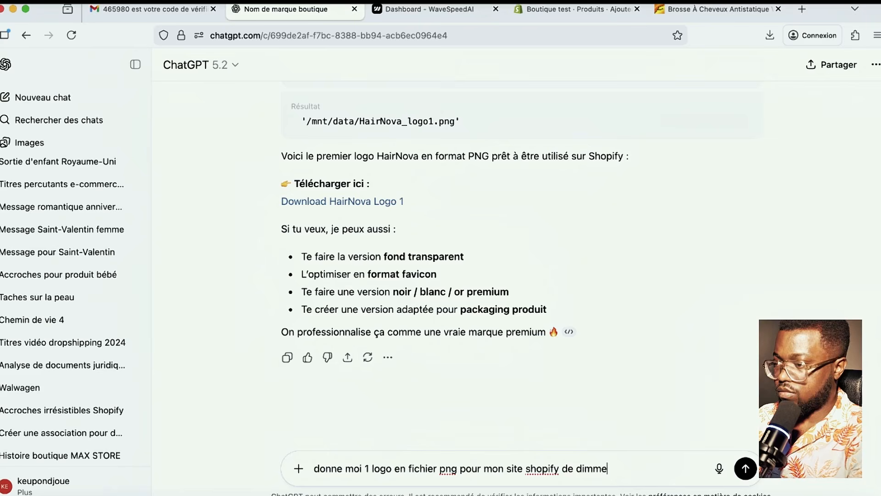
key("BackSpace")
type("en")
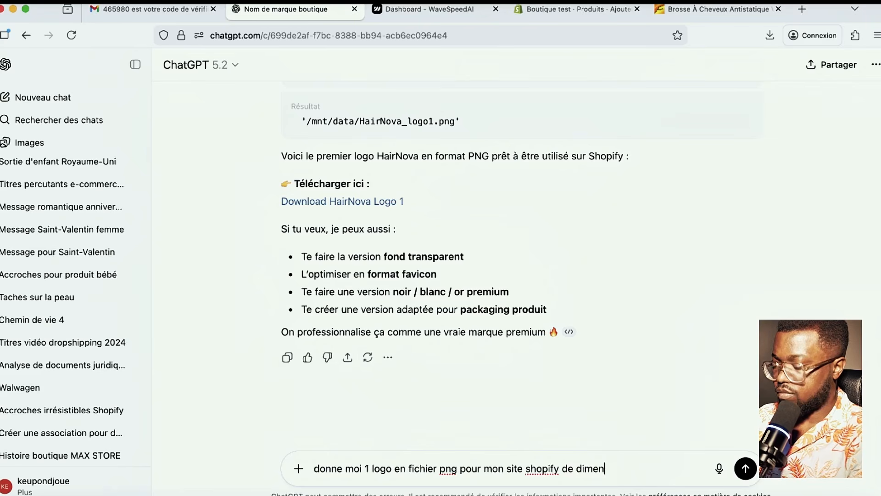
type("sion 300*")
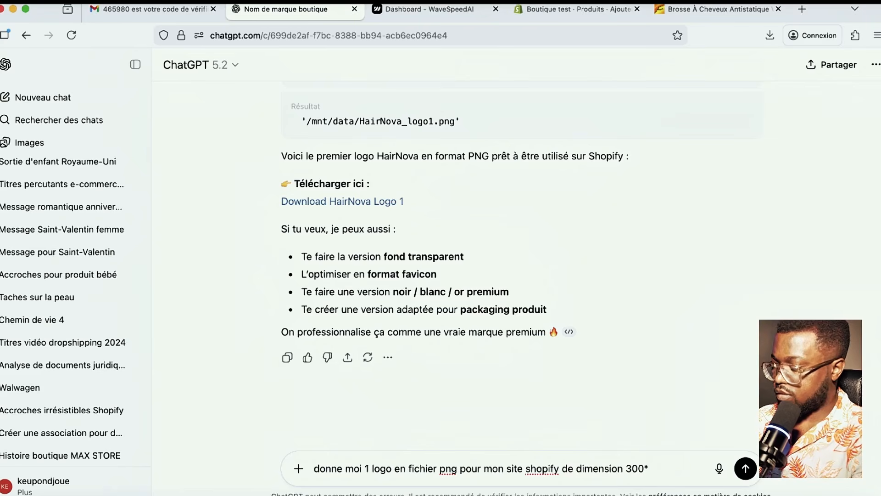
type("100")
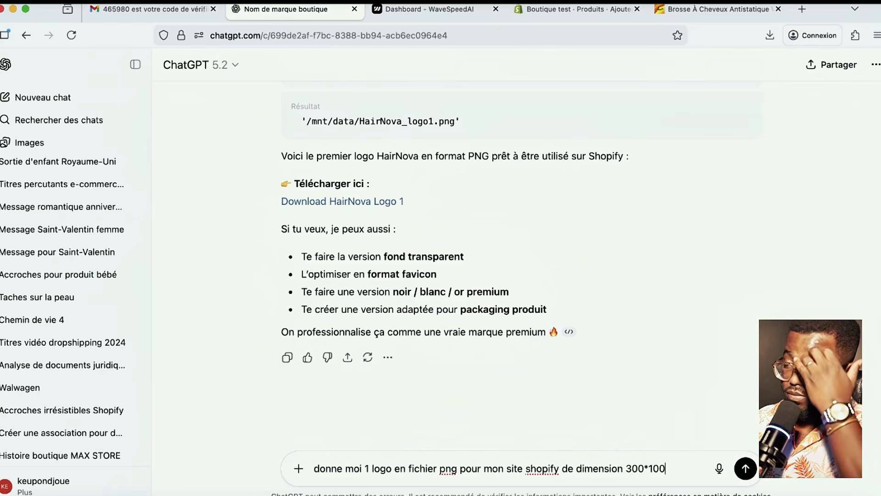
type(".")
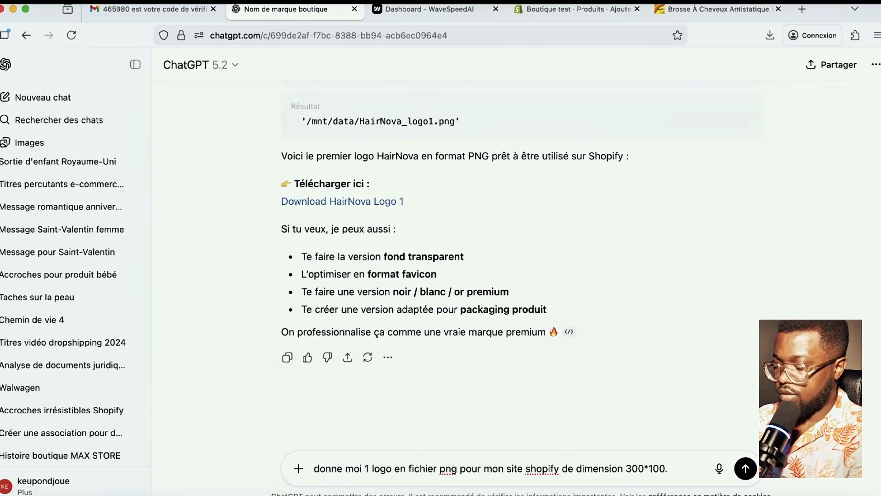
type(" ayant pour no")
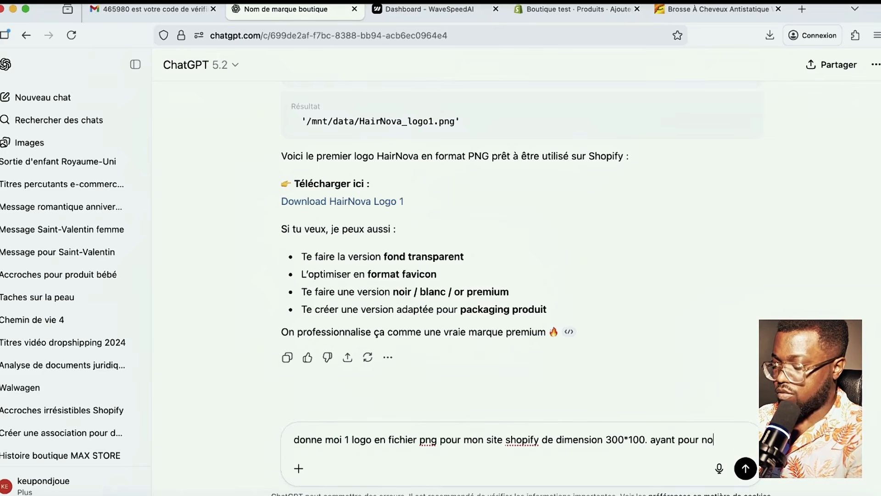
type("m HairNova")
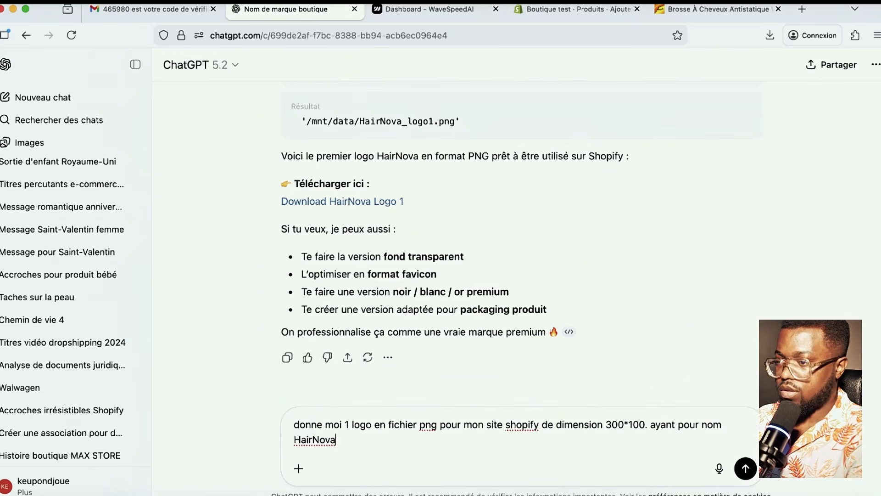
key("Return")
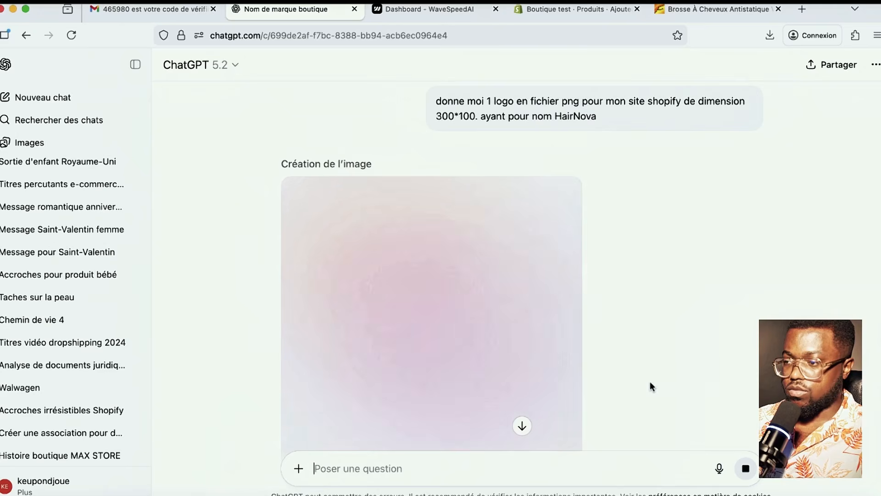
scroll(650, 381, "down", 3)
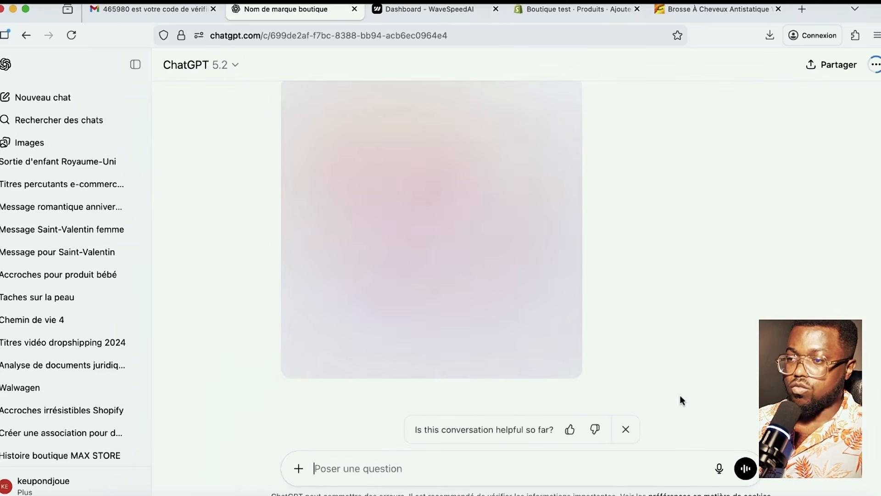
scroll(672, 398, "up", 2)
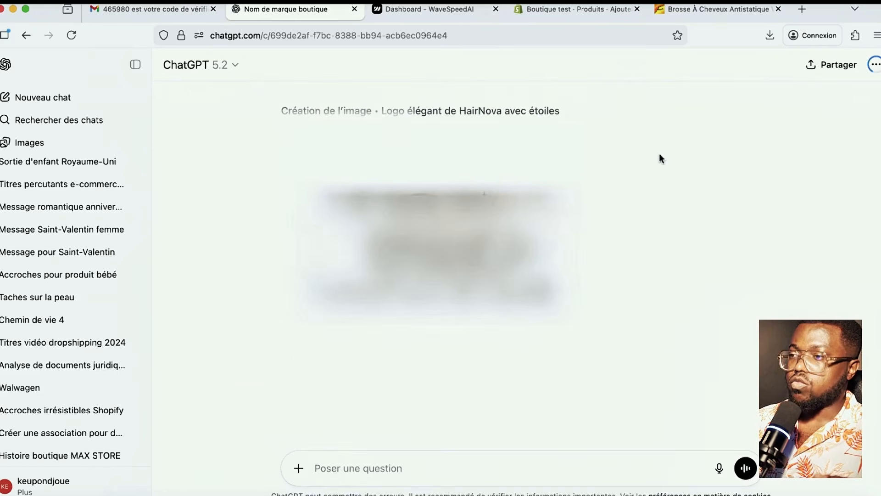
- Title the new Shopify product 'HairNova -Brousse spray' and save it
left_click(576, 9)
left_click(718, 13)
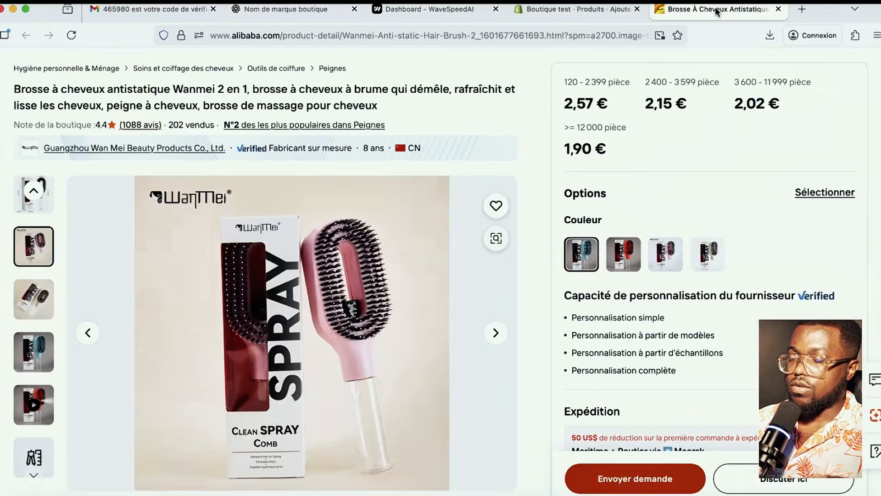
left_click(574, 10)
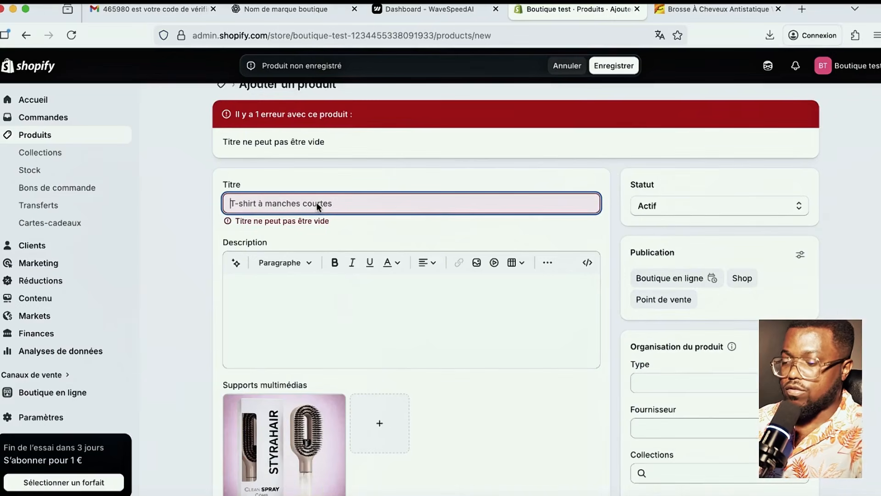
type("HairNova")
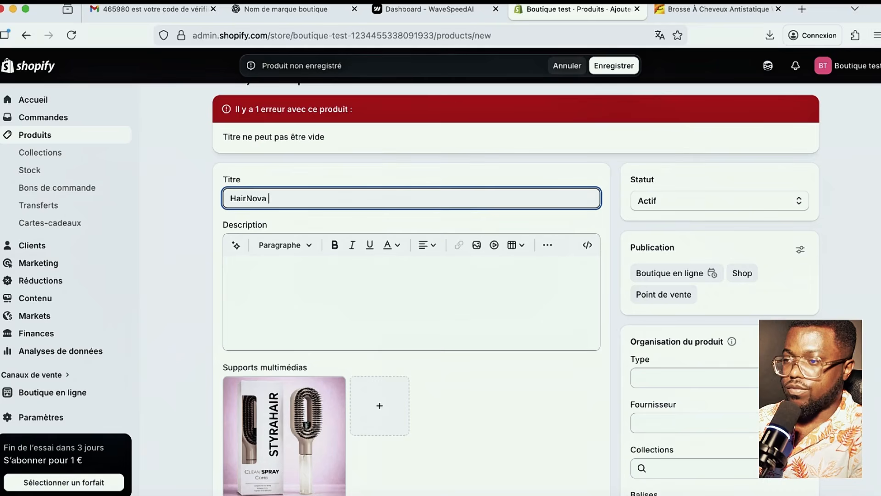
type("-")
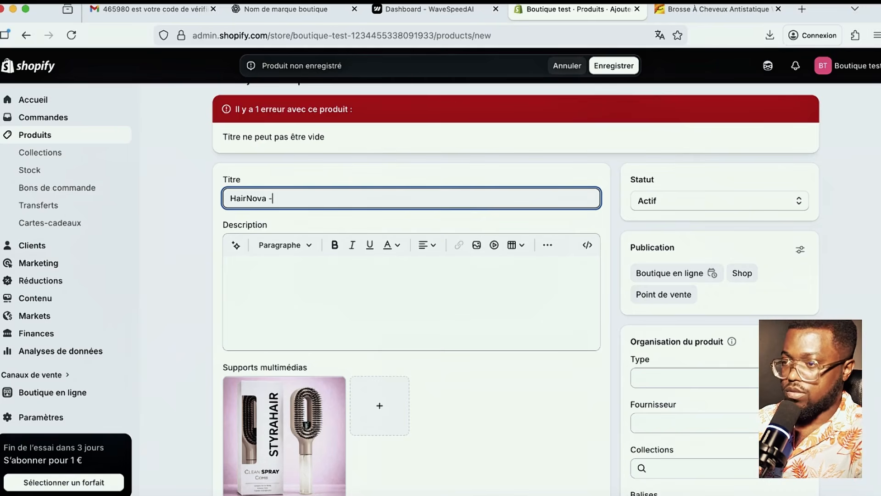
type("Brousse s")
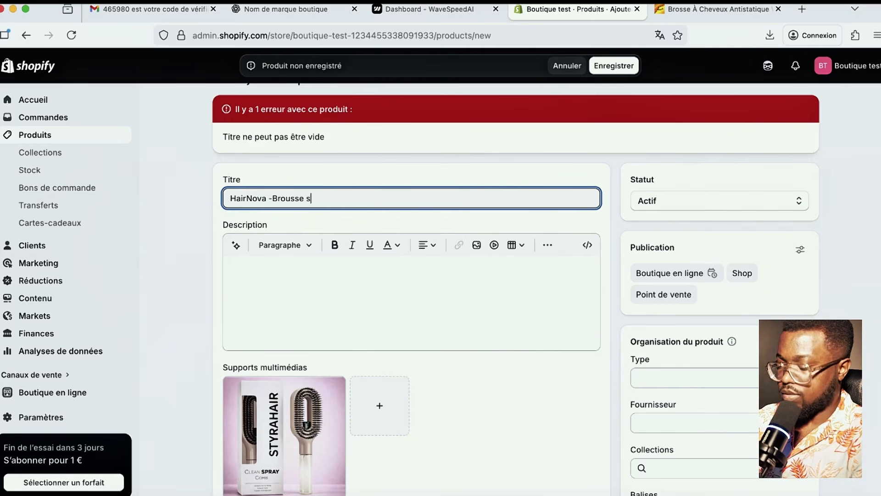
type("pray")
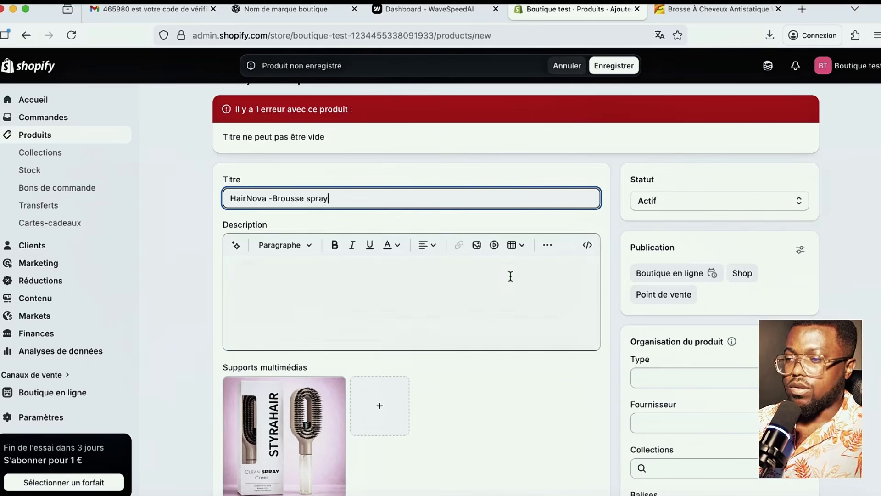
left_click(612, 67)
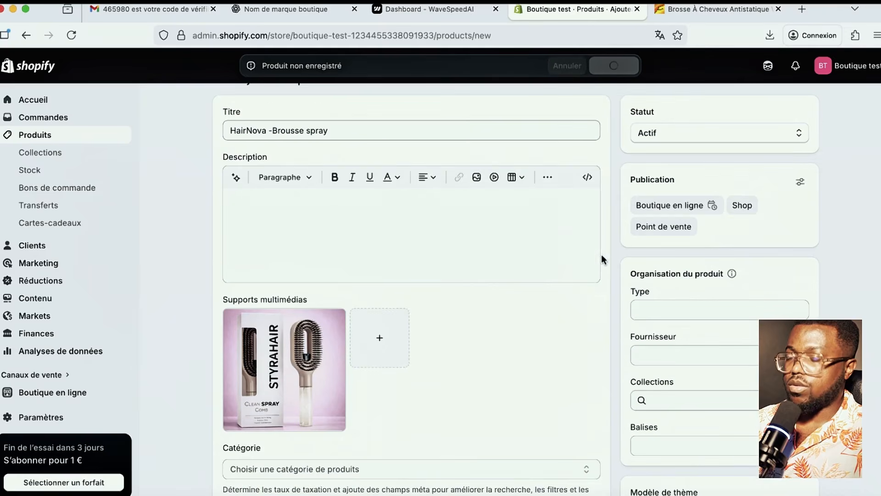
scroll(599, 282, "down", 5)
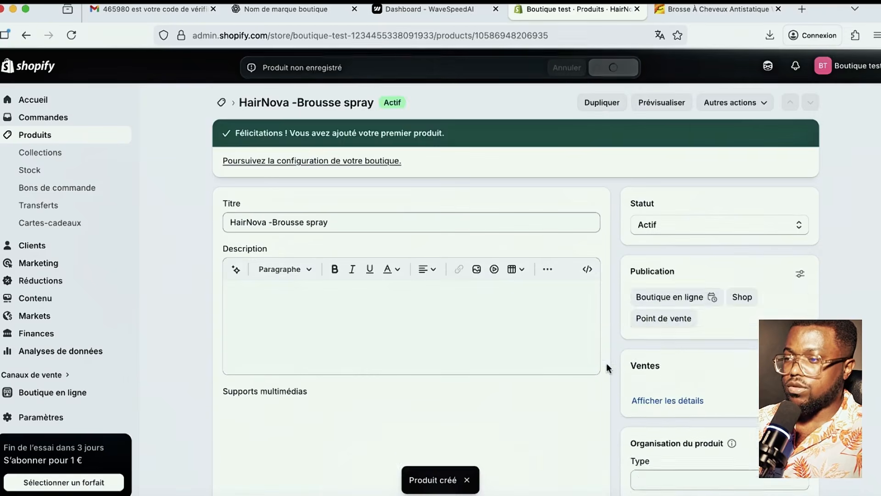
scroll(607, 362, "down", 9)
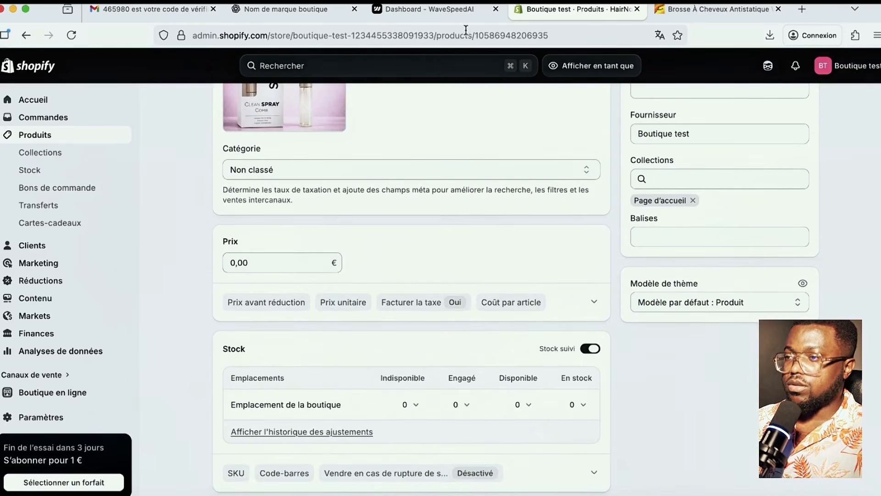
- Price the product at 19,99 € with a 24,90 € compare-at price and save
left_click(709, 10)
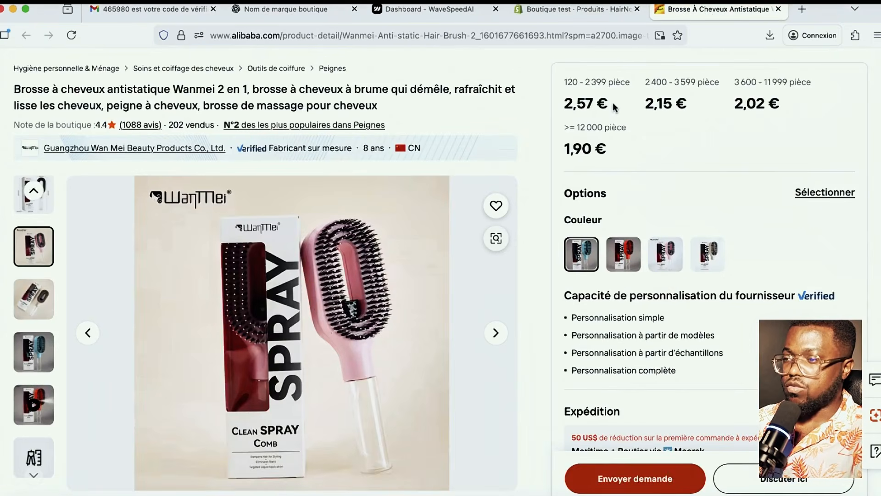
left_click(564, 13)
scroll(365, 266, "up", 3)
left_click(266, 355)
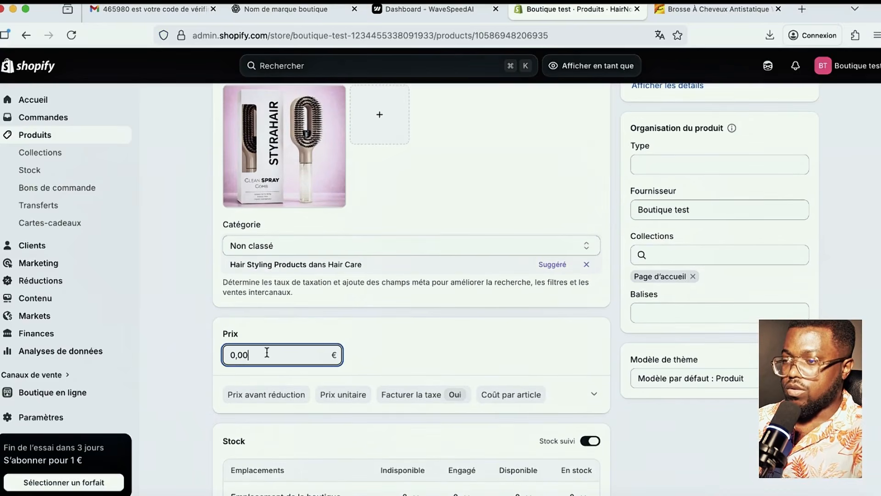
scroll(264, 351, "down", 1)
key("super+a")
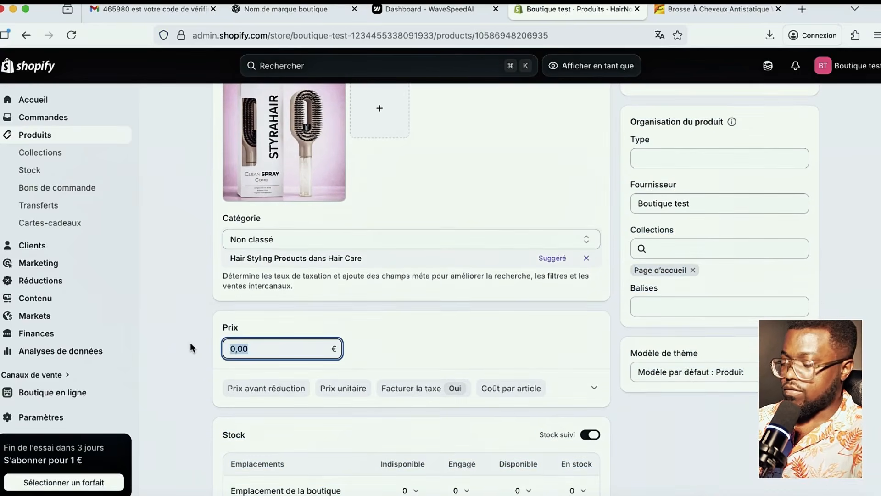
type("199")
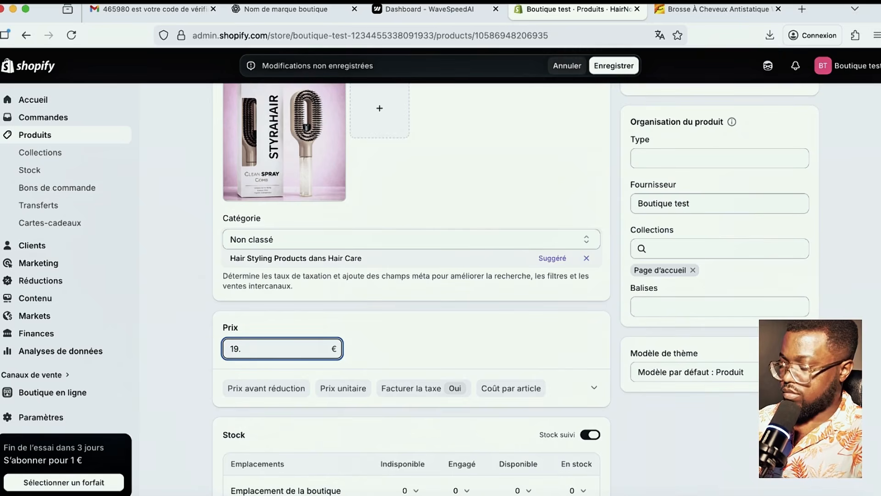
left_click(579, 341)
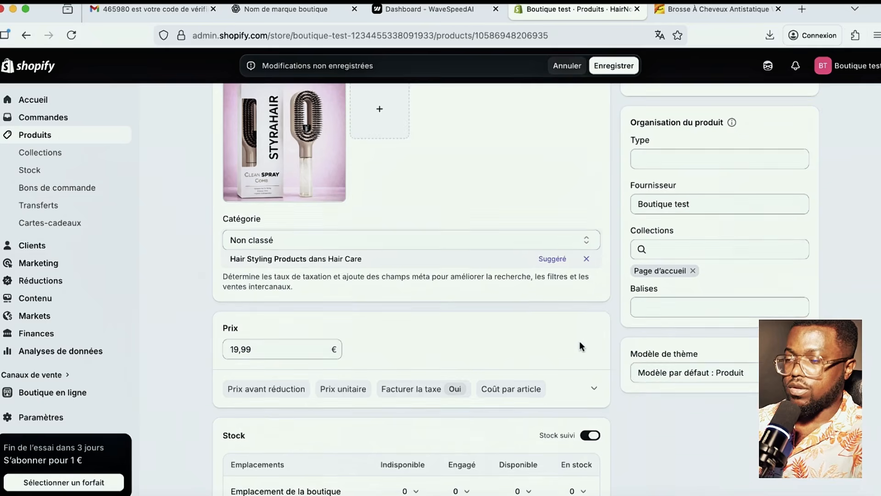
scroll(444, 387, "down", 2)
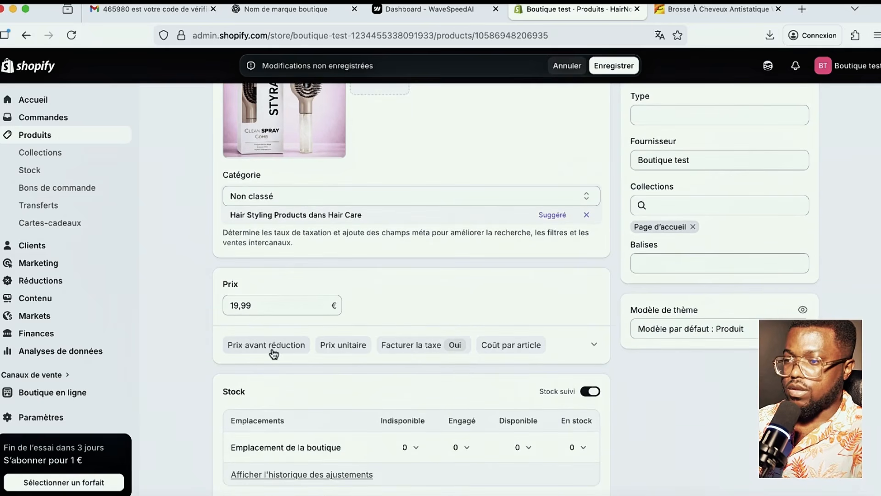
left_click(276, 351)
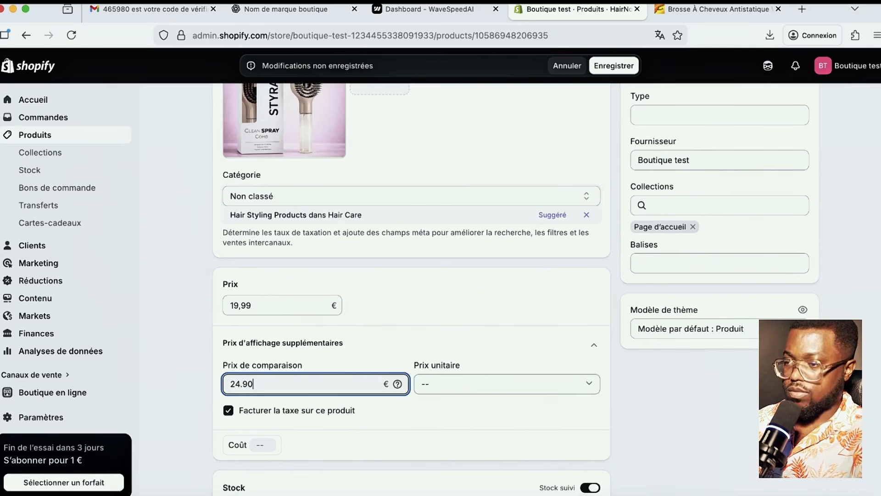
left_click(614, 67)
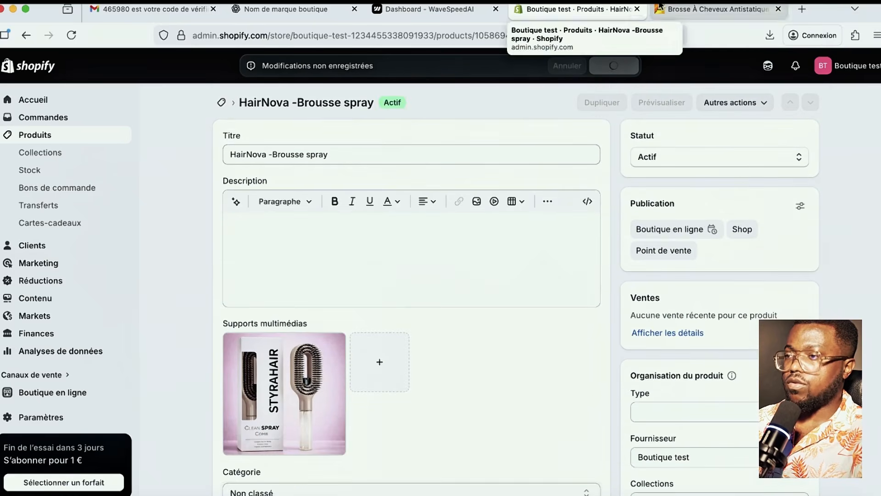
- Download ChatGPT's HairNova star logo as a PNG and preview it to check it
left_click(302, 8)
mouse_move(517, 247)
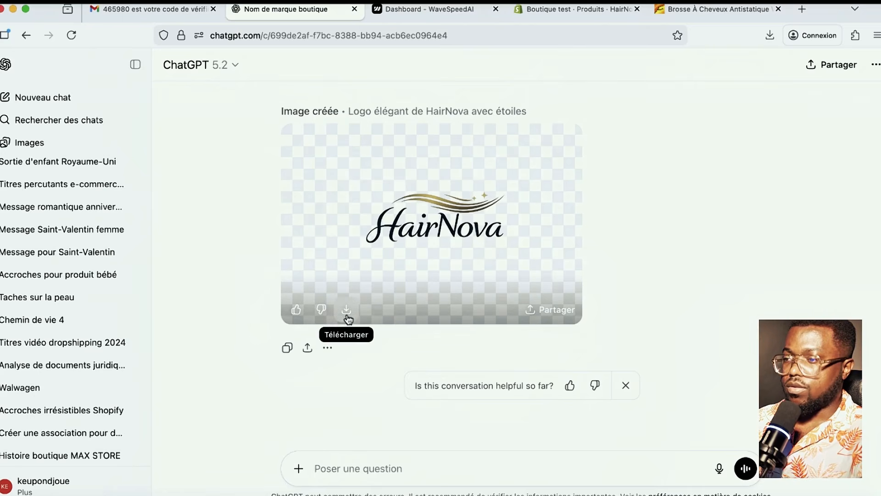
left_click(346, 311)
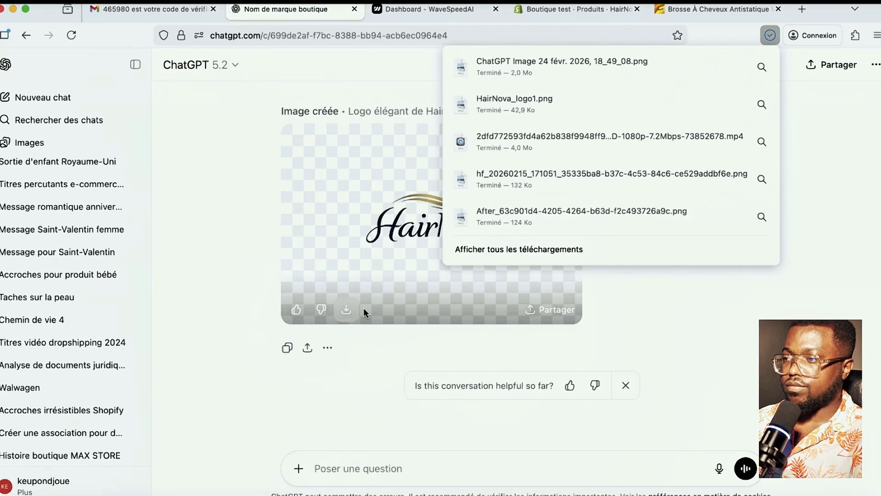
left_click(346, 311)
left_click(572, 69)
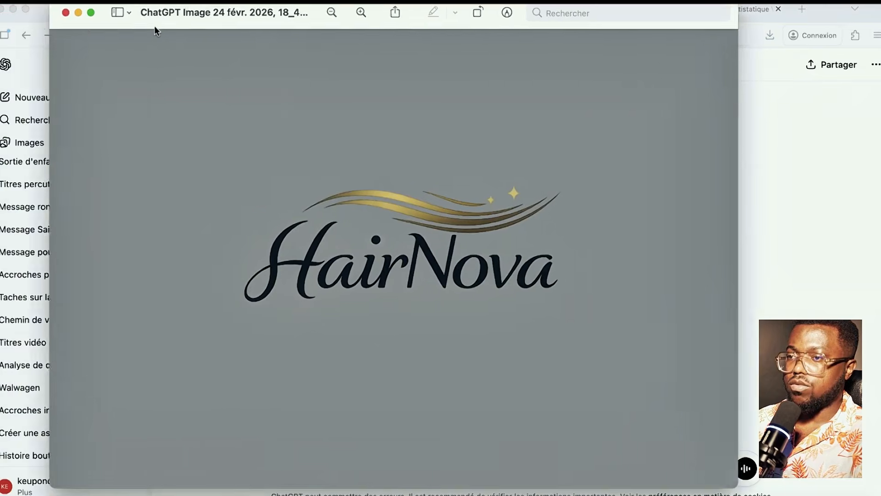
left_click(126, 15)
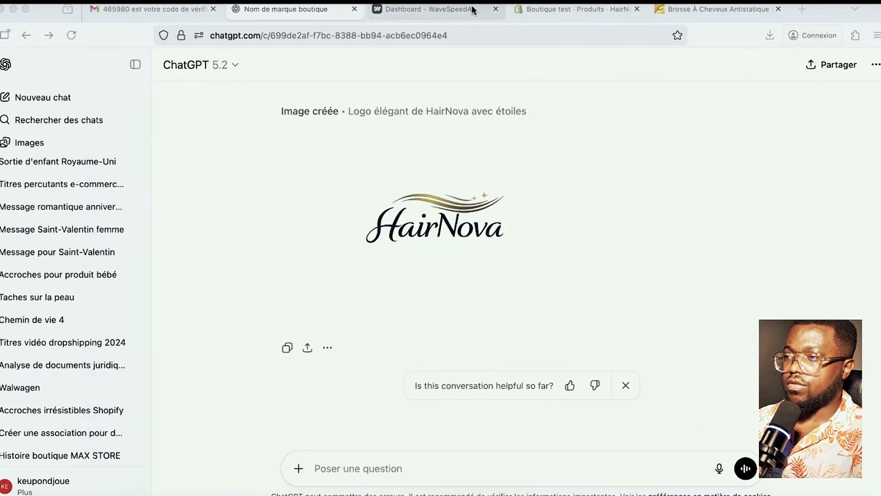
left_click(576, 10)
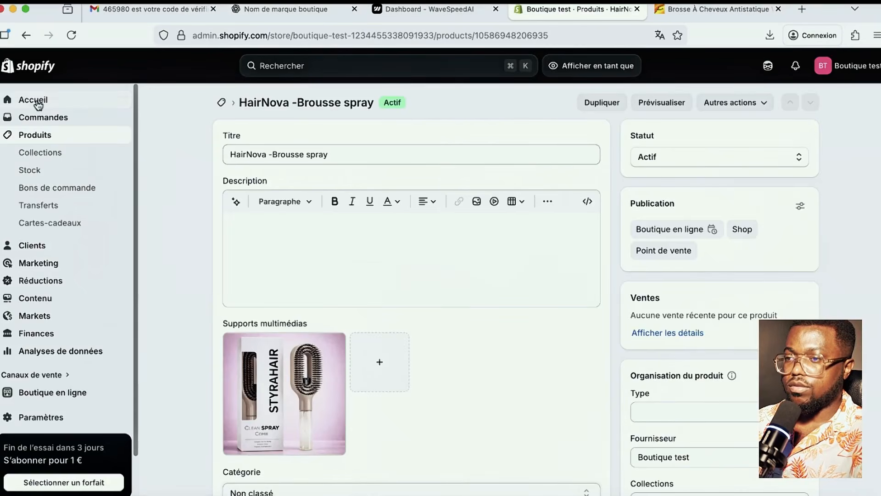
- Open the shrine-theme-2 theme editor from the Boutique en ligne themes page
left_click(14, 101)
scroll(158, 238, "down", 5)
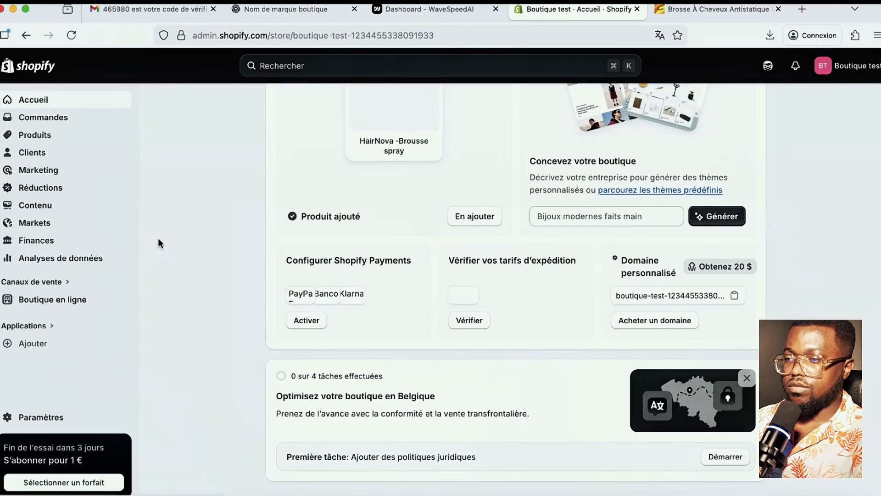
left_click(55, 299)
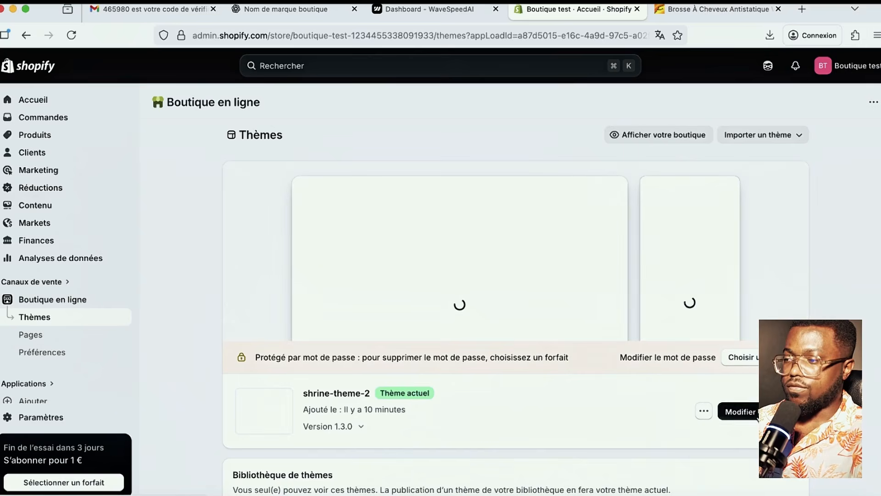
left_click(753, 413)
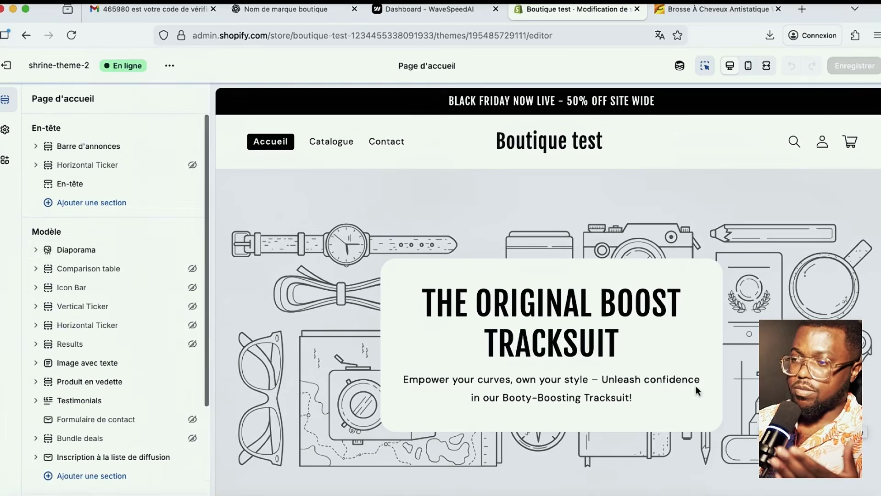
scroll(544, 195, "down", 1)
scroll(411, 209, "up", 1)
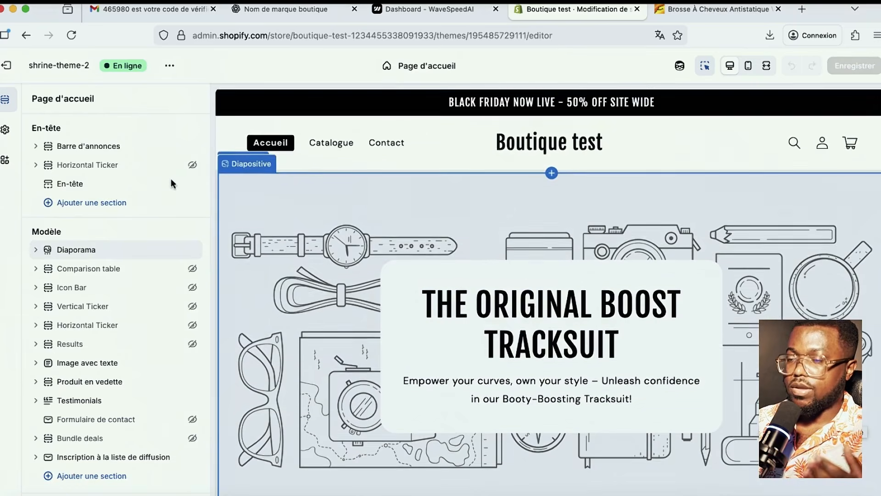
- In Theme settings > Logo, upload the downloaded ChatGPT HairNova image from Téléchargements
left_click(6, 133)
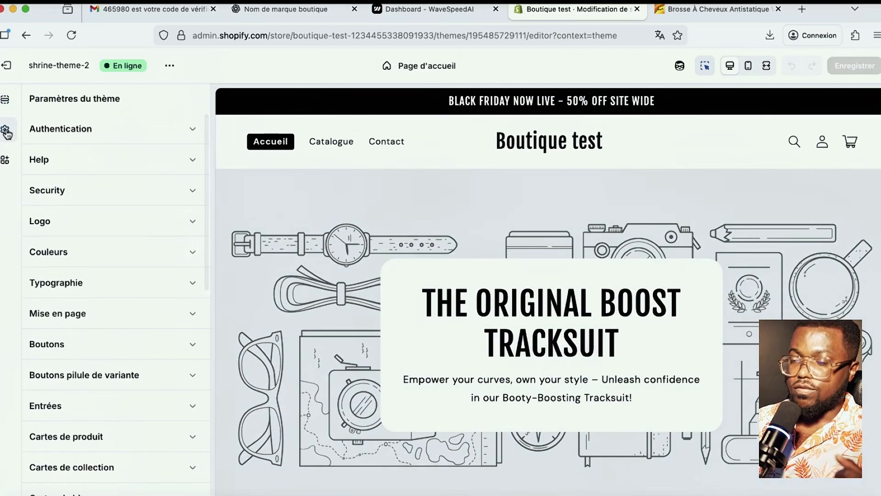
left_click(79, 224)
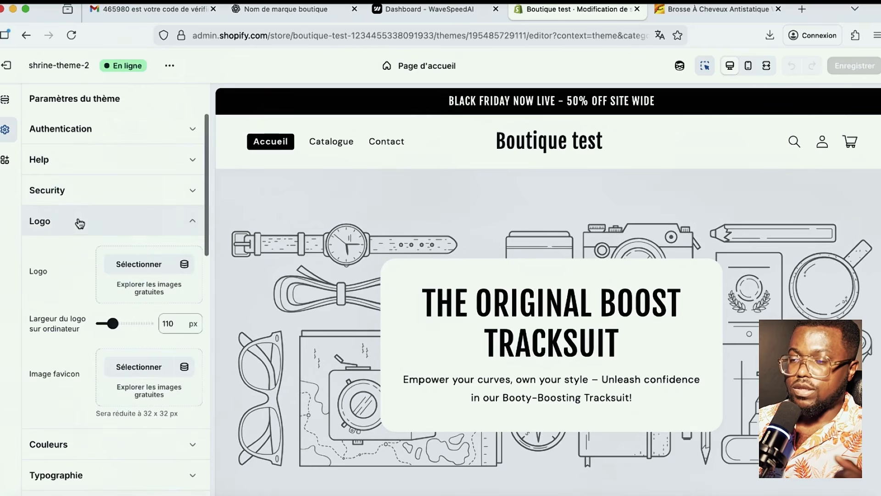
left_click(137, 269)
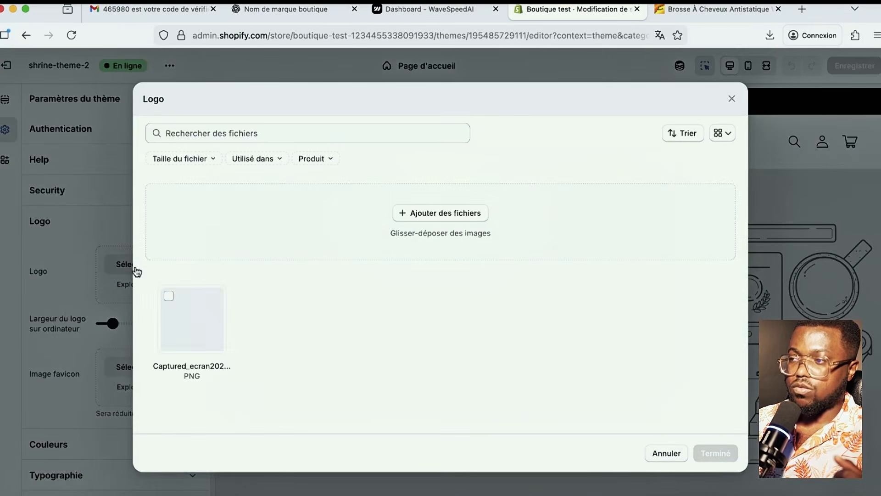
left_click(436, 212)
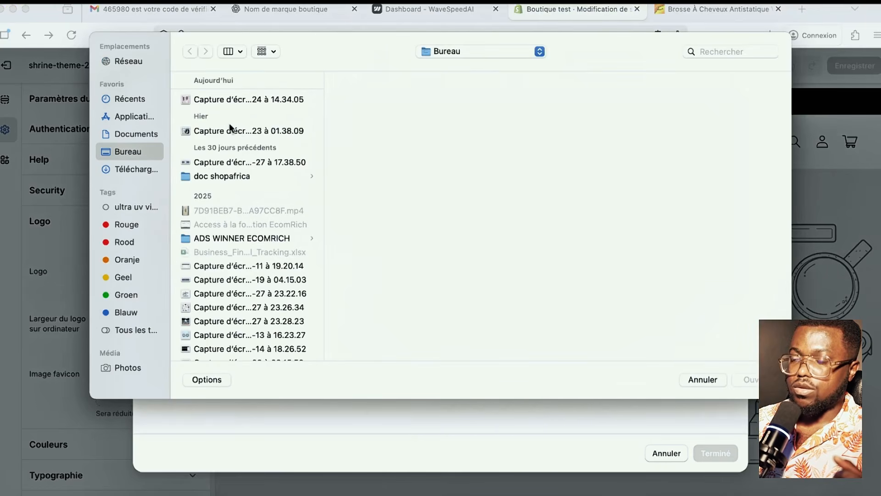
left_click(137, 169)
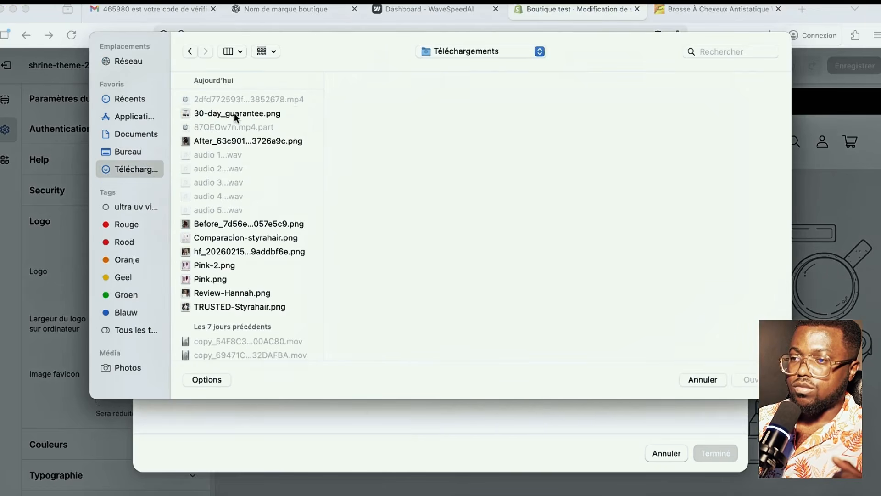
left_click(234, 113)
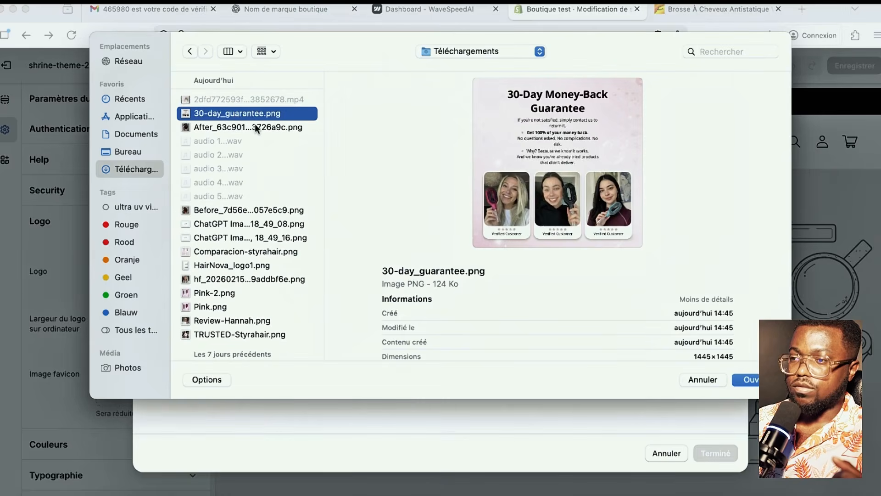
left_click(255, 124)
scroll(247, 172, "down", 3)
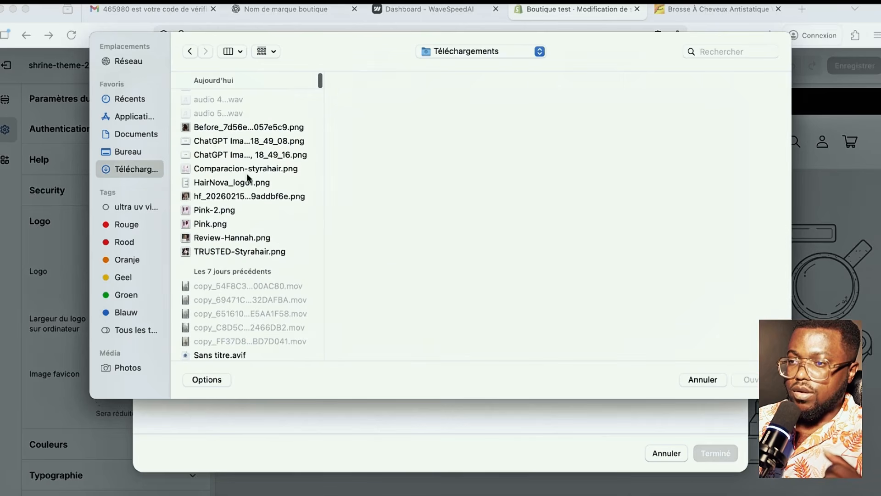
left_click(215, 143)
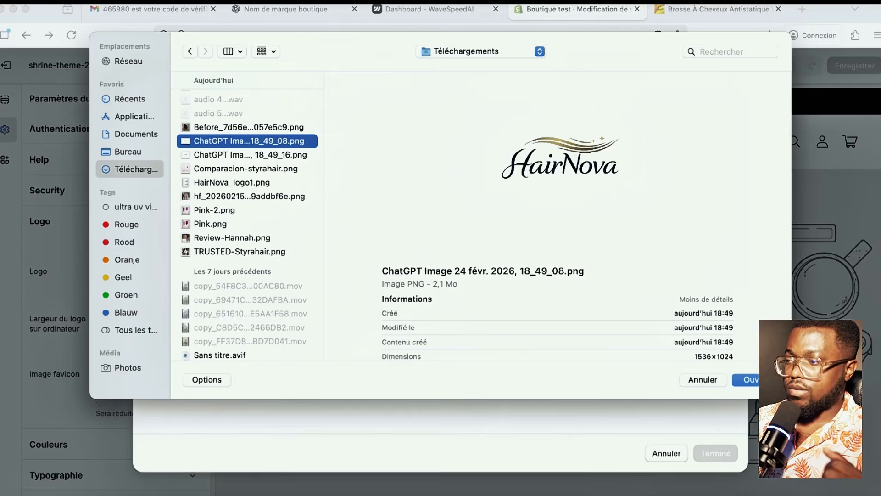
left_click(745, 380)
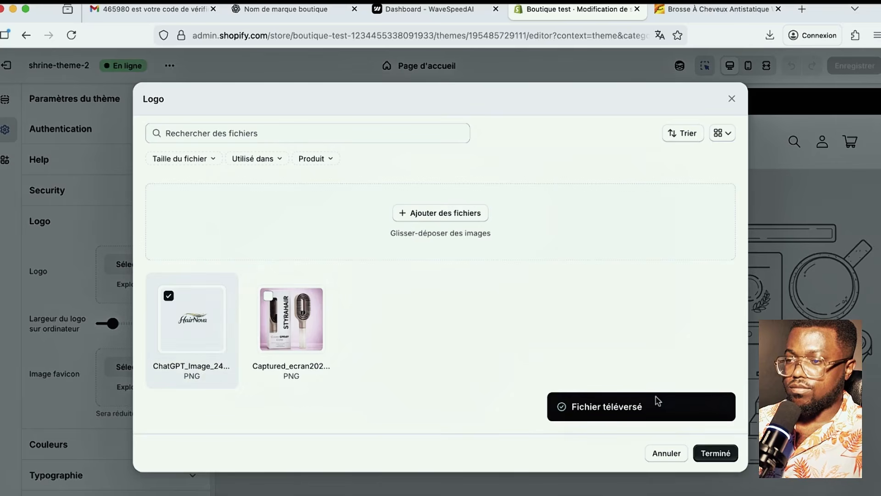
- Apply the HairNova image as the store logo at 200 px width
left_click(723, 452)
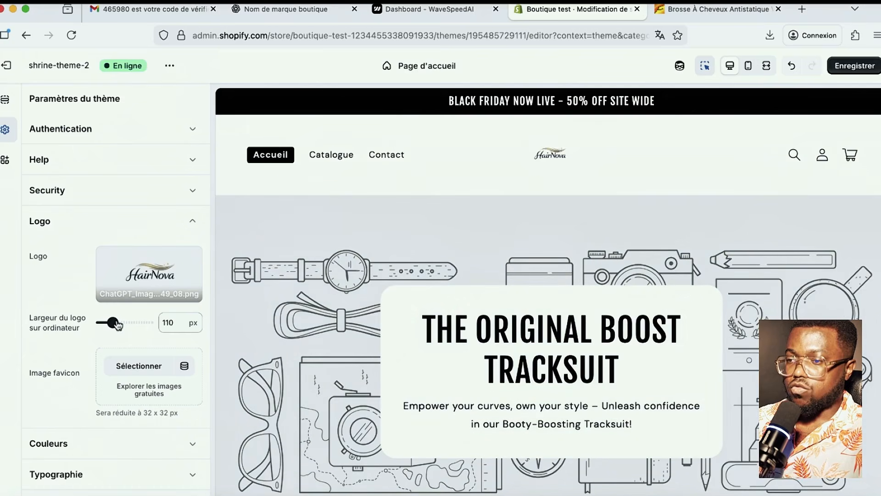
left_click_drag(118, 325, 131, 326)
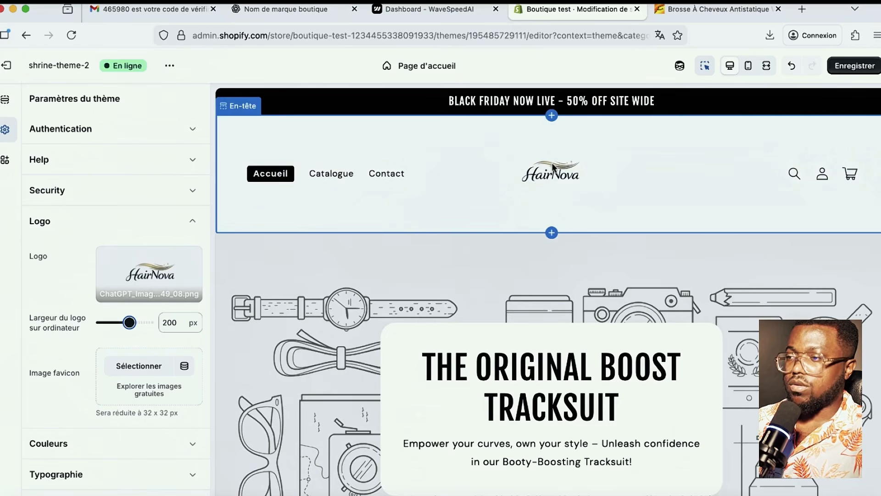
left_click(284, 9)
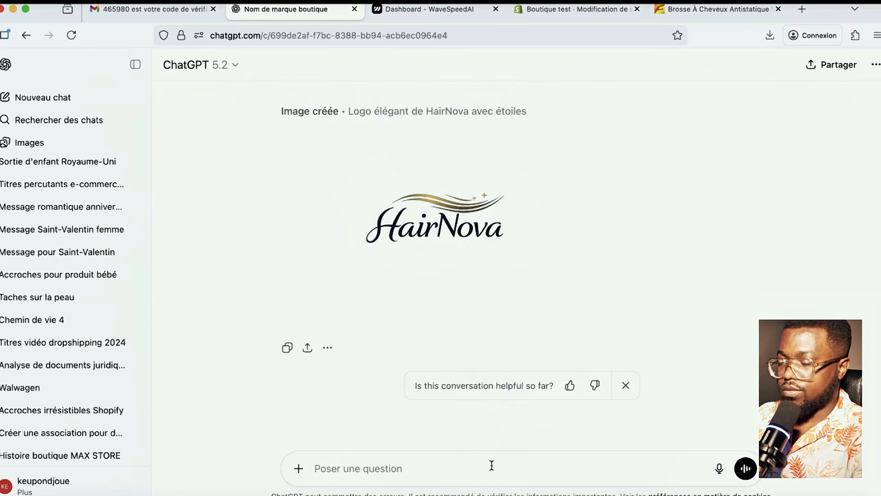
- Ask ChatGPT for the same HairNova logo as a PNG sized 300x100
type("j'aimerai que tu")
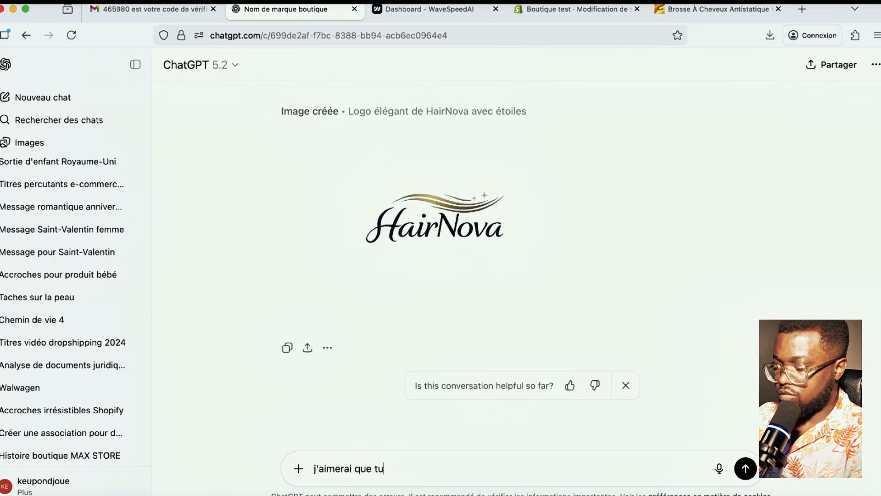
type(" me donne ")
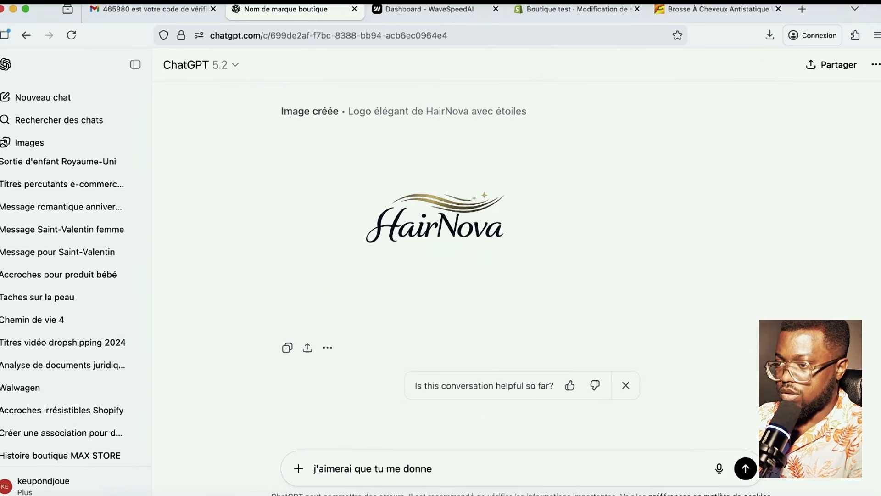
type("le meme log")
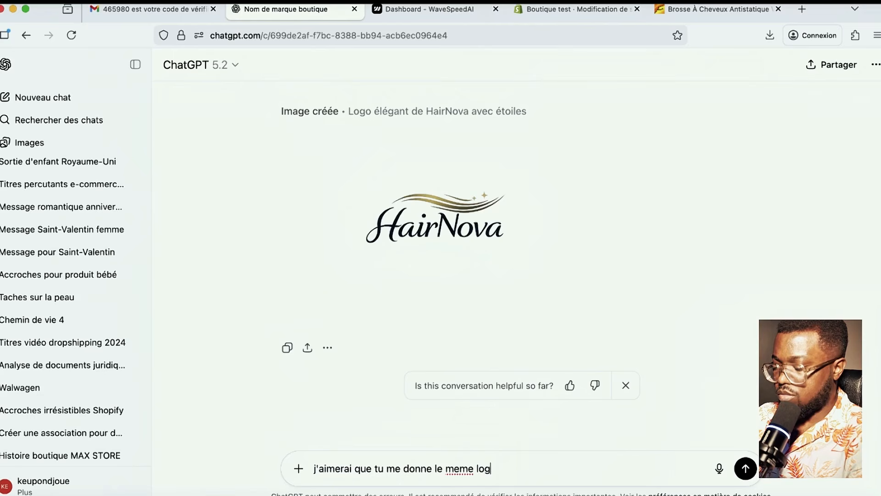
type("opng mais ")
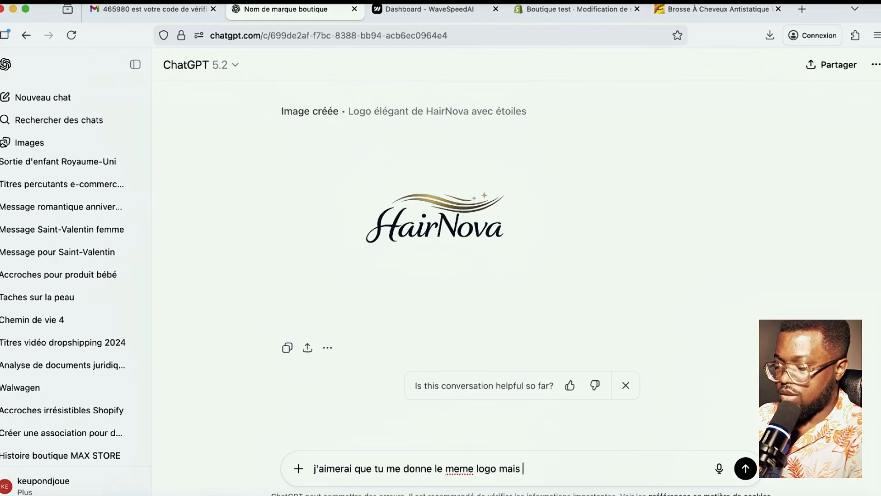
type("en dimen")
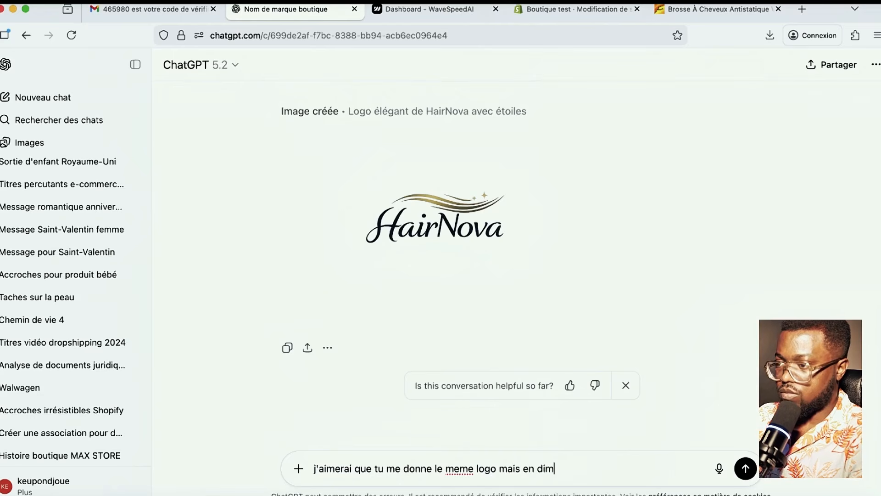
type("sion")
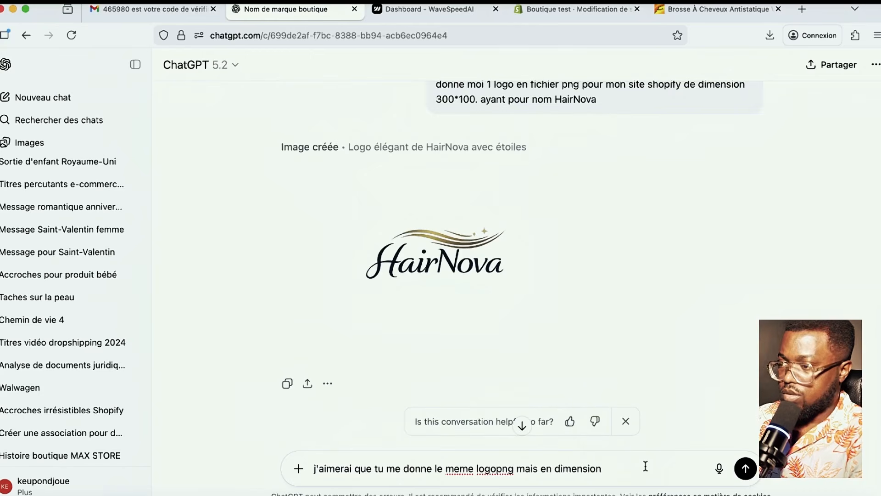
type("300")
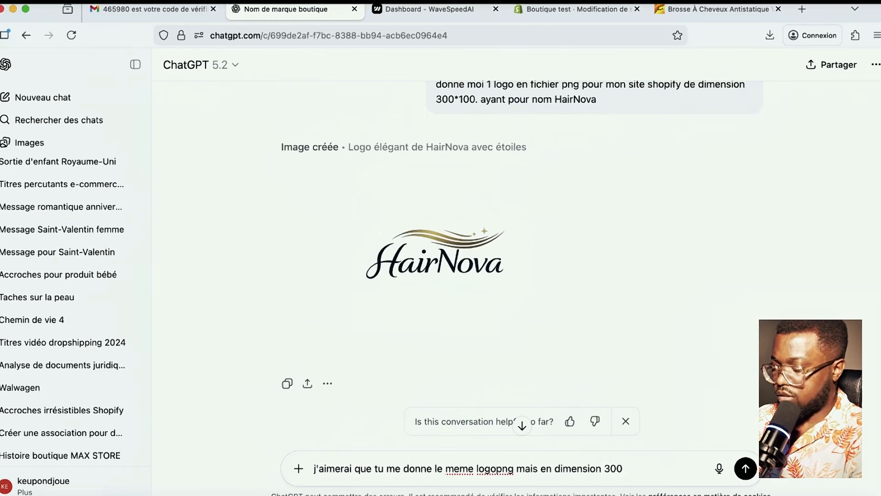
type("x100")
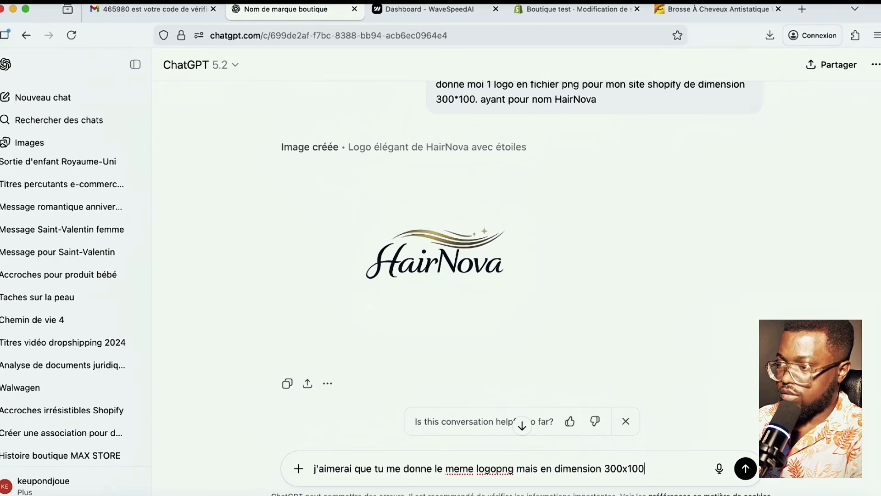
left_click(745, 468)
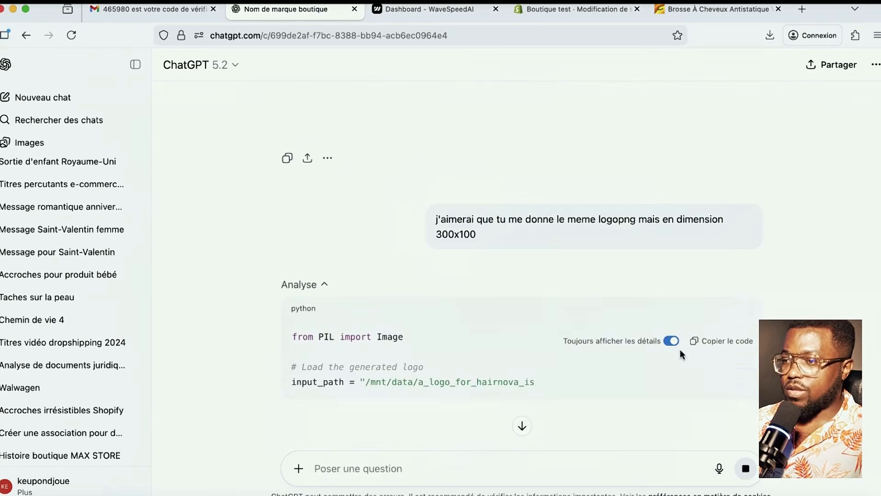
scroll(752, 367, "down", 4)
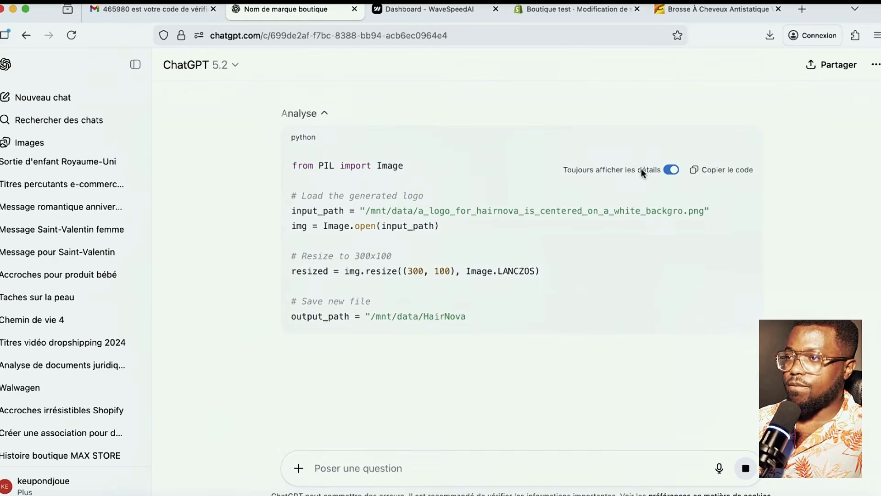
left_click(573, 9)
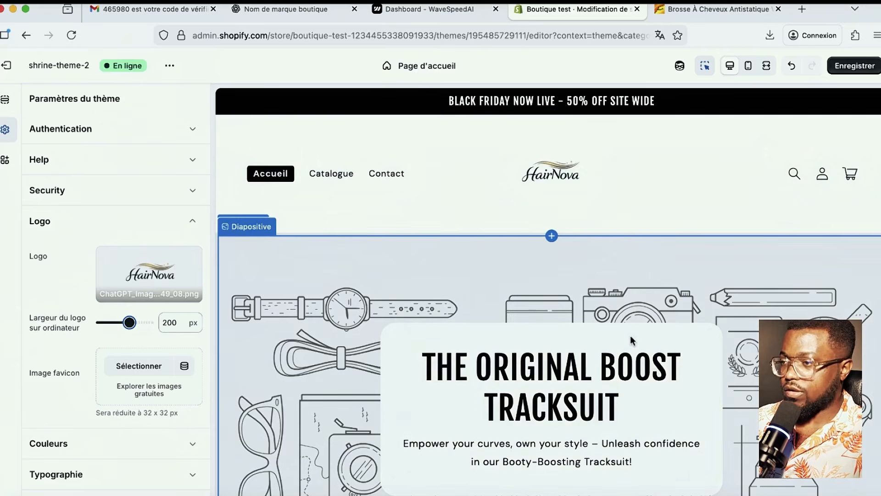
- Enlarge the header HairNova logo's desktop width from 200 to 240 px
scroll(541, 249, "down", 1)
scroll(519, 250, "up", 1)
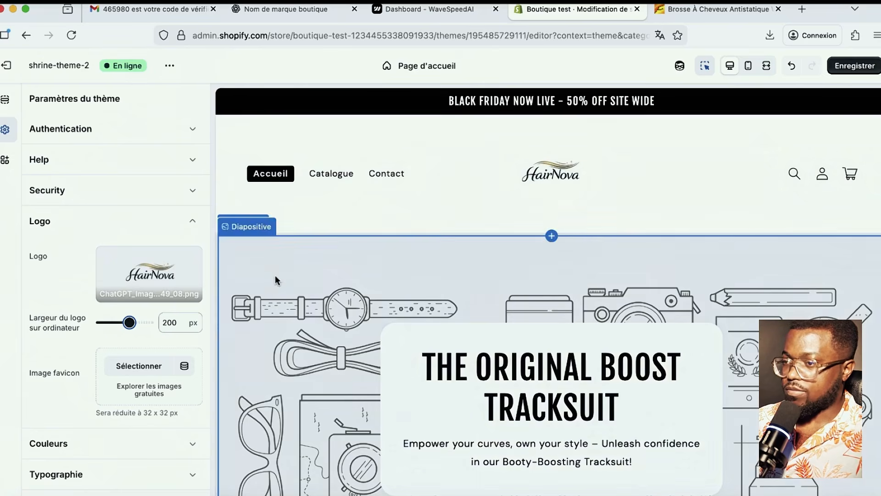
left_click_drag(142, 327, 149, 327)
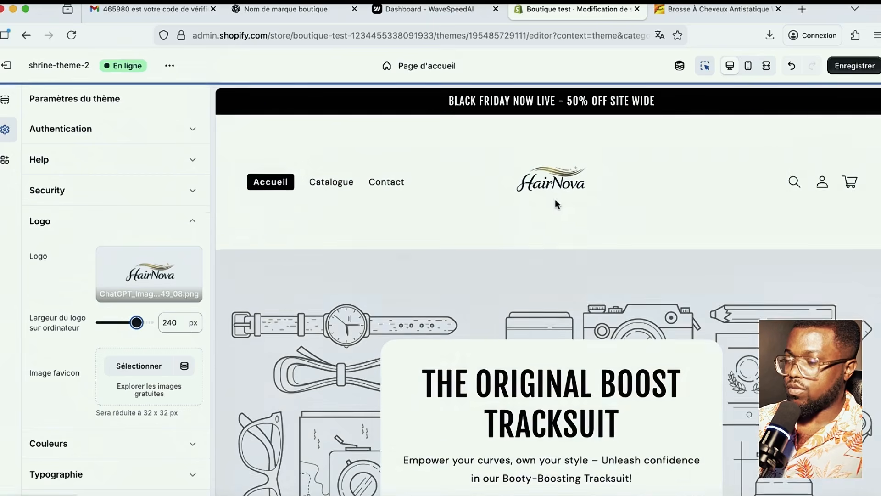
scroll(619, 195, "down", 2)
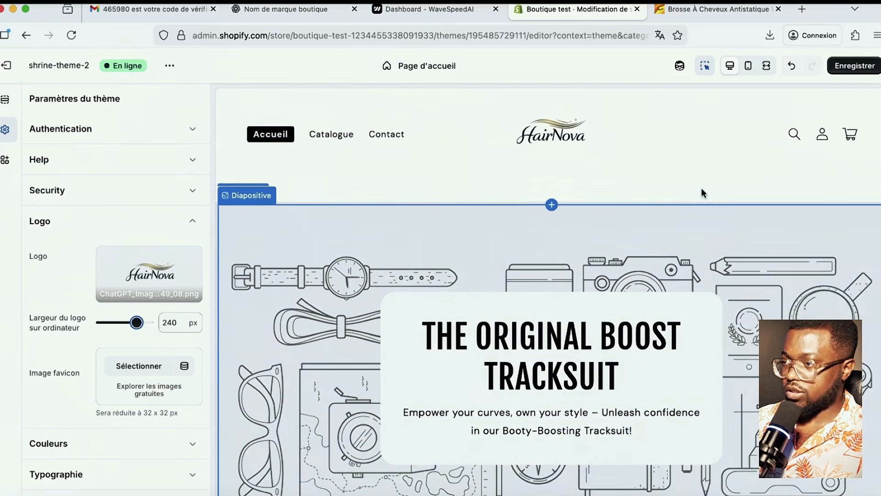
left_click(715, 9)
left_click(566, 9)
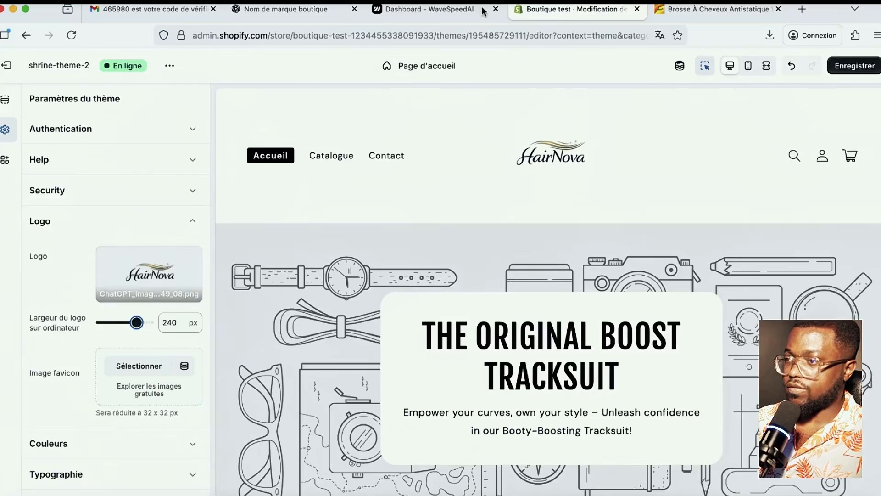
- Download HairNova_logo_300x100.png from ChatGPT and open it in Preview to check it
left_click(351, 9)
scroll(510, 304, "down", 7)
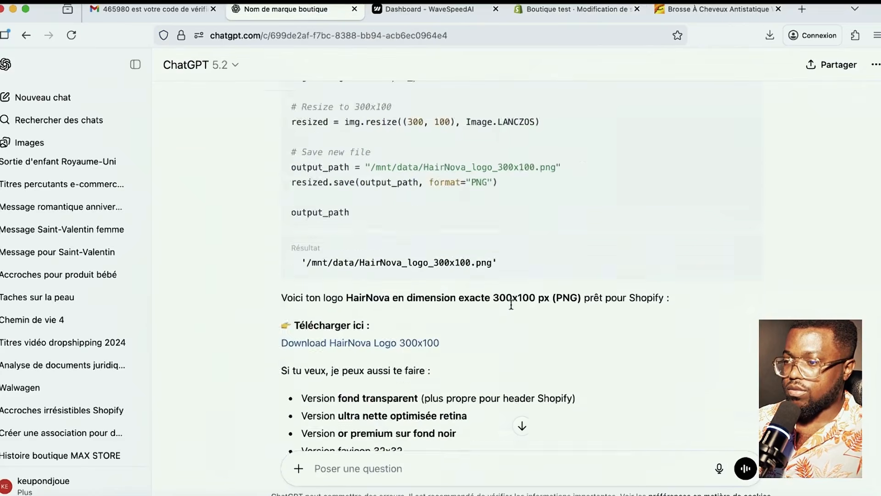
scroll(510, 305, "up", 2)
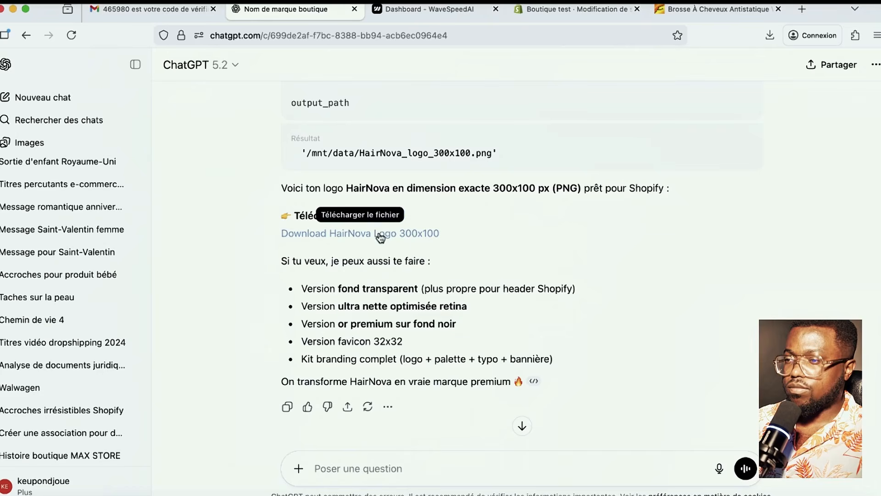
left_click(380, 234)
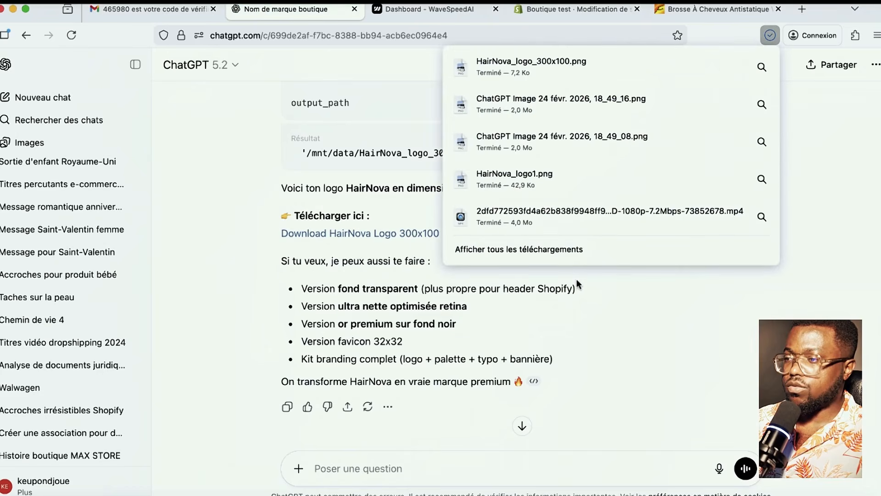
left_click(531, 67)
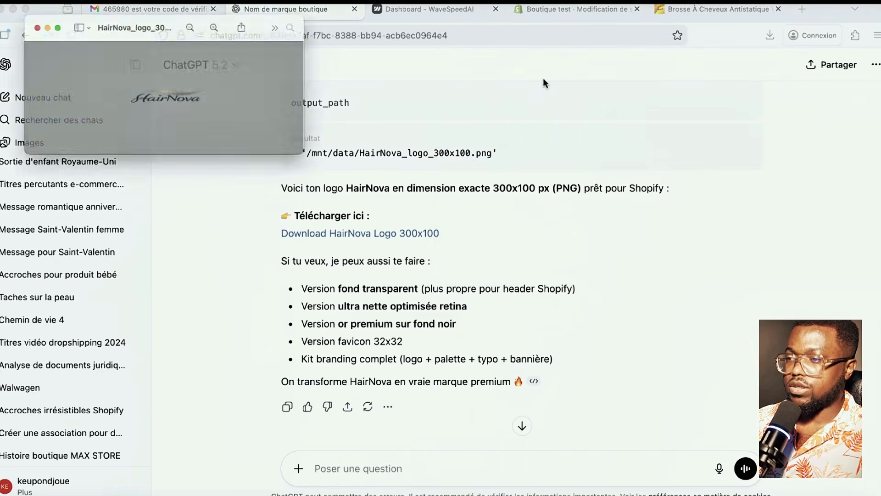
left_click(7, 14)
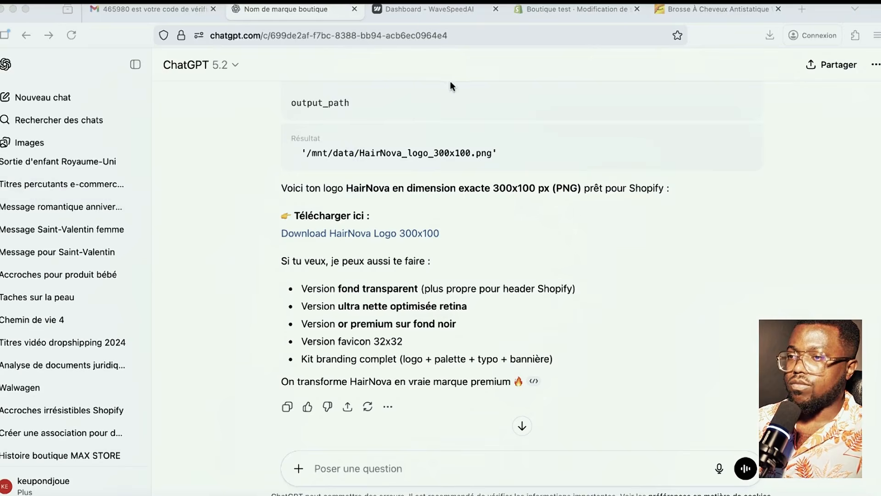
left_click(557, 10)
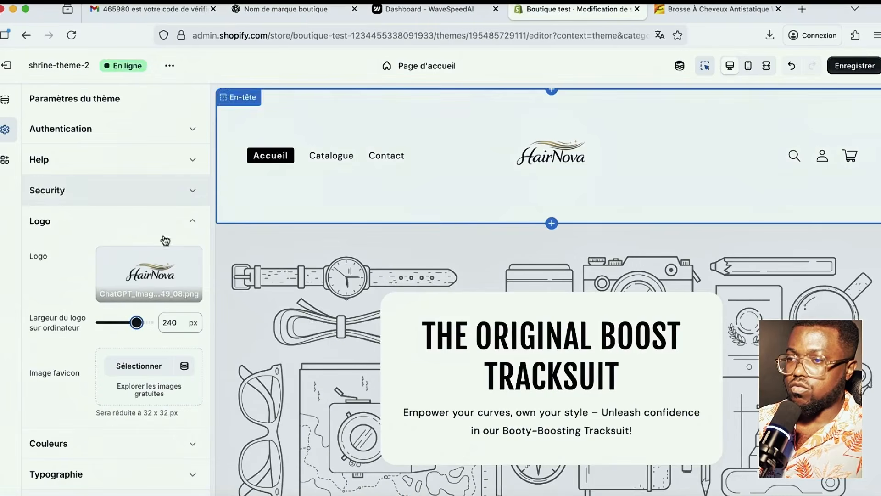
- Remove the current HairNova logo from the store header
scroll(163, 289, "down", 1)
left_click(192, 257)
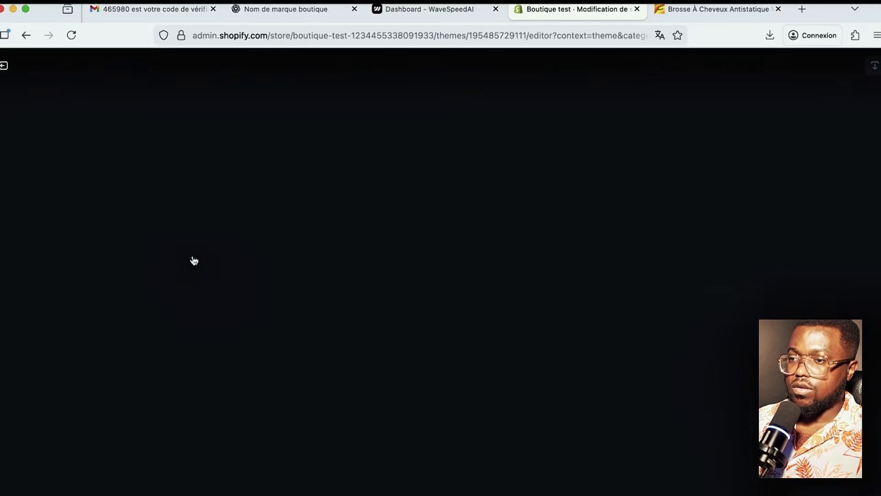
left_click(4, 66)
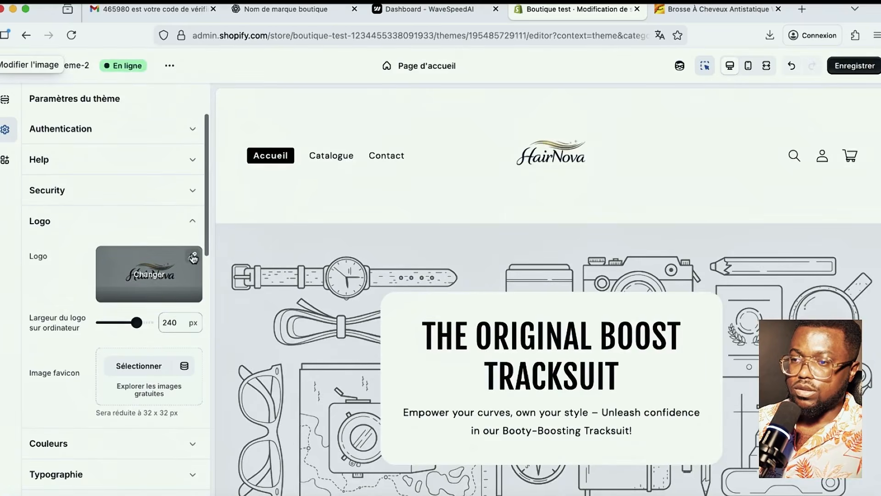
left_click(148, 274)
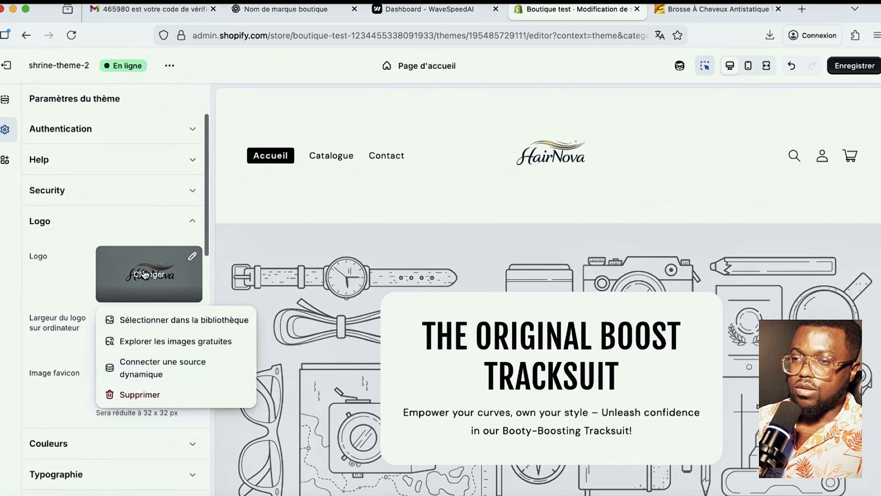
left_click(138, 393)
- Upload HairNova_logo_300x100.png from Téléchargements as the new logo image
left_click(138, 267)
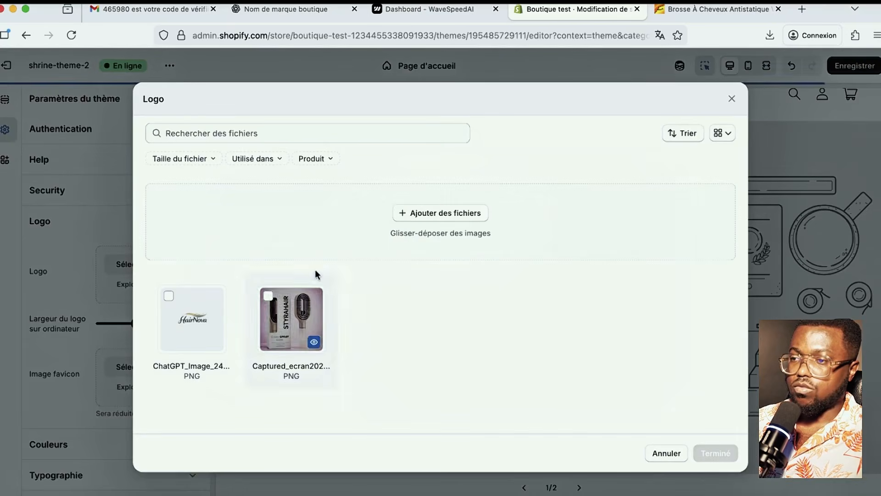
left_click(416, 219)
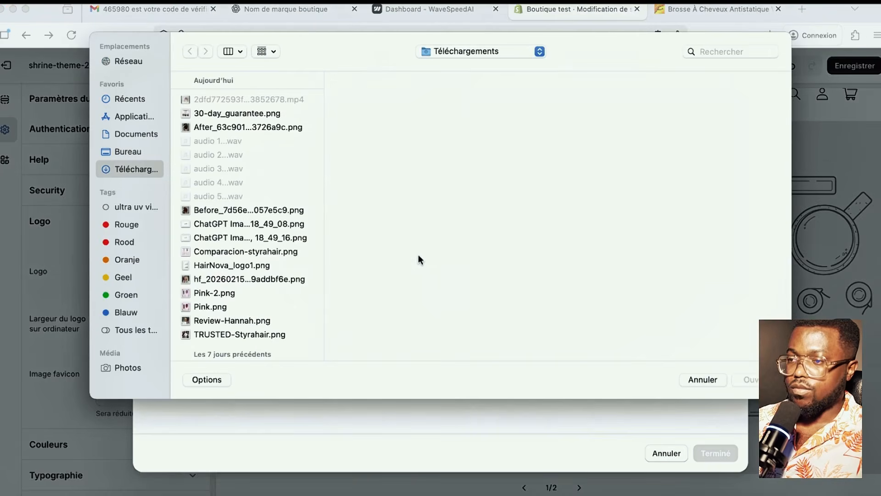
left_click(291, 251)
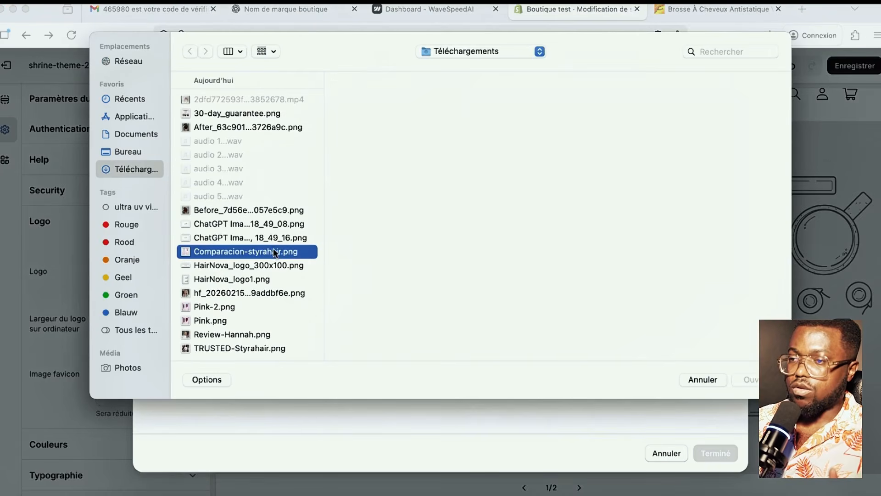
left_click(274, 265)
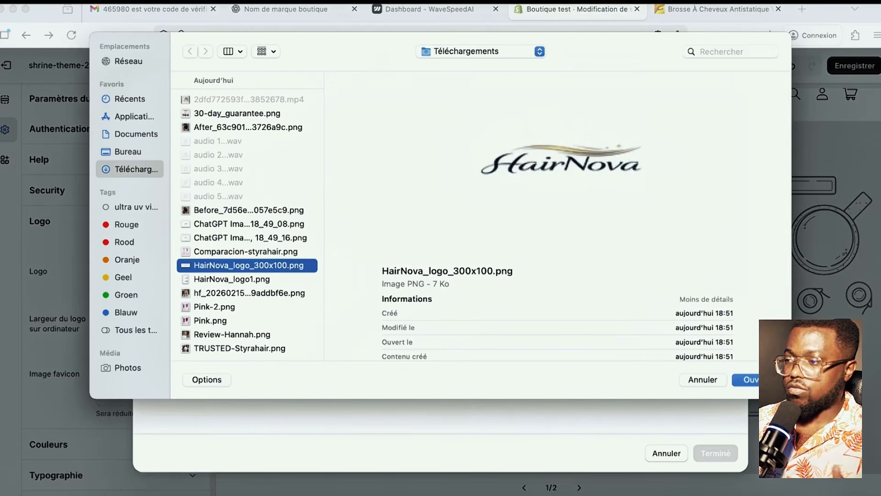
key("Return")
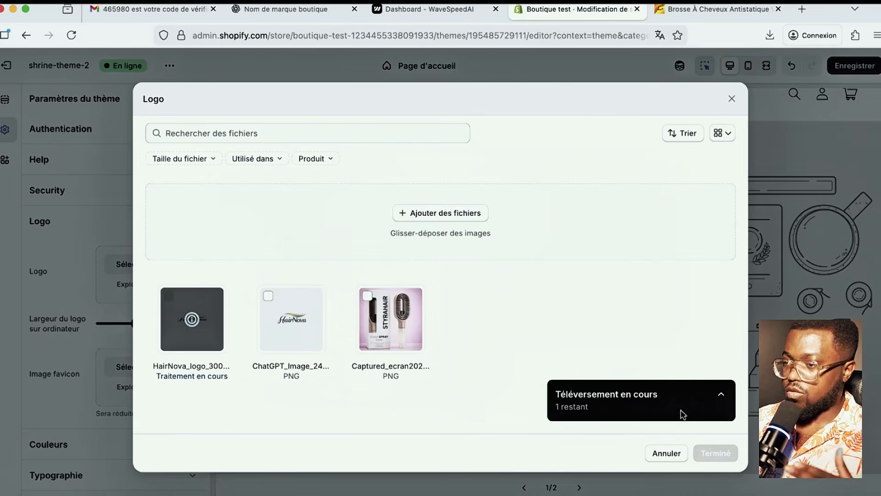
- Use HairNova_logo_300x100 as the store logo at 300 px desktop width and save
left_click(715, 451)
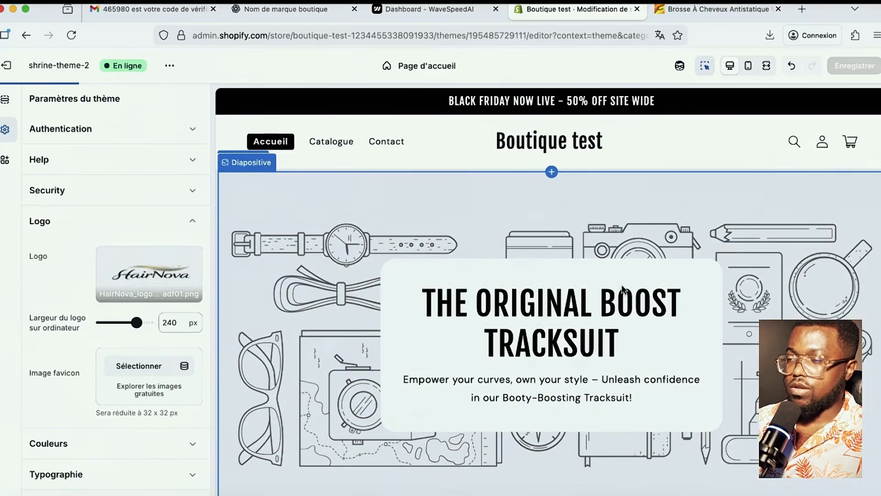
left_click_drag(143, 324, 147, 327)
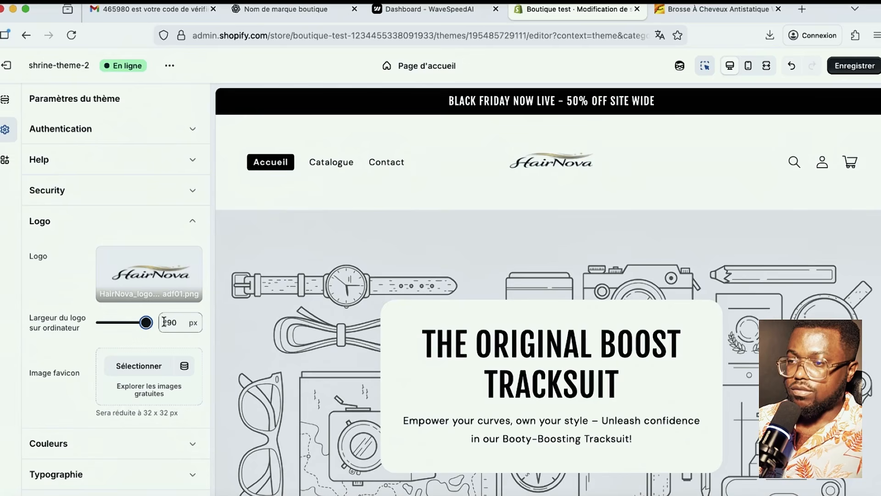
left_click_drag(178, 320, 152, 320)
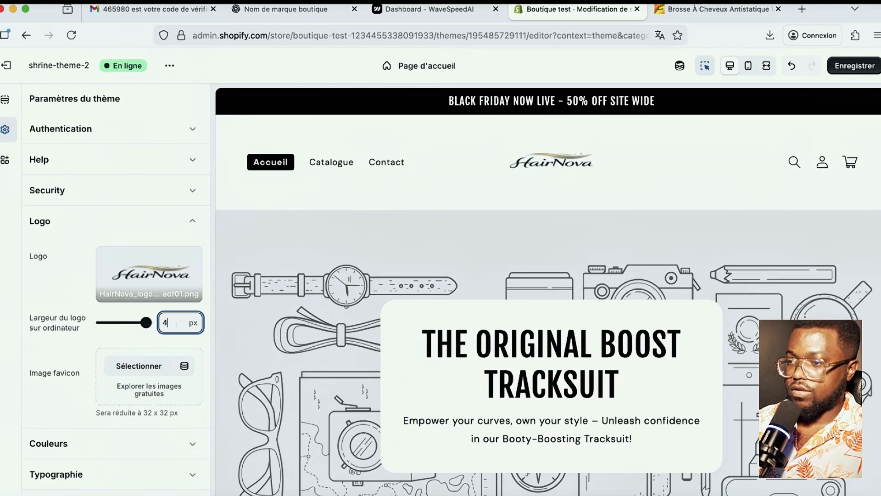
key("cmd+s")
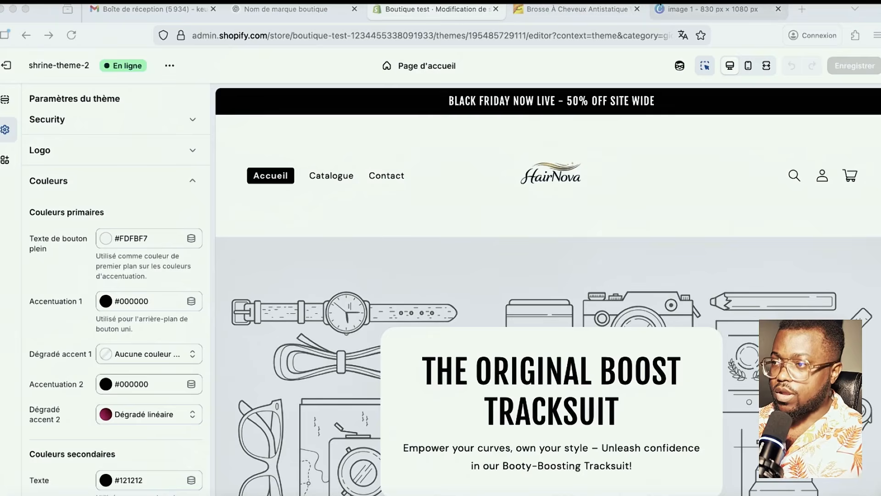
- Try importing Pink-2.png into the Canva design 'image 1' from the uploads panel
left_click(704, 13)
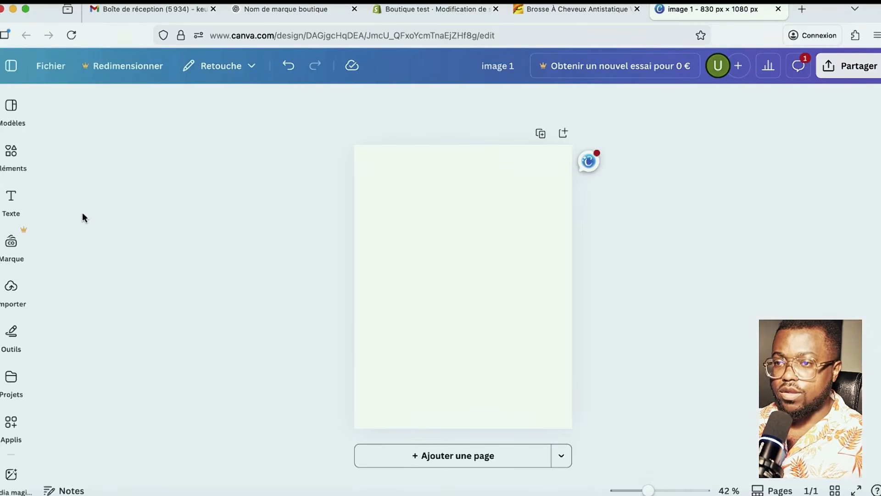
left_click(13, 323)
left_click(10, 202)
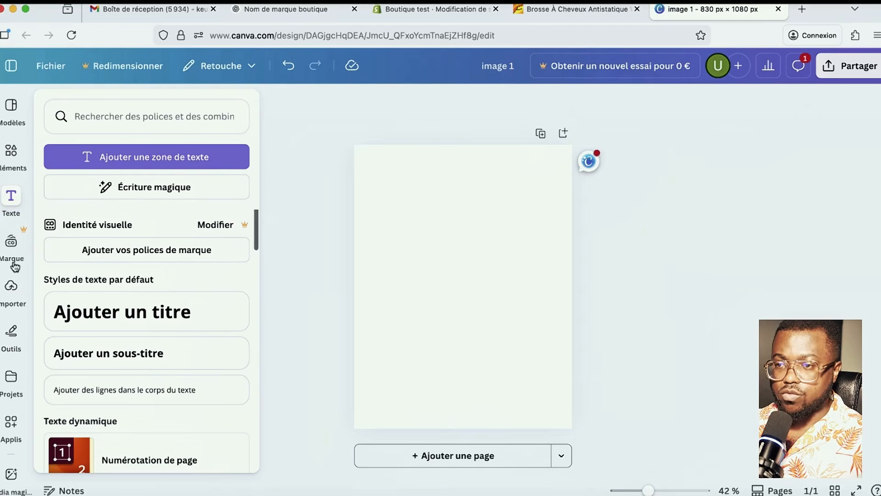
left_click(11, 293)
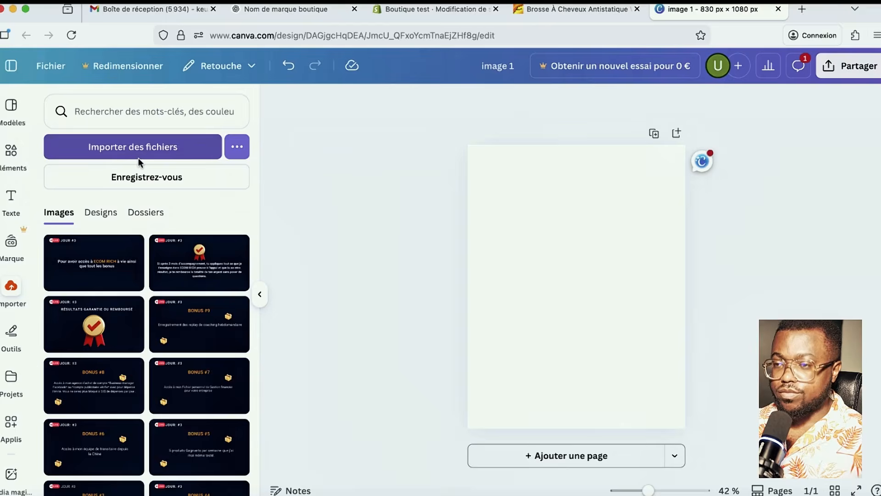
left_click(136, 161)
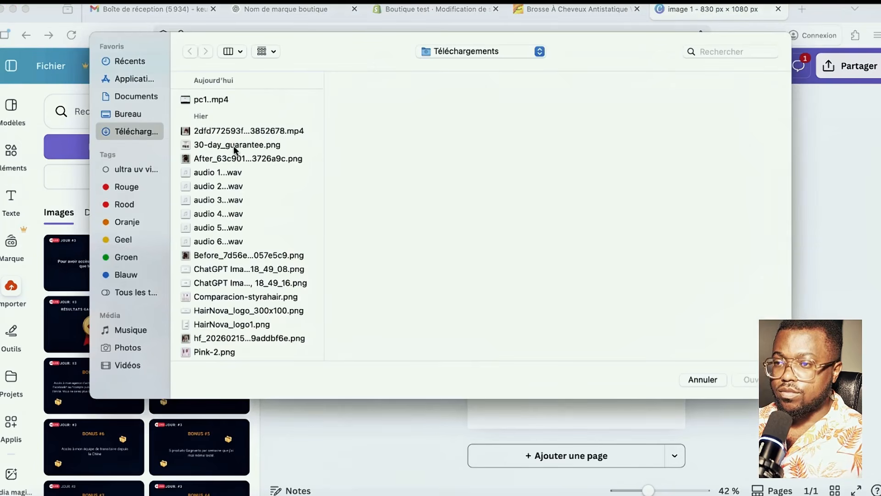
scroll(237, 262, "down", 5)
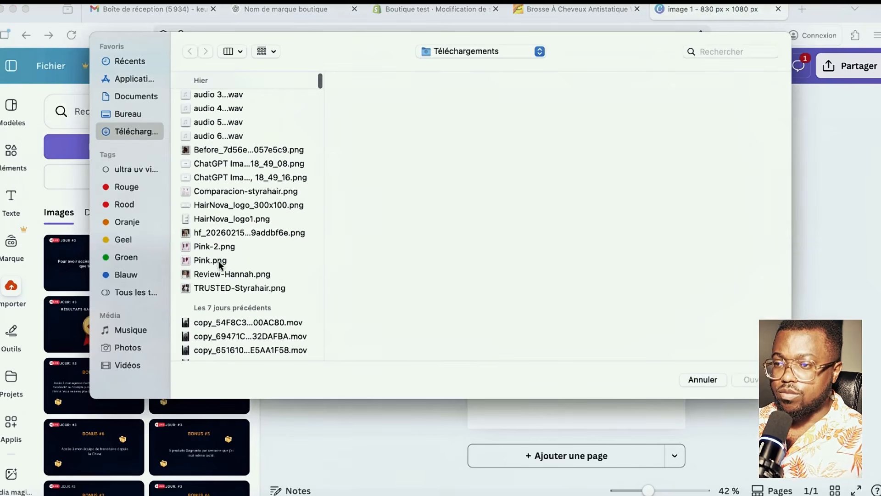
left_click(216, 248)
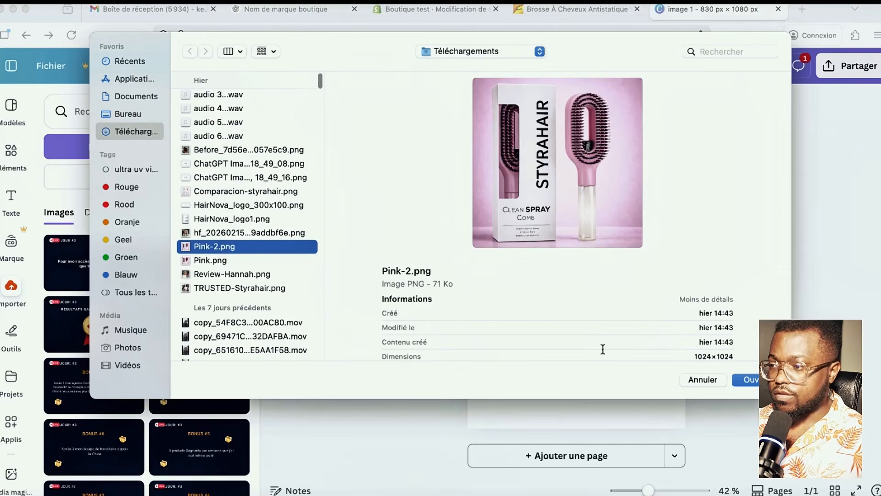
left_click(752, 379)
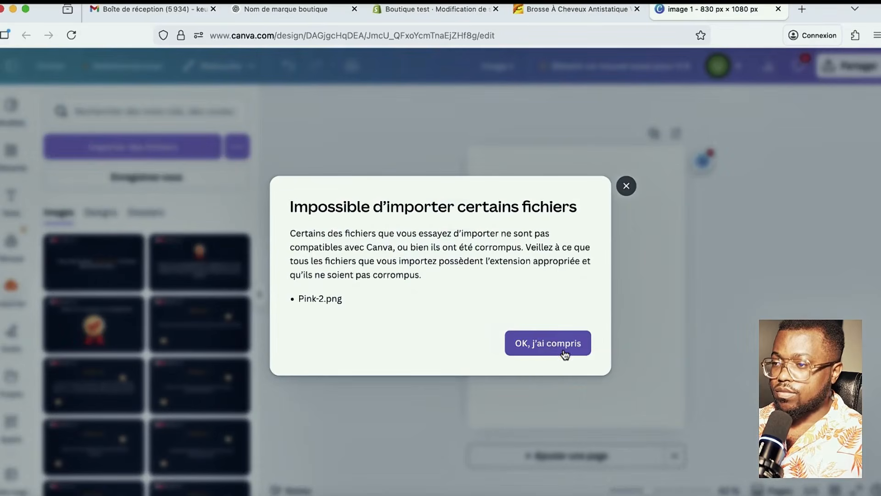
- Dismiss the incompatible-file error and retry importing Pink-2.png, which fails again
left_click(547, 348)
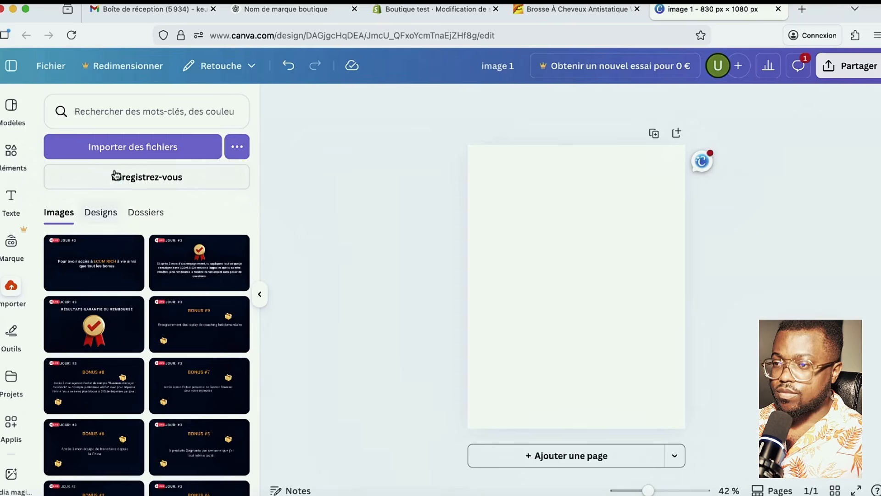
left_click(119, 148)
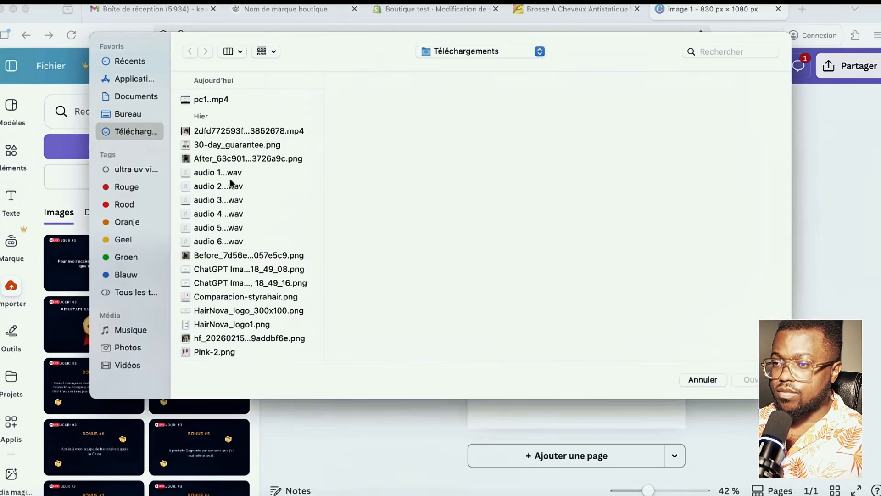
scroll(277, 296, "down", 3)
left_click(218, 298)
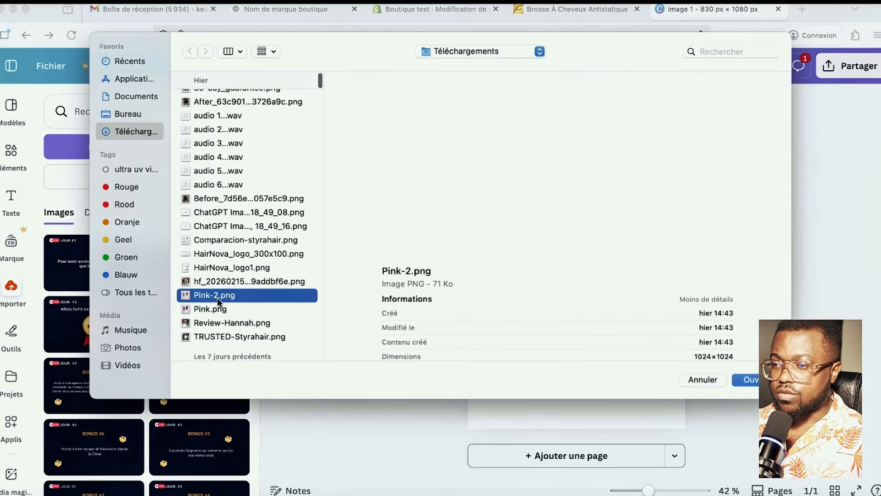
left_click(748, 380)
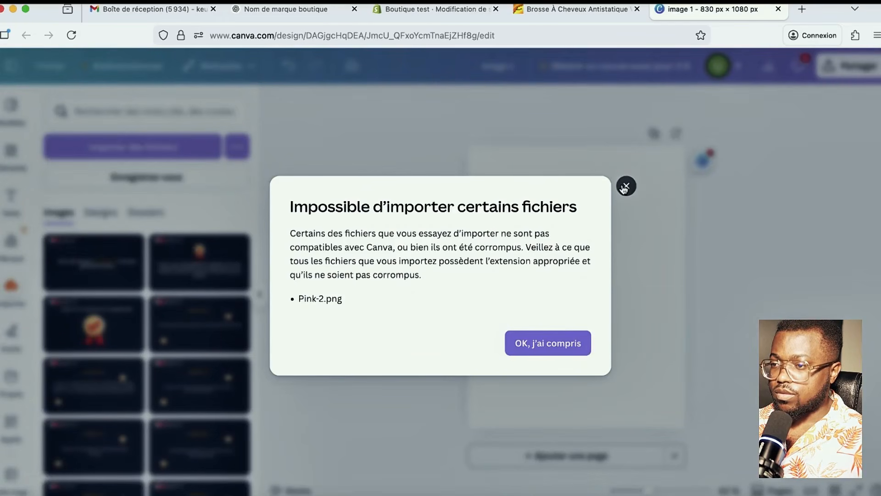
left_click(625, 187)
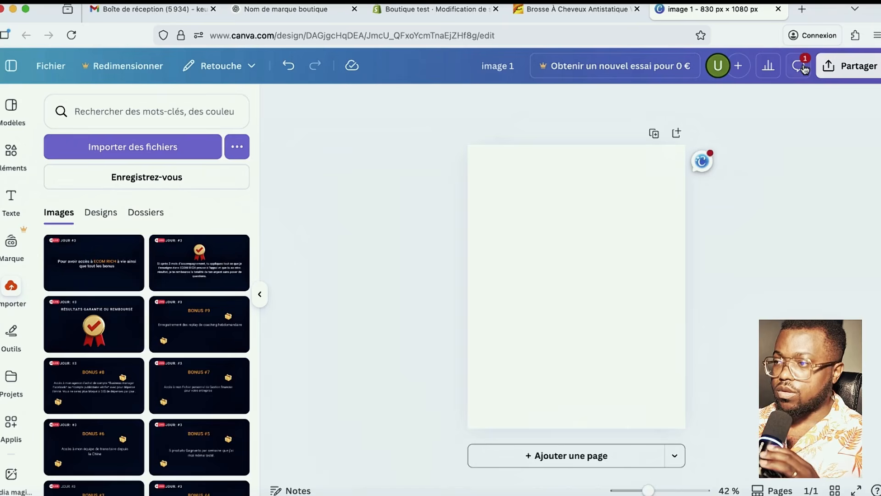
- Search Google in a new tab for 'convertir png en jpg'
left_click(803, 10)
type("google.com")
key("Return")
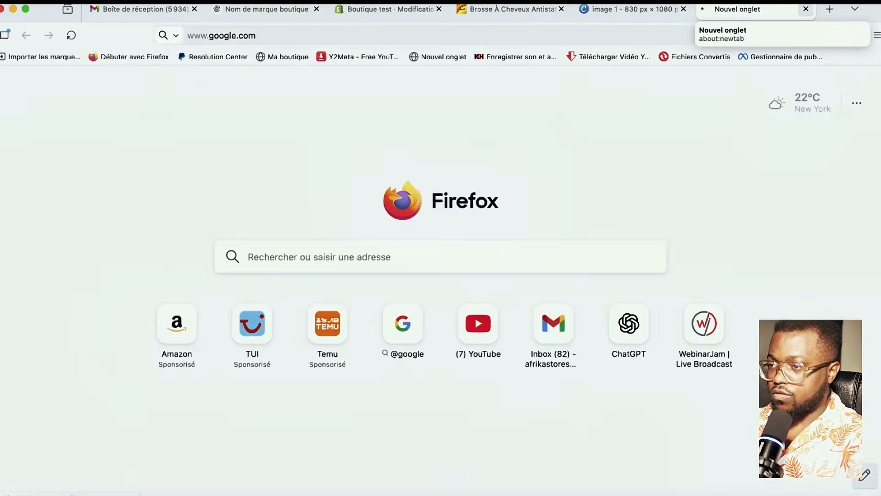
type("con")
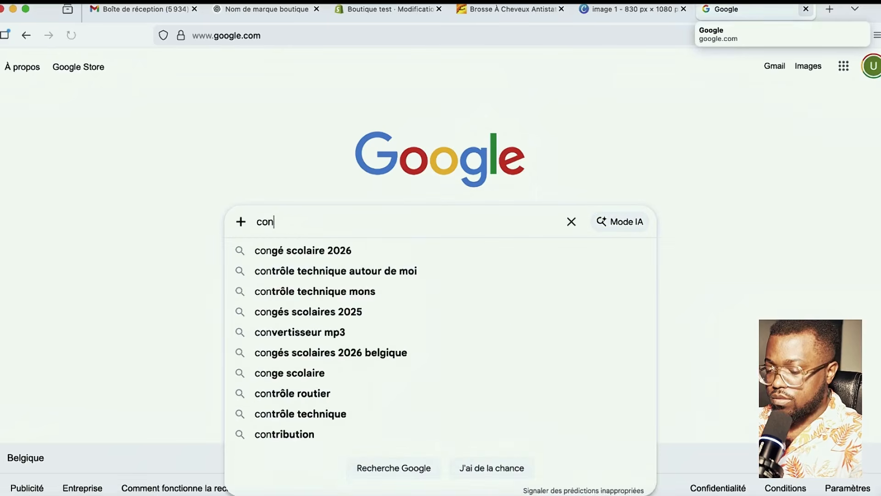
type("vertir ")
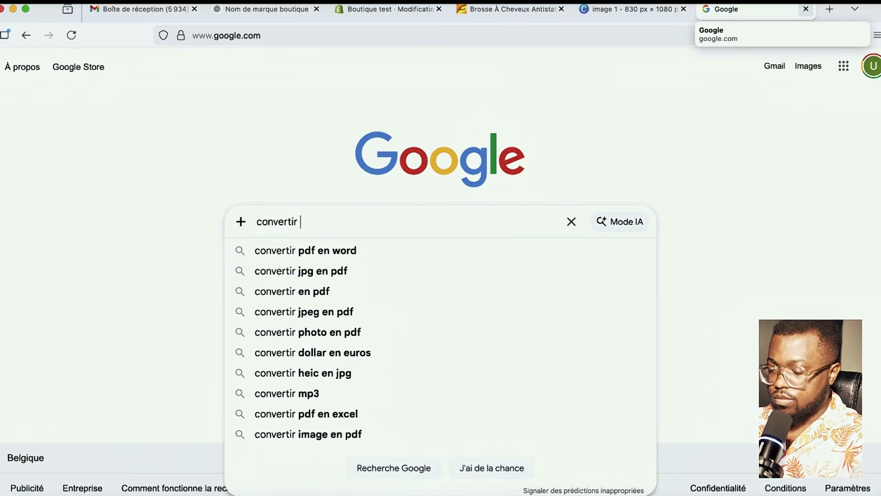
type("png en jp")
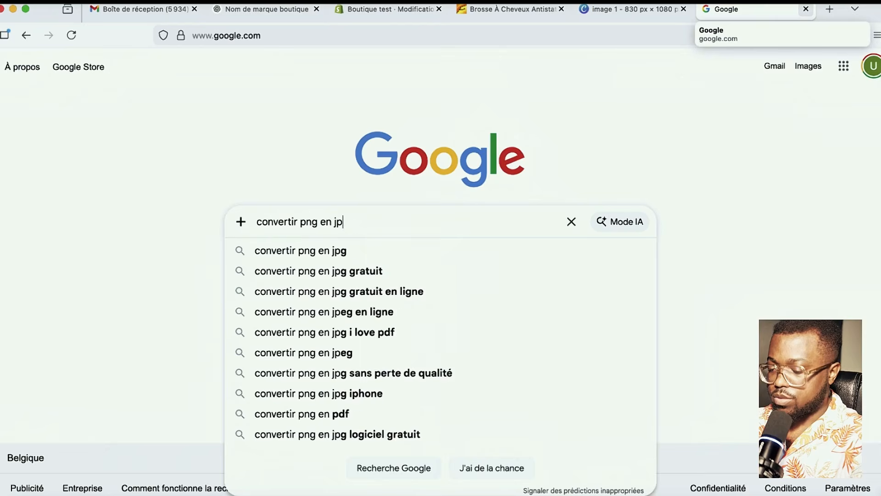
type("g")
key("Return")
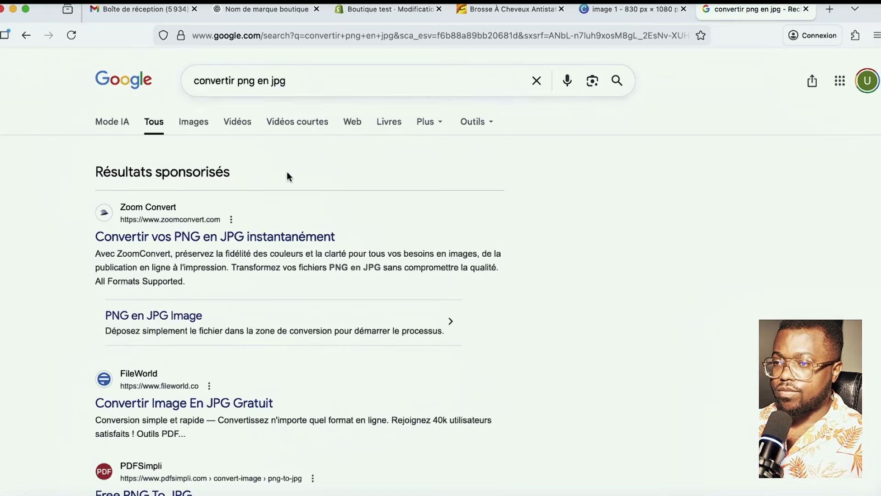
- Open the ZoomConvert PNG-to-JPG converter and browse for an image file
left_click(217, 237)
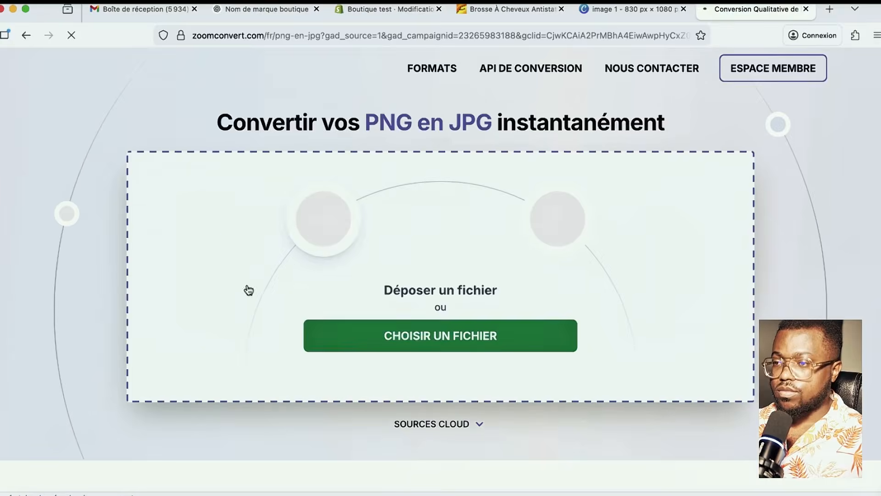
left_click(467, 345)
left_click(128, 113)
scroll(241, 257, "down", 5)
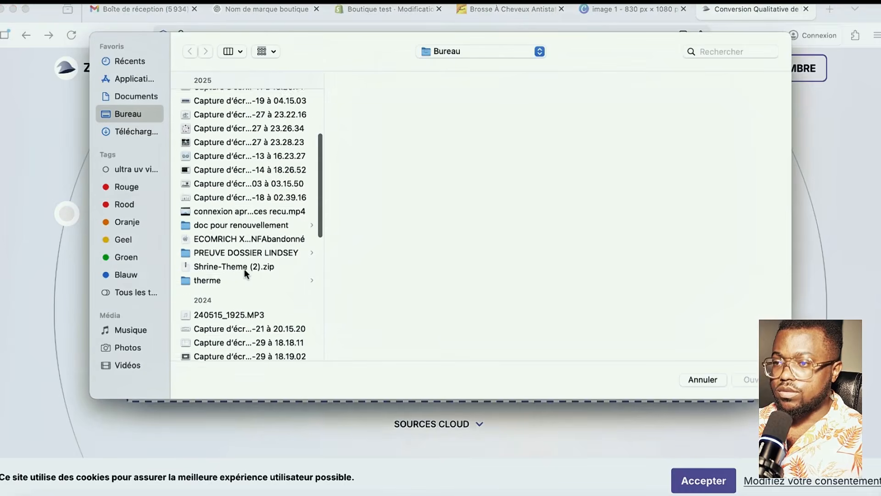
scroll(244, 269, "down", 2)
scroll(235, 269, "up", 10)
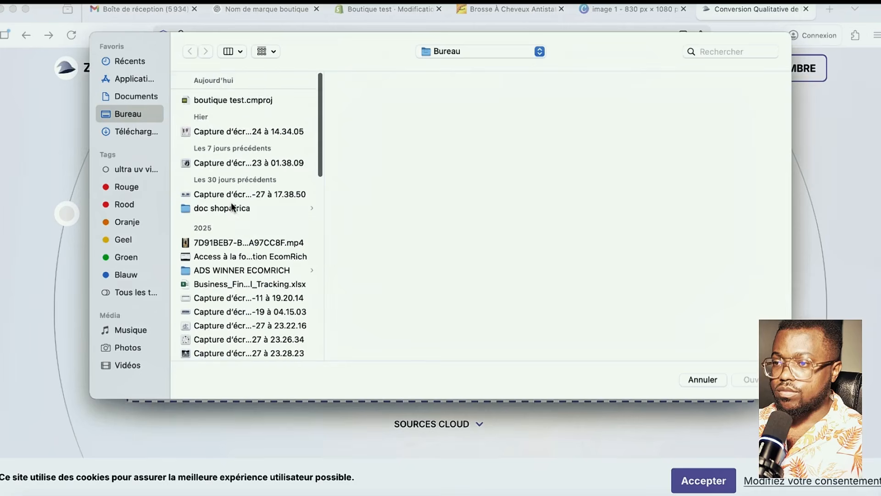
scroll(243, 225, "down", 5)
scroll(262, 247, "up", 5)
- Upload Pink-2.png from Téléchargements and convert it to Pink-2.jpg
left_click(136, 131)
scroll(255, 216, "down", 2)
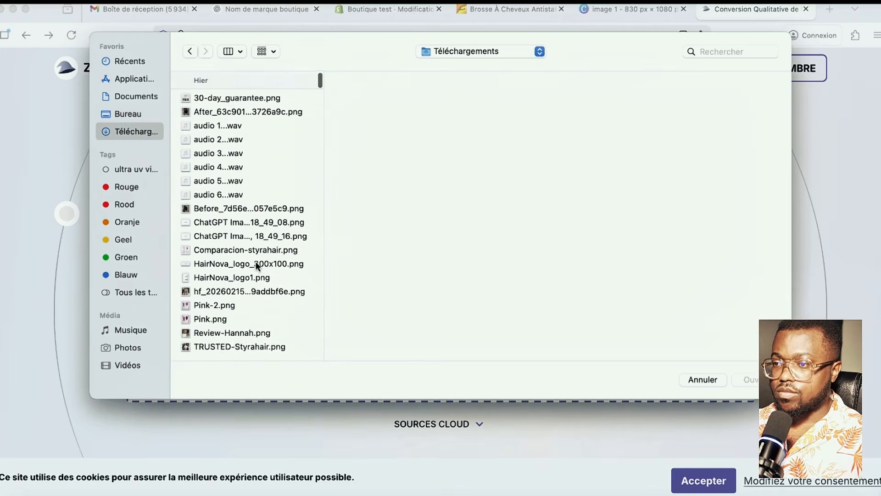
scroll(256, 266, "down", 3)
left_click(210, 240)
left_click(214, 227)
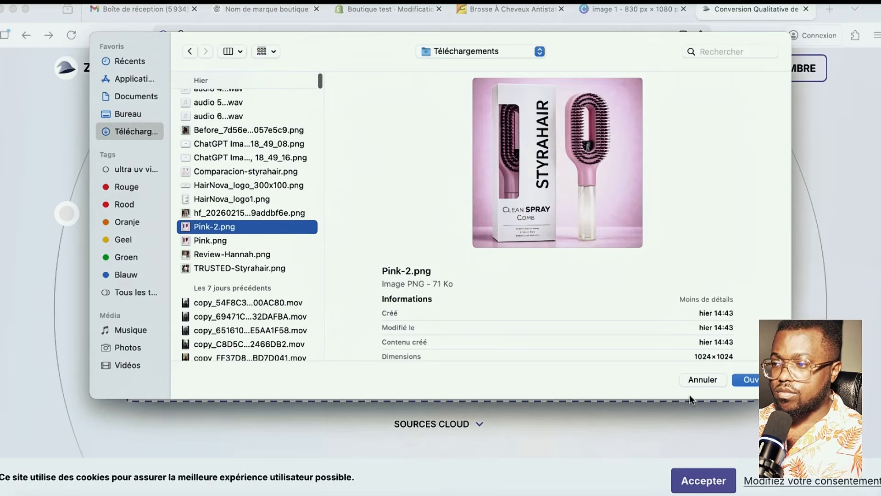
left_click(751, 382)
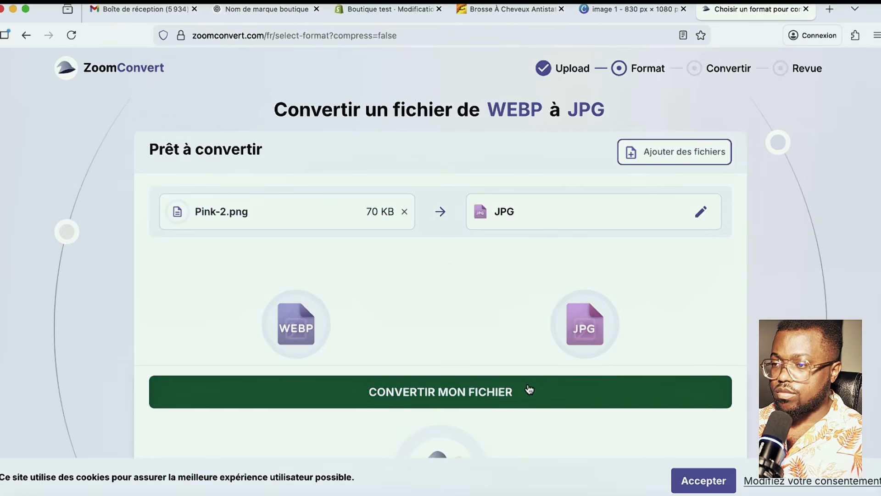
scroll(535, 384, "down", 2)
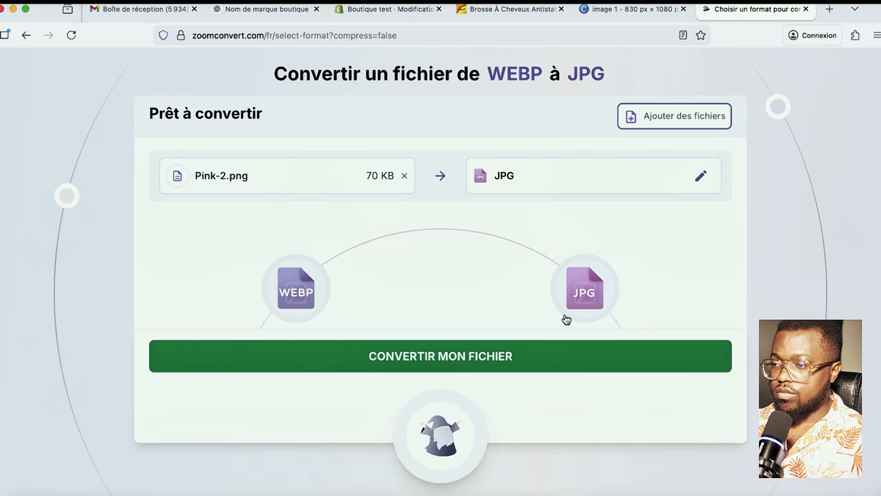
left_click(443, 356)
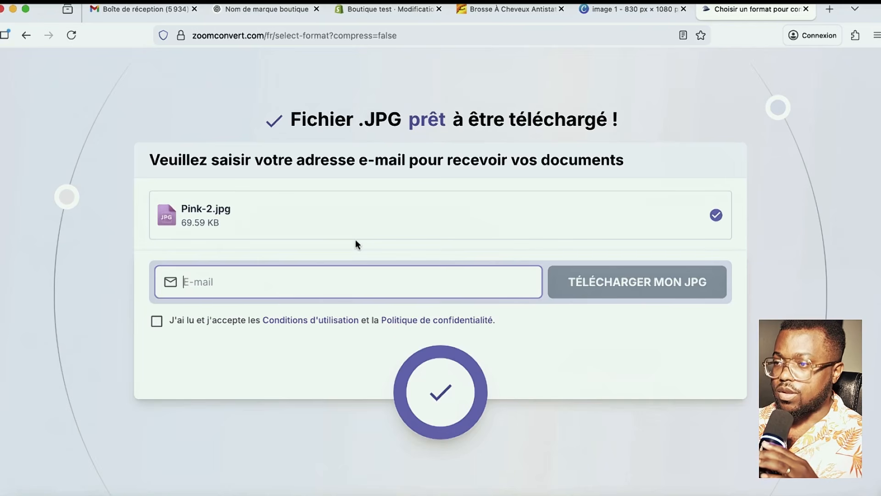
- Go back to the Google results and open the iLoveIMG PNG-to-JPG converter
left_click(22, 43)
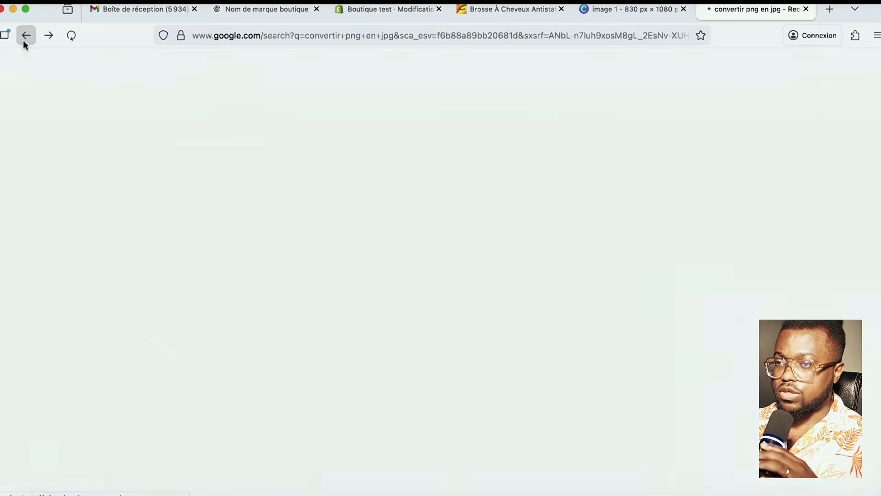
scroll(257, 395, "down", 5)
scroll(238, 363, "up", 2)
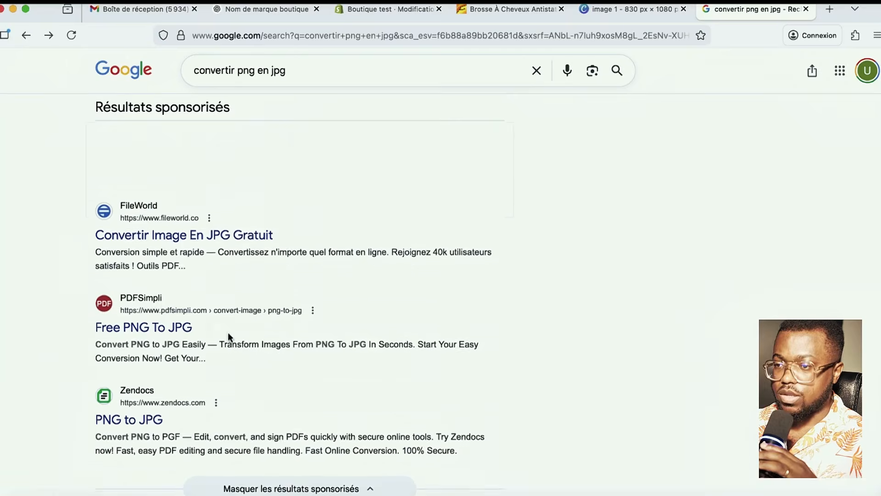
scroll(229, 349, "down", 5)
scroll(202, 387, "down", 2)
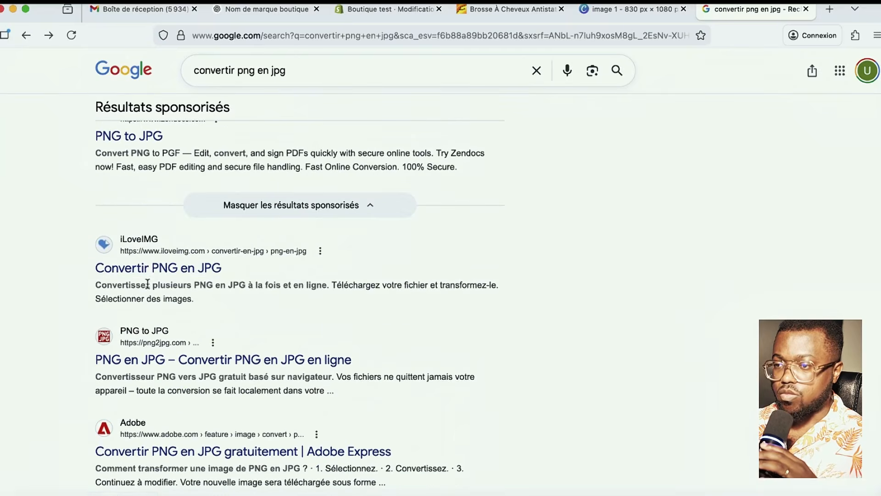
left_click(156, 269)
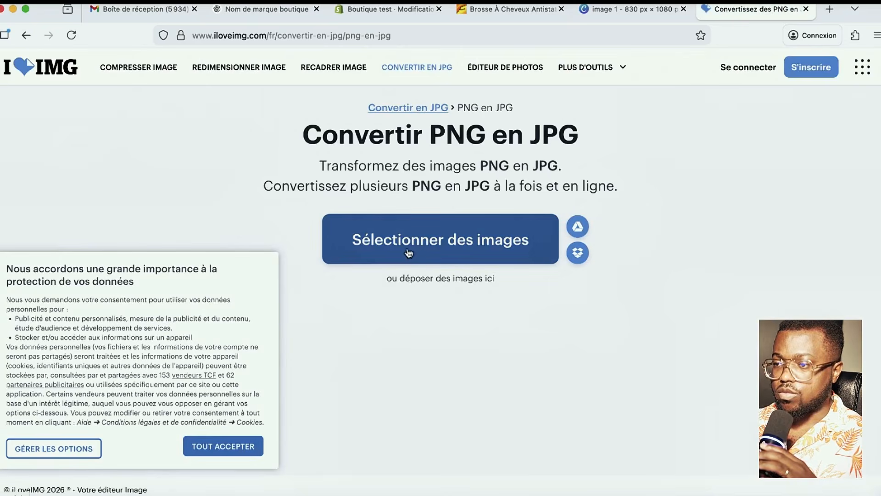
- Load Pink-2.png from Téléchargements into the converter and accept the cookie notice
left_click(467, 221)
scroll(282, 232, "down", 15)
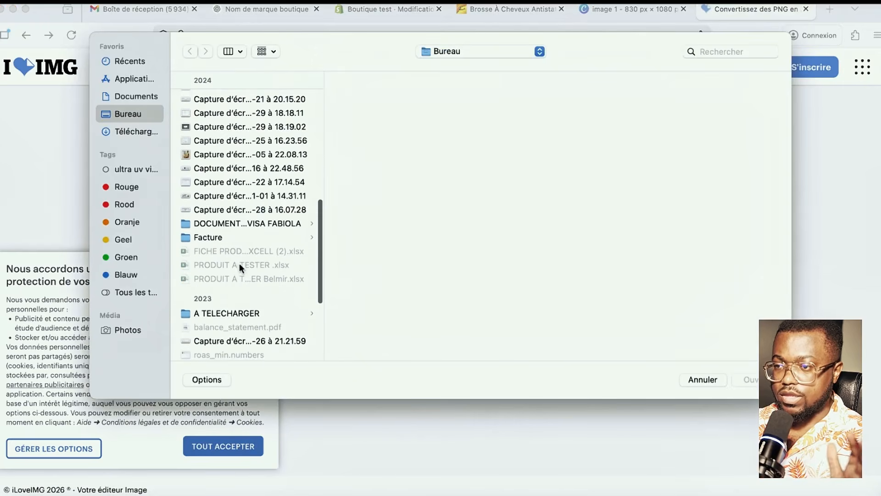
scroll(238, 264, "up", 10)
scroll(228, 219, "up", 3)
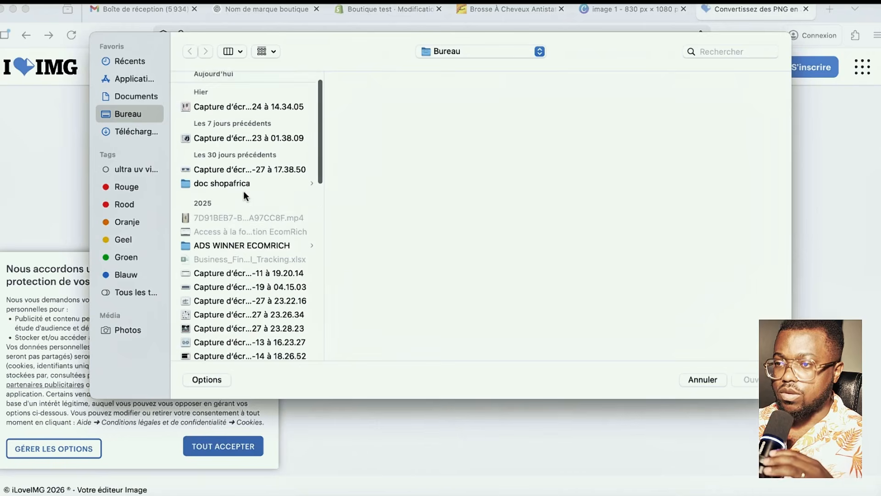
left_click(128, 131)
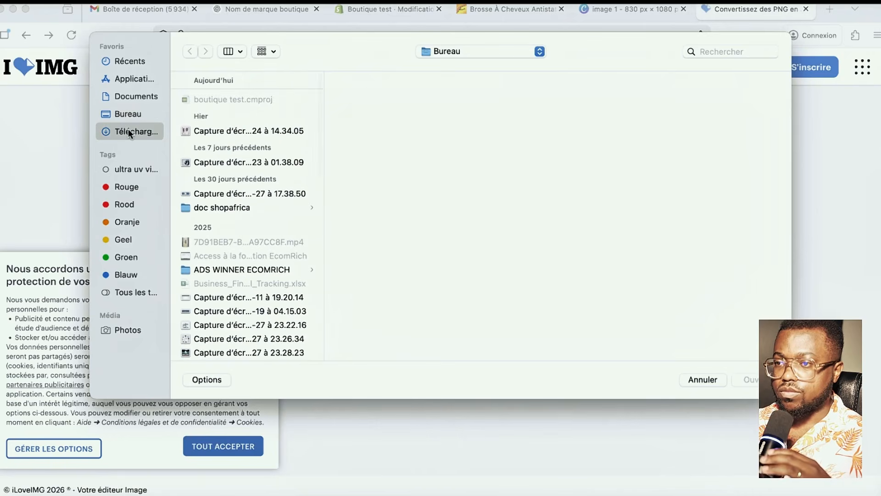
scroll(268, 236, "down", 10)
scroll(267, 236, "up", 5)
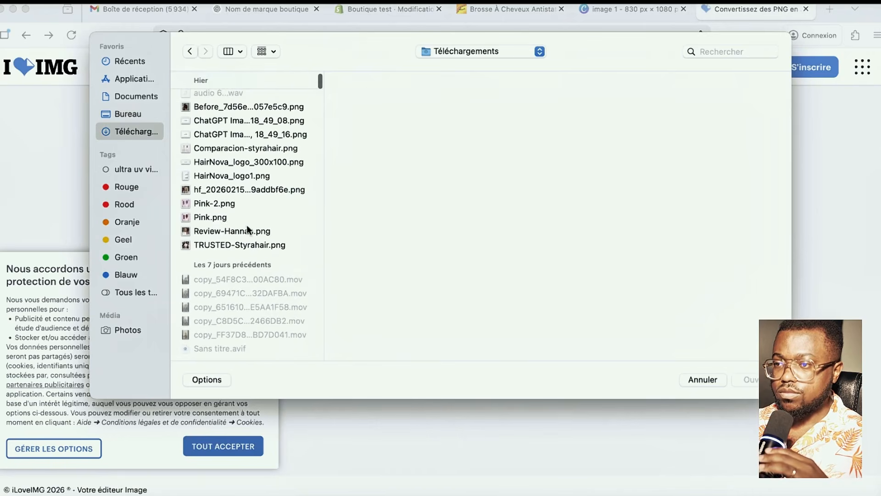
left_click(222, 204)
left_click(748, 378)
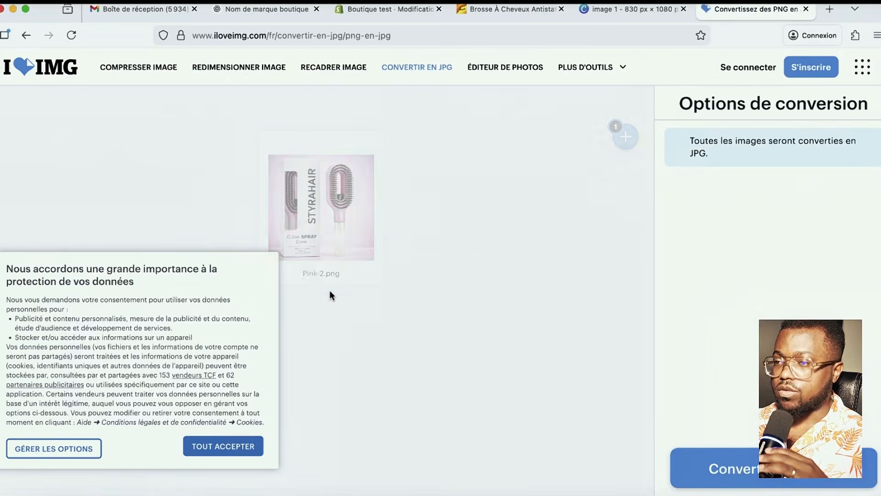
left_click(206, 449)
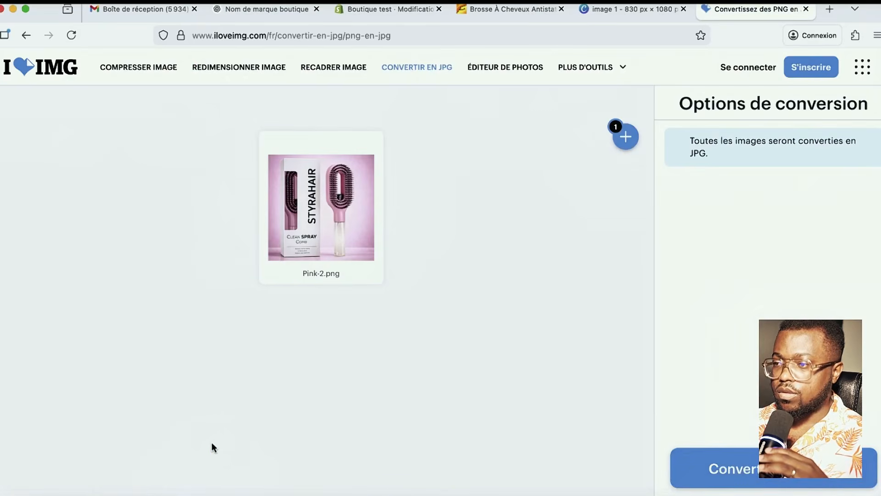
- Convert Pink-2.png to JPG, download Pink-2.jpg (638 Ko) and check it in Preview
left_click(734, 456)
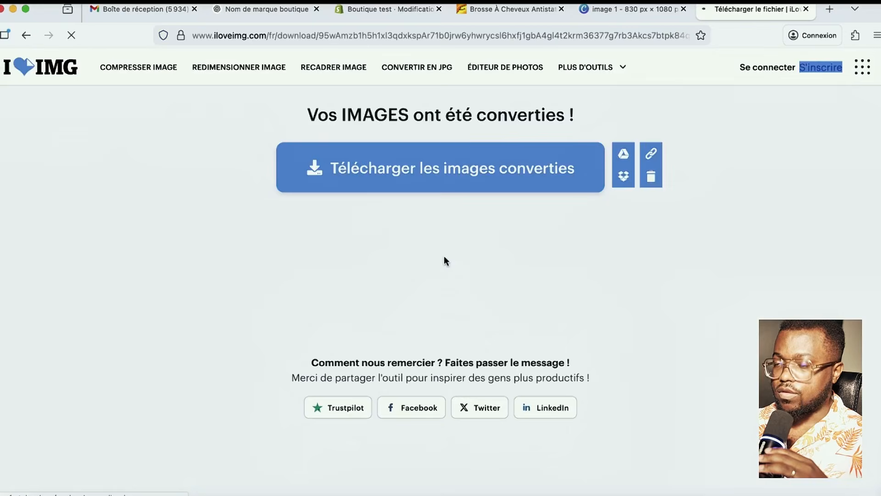
left_click(376, 174)
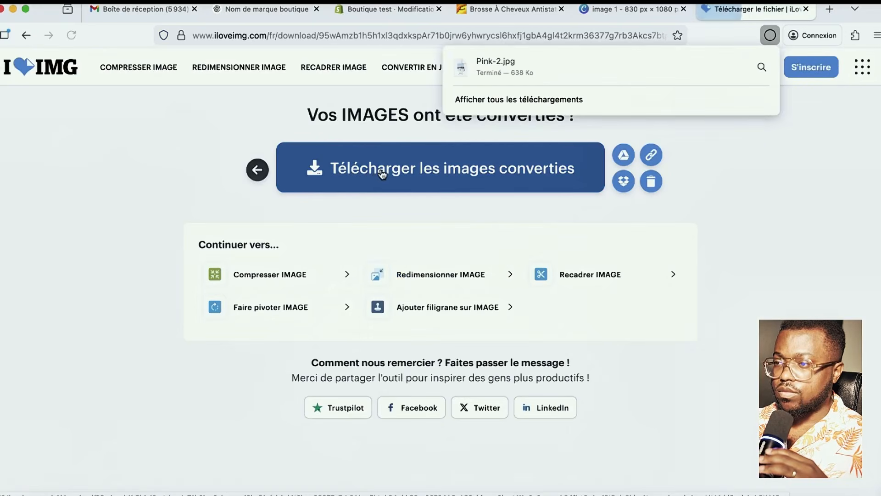
left_click(538, 65)
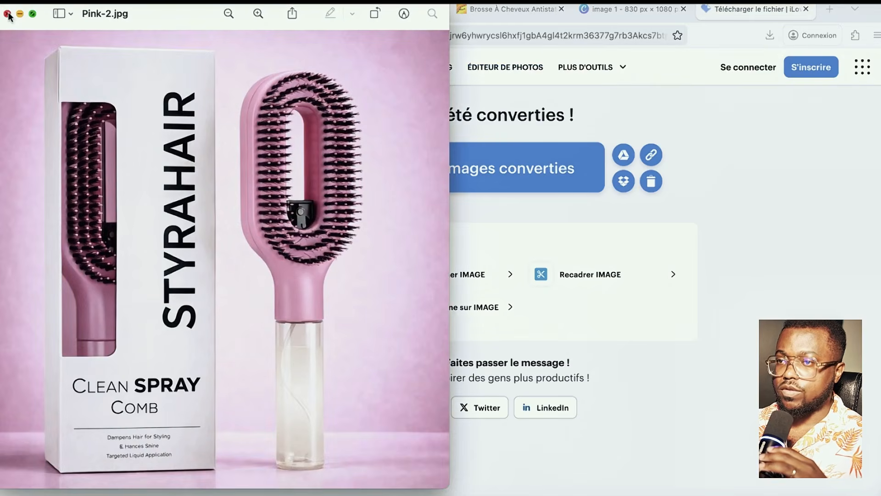
left_click(8, 14)
left_click(597, 9)
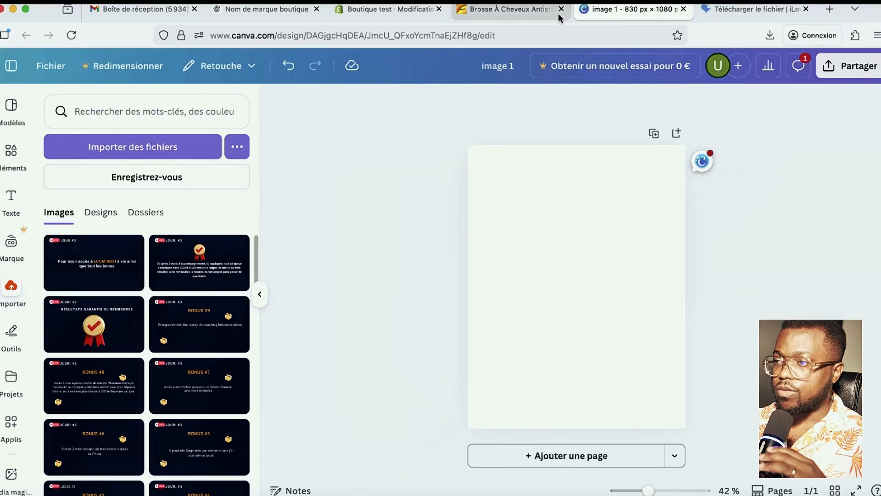
- Upload Pink-2.jpg and place the STYRAHAIR brush photo on the page, enlarged to about 936 px
left_click(134, 149)
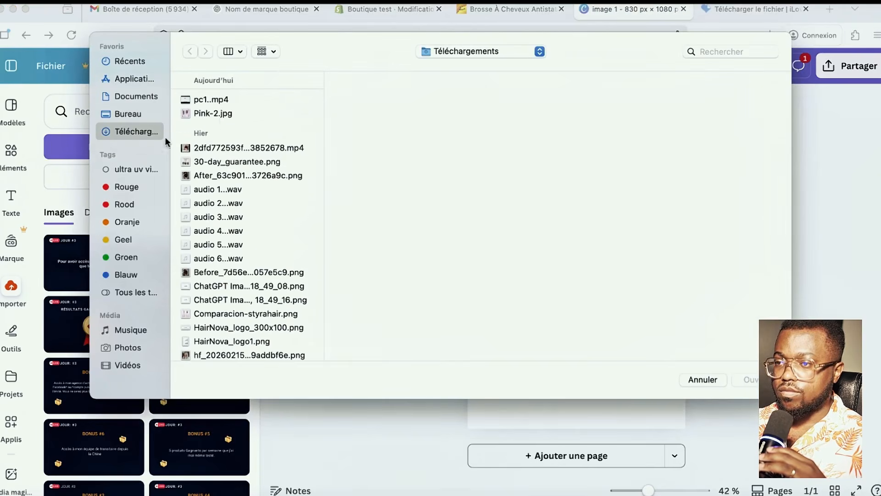
left_click(213, 113)
key("Return")
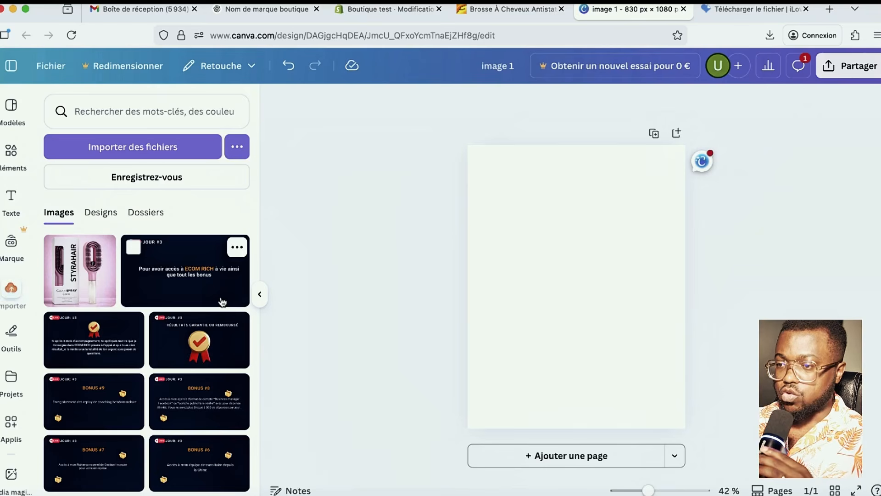
left_click_drag(74, 275, 565, 268)
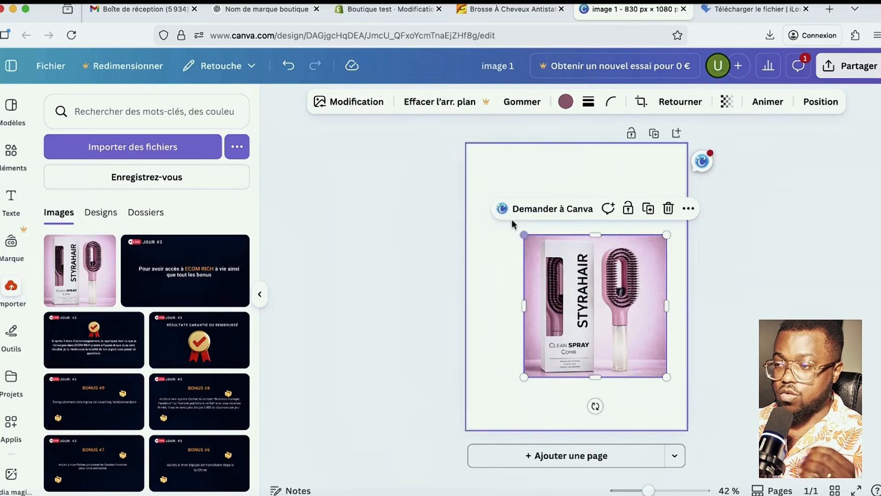
left_click_drag(524, 235, 477, 172)
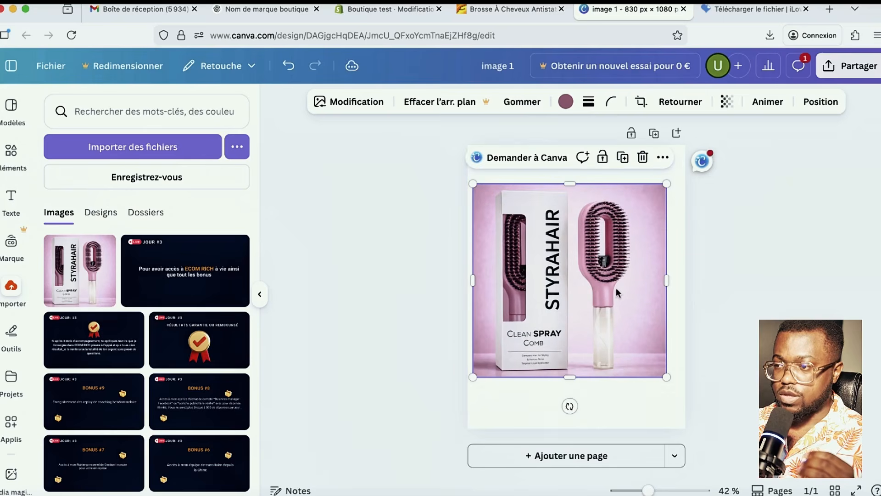
left_click_drag(665, 379, 699, 409)
left_click_drag(474, 184, 440, 168)
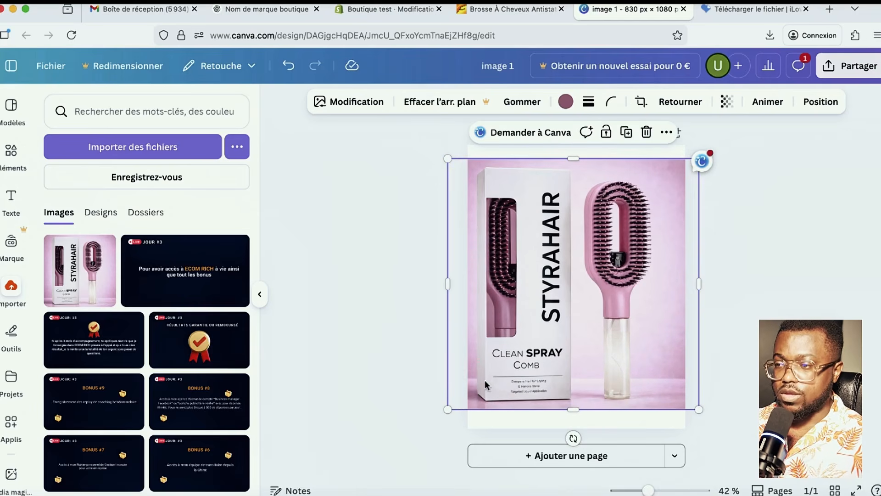
- Switch to freehand drawing and explore the pen thickness and custom colour settings
left_click(11, 331)
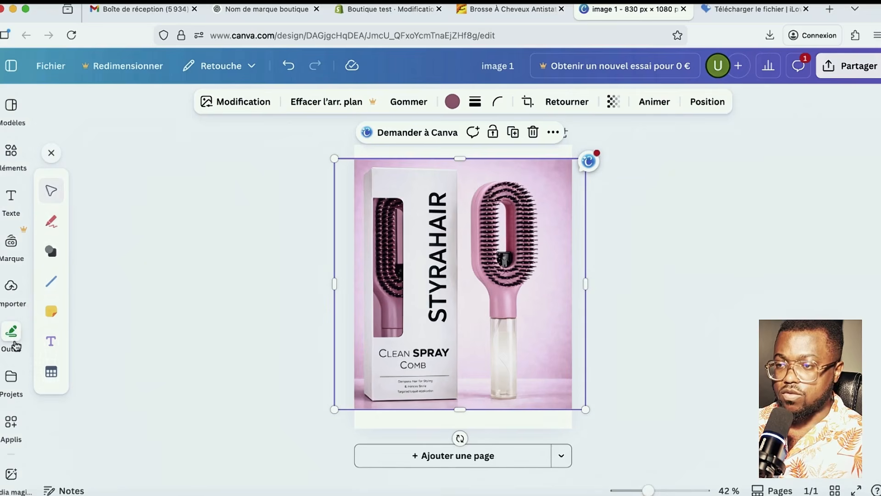
left_click(53, 226)
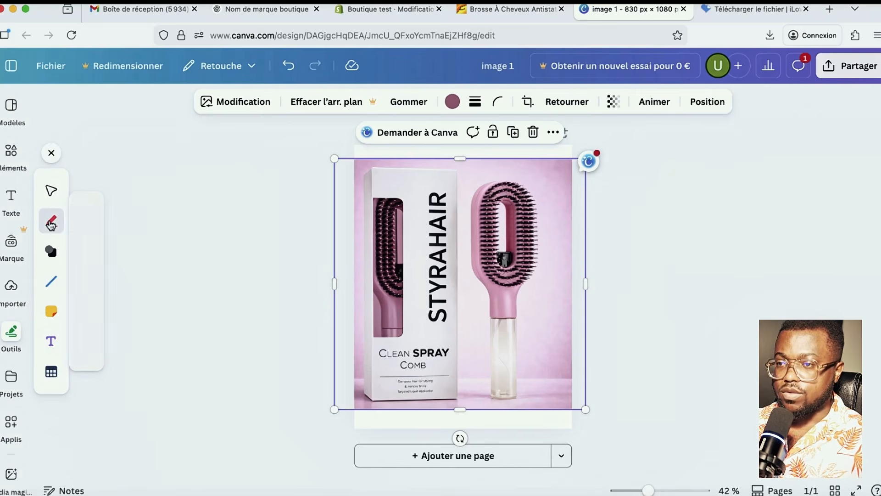
left_click(85, 358)
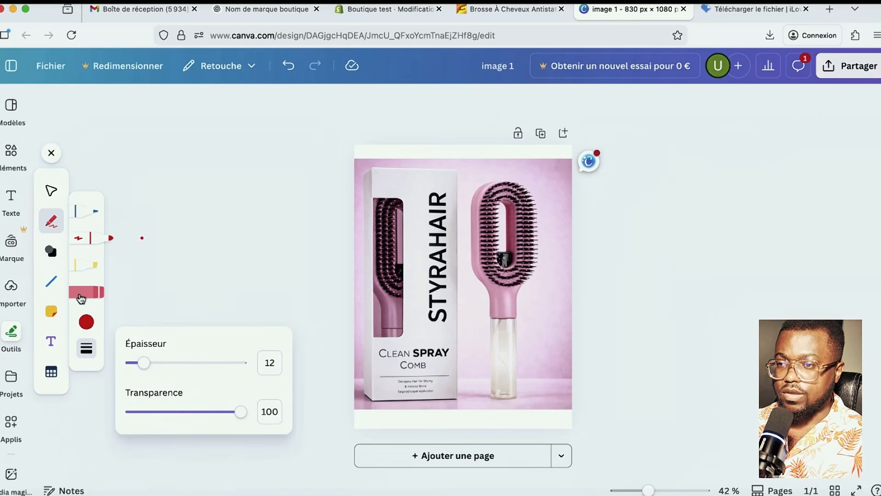
left_click(86, 323)
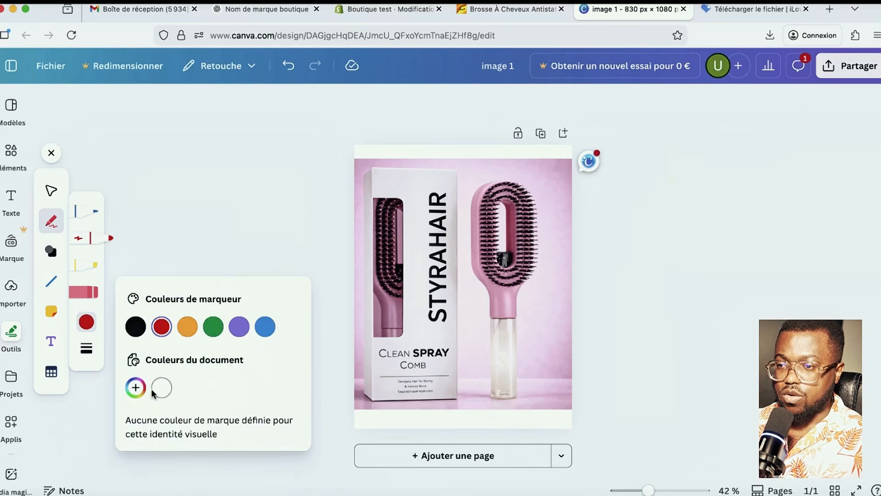
left_click(136, 389)
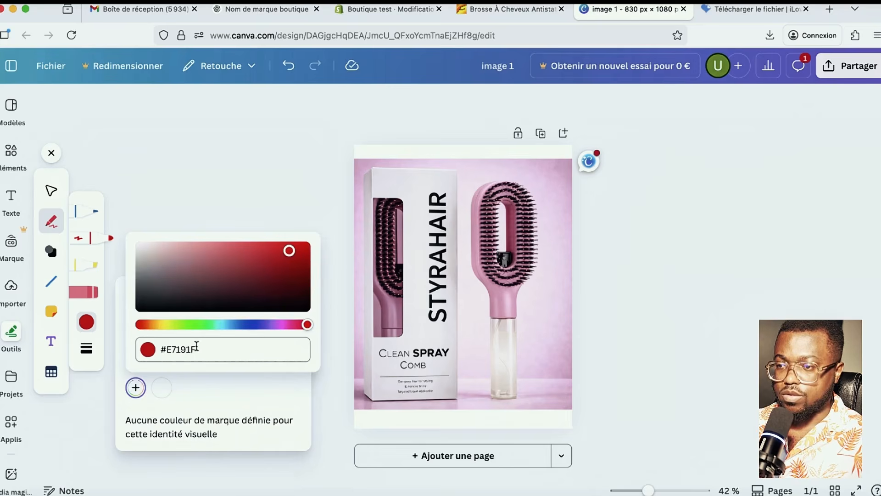
left_click(262, 378)
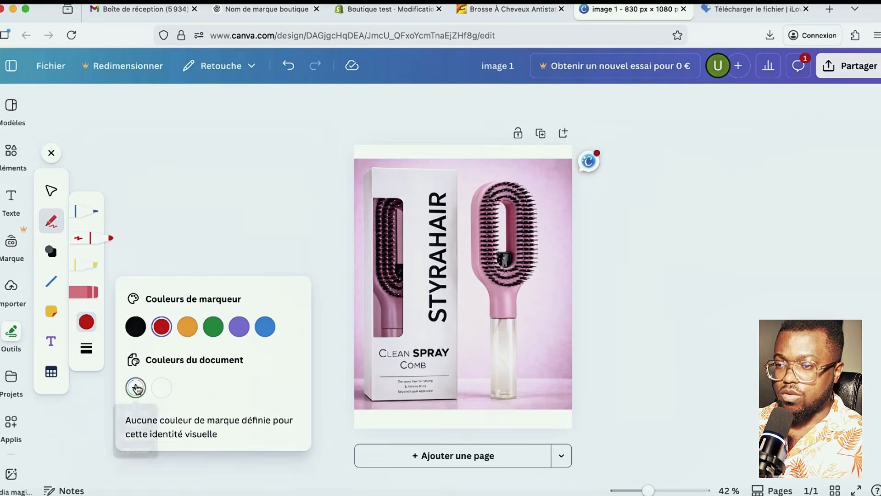
left_click(135, 388)
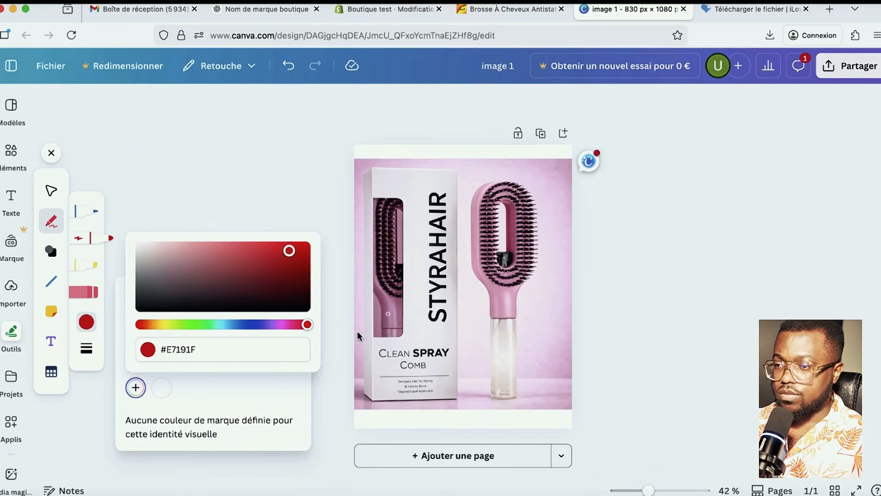
- Set the pen colour to black, then try custom hues shifting toward yellow
left_click(90, 356)
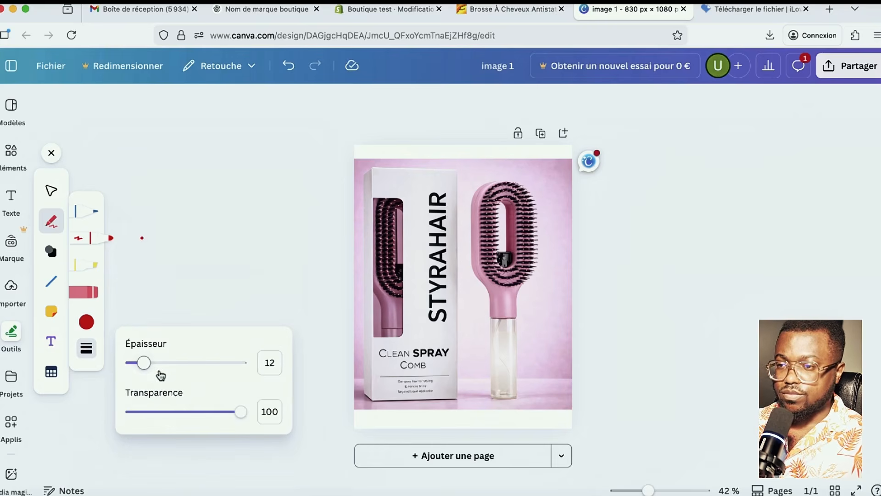
left_click(86, 322)
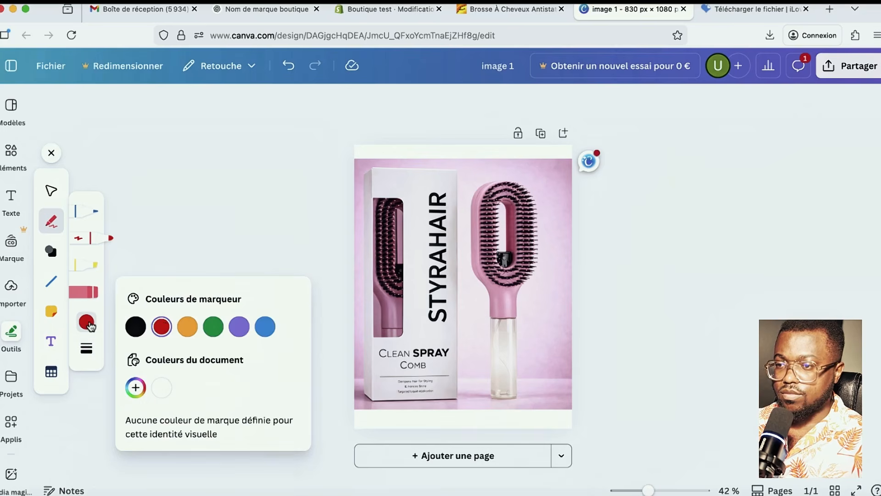
left_click(135, 327)
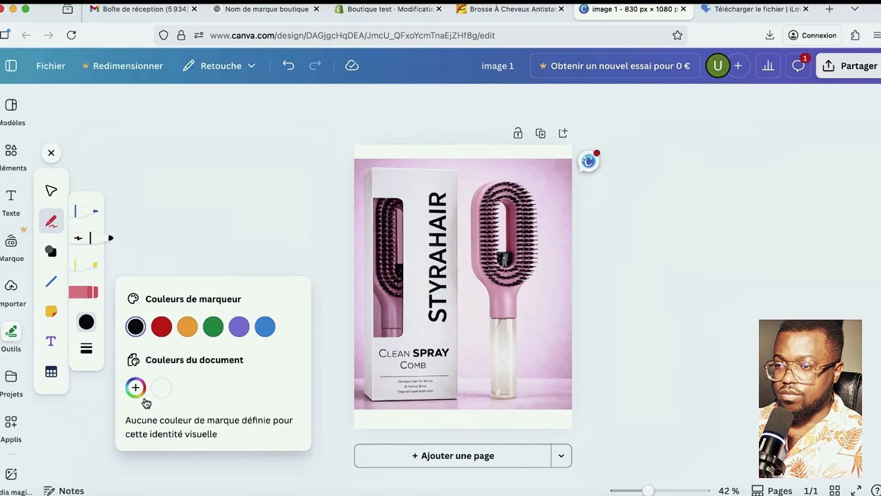
left_click(135, 388)
left_click_drag(146, 327, 281, 330)
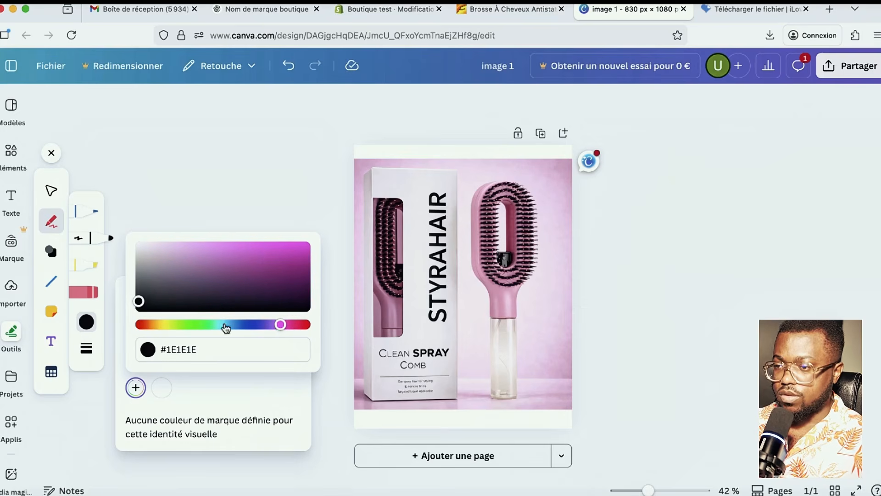
left_click_drag(281, 327, 168, 329)
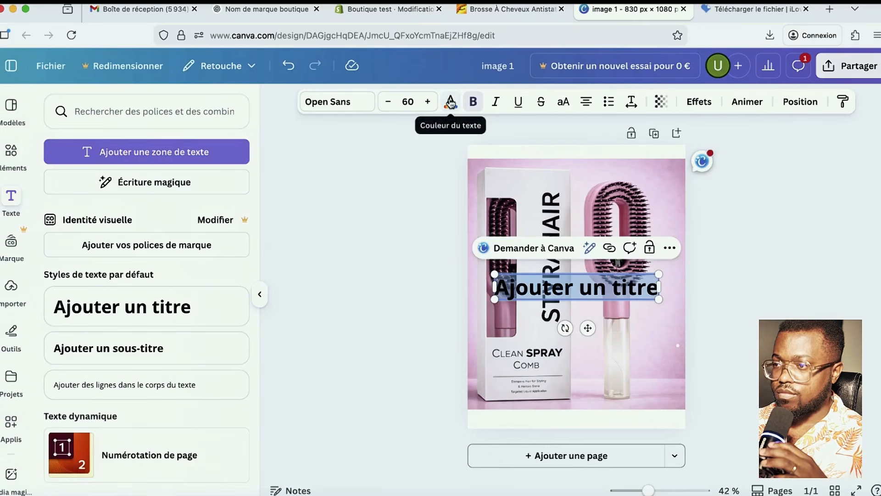
- Colour the Canva title pale pink #F6CCE7, matching the brush photo
left_click(451, 102)
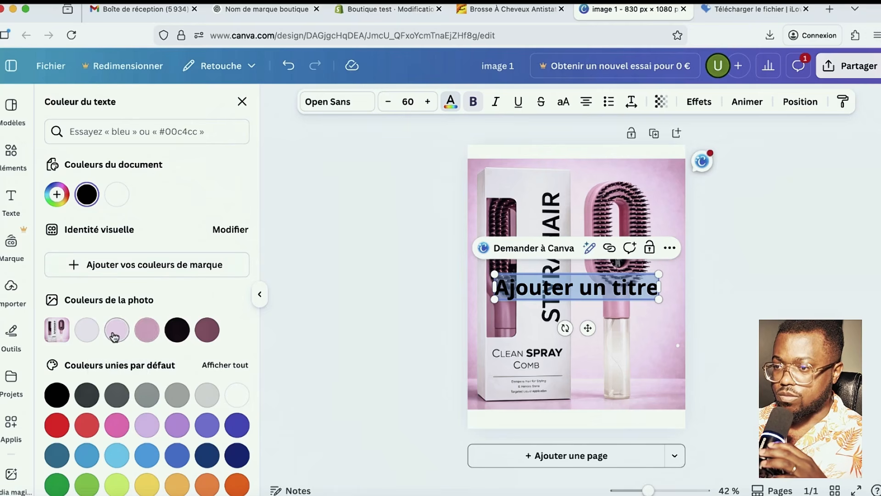
left_click(117, 338)
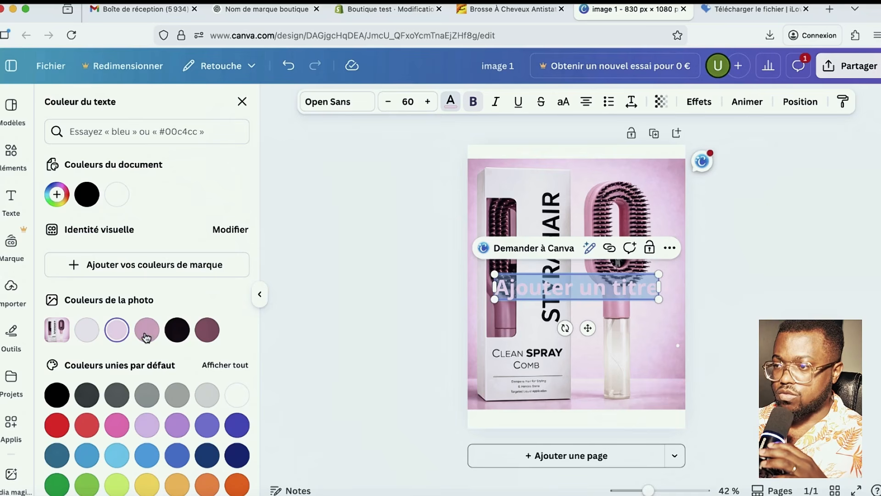
left_click(56, 195)
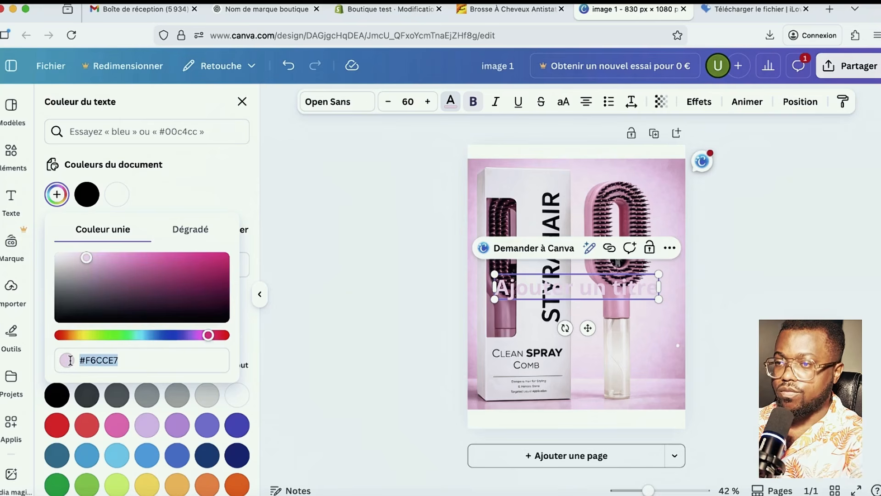
left_click(387, 9)
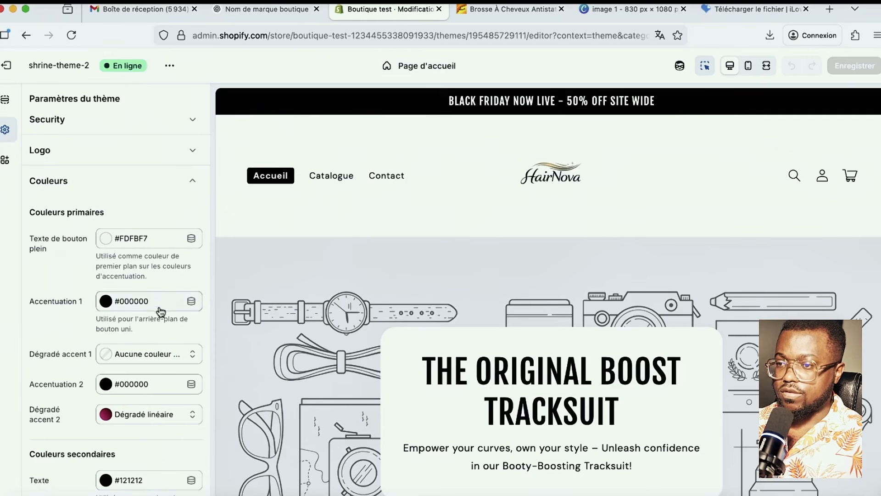
- Set the Accentuation 1 colour to pink #F6CCE7
left_click(157, 306)
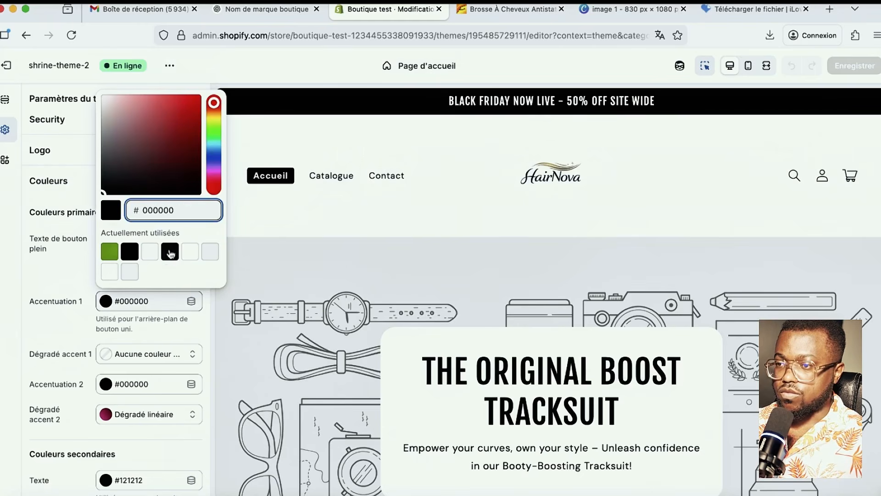
left_click_drag(210, 324, 163, 306)
left_click(159, 304)
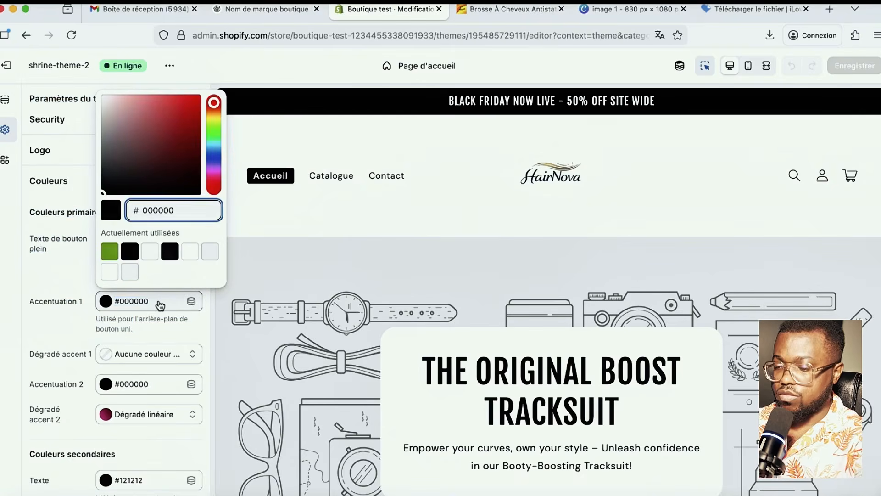
left_click(159, 304)
left_click(158, 304)
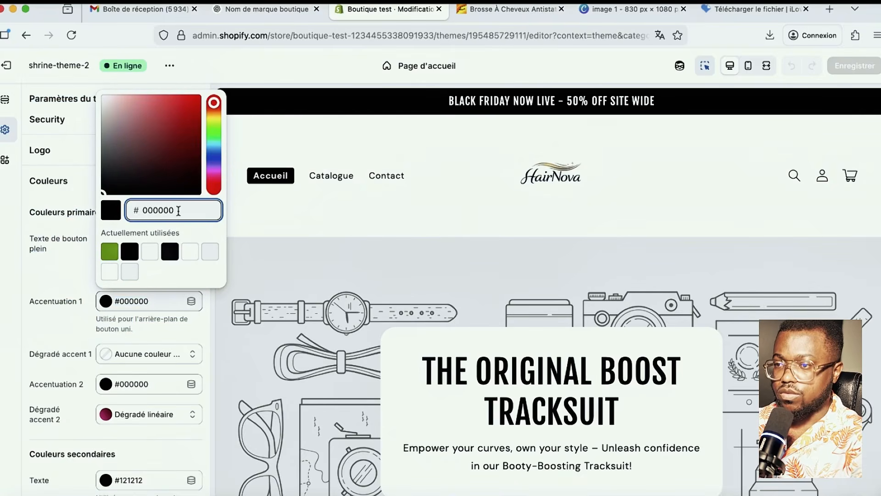
left_click(220, 230)
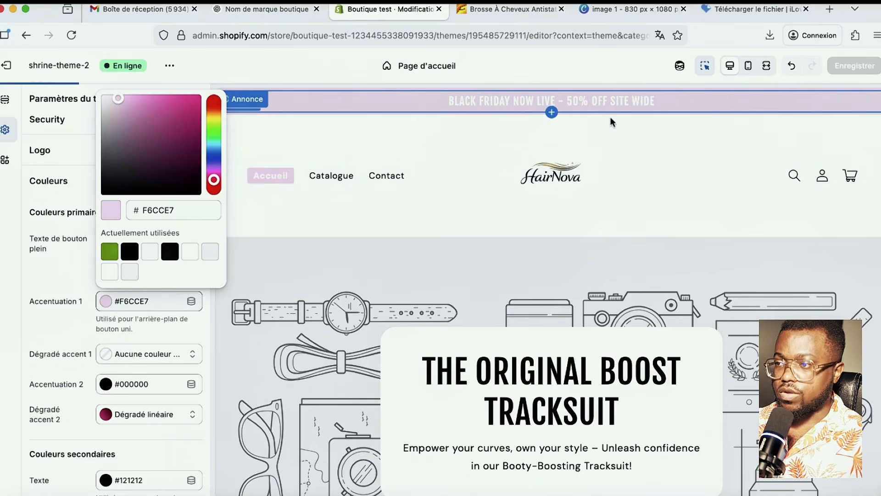
- Set the solid button text colour to near-black #121212
scroll(540, 325, "down", 7)
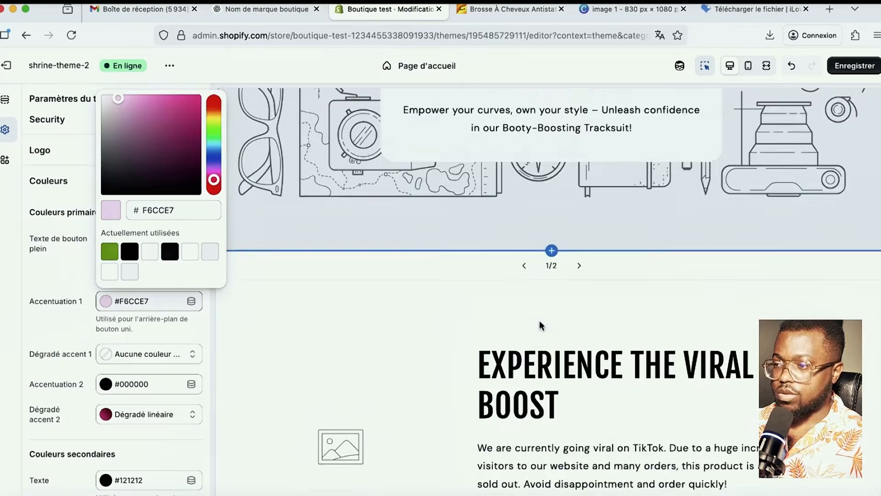
scroll(540, 325, "down", 10)
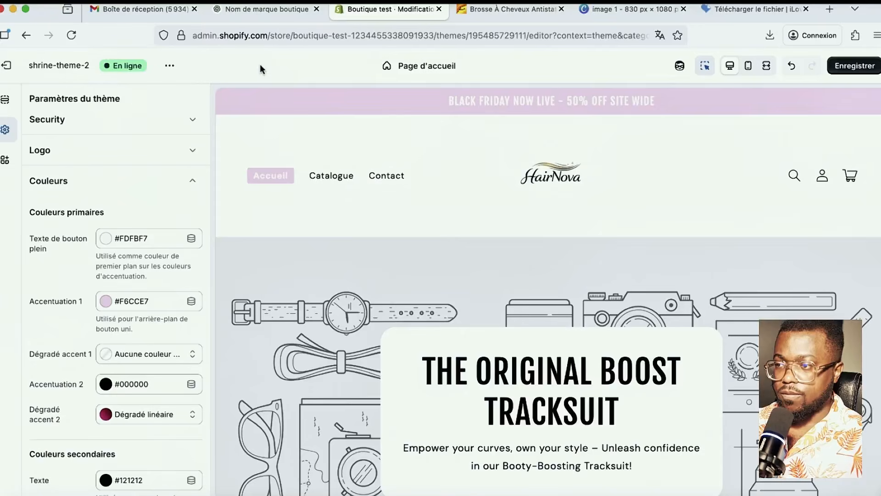
left_click(107, 240)
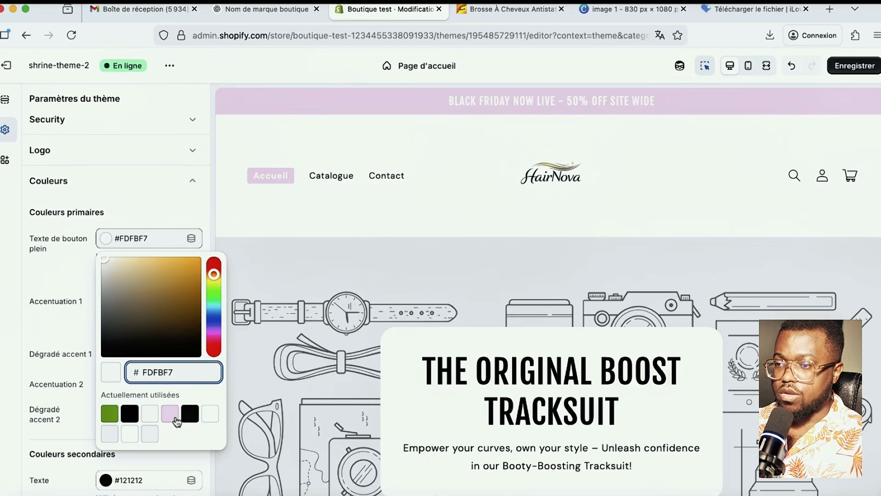
left_click(189, 413)
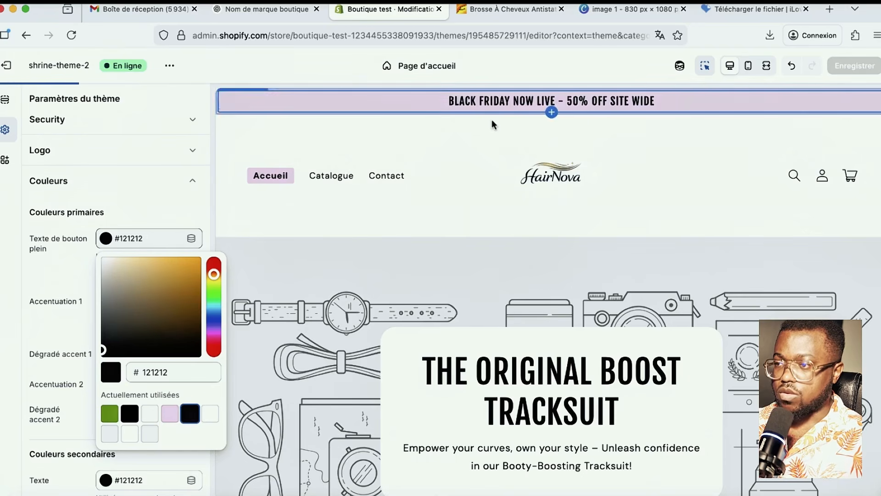
left_click(208, 79)
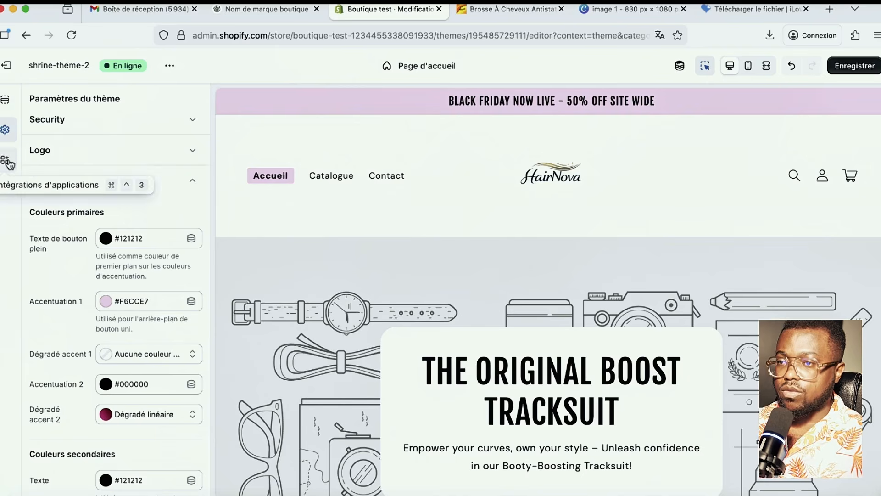
- Close the iLoveIMG download tab and return to the Shopify theme editor's HairNova home page preview
left_click(635, 9)
left_click(757, 10)
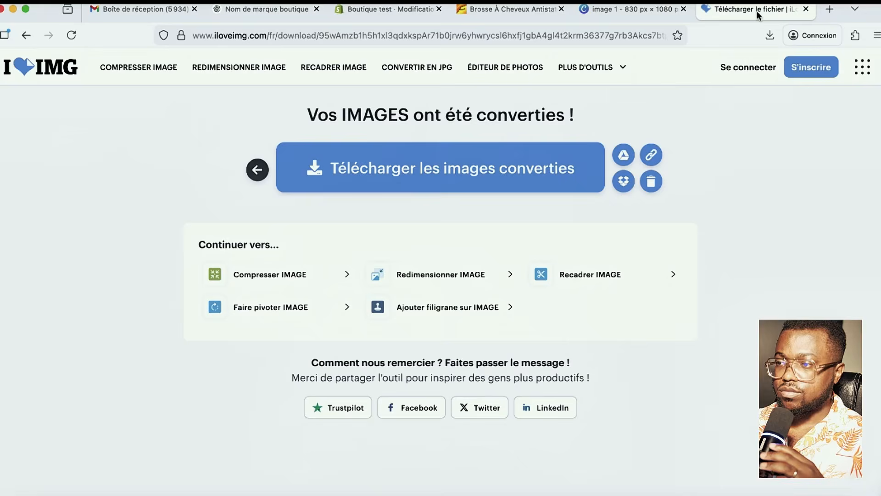
left_click(805, 8)
left_click(425, 8)
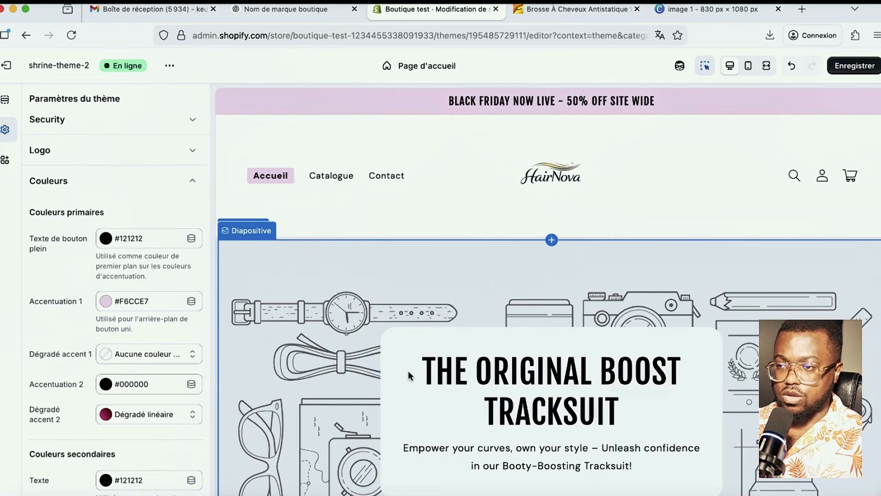
scroll(412, 372, "down", 10)
scroll(412, 370, "up", 15)
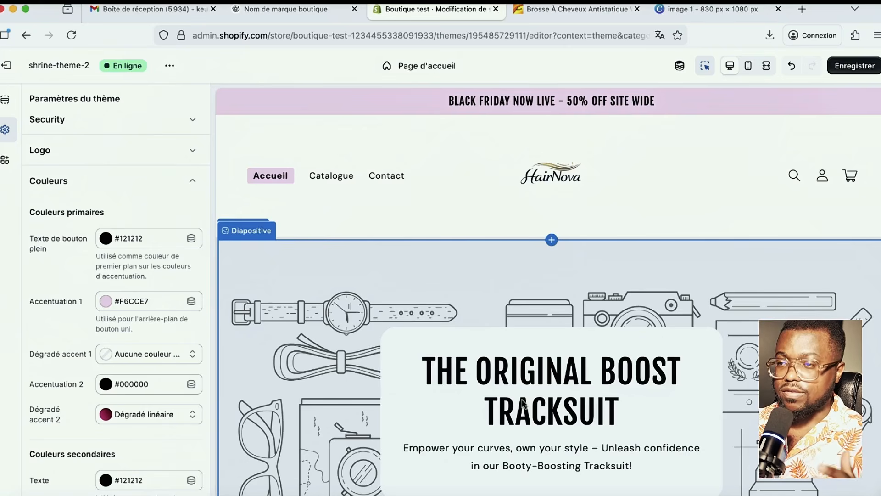
- Create a product template named 'hairnobva product' from the Produits template list
left_click(434, 69)
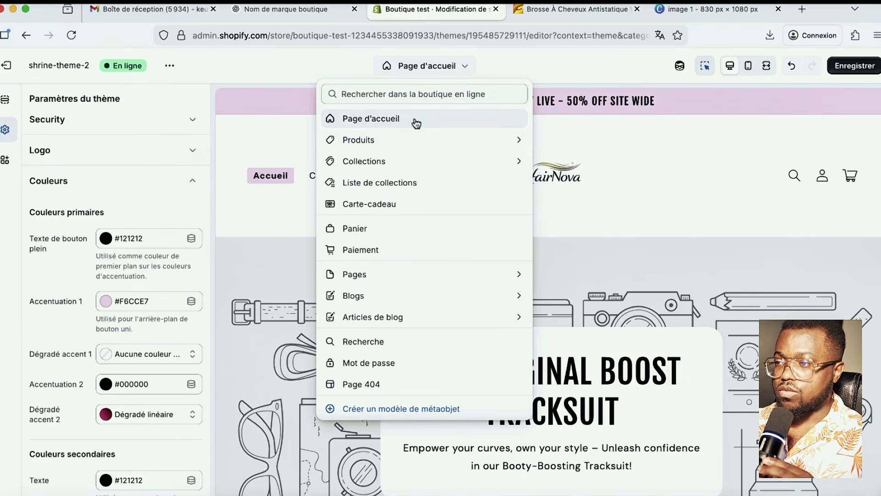
left_click(375, 141)
left_click(384, 187)
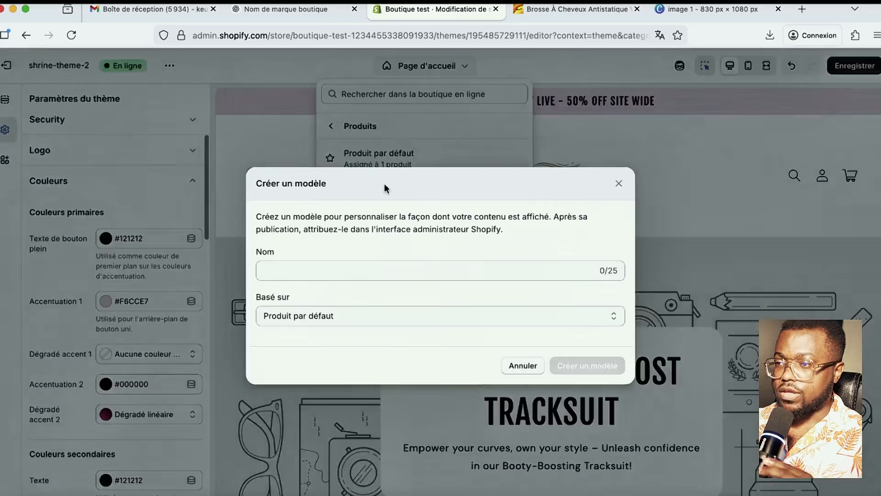
left_click(349, 273)
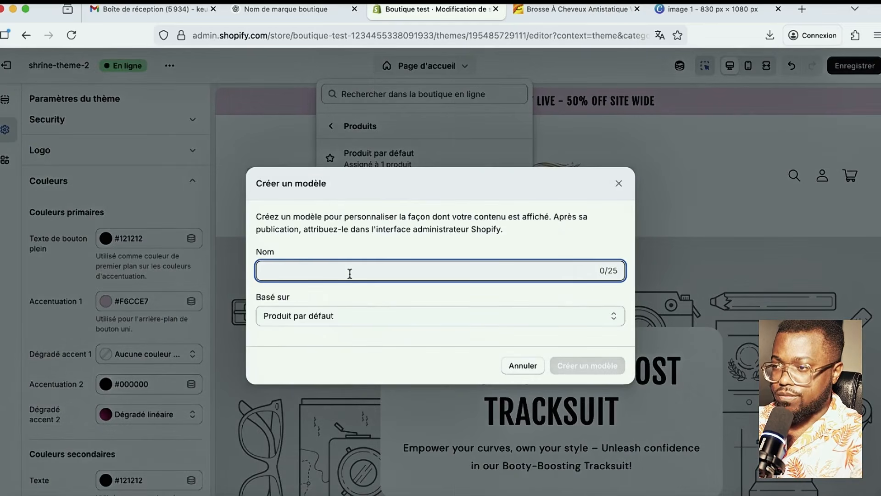
type("hairno")
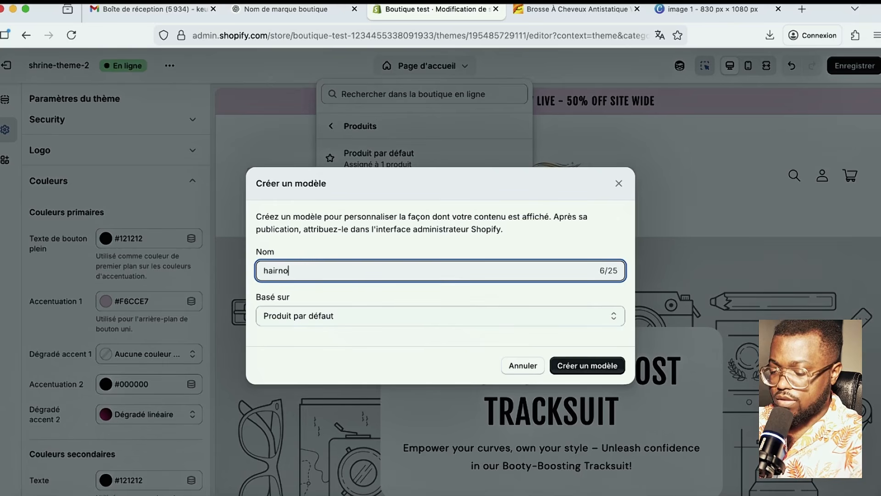
type("bva pro")
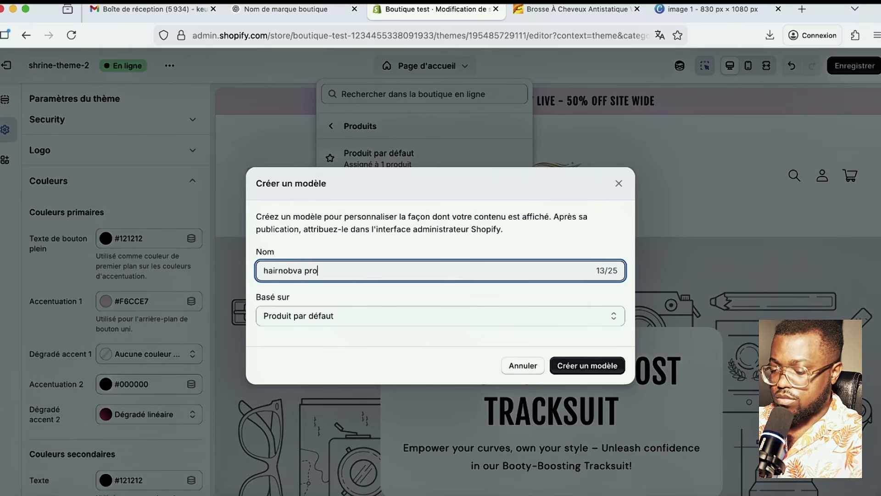
type("duct")
left_click(582, 369)
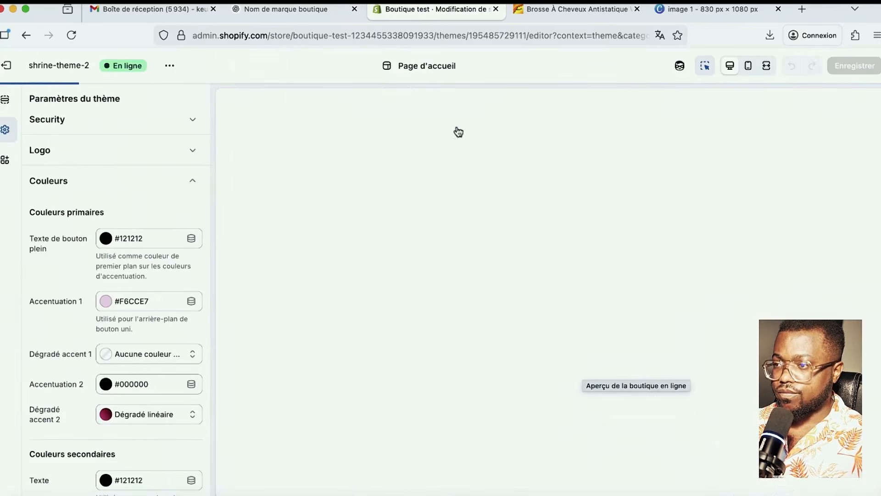
- Scroll through the HairNova - Brousse spray product page preview showing 19,99 € and Épuisé
scroll(596, 385, "down", 2)
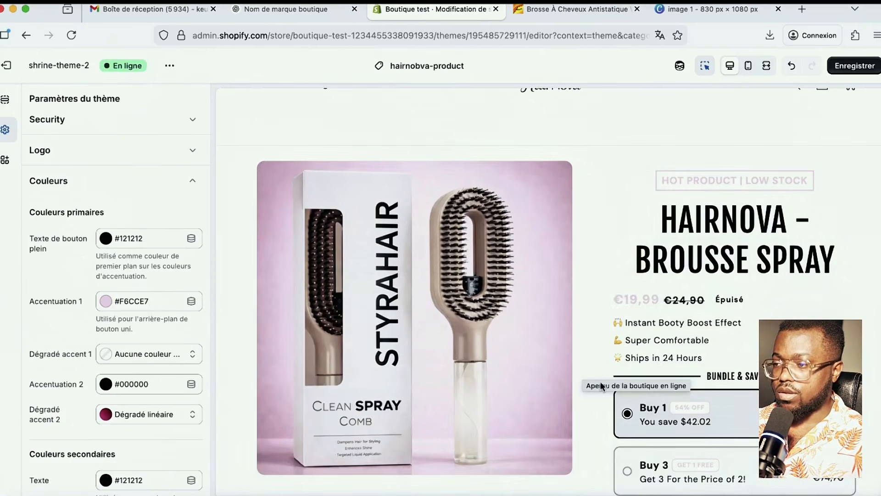
scroll(597, 367, "down", 2)
scroll(559, 313, "up", 1)
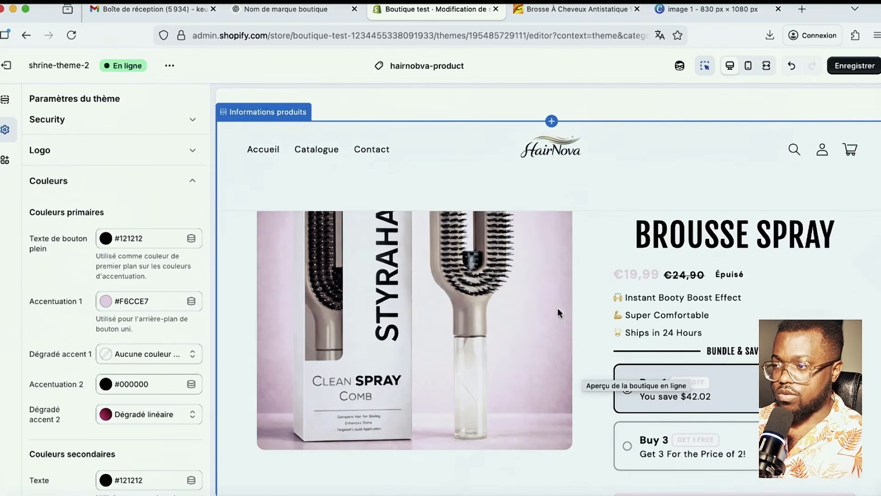
scroll(560, 314, "up", 3)
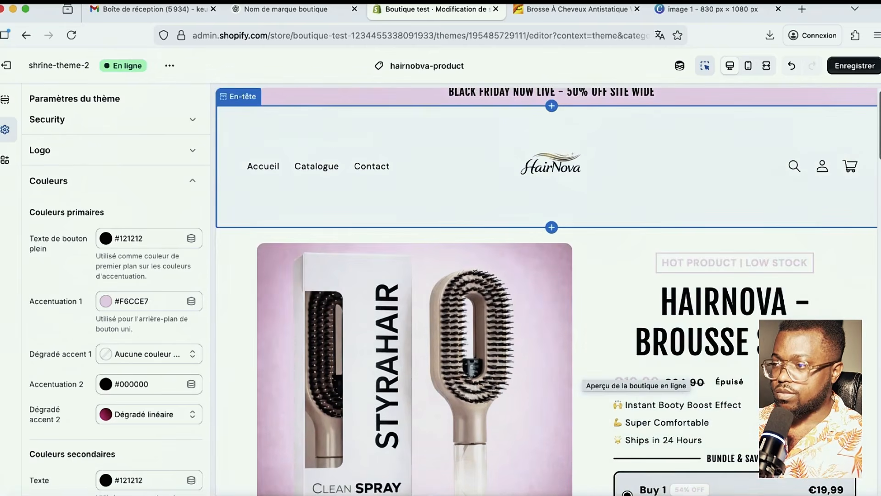
scroll(583, 223, "down", 5)
scroll(592, 228, "up", 2)
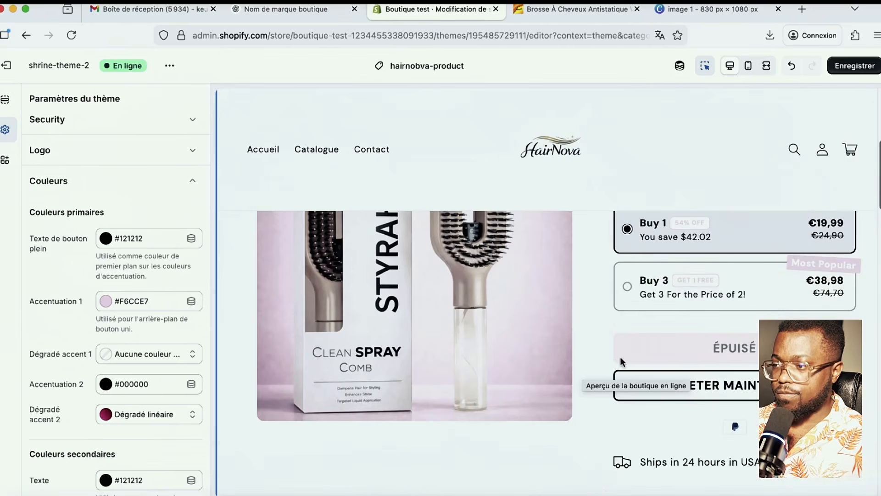
scroll(621, 358, "down", 3)
scroll(170, 133, "down", 1)
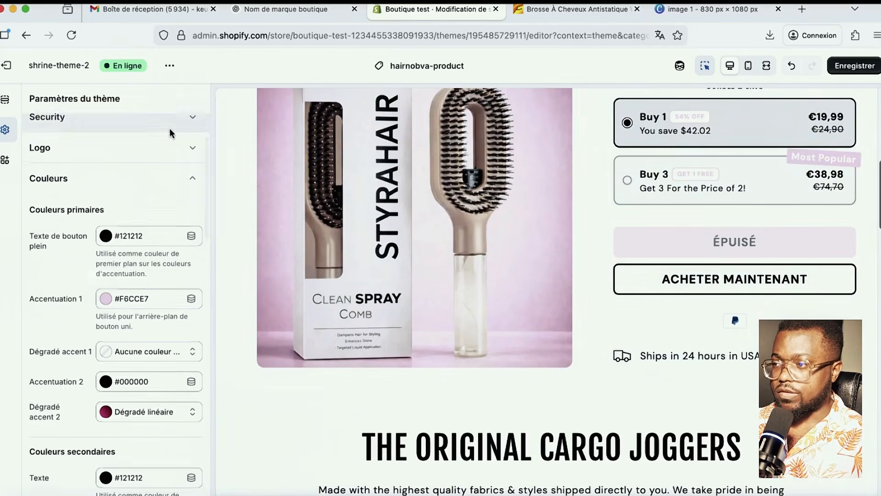
scroll(527, 298, "down", 3)
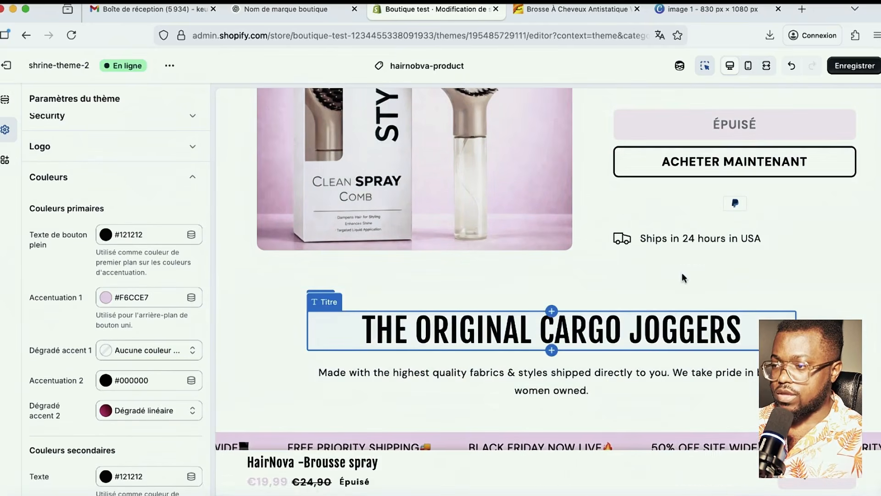
scroll(684, 278, "down", 2)
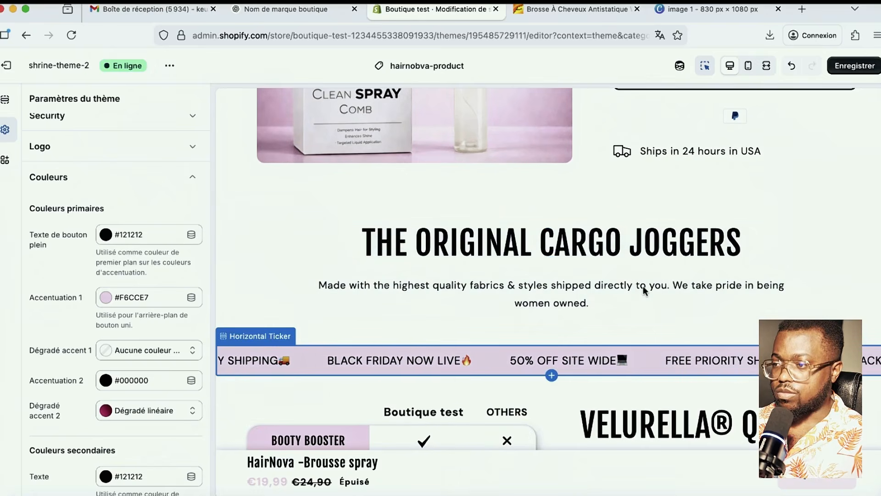
scroll(644, 291, "up", 6)
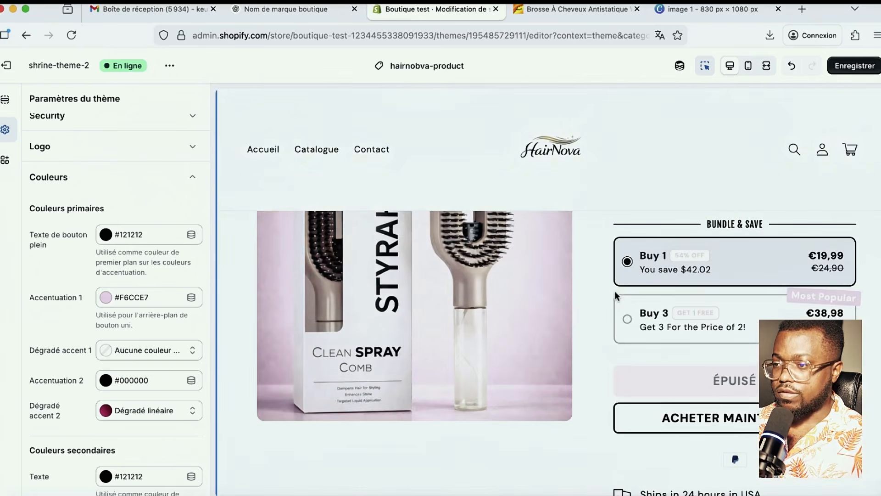
scroll(611, 289, "up", 4)
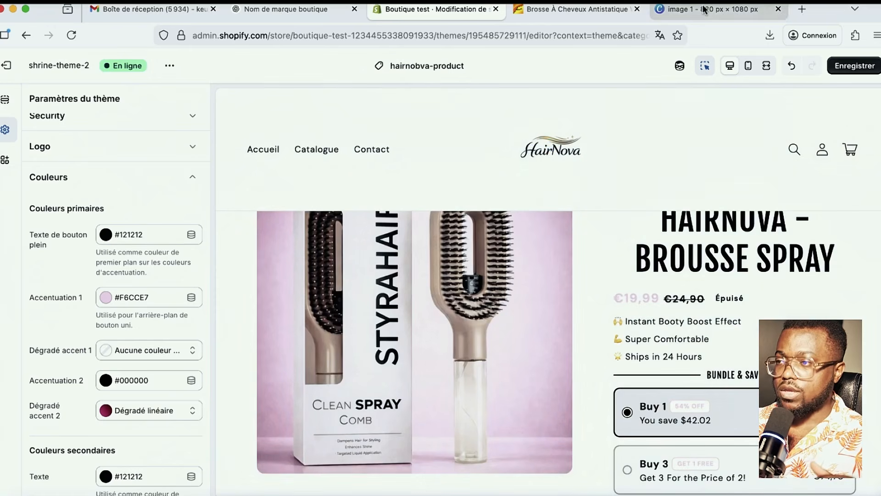
- Start a new ChatGPT chat and switch the prompt to 'Créer une image' mode
mouse_move(284, 12)
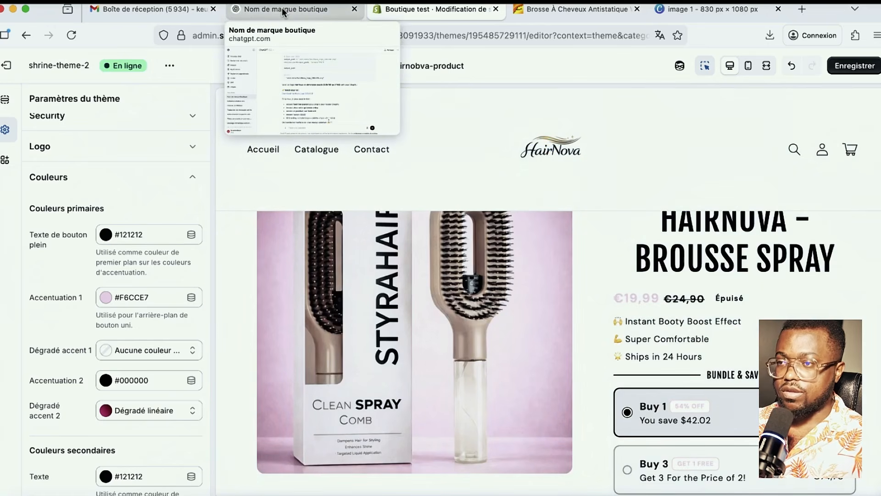
left_click(284, 12)
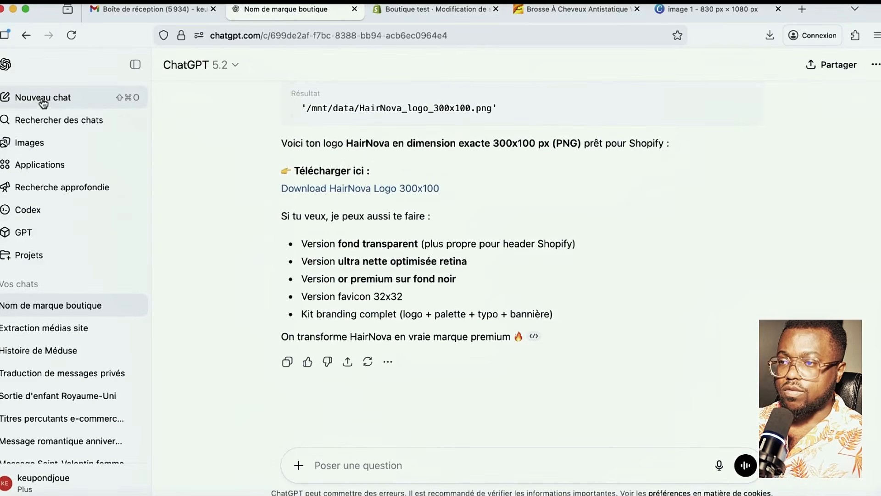
left_click(72, 97)
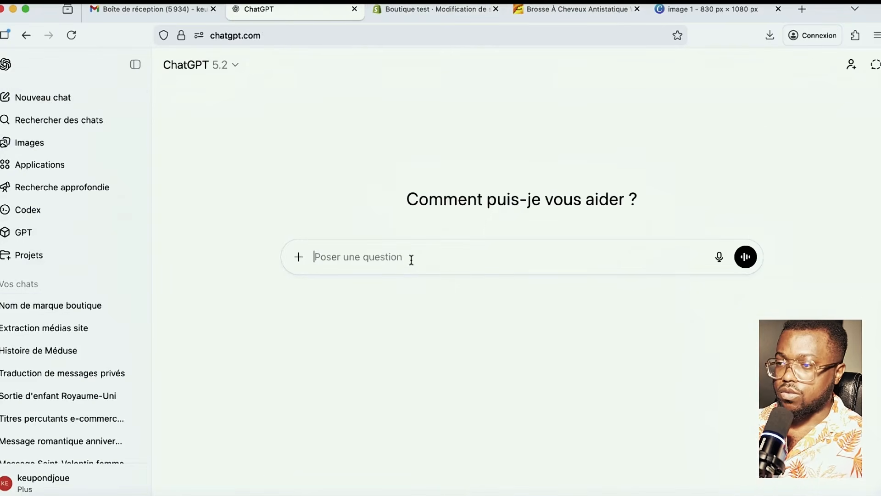
left_click(299, 257)
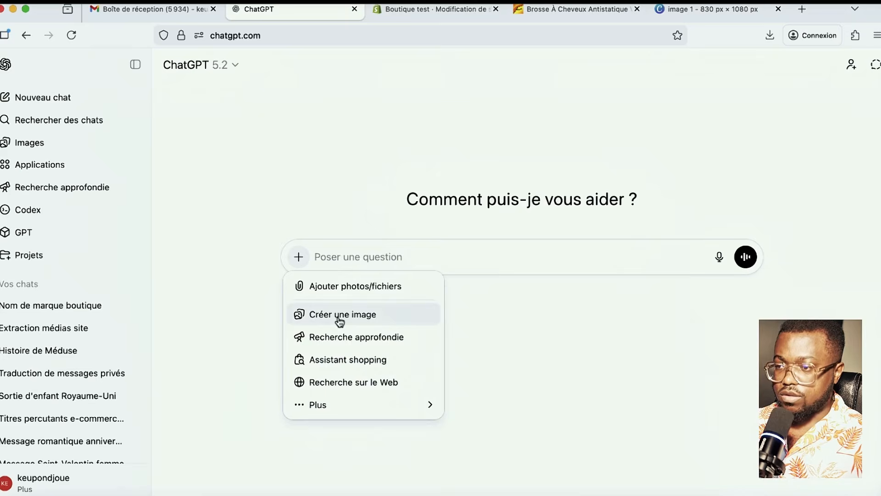
left_click(339, 320)
- Attach Pink-2.jpg from the Téléchargements folder to the ChatGPT image prompt
left_click(299, 244)
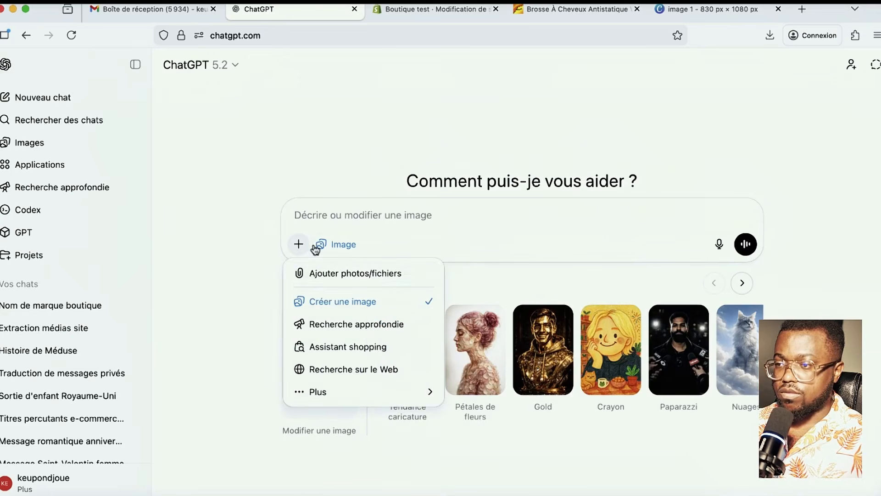
left_click(344, 276)
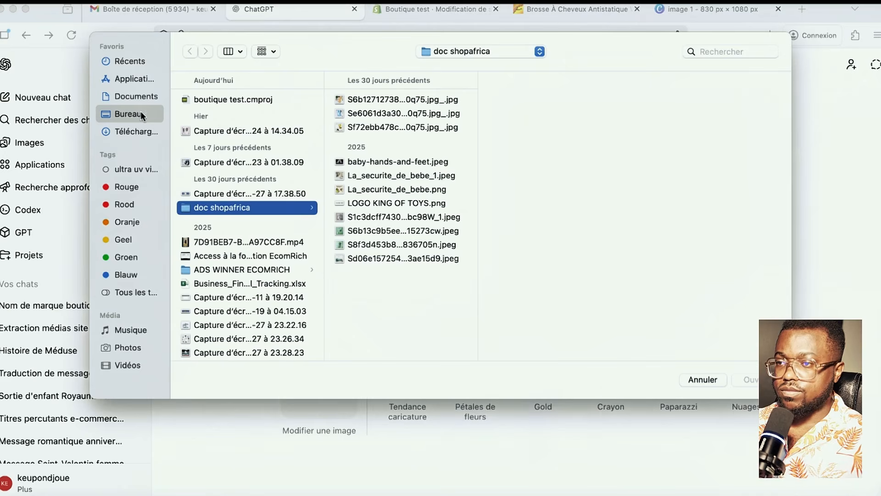
left_click(130, 127)
left_click(138, 112)
left_click(147, 126)
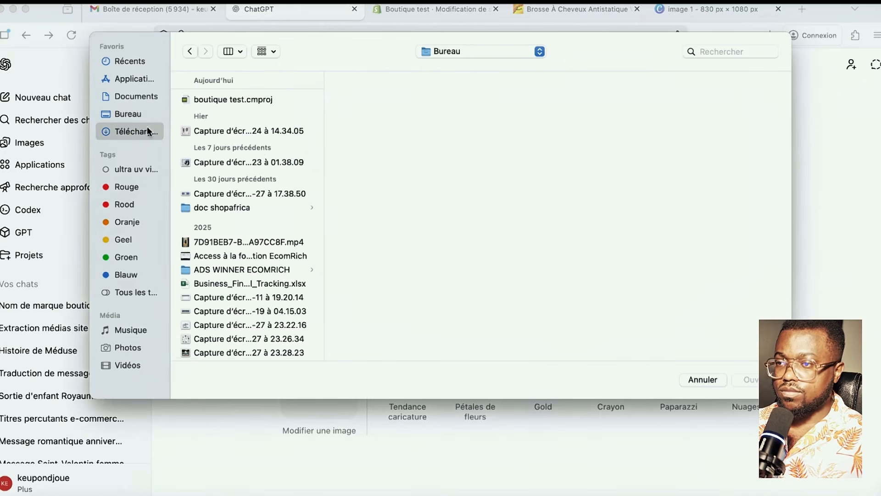
left_click(216, 114)
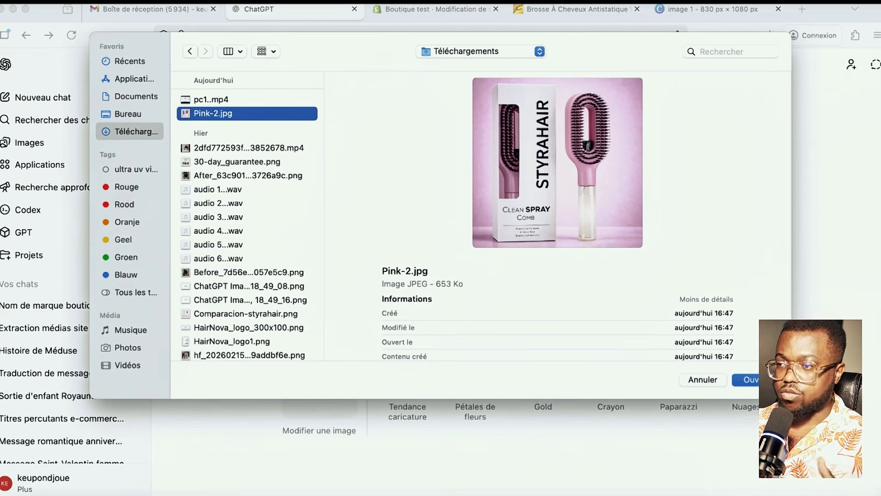
left_click(763, 380)
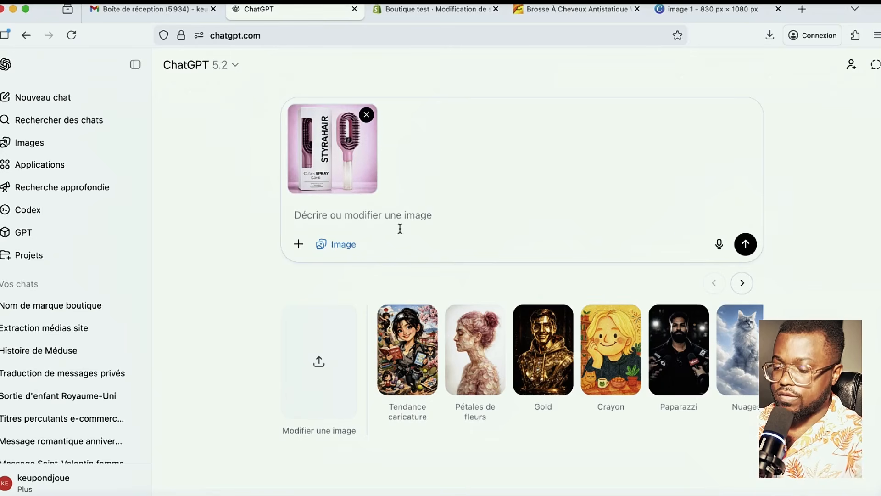
- Type the request 'je commercialise se produit, j'aimerai que tu mettent mon logo sur le packaging'
type("je commer")
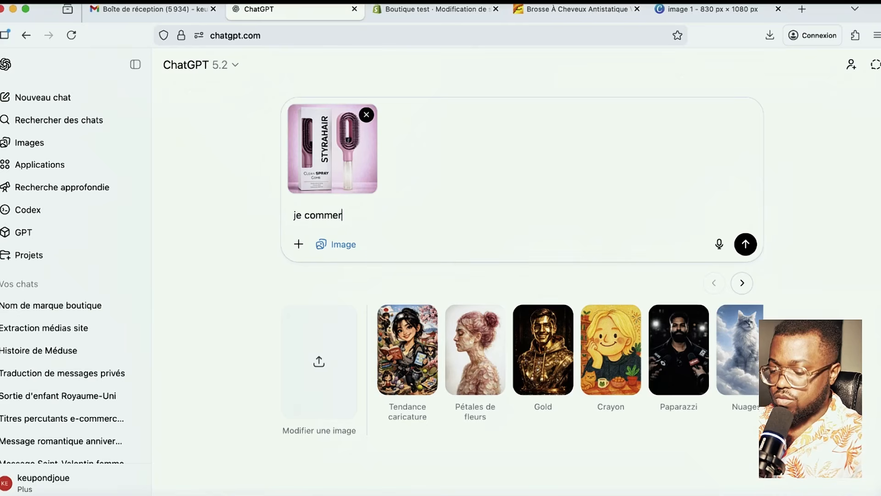
type("cialise se produit")
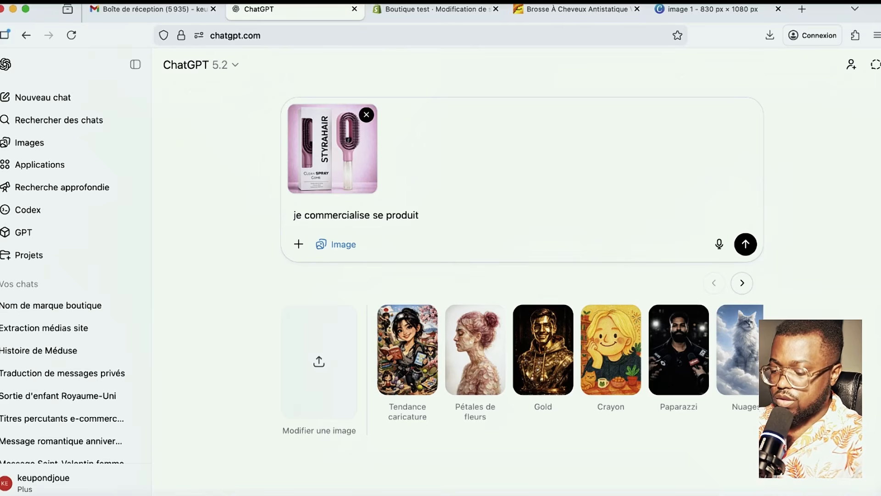
type(" , j'aimerai")
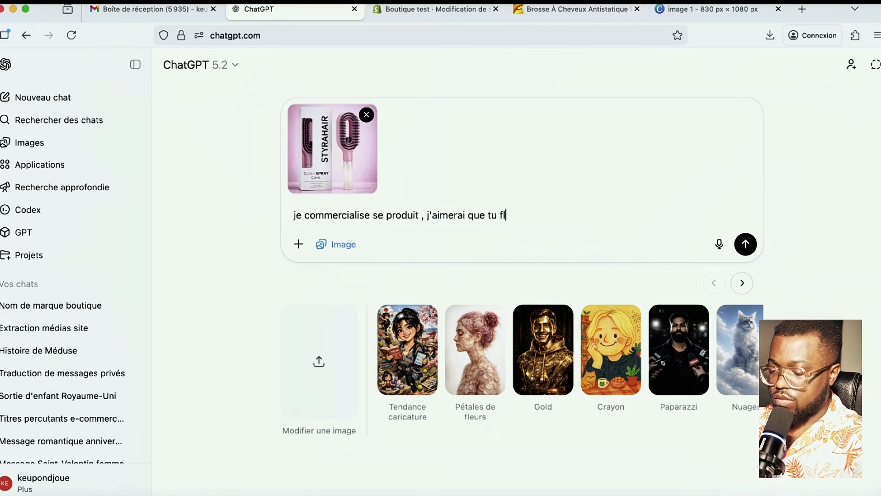
type(" que tu mettent ")
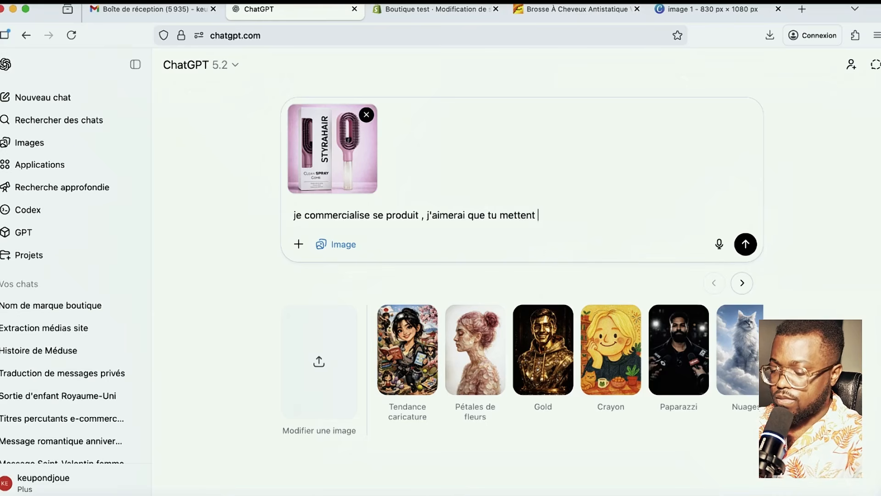
type("mon ")
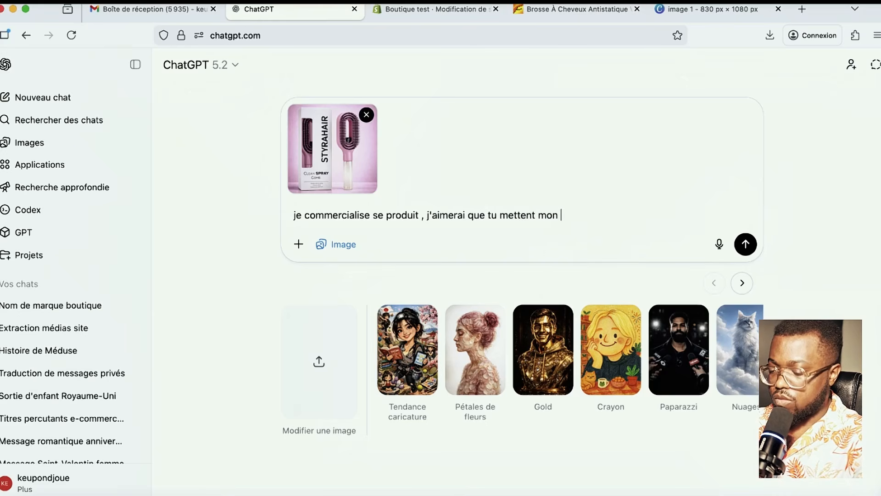
type("logo sur le ")
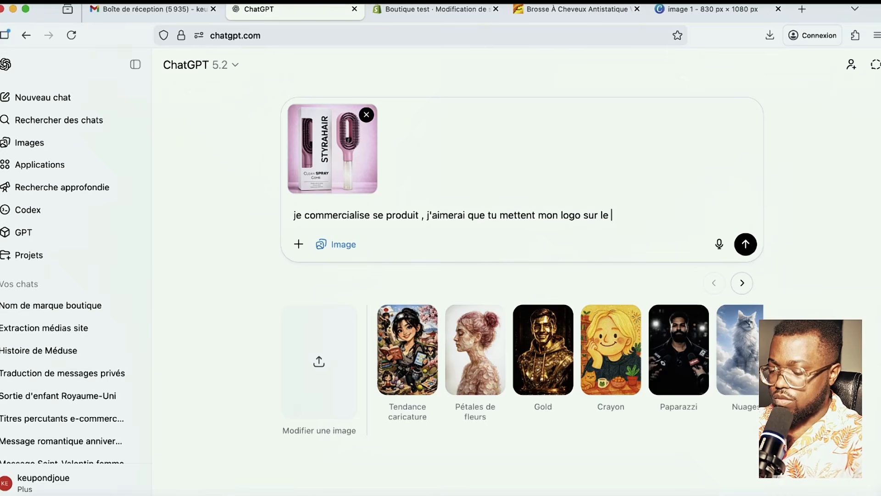
type("packaging .")
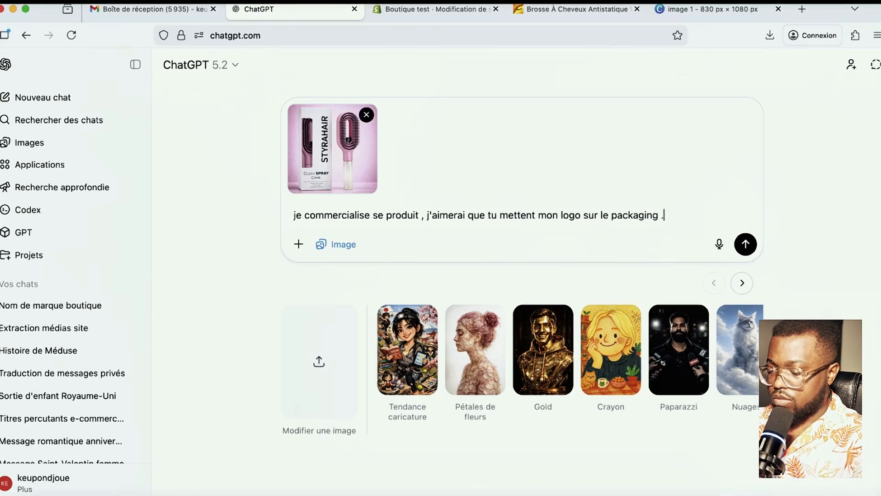
type(" voici mon ")
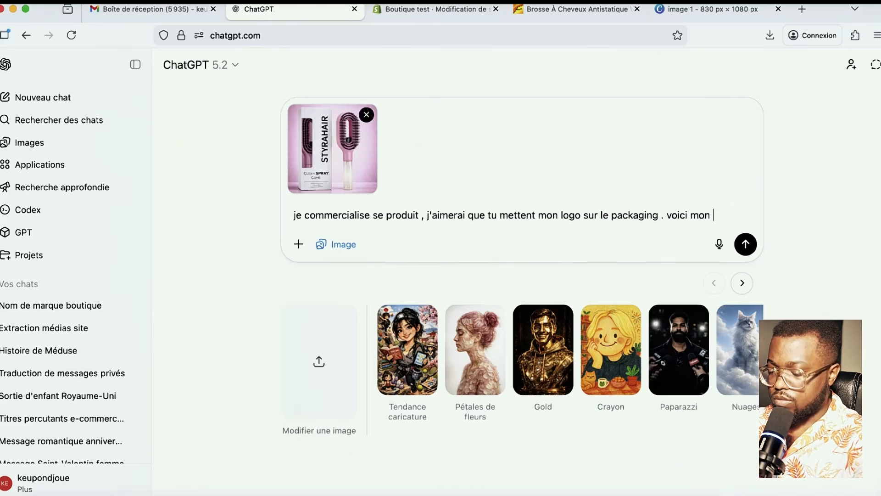
type("logo")
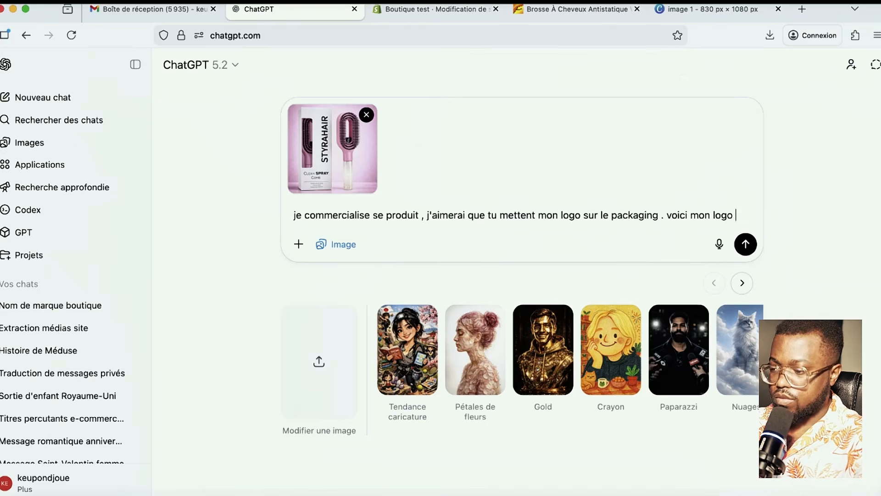
type(" hairnova")
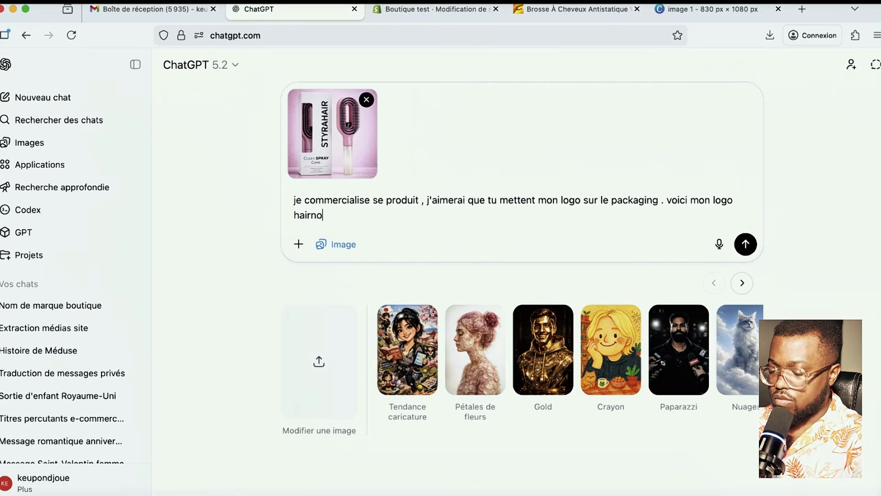
- Compare the HairNova logo files in Téléchargements and attach the clean full logo image
left_click(299, 243)
left_click(320, 279)
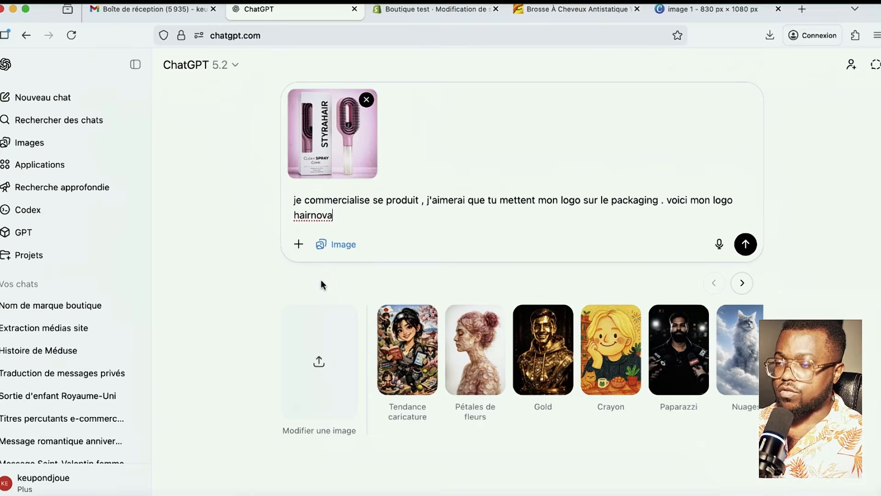
scroll(230, 262, "down", 5)
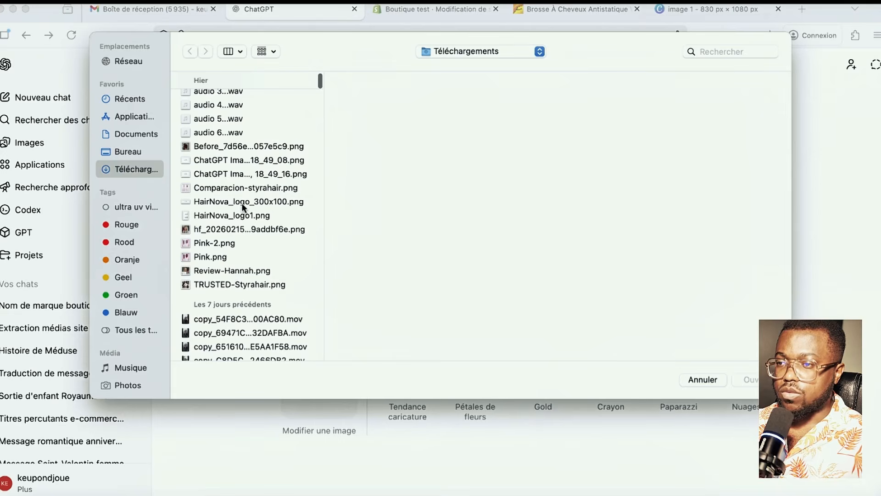
left_click(242, 201)
left_click(260, 215)
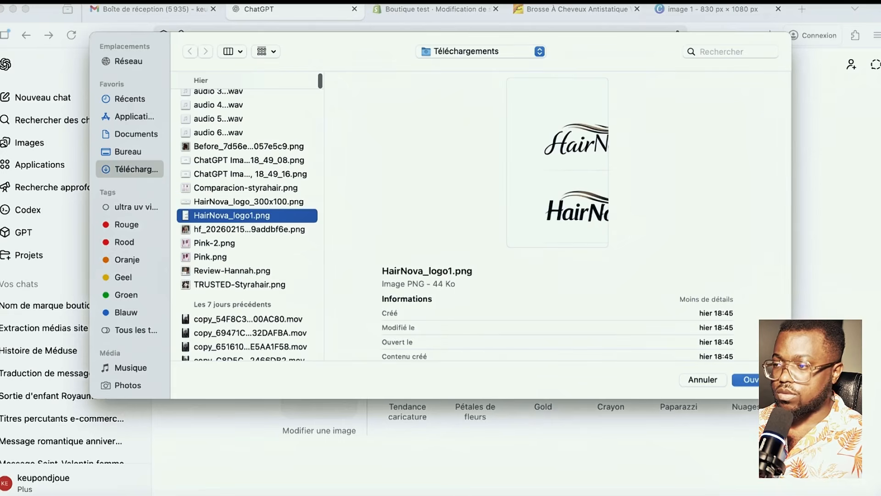
left_click(235, 189)
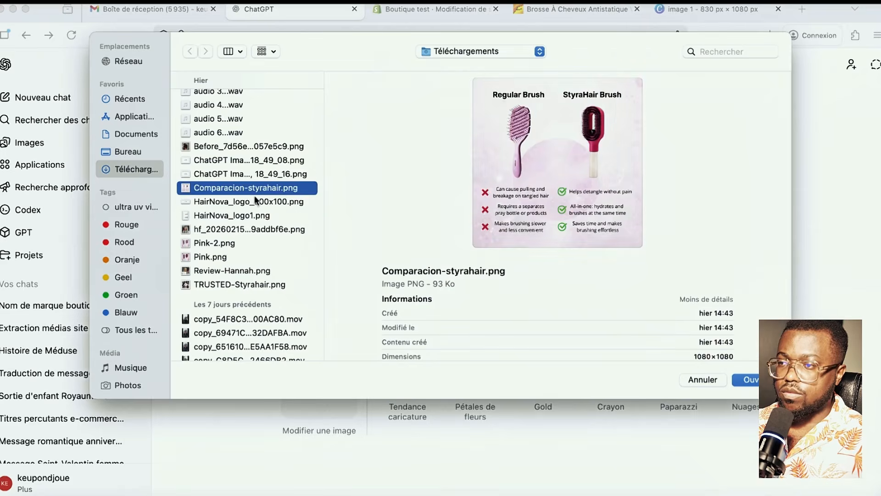
left_click(244, 229)
left_click(250, 216)
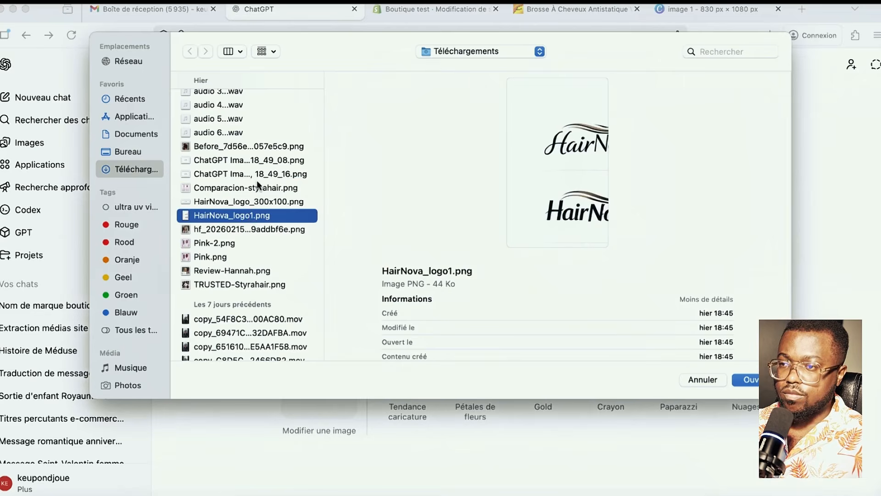
left_click(248, 164)
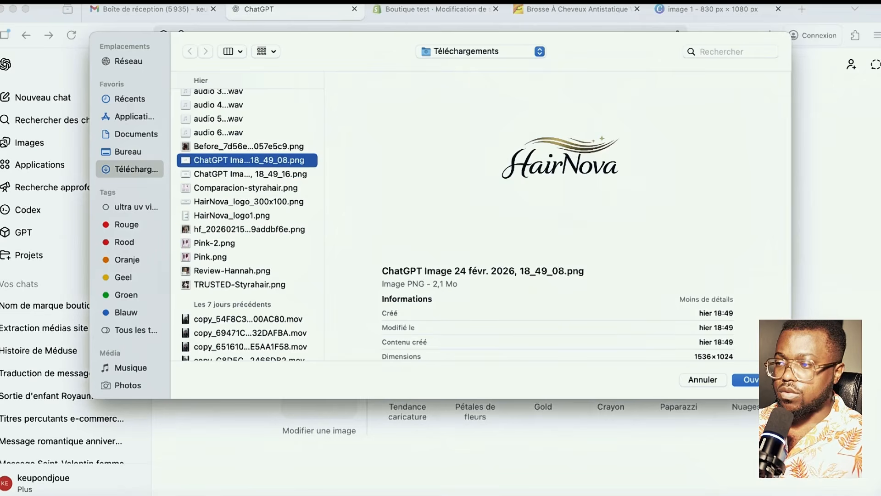
key("Return")
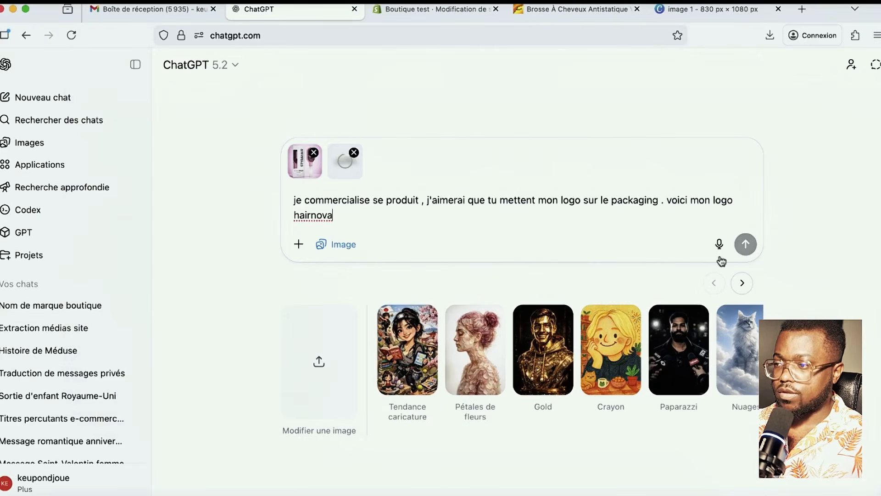
- Send the prompt with both images and watch the HairNova spray comb packaging image generate
left_click(746, 243)
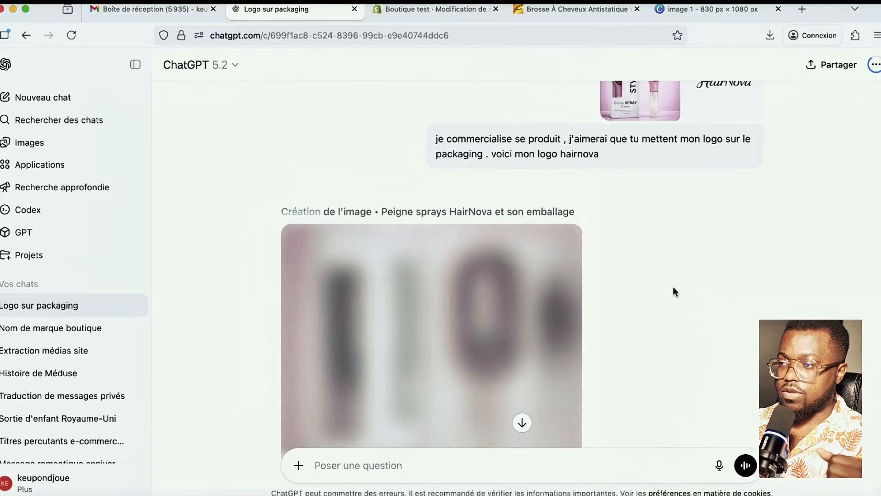
scroll(677, 293, "down", 2)
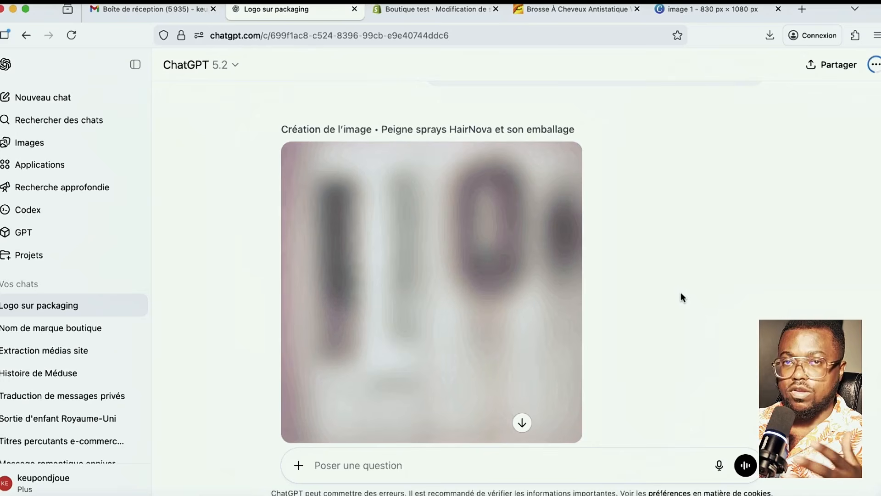
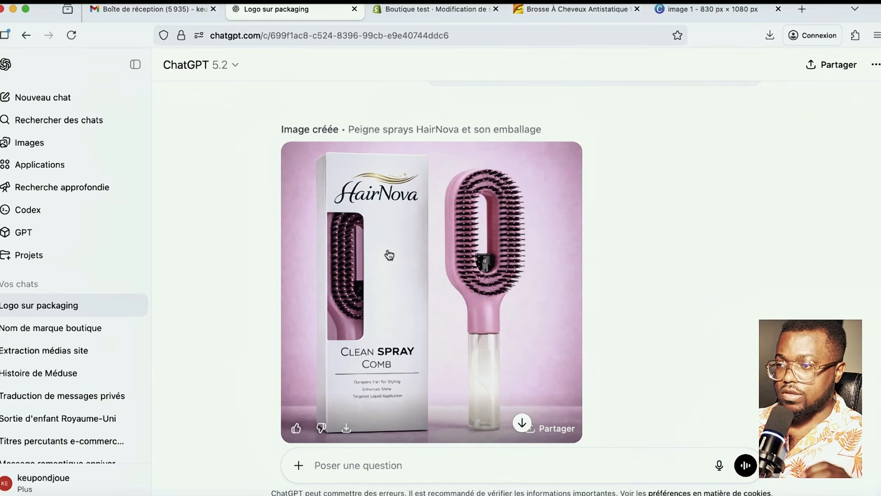
- Ask ChatGPT to put the HairNova logo vertically on the packaging instead of the old product name
scroll(639, 178, "up", 3)
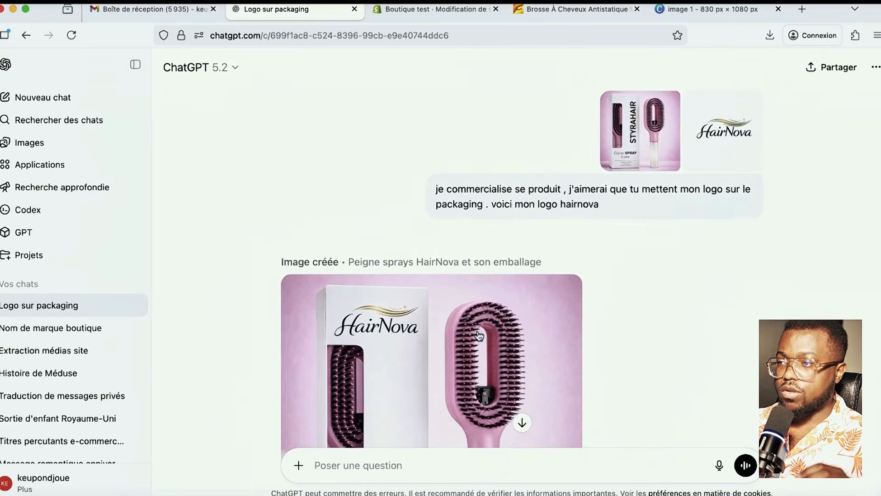
scroll(515, 298, "down", 1)
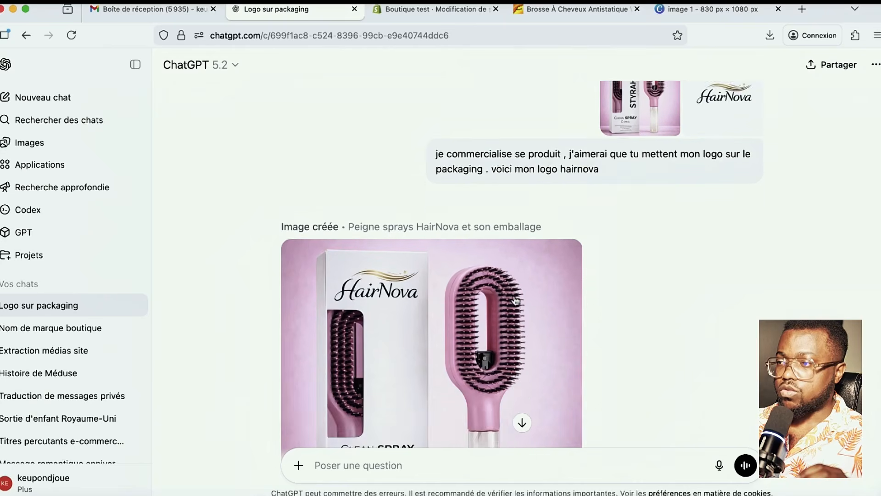
scroll(515, 294, "up", 2)
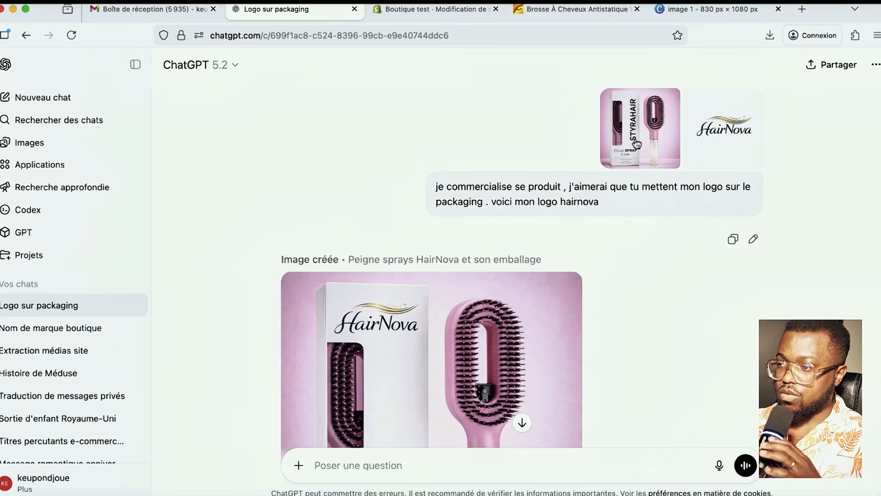
scroll(641, 153, "down", 3)
left_click(436, 465)
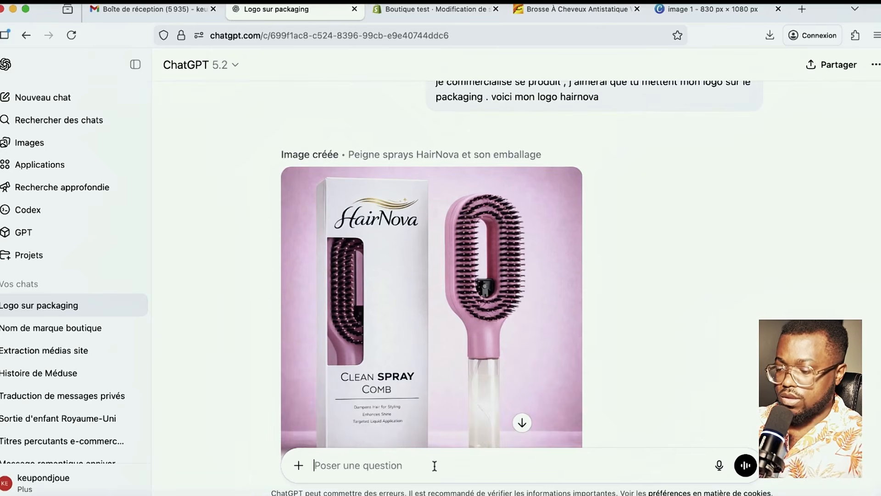
type("j'aimeria que tu mette mon logo en verticale a la place du nom quyi etait la")
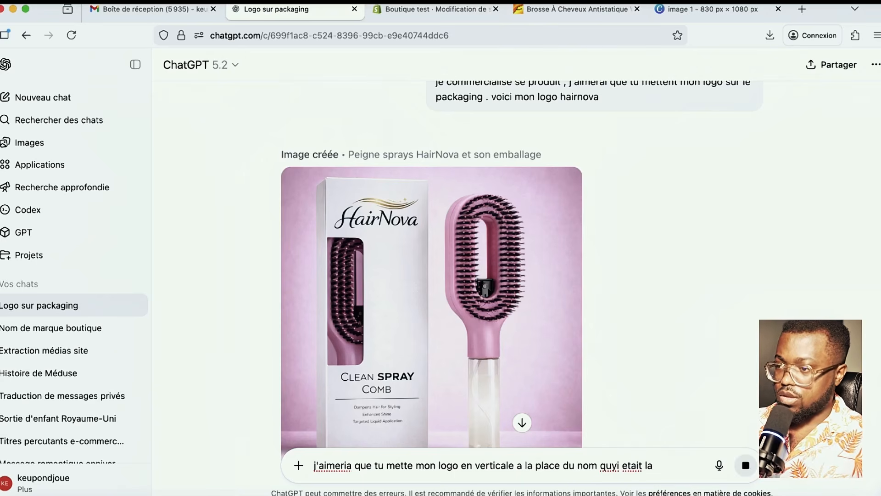
key("Return")
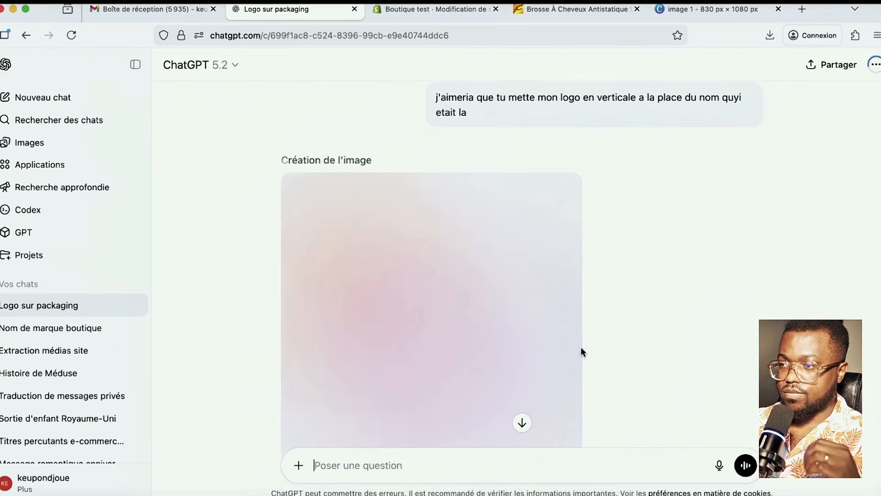
left_click(438, 10)
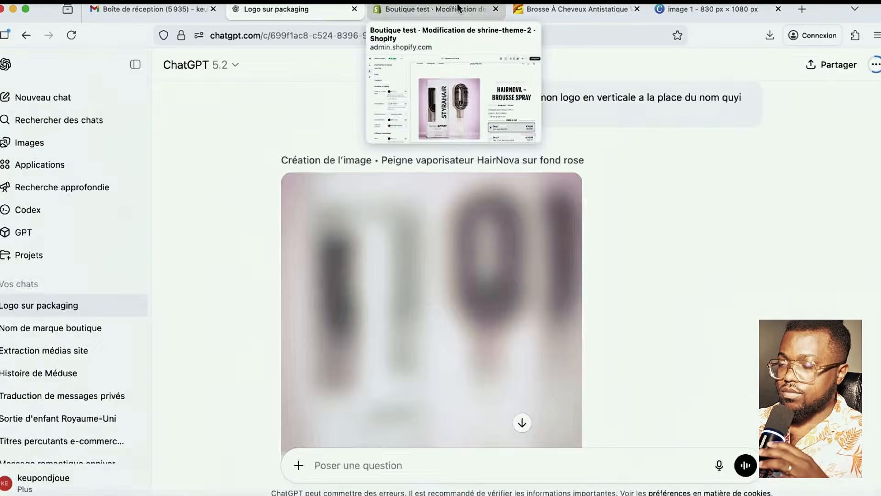
- Replace the Black Friday announcement text with '10EME ANNIVERSAIRE : - 40% DE RÉDUCTION PENDANT 24H' and save the theme
left_click(413, 9)
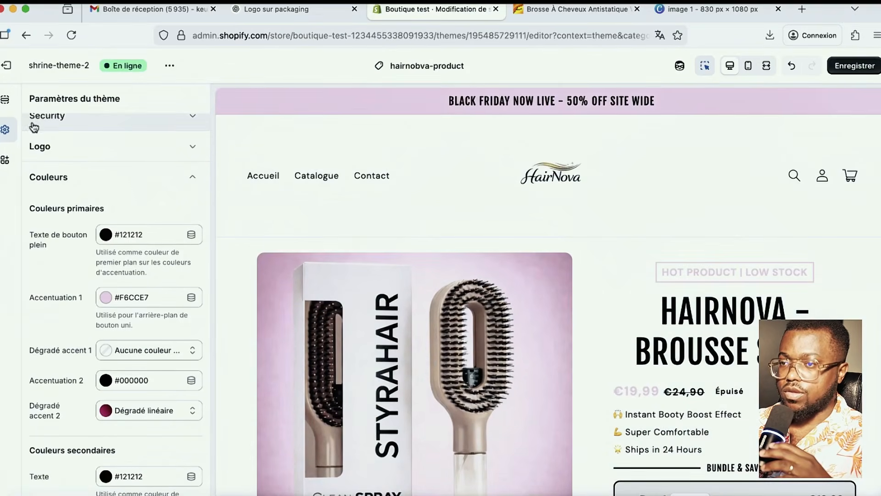
left_click(530, 104)
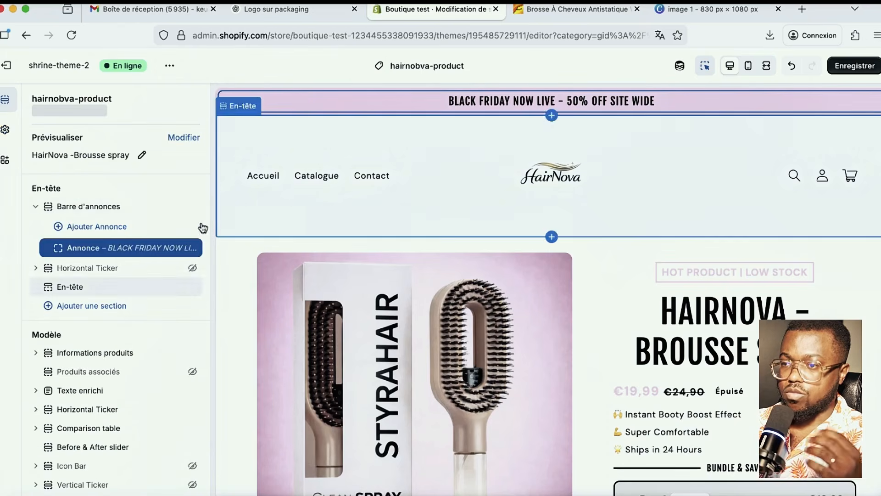
left_click(101, 252)
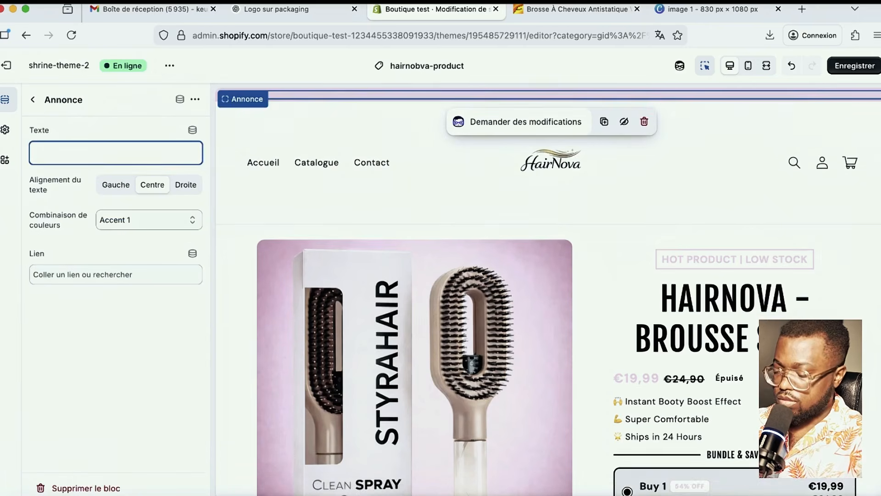
type("10")
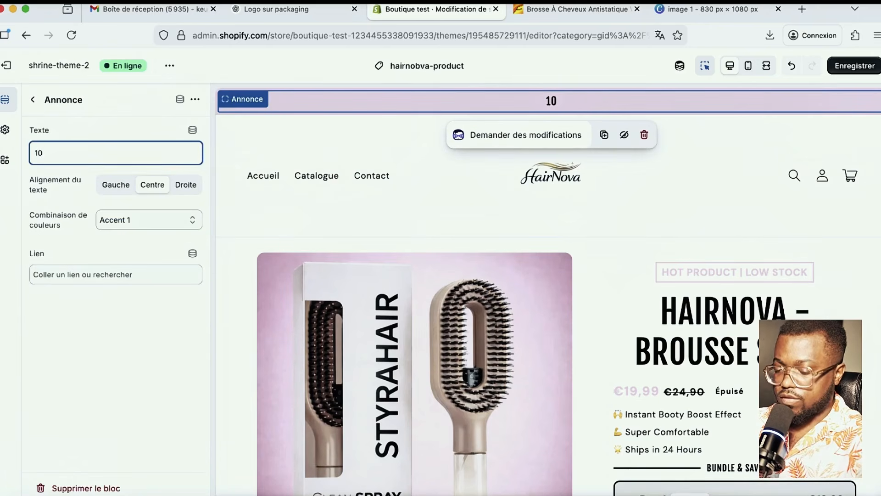
type("EME")
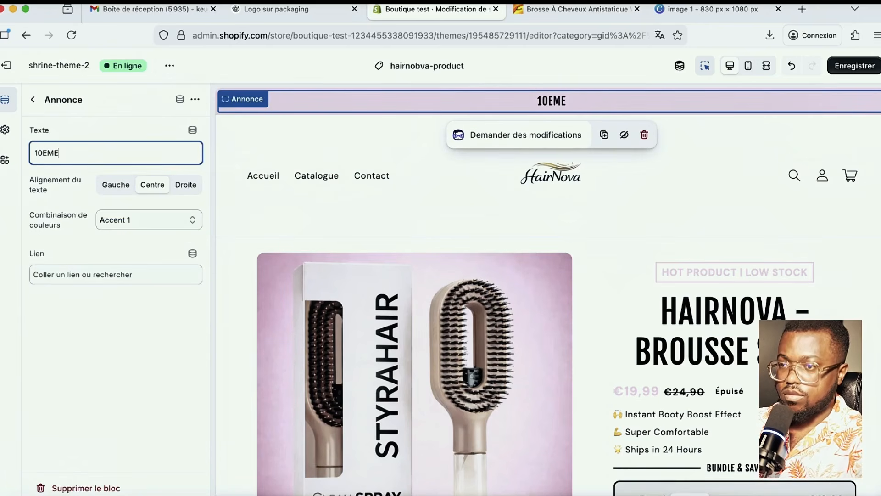
type(" ANNIVERSA")
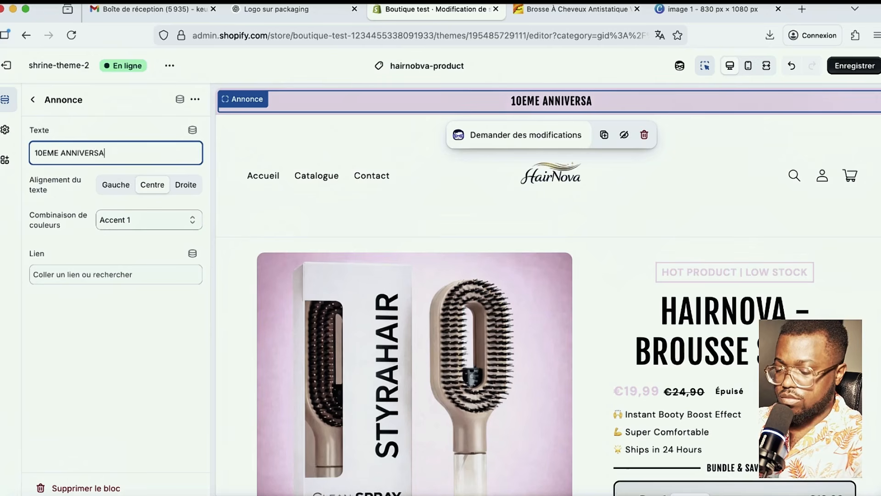
type("IRE : ")
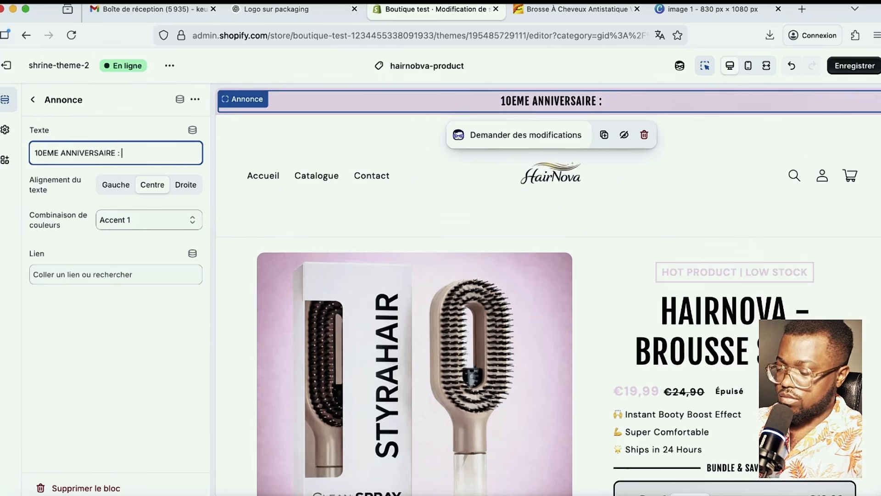
type("- 4")
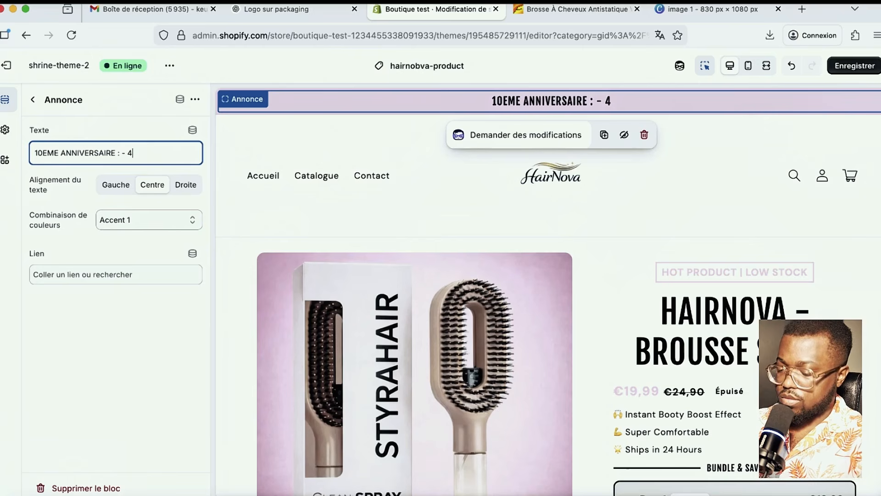
type("0% ")
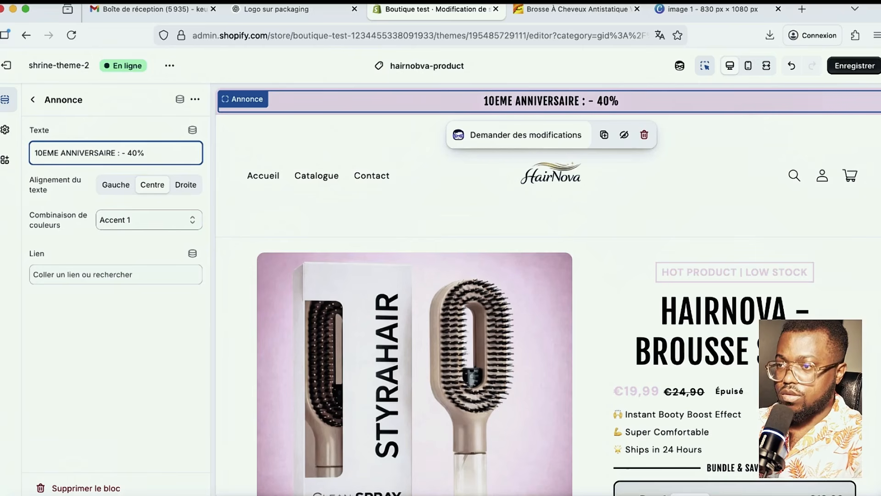
type("DE RÉDUCTION")
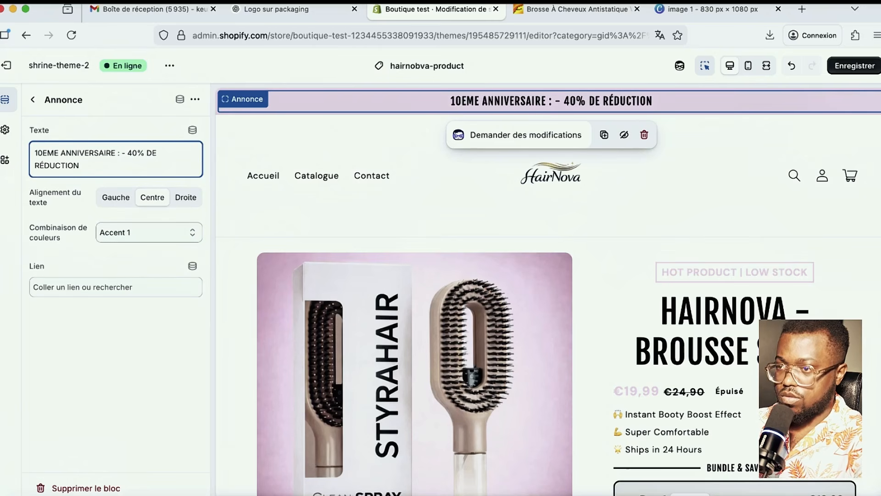
type(" PENDANT ")
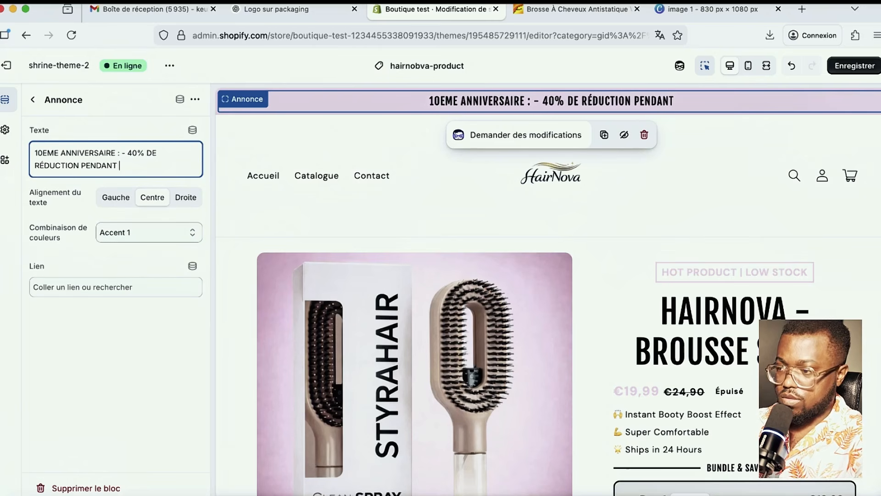
type("24H")
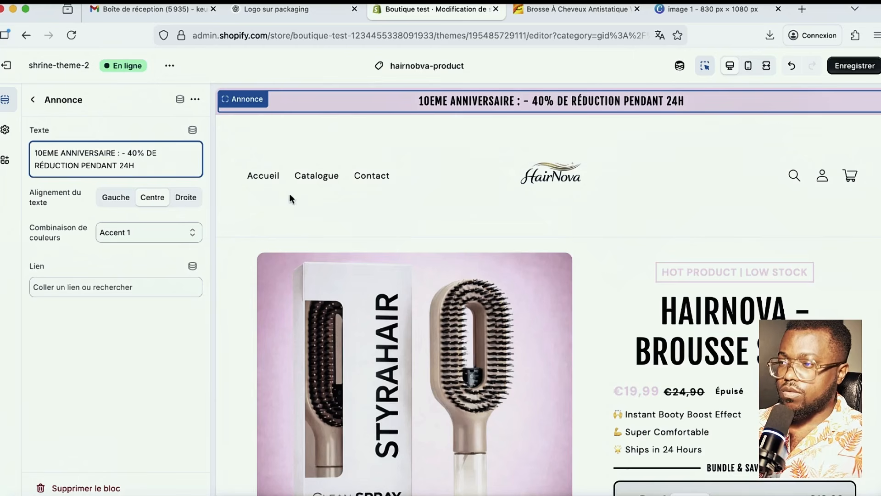
left_click(861, 68)
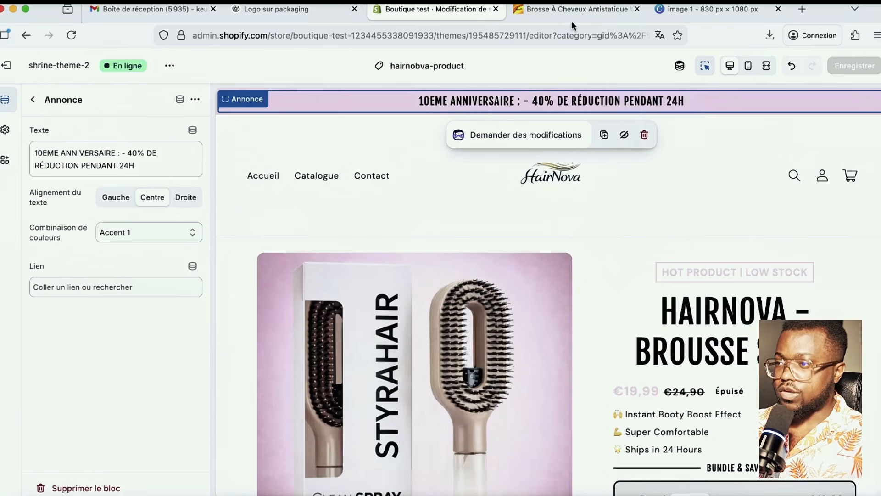
mouse_move(691, 13)
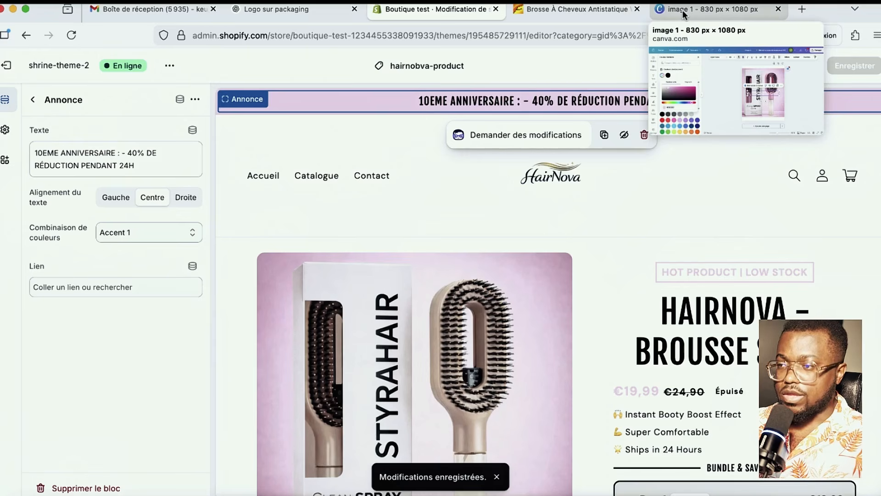
- Attach the pink comb photo Pink-2.jpg from Téléchargements to a new ChatGPT message
left_click(321, 9)
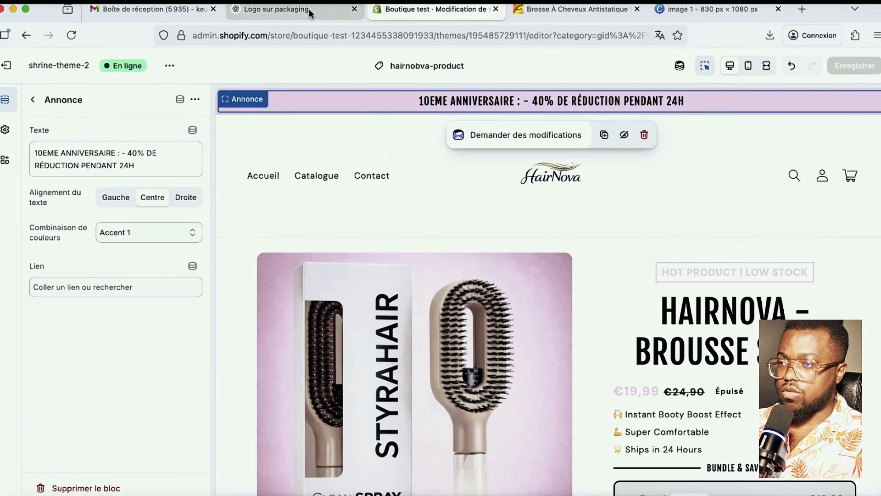
scroll(409, 303, "down", 2)
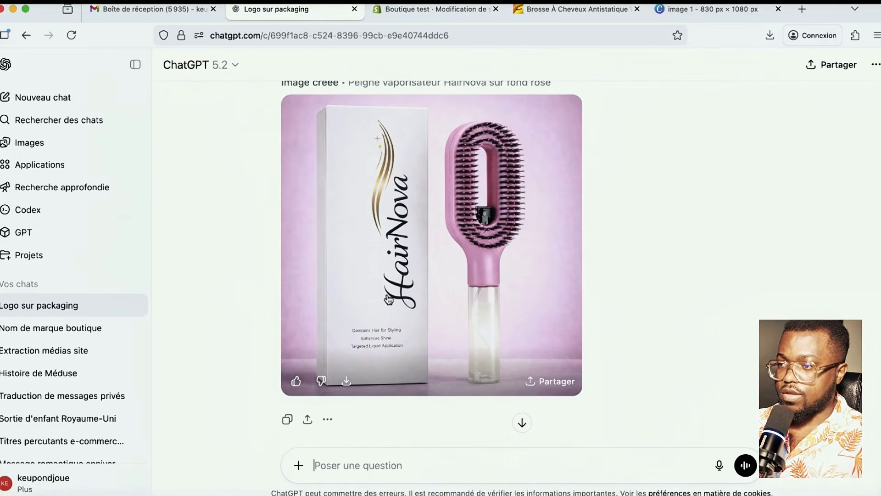
scroll(404, 305, "up", 2)
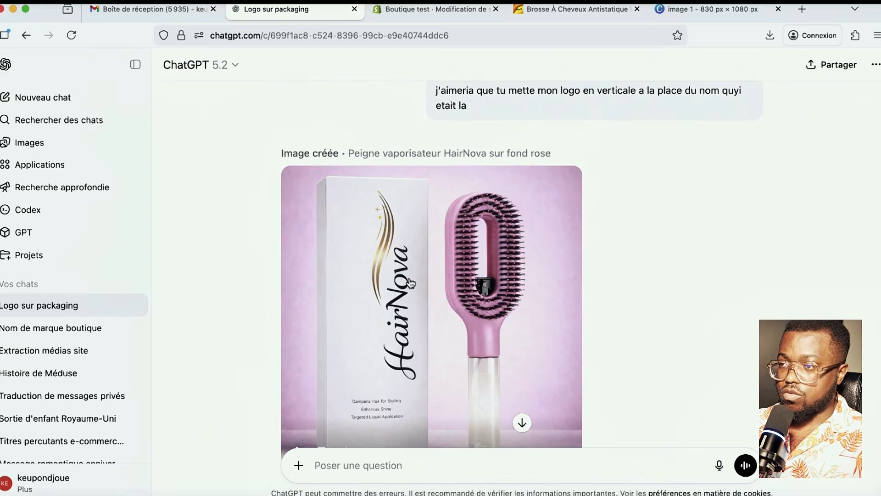
scroll(409, 367, "down", 3)
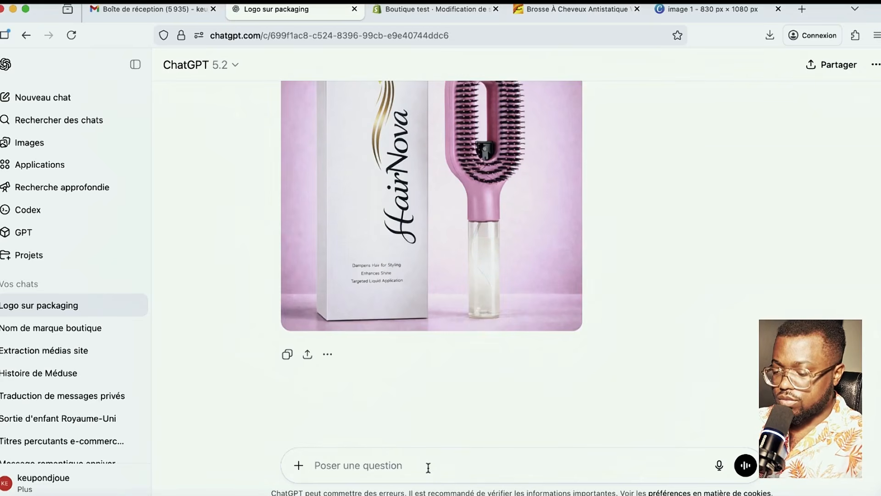
scroll(390, 470, "up", 1)
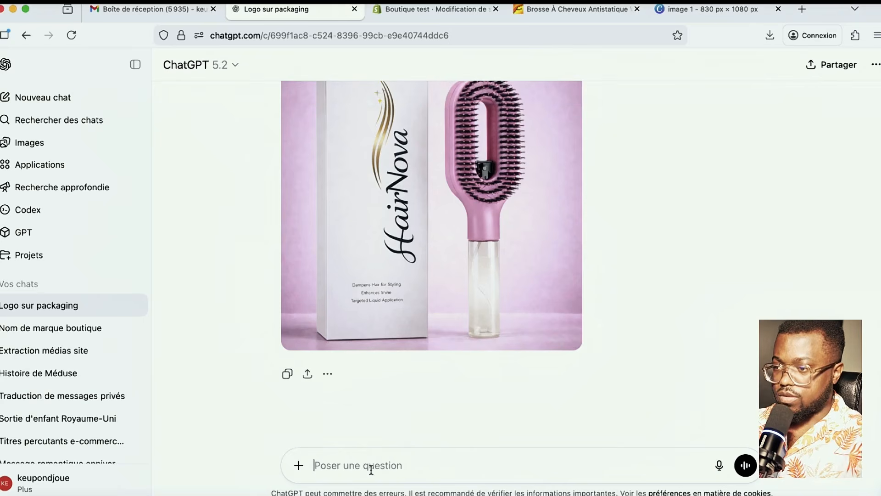
scroll(389, 447, "down", 1)
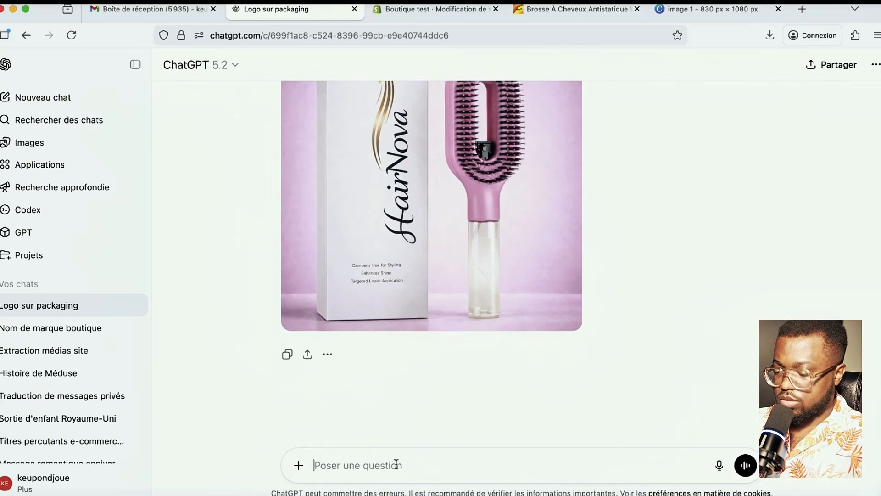
left_click(298, 465)
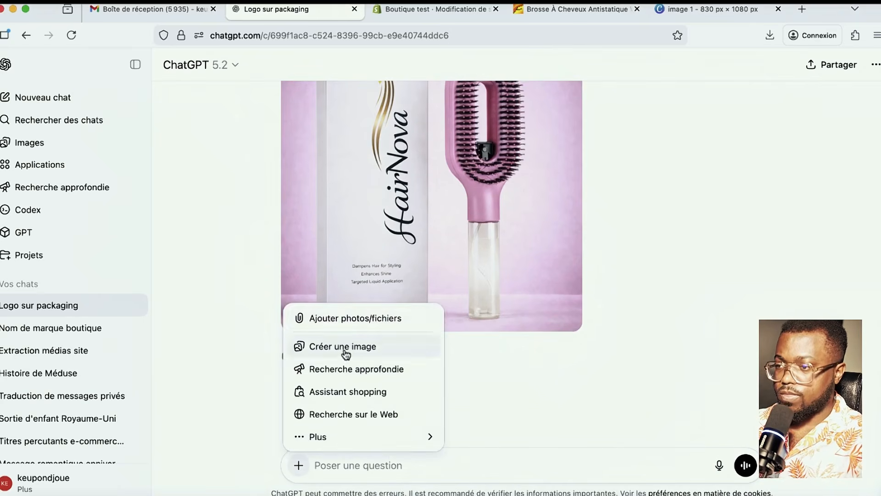
left_click(347, 319)
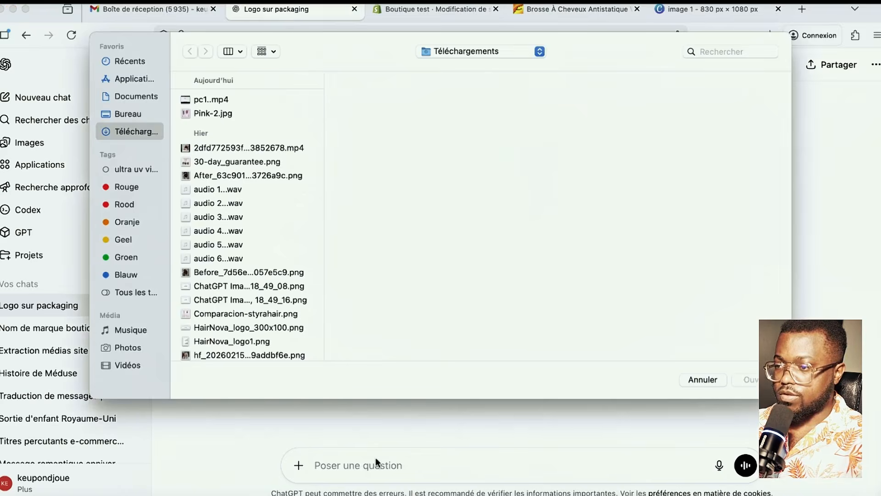
left_click(212, 113)
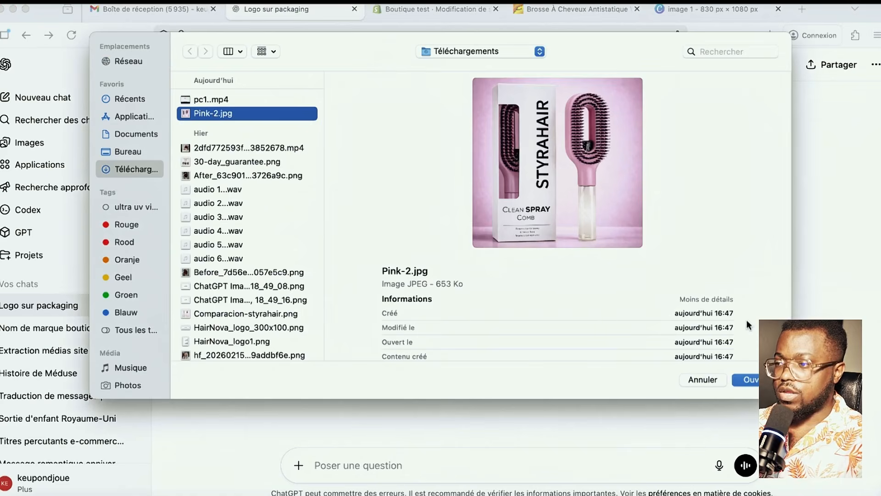
left_click(750, 380)
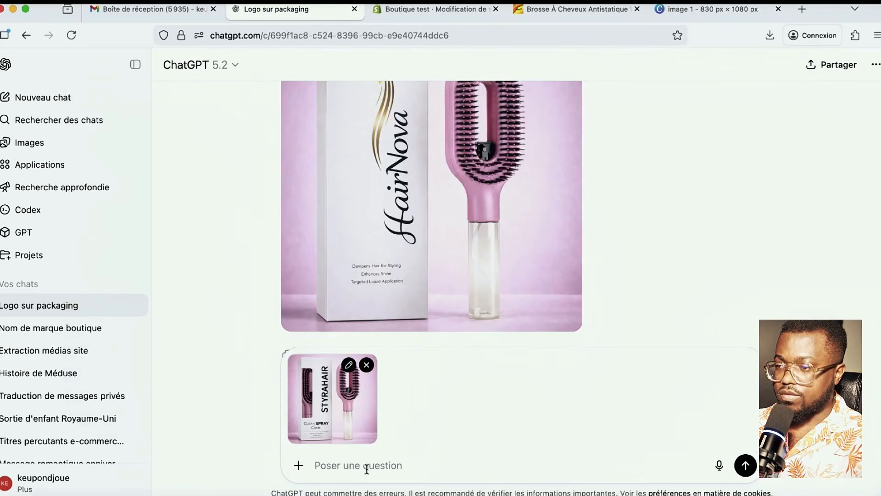
- Start the request asking to change only the brand name to HairNova ('J'AIMERAI que tu change uniquemznt marque hairnov')
type("J'AIMERAI que tu change")
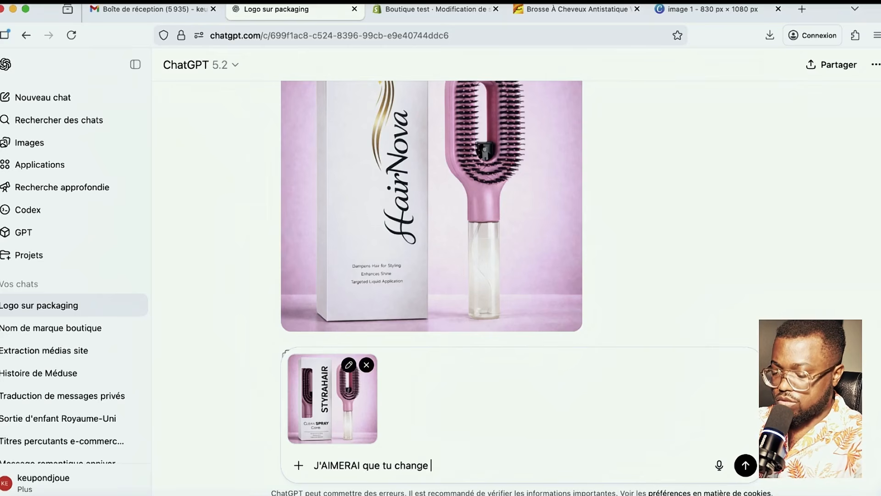
type("uniquemznt le nom sur le packing pour mettre mon")
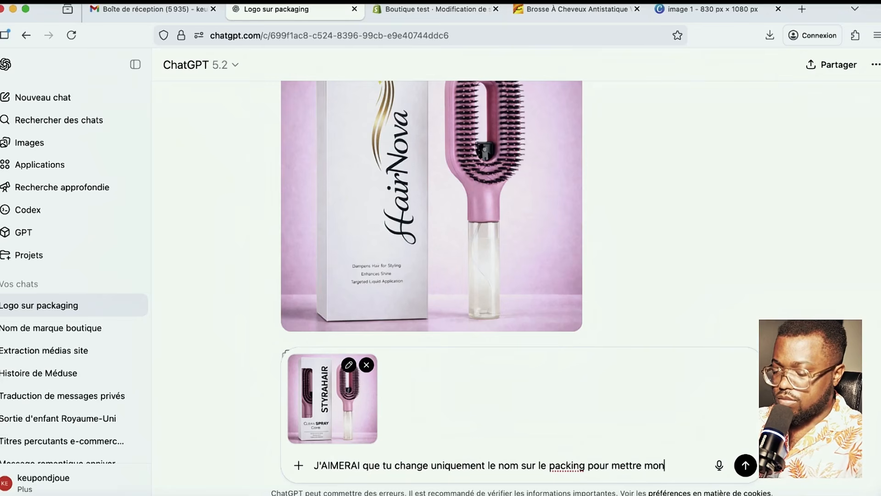
type("marque")
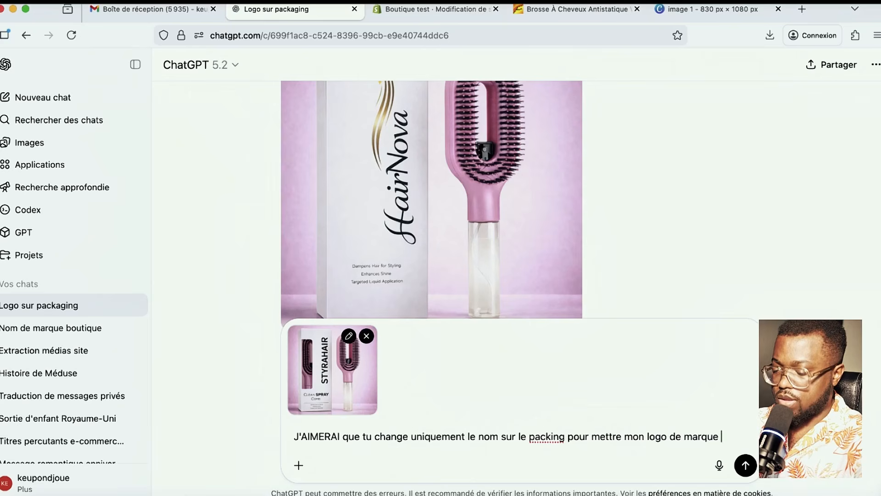
type("hairnova que voici")
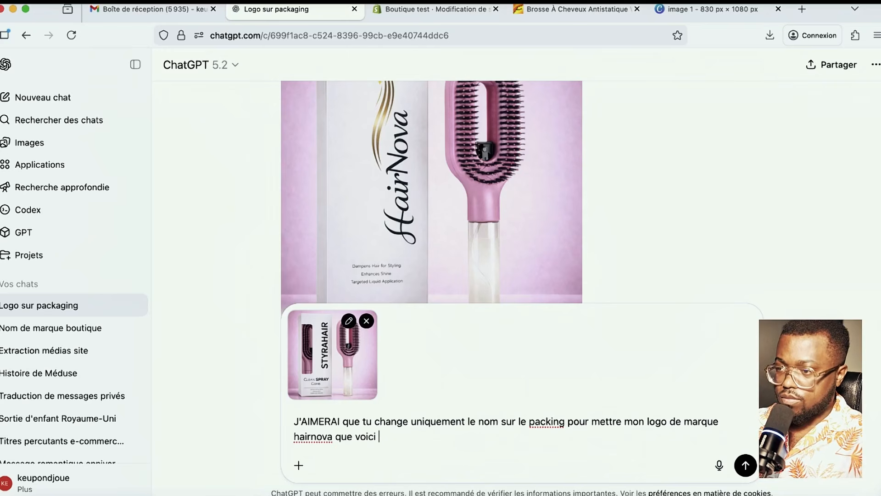
- Attach the HairNova logo image (ChatGPT Image 18_49_08 PNG) as a second file
left_click(299, 465)
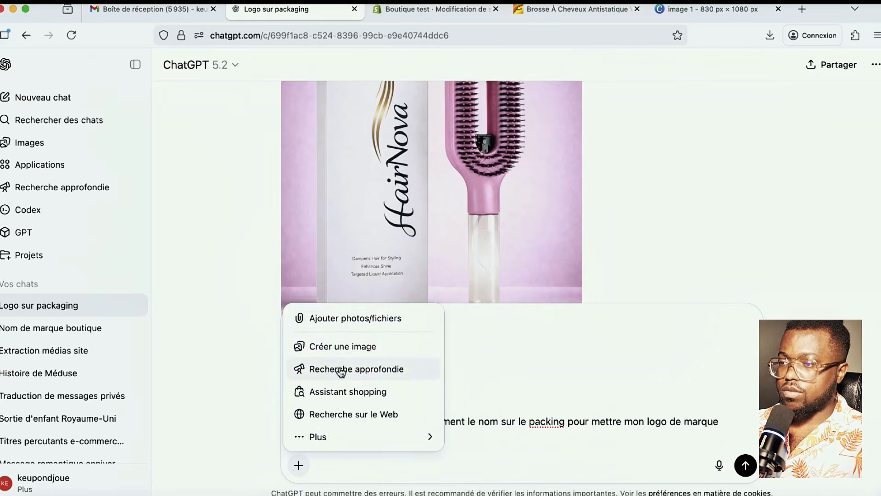
left_click(333, 324)
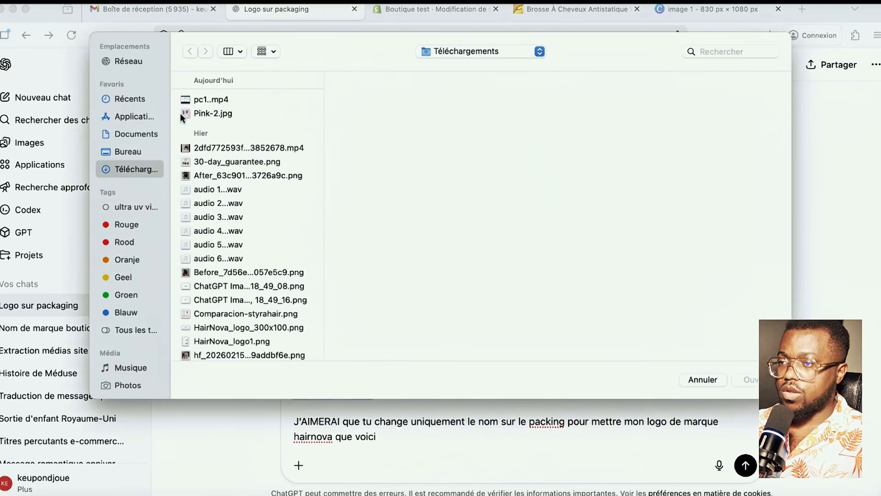
scroll(239, 289, "down", 1)
left_click(243, 278)
left_click(247, 267)
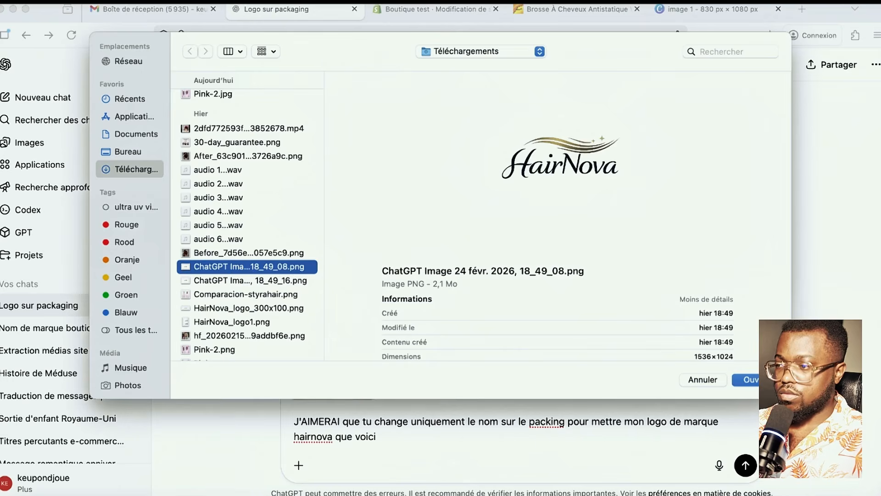
left_click(746, 379)
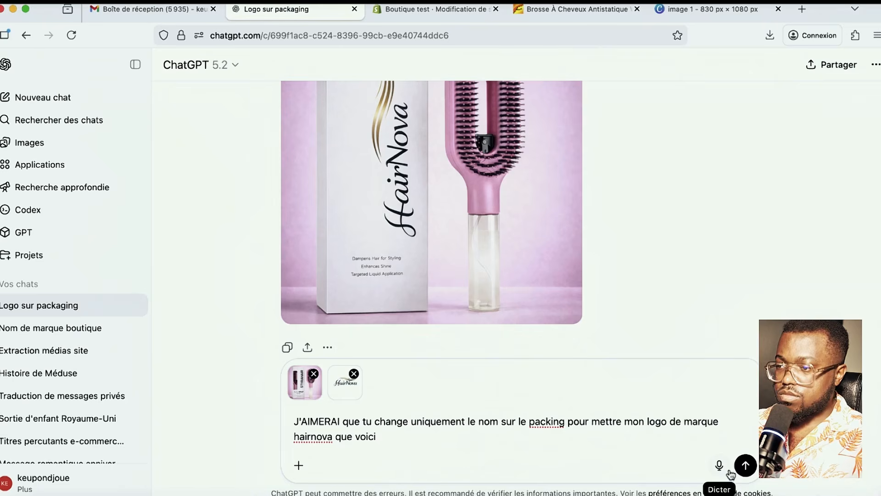
- Add to the prompt that the other packaging elements and the image must not change
type(".")
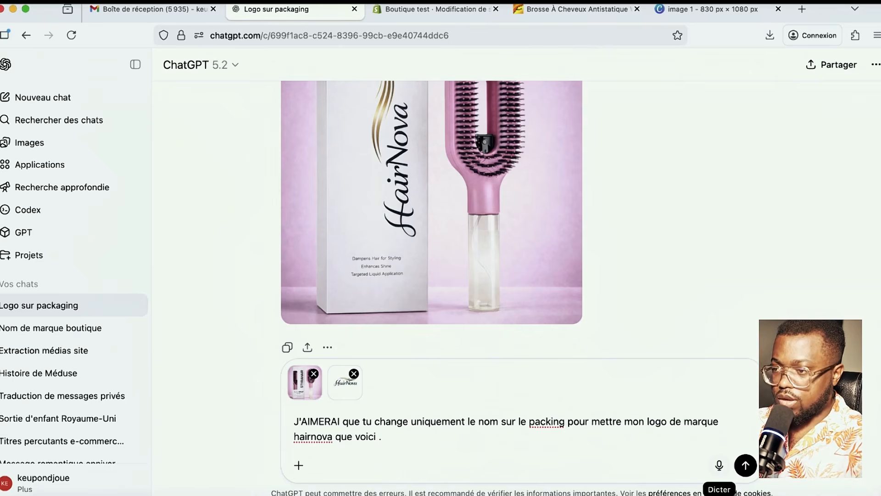
type(" ne chan")
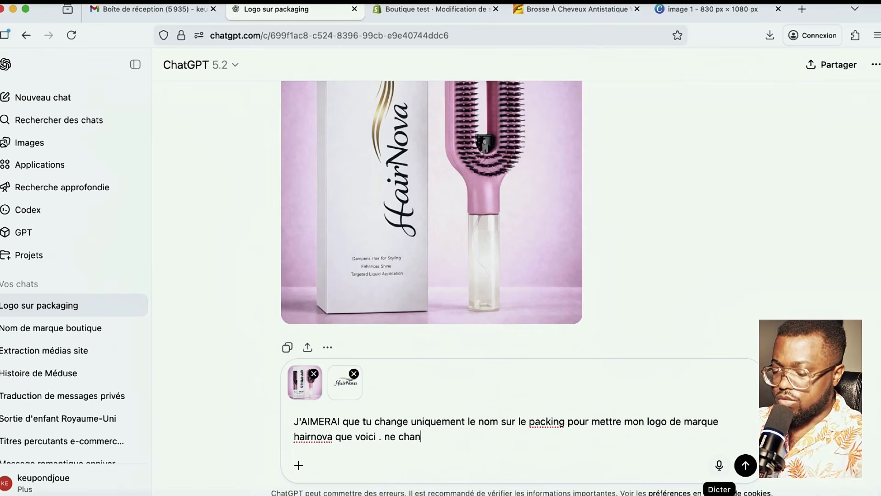
type("ge pas les autre")
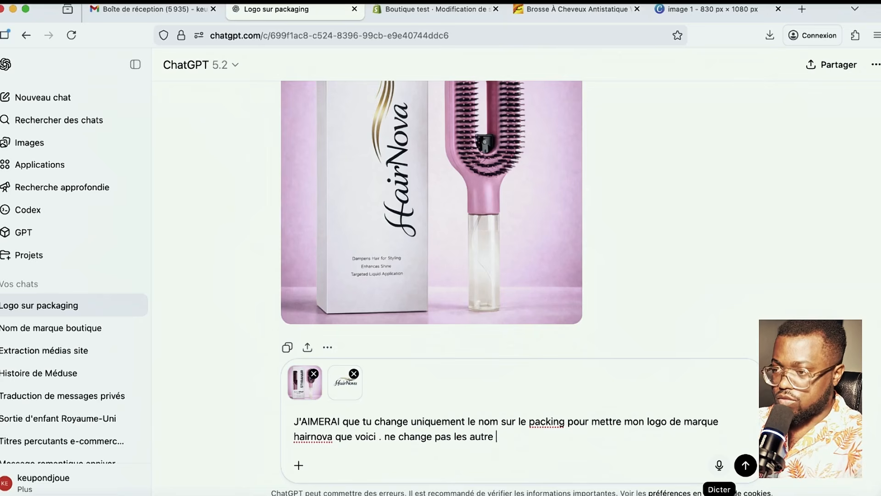
type(" eleme")
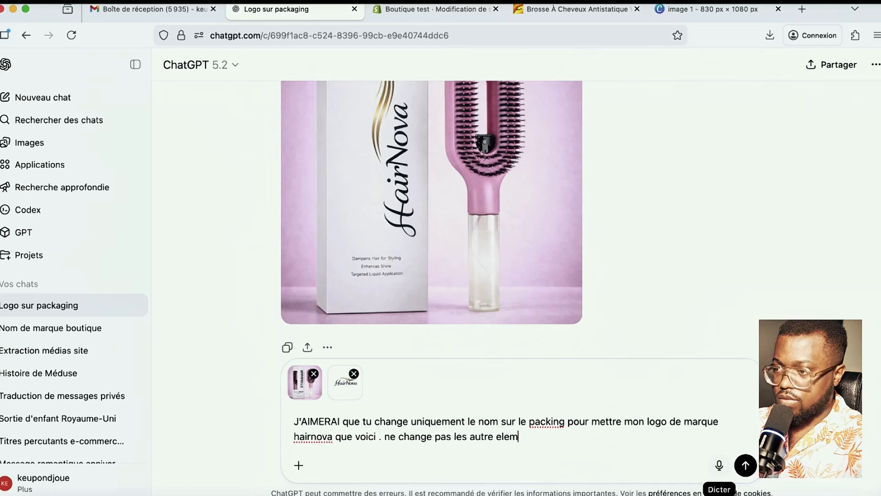
key("BackSpace")
key("BackSpace")
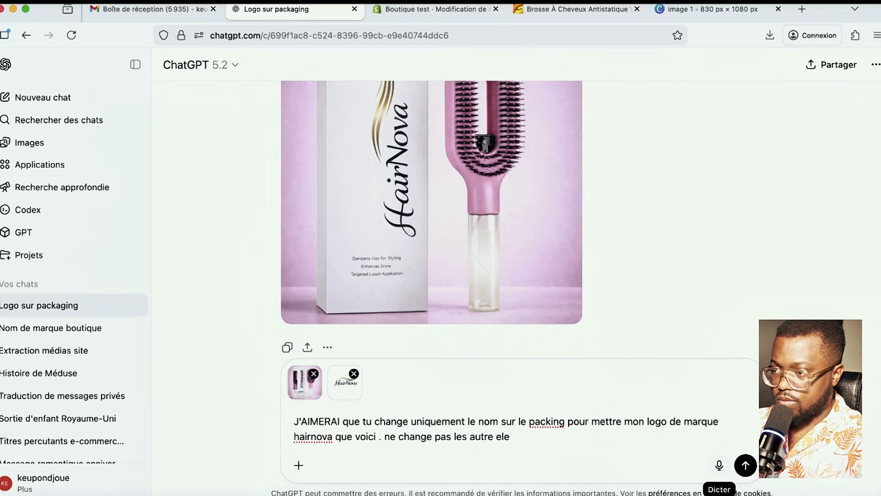
type("ment du ")
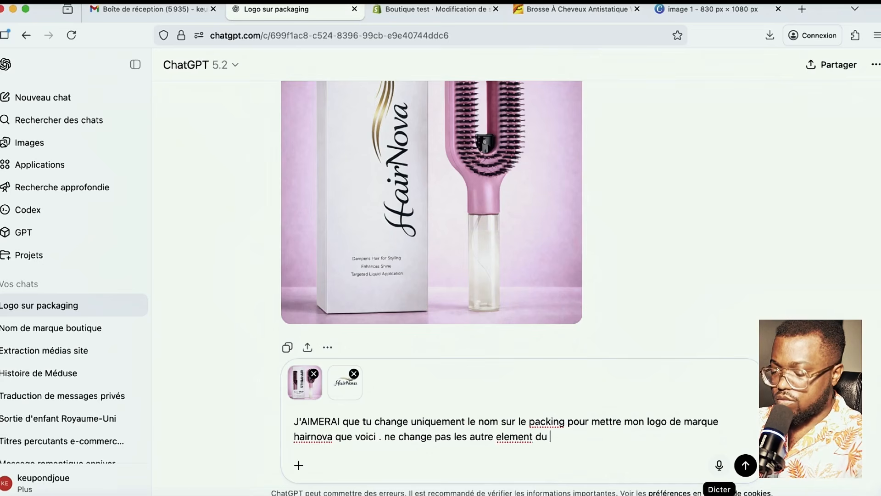
type("packing ni l")
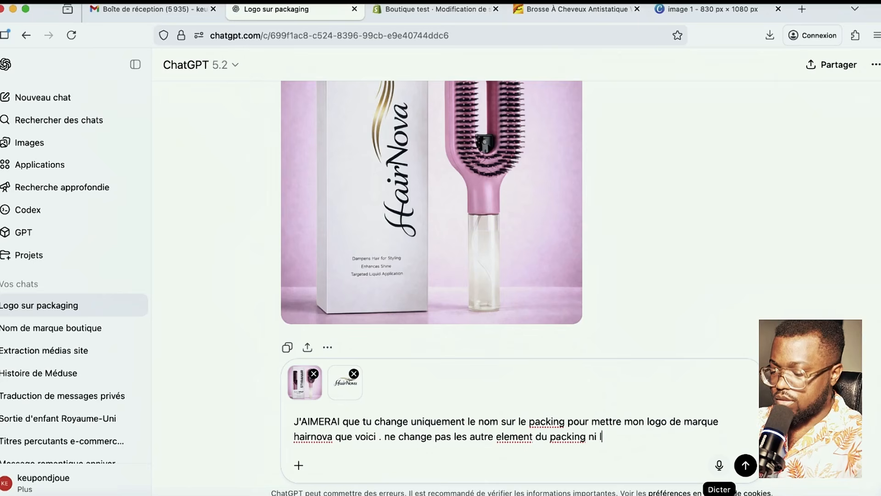
type("'image sur le packing")
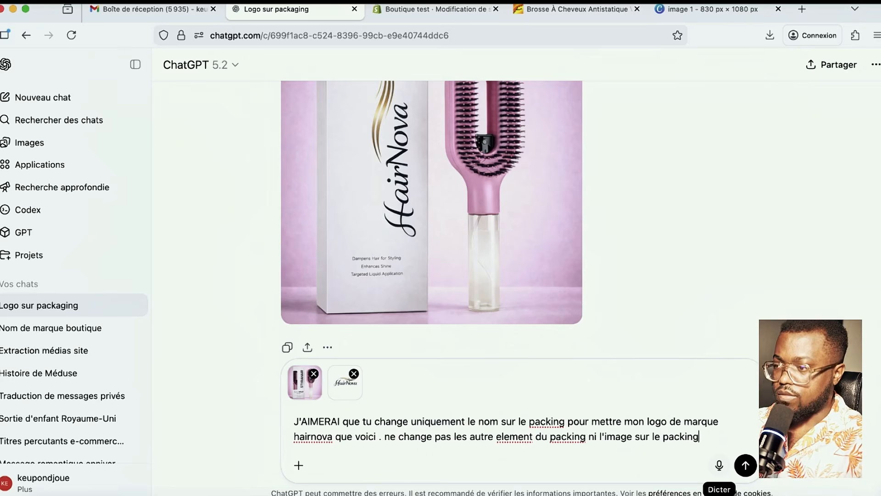
key("Return")
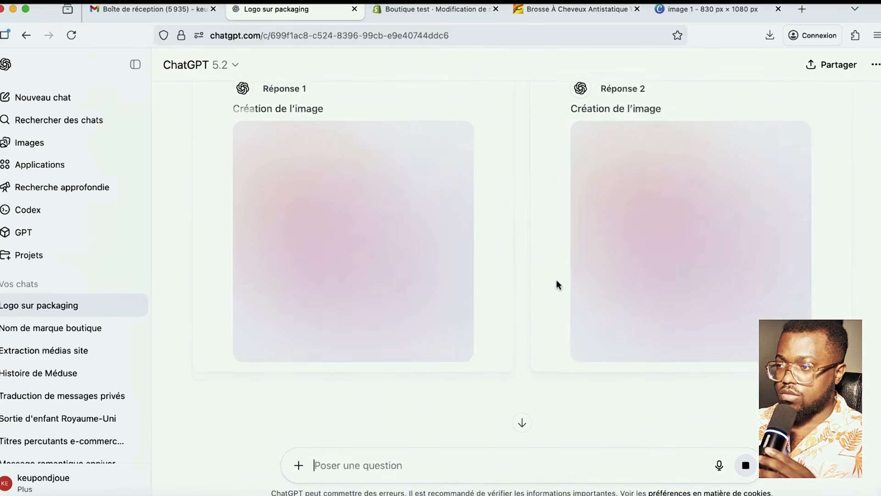
scroll(554, 280, "up", 8)
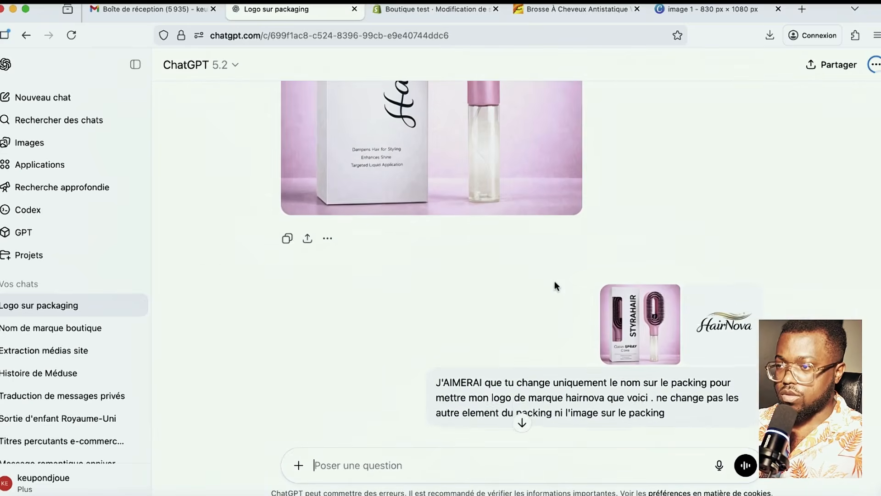
scroll(468, 315, "down", 6)
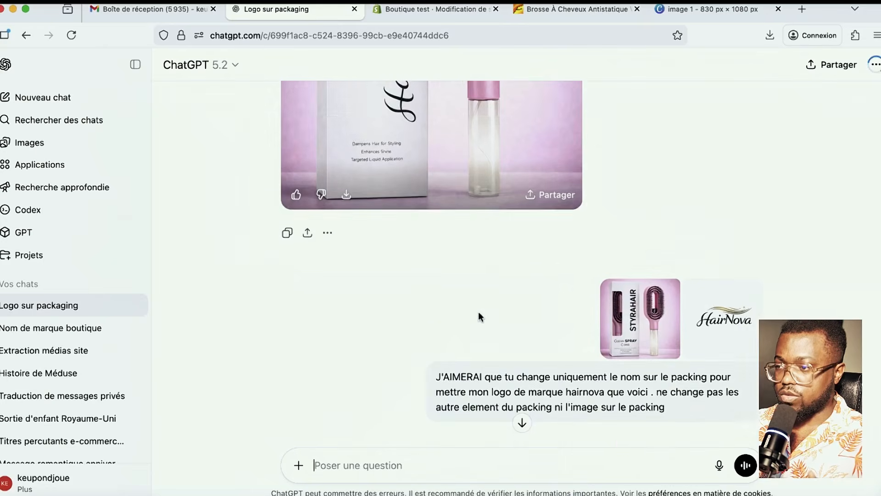
scroll(478, 317, "up", 3)
scroll(479, 317, "down", 7)
scroll(478, 317, "up", 9)
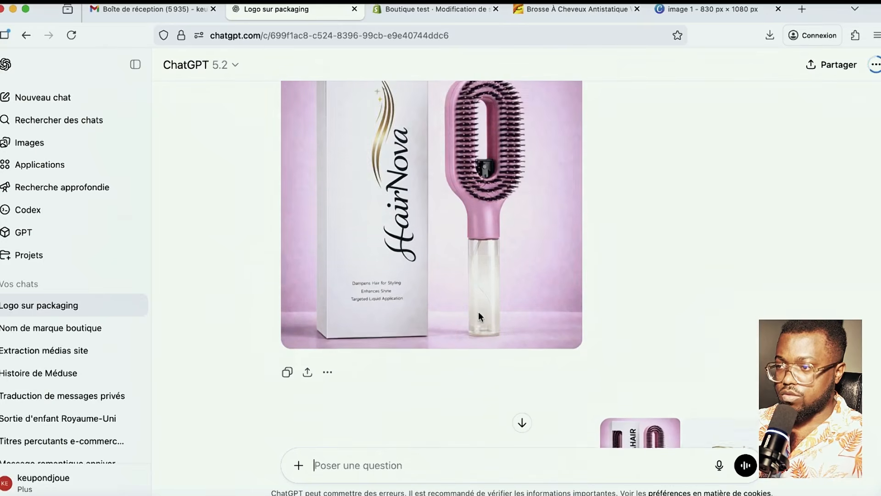
scroll(478, 315, "down", 8)
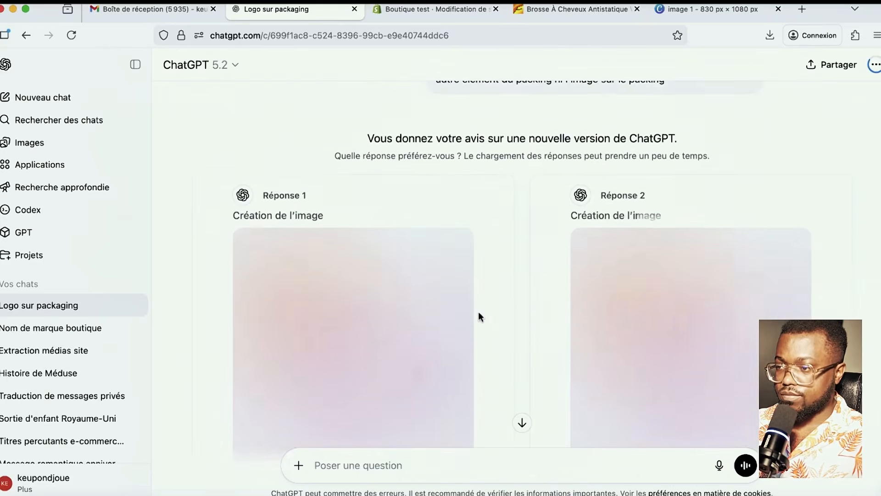
scroll(478, 311, "up", 8)
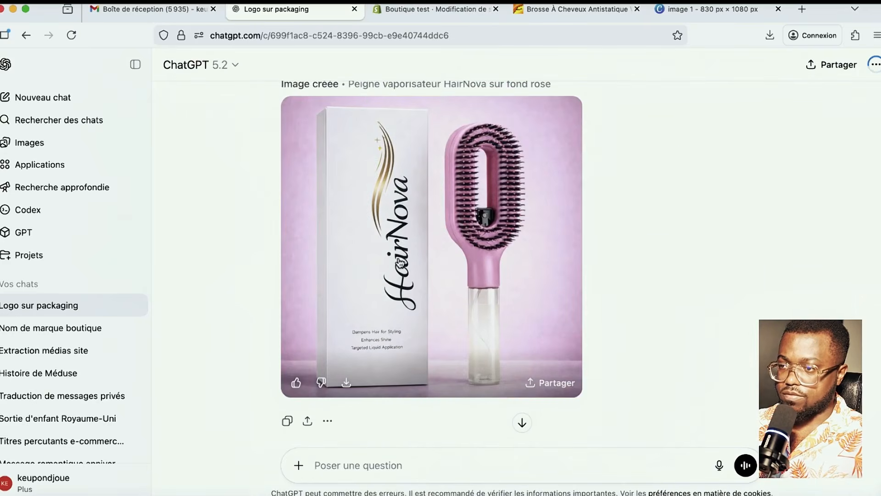
scroll(354, 217, "down", 1)
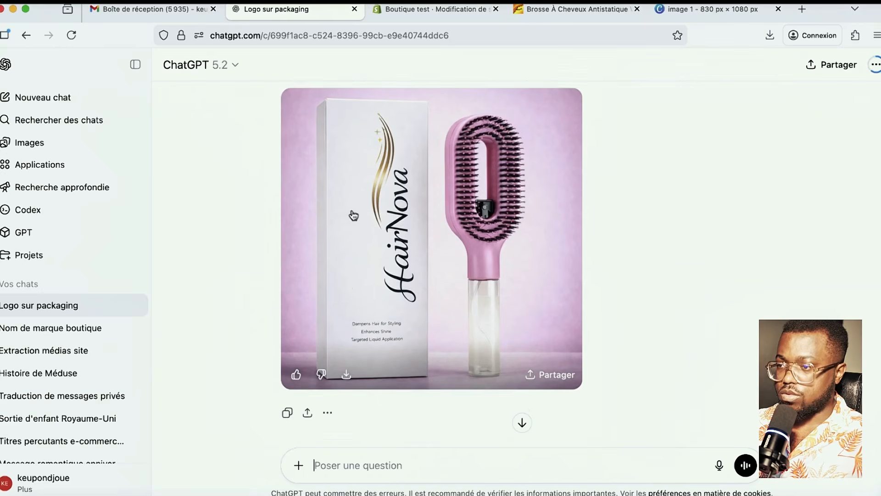
scroll(357, 275, "up", 1)
scroll(360, 289, "up", 10)
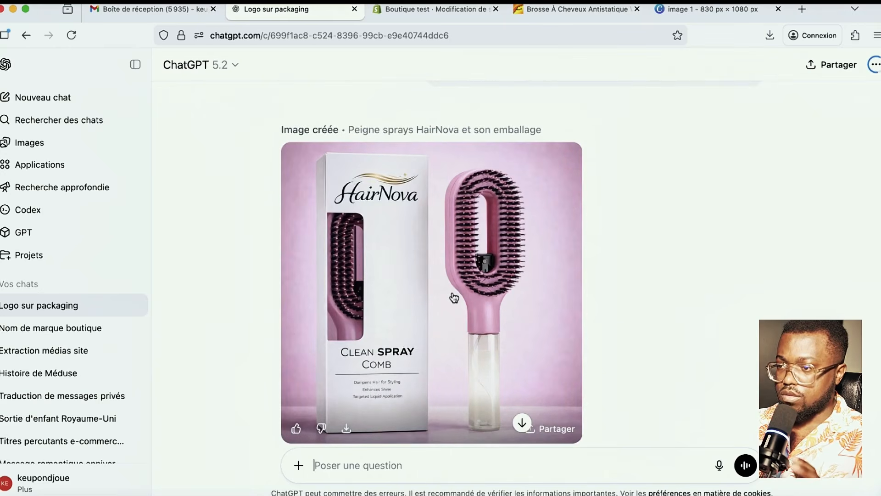
scroll(510, 313, "down", 15)
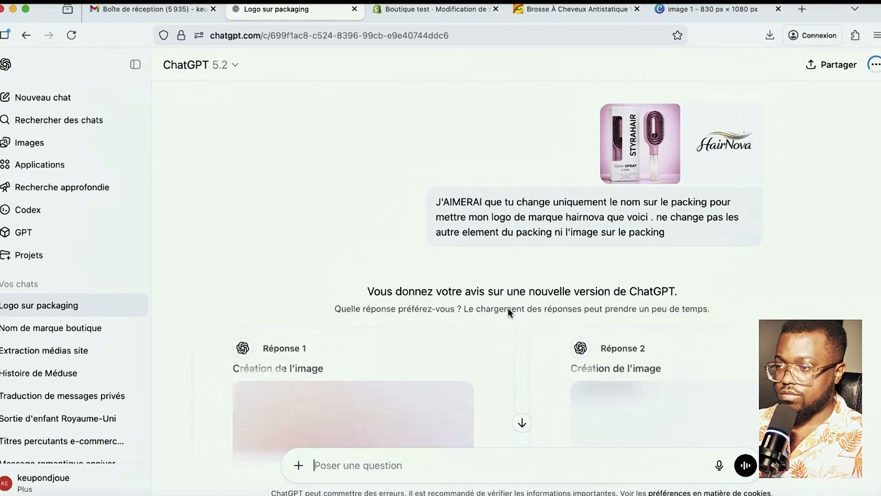
scroll(508, 307, "down", 2)
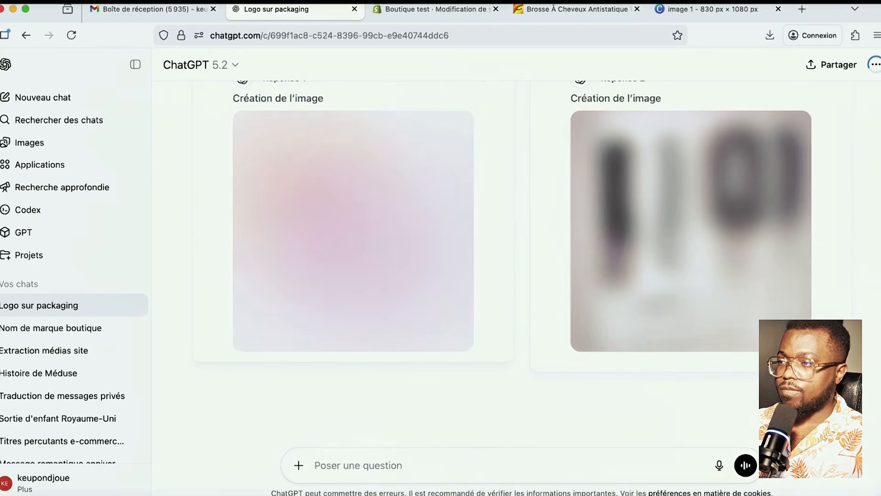
left_click(409, 9)
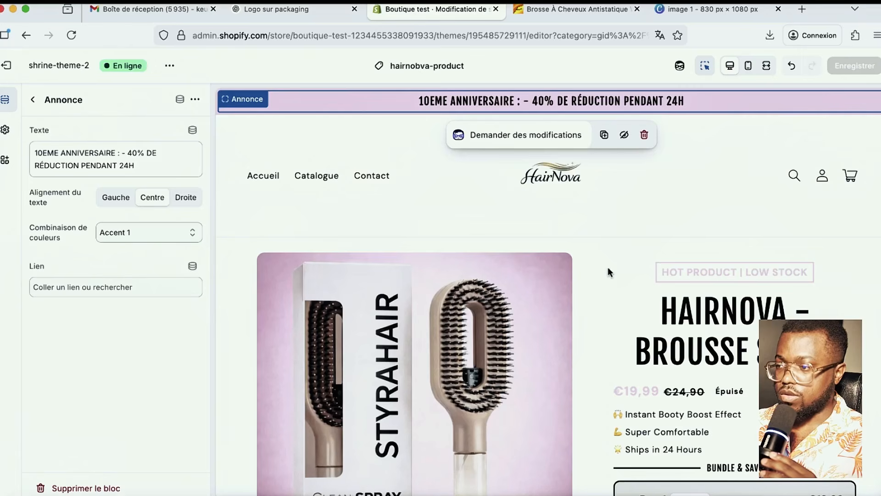
scroll(579, 307, "down", 5)
scroll(579, 306, "up", 5)
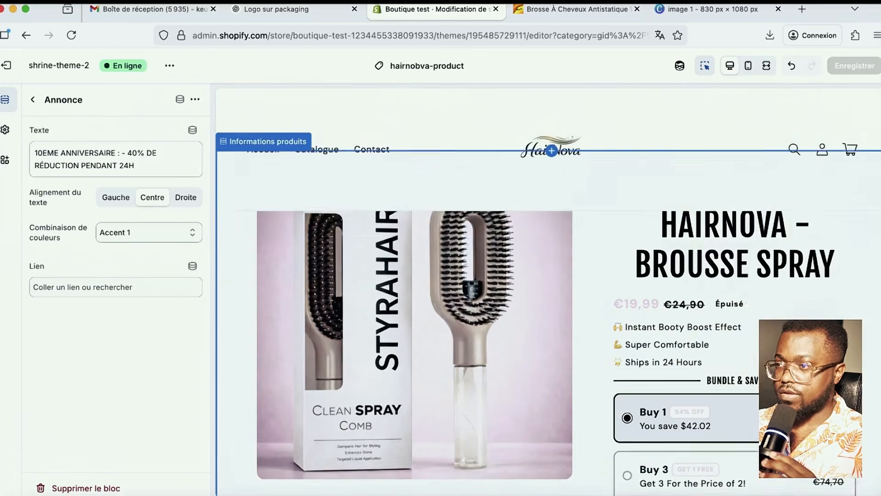
left_click(317, 8)
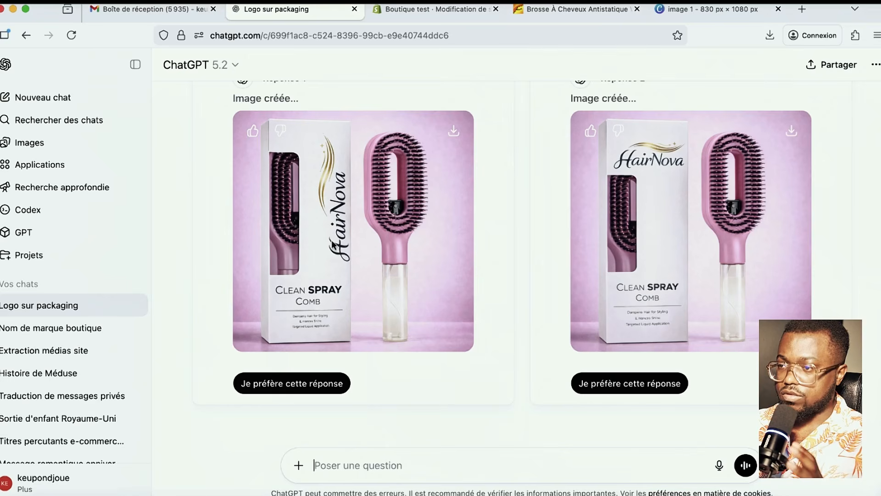
- Download the first HairNova packaging image, then leave the theme editor for the Shopify Products list
left_click(453, 137)
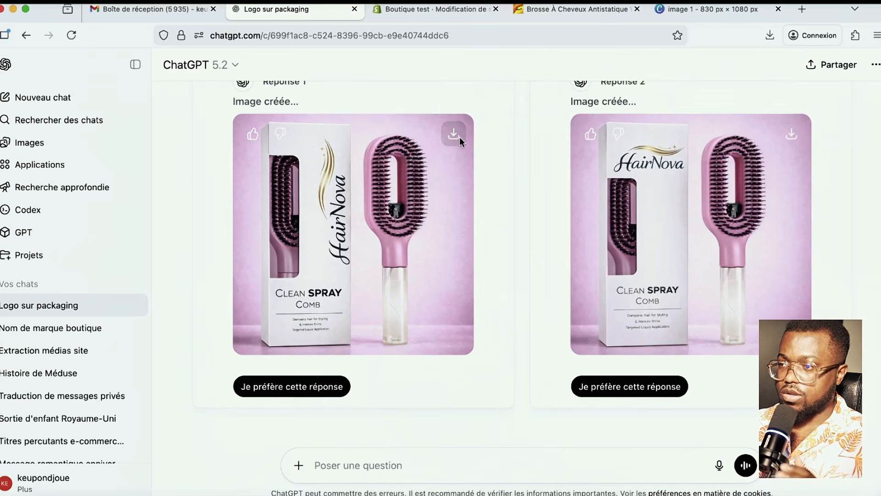
left_click(432, 9)
scroll(604, 316, "down", 1)
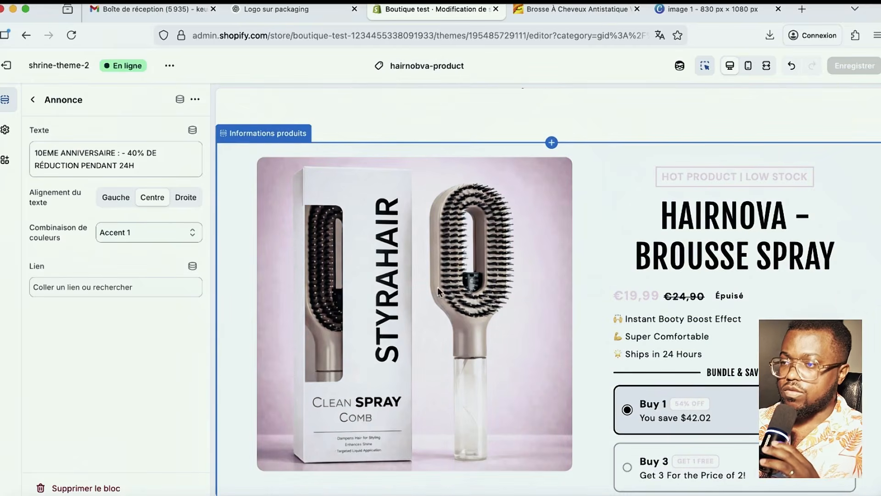
left_click(383, 306)
scroll(535, 324, "down", 2)
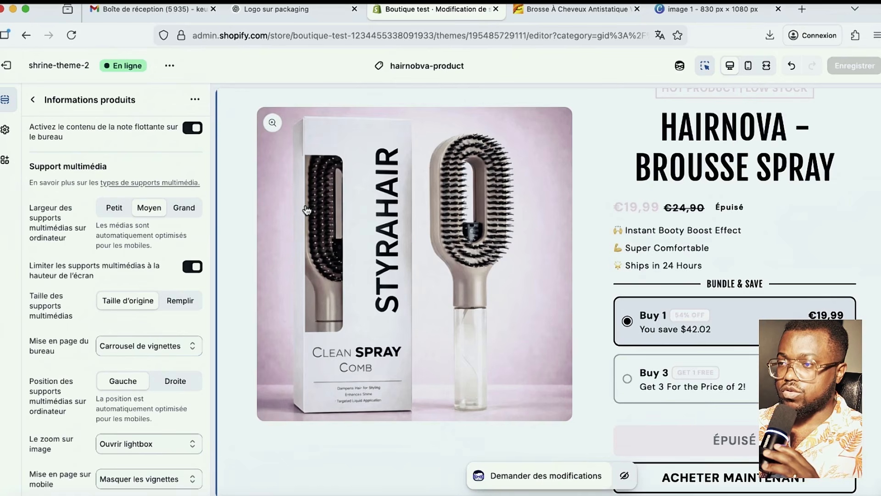
left_click(10, 68)
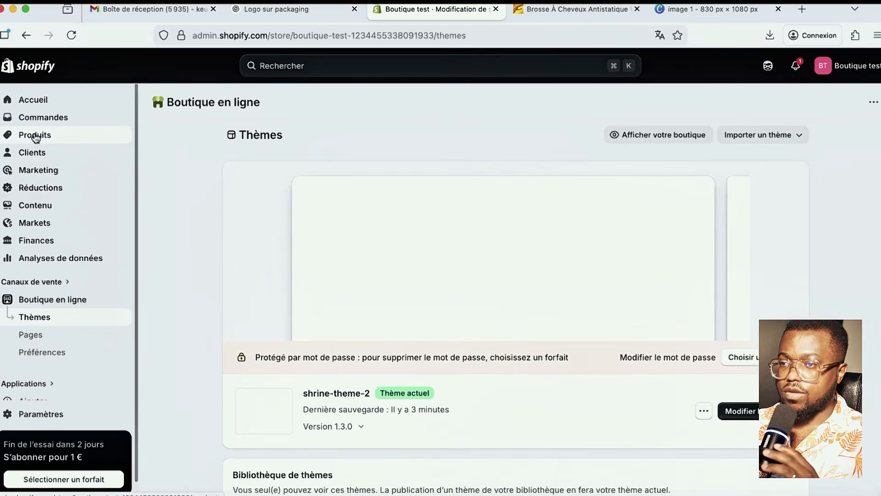
left_click(34, 136)
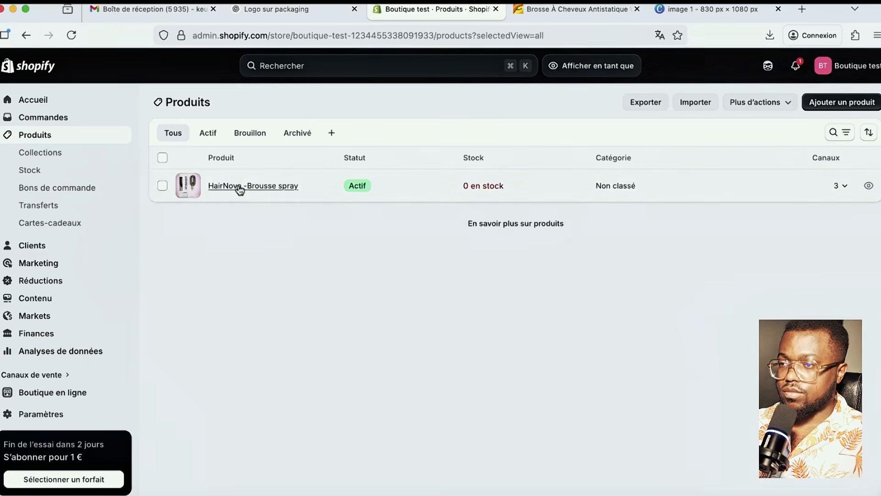
- Upload the downloaded HairNova packaging PNG as media on the HairNova -Brousse spray product
left_click(238, 187)
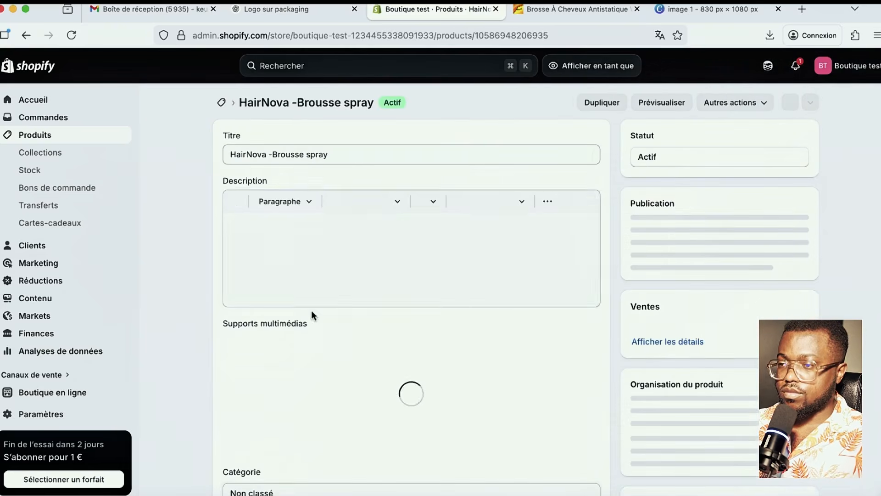
scroll(335, 348, "down", 3)
left_click(377, 254)
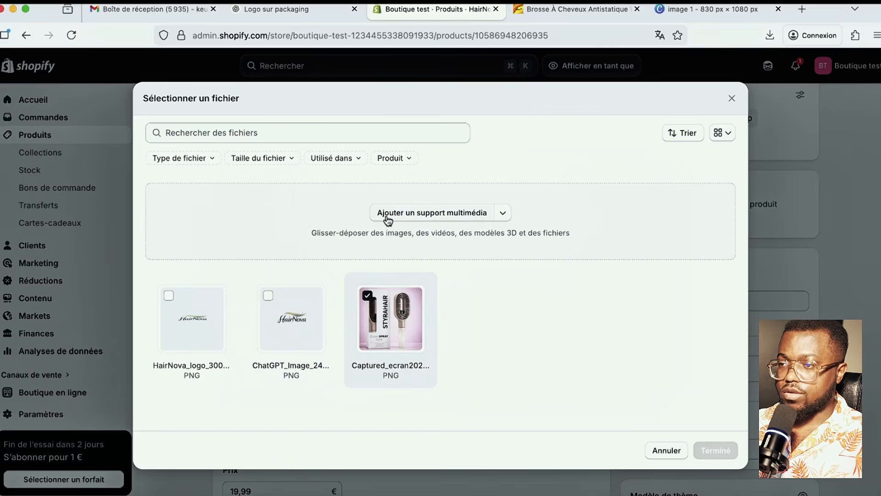
left_click(388, 217)
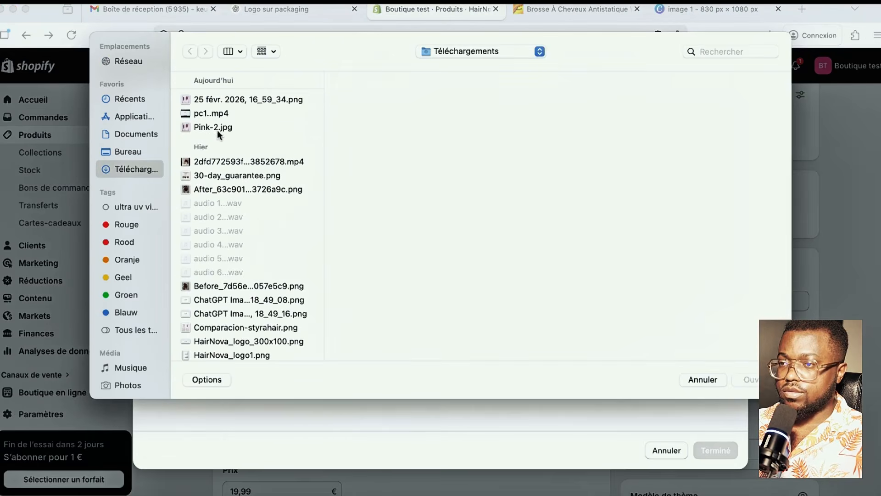
left_click(211, 100)
key("Return")
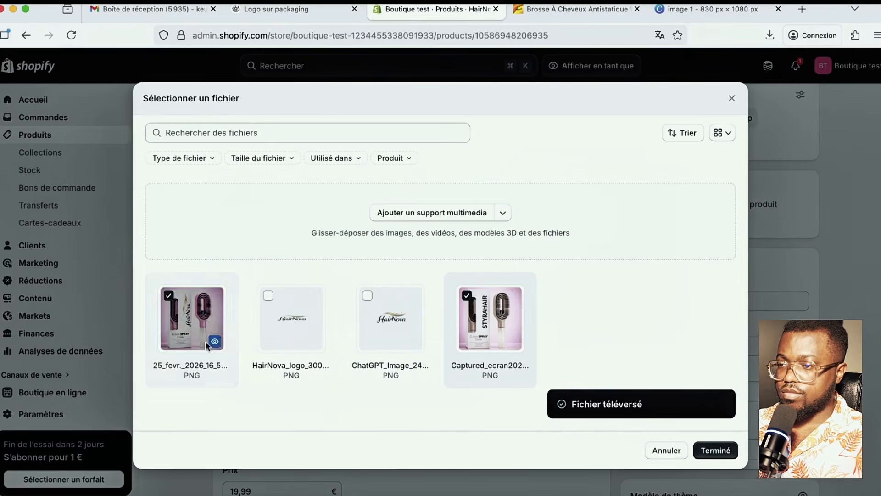
left_click(706, 451)
- Remove the old STYRAHAIR image from the product and save it
scroll(483, 335, "down", 1)
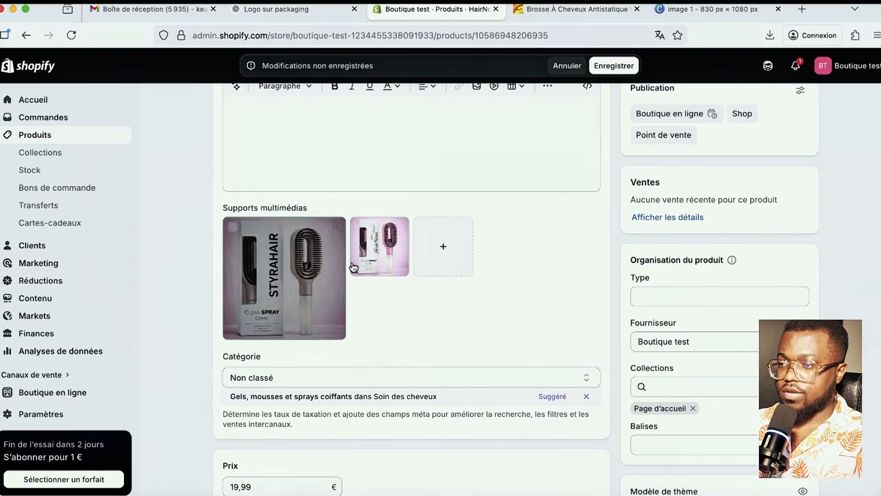
mouse_move(317, 274)
left_click(258, 252)
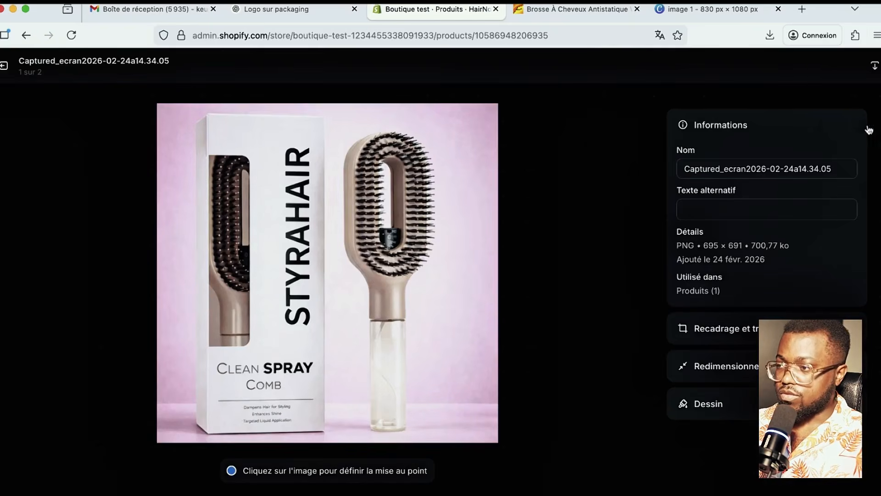
left_click(5, 65)
left_click(232, 227)
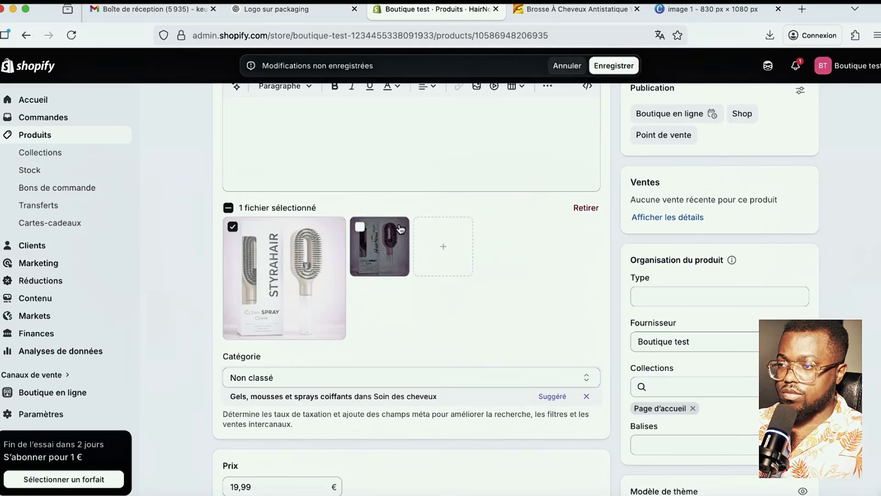
left_click(591, 209)
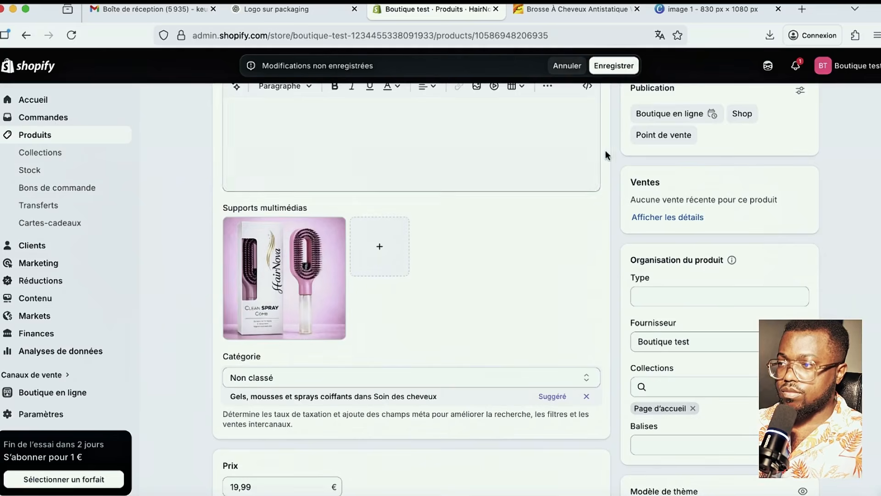
left_click(619, 66)
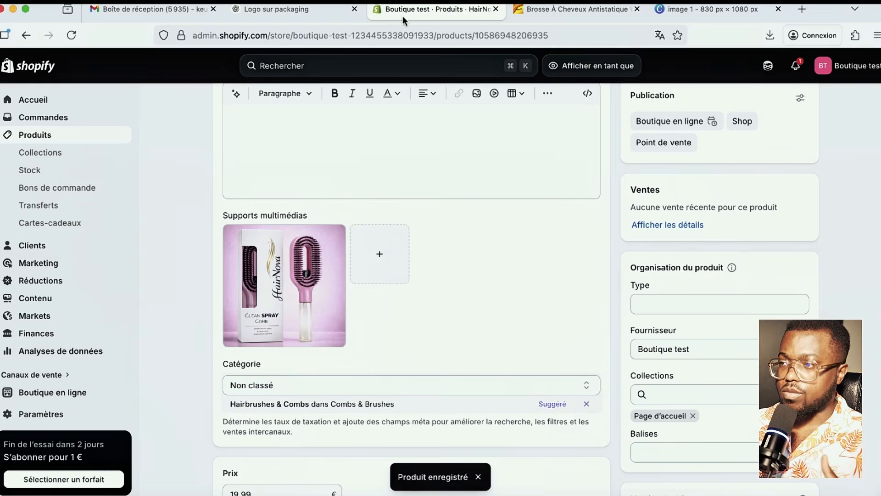
- Attach the review PNG from Téléchargements showing a woman holding the pink brush to a ChatGPT message
mouse_move(538, 4)
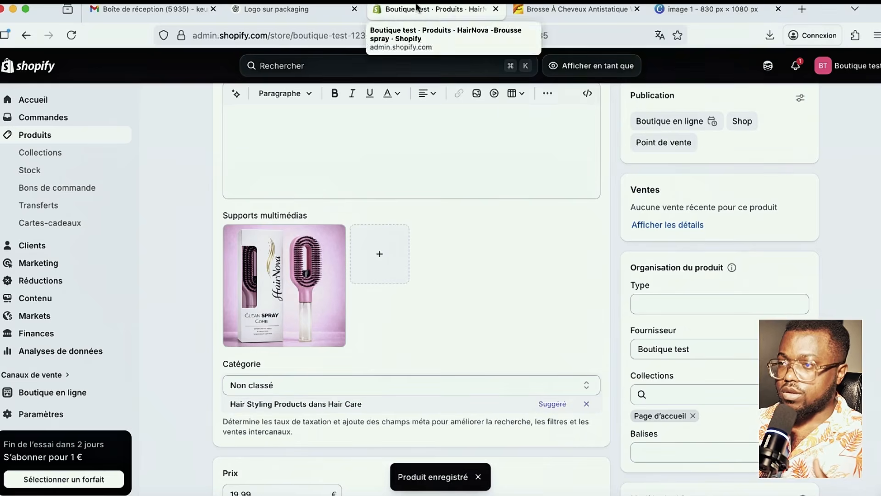
left_click(290, 9)
scroll(501, 285, "down", 1)
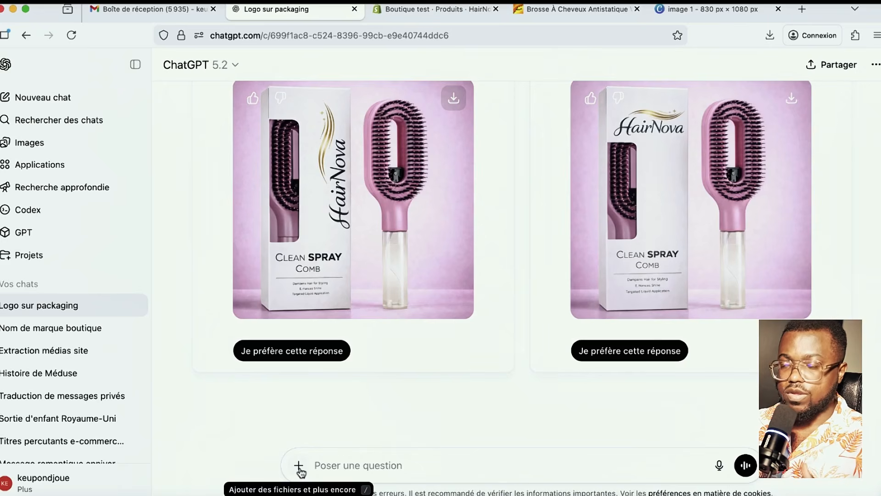
left_click(299, 466)
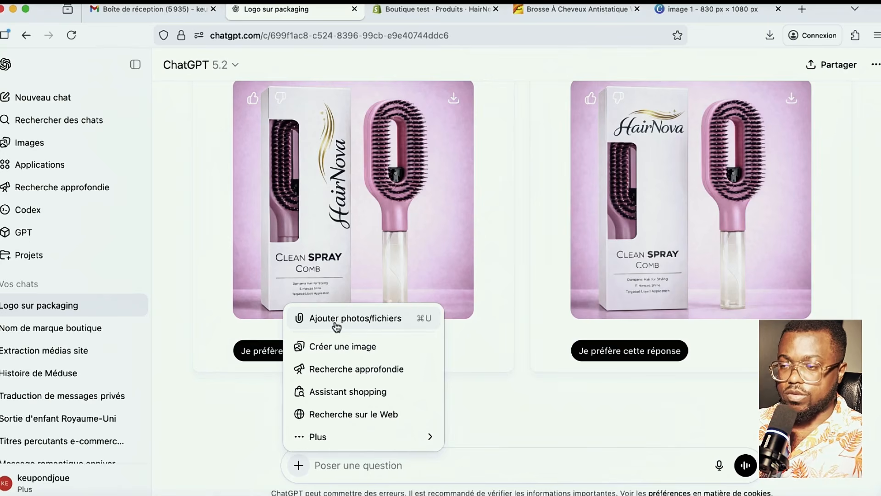
left_click(342, 321)
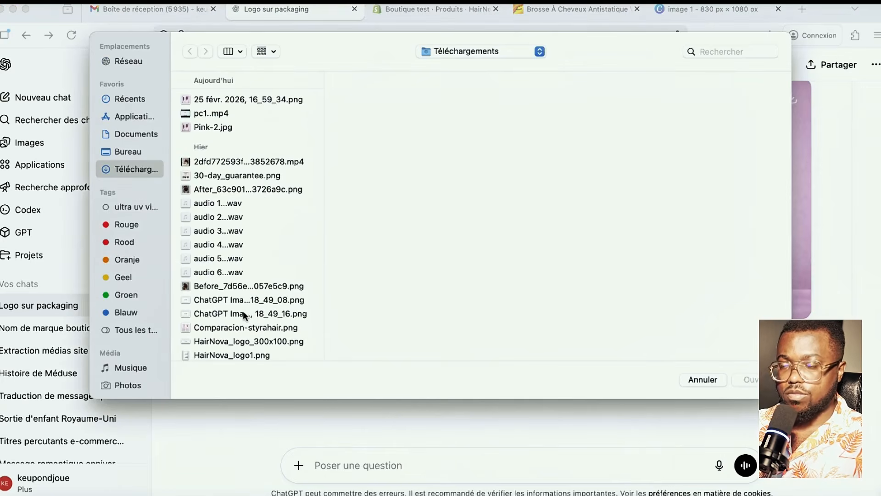
left_click(217, 299)
scroll(218, 298, "down", 5)
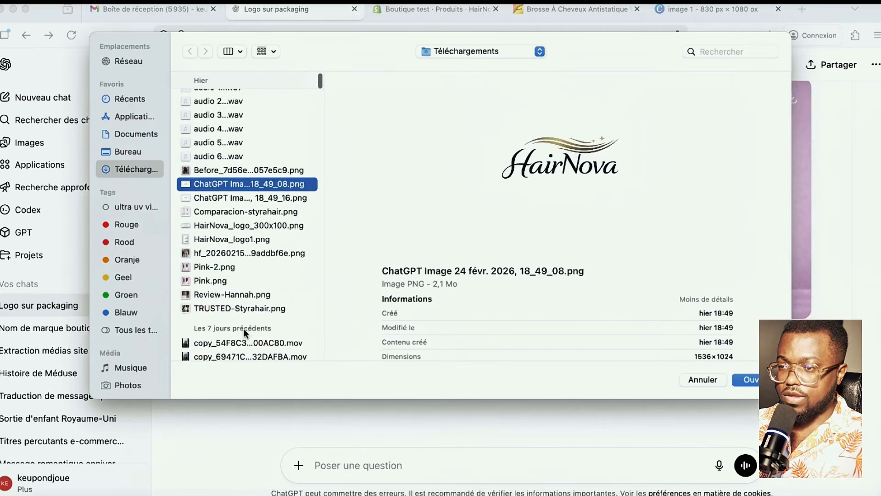
left_click(214, 229)
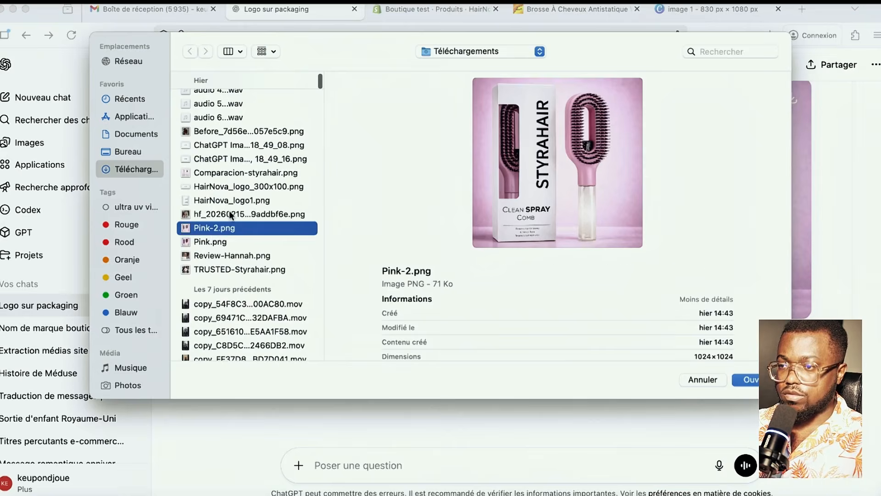
left_click(229, 211)
left_click(225, 253)
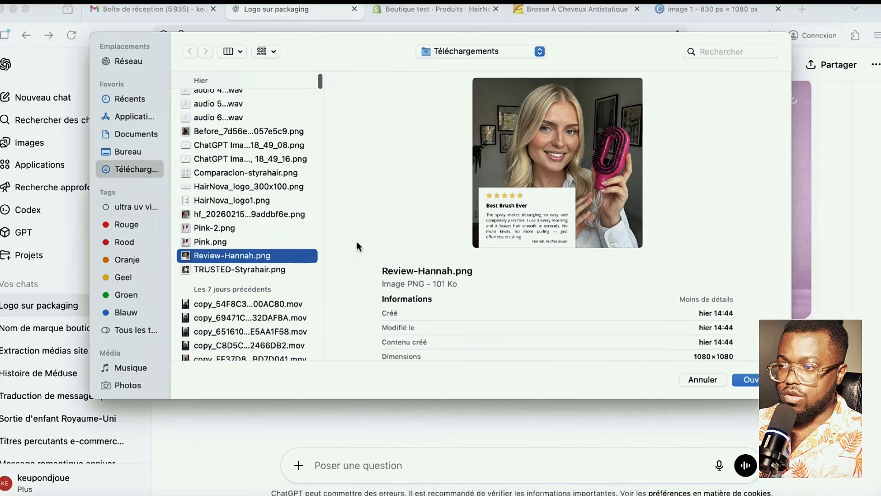
key("Return")
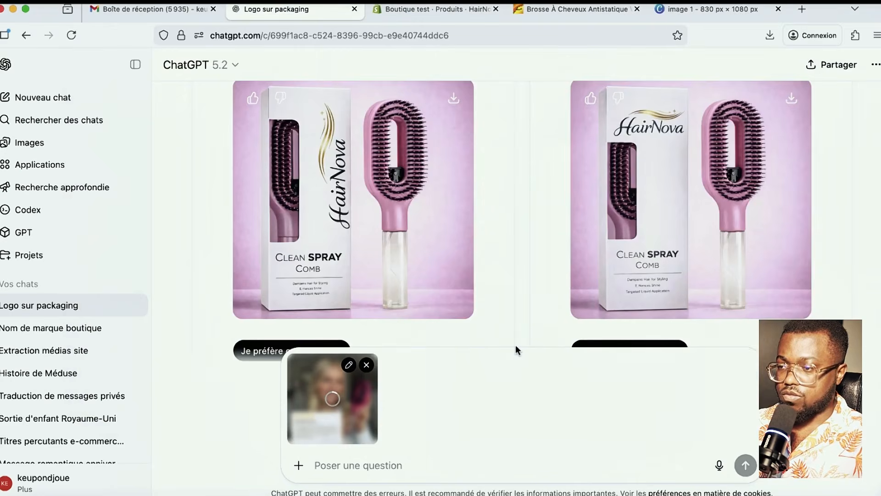
- Ask ChatGPT for a JPG version of the review image with French text and the same person
scroll(516, 345, "down", 10)
type("j'aimerai que")
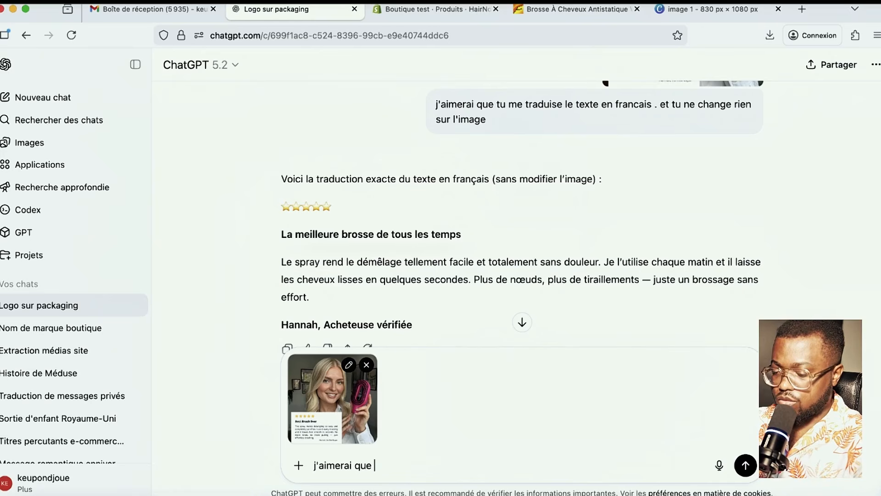
type(" tu me d")
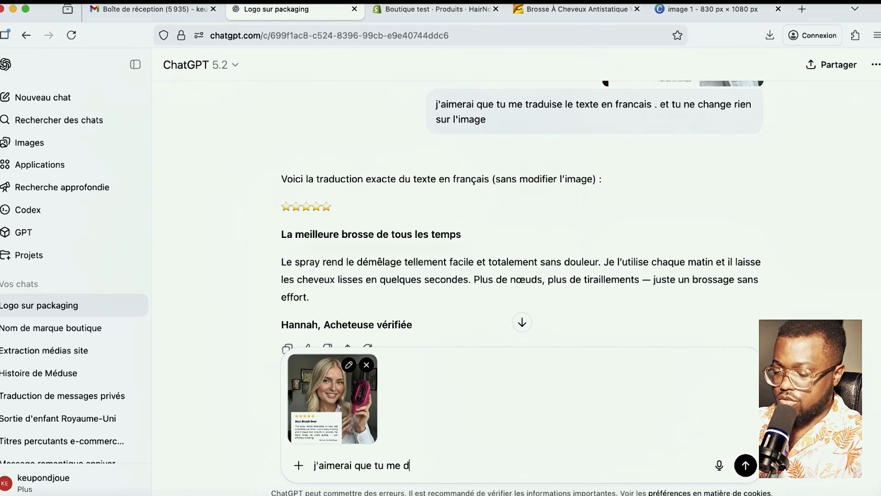
type("onne une autre")
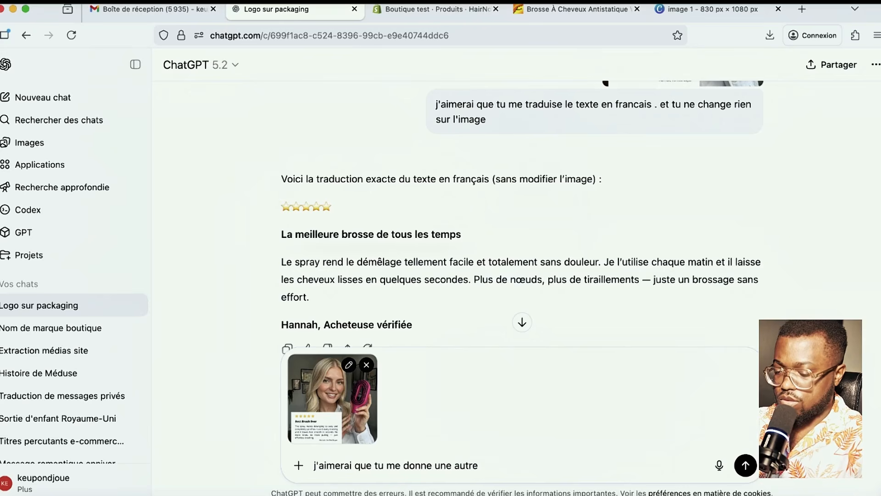
type(" image co")
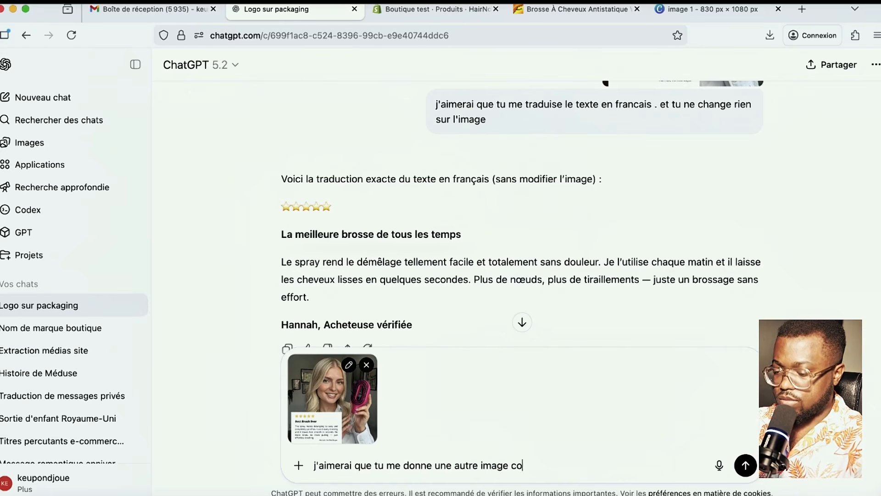
type("mme celle c")
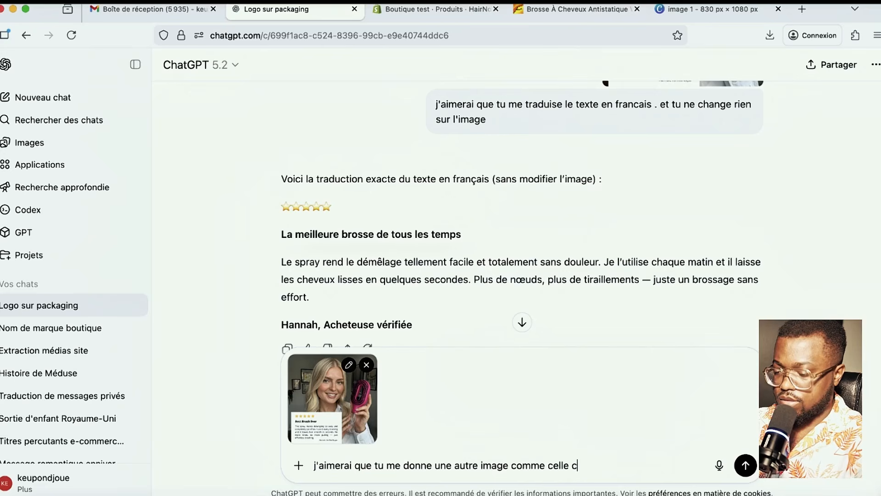
type("i mais avec le text")
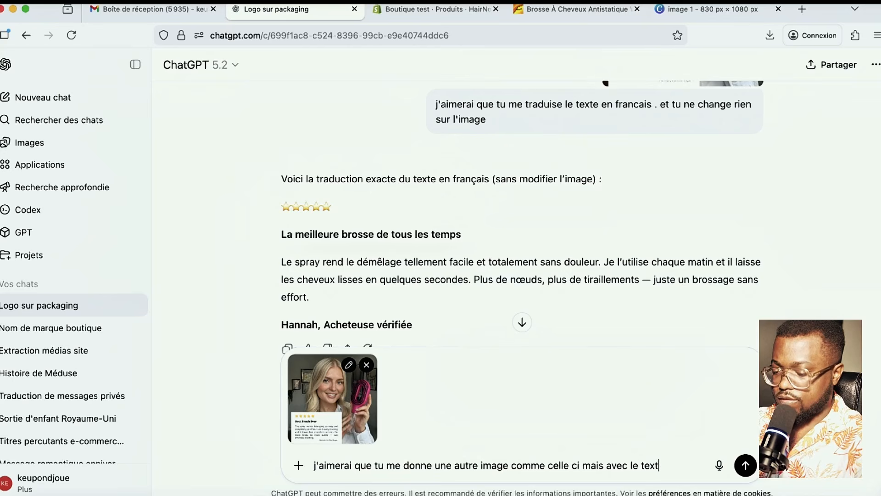
type("e en frac")
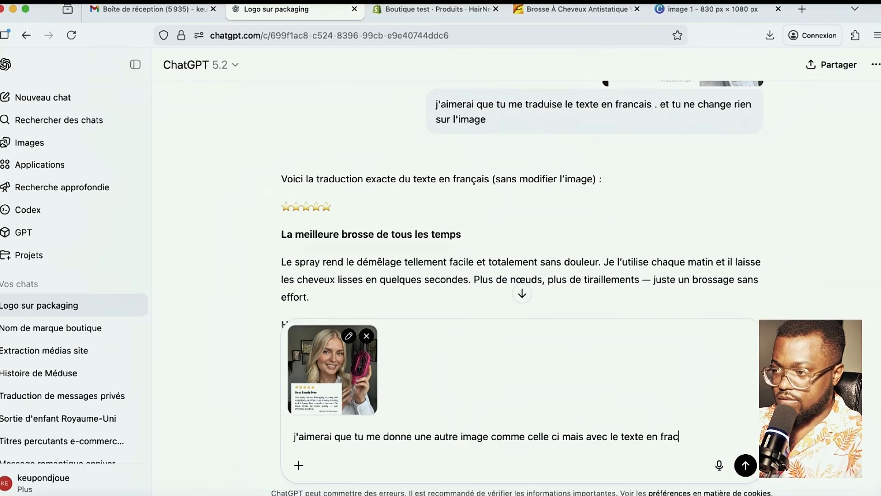
type("aisnncais sans j")
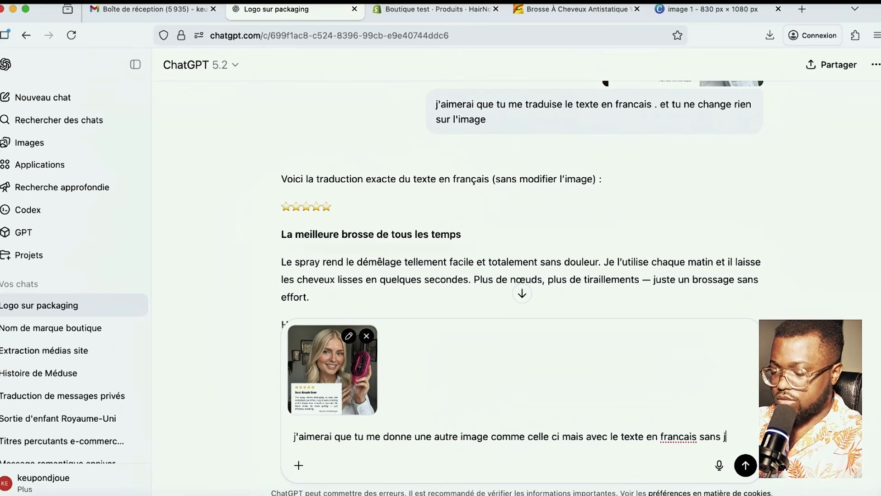
key("BackSpace")
type("changer le perso")
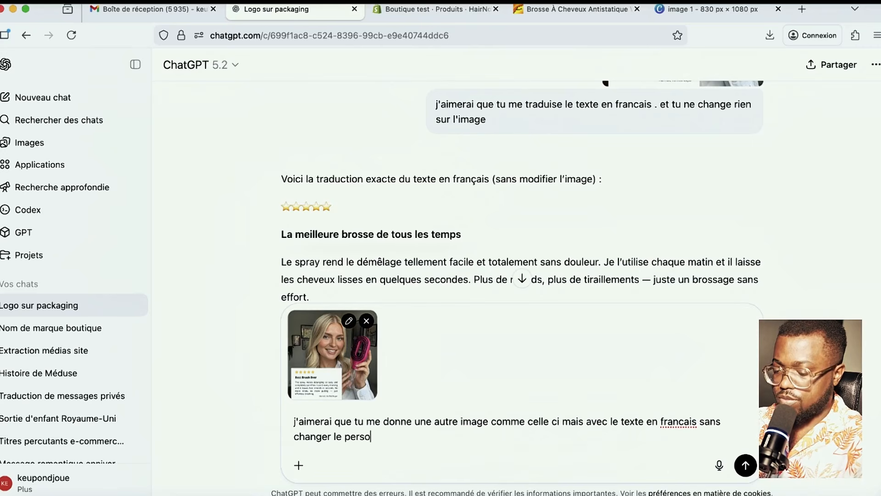
type("nnage")
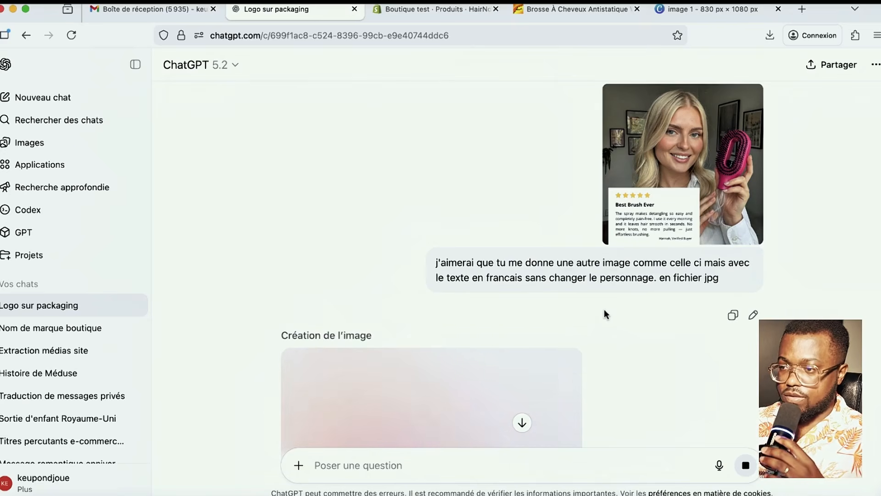
scroll(641, 324, "down", 5)
key("ctrl+Tab")
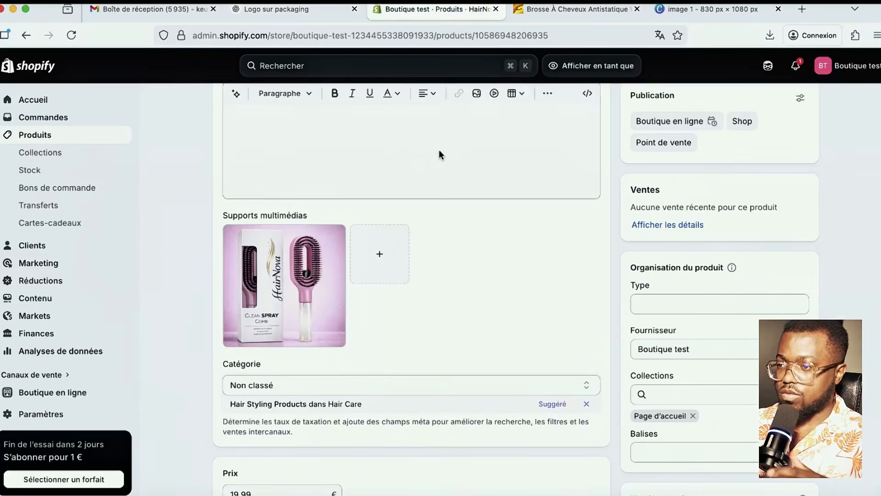
scroll(354, 344, "up", 3)
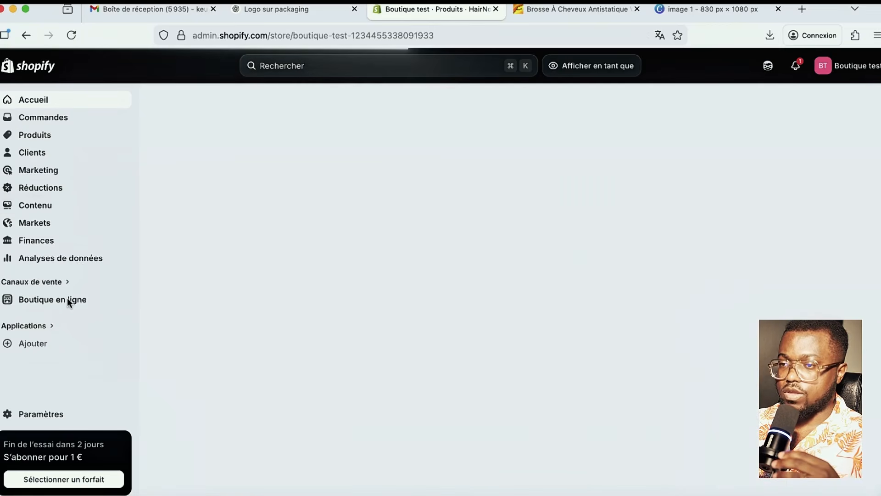
- Open the shrine-theme-2 theme in the editor from Online Store > Themes
left_click(68, 301)
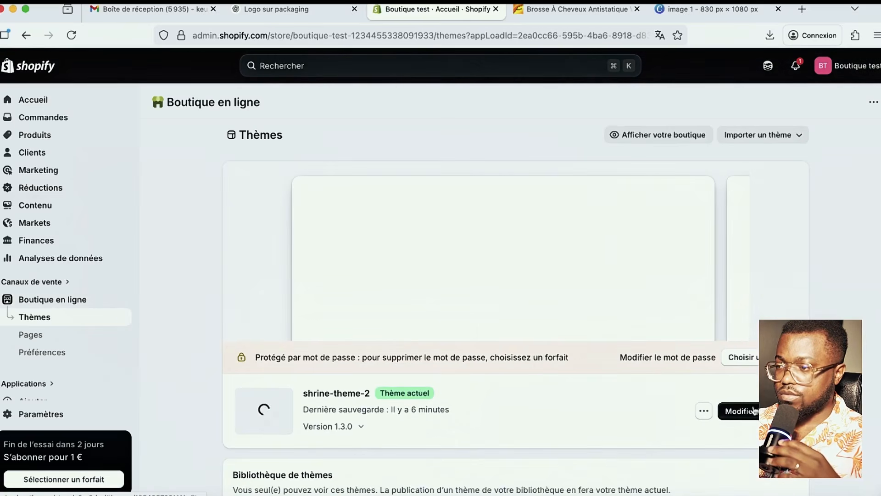
left_click(752, 410)
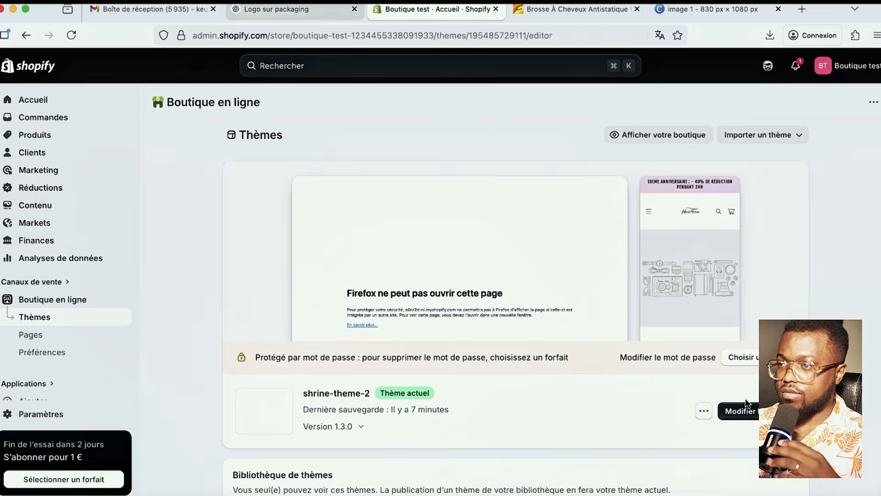
left_click(298, 10)
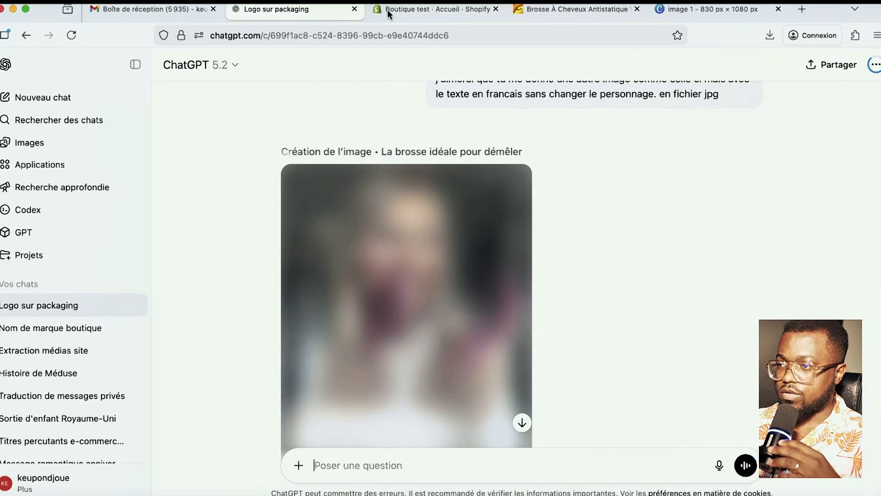
scroll(384, 265, "down", 3)
scroll(385, 265, "up", 1)
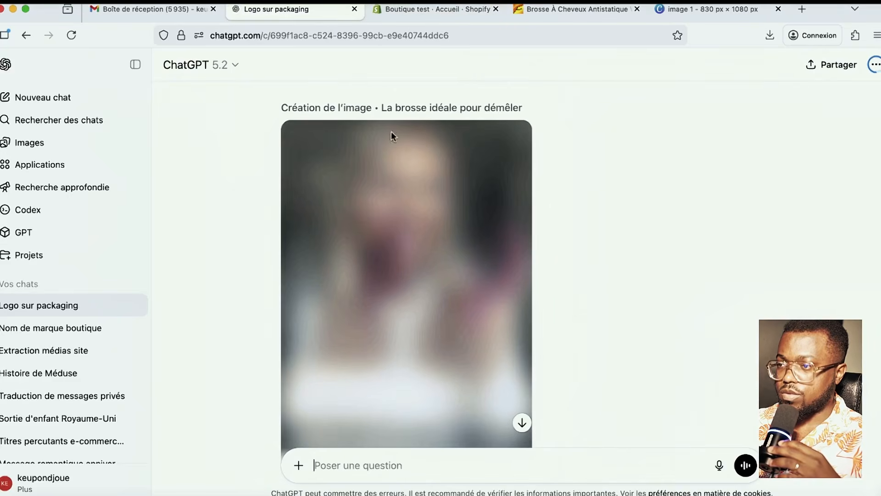
- Switch the editor preview to the Products > hairnobva-product template and look over the page
left_click(416, 10)
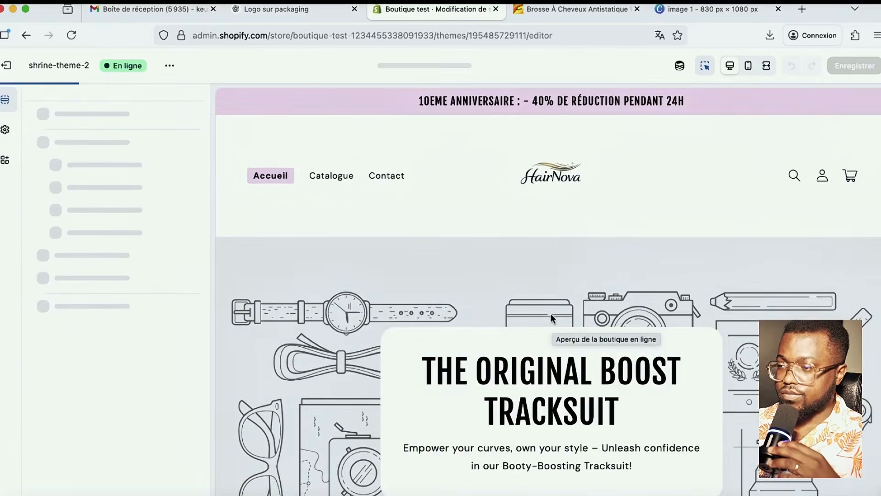
left_click(419, 67)
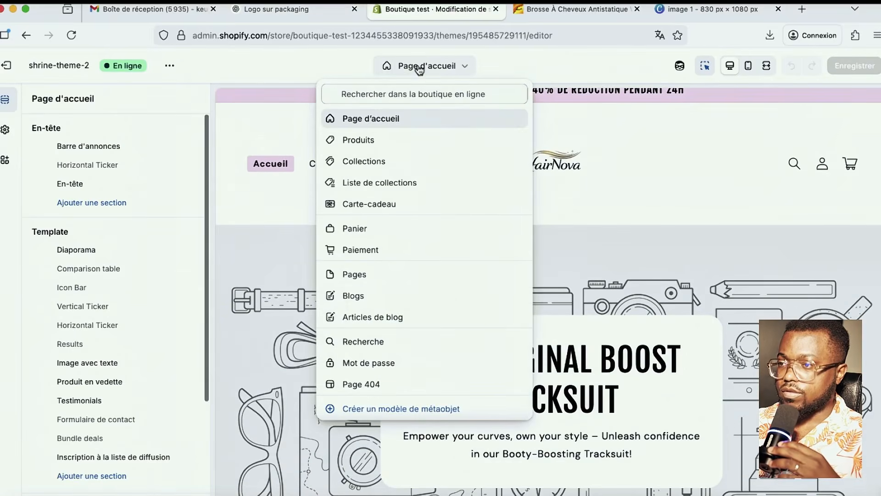
left_click(360, 139)
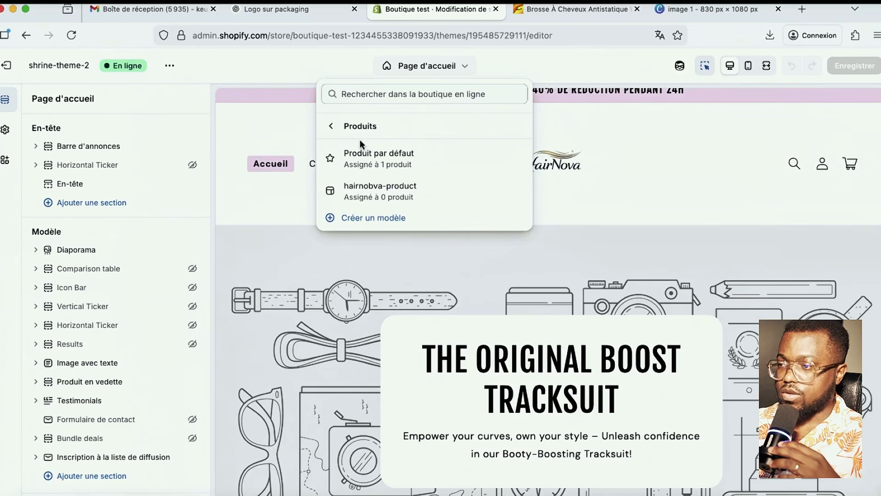
left_click(380, 193)
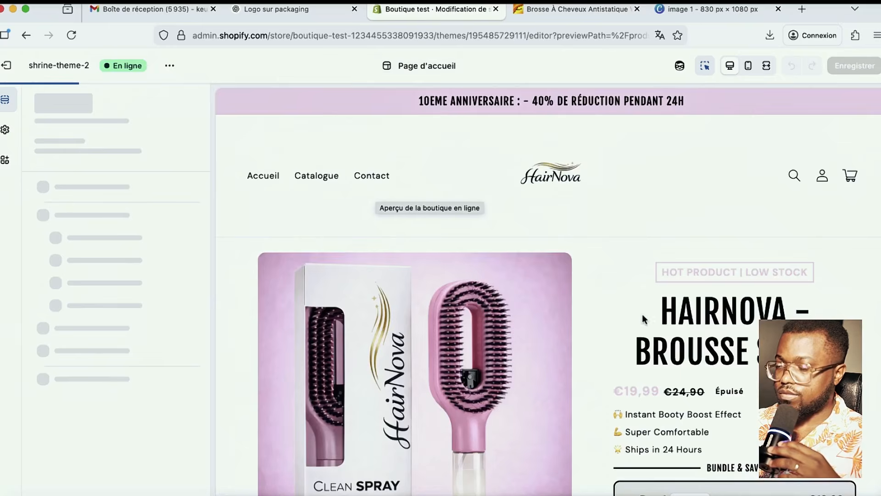
scroll(642, 319, "down", 3)
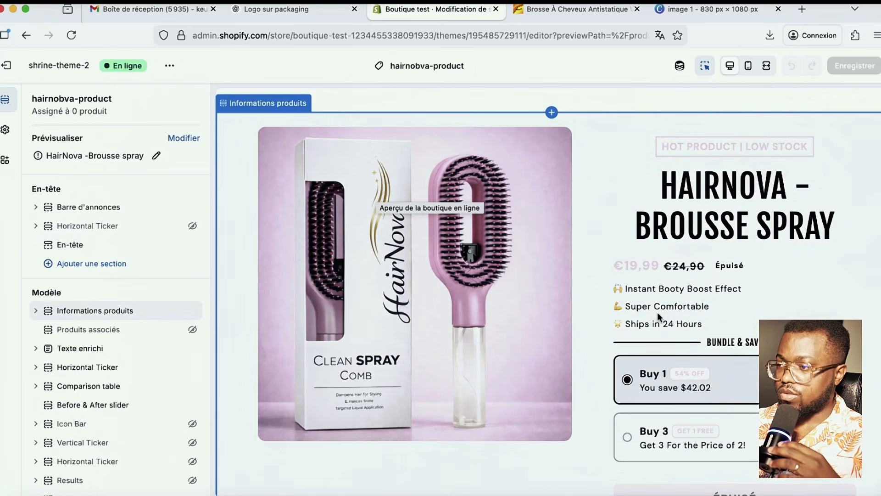
scroll(669, 317, "down", 2)
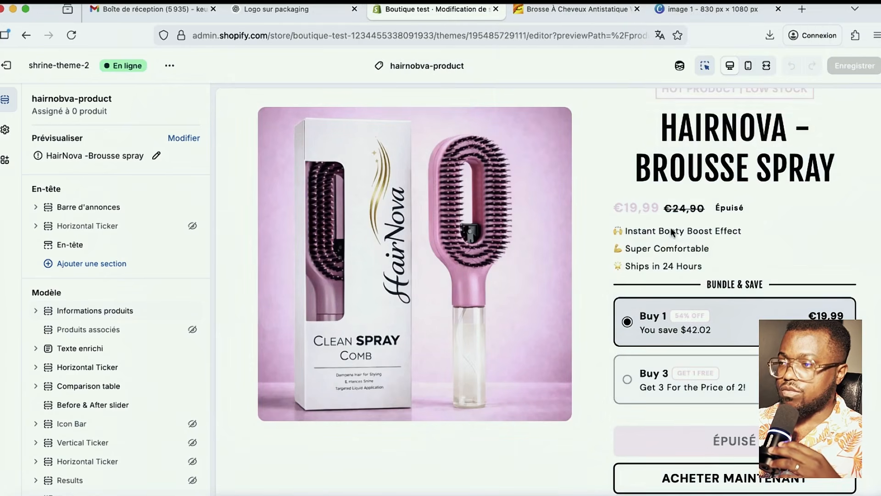
mouse_move(546, 6)
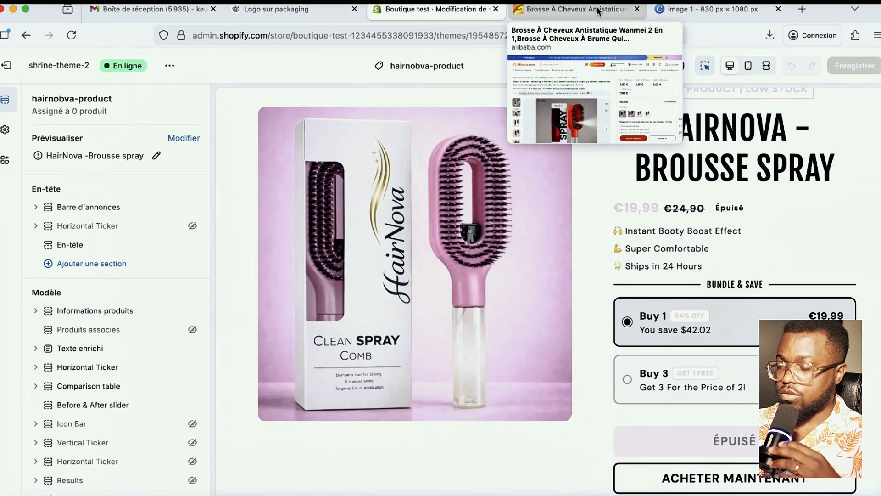
scroll(436, 333, "up", 1)
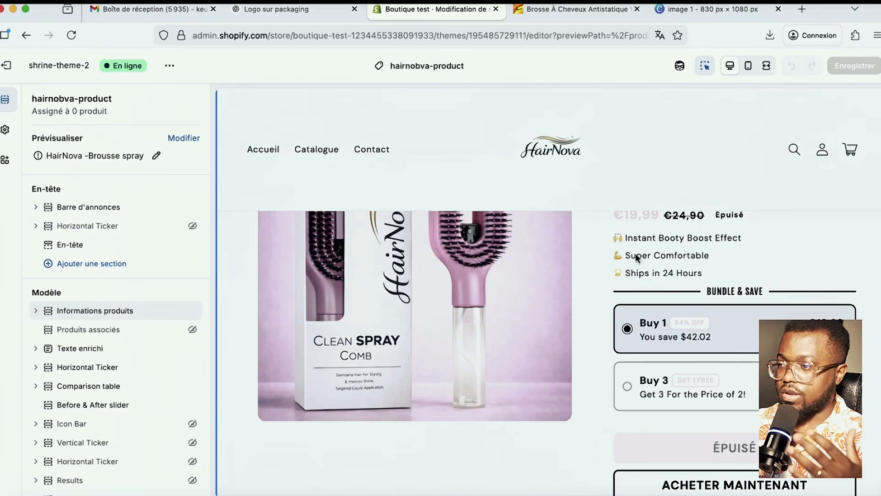
- Download the French review image 'La meilleure brosse de tous les temps' from ChatGPT
left_click(275, 9)
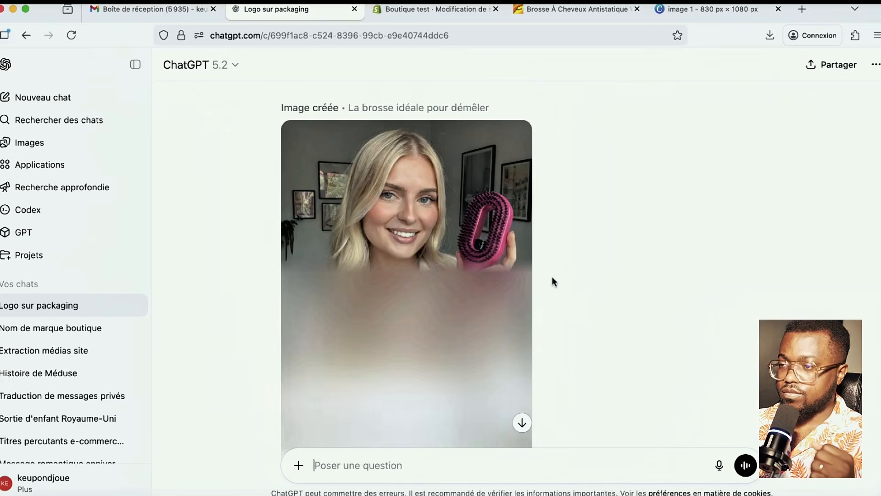
scroll(606, 300, "down", 2)
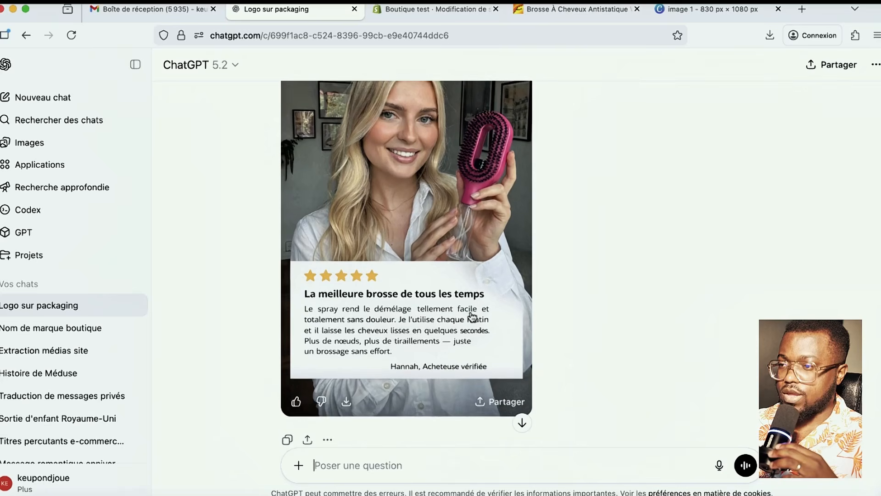
left_click(348, 393)
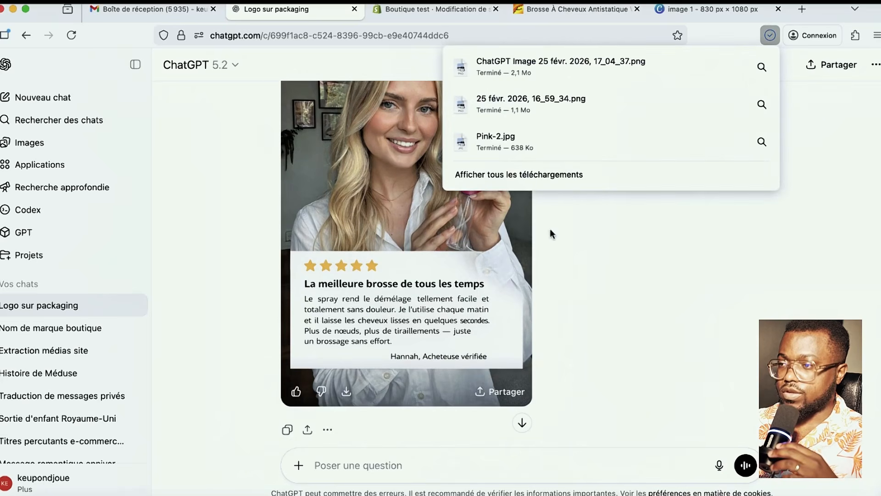
left_click(629, 262)
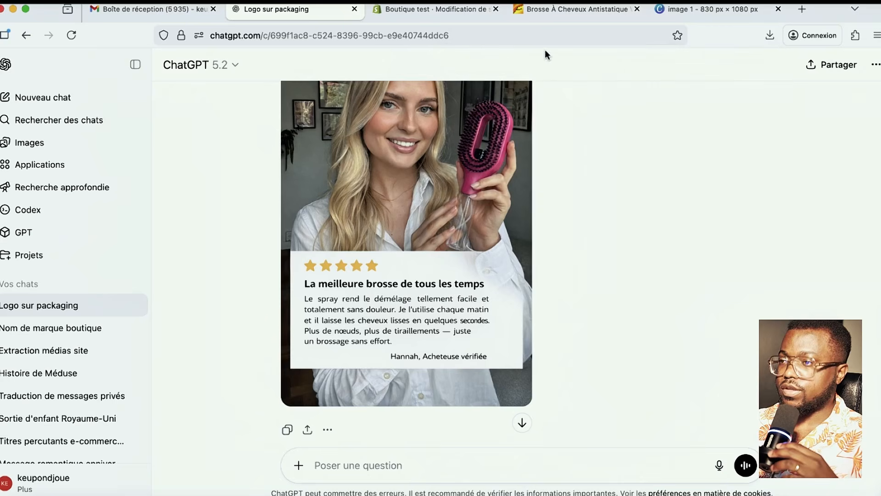
scroll(552, 222, "down", 3)
- Attach the Comparacion-styrahair.png comparison image from Downloads to a new ChatGPT message
left_click(298, 465)
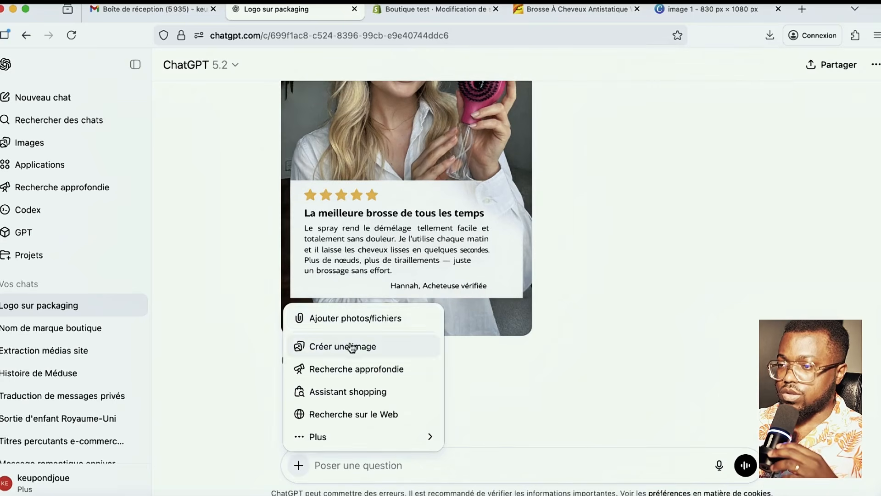
left_click(345, 318)
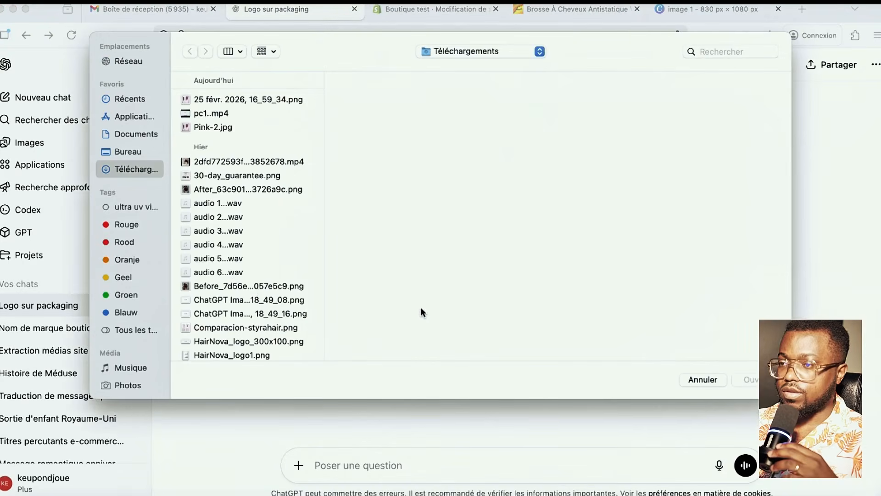
left_click(253, 301)
left_click(270, 340)
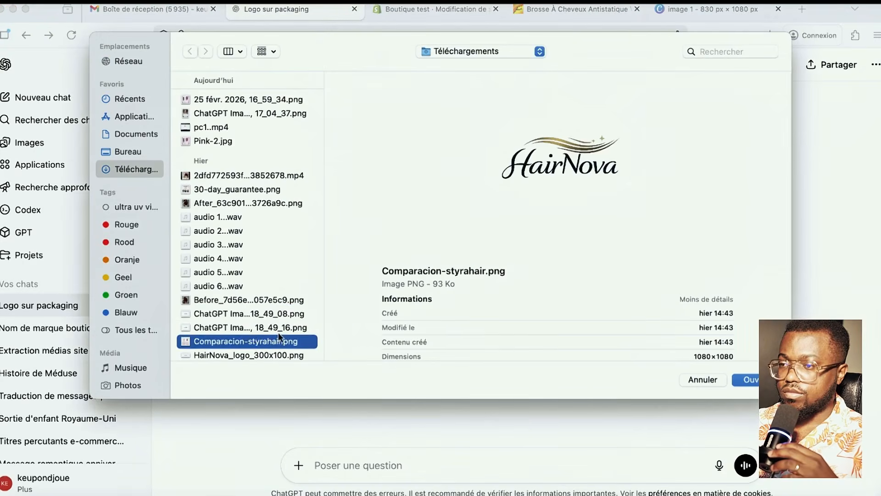
scroll(278, 324, "down", 5)
left_click(752, 379)
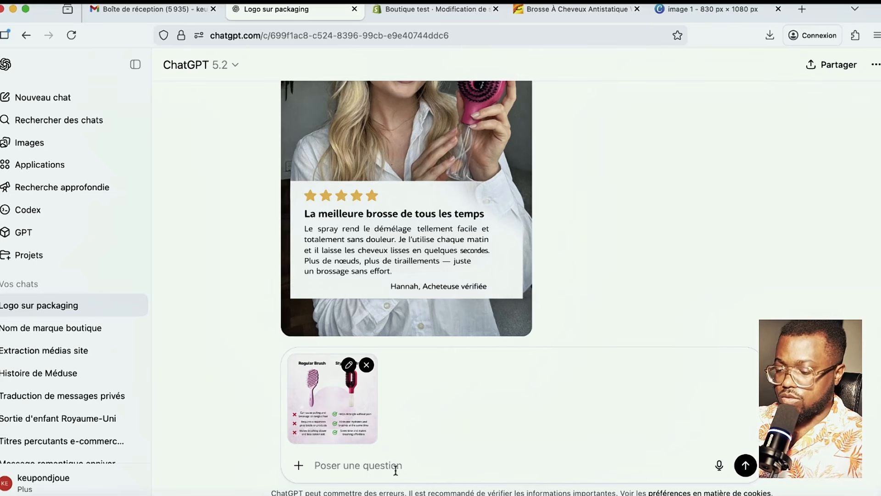
- Reuse the earlier request for a French-text JPG version and send it with the image
type("j")
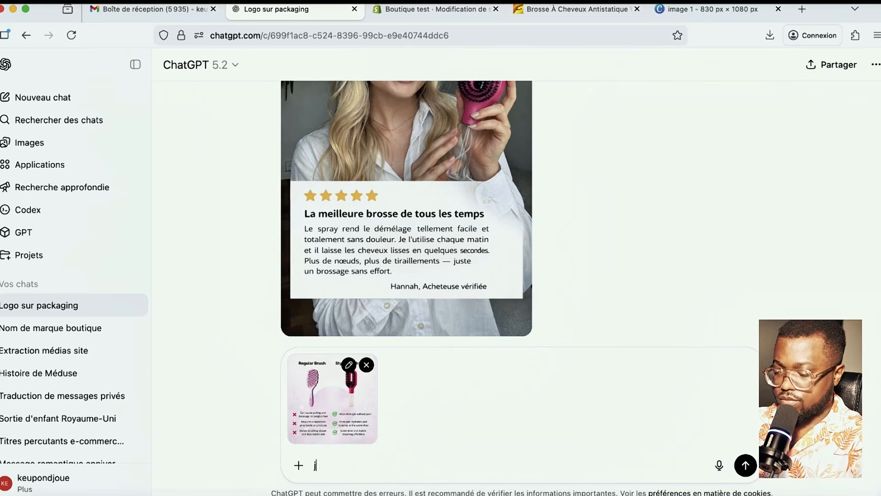
key("BackSpace")
type("j")
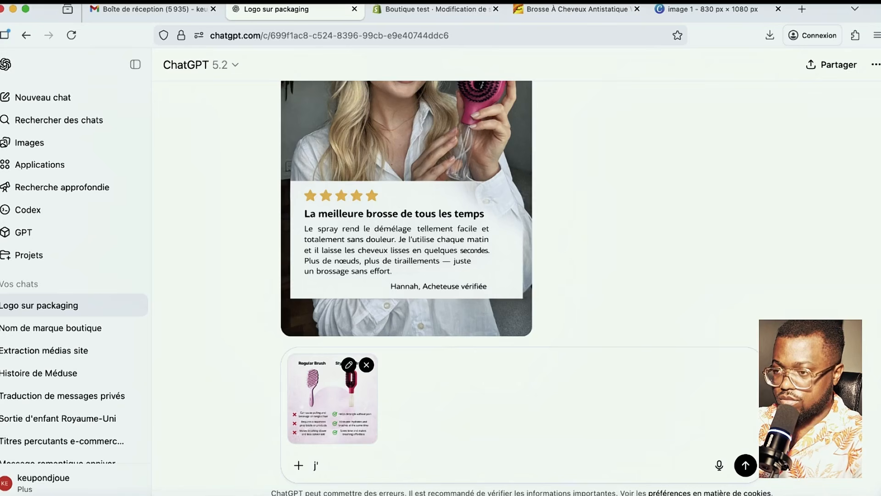
scroll(590, 310, "up", 5)
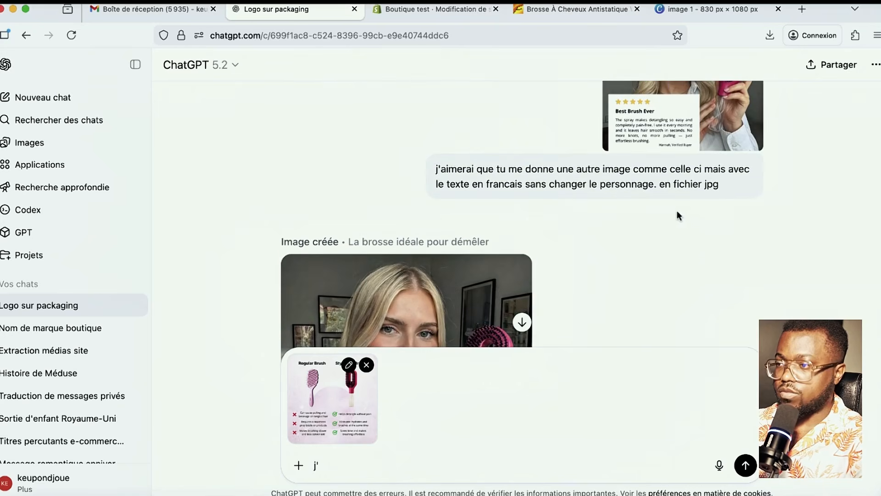
left_click_drag(733, 184, 424, 169)
key("super+c")
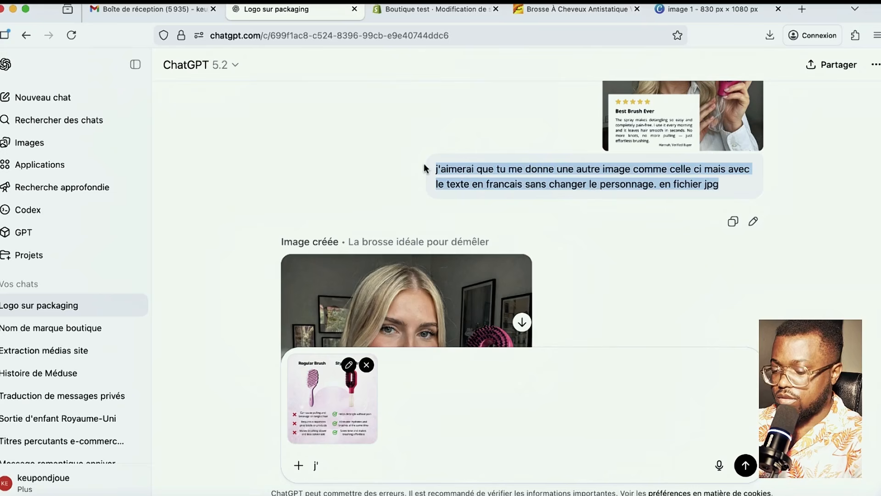
left_click(444, 472)
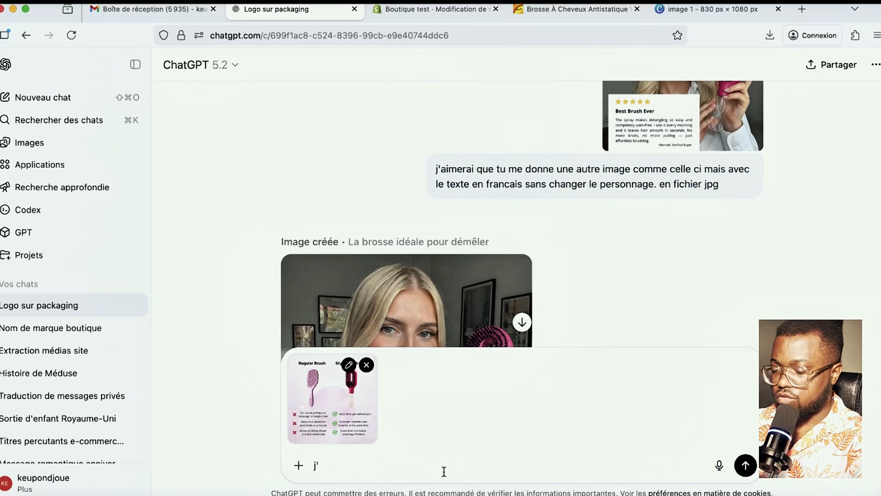
key("super+v")
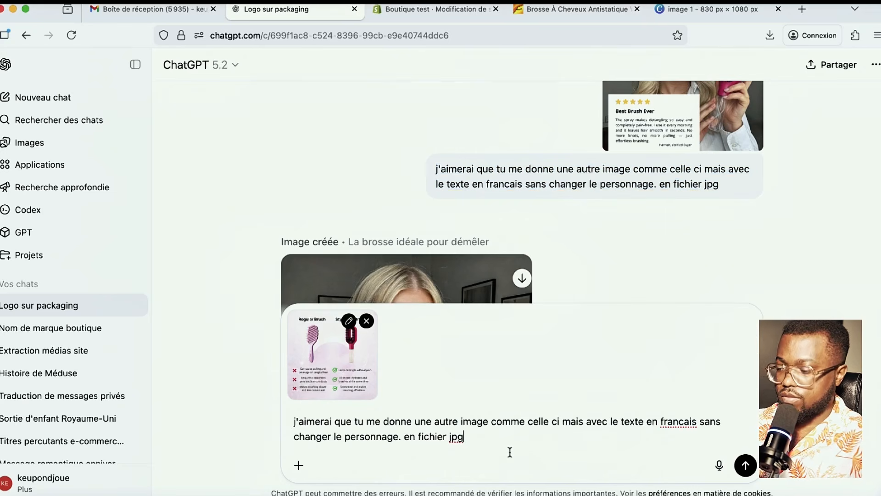
key("Return")
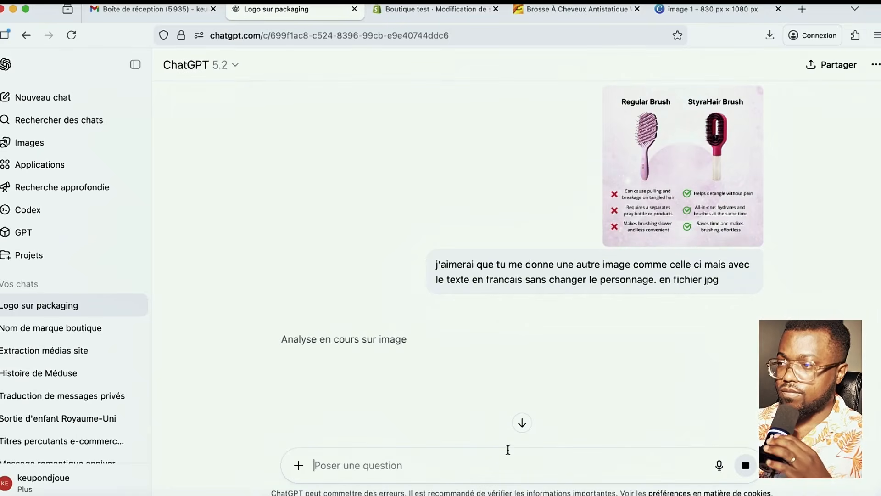
- Open the 'EXPERIENCE THE BOOST' Before & After slider section settings in the theme editor
left_click(440, 10)
scroll(576, 274, "up", 5)
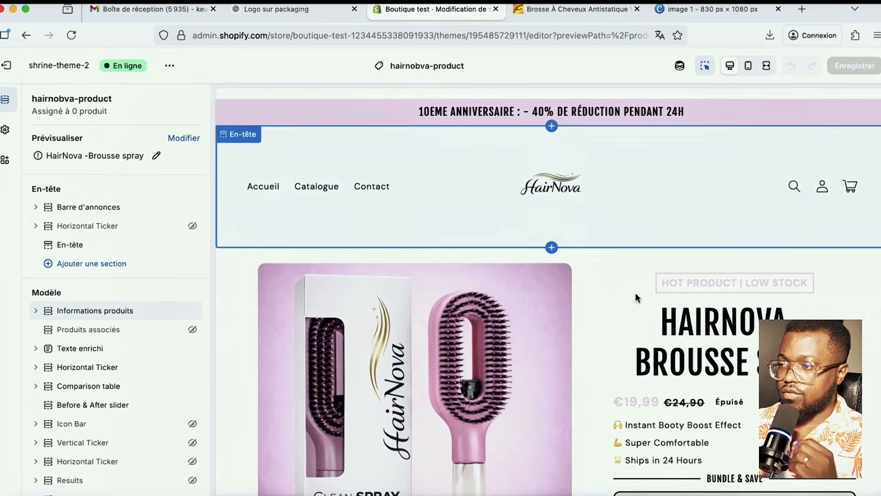
scroll(635, 292, "down", 3)
scroll(636, 293, "up", 3)
scroll(635, 293, "down", 15)
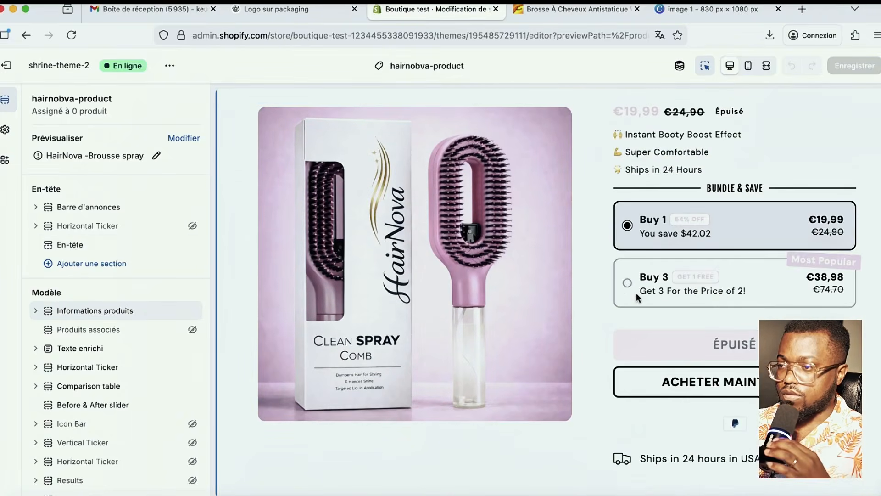
scroll(515, 346, "down", 8)
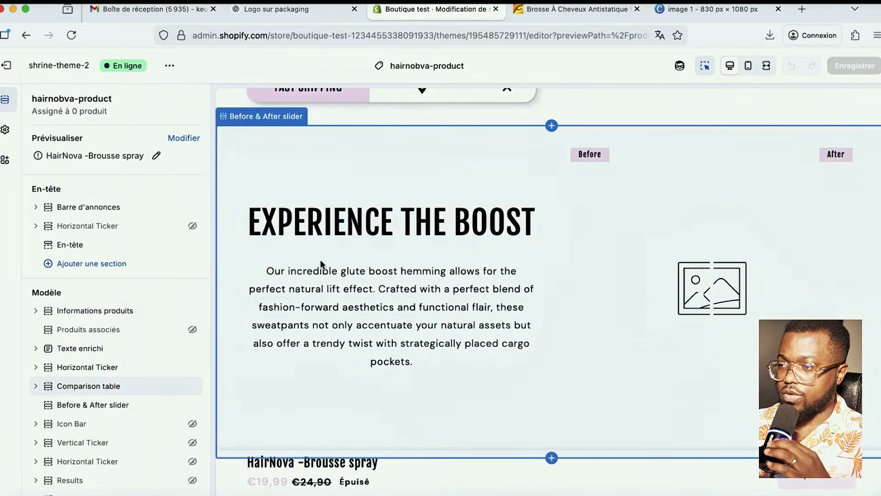
scroll(450, 282, "up", 3)
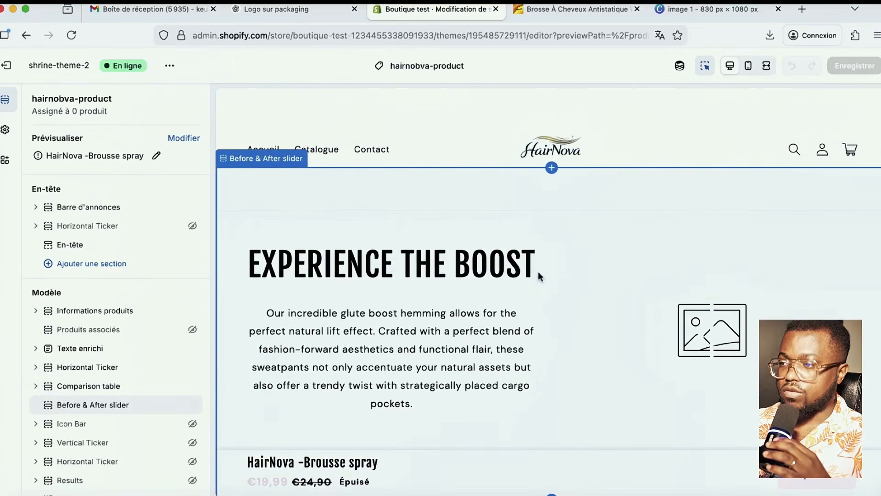
left_click(538, 274)
scroll(502, 284, "down", 4)
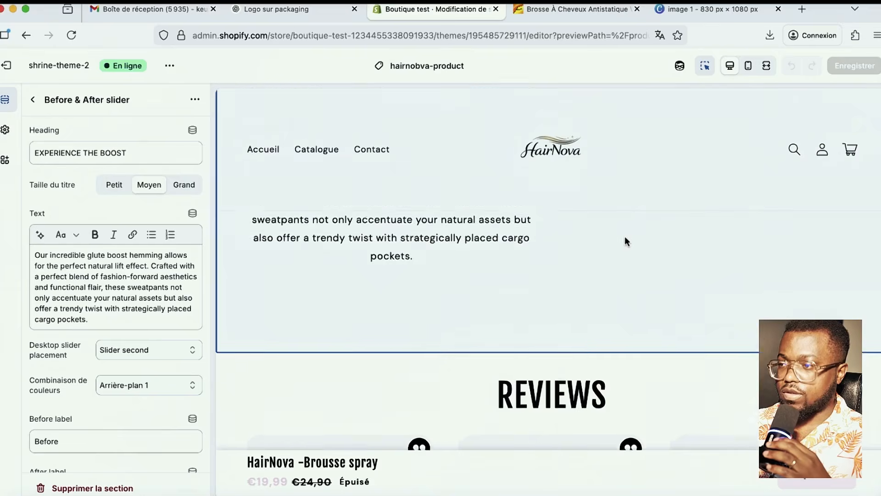
scroll(631, 257, "up", 4)
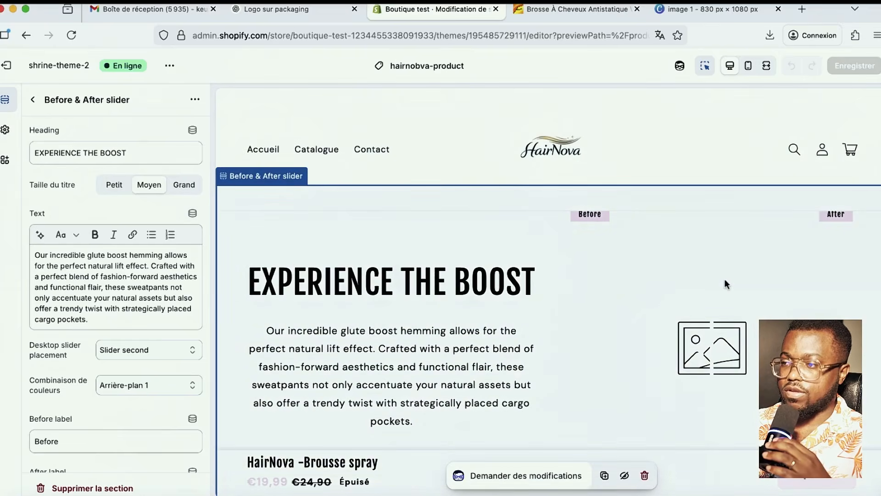
scroll(175, 341, "down", 6)
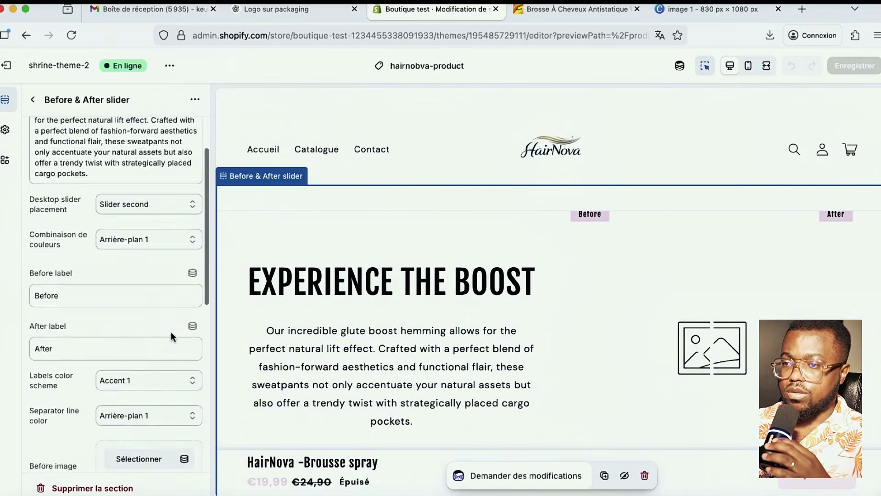
- Upload the downloaded before photo as the slider's Before image
left_click(139, 347)
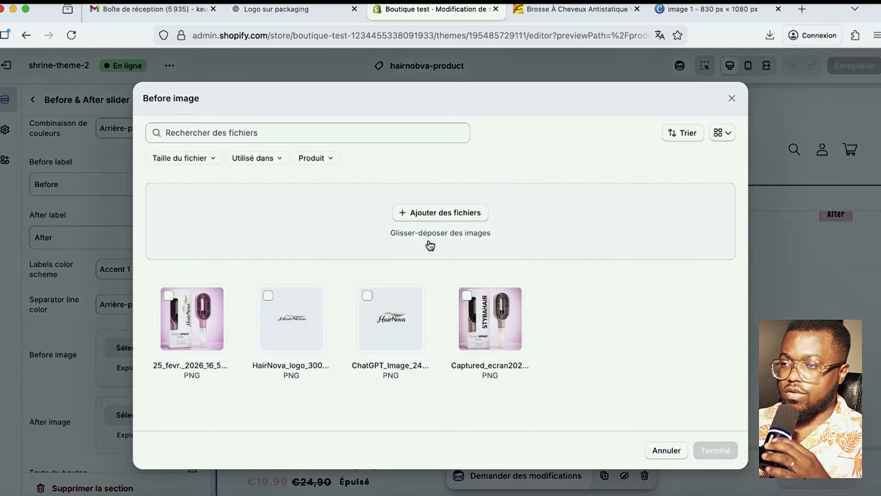
left_click(407, 215)
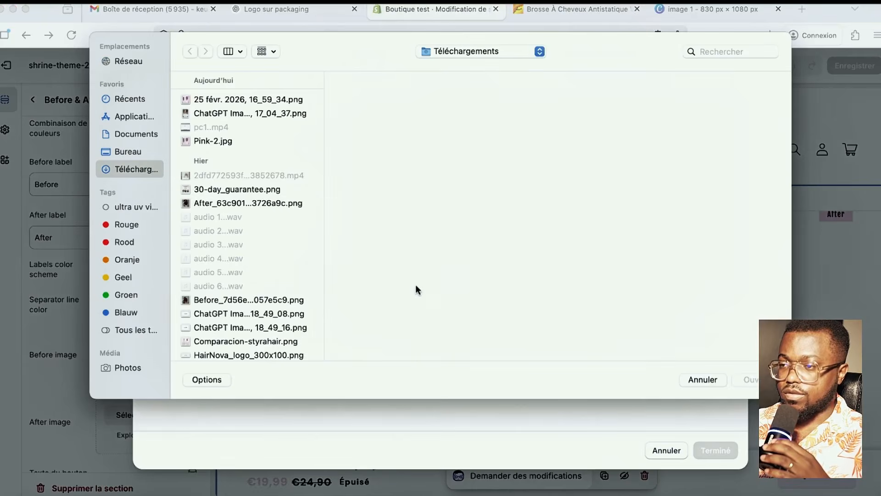
scroll(254, 288, "down", 5)
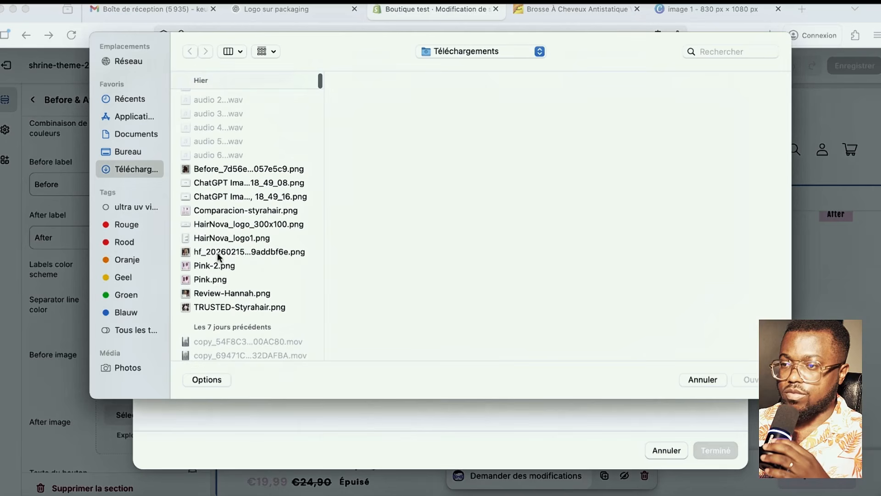
scroll(224, 293, "up", 2)
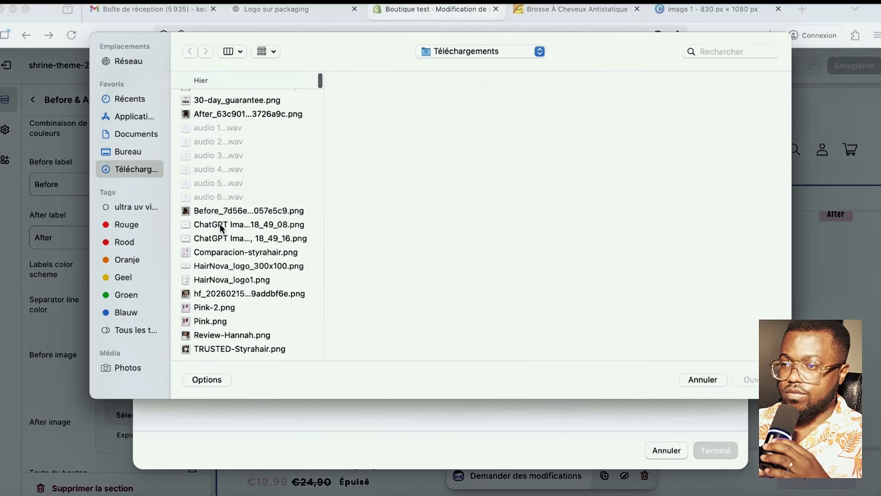
left_click(225, 212)
left_click(754, 379)
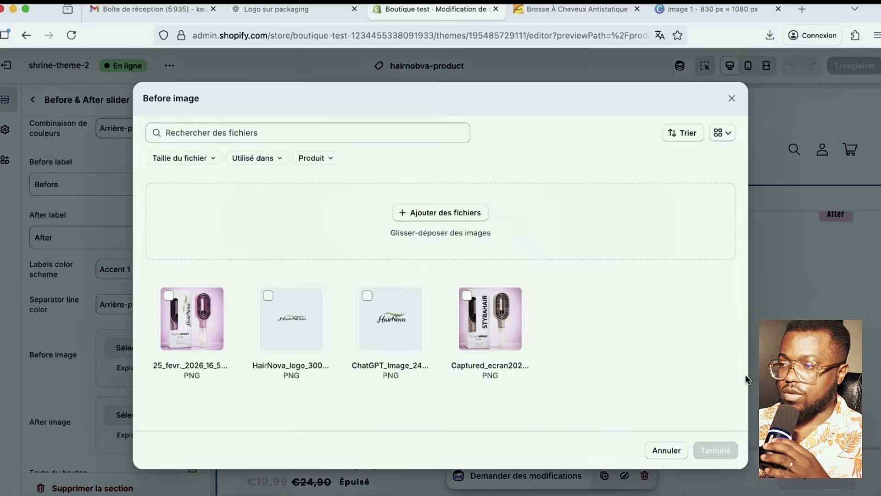
left_click(720, 458)
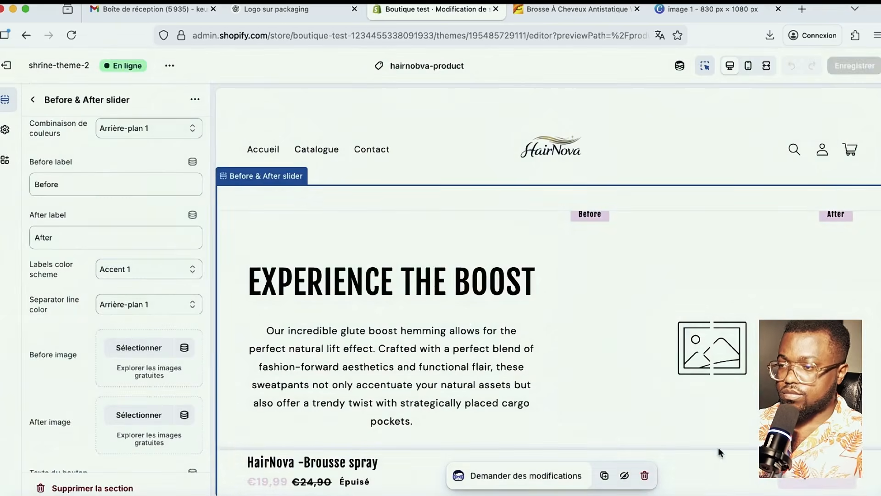
- Upload the downloaded after photo as the slider's After image
scroll(161, 340, "down", 3)
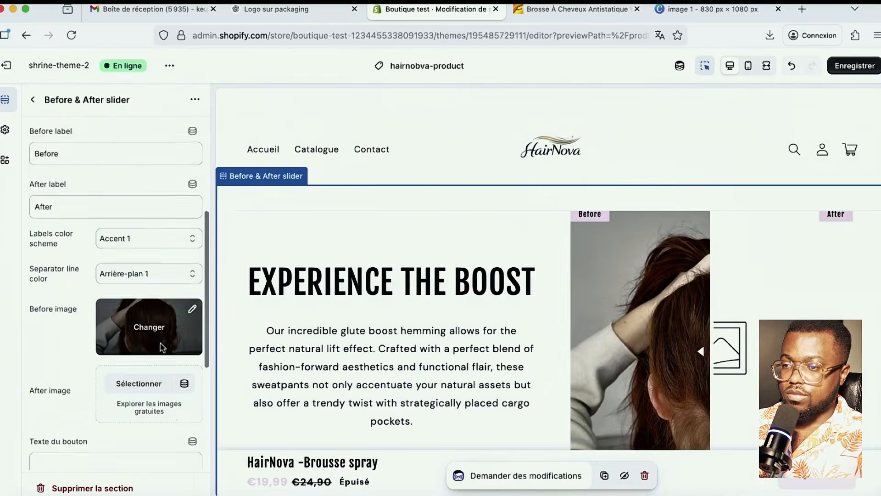
left_click(140, 337)
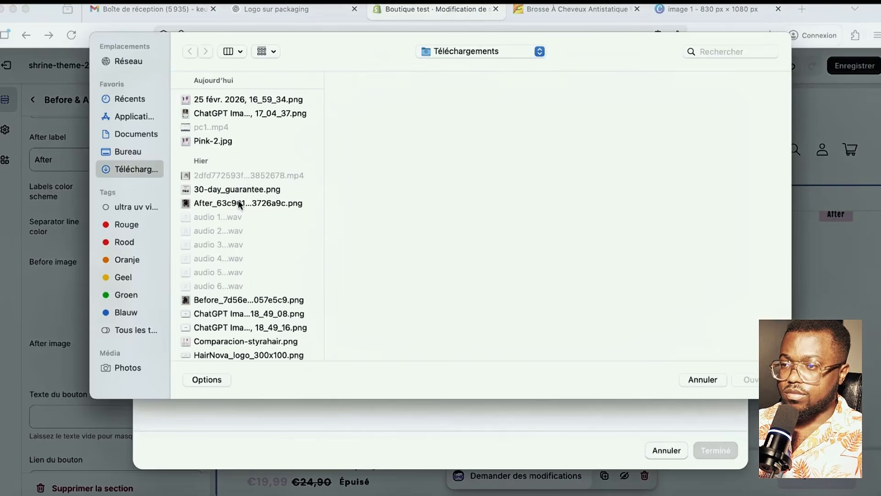
left_click(239, 204)
left_click(755, 379)
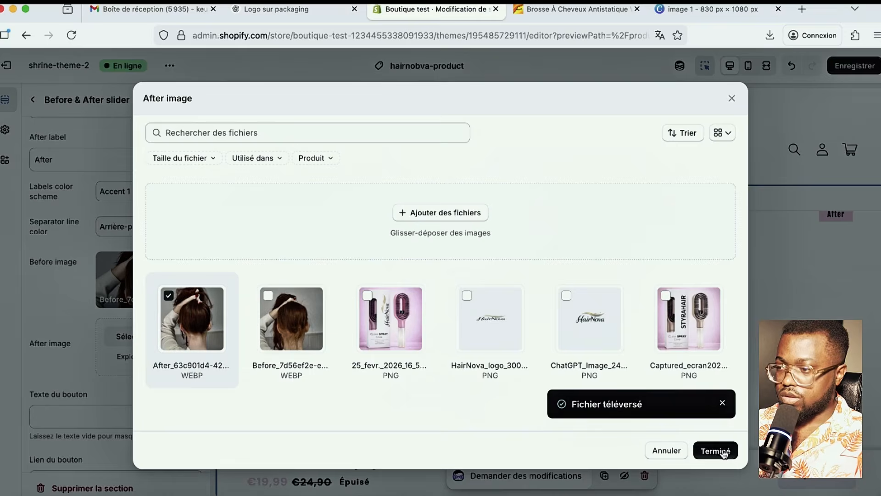
left_click(723, 451)
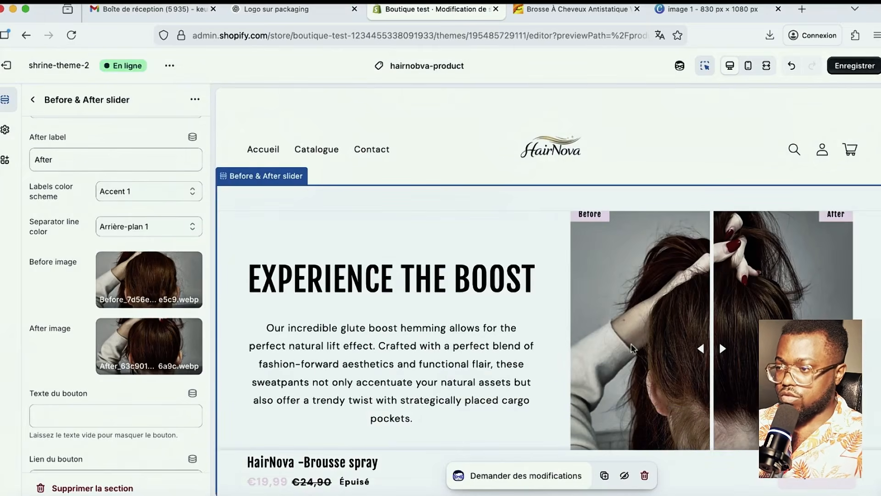
scroll(615, 326, "down", 2)
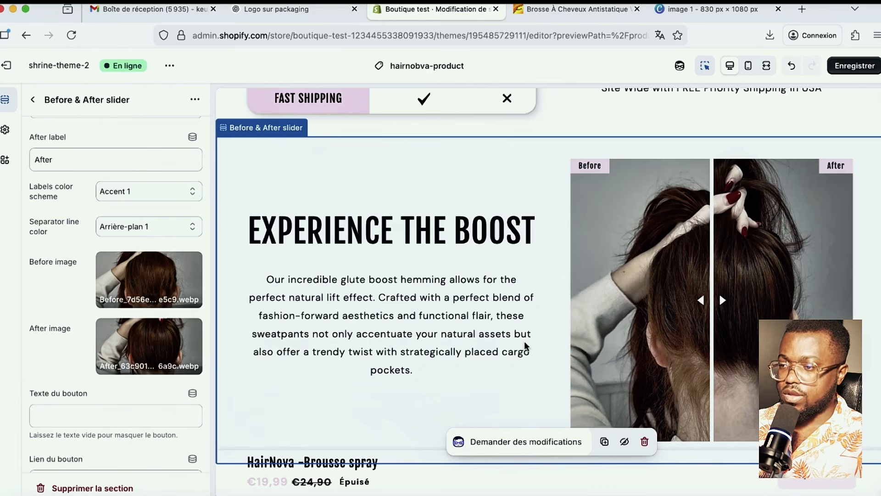
scroll(376, 328, "down", 2)
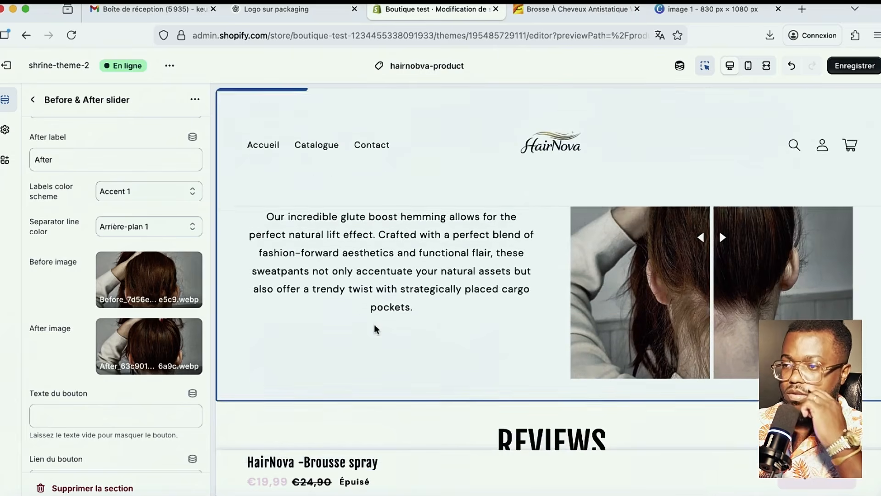
scroll(381, 325, "up", 4)
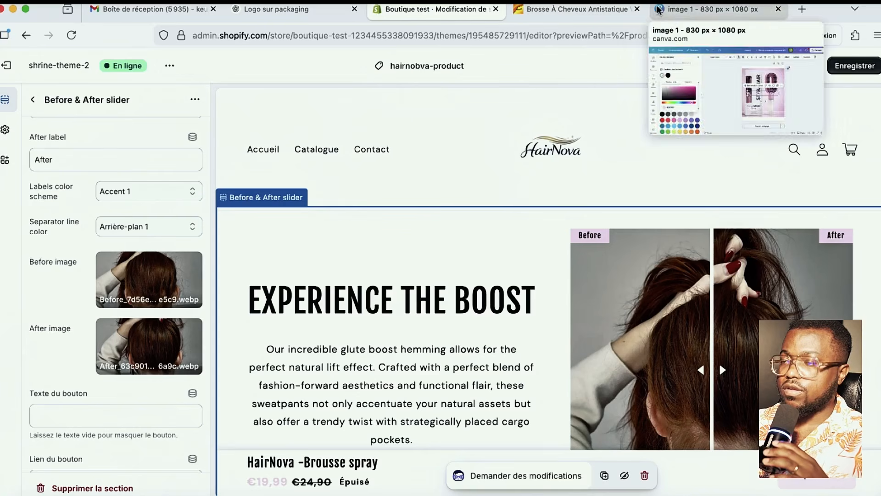
left_click(294, 10)
scroll(441, 243, "down", 5)
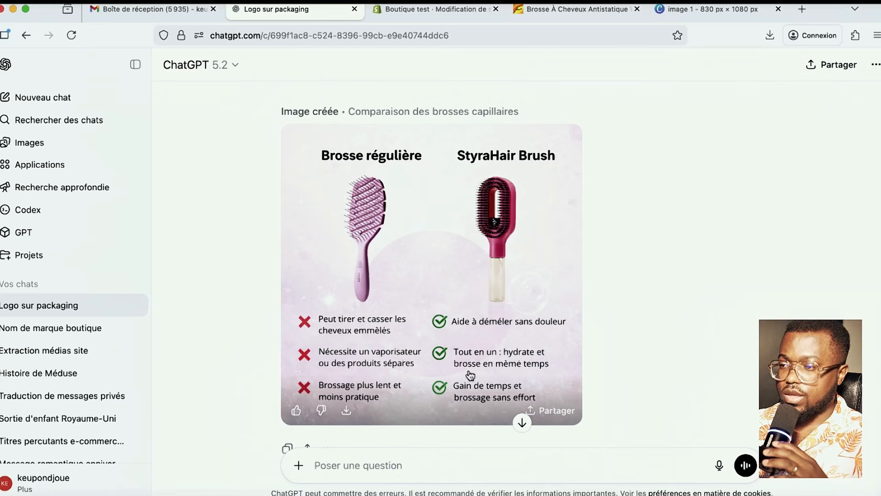
- Download the French comparison image, then ask ChatGPT for the brush's four main advantages
left_click(353, 412)
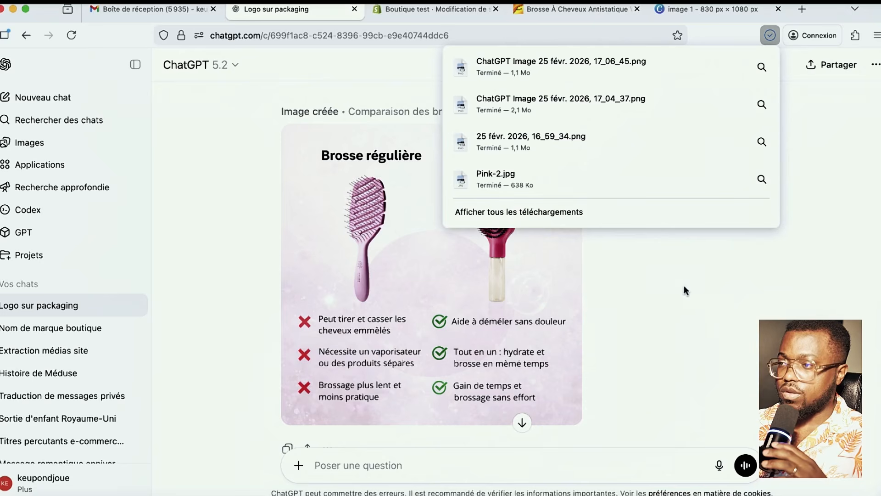
left_click(731, 294)
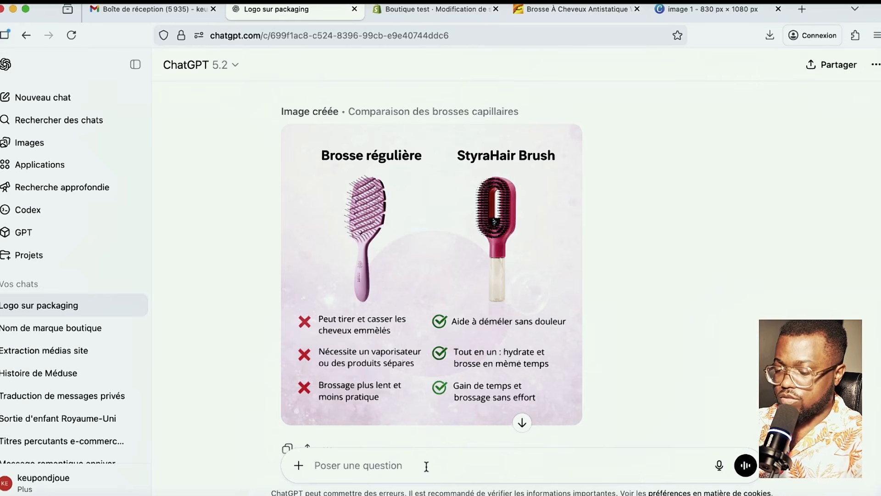
type("donne moi des 4 avantages principales de cette prousse")
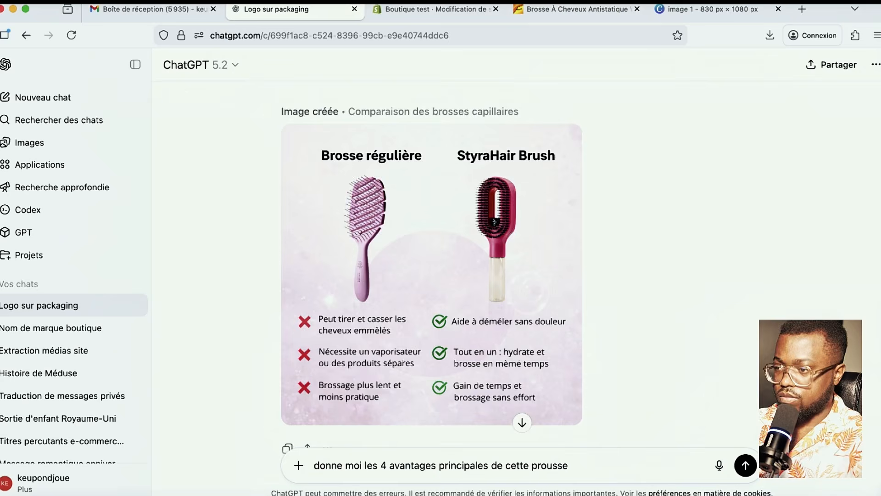
key("Return")
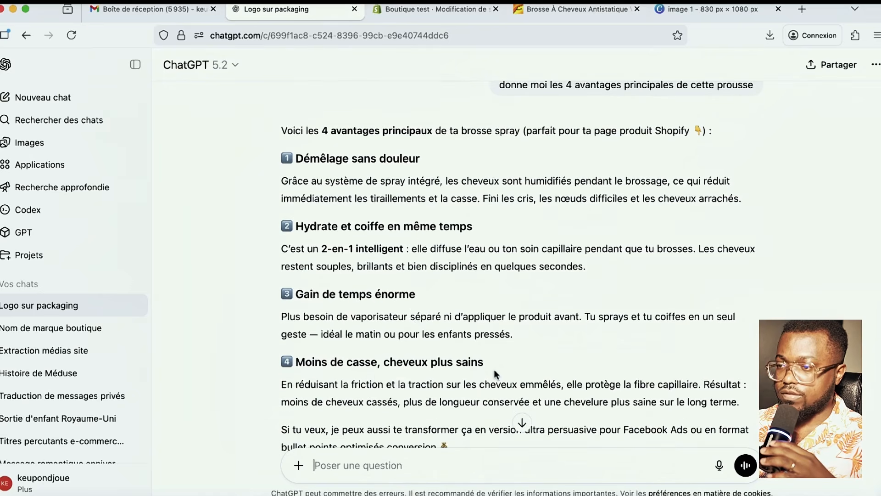
left_click_drag(484, 226, 297, 224)
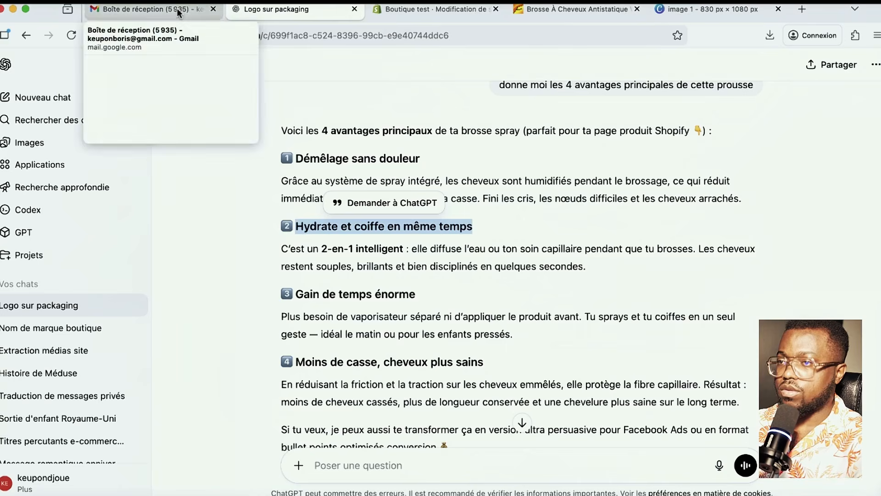
- Browse the product information blocks in the theme editor and open the Emoji benefits block
left_click(427, 10)
scroll(606, 235, "up", 20)
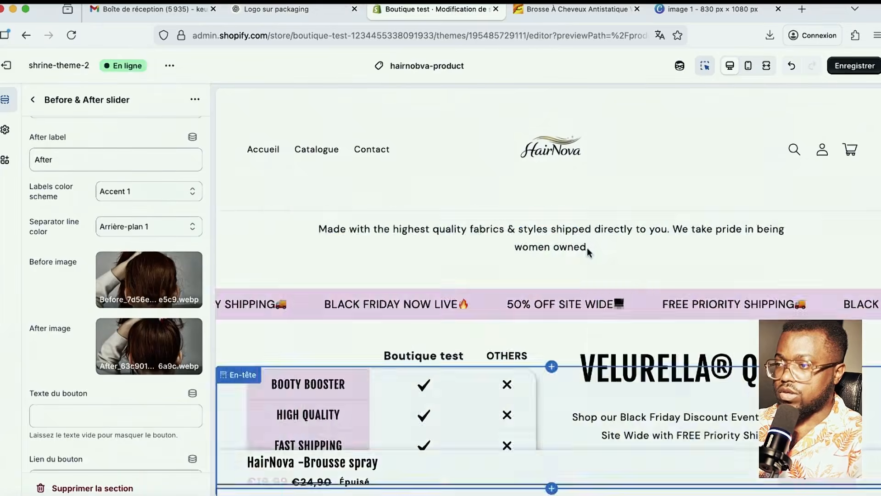
scroll(692, 339, "down", 2)
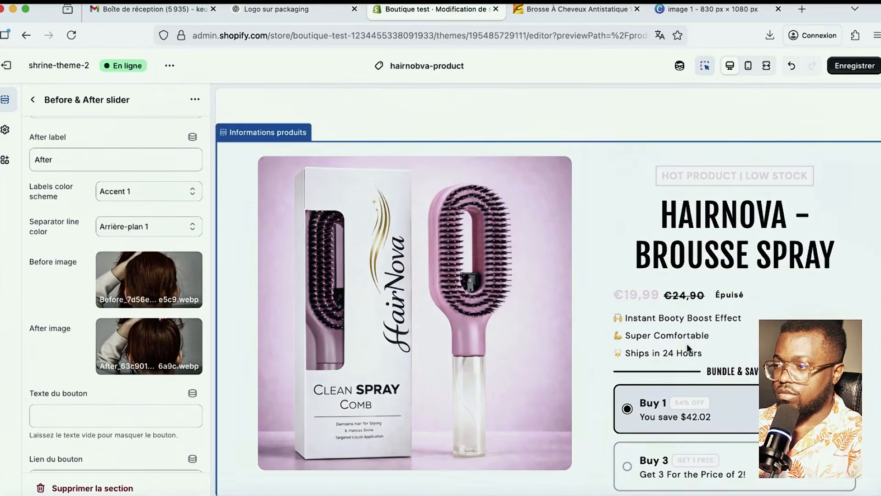
left_click(686, 344)
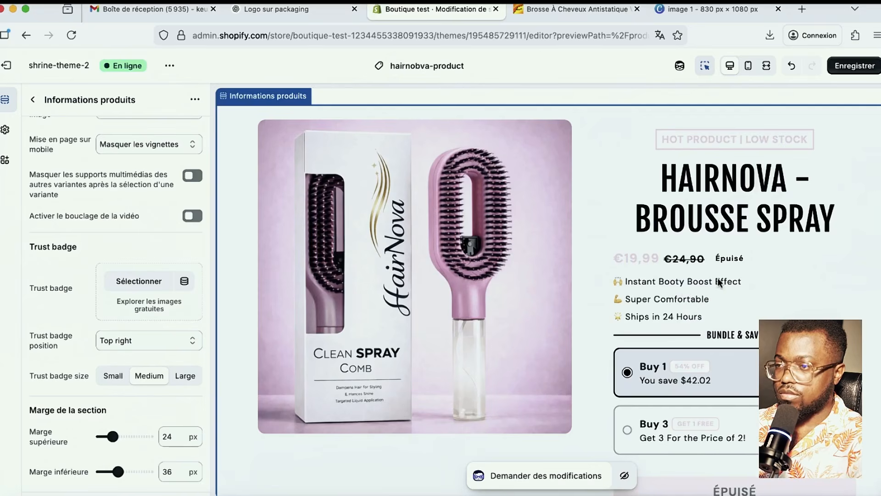
scroll(103, 275, "down", 2)
scroll(103, 275, "up", 8)
scroll(102, 276, "up", 5)
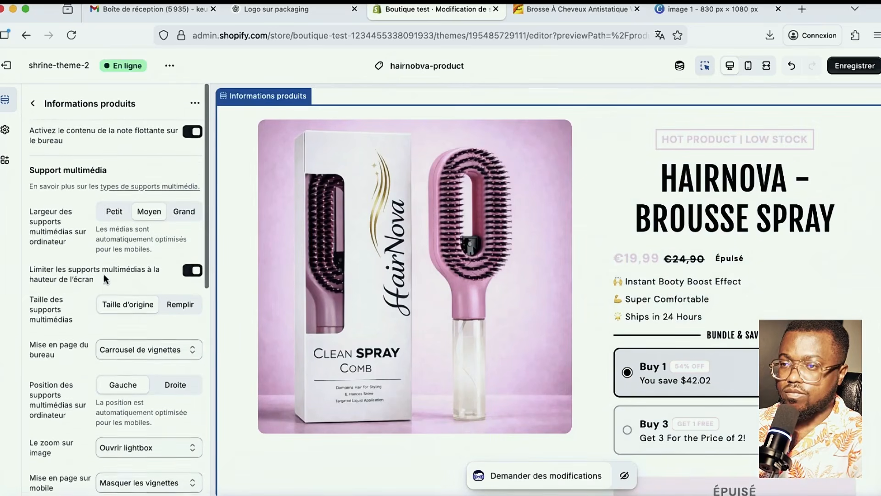
left_click(33, 100)
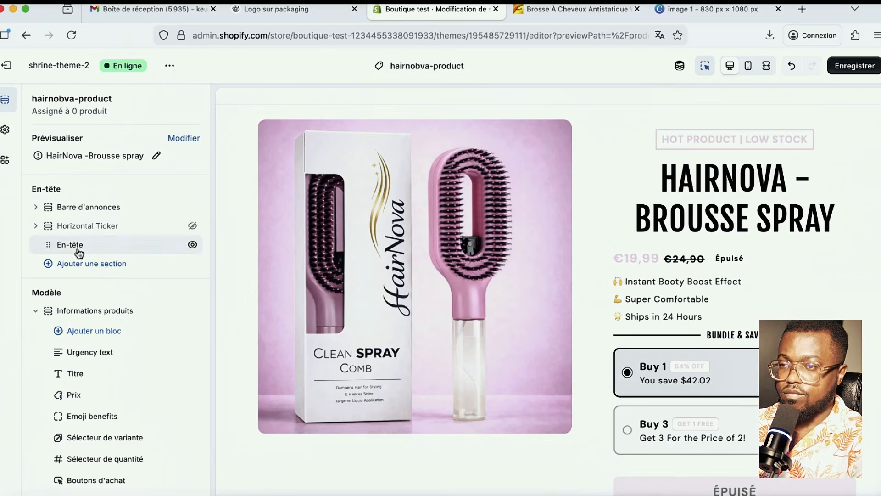
scroll(91, 381, "down", 1)
scroll(111, 389, "down", 1)
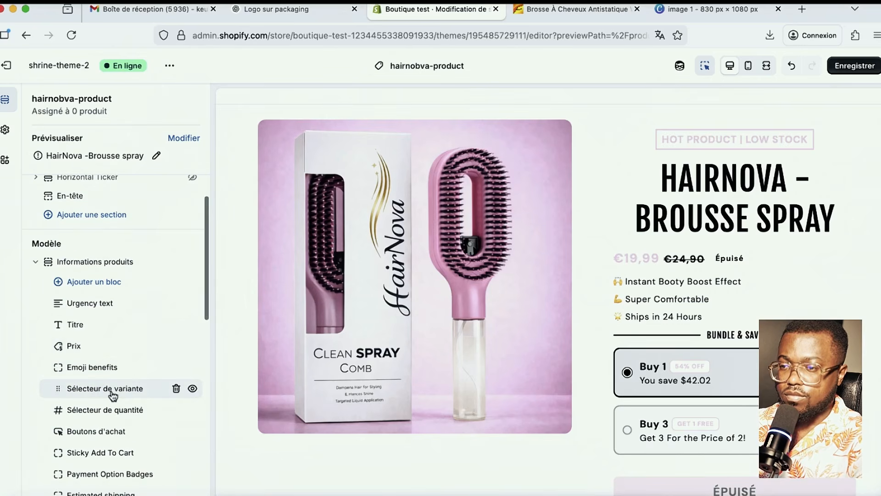
left_click(111, 389)
left_click(37, 99)
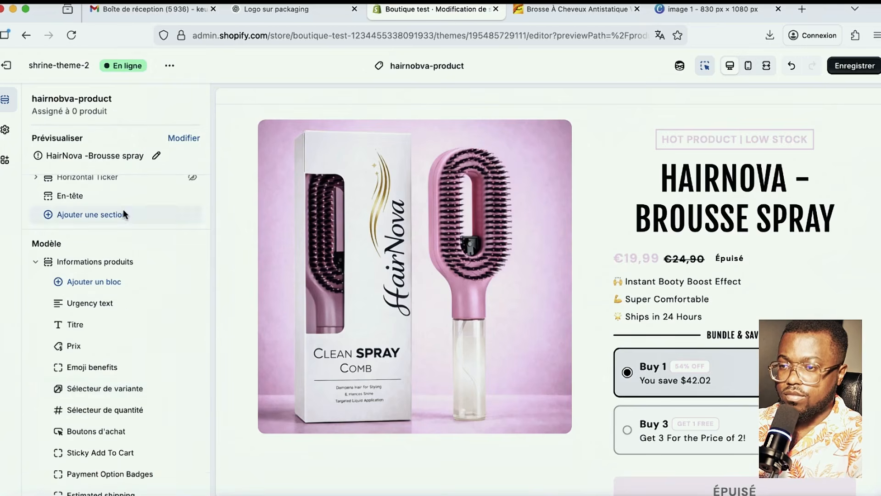
left_click(114, 412)
left_click(37, 99)
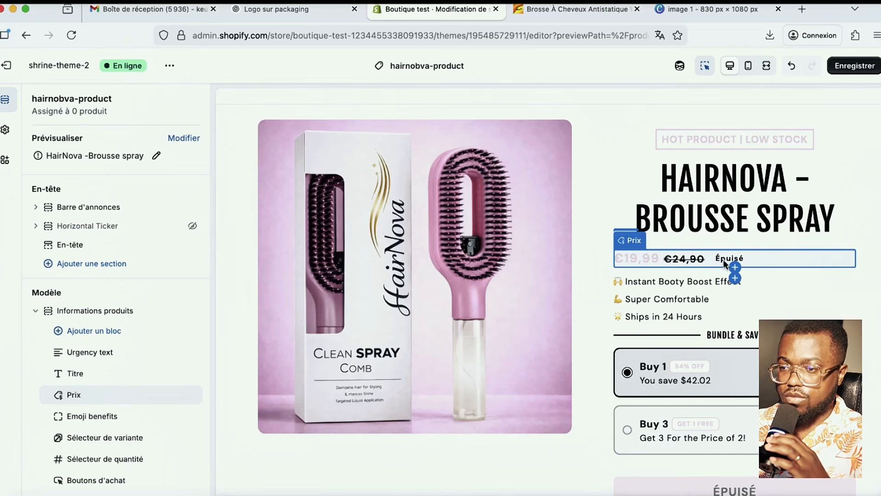
left_click(92, 416)
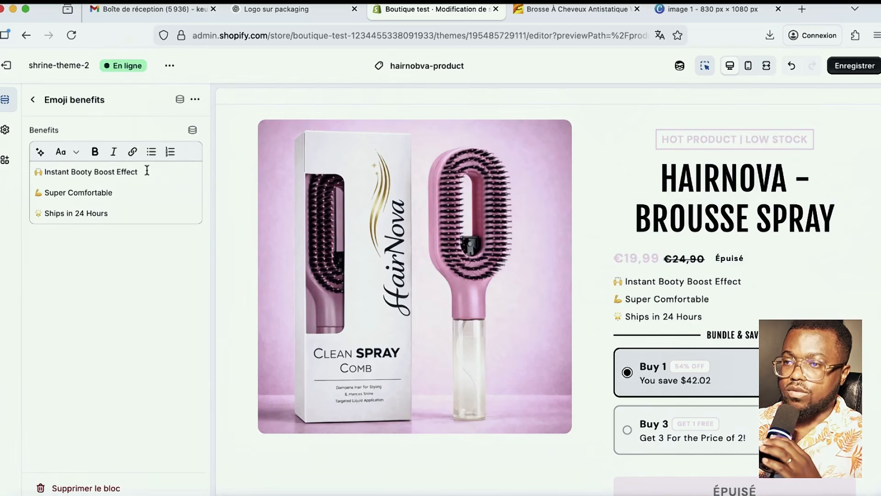
- Replace the first two benefits with 'Hydrate et coiffe en même temps' and 'Gain de temps énorme'
left_click_drag(149, 171, 48, 171)
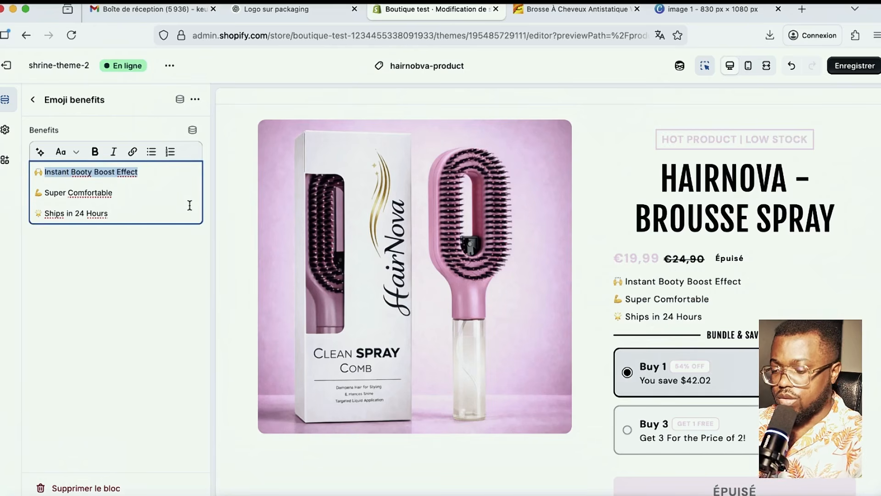
type("Hydrate et coiffe en même temps")
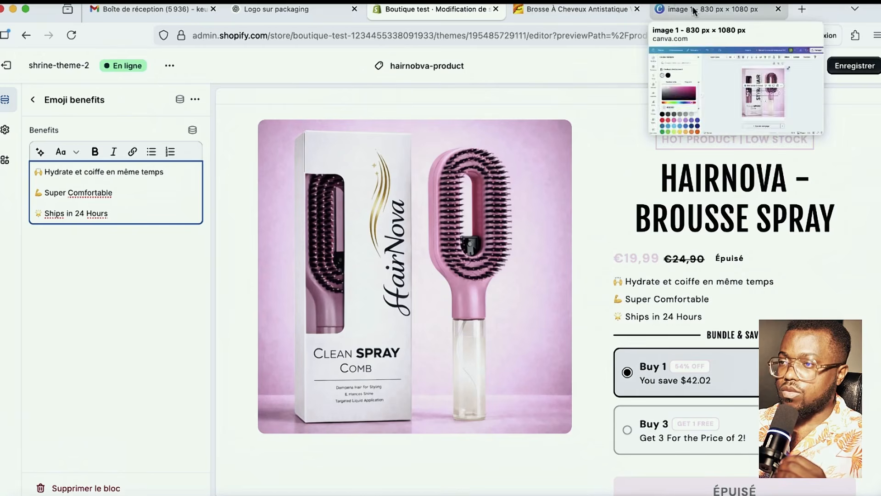
left_click(275, 9)
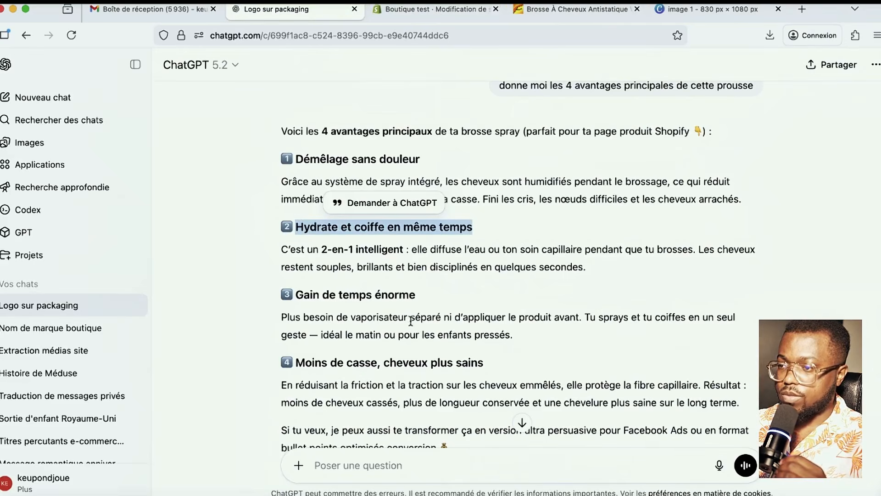
left_click_drag(419, 295, 298, 299)
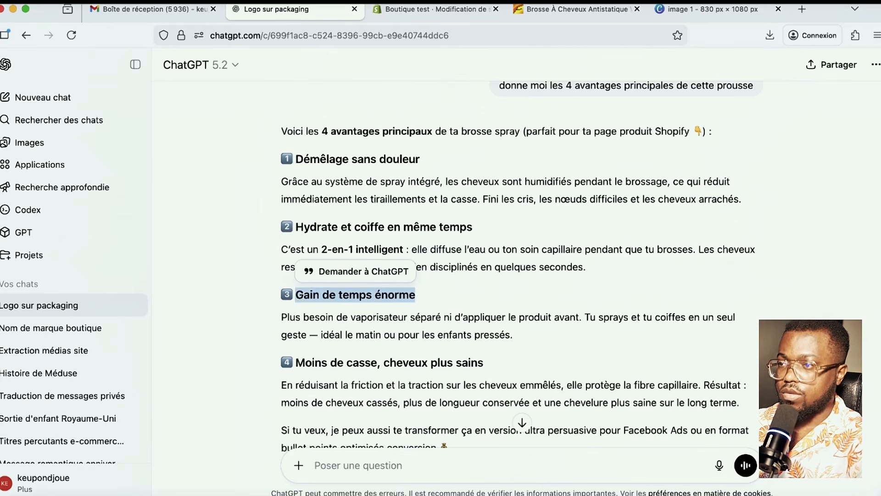
left_click(429, 9)
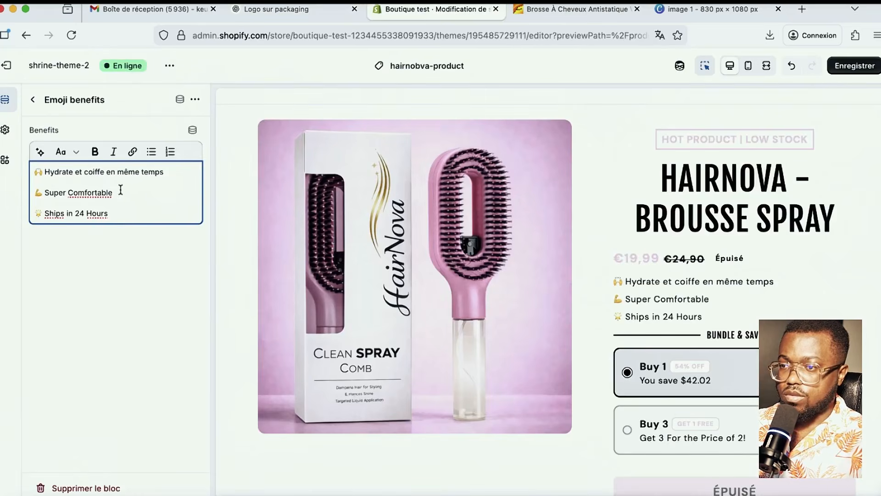
left_click_drag(121, 189, 48, 193)
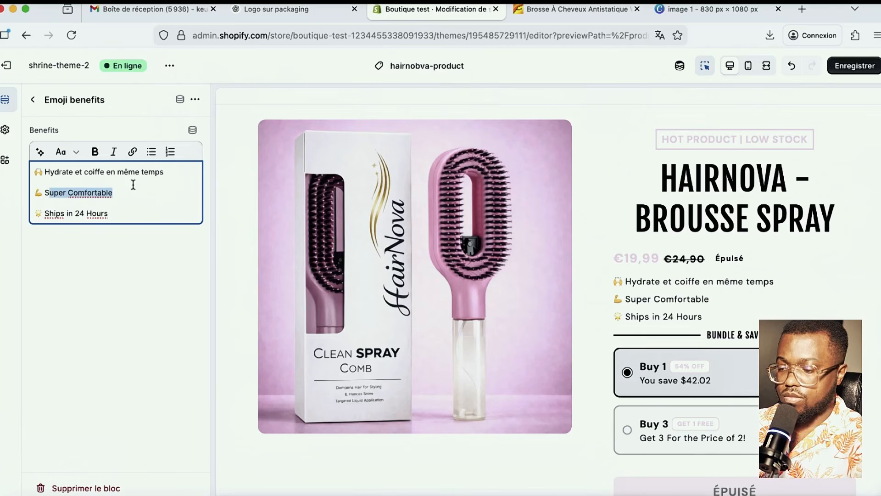
triple_click(91, 194)
left_click(98, 192)
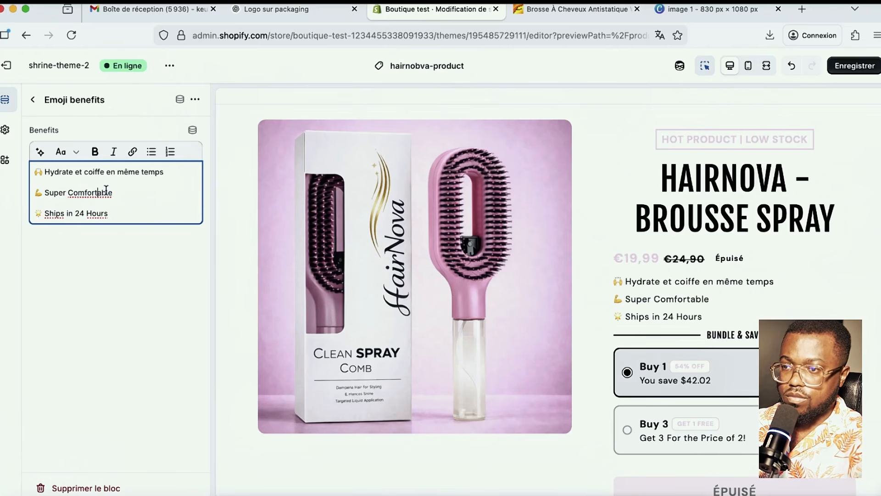
left_click_drag(113, 192, 50, 191)
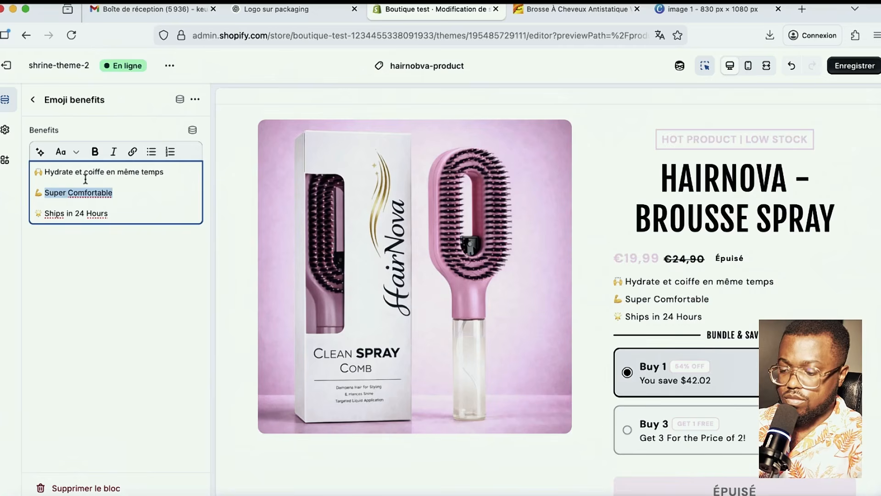
key("ctrl+shift+Tab")
- Replace the third benefit with 'Moins de casse, cheveux plus sains' and save the theme
scroll(388, 284, "down", 3)
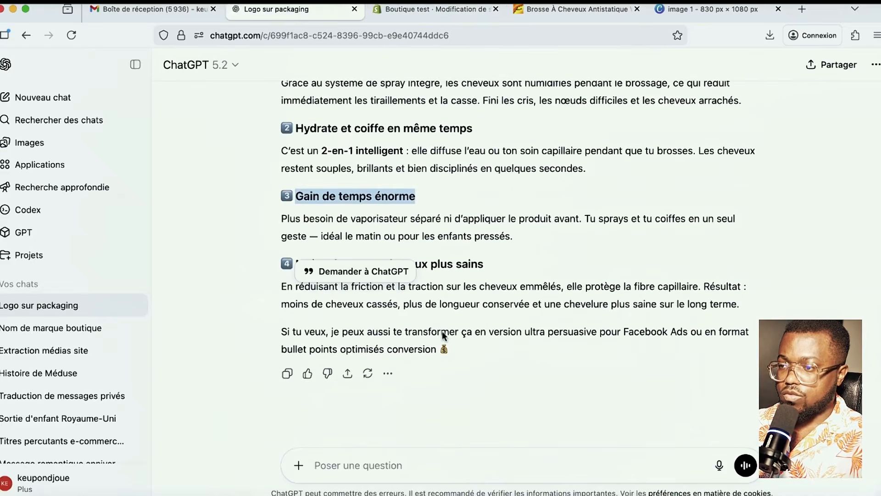
scroll(388, 284, "up", 2)
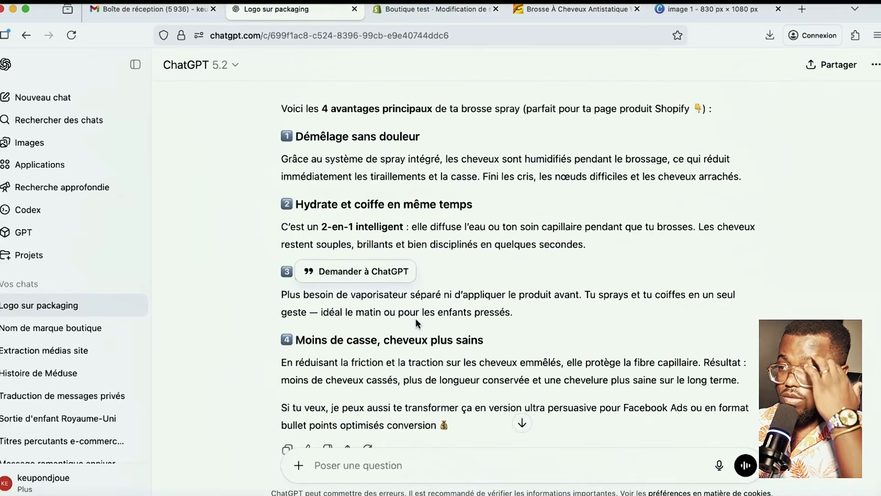
left_click(495, 339)
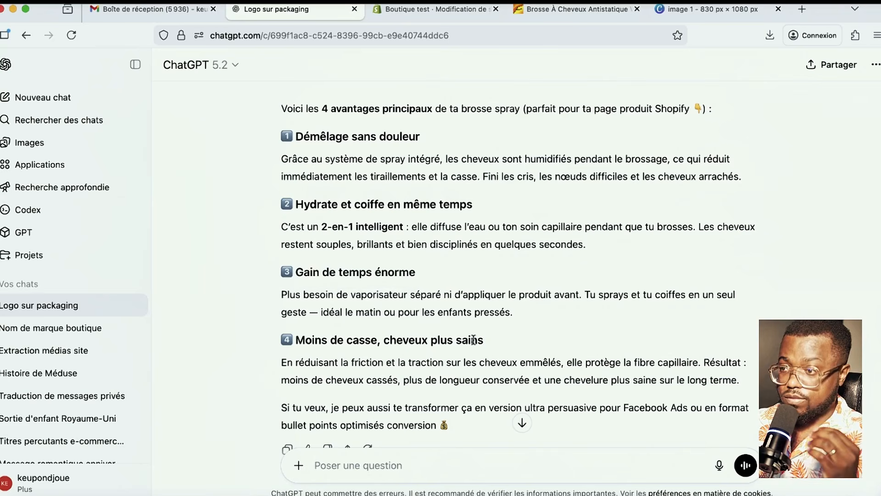
left_click_drag(484, 340, 298, 340)
key("super+c")
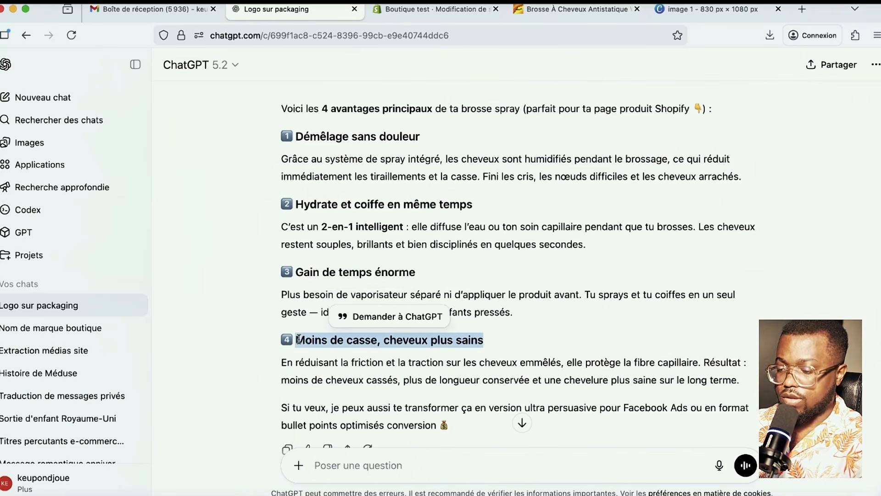
key("ctrl+Tab")
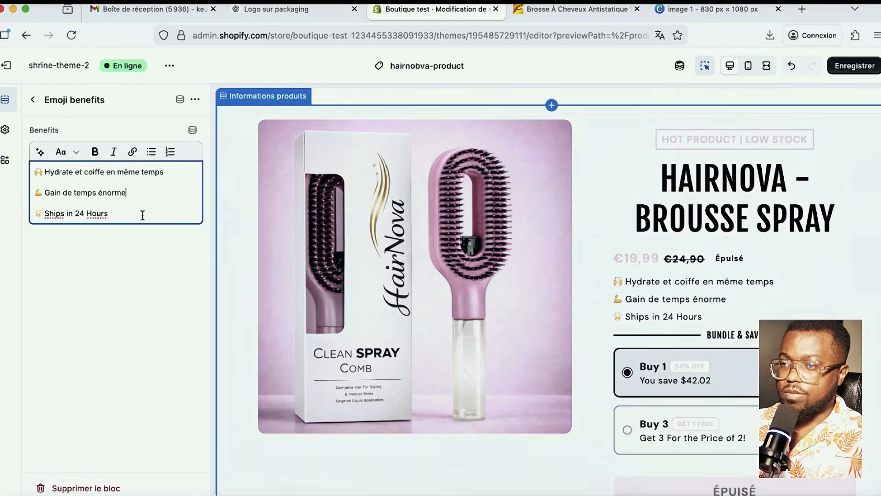
left_click_drag(107, 213, 57, 212)
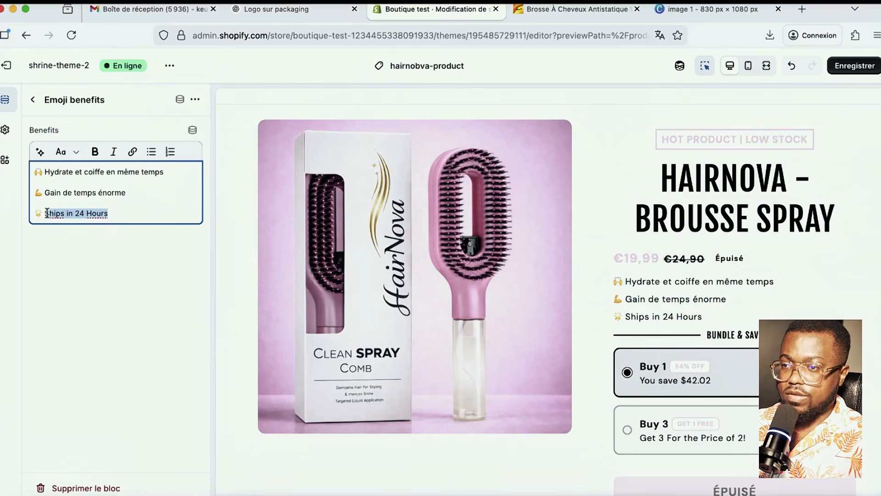
key("super+v")
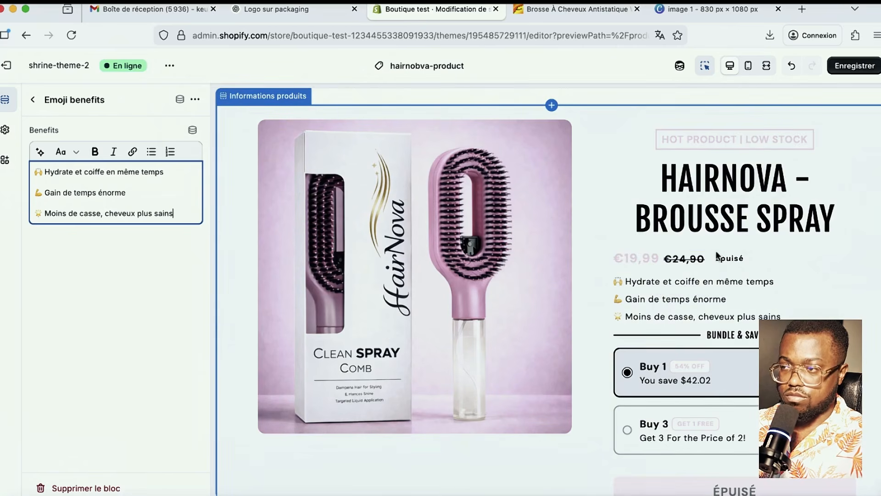
left_click(855, 65)
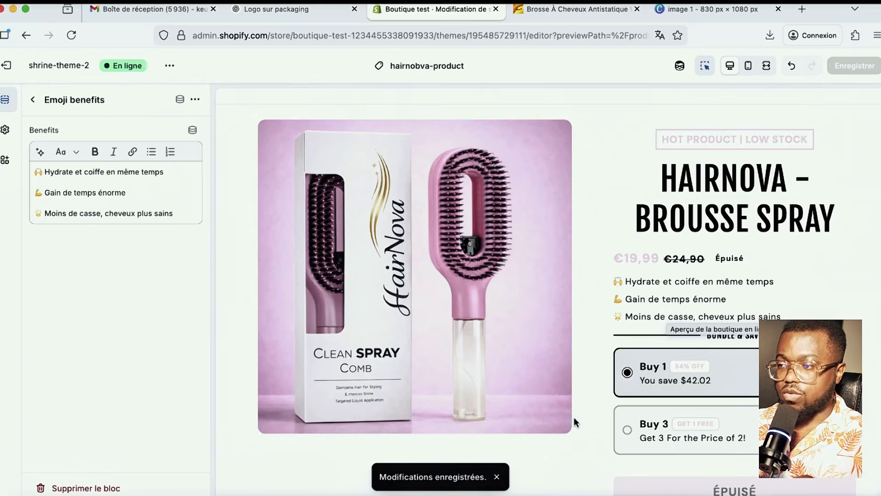
- Go back to the template's full list of sections
scroll(574, 416, "down", 5)
scroll(574, 415, "up", 5)
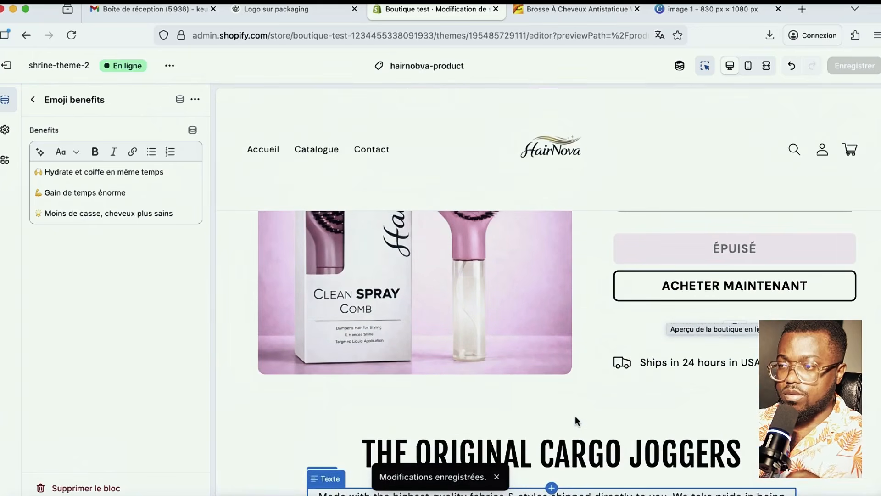
scroll(575, 415, "up", 5)
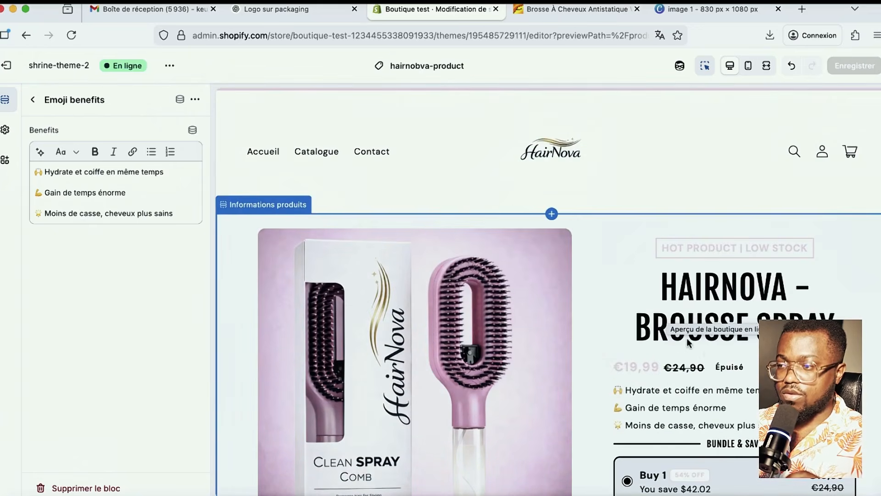
scroll(681, 372, "down", 1)
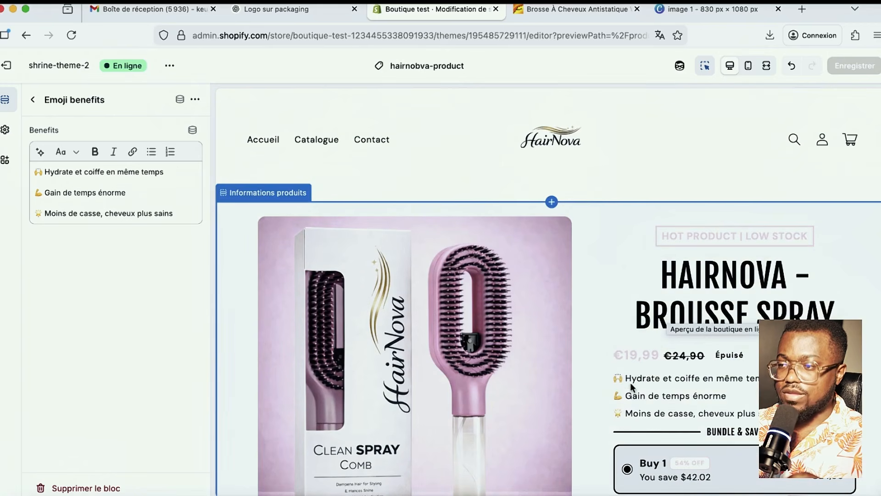
left_click(33, 99)
scroll(577, 316, "down", 3)
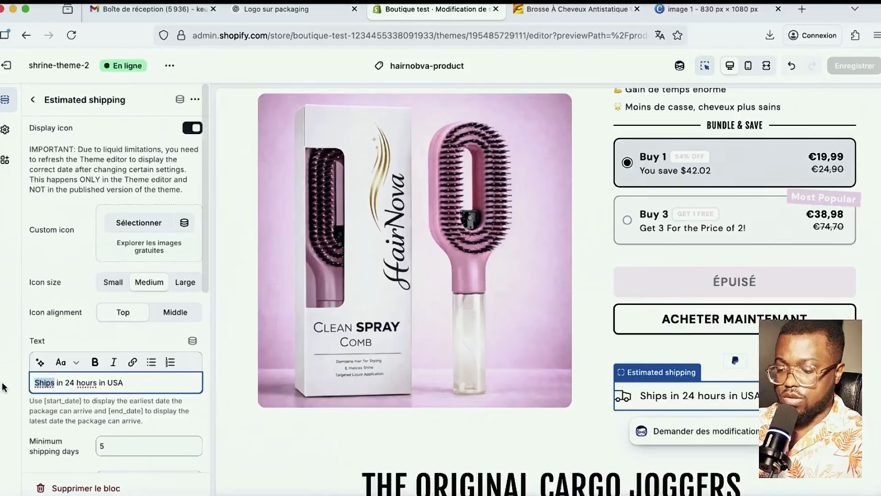
- Rewrite the shipping line from 24 hours in USA to 'Expédition en 72 heures en France' and save
type("E")
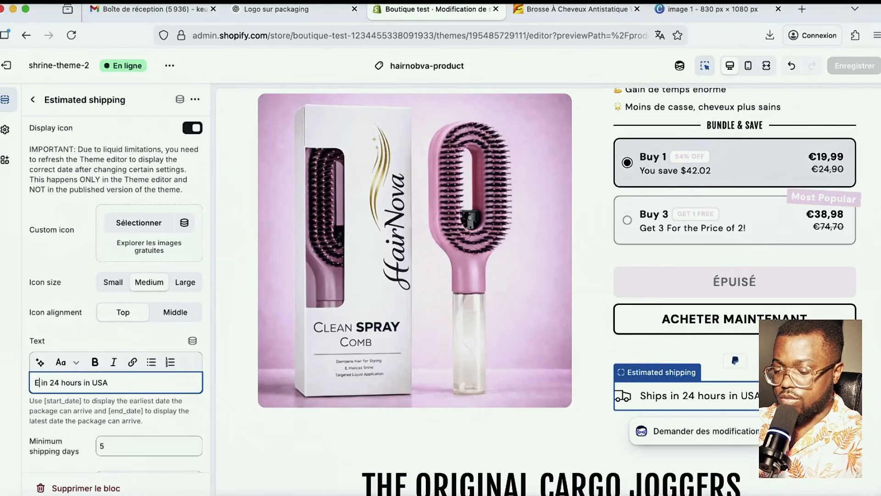
type("xpédition")
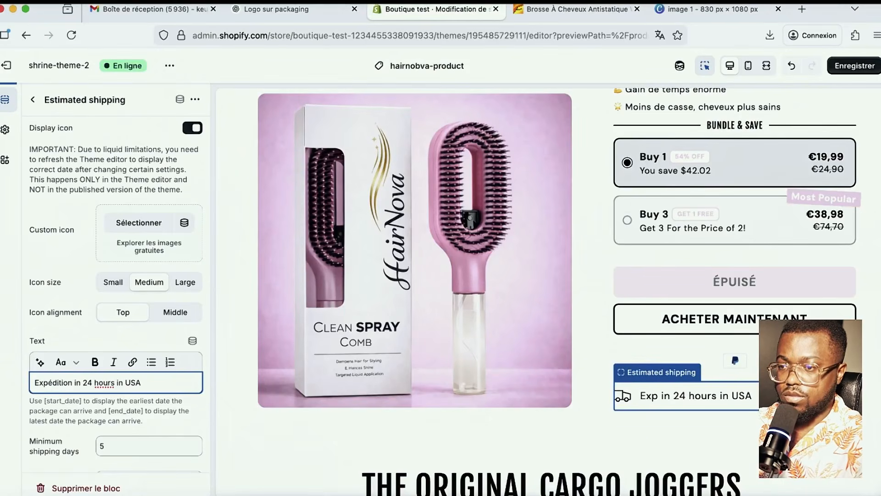
double_click(78, 382)
type("en")
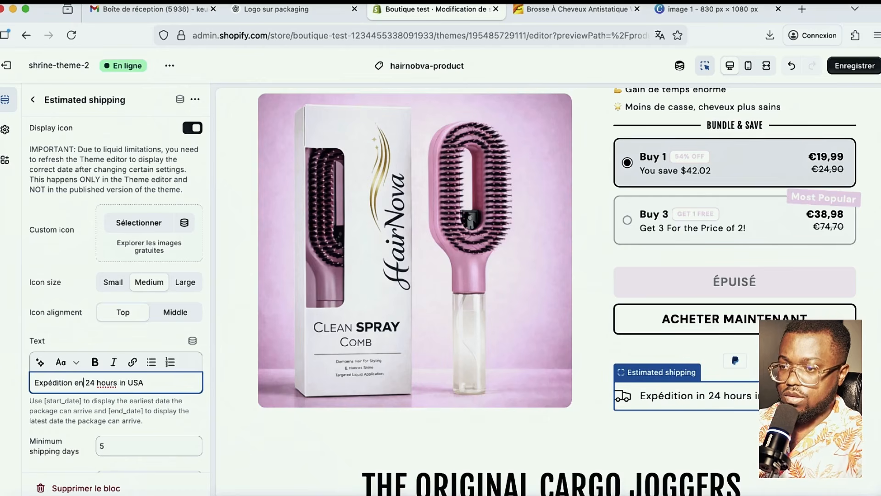
double_click(94, 383)
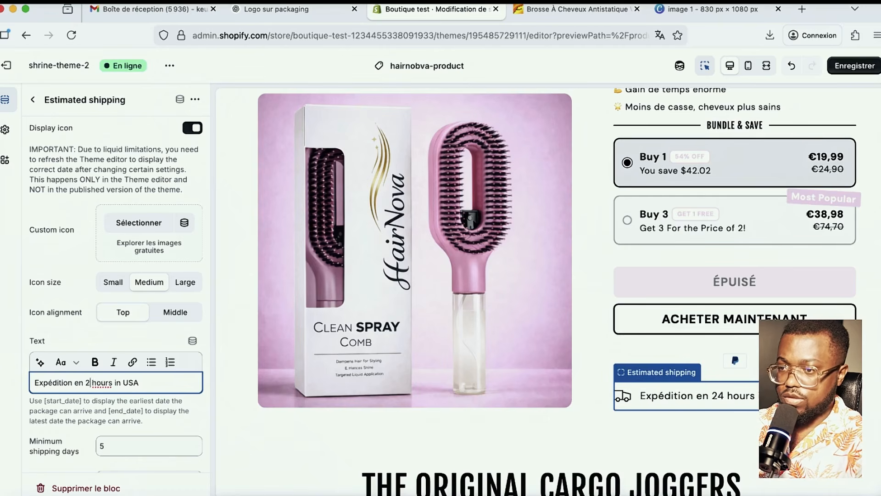
key("BackSpace")
type("72")
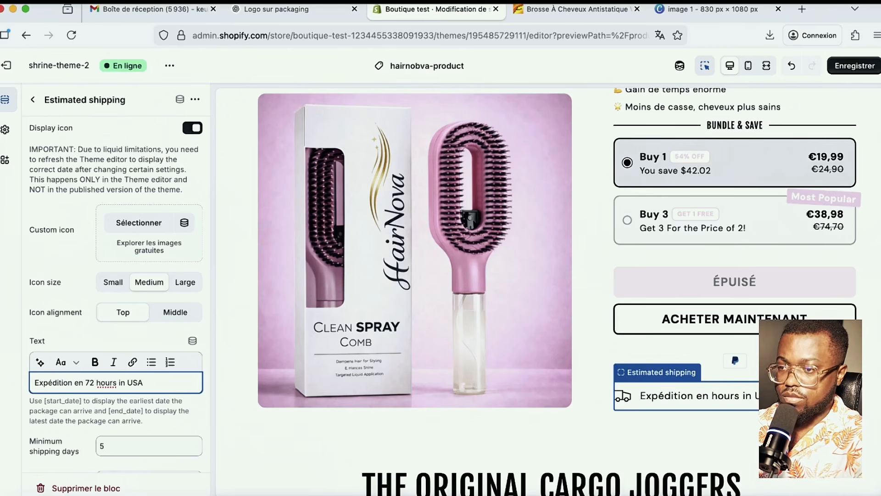
double_click(113, 382)
type("heure")
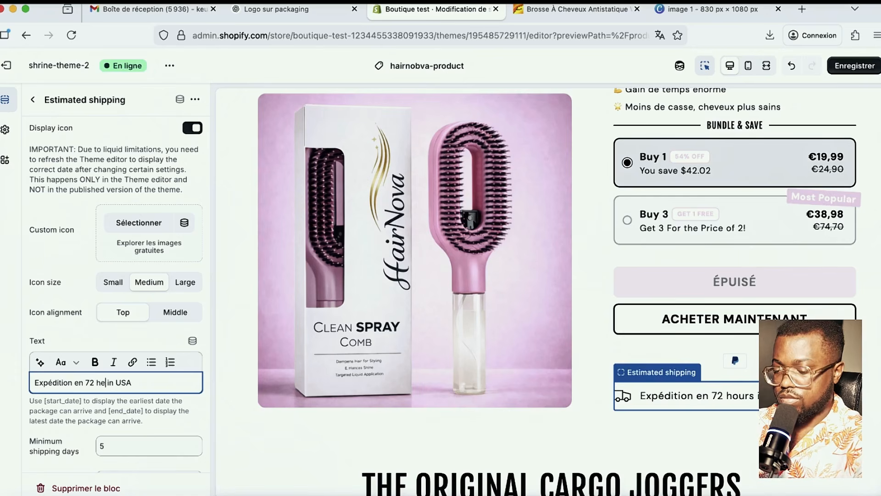
type("s")
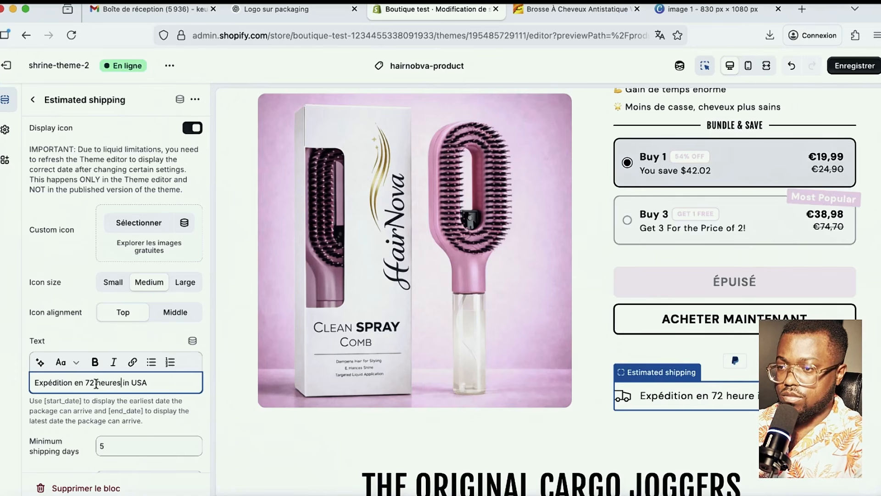
left_click_drag(155, 382, 123, 382)
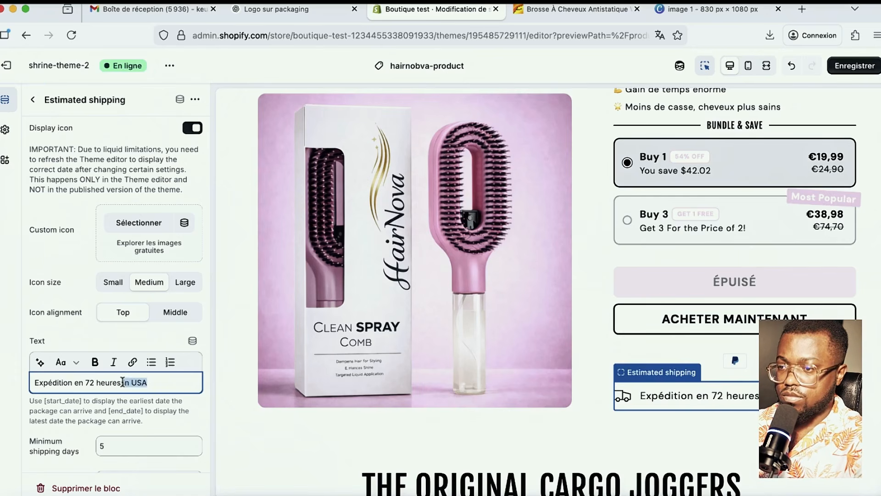
type("en ")
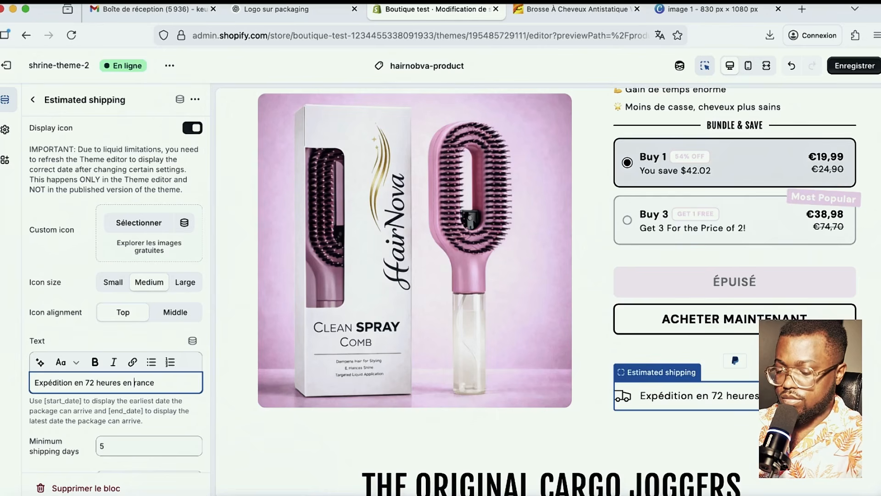
type("F")
key("super+s")
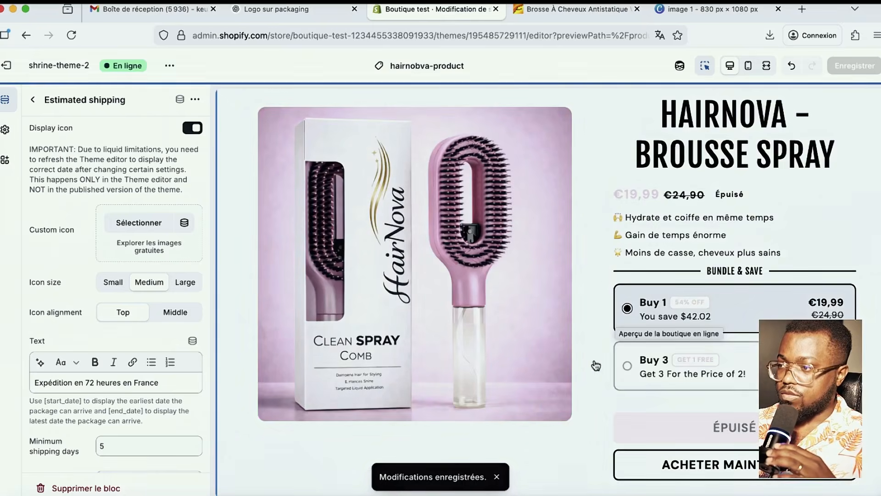
scroll(717, 303, "down", 10)
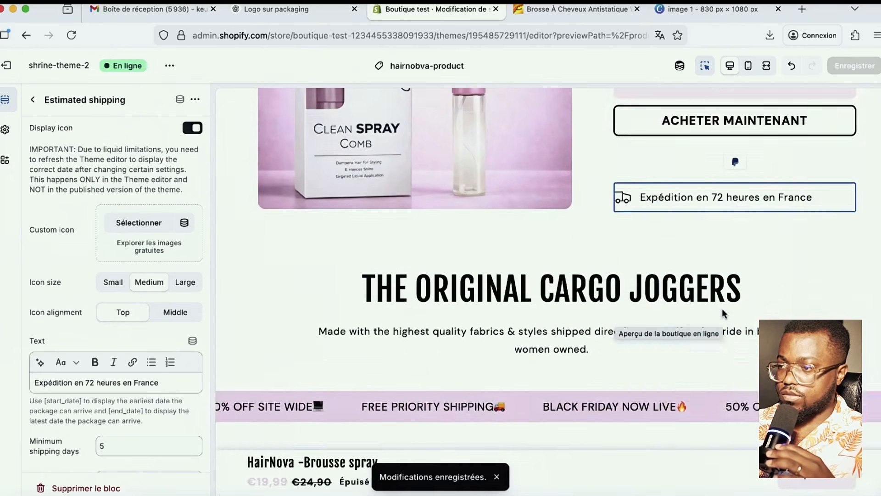
scroll(640, 283, "up", 2)
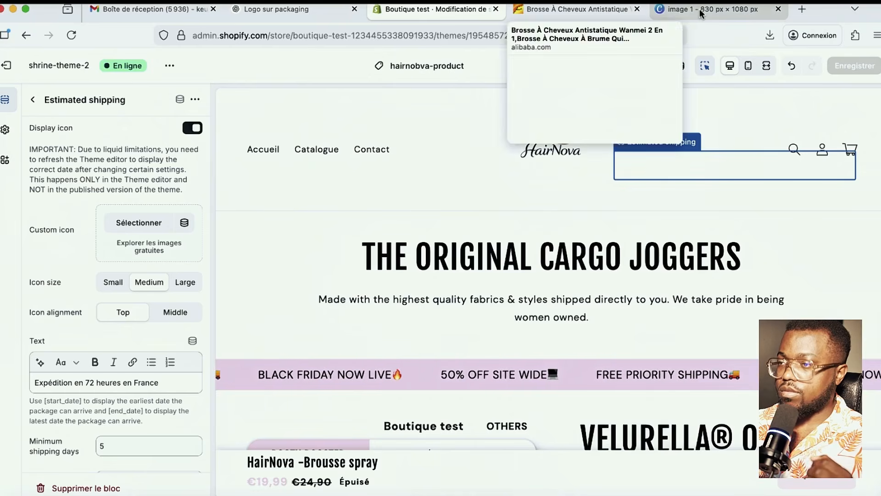
- Ask ChatGPT for two French headline phrases and select the second, the 2-en-1 spray brush hook
left_click(280, 15)
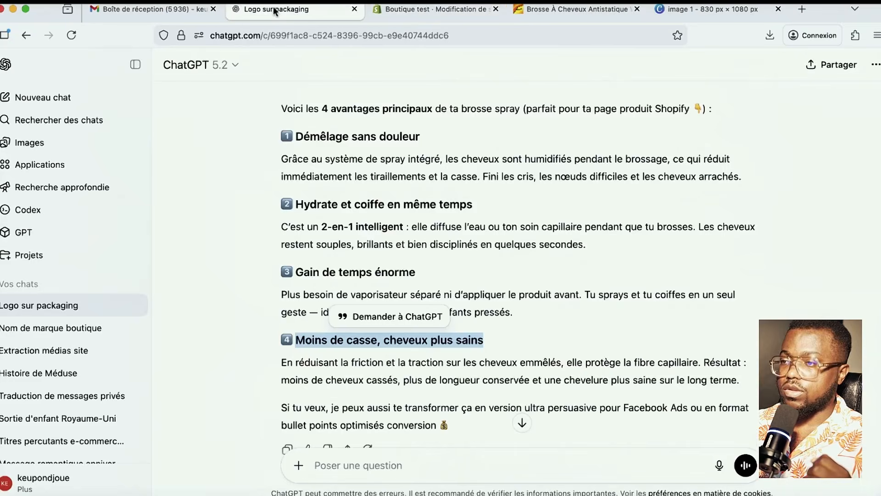
scroll(494, 407, "down", 1)
scroll(494, 410, "up", 4)
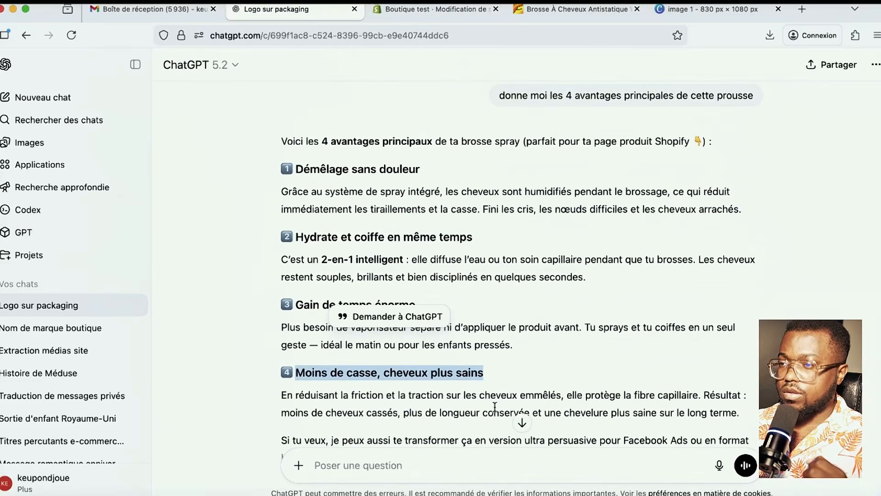
scroll(488, 429, "down", 4)
left_click(446, 456)
type("do")
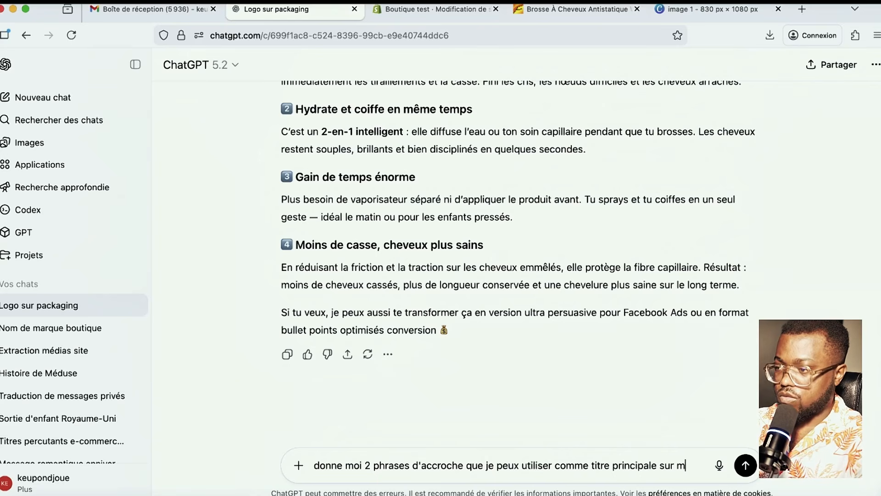
type("ma")
key("BackSpace")
key("BackSpace")
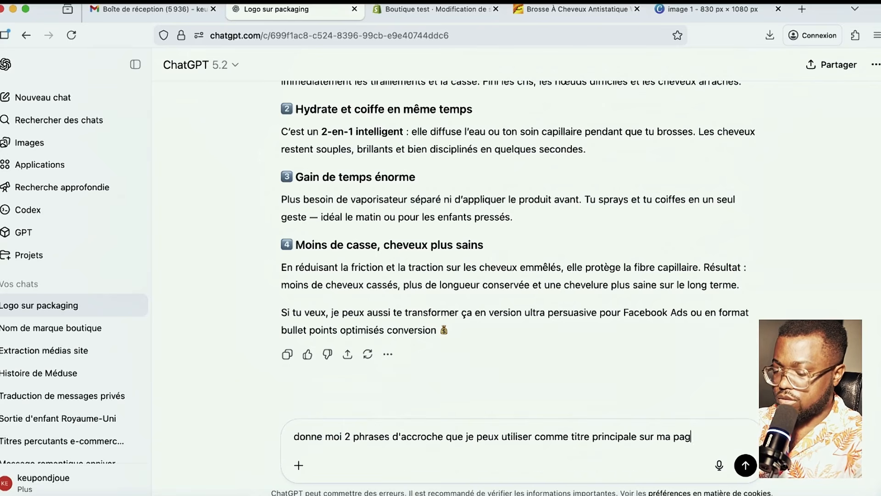
key("Return")
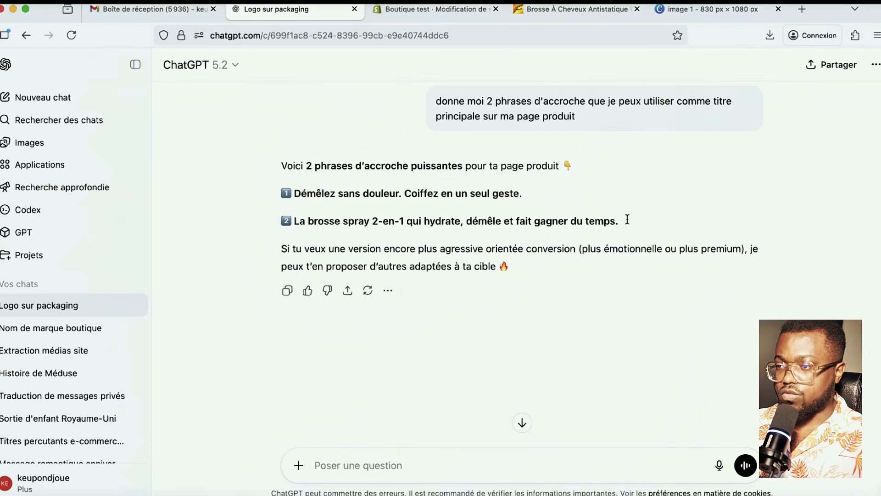
left_click_drag(625, 221, 296, 225)
key("super+c")
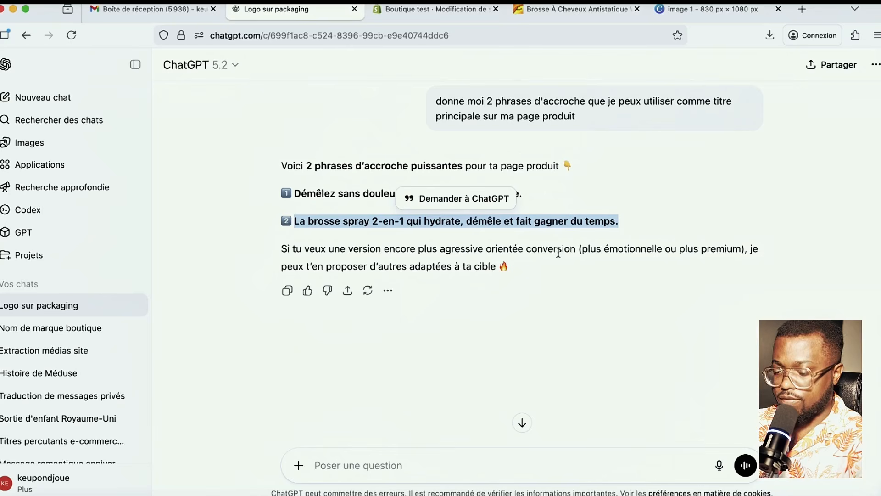
- Paste 'La brosse spray 2-en-1 qui hydrate, démêle et fait gagner du temps' over the CARGO JOGGERS heading
left_click(436, 9)
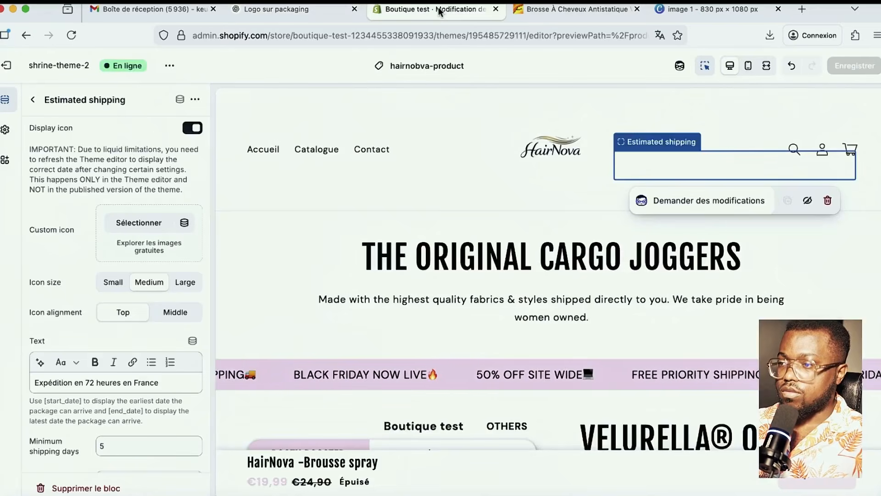
left_click(596, 261)
left_click_drag(165, 172, 12, 170)
key("super+v")
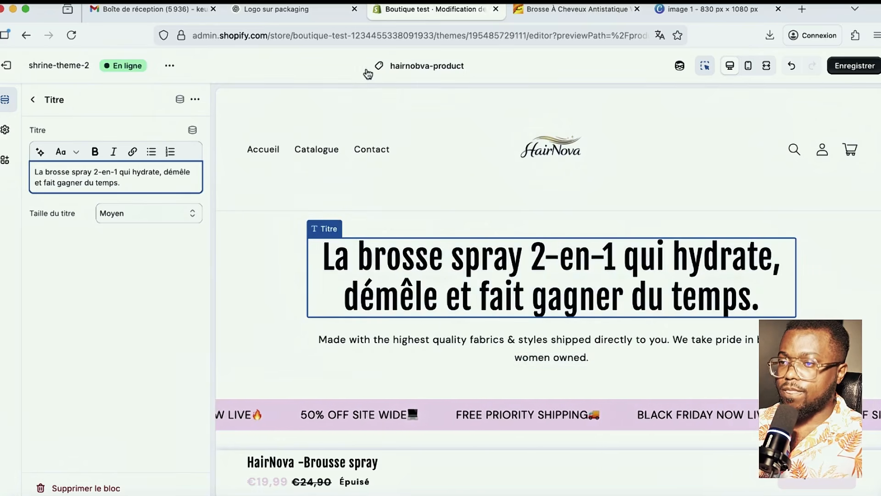
left_click(284, 10)
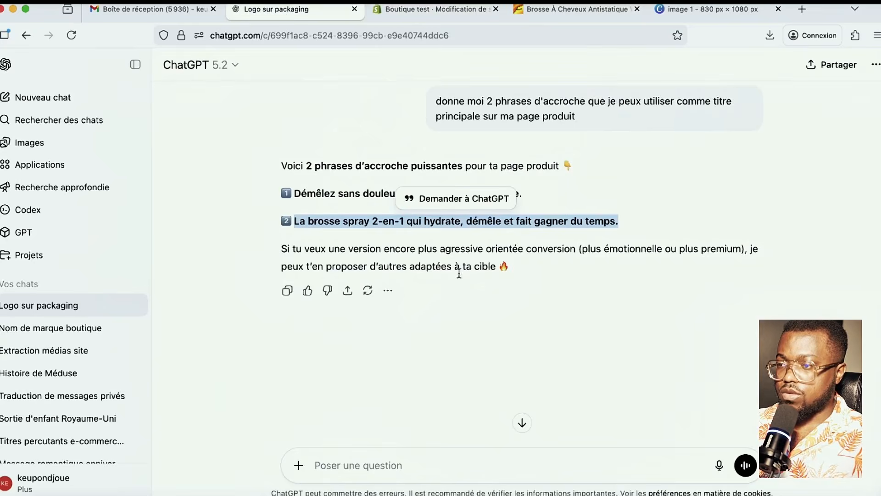
- Ask 'donne moi 4 autres' and select the first new headline, 'Fini les nœuds et les tiraillements'
left_click(527, 186)
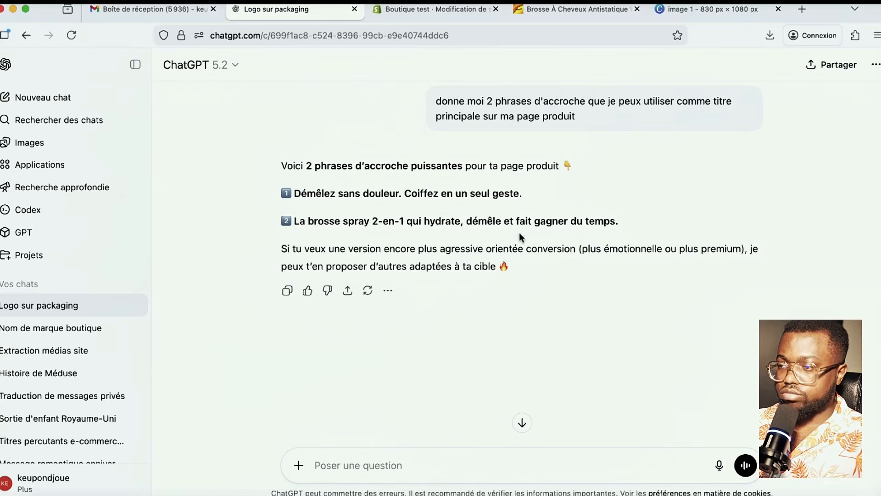
type("donne moi 4")
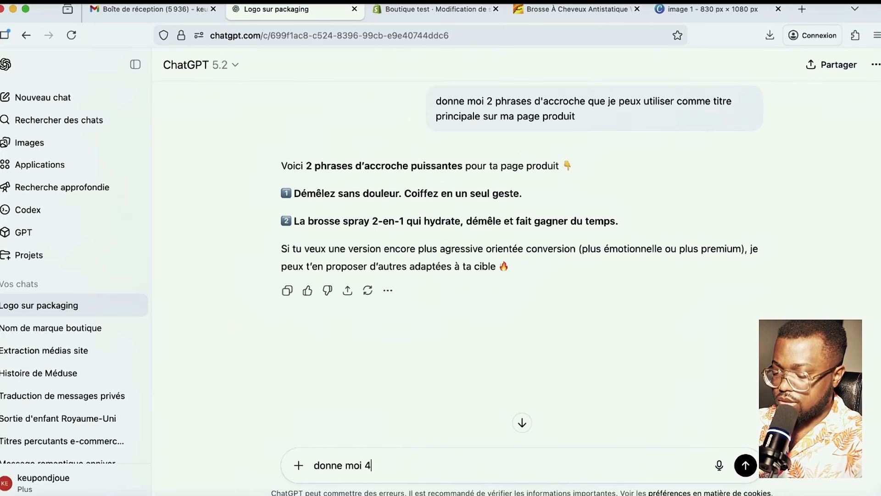
type(" autres")
key("Return")
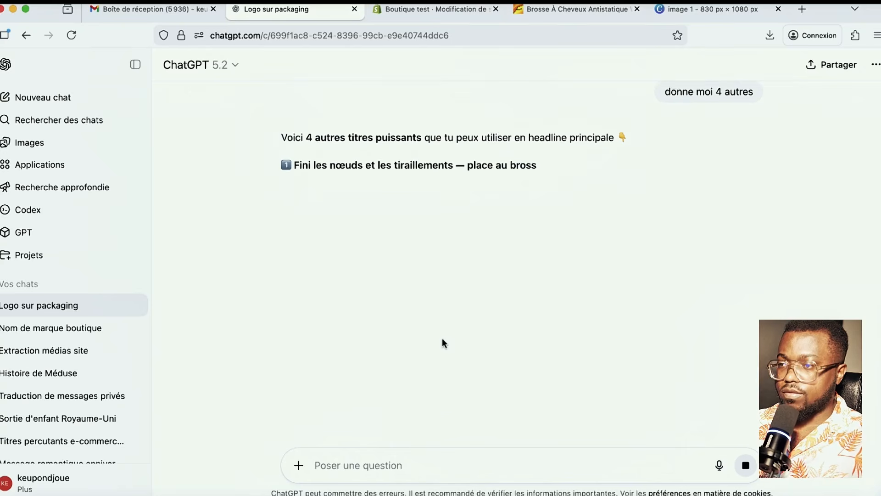
scroll(448, 305, "up", 2)
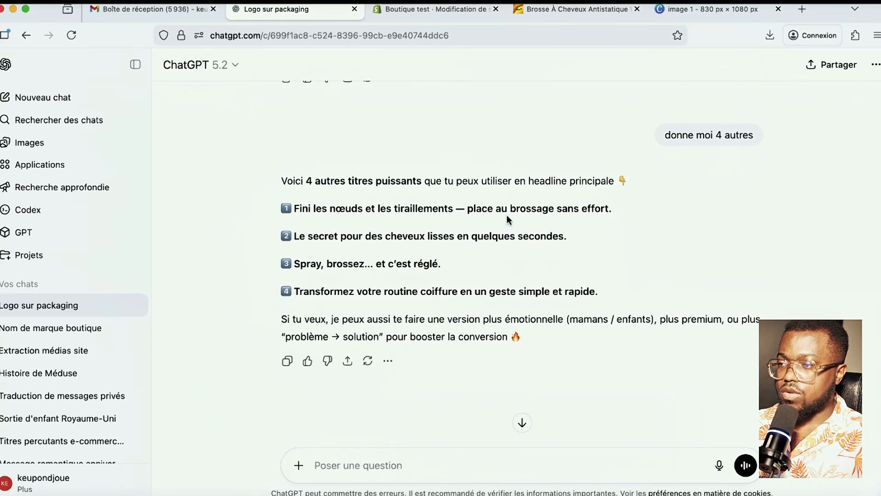
scroll(631, 207, "down", 1)
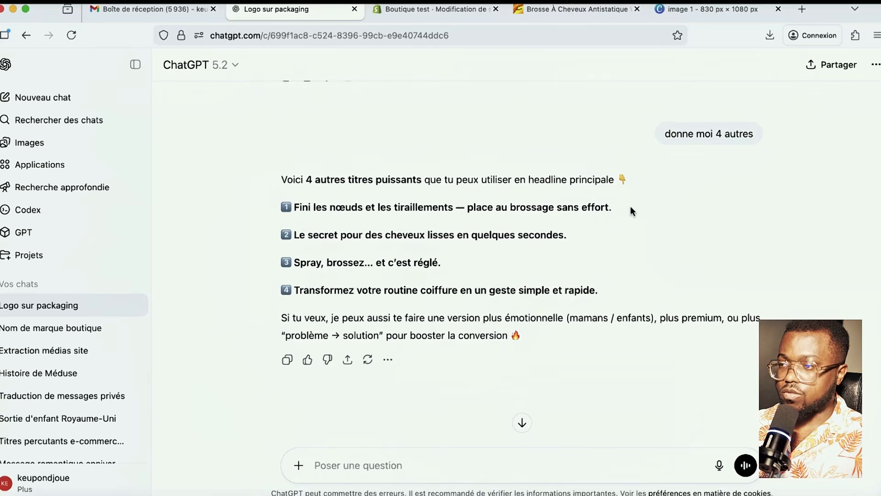
left_click_drag(613, 204, 294, 203)
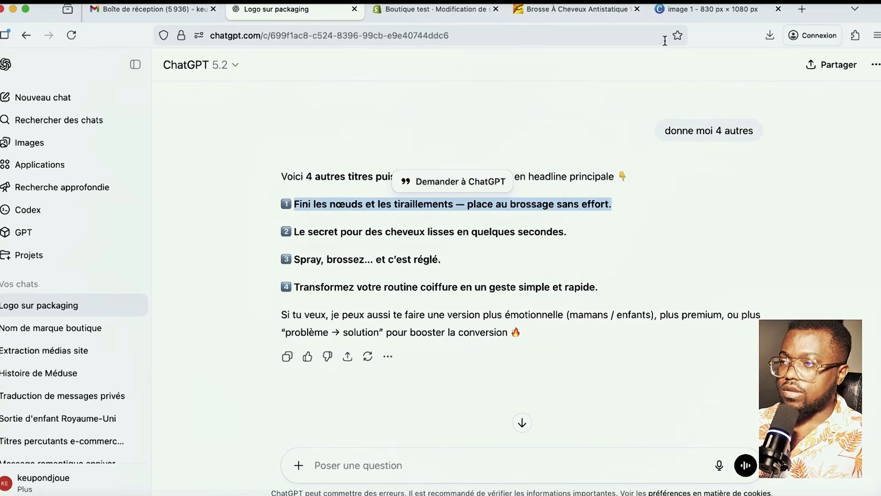
scroll(319, 233, "down", 1)
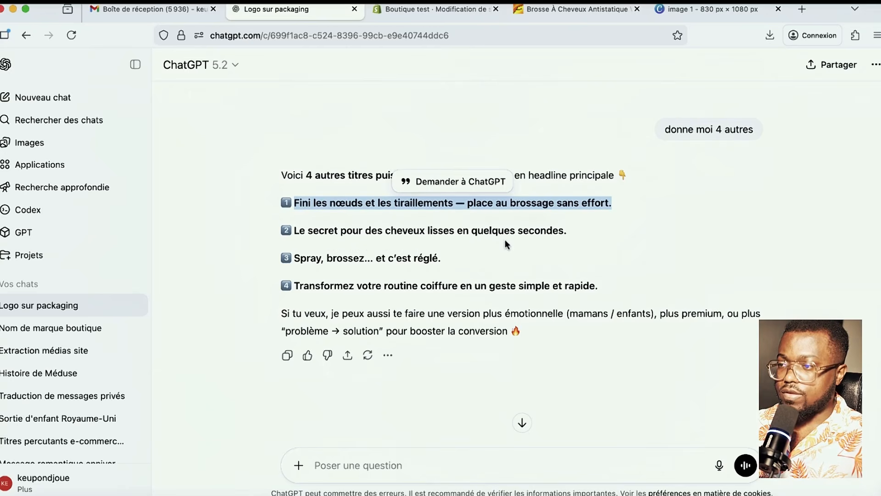
- Replace the English description under the headline with ChatGPT's 'Le secret pour des cheveux lisses en quelques secondes.' and save
left_click(429, 9)
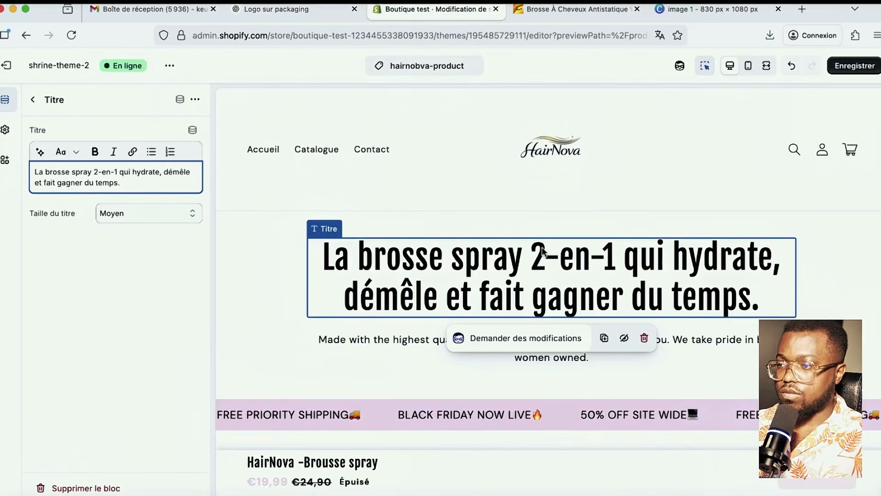
scroll(588, 413, "down", 2)
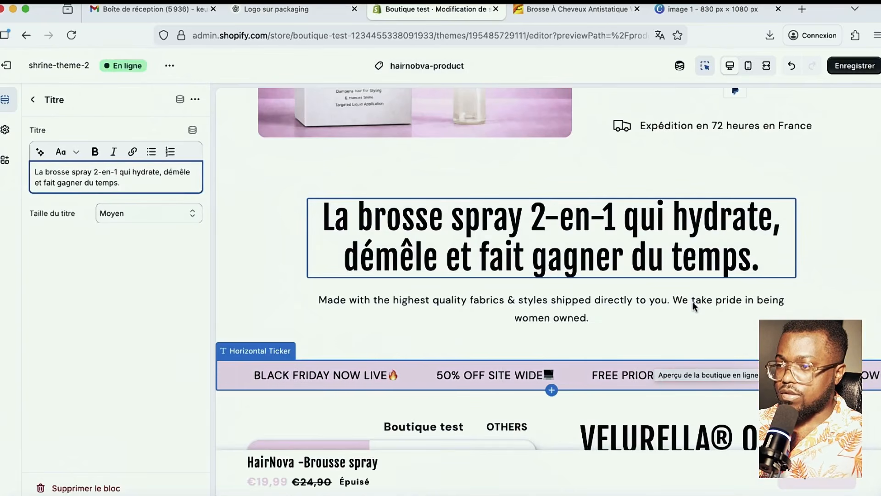
left_click(321, 282)
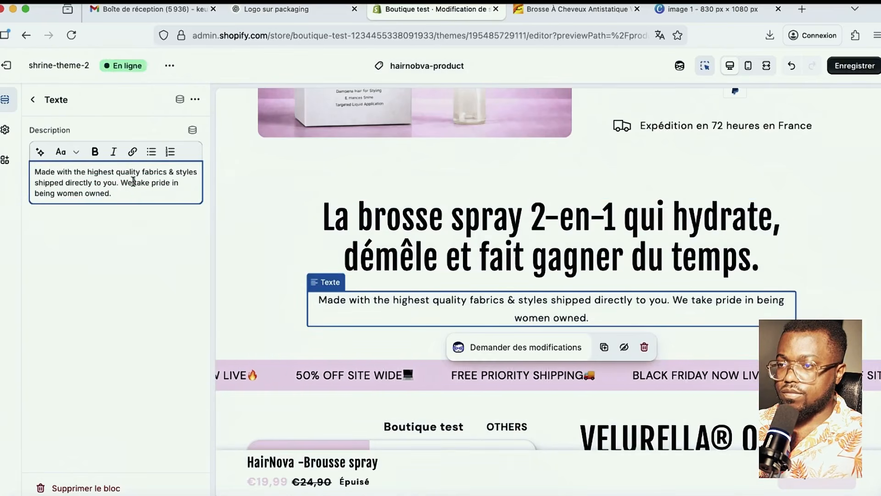
key("super+a")
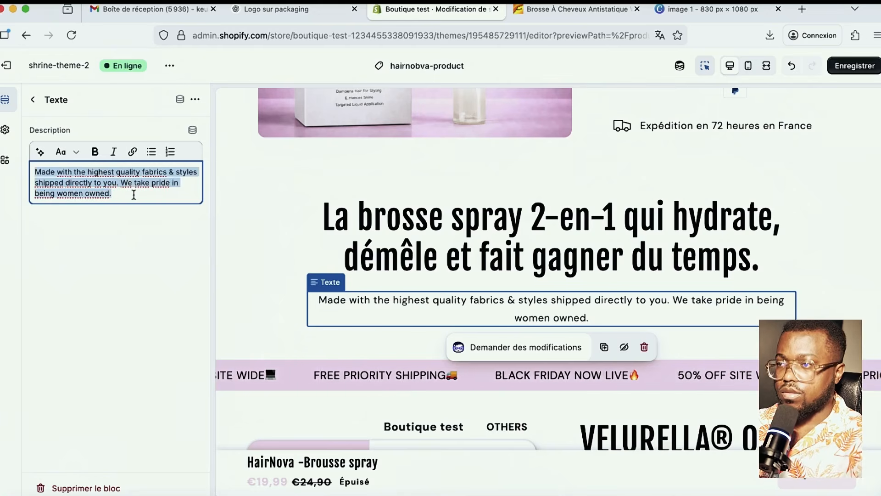
left_click(335, 17)
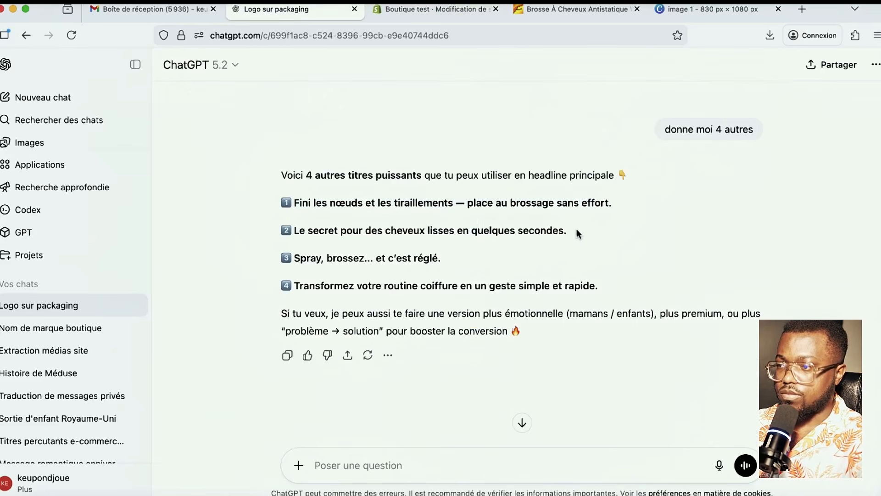
left_click_drag(571, 230, 293, 229)
key("super+c")
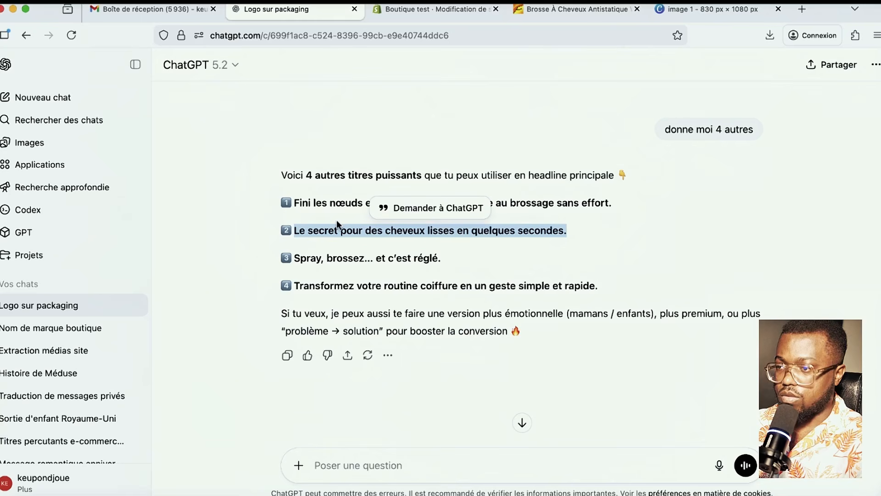
left_click(411, 8)
left_click(135, 195)
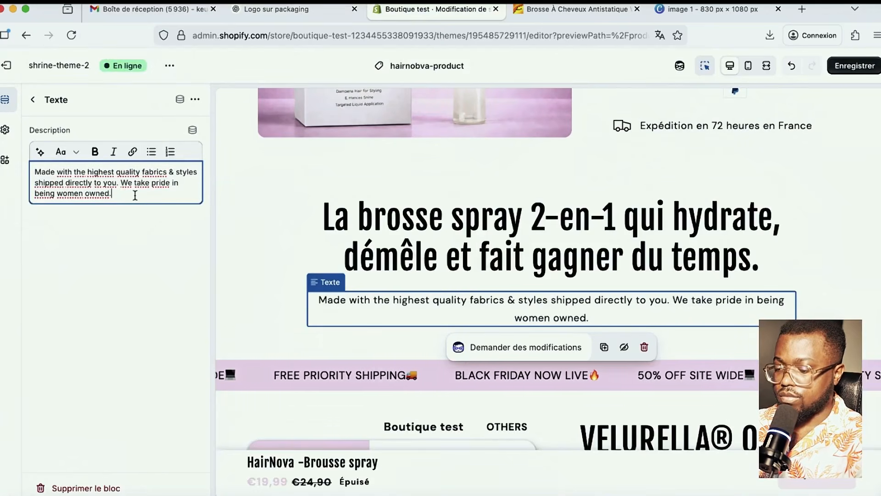
key("super+a")
key("super+v")
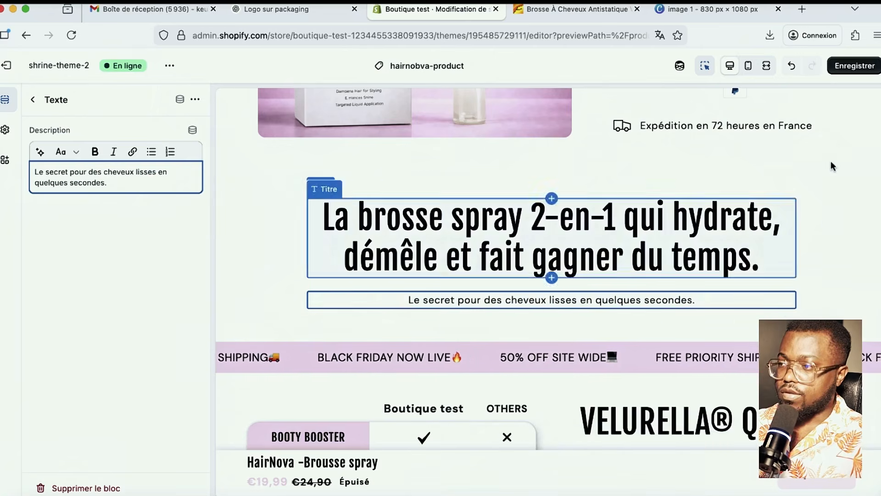
left_click(855, 68)
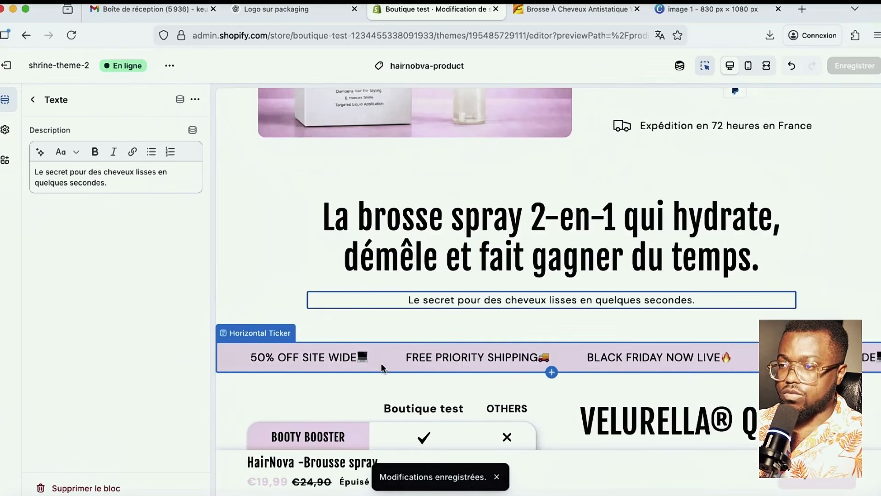
left_click(397, 362)
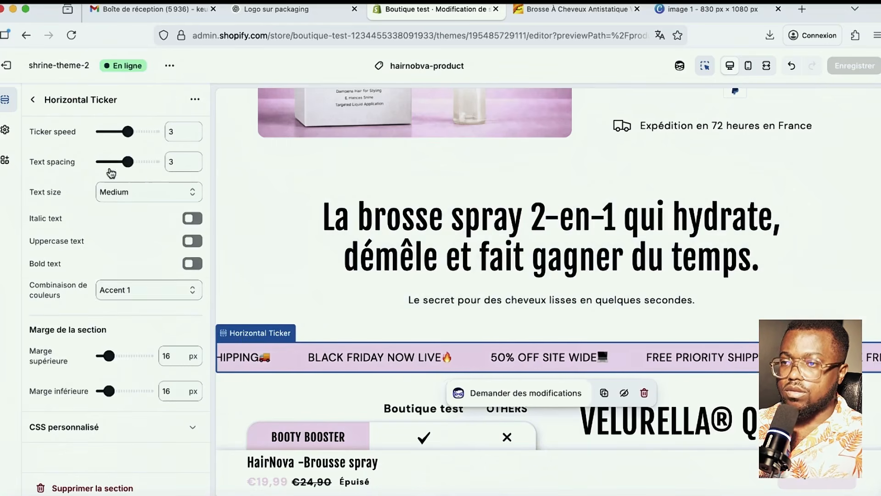
- Rewrite the BLACK FRIDAY NOW LIVE ticker message as 'SPÉCIALE 10EME ANNIVERSAIRE' and save
key("Escape")
scroll(125, 349, "down", 5)
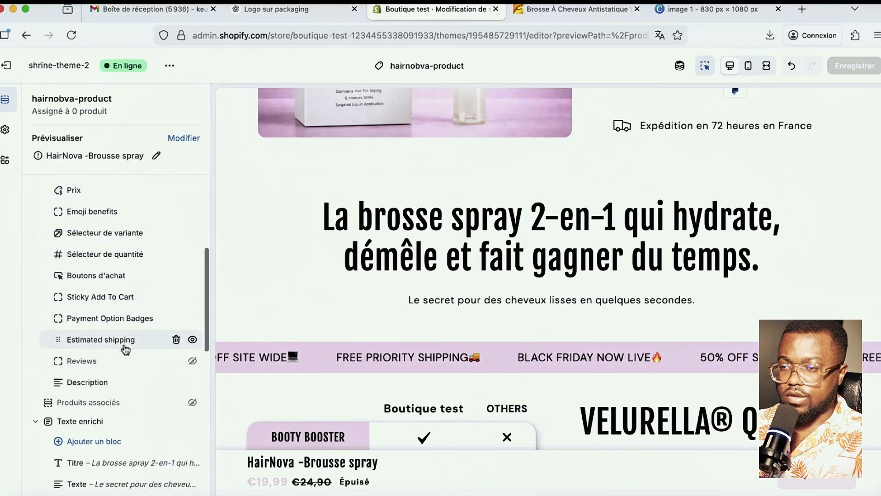
scroll(122, 321, "up", 2)
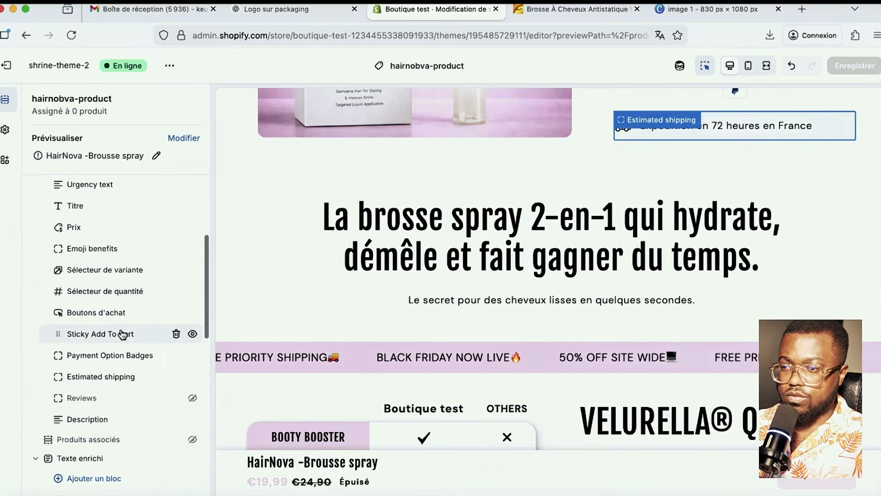
scroll(119, 367, "down", 6)
scroll(124, 317, "up", 1)
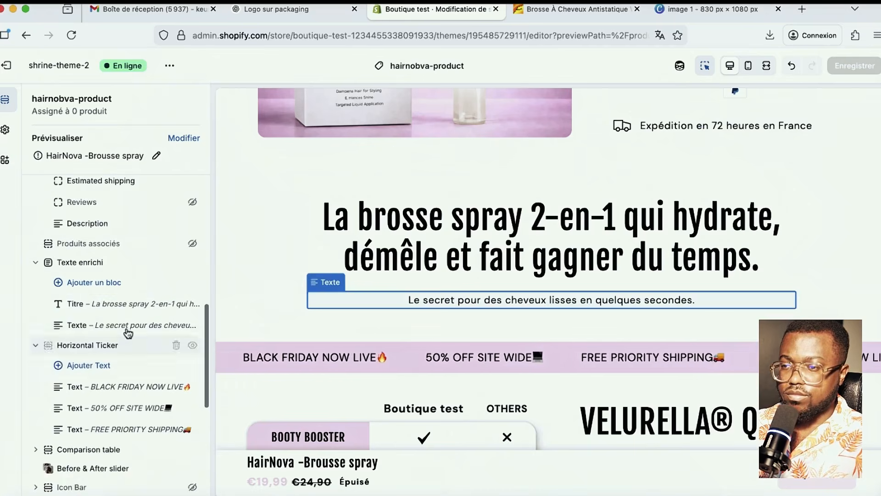
scroll(119, 331, "down", 1)
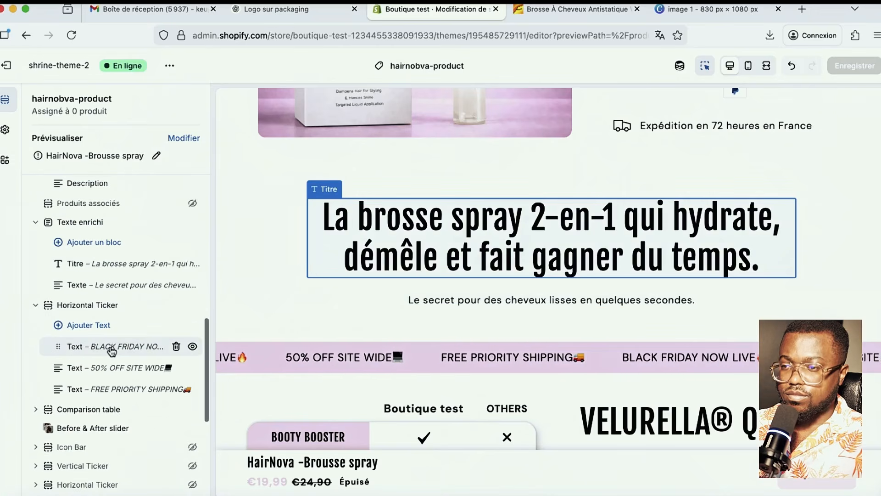
left_click(112, 351)
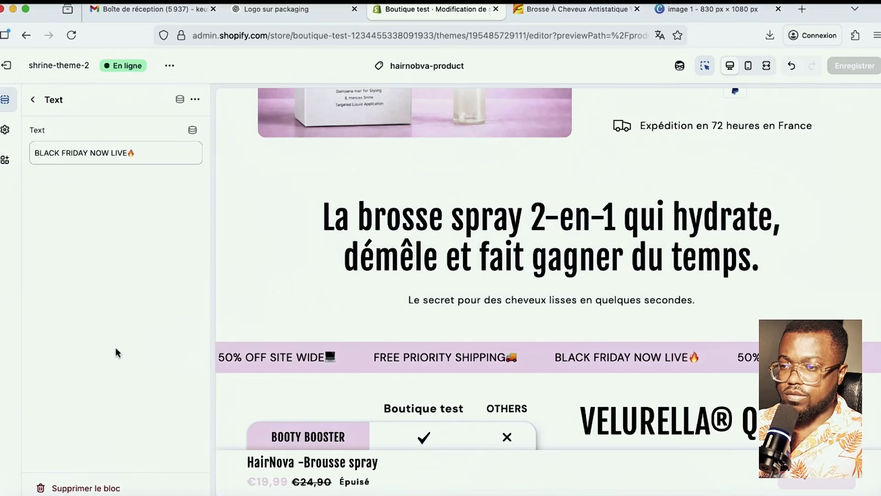
left_click(126, 153)
left_click_drag(101, 150, 2, 151)
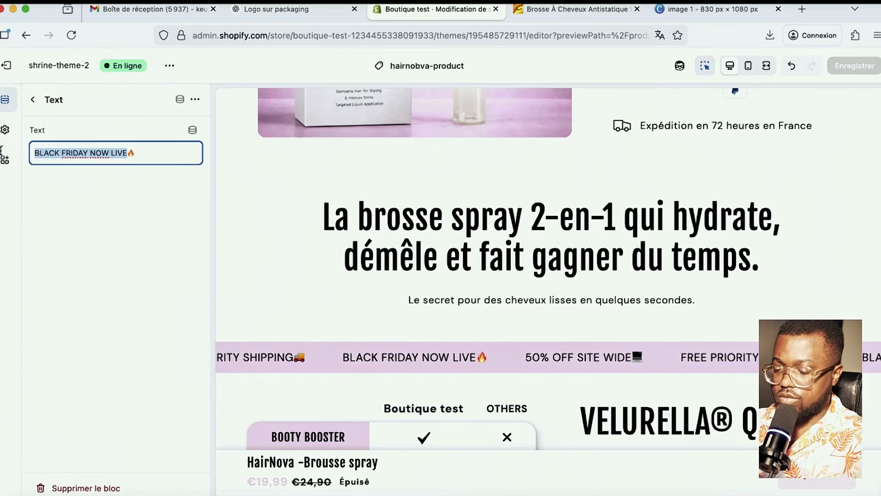
type("S")
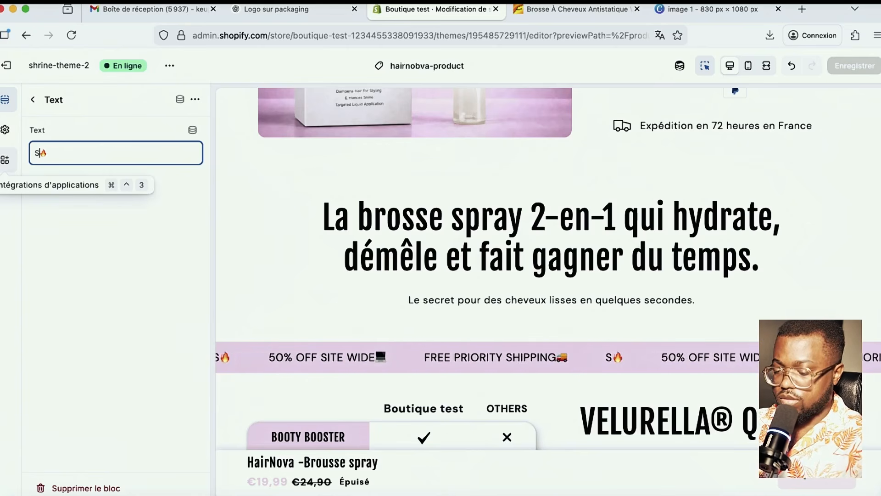
type("PÉCIALE ")
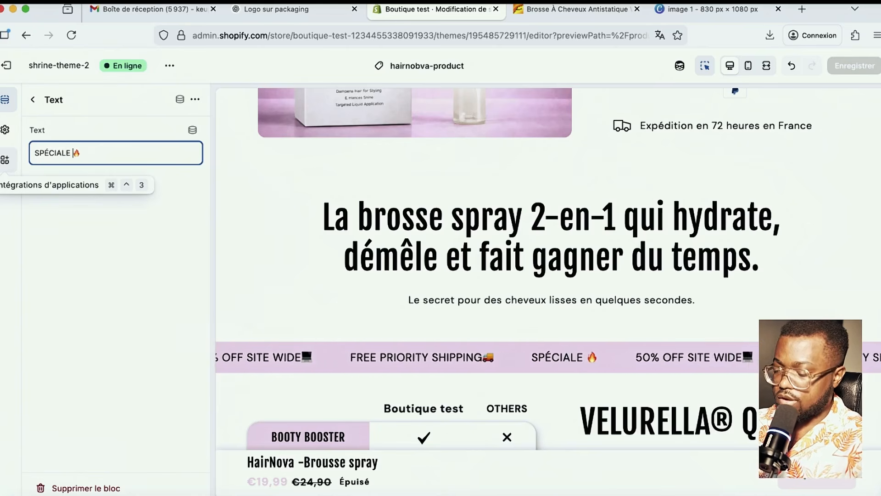
type("10EME ANNIVERSAIRE")
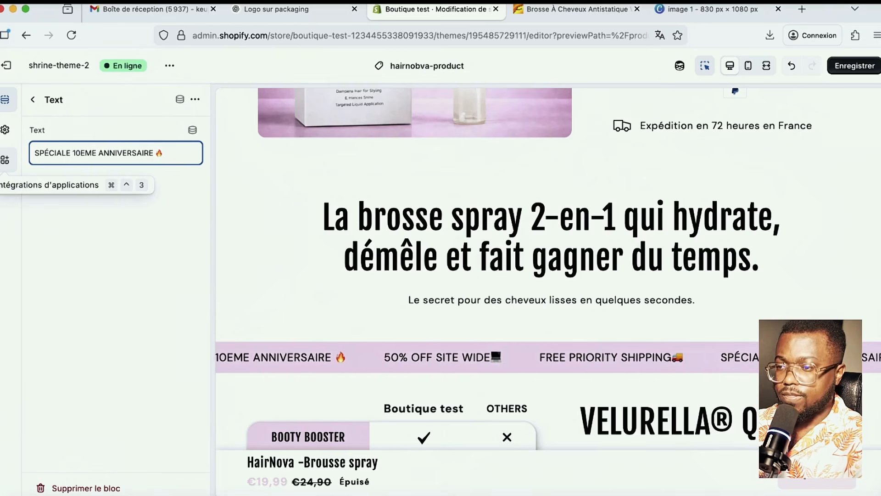
left_click(854, 66)
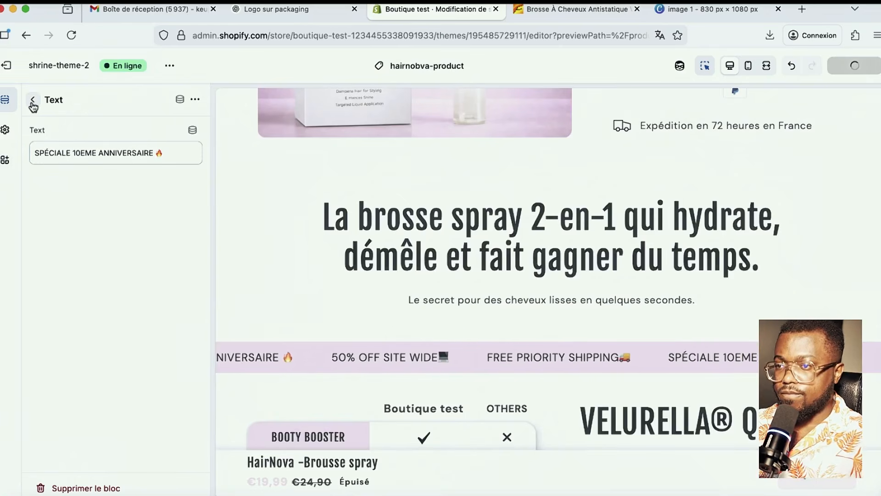
left_click(32, 100)
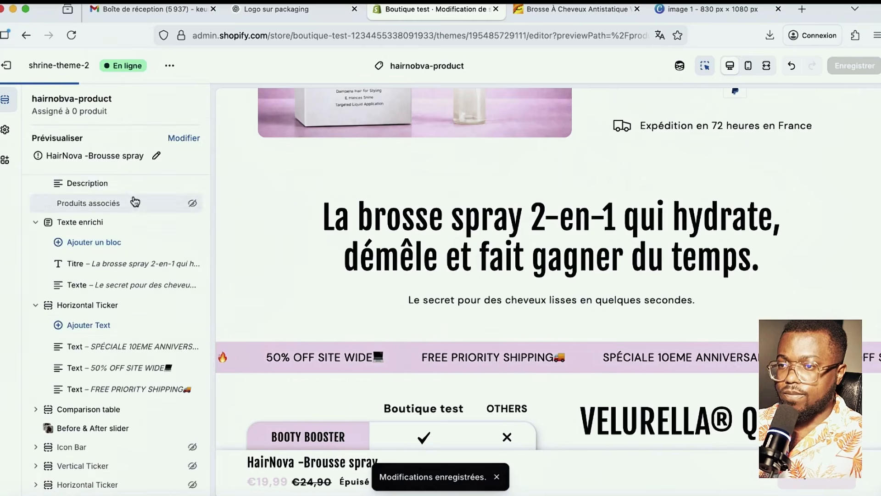
- Rewrite the 50% OFF SITE WIDE ticker message as '-40% PENDANT 24H' and save
left_click(130, 367)
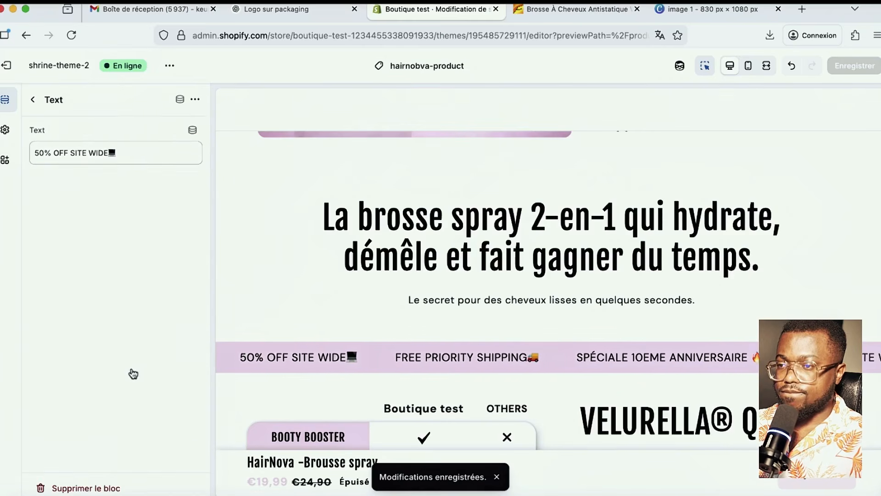
left_click(32, 99)
left_click(132, 367)
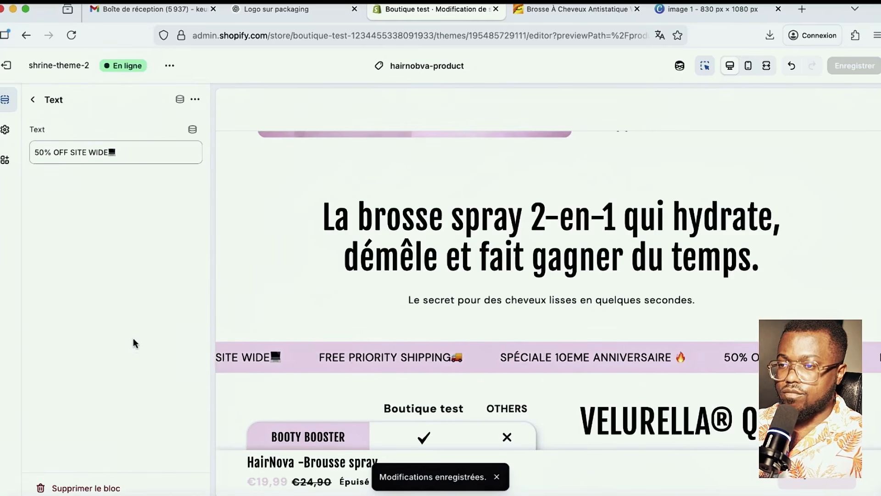
triple_click(106, 153)
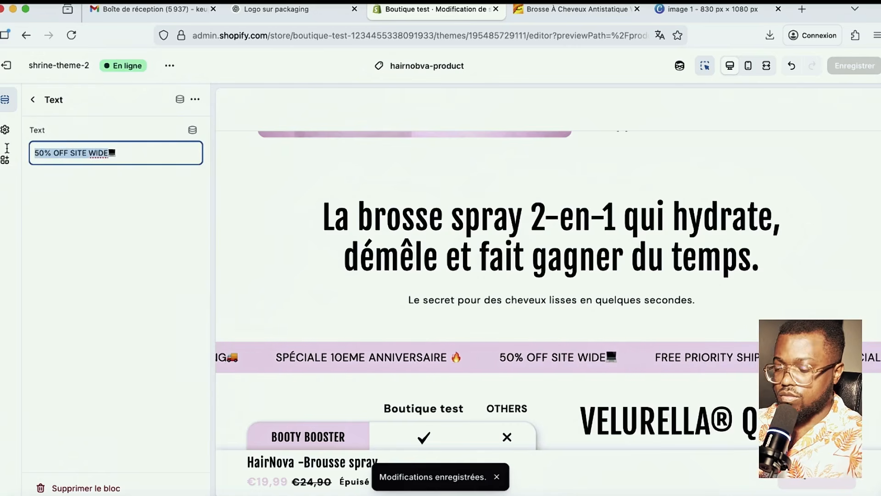
key("BackSpace")
type("-40% PENDANT 24H💻")
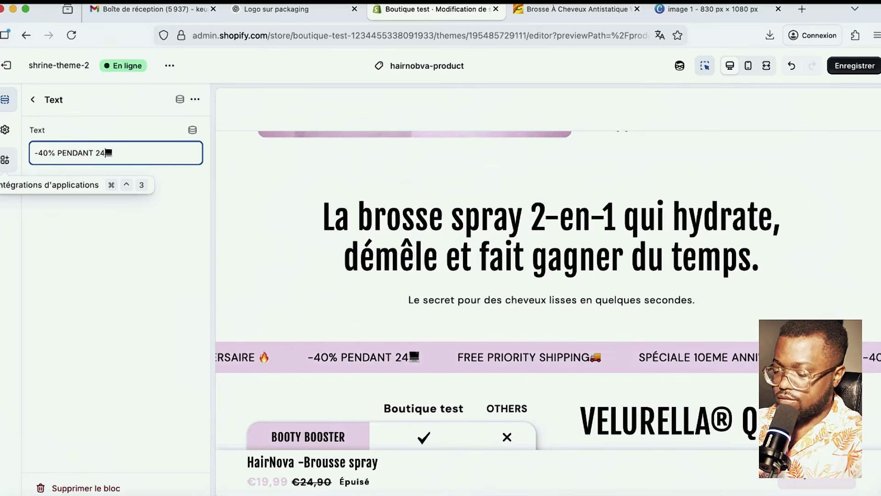
left_click(854, 66)
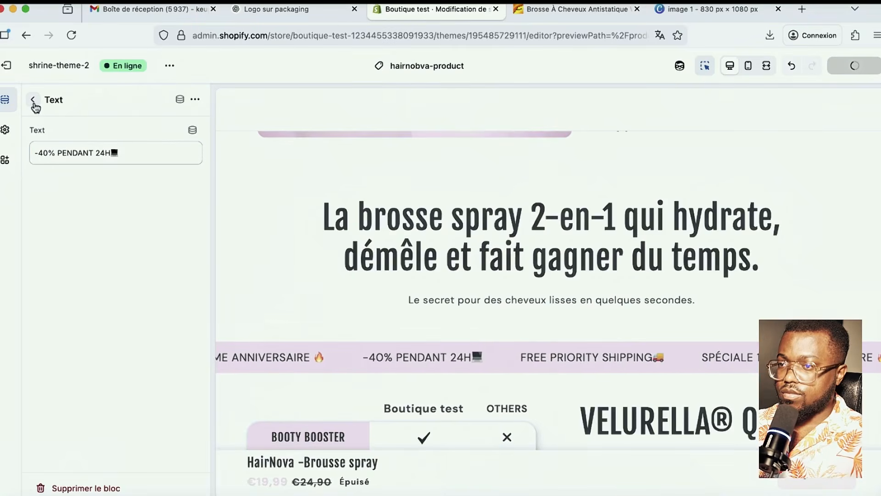
left_click(33, 100)
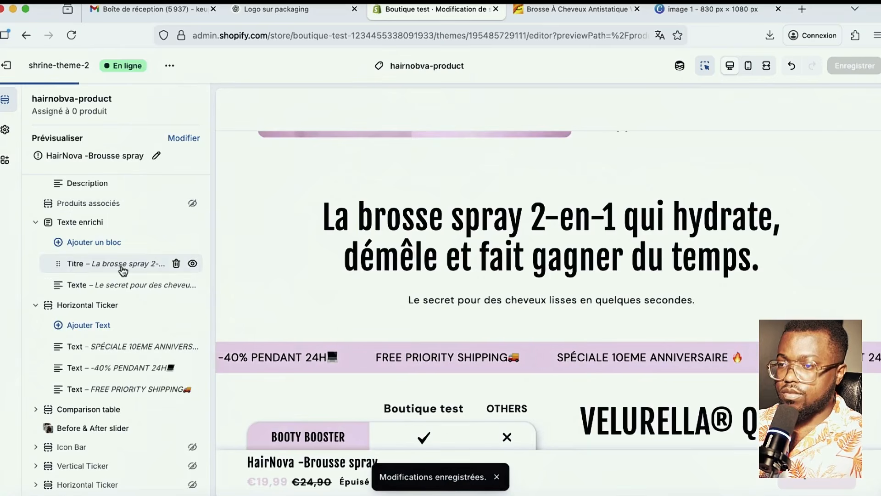
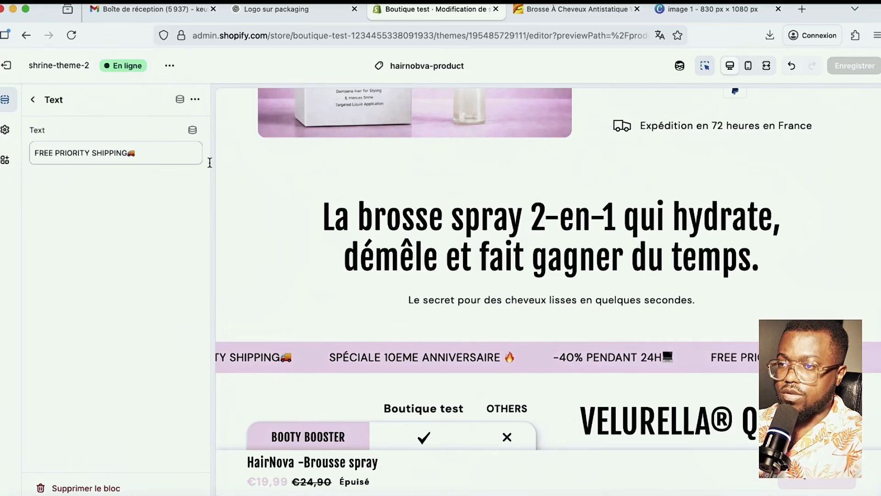
- Replace the free priority shipping ticker message with 'LIVRAISON RAPIDE EN FRANCE (72H)', fix the typo, and save
triple_click(122, 153)
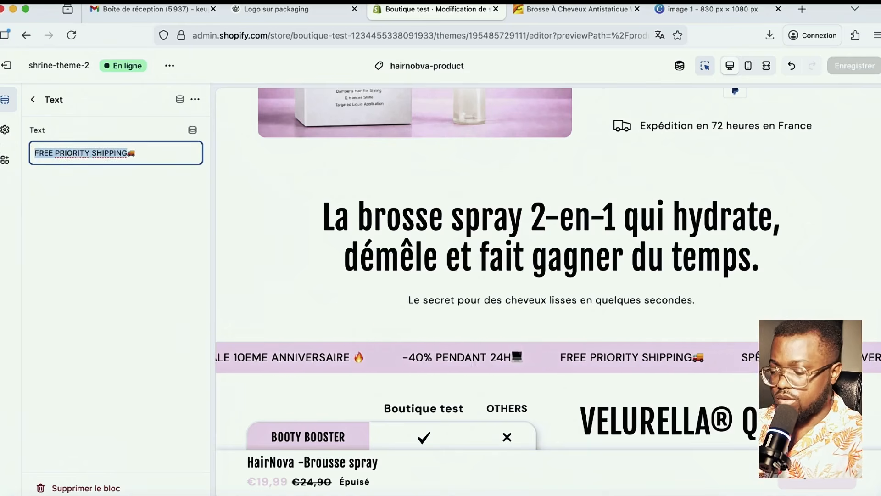
type("LI")
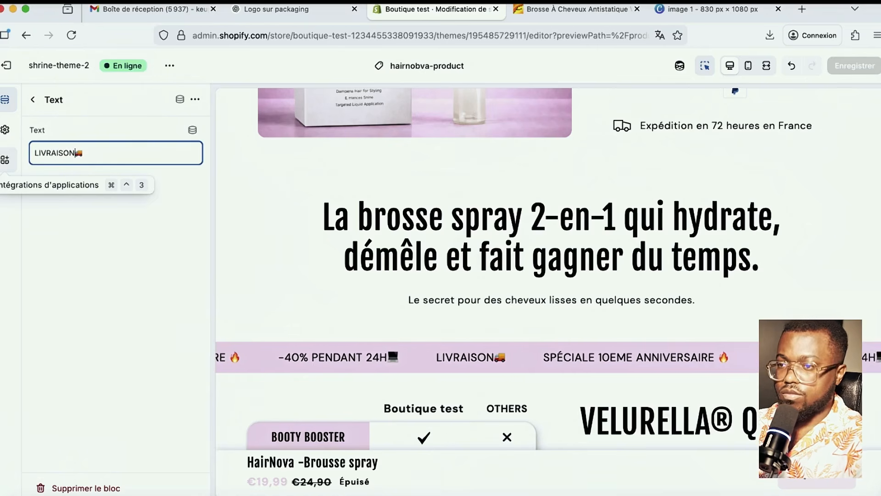
type("VRAISON")
key("BackSpace")
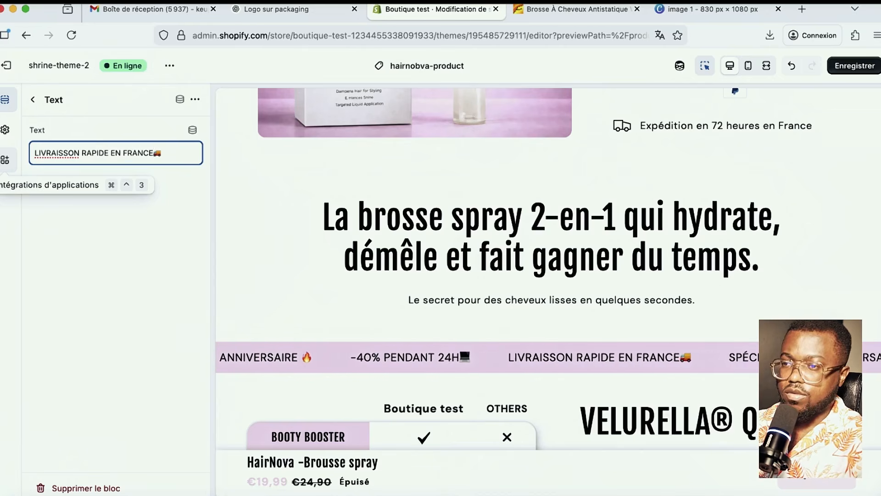
type("(")
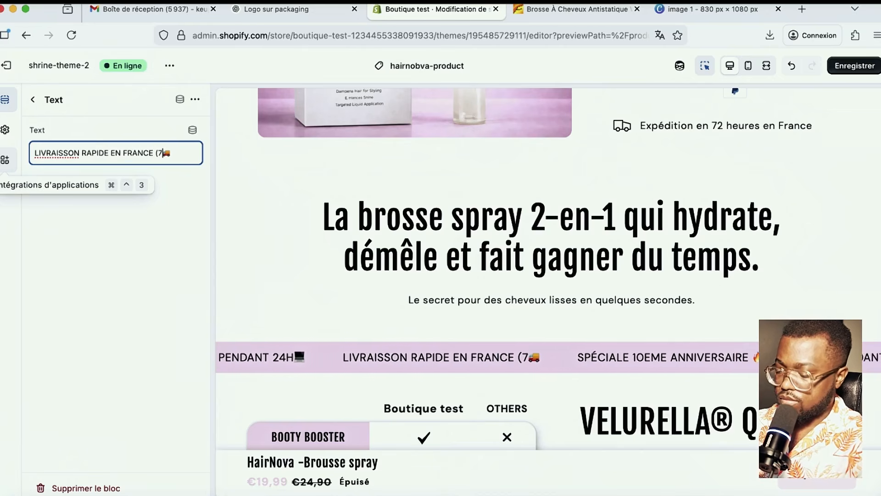
type("72H)")
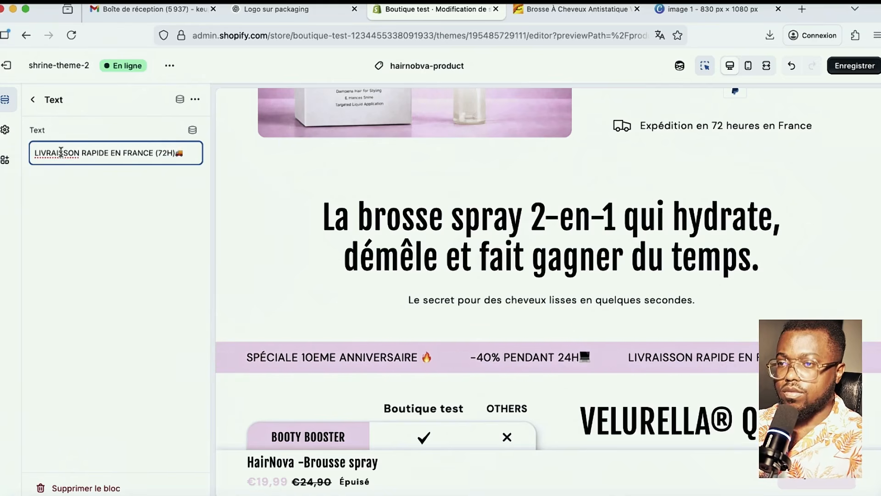
right_click(61, 152)
left_click(208, 164)
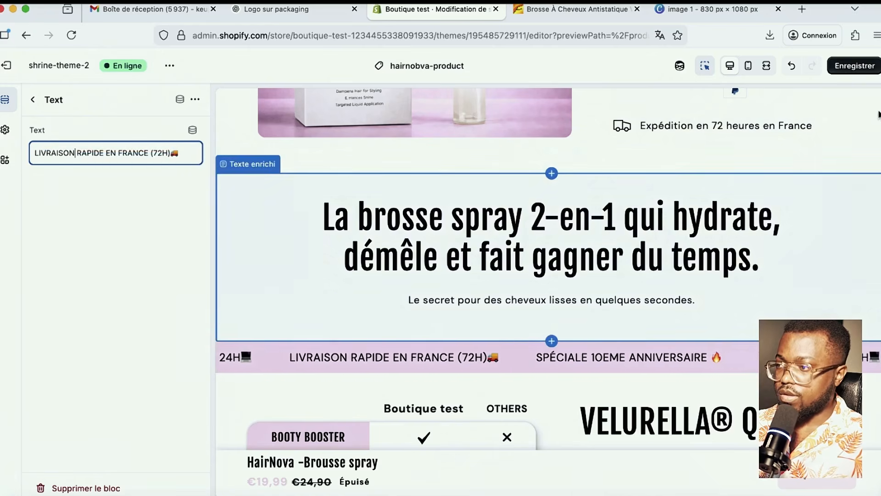
left_click(857, 67)
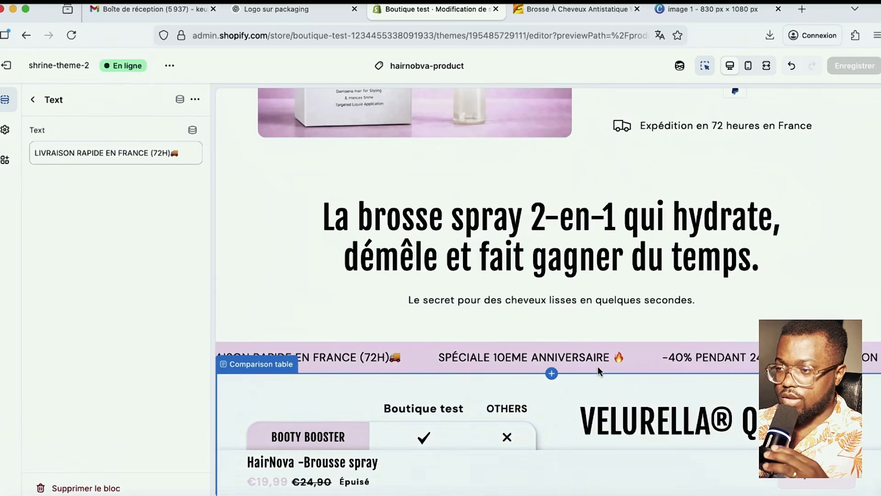
scroll(598, 366, "down", 3)
scroll(588, 360, "down", 2)
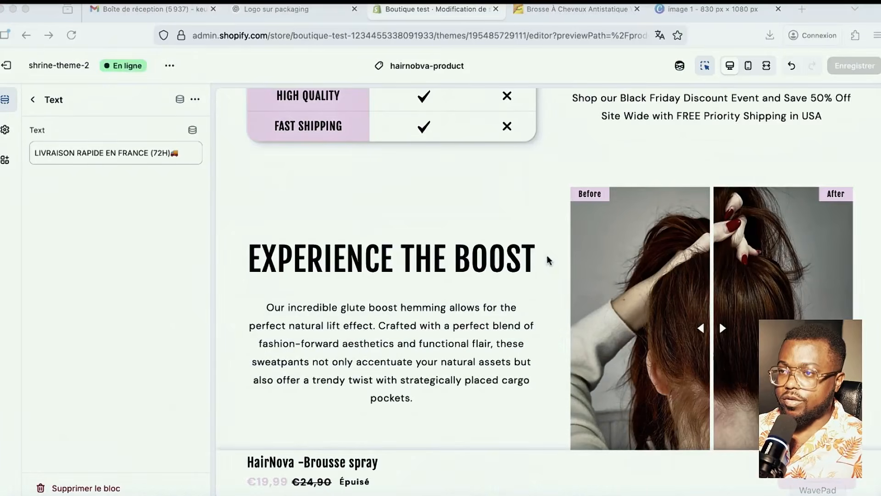
- Ask ChatGPT for the brush's first benefit in four lines, which returns 'Démêlage sans douleur'
left_click(289, 11)
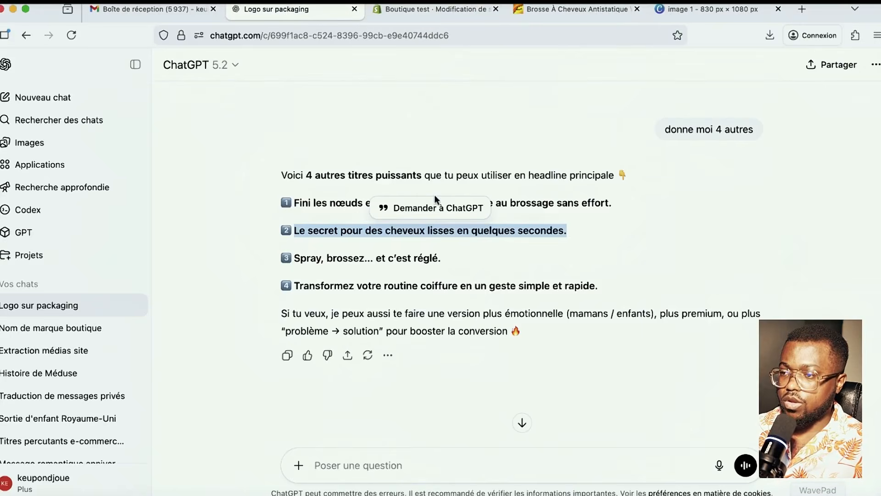
left_click(523, 420)
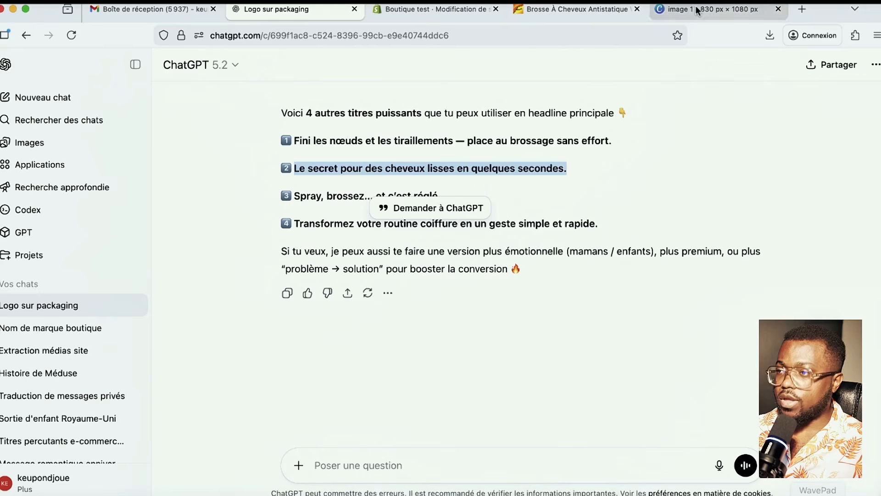
left_click(481, 462)
type("j'aimerai ")
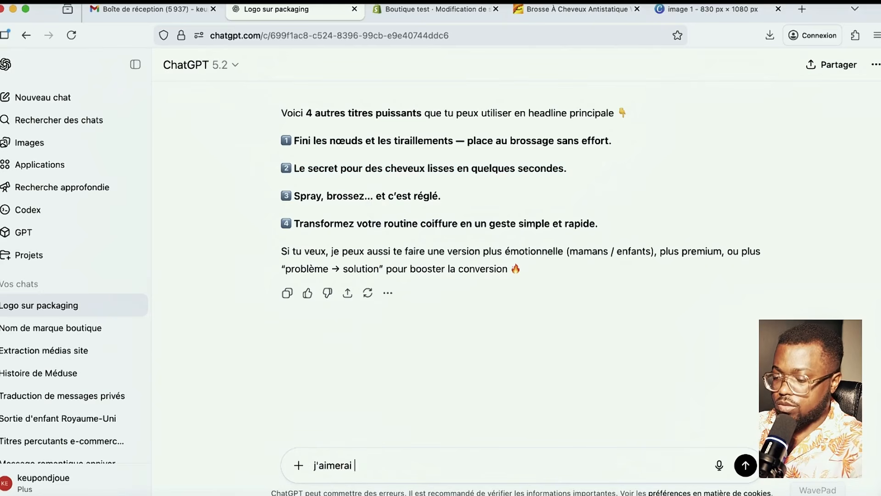
type("que tu ")
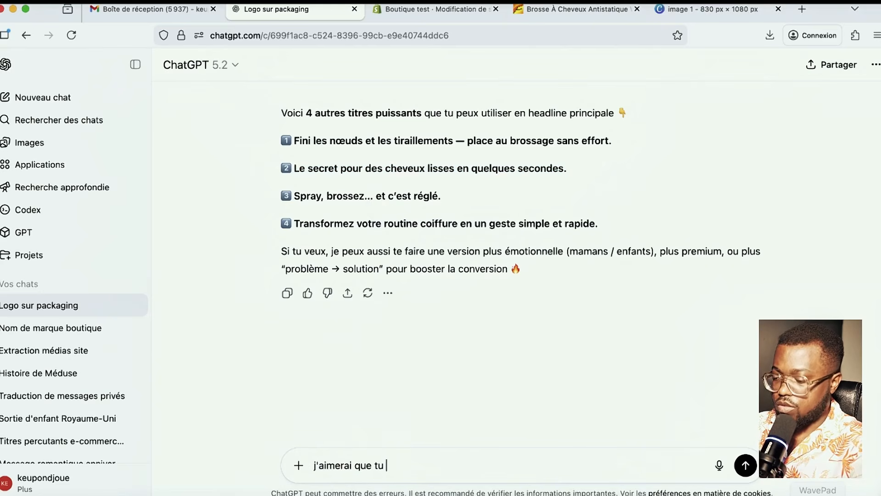
type("me donne le pr")
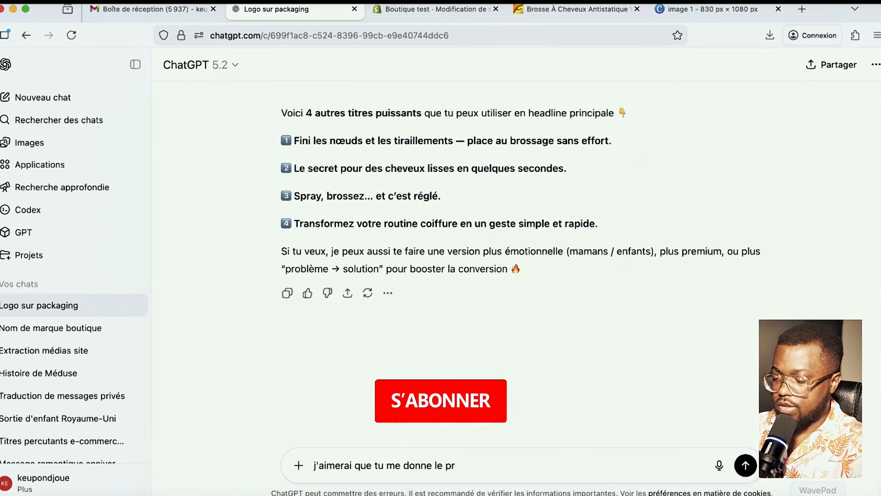
type("emier avantage de ce ")
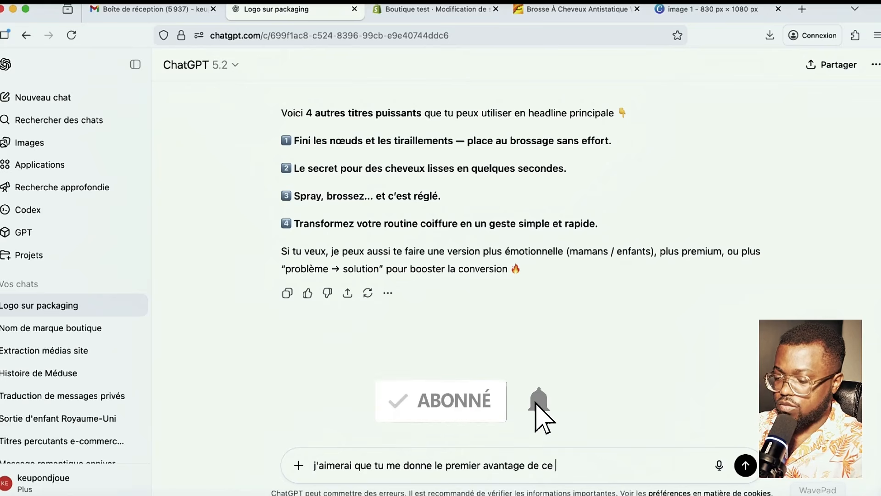
type("prouit avec un petit texte")
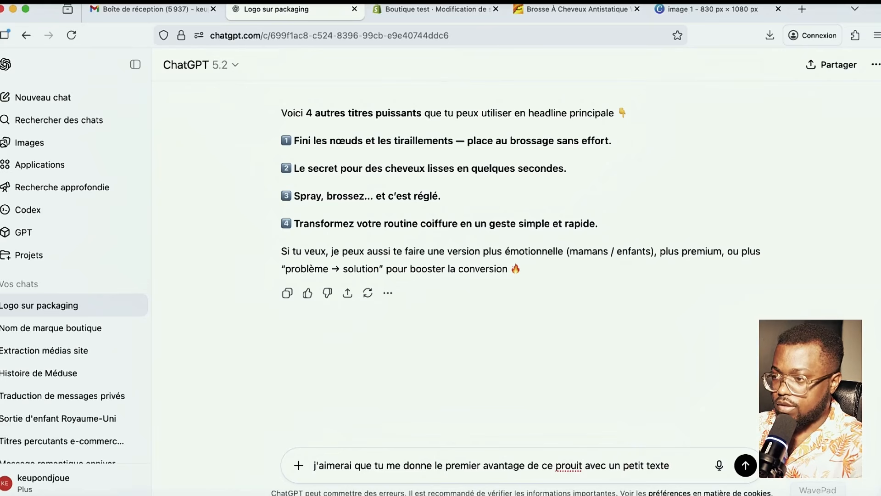
type(" explicatif de 4 ligne")
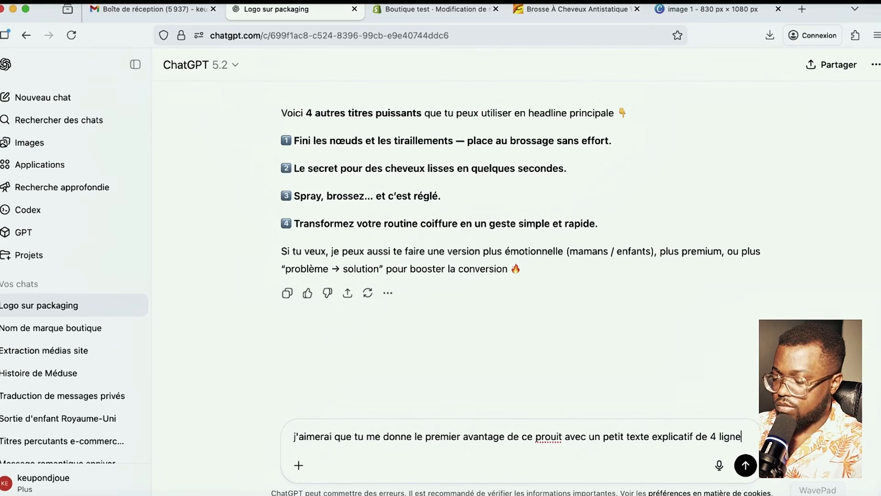
key("Return")
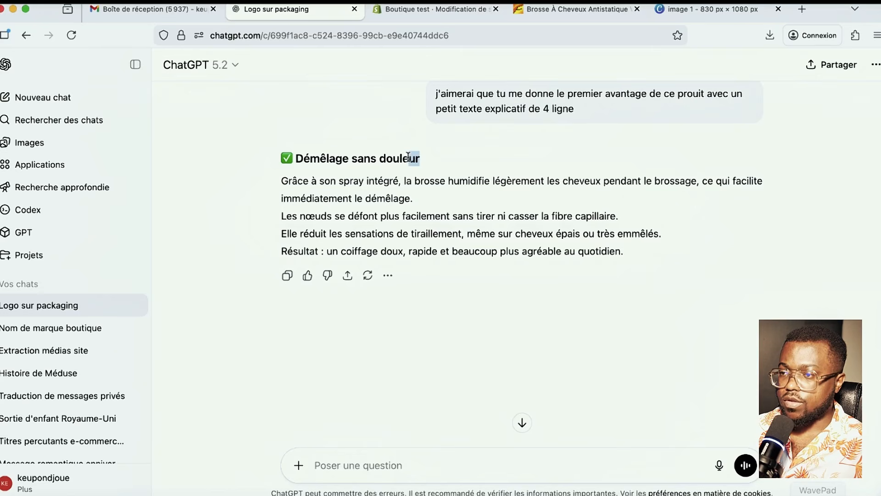
left_click_drag(408, 156, 297, 153)
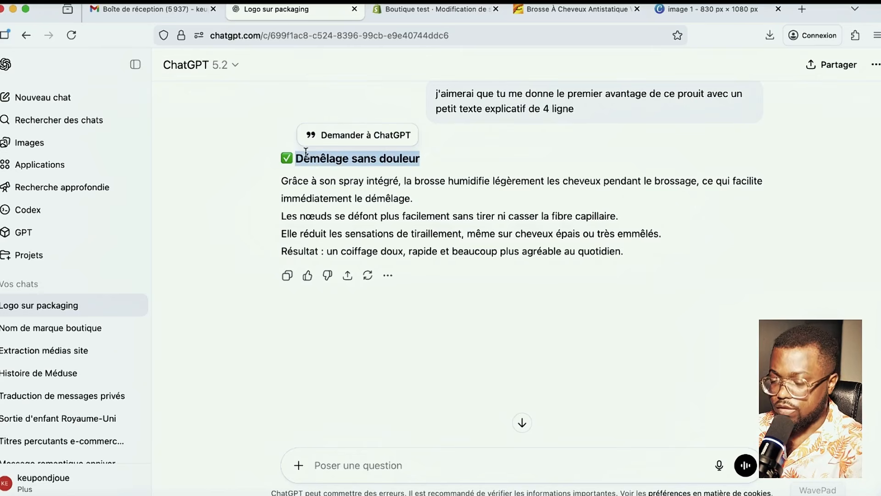
left_click(430, 9)
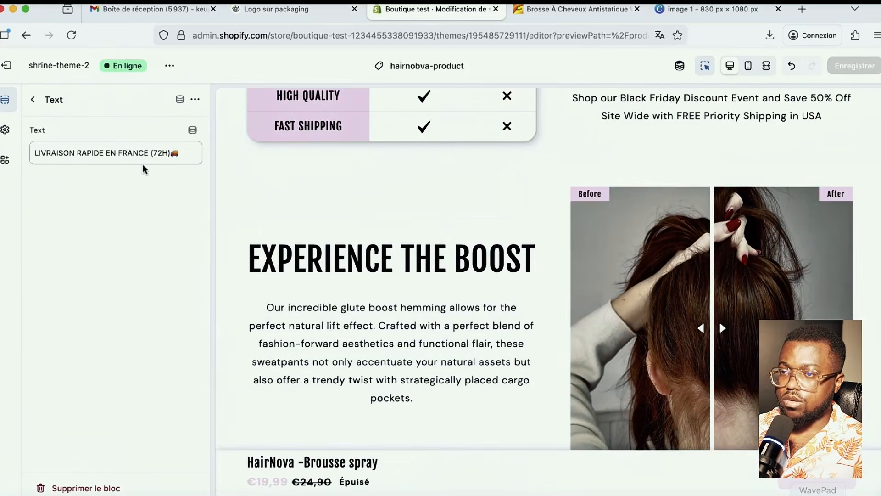
- Retitle the before-and-after section 'RÉSULTAT INSTANTANÉ' with correct accents
left_click(358, 259)
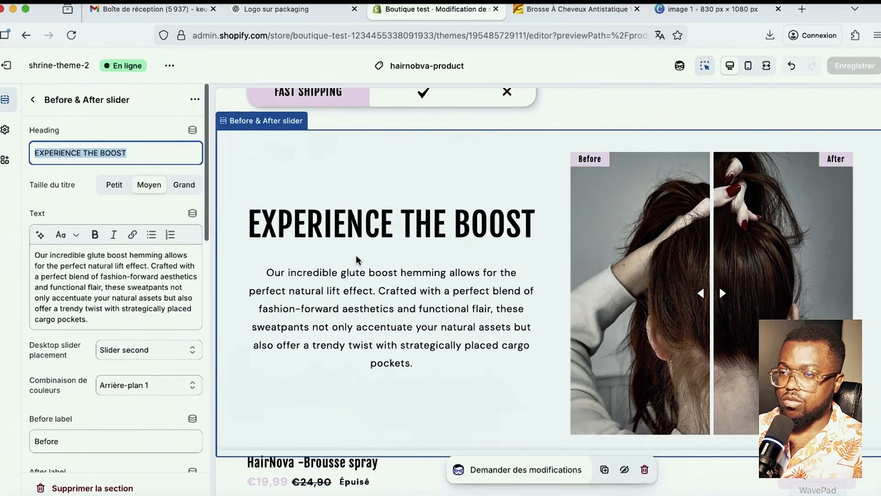
type("RESUL")
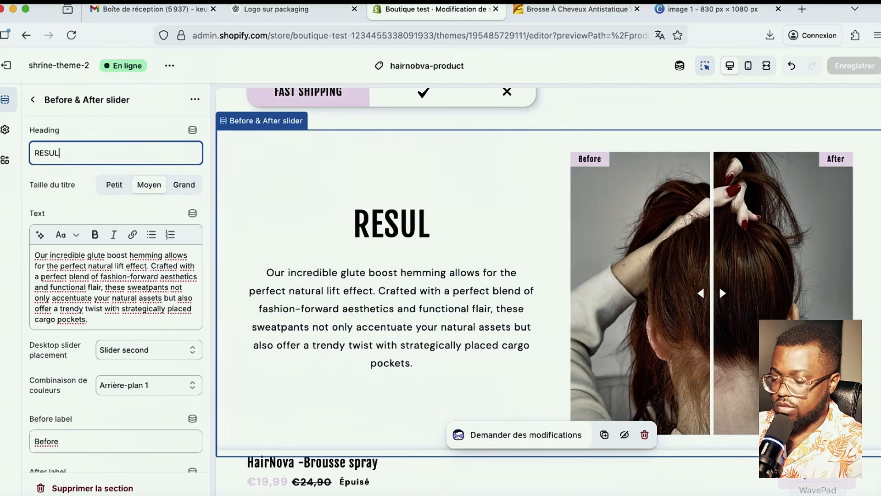
type("TAT IN")
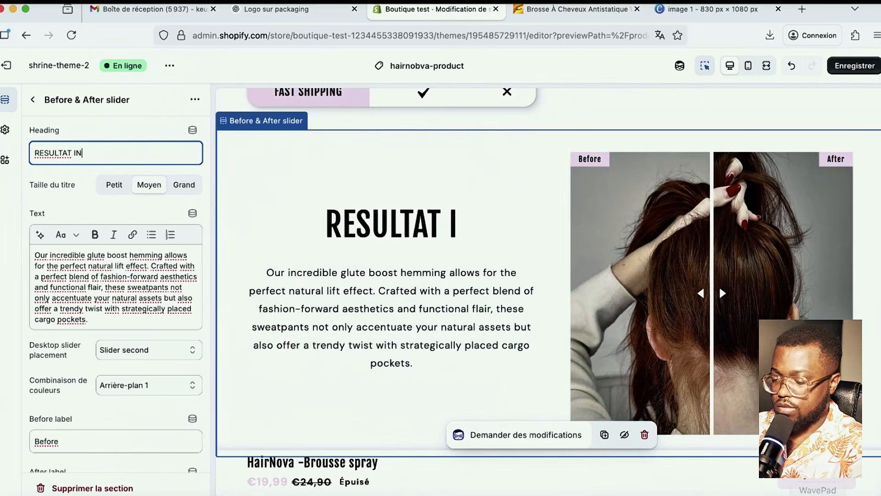
type("STA")
type("NTANÉ")
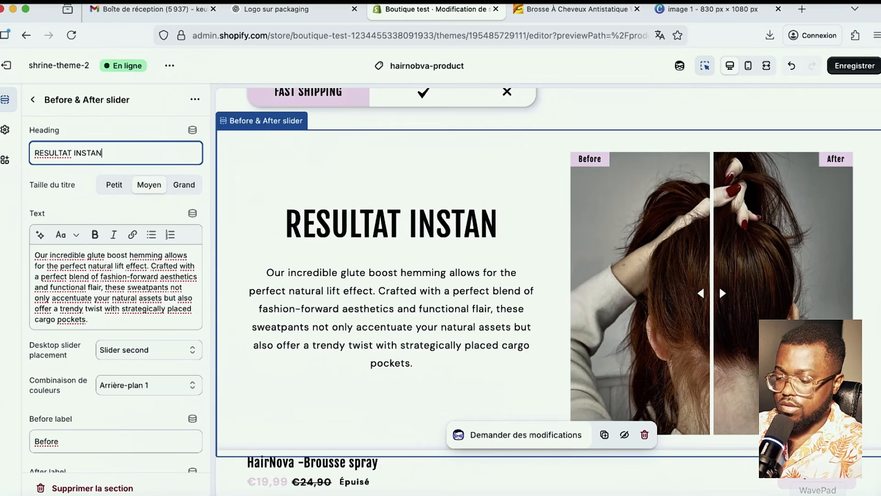
key("super+Left")
key("alt+shift+Right")
type("RÉSULTAT")
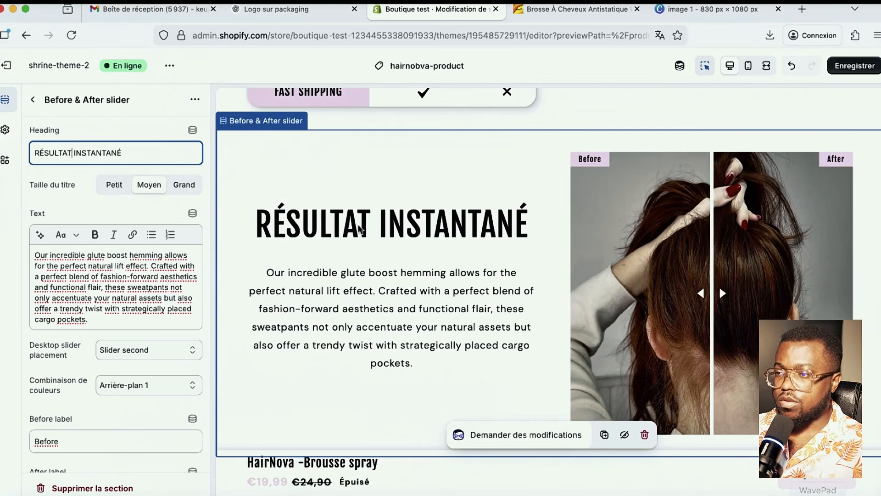
- Replace the section's English description with ChatGPT's French detangling paragraph and save
left_click(292, 6)
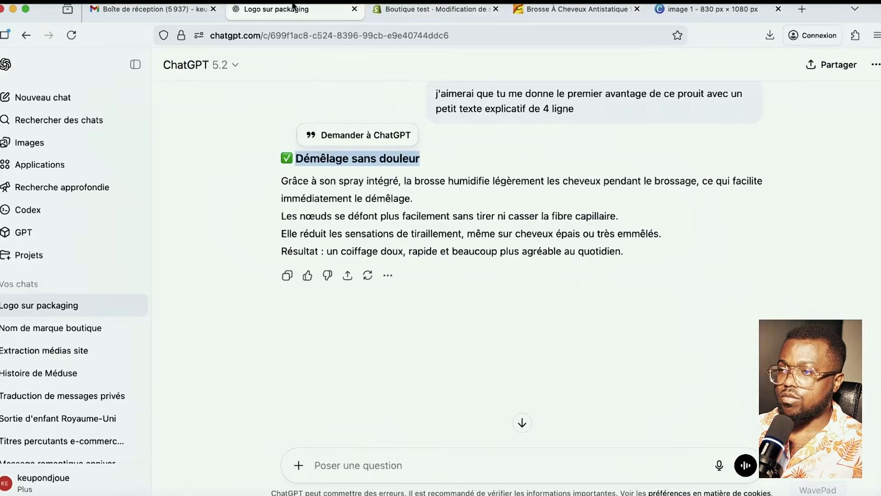
left_click_drag(629, 252, 276, 187)
key("super+c")
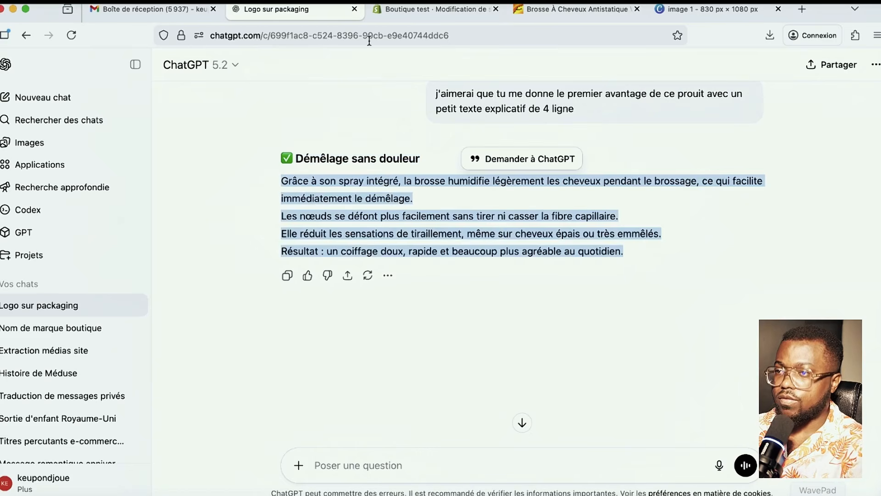
left_click(413, 10)
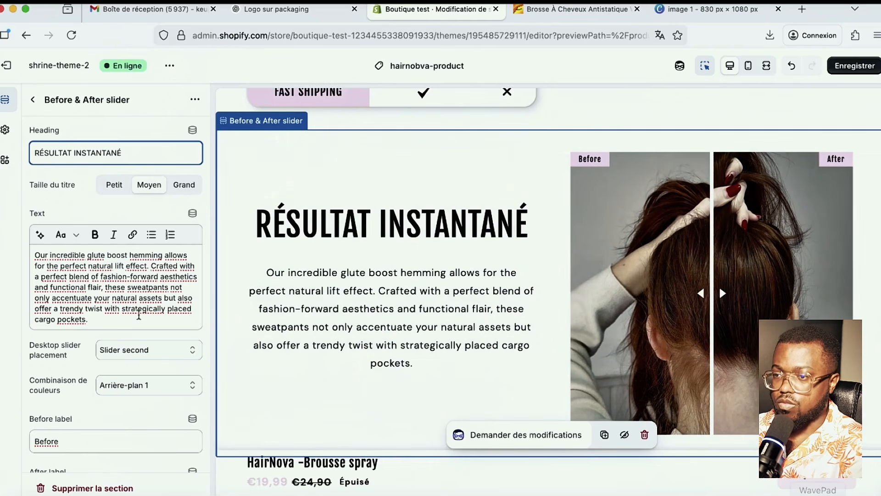
left_click(139, 314)
key("super+a")
key("super+v")
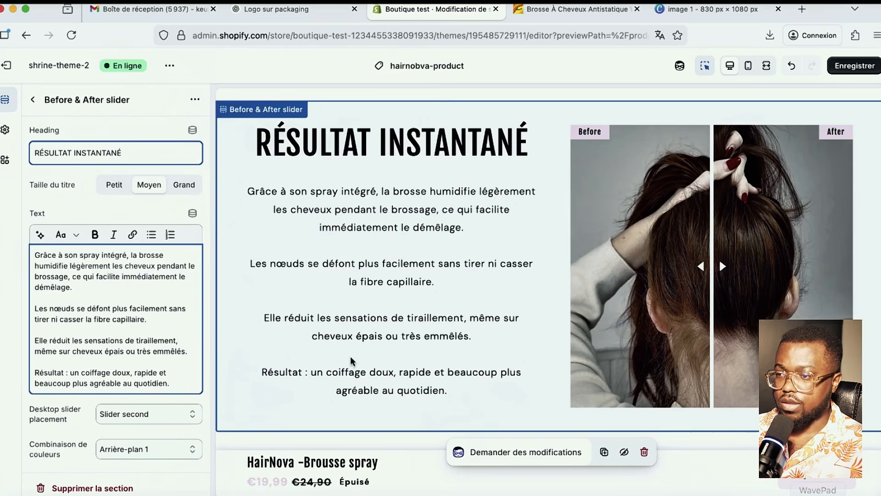
key("super+s")
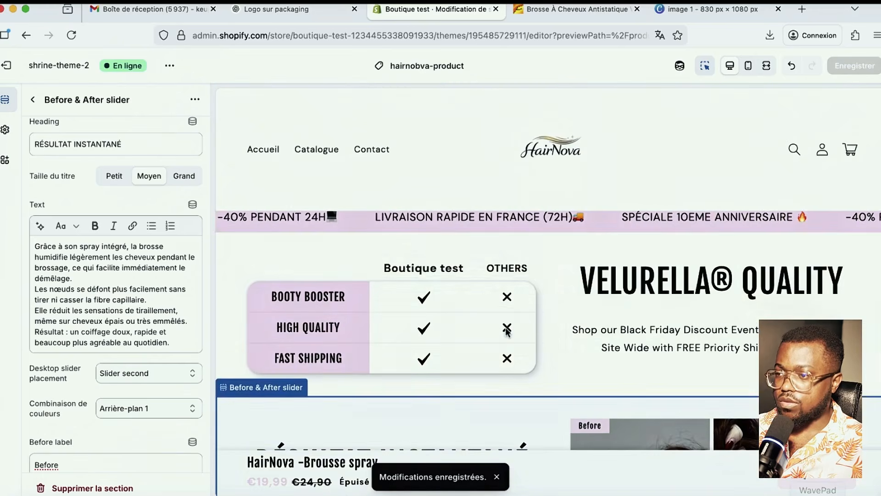
- Locate the VELURELLA Quality comparison table section in the product page preview
left_click(549, 307)
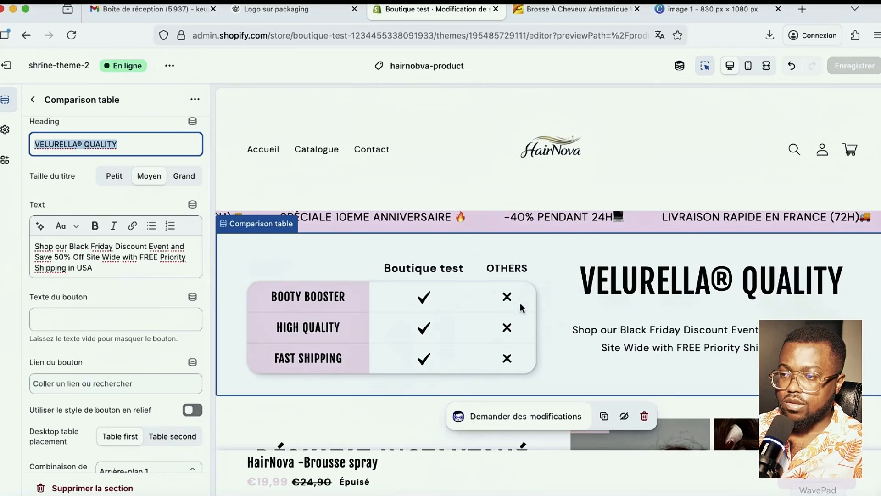
scroll(158, 319, "down", 3)
scroll(158, 319, "down", 2)
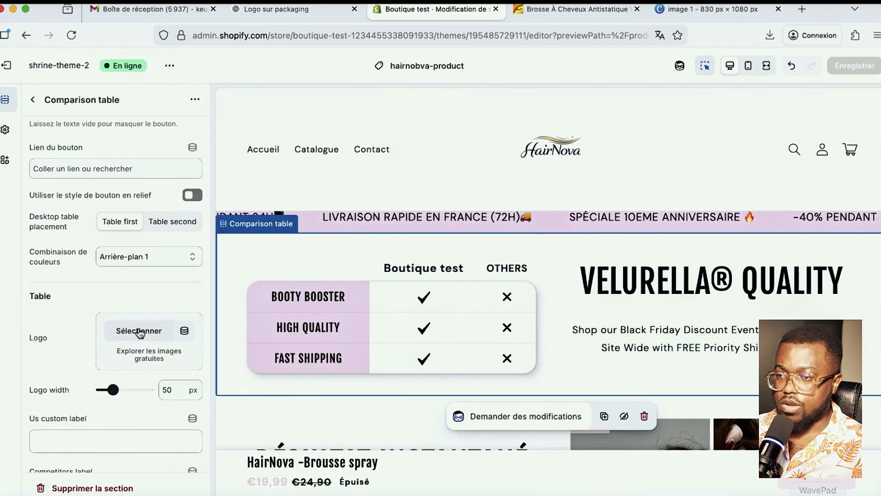
scroll(143, 334, "down", 2)
scroll(146, 334, "down", 4)
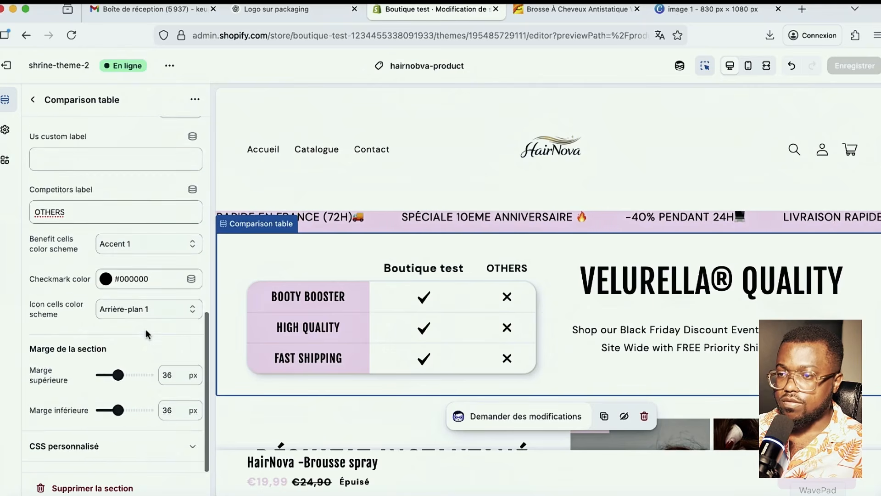
scroll(146, 334, "up", 9)
scroll(146, 332, "up", 2)
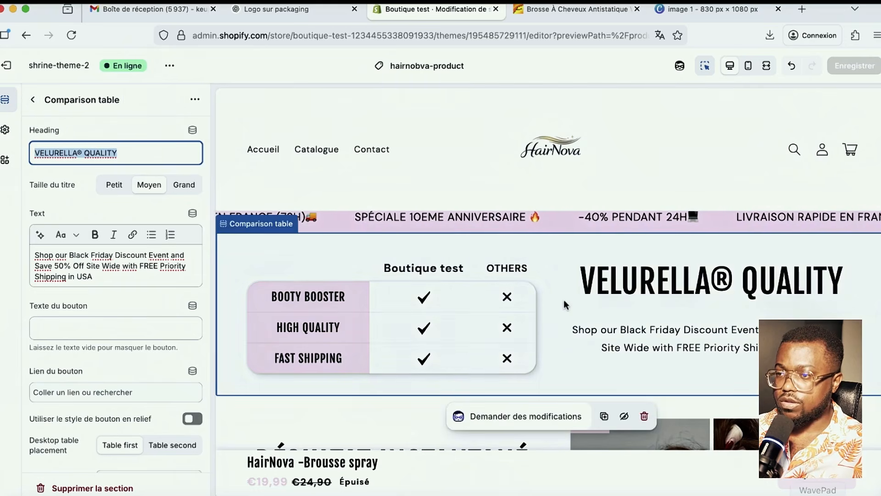
left_click(264, 229)
left_click(264, 229)
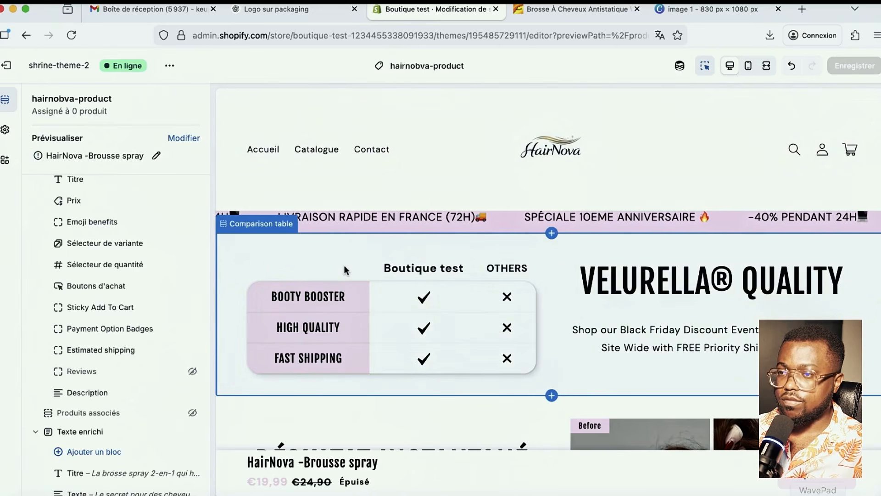
- Delete the Comparison table section from the template
left_click(343, 265)
left_click(194, 99)
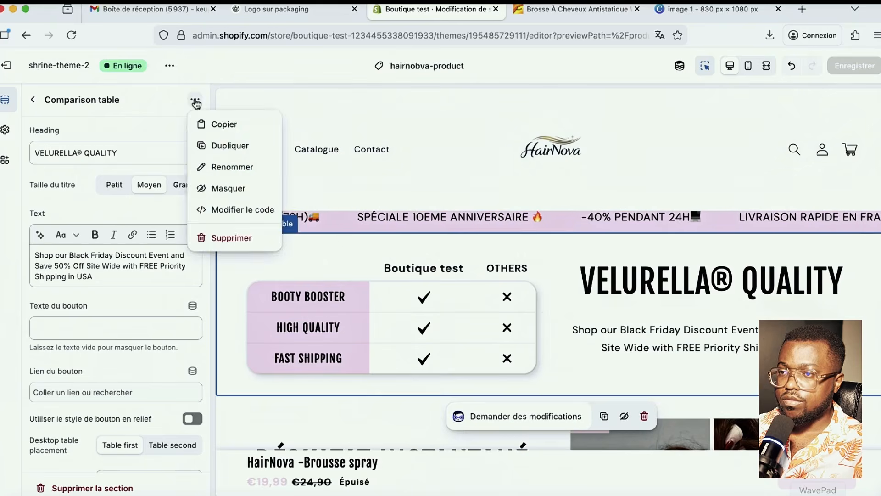
left_click(205, 122)
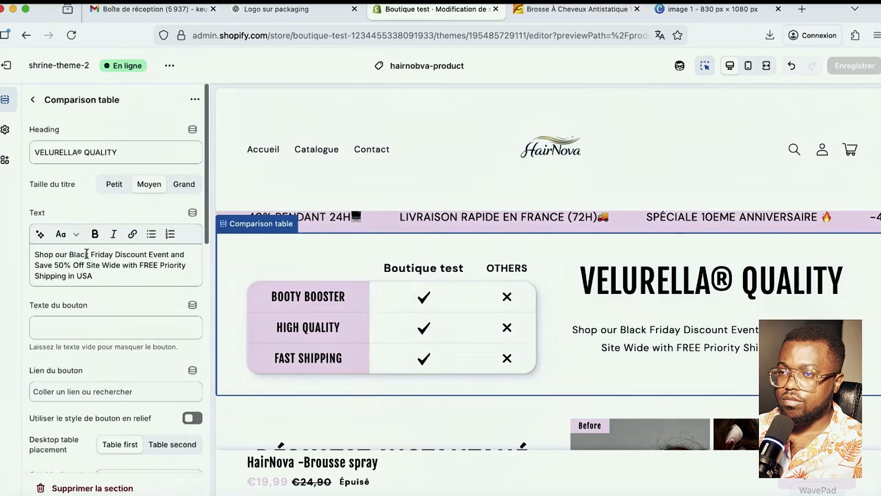
left_click(192, 99)
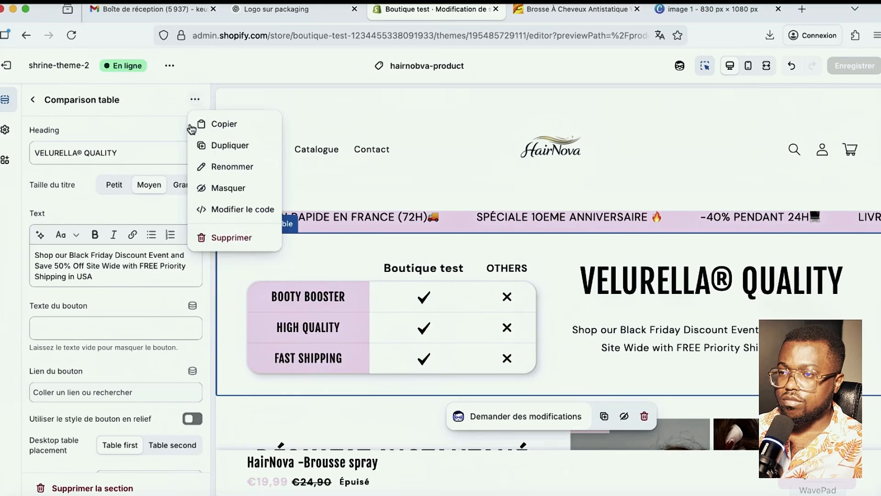
left_click(207, 236)
- Add an 'Image avec texte' section beneath the FAQ questions on the product template
scroll(281, 285, "down", 7)
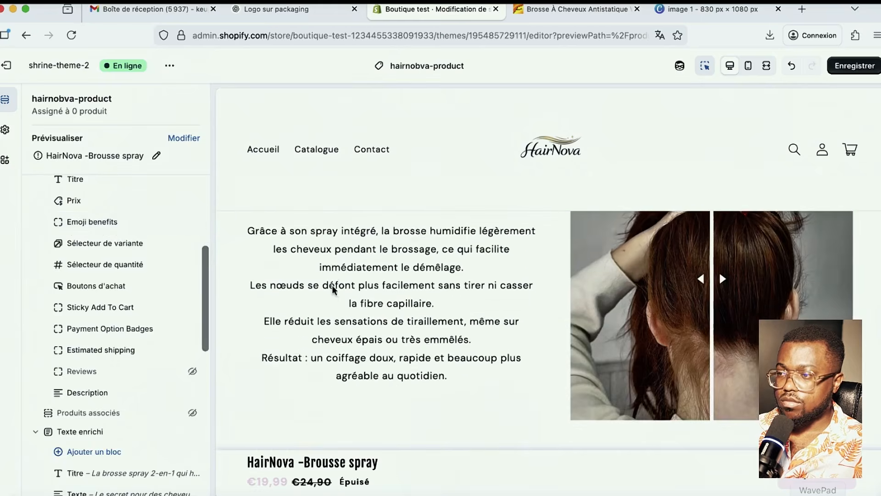
scroll(96, 376, "down", 6)
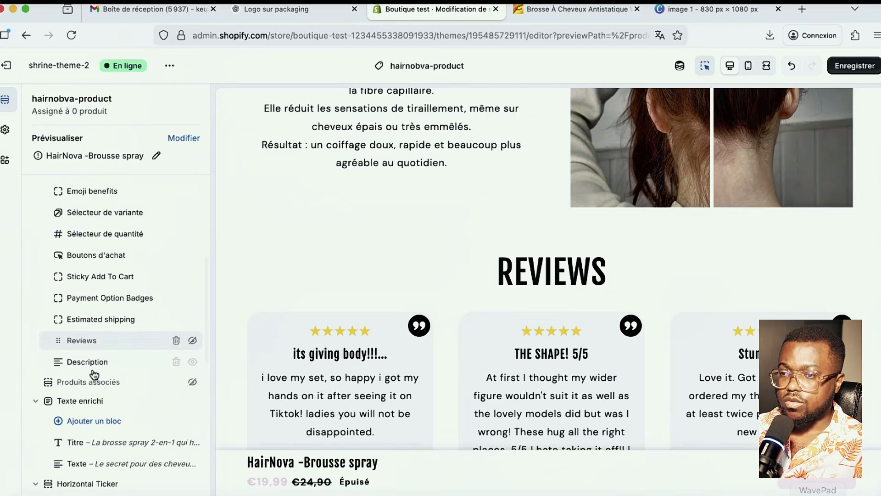
scroll(96, 377, "down", 5)
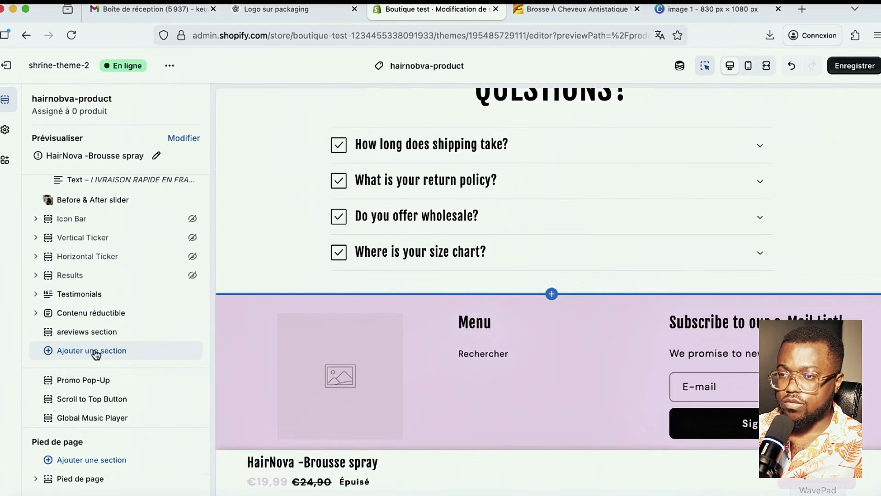
scroll(96, 354, "up", 5)
scroll(95, 354, "down", 3)
scroll(95, 355, "down", 2)
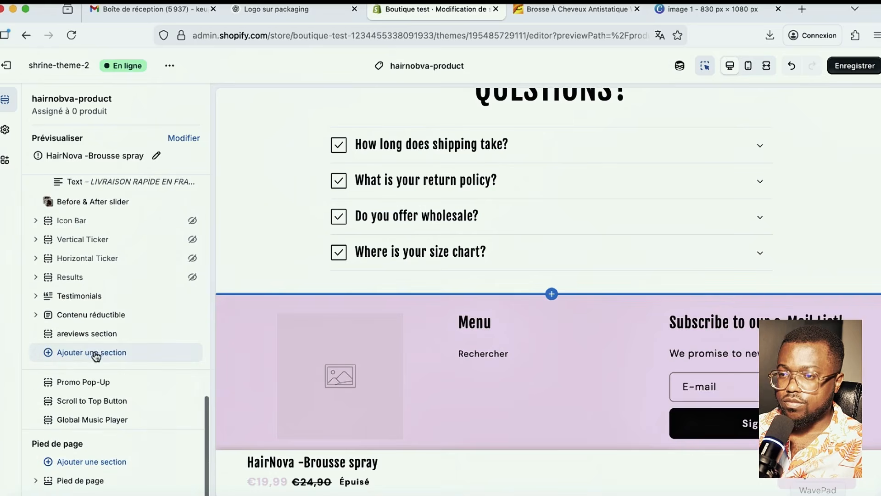
left_click(95, 352)
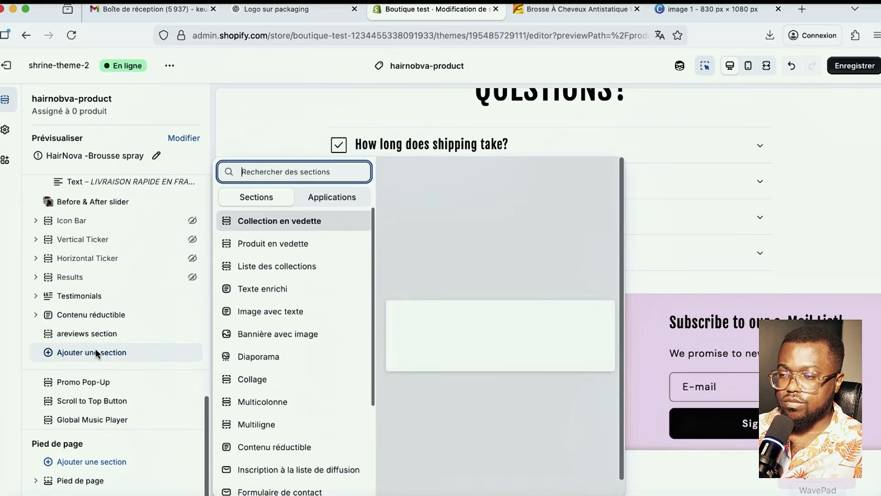
left_click(7, 272)
scroll(115, 302, "up", 5)
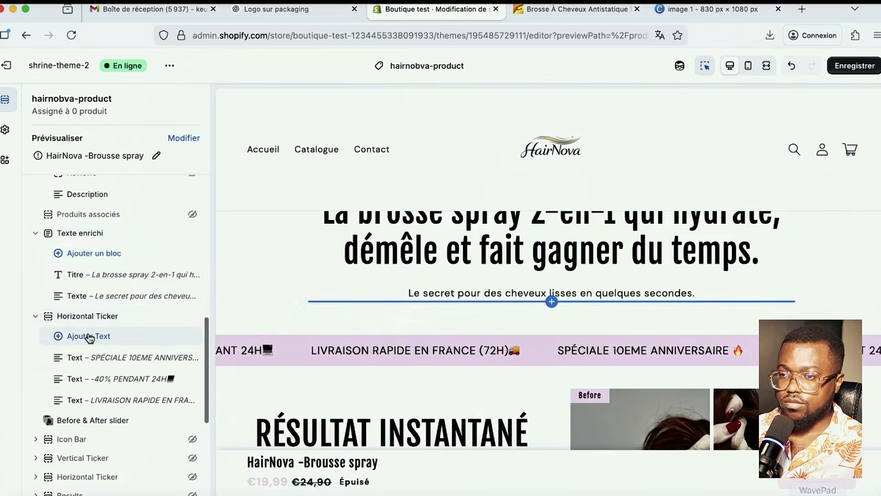
scroll(94, 299, "down", 5)
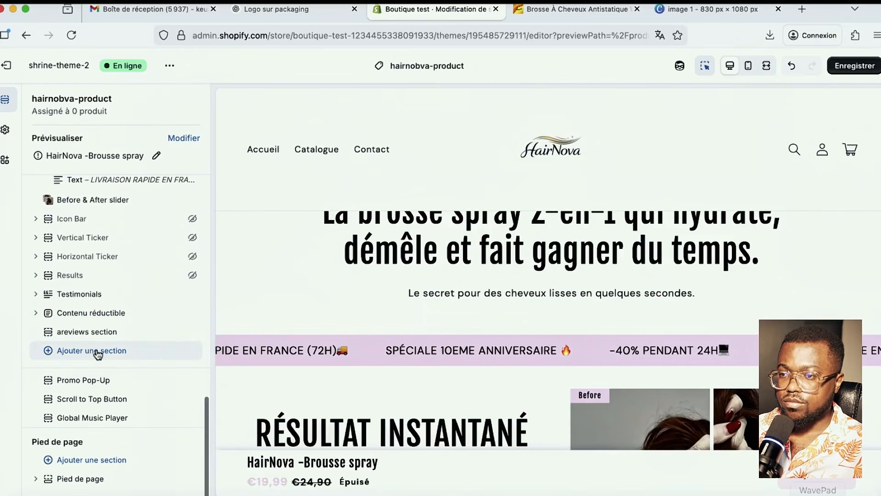
left_click(96, 350)
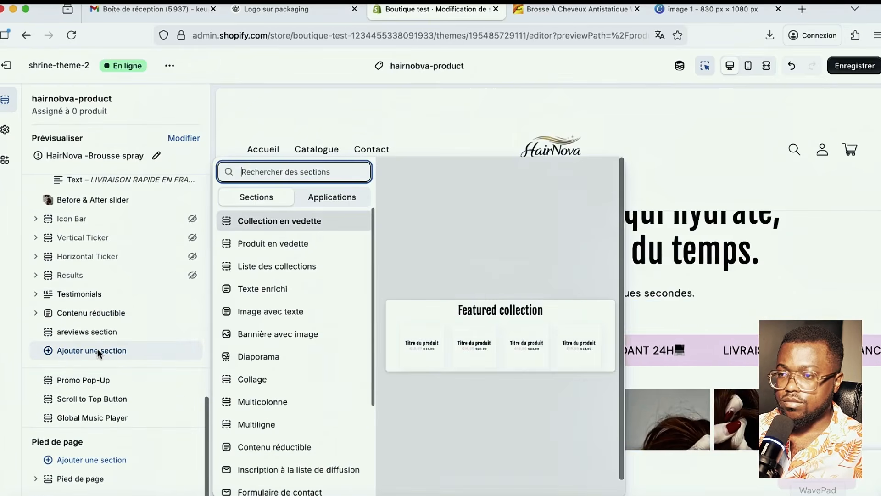
left_click(273, 313)
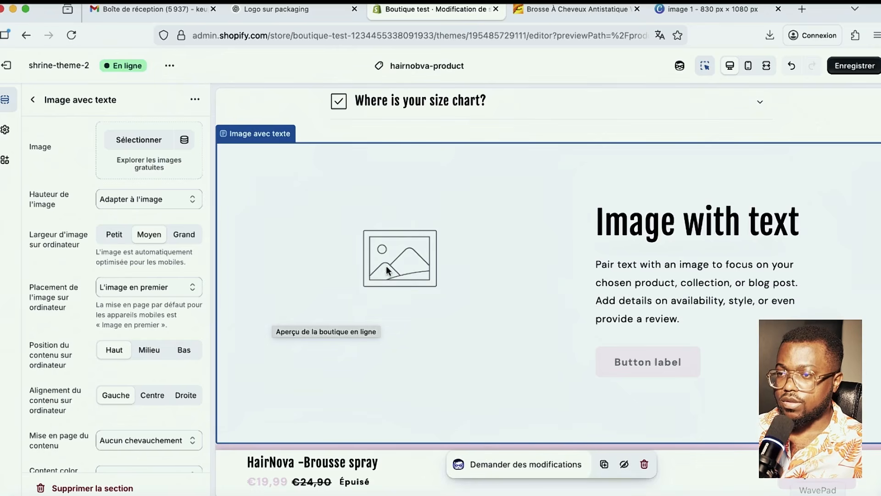
- Upload the ChatGPT 17_06_45 PNG brush comparison image and set it as the section's picture
left_click(139, 141)
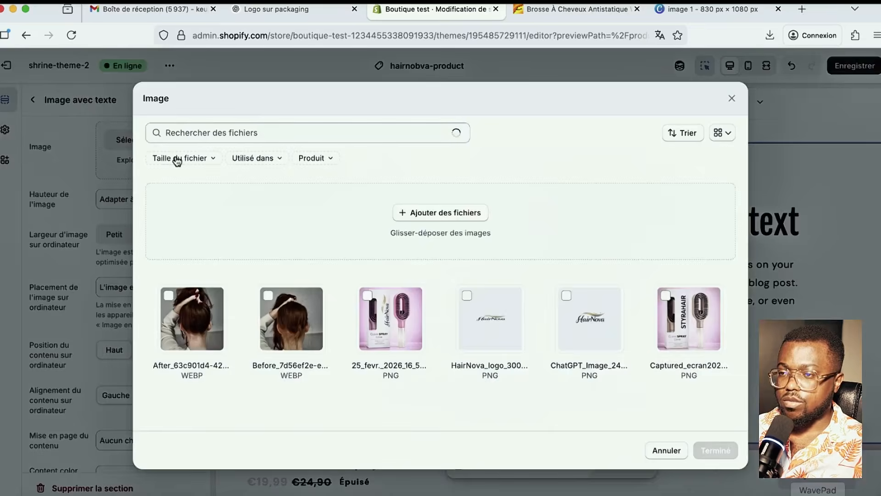
left_click(423, 216)
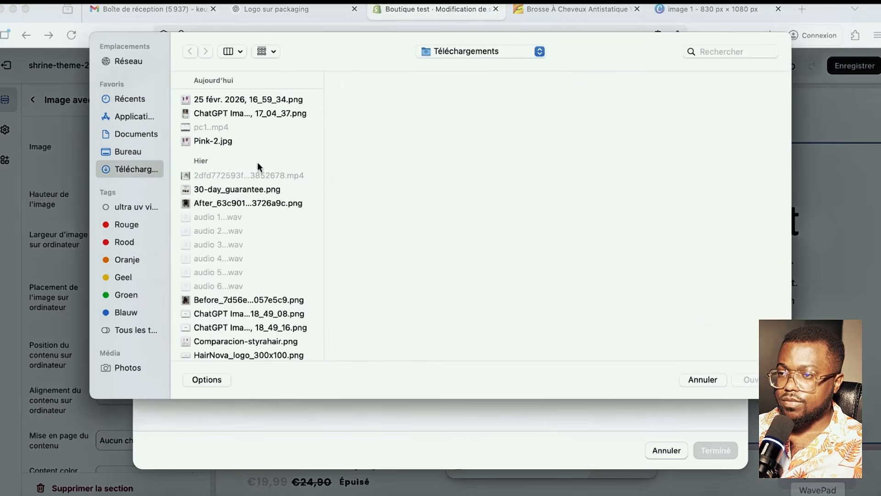
left_click(220, 100)
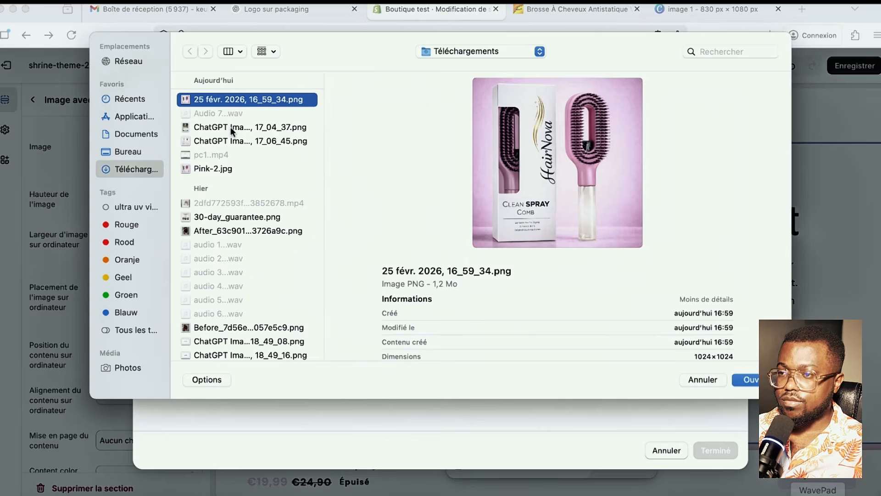
left_click(231, 128)
left_click(248, 142)
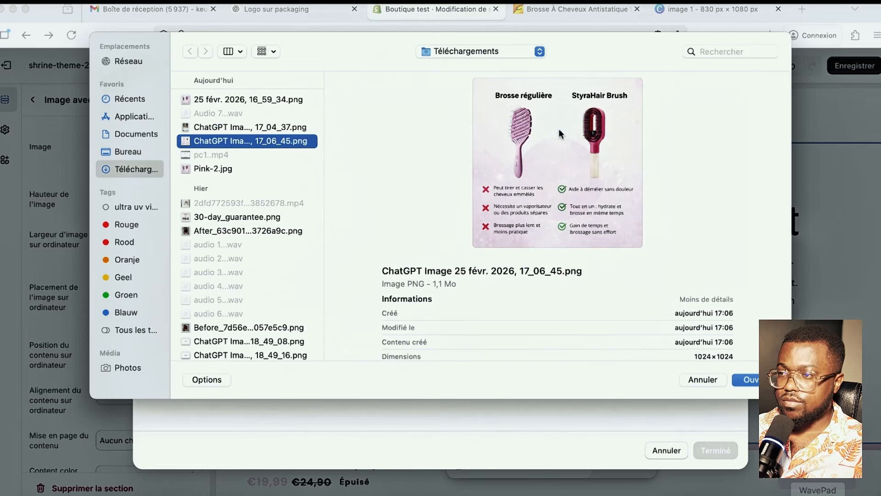
left_click(748, 380)
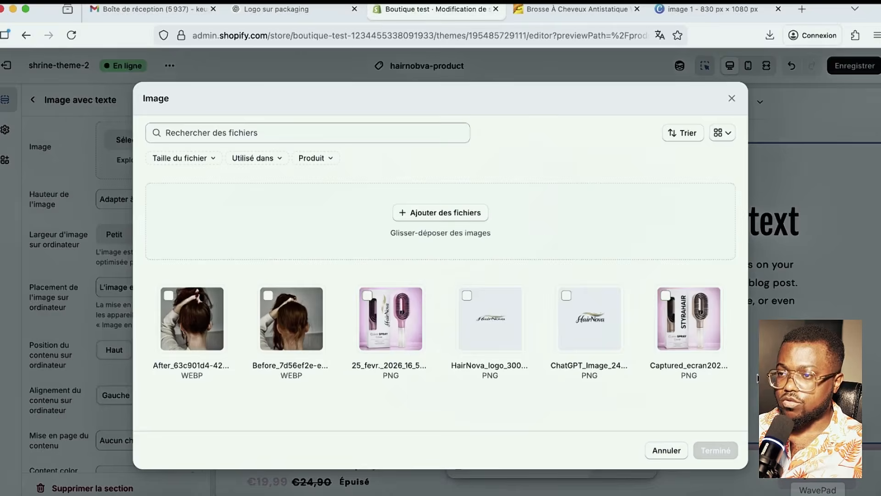
scroll(523, 340, "down", 3)
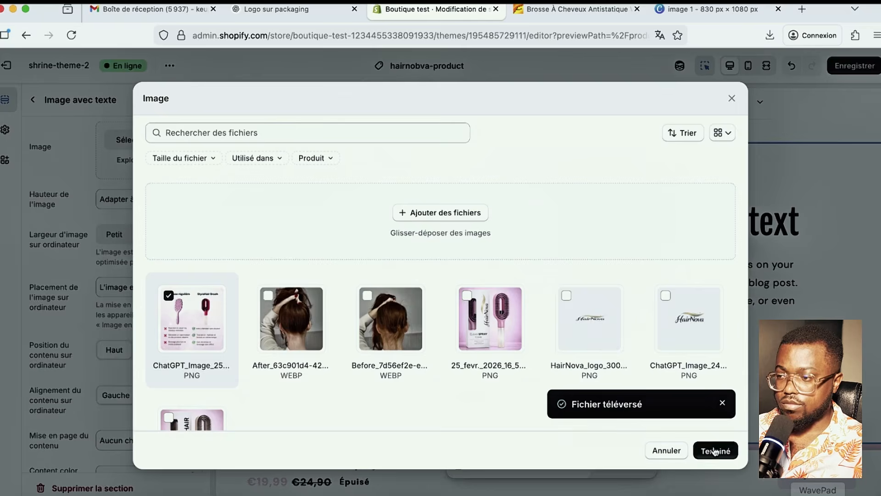
left_click(714, 451)
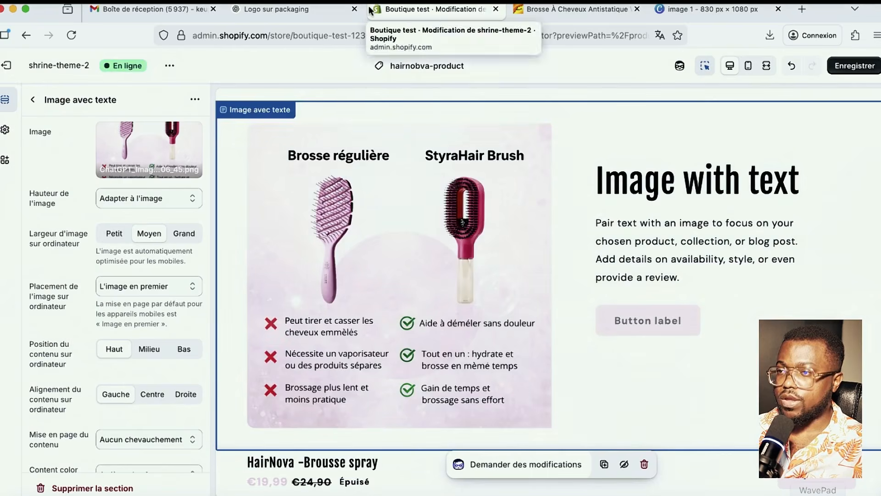
- Ask ChatGPT for a paragraph explaining the product's advantage over a normal brush
left_click(275, 10)
left_click(494, 461)
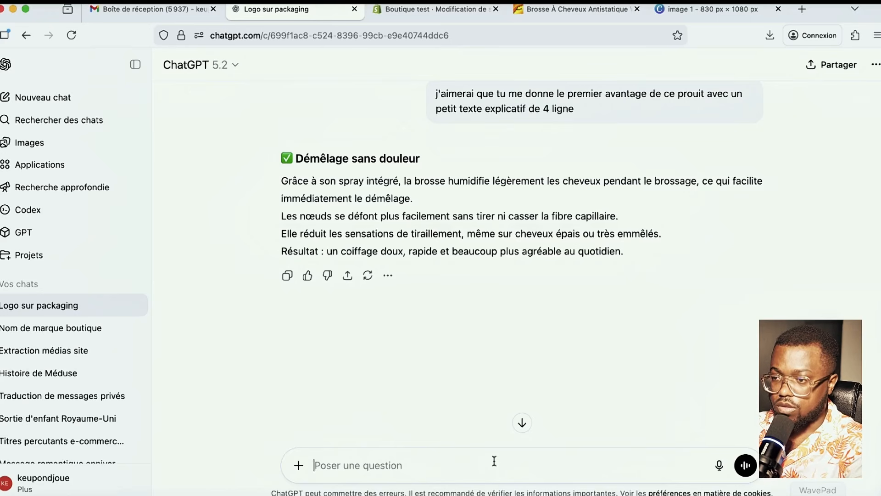
type("DON")
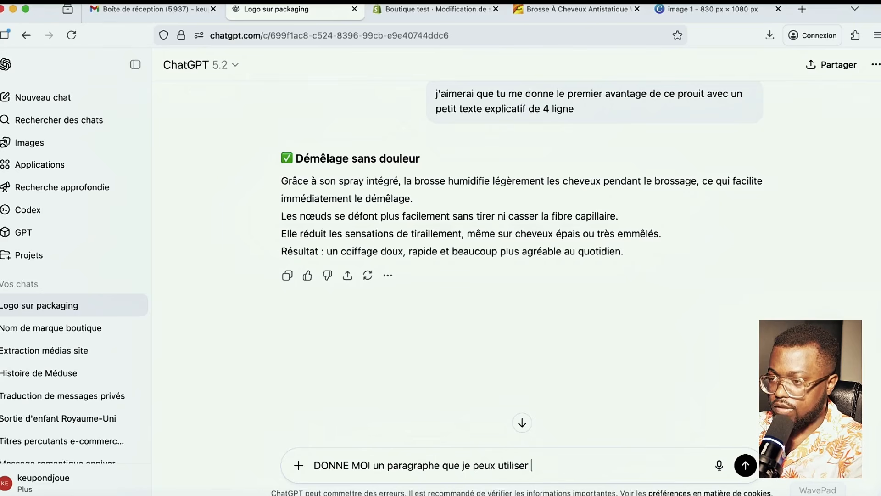
type("pour expliqu")
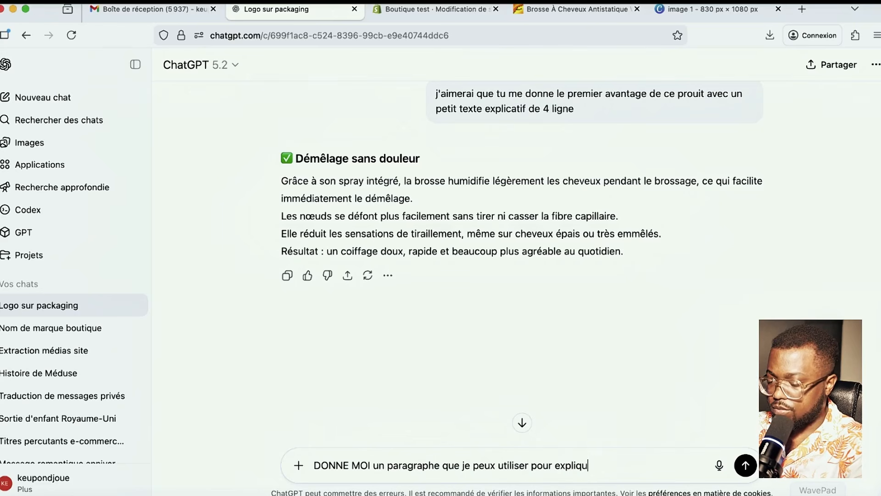
type("er l'avantage")
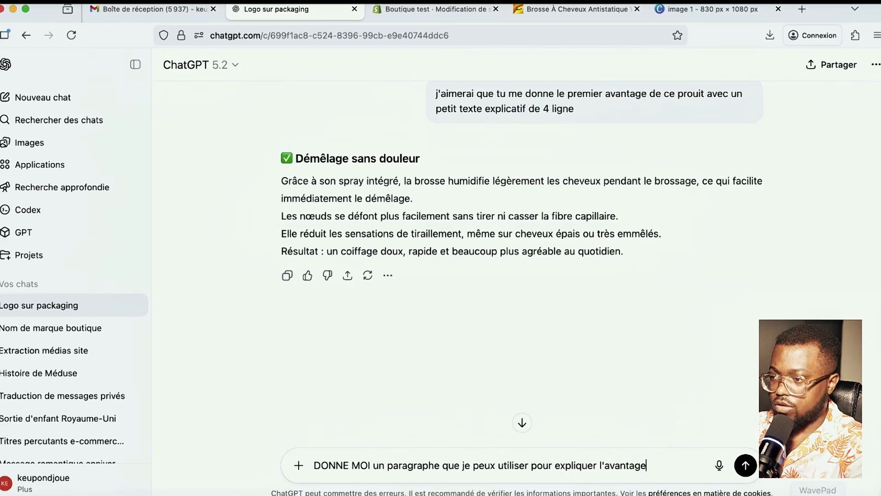
type(" de monproduit compara")
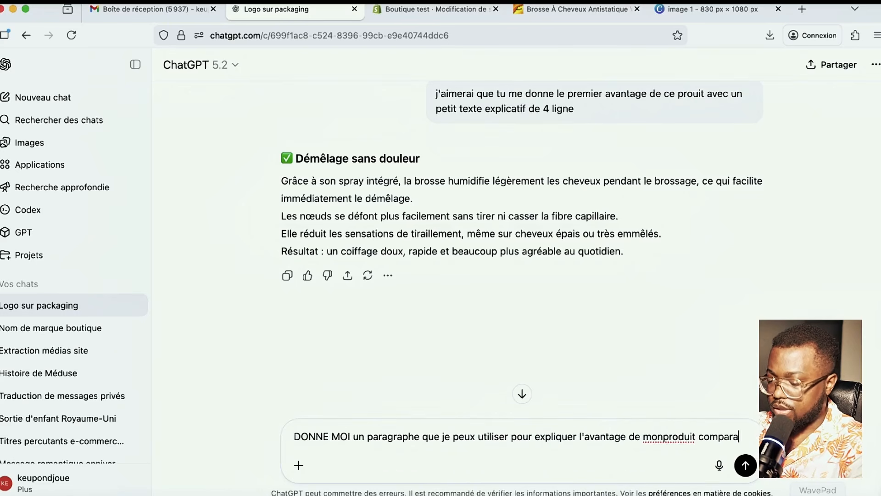
type("is a une ")
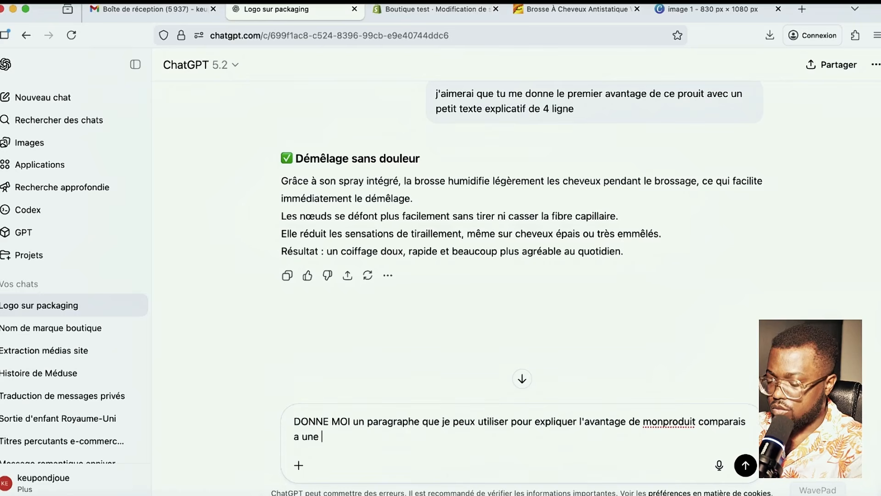
type("brousse normale")
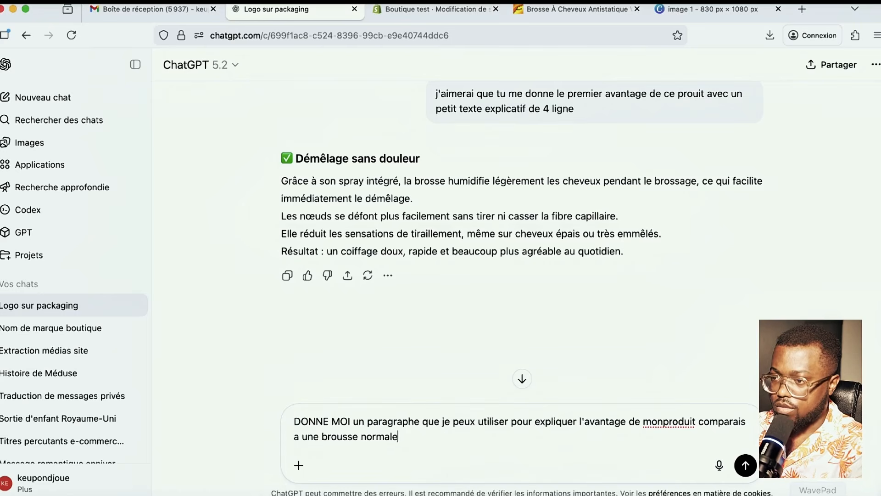
key("Return")
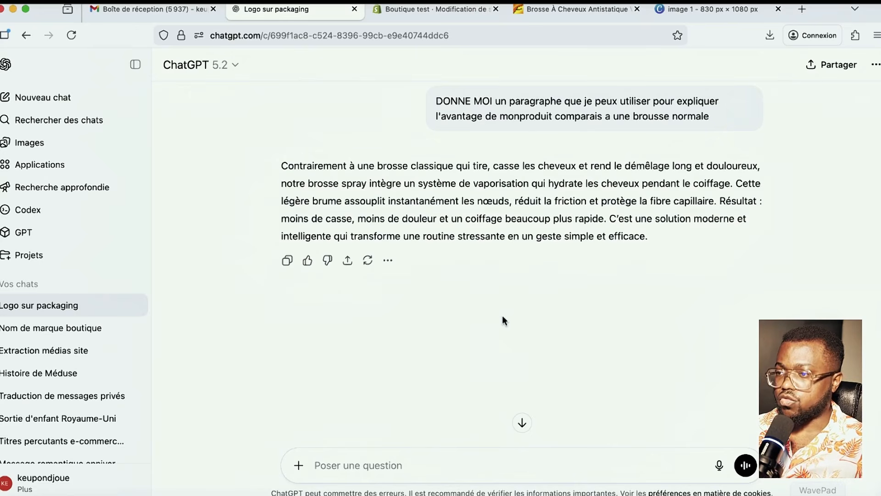
- Have ChatGPT condense the comparison to three lines, then select its first two lines
scroll(289, 277, "up", 2)
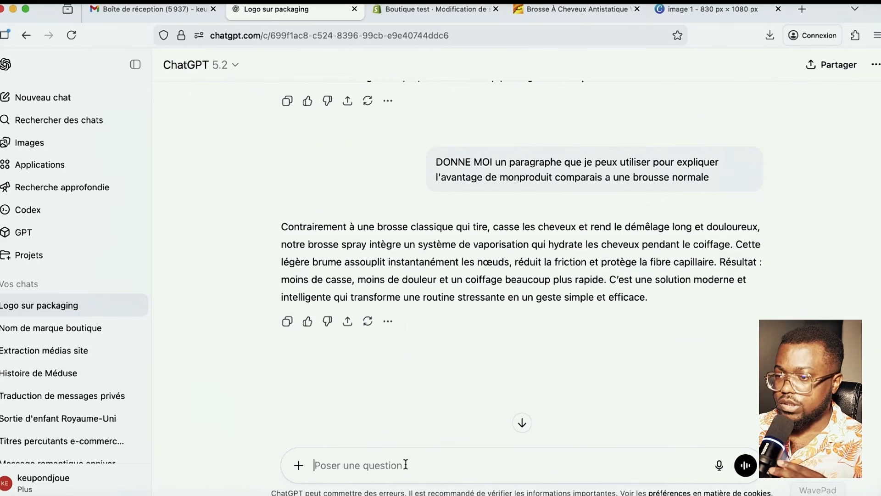
type("contr")
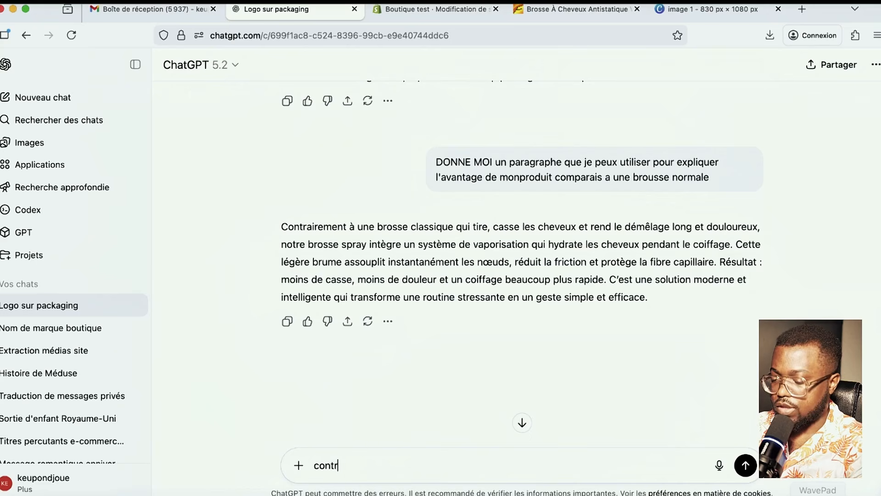
type("atcte ")
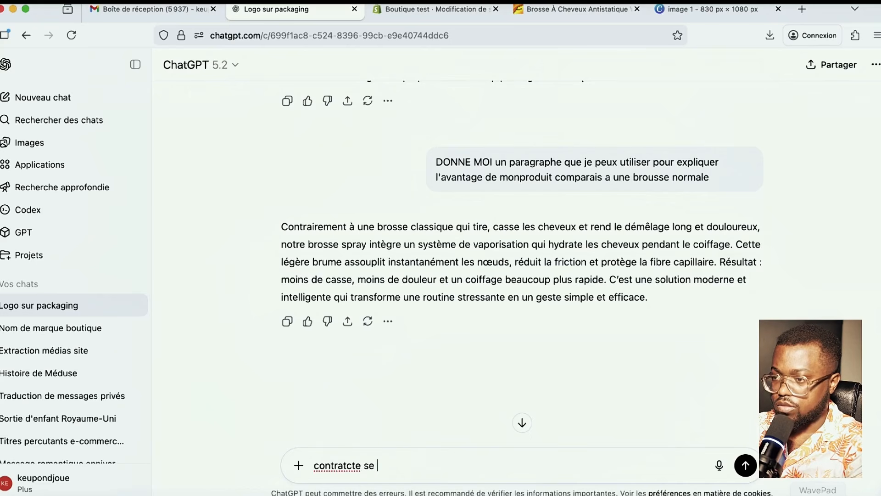
type("c")
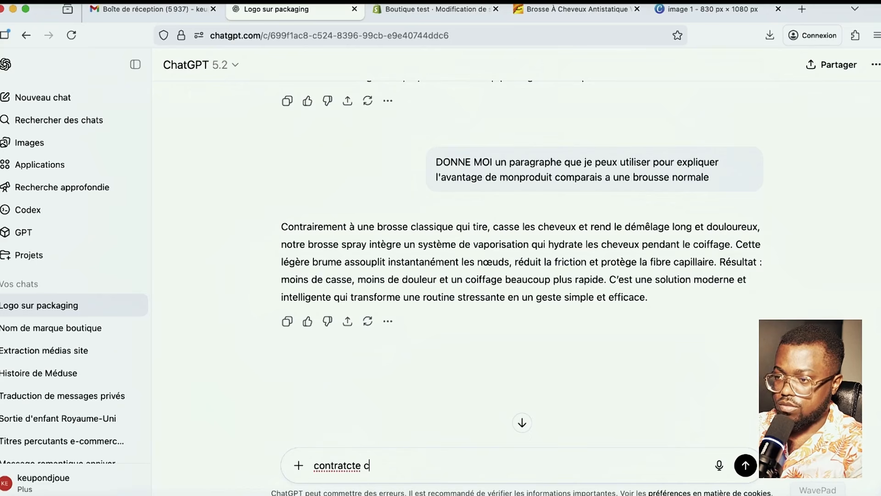
type("e texte en 3 ligne")
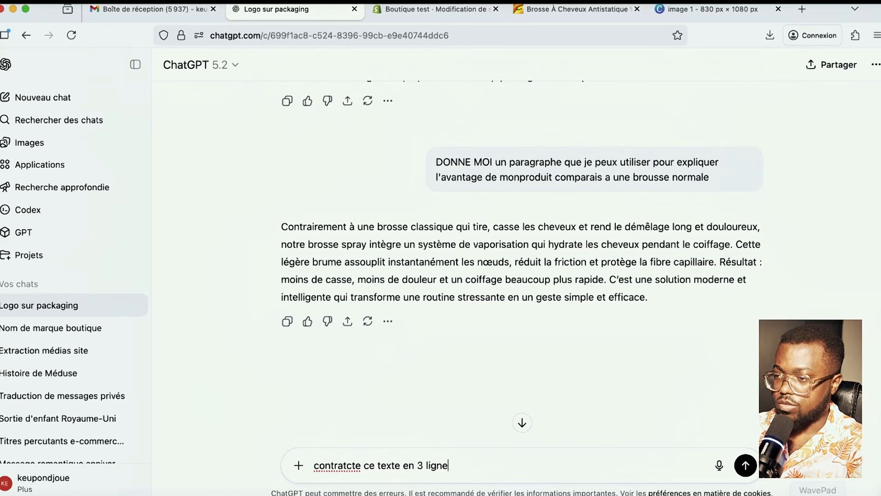
key("Return")
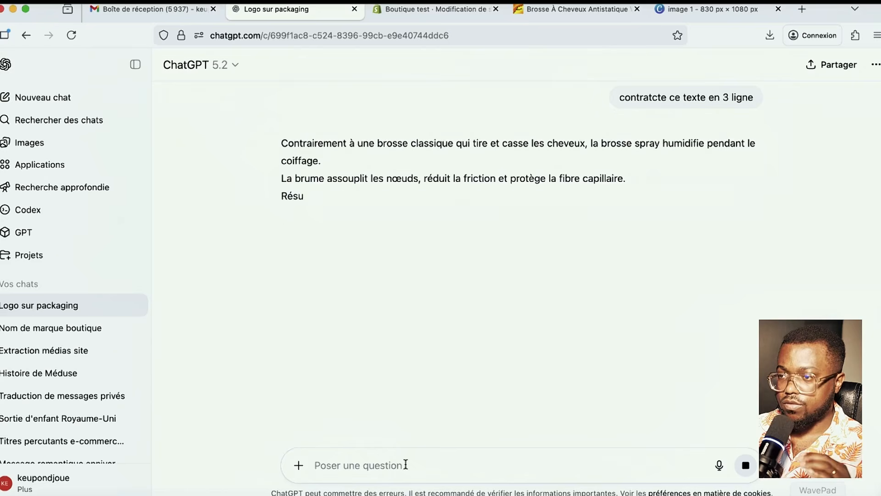
left_click_drag(660, 198, 281, 144)
left_click(637, 179)
left_click_drag(637, 176, 280, 144)
key("super+c")
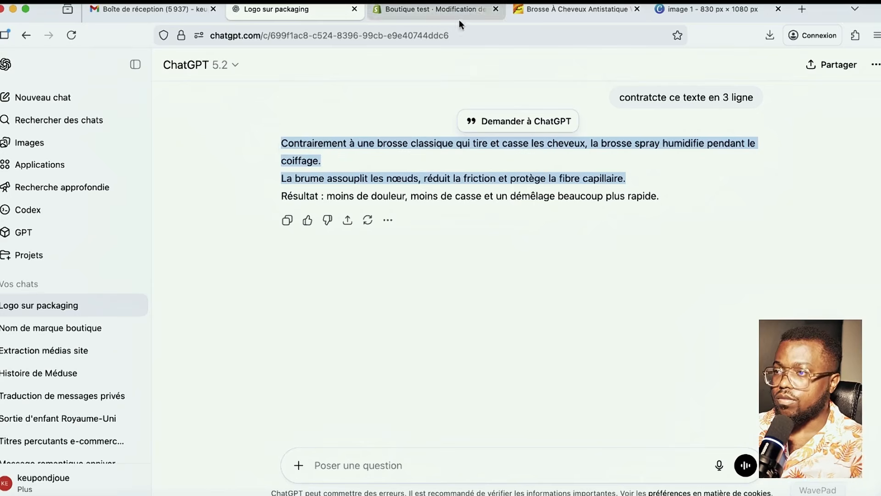
left_click(424, 10)
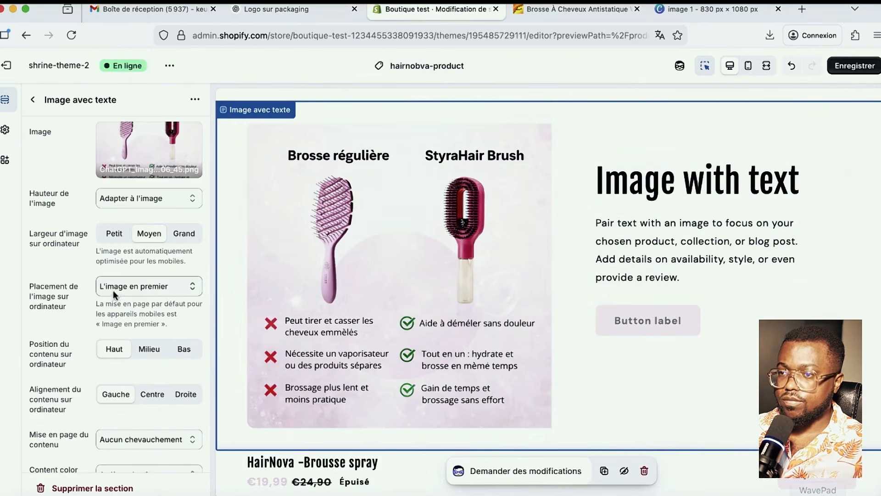
- Paste the French comparison text over the placeholder paragraph, change 'spray' to 'HairNova', and save
scroll(138, 294, "down", 5)
scroll(121, 303, "up", 5)
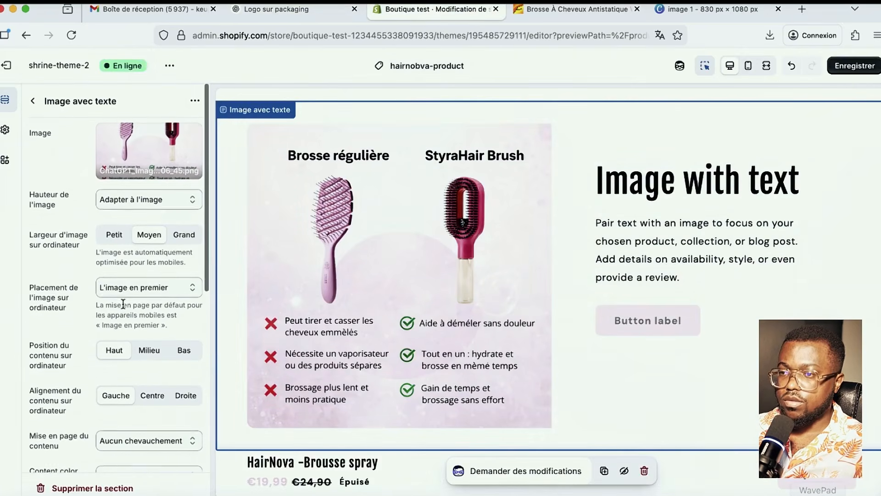
left_click(695, 237)
triple_click(136, 203)
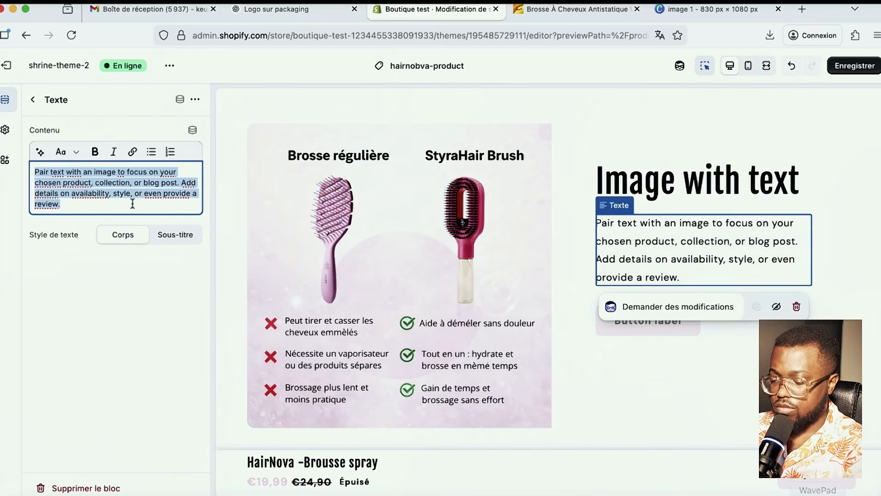
key("super+v")
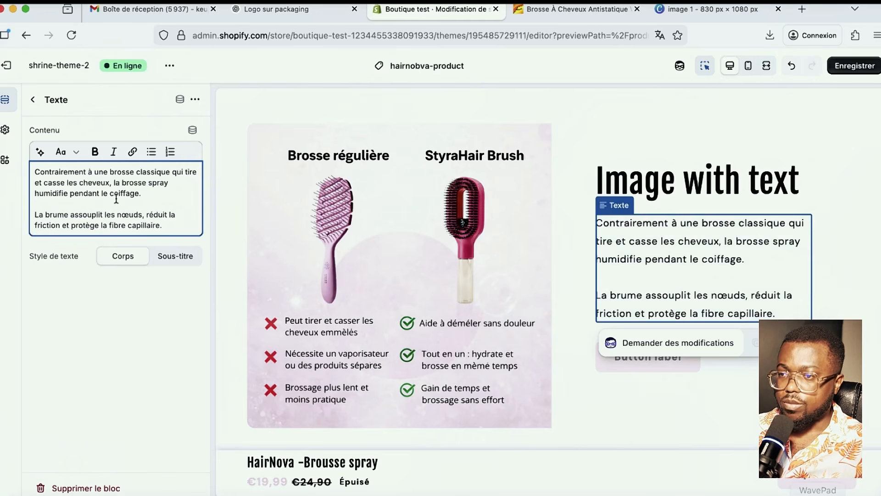
left_click_drag(169, 182, 147, 182)
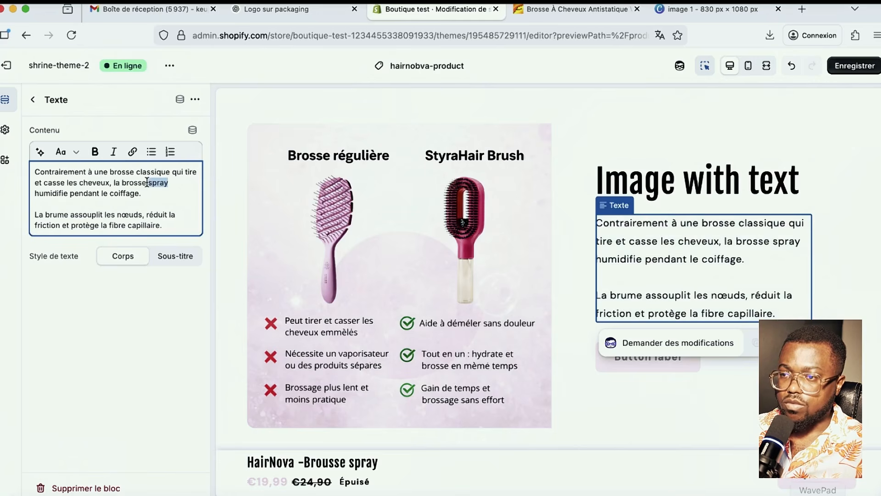
type("Hair")
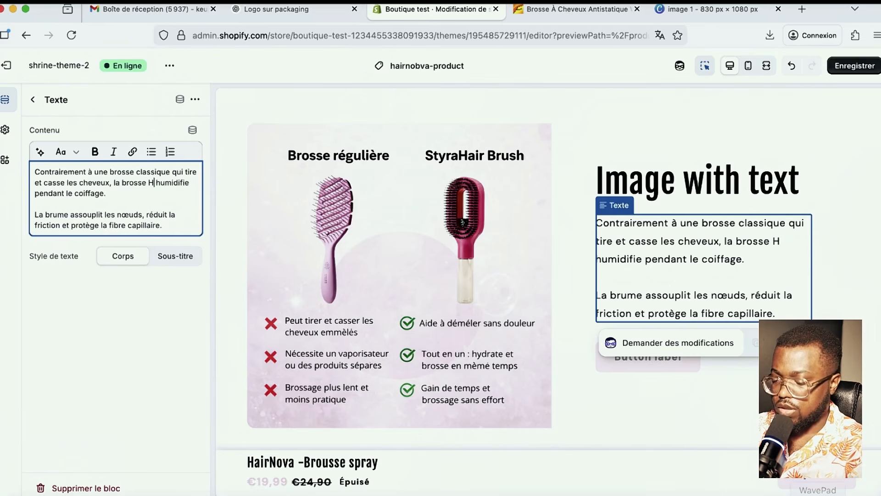
type("N")
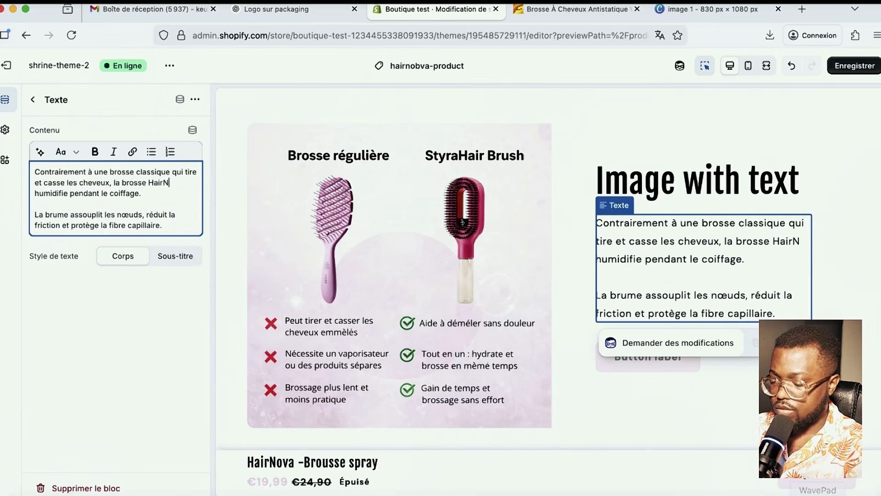
type("ova")
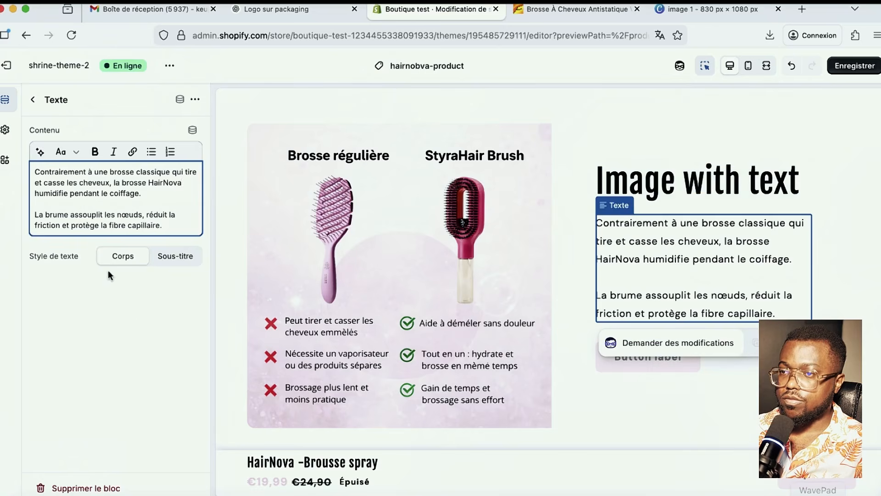
left_click(857, 65)
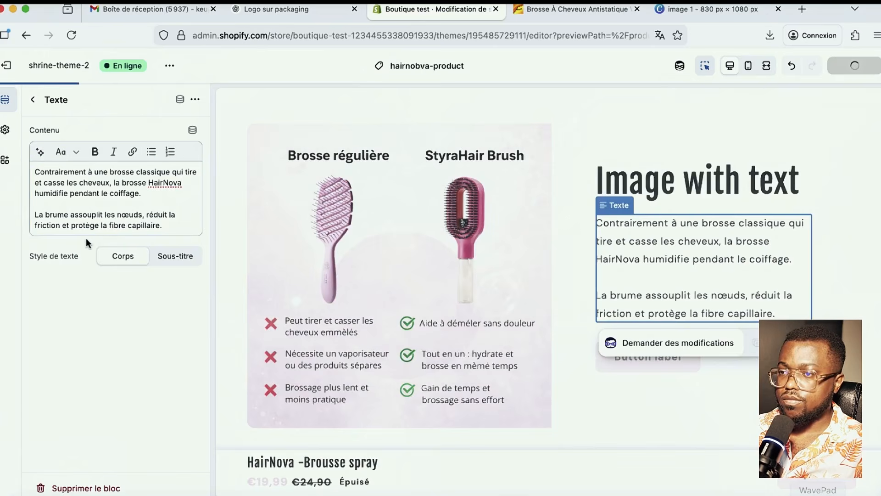
left_click(33, 100)
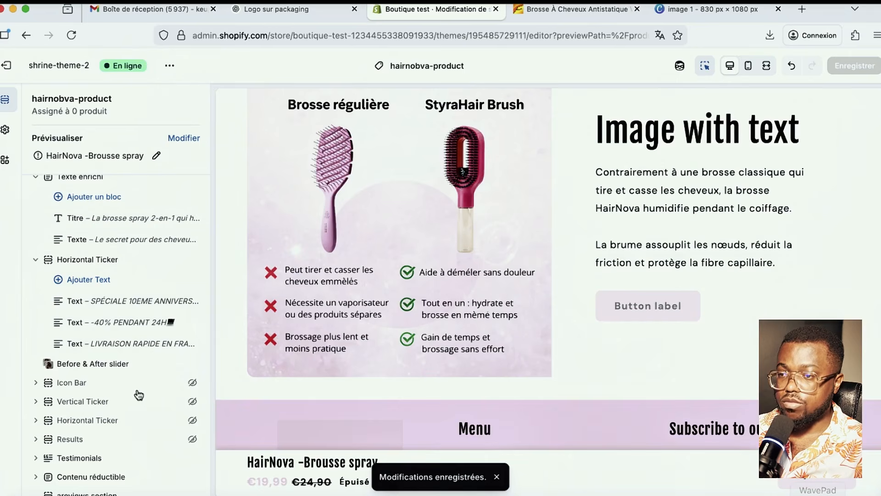
- Set the section heading to 'FINI LES BROUSSES NORMALE' at medium title size and save
left_click(670, 133)
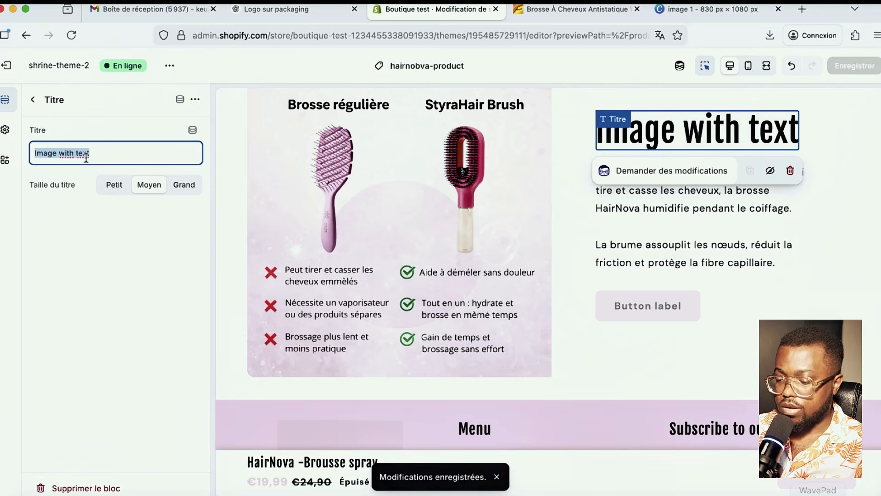
type("F")
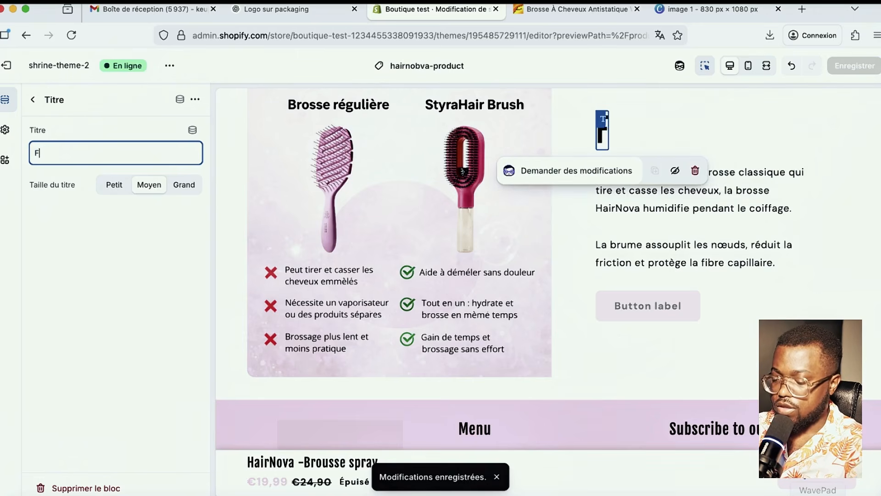
type("INI LES BROU")
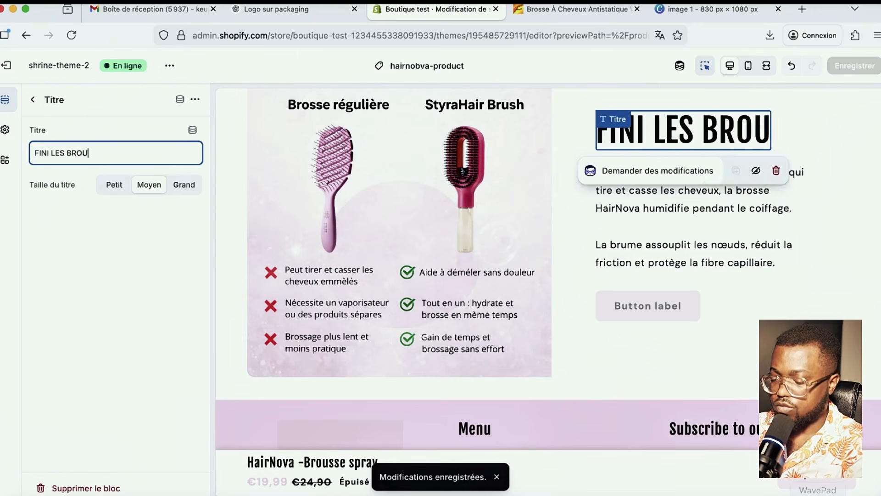
type("SSE NORMA")
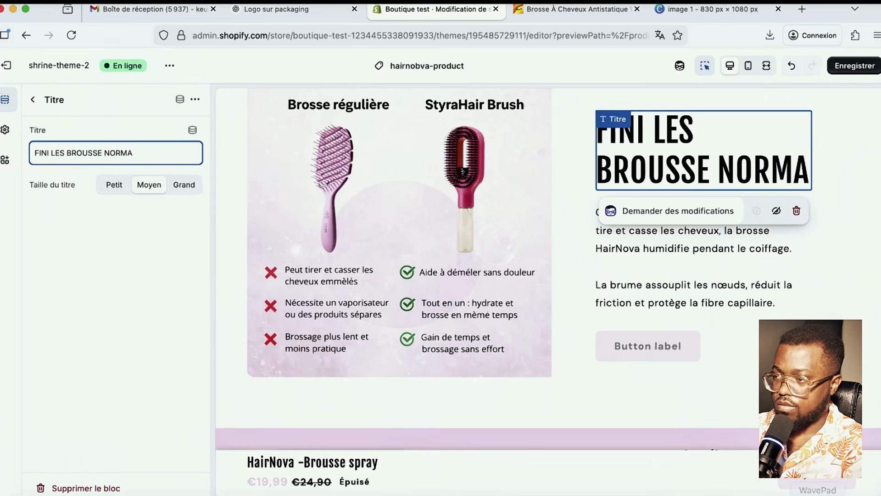
key("BackSpace")
key("BackSpace")
key("BackSpace")
key("BackSpace")
key("BackSpace")
key("BackSpace")
type("S NORMALE")
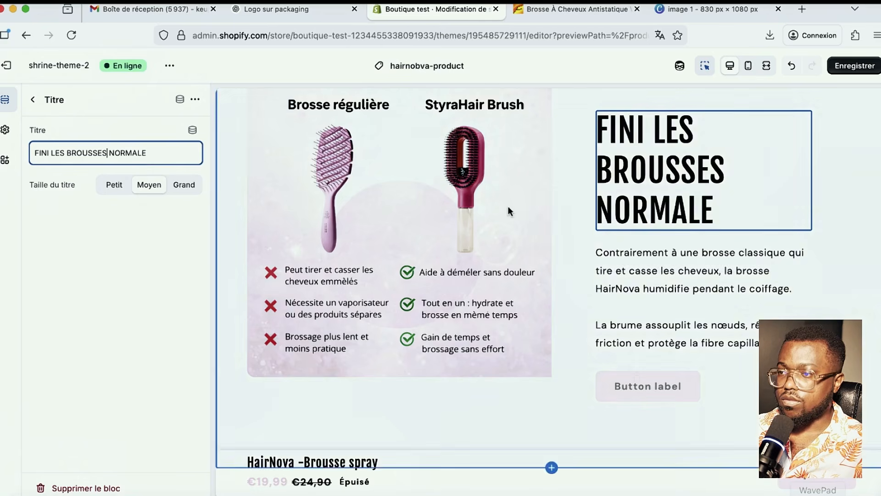
left_click(114, 186)
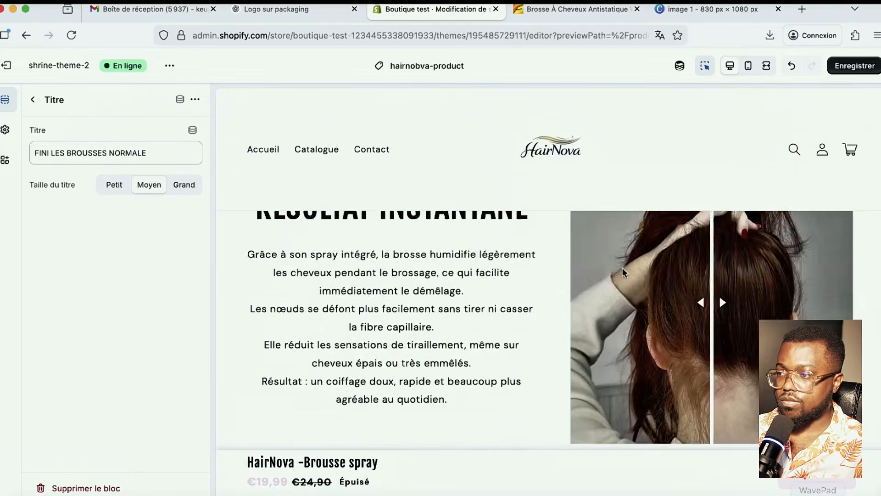
key("super+s")
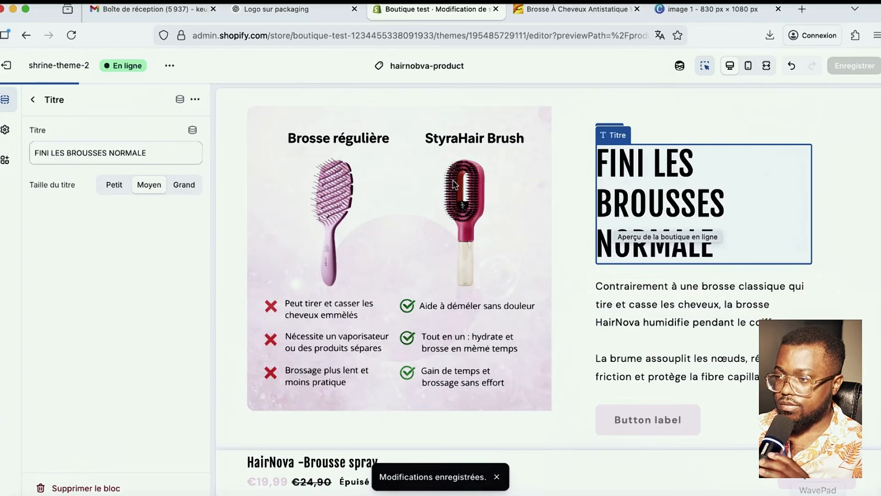
scroll(415, 241, "down", 2)
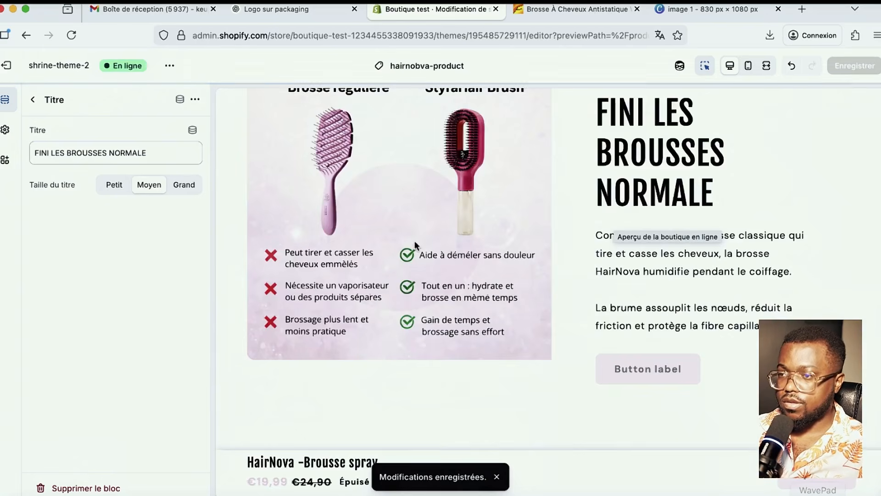
left_click(33, 100)
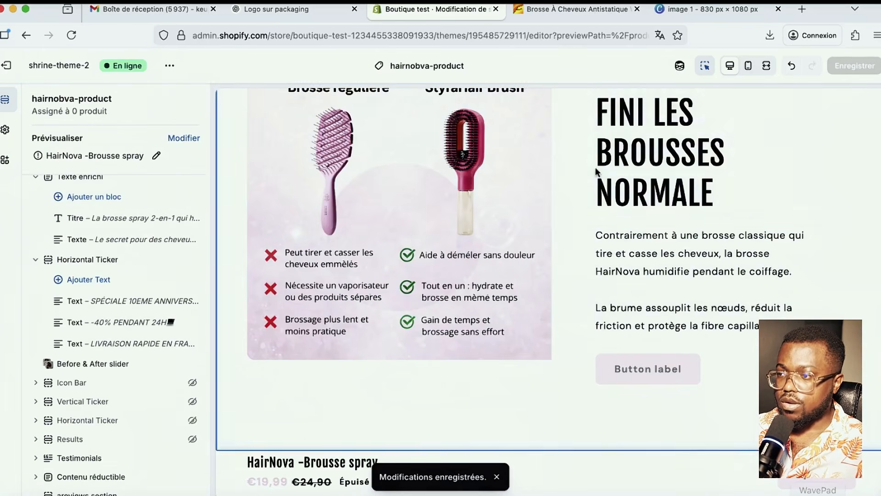
- Delete the placeholder button from the Image with text section
left_click(582, 236)
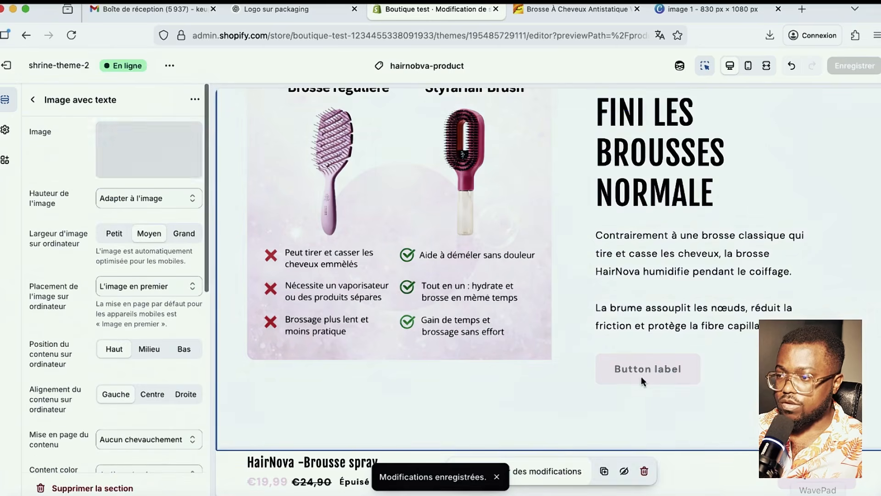
left_click(621, 357)
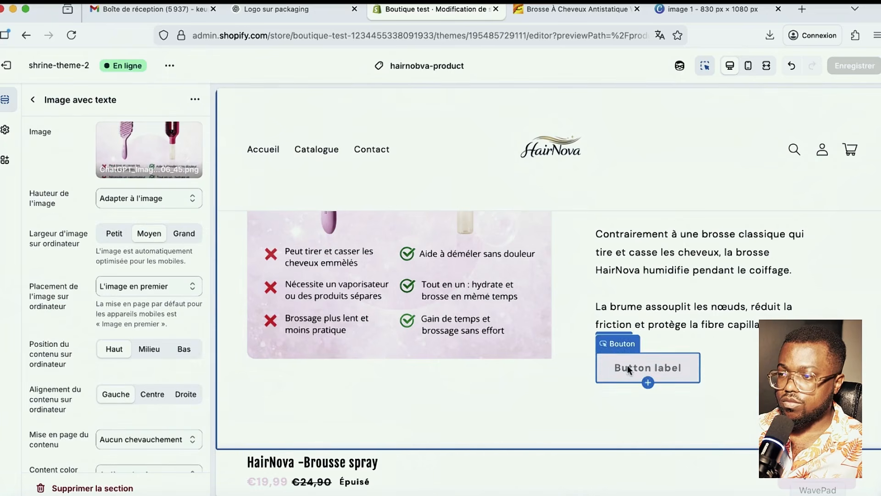
left_click(195, 99)
left_click(225, 217)
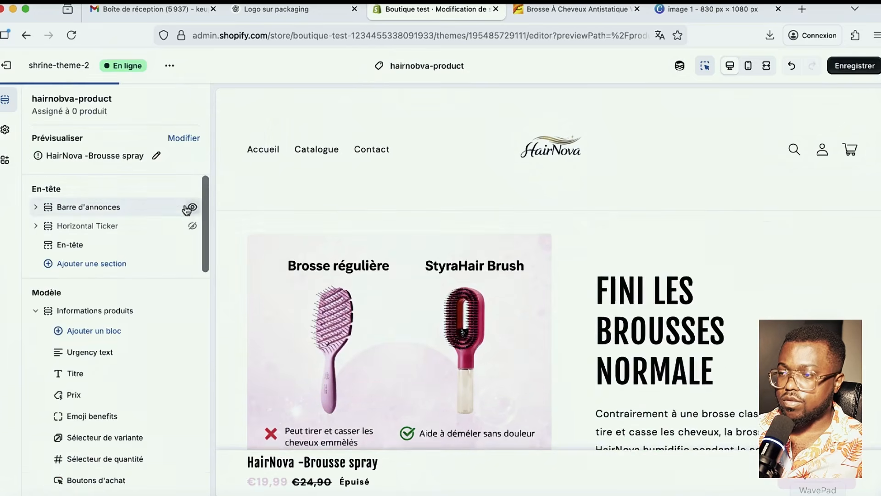
- Move the Image with text section up, directly after the Before & After slider
left_click(265, 140)
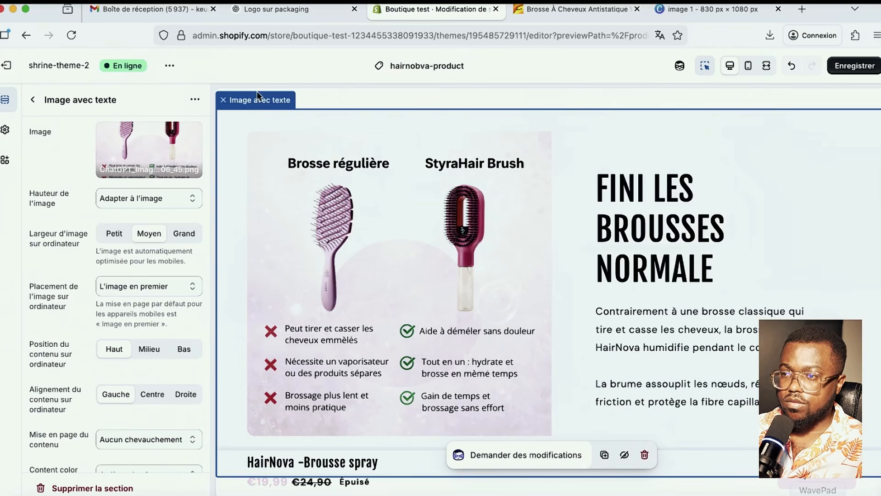
left_click(33, 100)
scroll(114, 299, "down", 5)
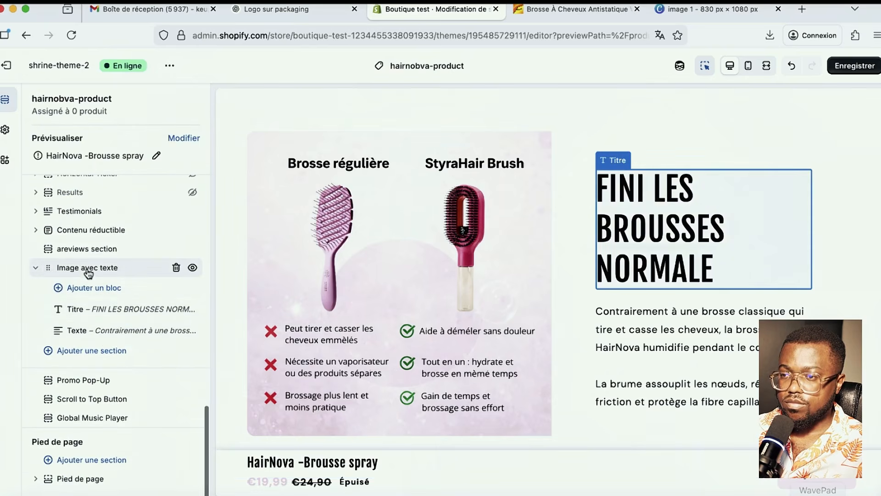
left_click_drag(89, 273, 90, 405)
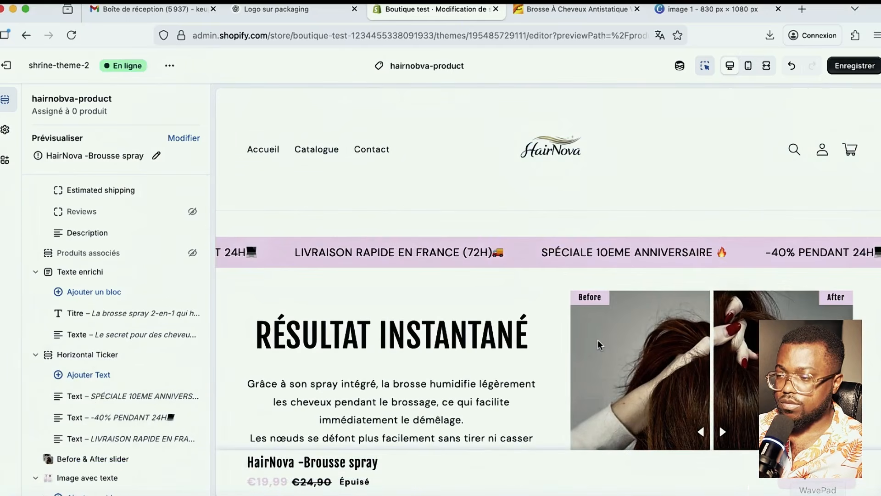
- Save the reordered hairnobva-product template with Enregistrer and review the preview
scroll(600, 343, "down", 5)
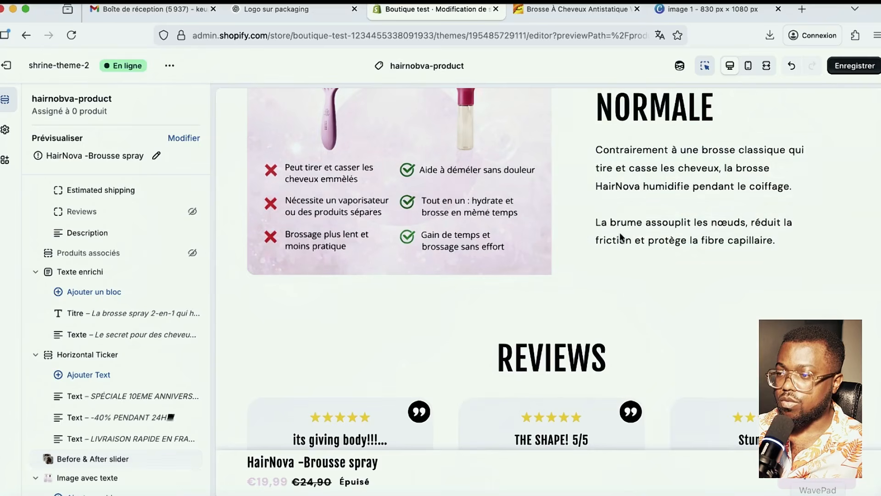
scroll(583, 289, "up", 2)
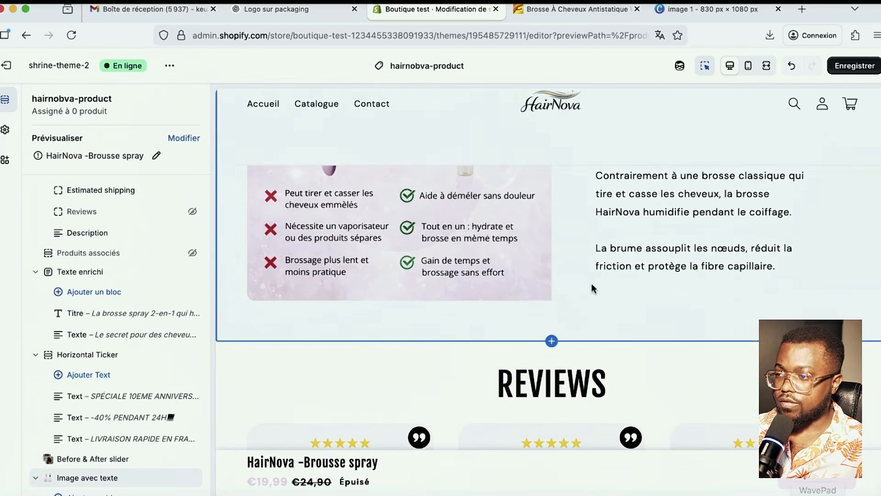
left_click(848, 65)
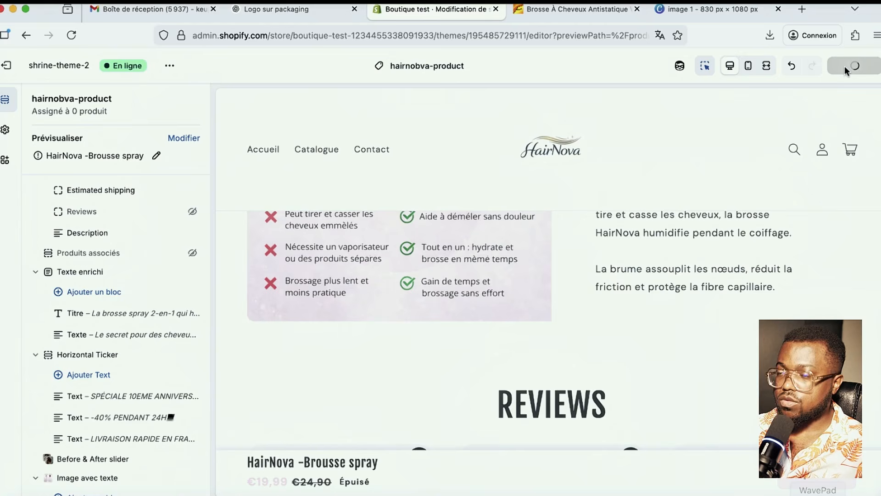
left_click(769, 92)
scroll(650, 252, "down", 3)
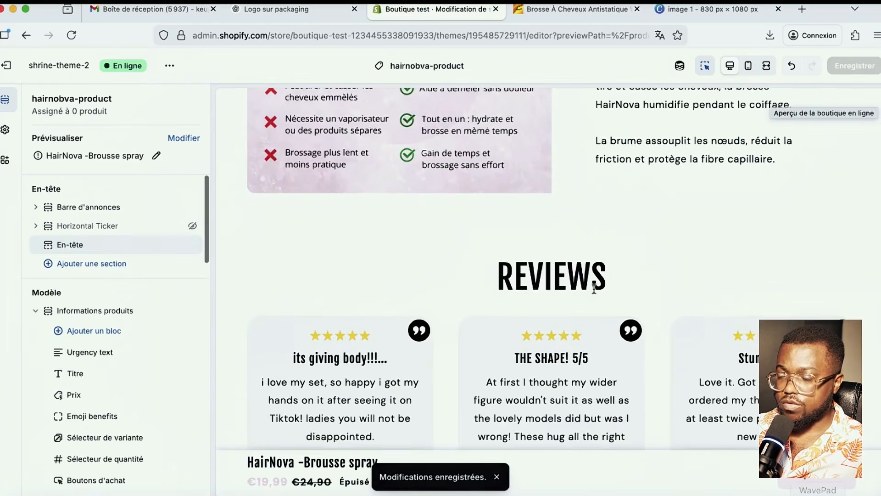
scroll(376, 356, "down", 2)
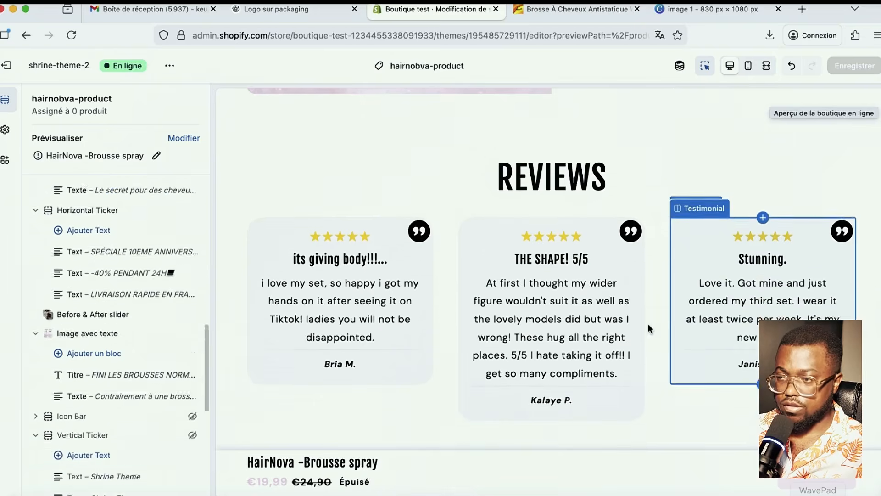
scroll(646, 328, "up", 3)
scroll(646, 323, "up", 2)
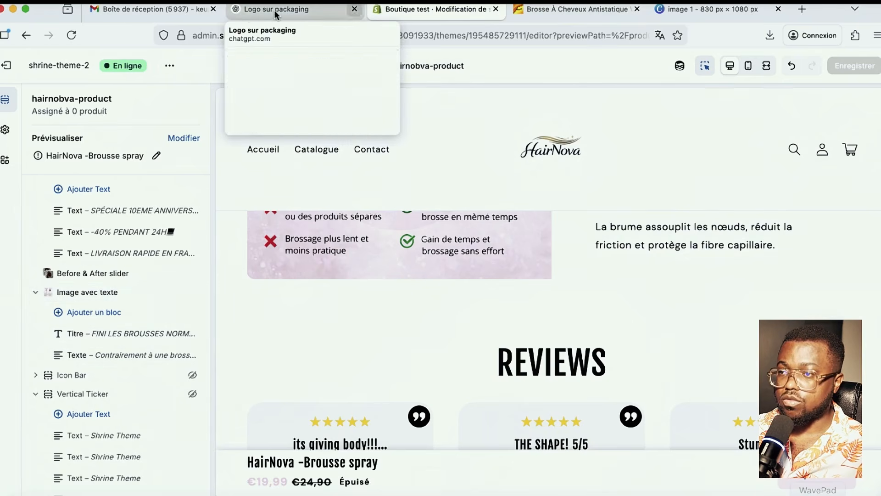
- In ChatGPT, browse downloads to attach: Pink-2.jpg, comparison image, 30-day_guarantee.png, result photos
left_click(260, 11)
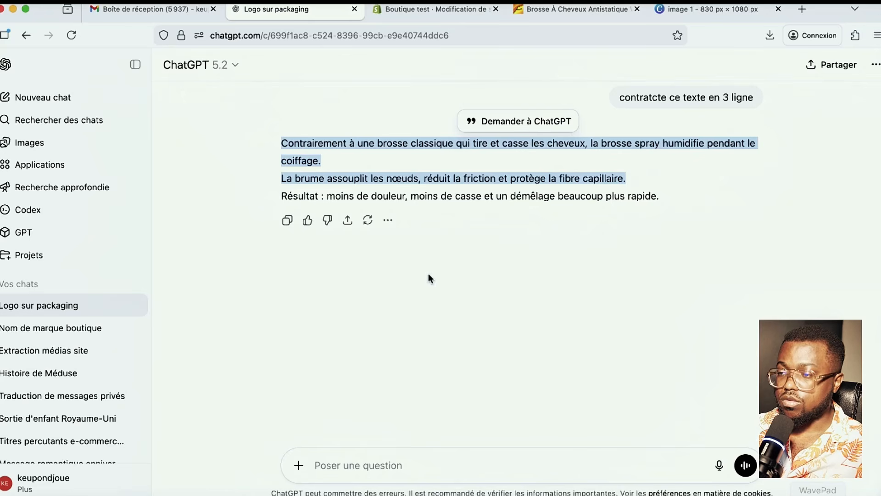
left_click(297, 468)
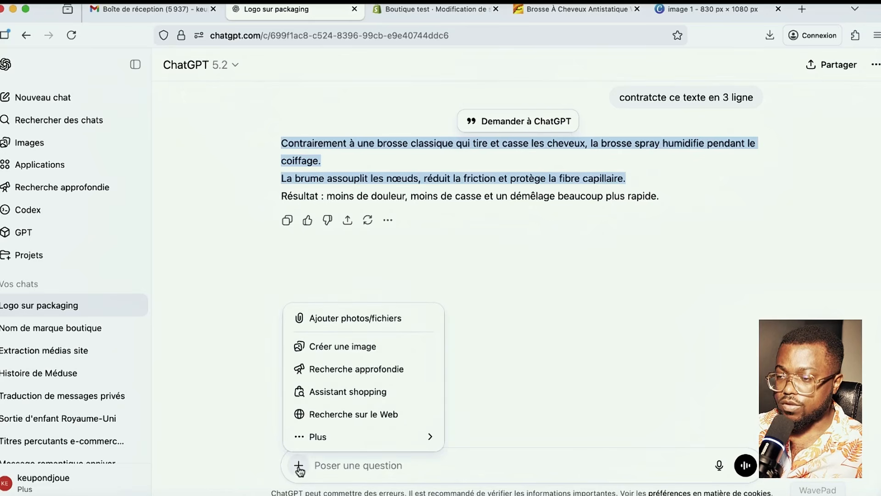
left_click(330, 324)
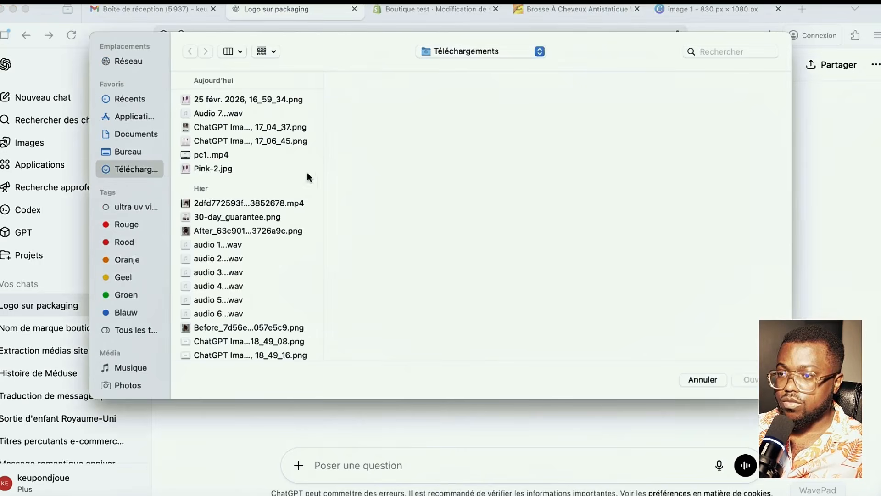
left_click(215, 168)
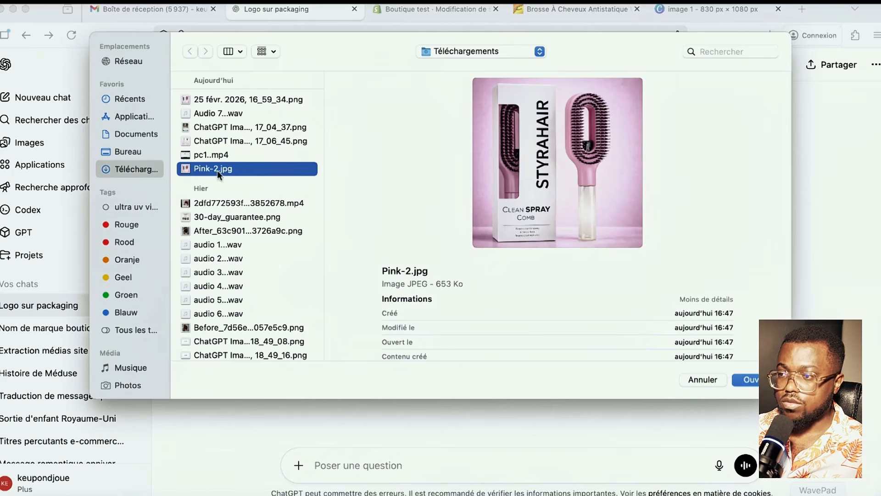
left_click(213, 142)
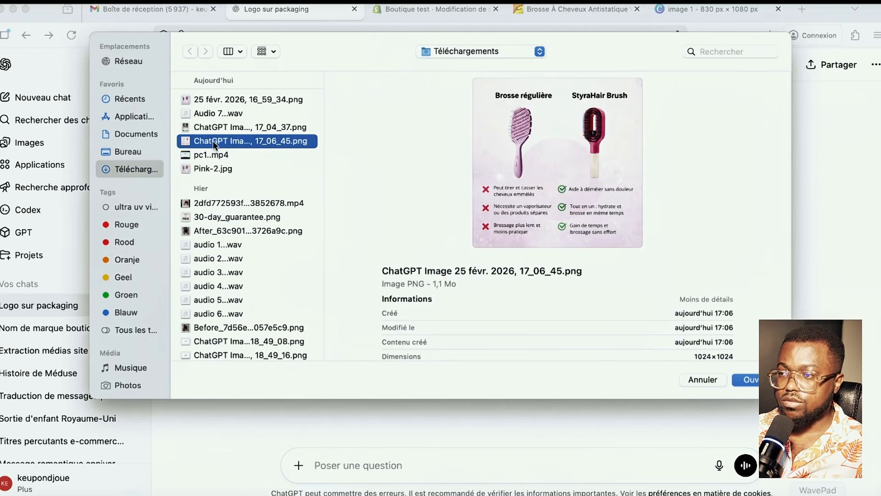
left_click(227, 218)
left_click(244, 226)
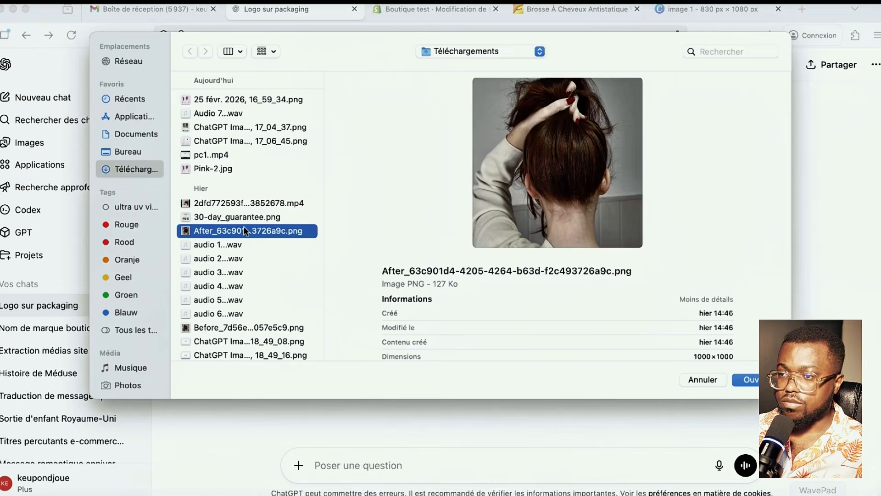
left_click(247, 202)
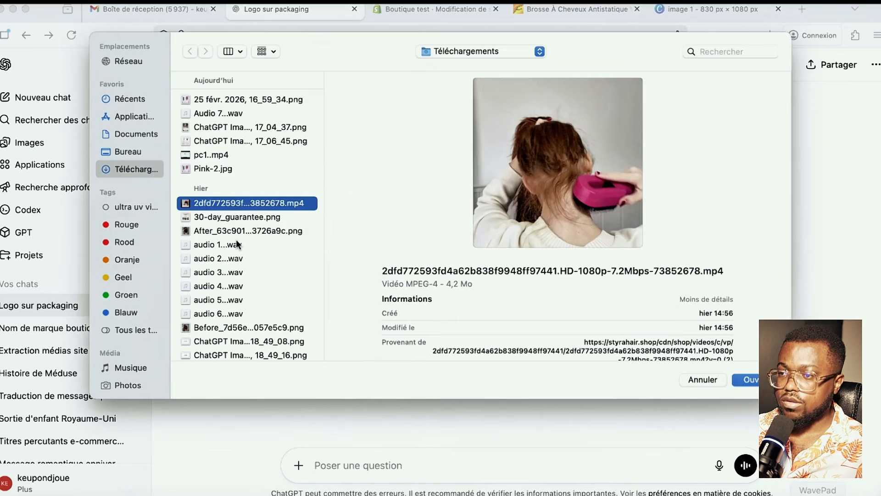
- Preview the logo, woman-with-brush, Pink, review and TRUSTED-Styrahair images, then cancel without attaching
left_click(236, 326)
left_click(240, 340)
scroll(253, 321, "down", 5)
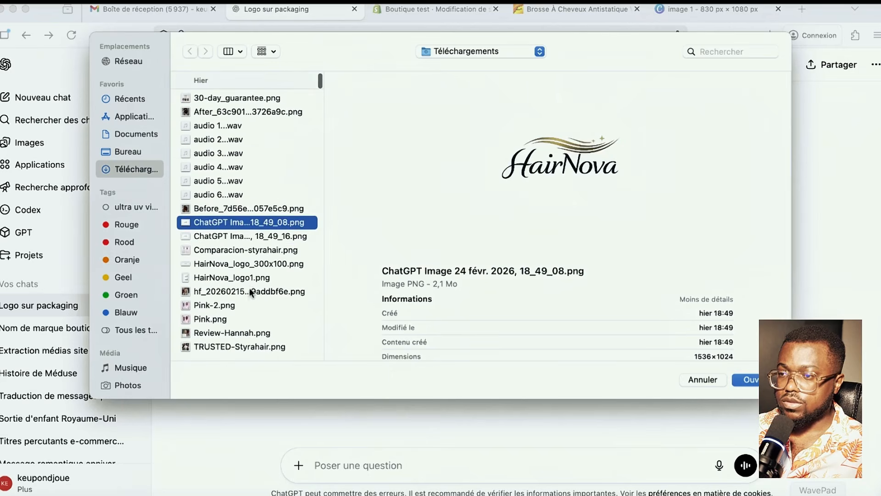
left_click(247, 291)
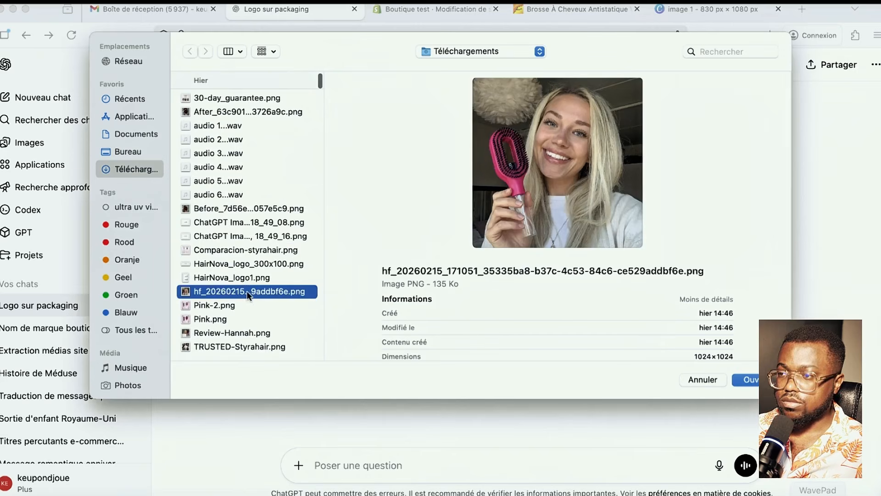
left_click(220, 305)
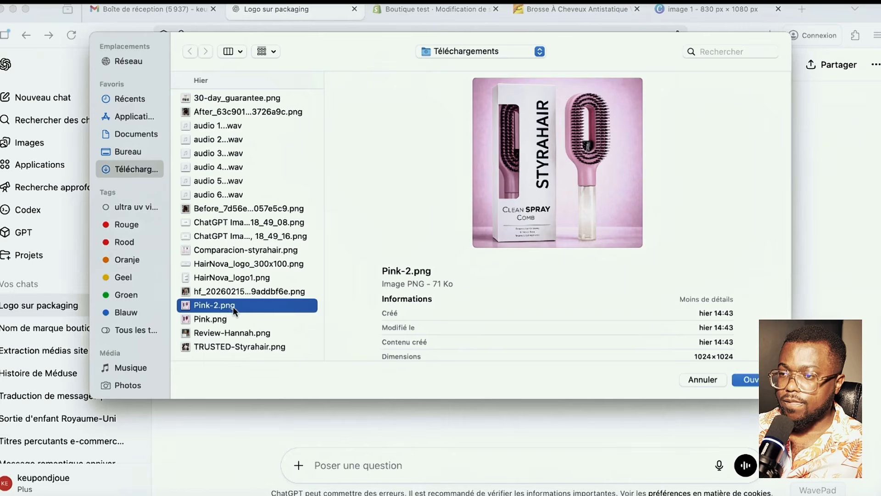
left_click(226, 318)
left_click(239, 333)
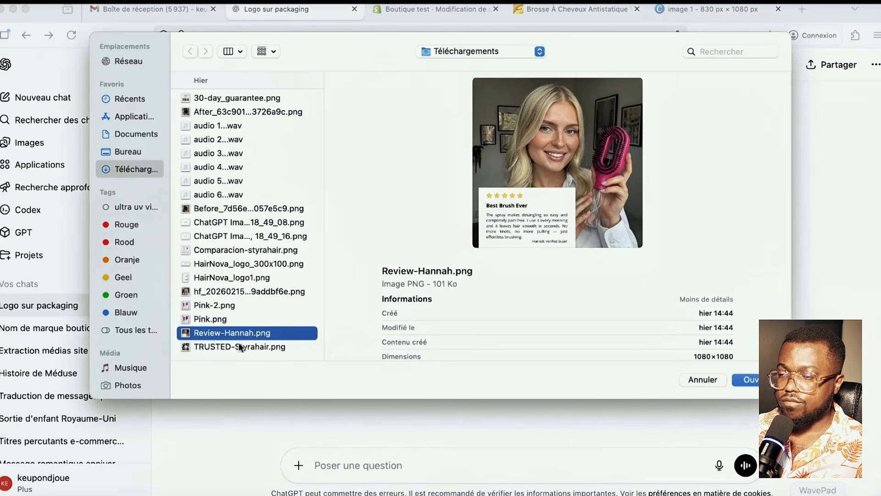
left_click(235, 345)
left_click(249, 330)
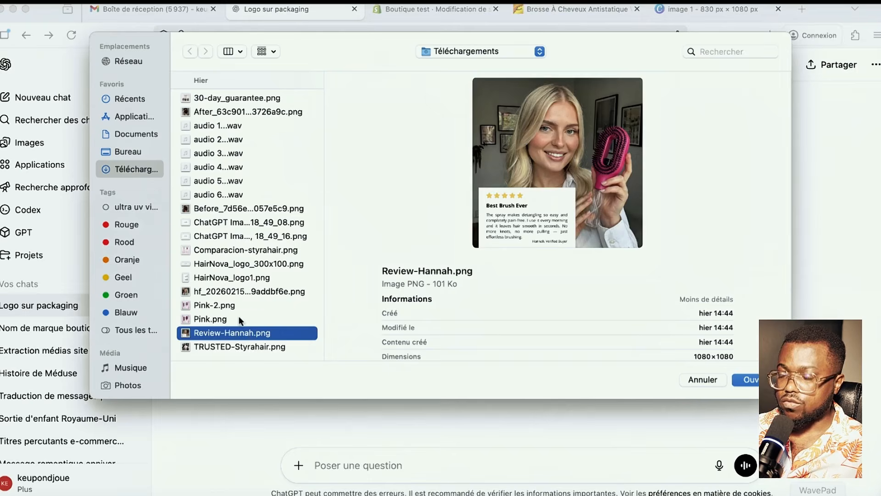
scroll(247, 307, "up", 5)
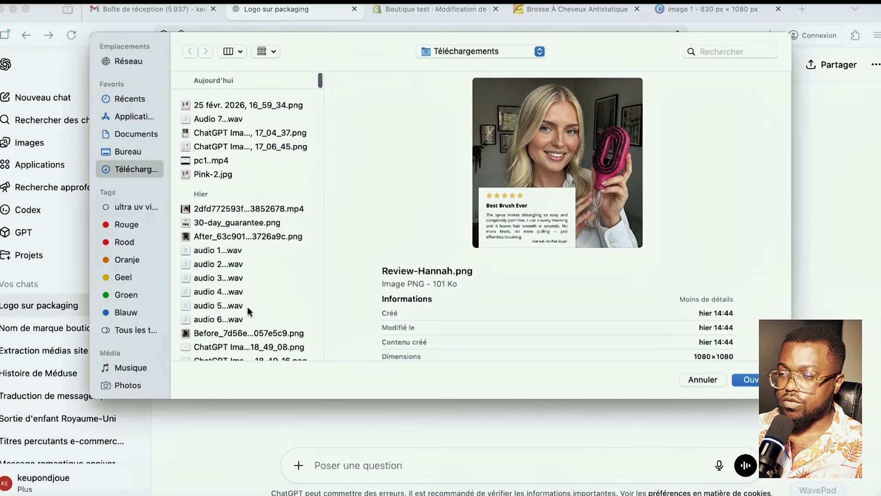
left_click(703, 379)
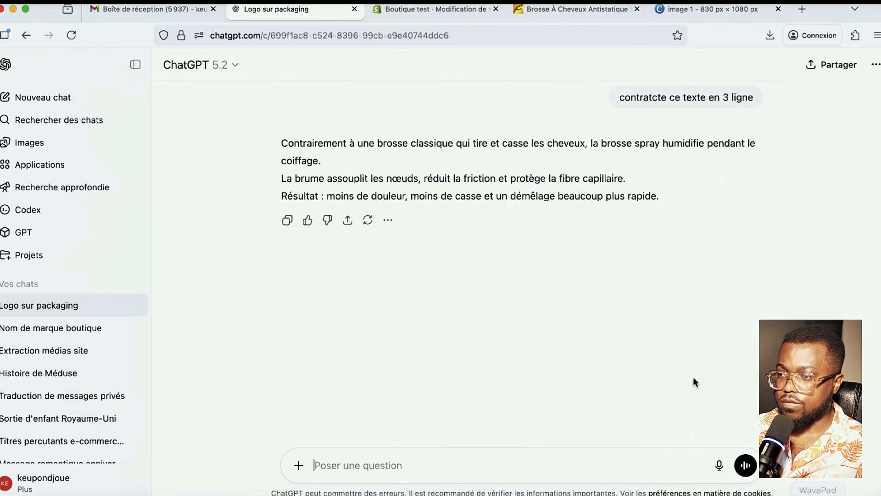
- Add an Image avec texte section below the FAQ in the product template
left_click(416, 10)
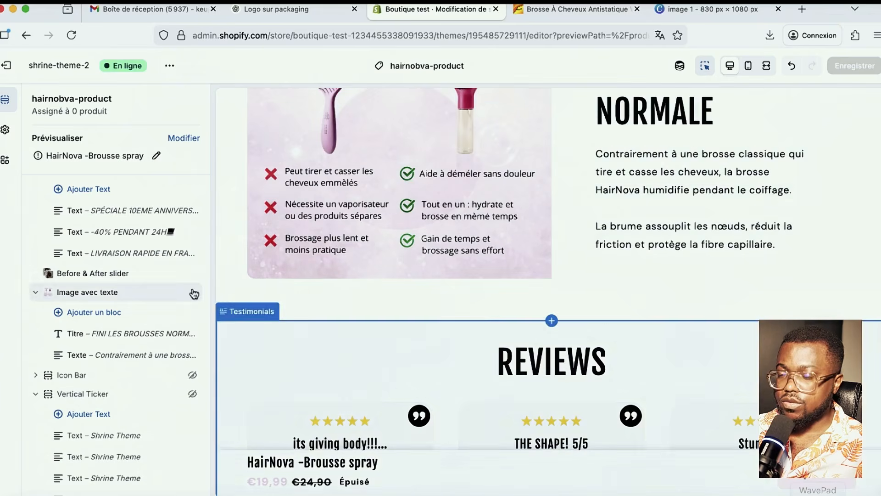
scroll(127, 379, "down", 5)
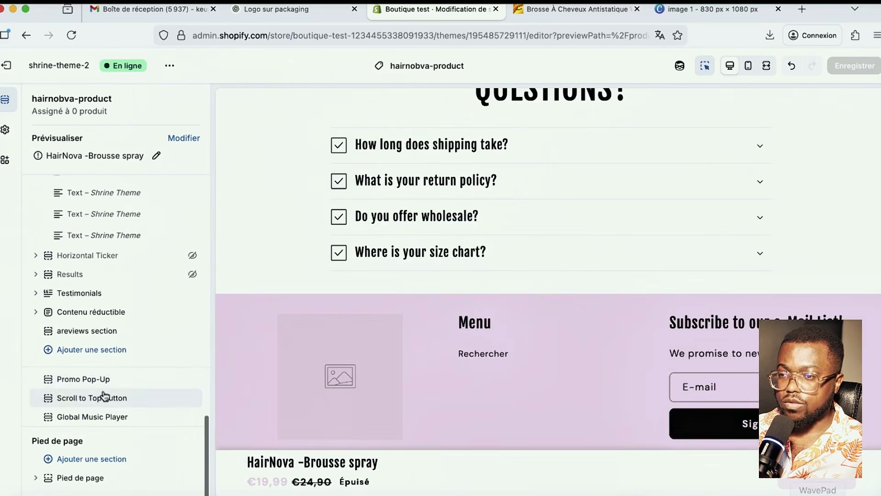
left_click(106, 351)
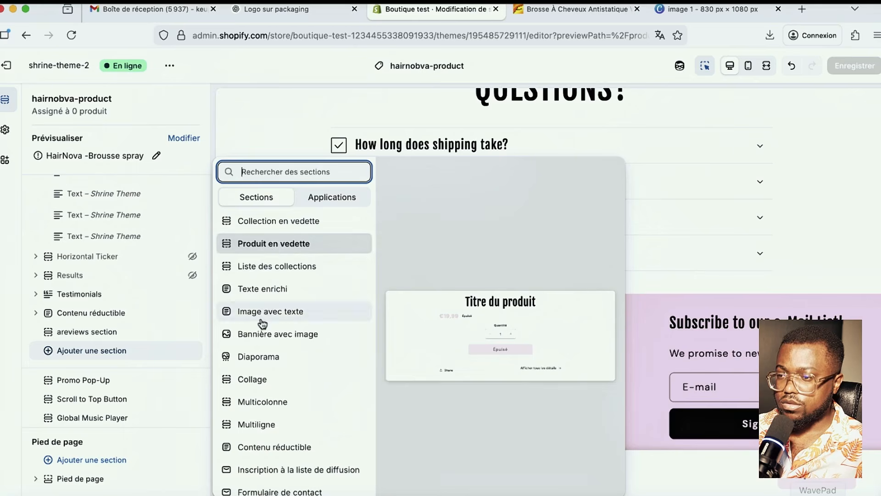
scroll(271, 321, "down", 1)
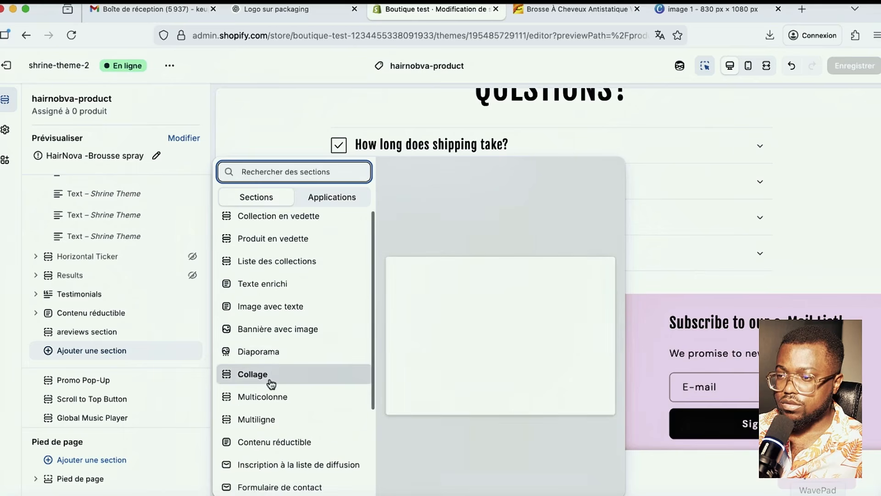
left_click(270, 303)
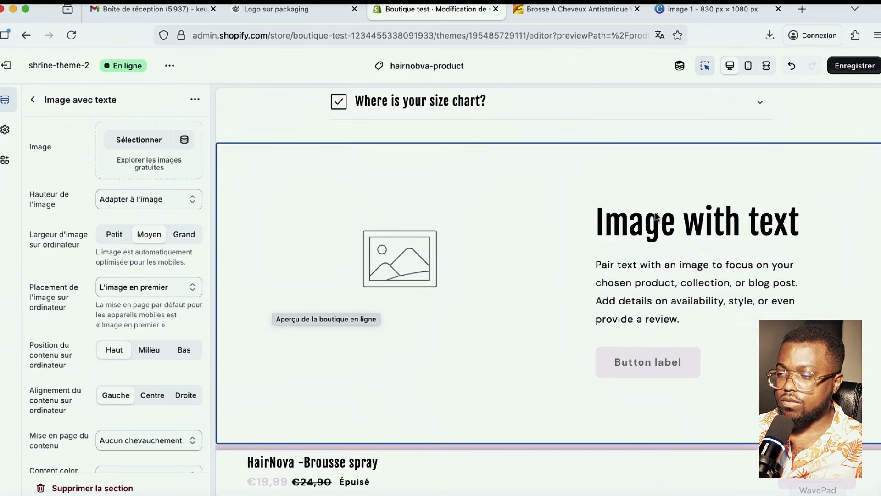
- Retitle the new image-with-text section 'AVIS D'UN CLIENT'
left_click(653, 222)
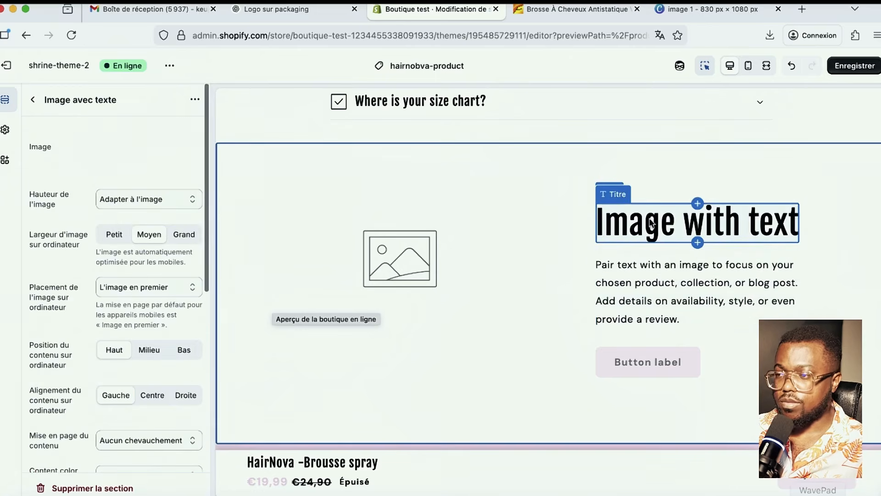
type("Cl")
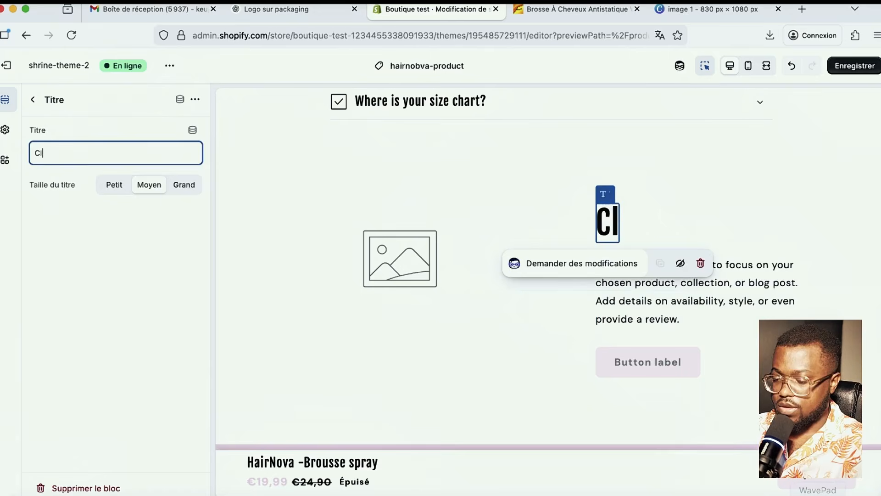
type("ara")
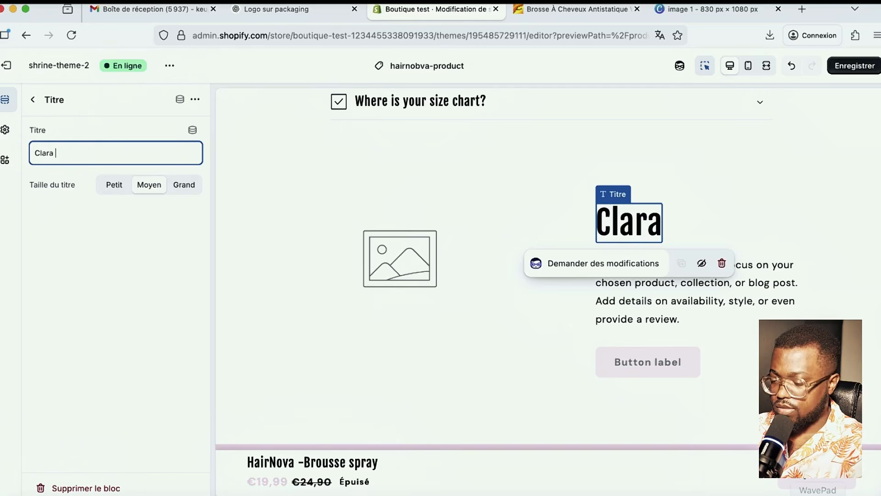
type(" nous donne")
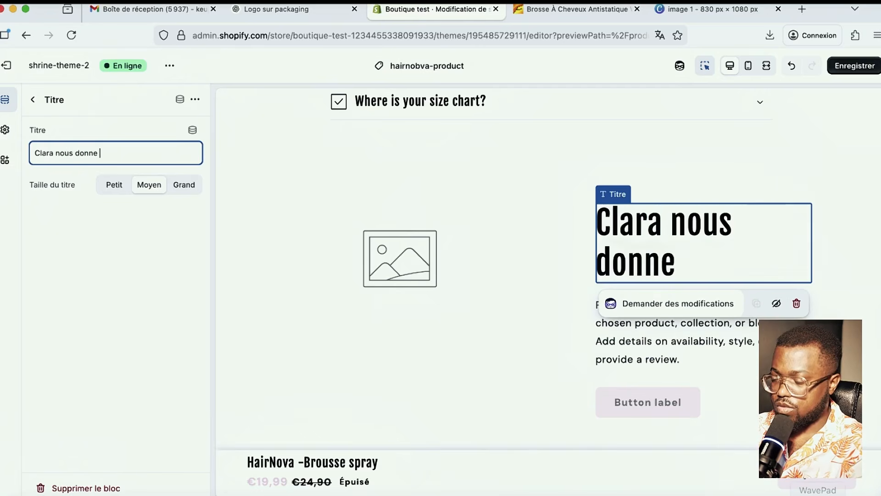
key("BackSpace")
key("BackSpace")
key("BackSpace")
key("BackSpace")
key("BackSpace")
key("BackSpace")
key("BackSpace")
key("BackSpace")
key("BackSpace")
key("BackSpace")
key("BackSpace")
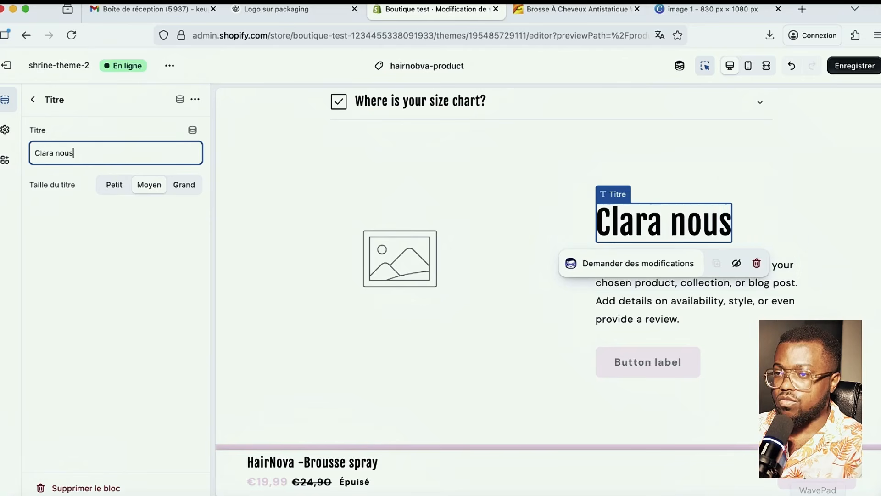
key("BackSpace")
key("BackSpace")
key("BackSpace")
key("BackSpace")
key("BackSpace")
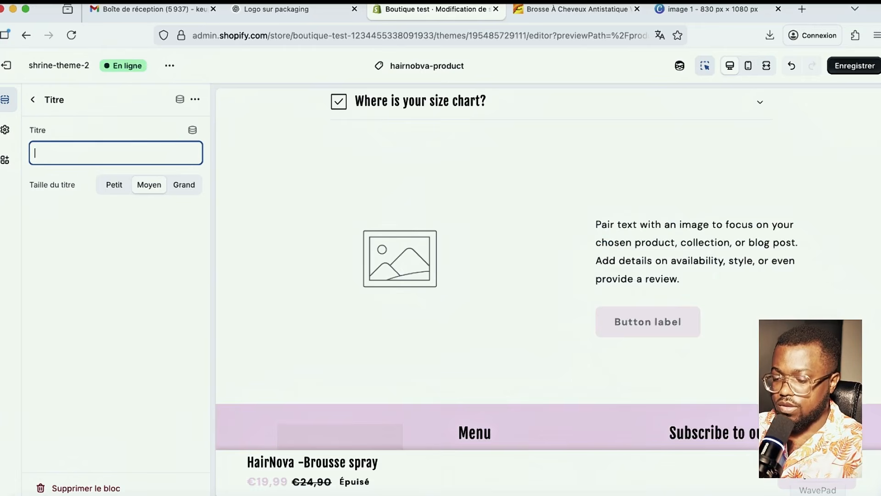
type("AVIS ")
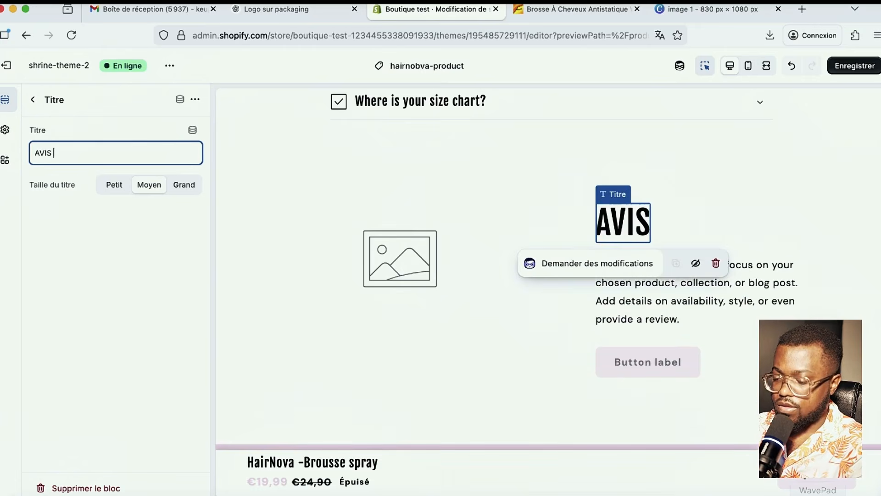
type("D'UN CLIENT")
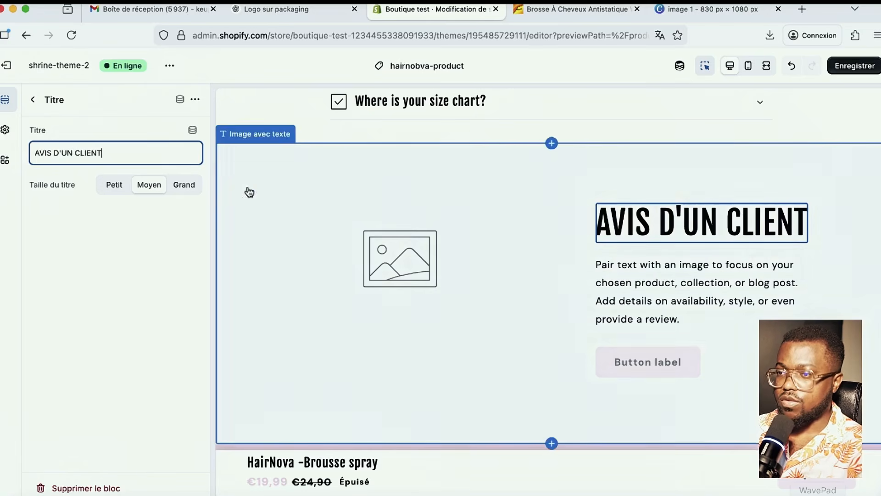
- Delete the placeholder paragraph and the Button label button block from the section
left_click(726, 289)
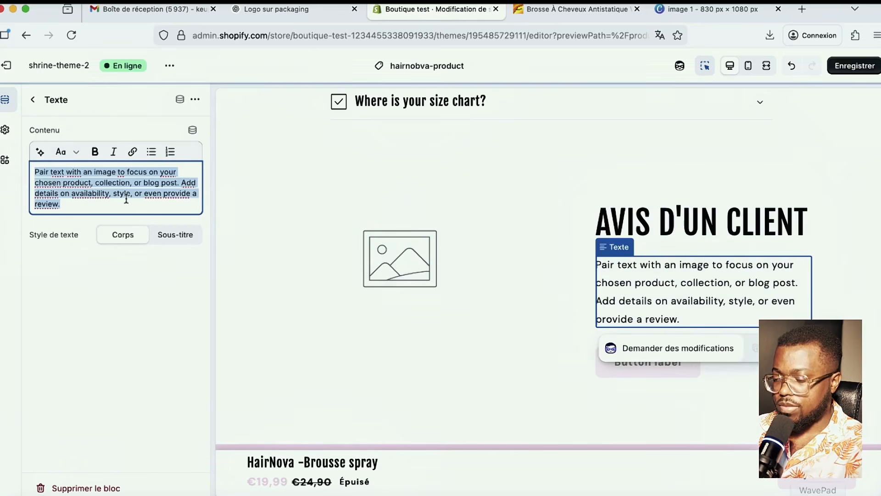
key("BackSpace")
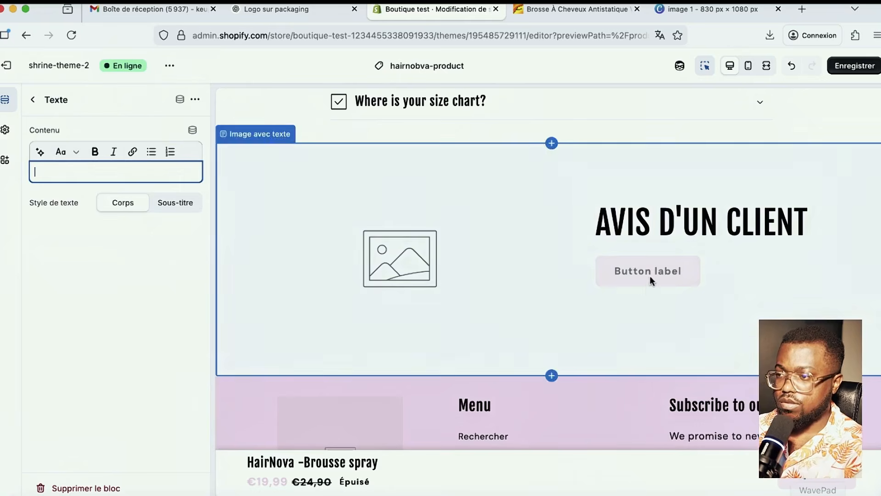
left_click(649, 274)
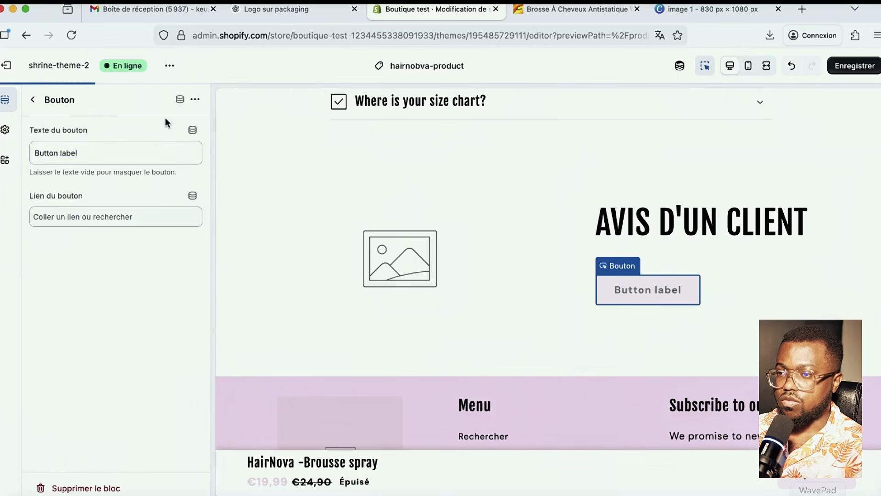
left_click(195, 99)
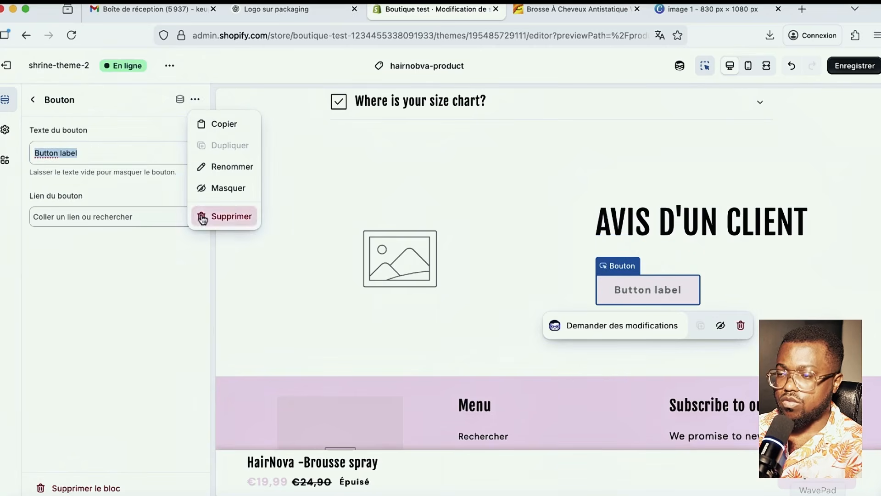
left_click(203, 216)
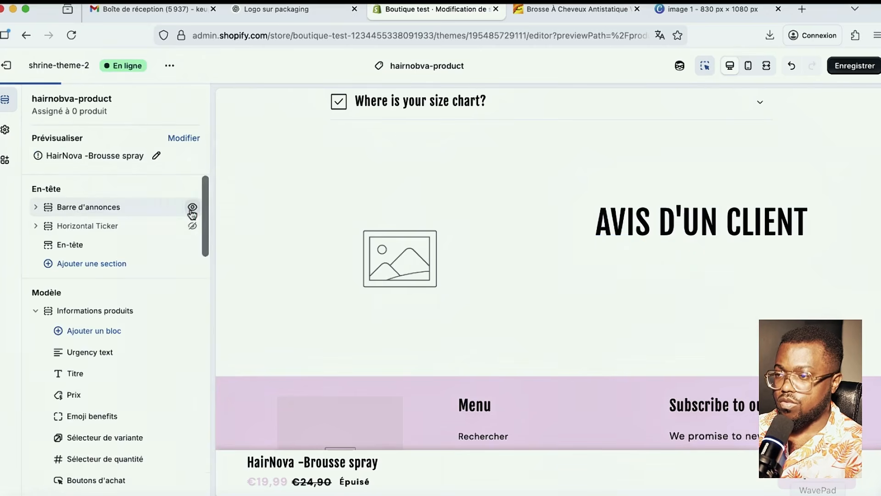
left_click(395, 266)
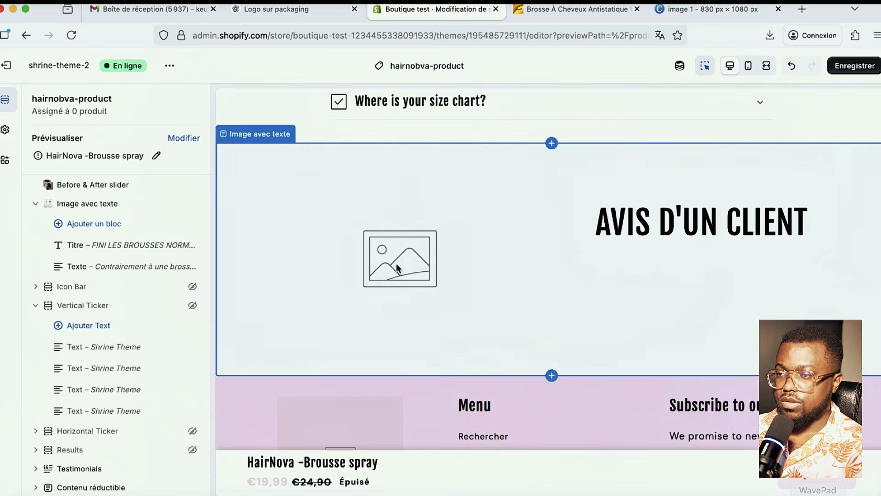
left_click(395, 263)
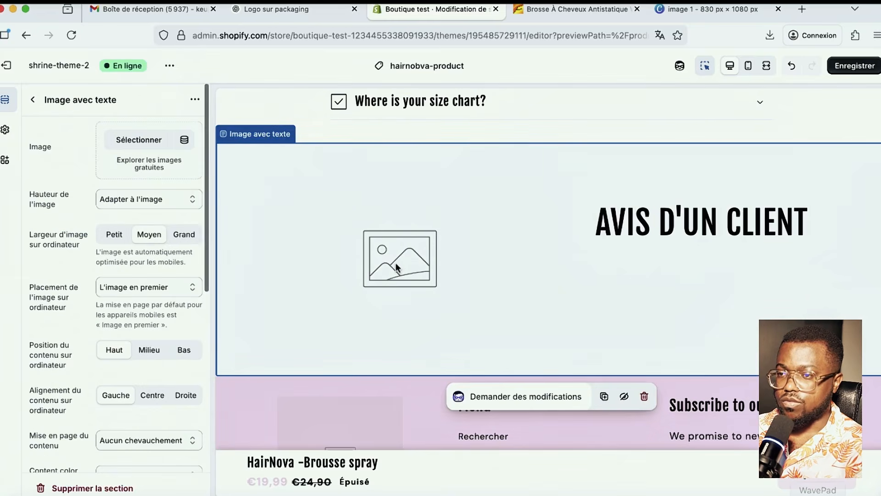
- Upload the ChatGPT 17_04_37 photo of a woman holding the brush as the section image
left_click(146, 140)
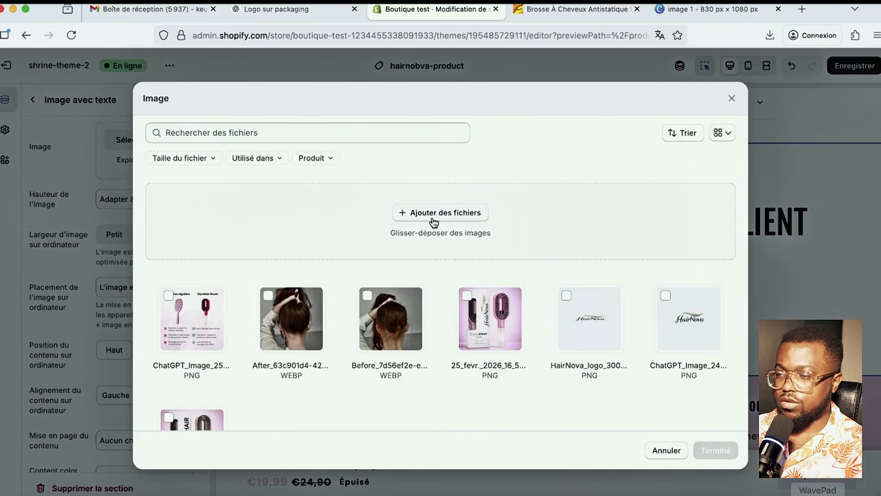
left_click(425, 217)
scroll(239, 229, "down", 5)
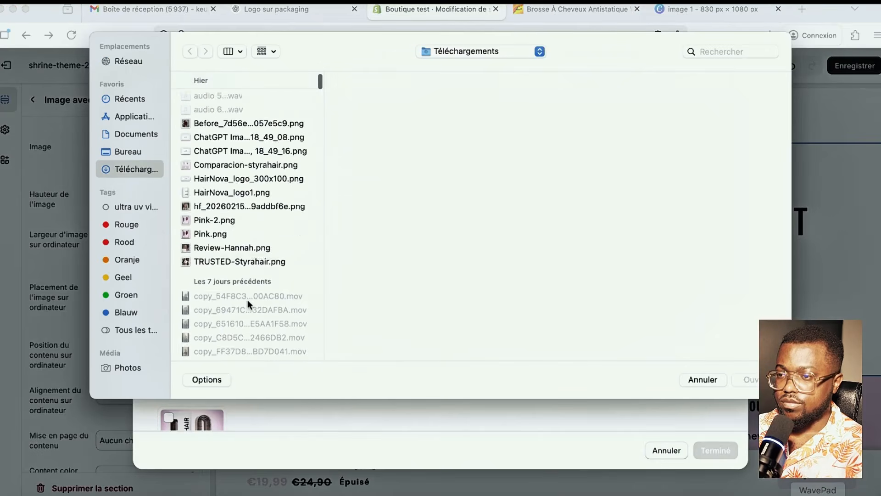
left_click(210, 209)
left_click(216, 194)
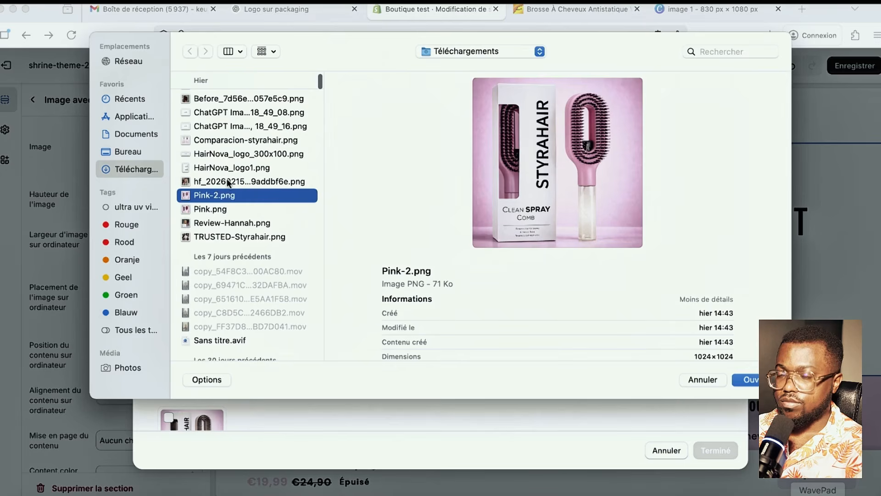
scroll(232, 193, "up", 5)
left_click(234, 141)
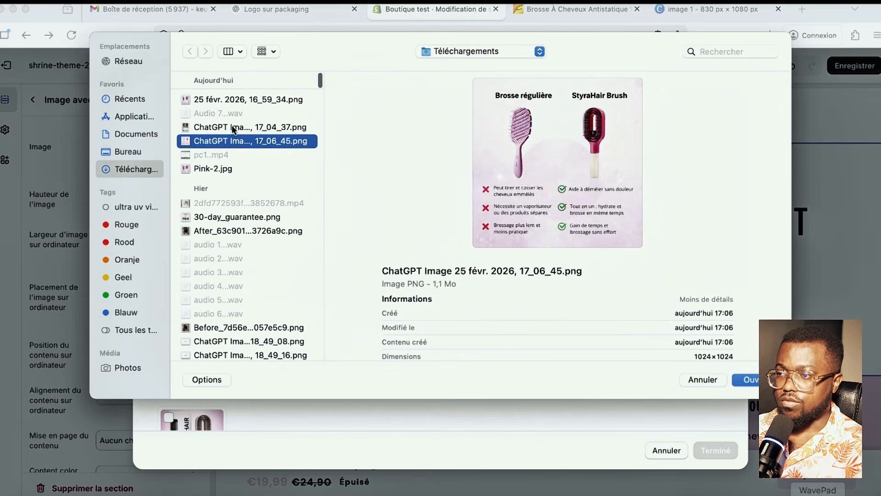
left_click(233, 128)
left_click(751, 379)
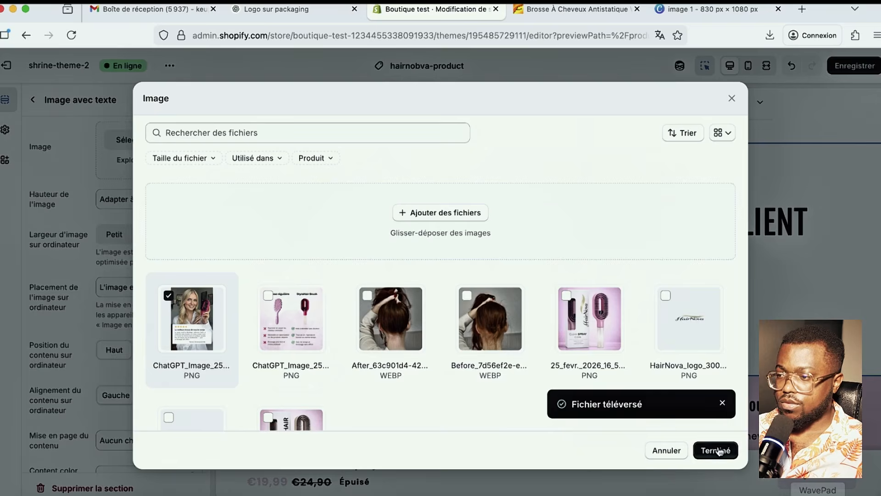
left_click(716, 449)
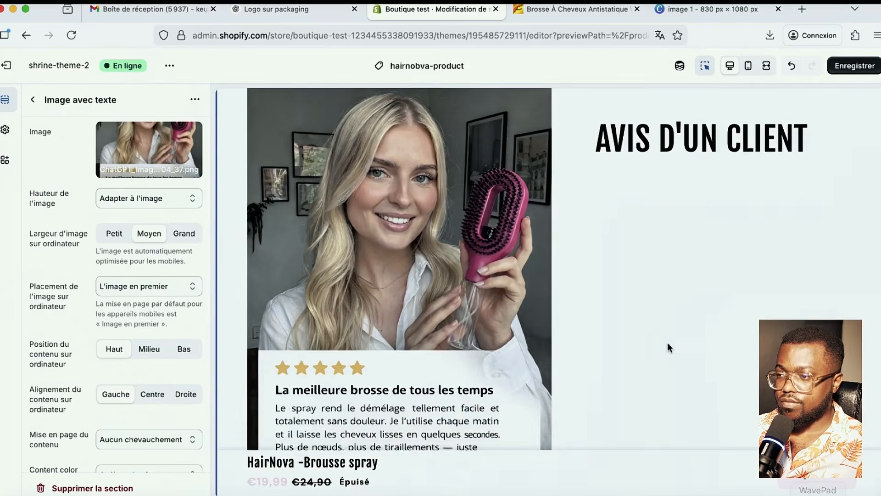
scroll(668, 342, "down", 4)
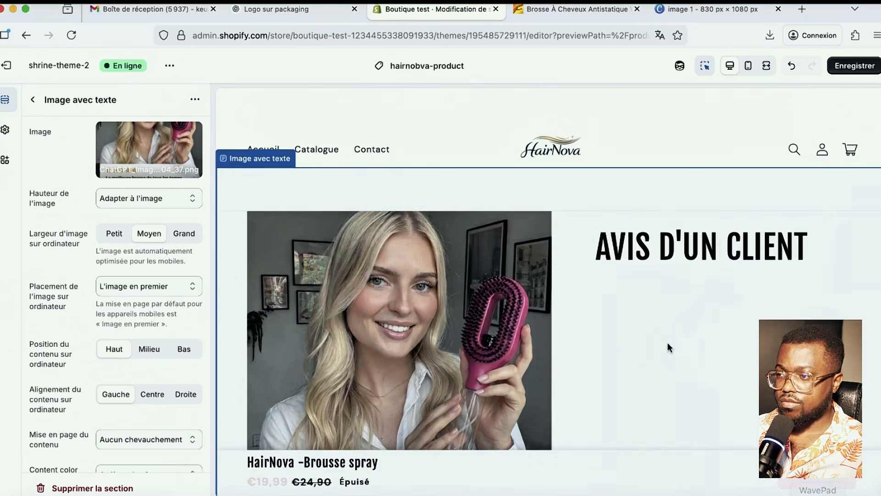
- Switch the preview to mobile and scroll down through the product page sections
left_click(748, 67)
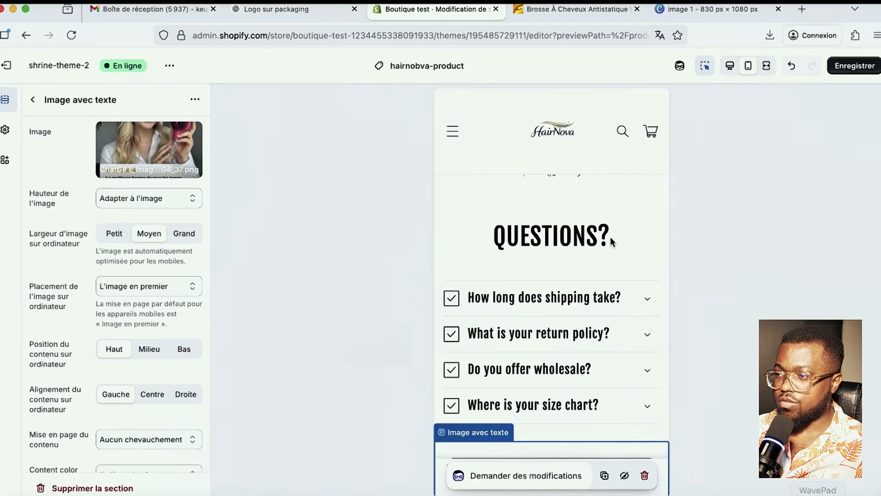
scroll(612, 238, "up", 20)
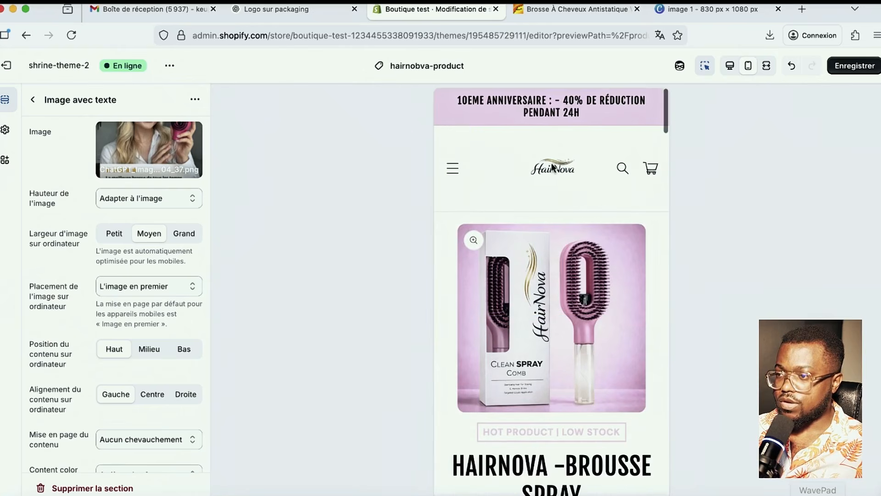
scroll(599, 260, "down", 3)
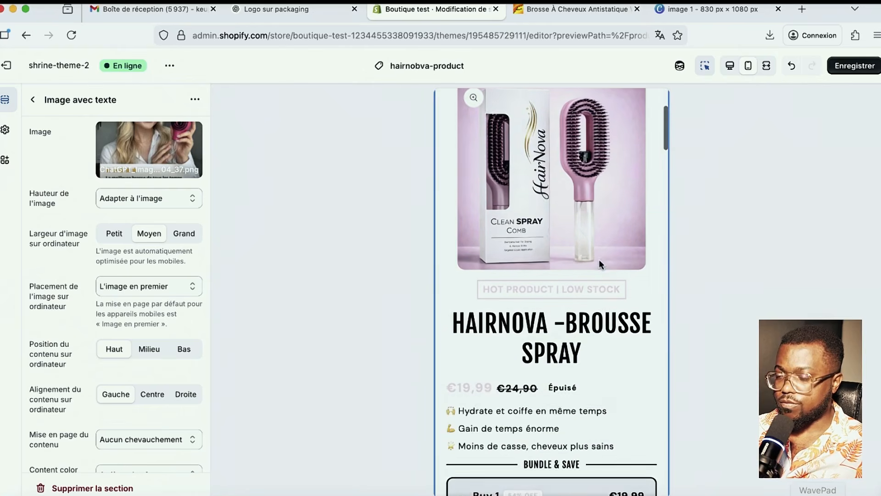
scroll(599, 261, "down", 8)
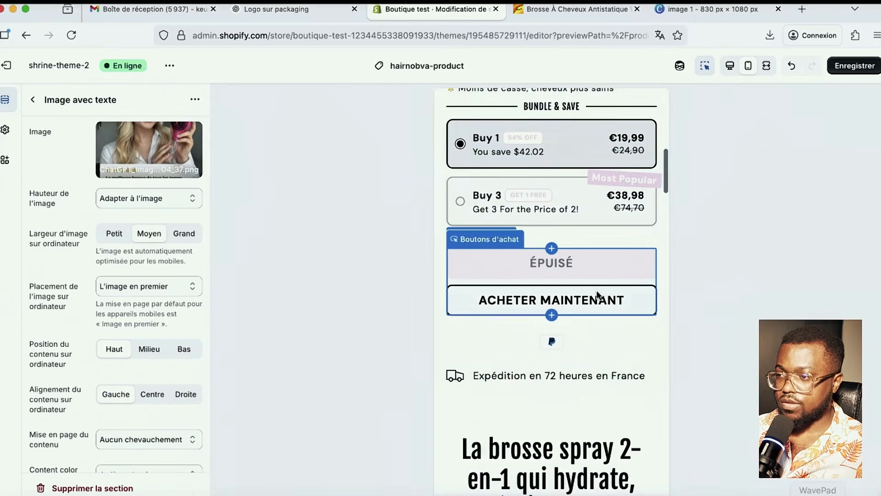
scroll(567, 251, "up", 1)
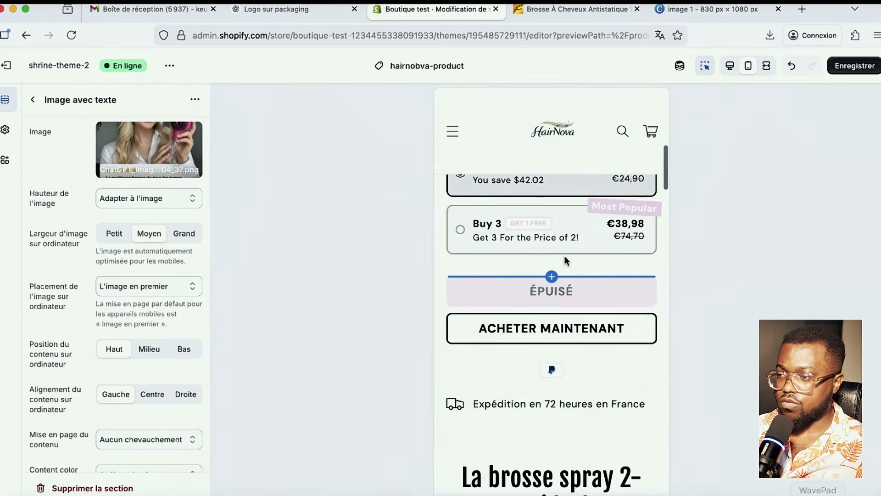
scroll(523, 258, "up", 2)
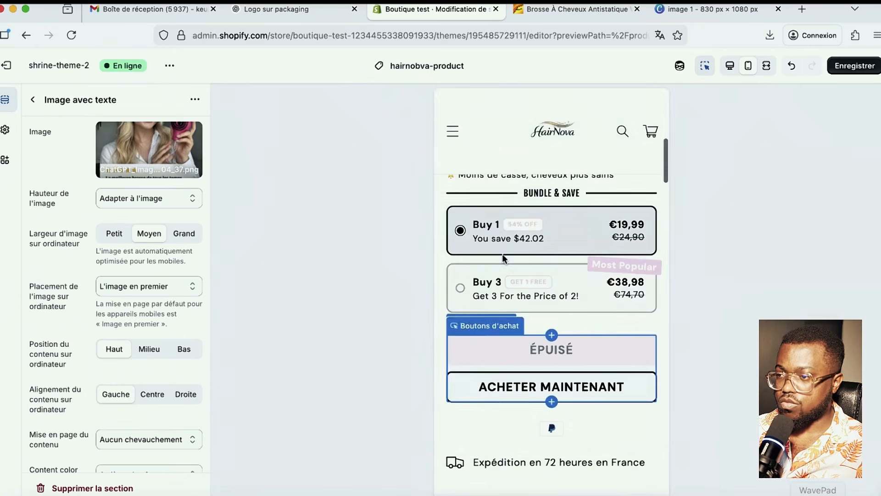
scroll(565, 294, "down", 2)
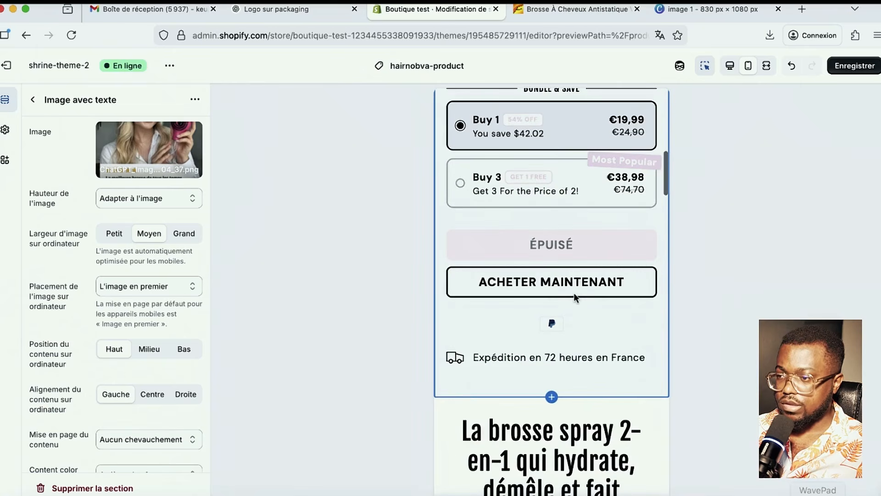
scroll(574, 294, "down", 3)
scroll(581, 321, "down", 3)
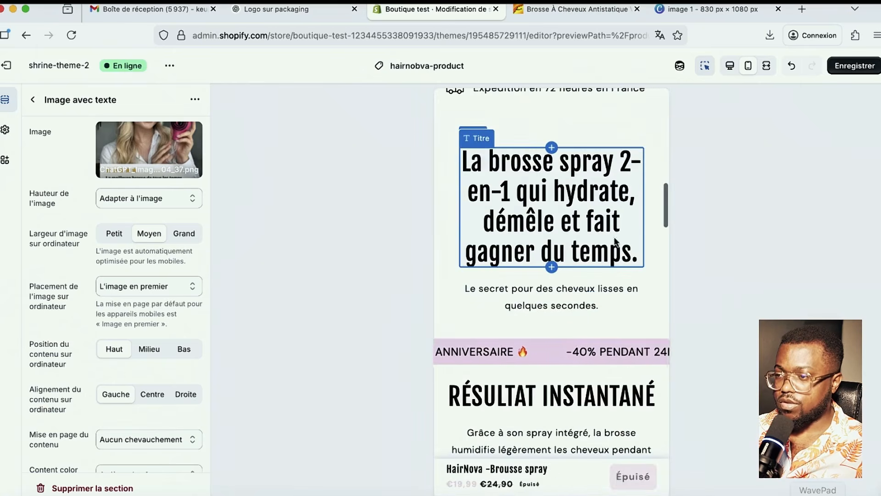
scroll(569, 337, "down", 2)
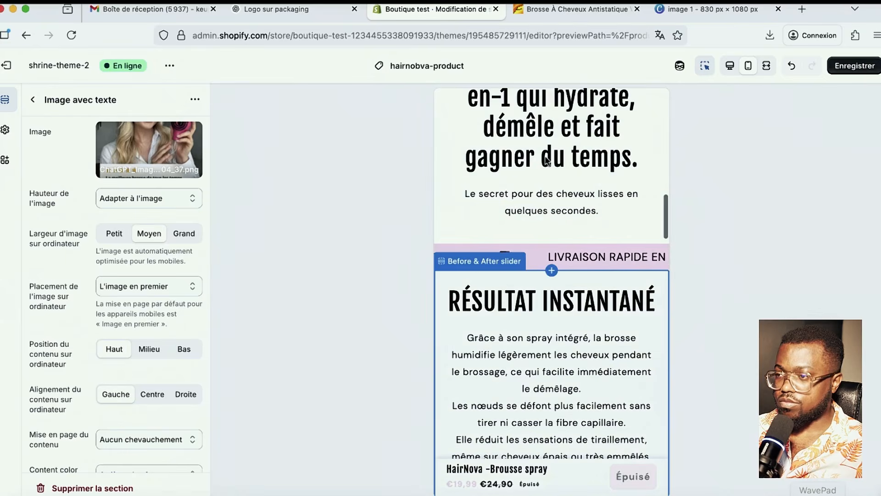
scroll(596, 275, "down", 1)
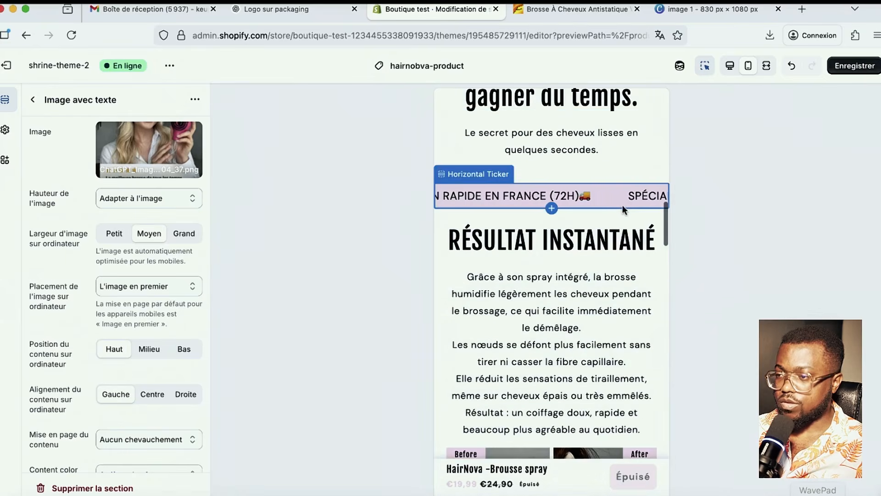
scroll(610, 197, "down", 2)
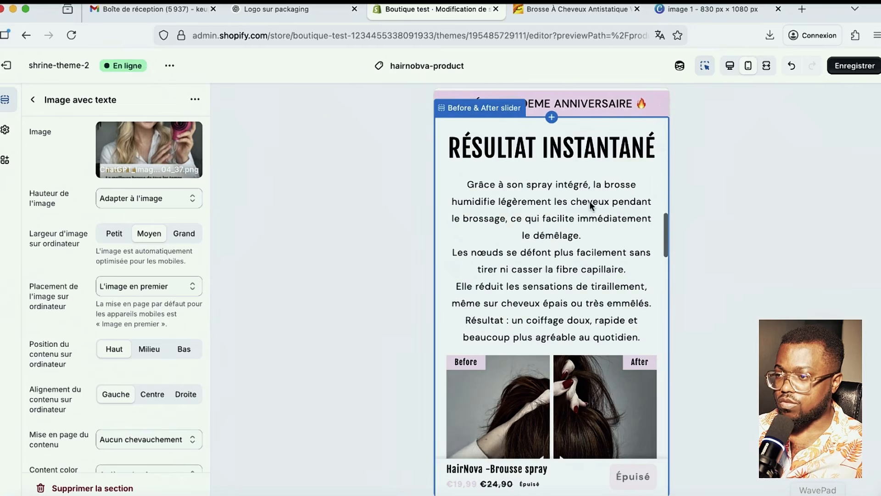
scroll(590, 202, "down", 2)
scroll(572, 251, "down", 3)
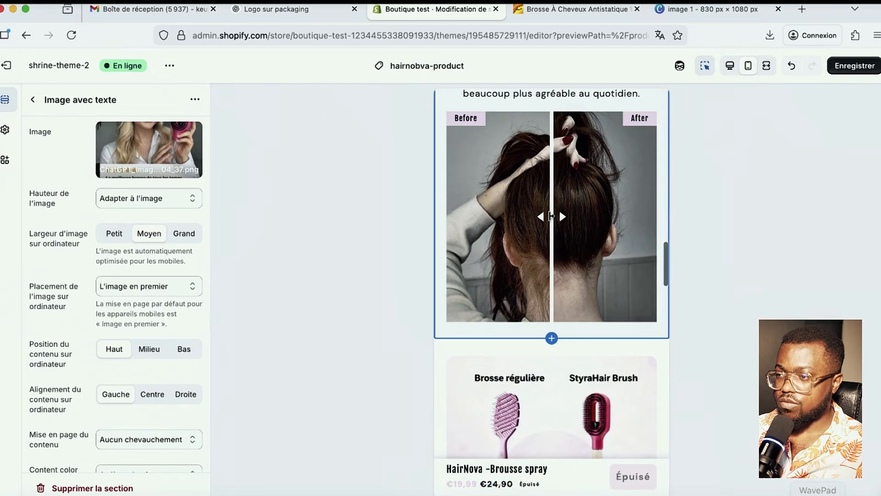
- Open the before-and-after slider settings and scroll on to the AVIS D'UN CLIENT photo
left_click(486, 220)
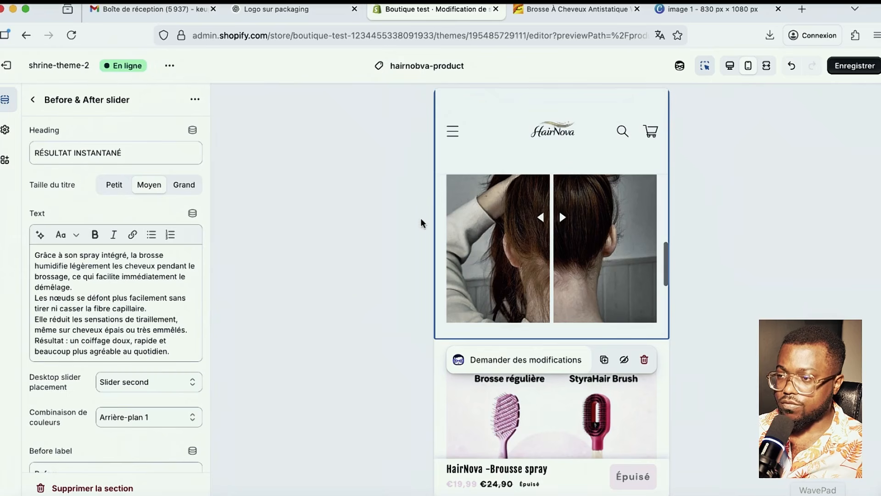
scroll(607, 242, "down", 5)
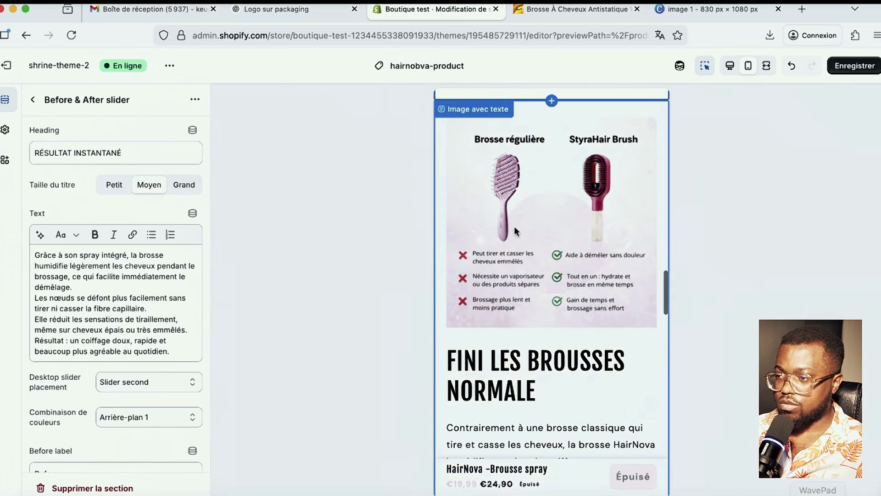
scroll(575, 288, "down", 12)
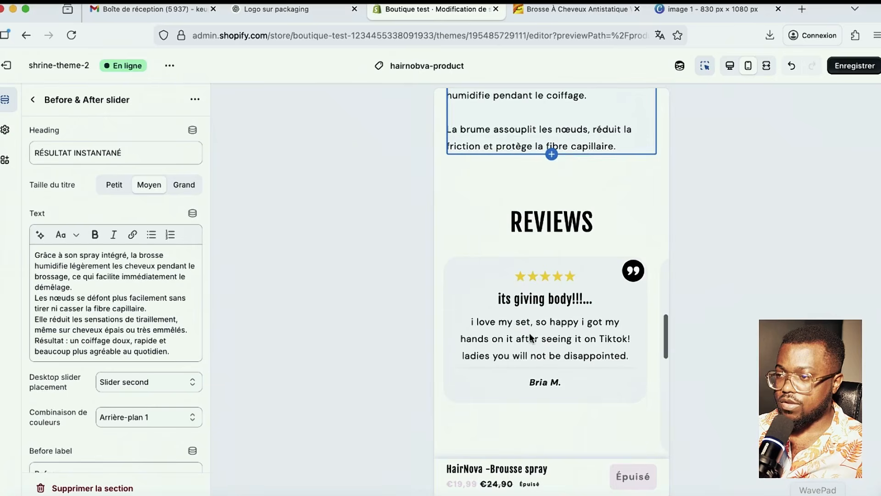
scroll(556, 336, "down", 9)
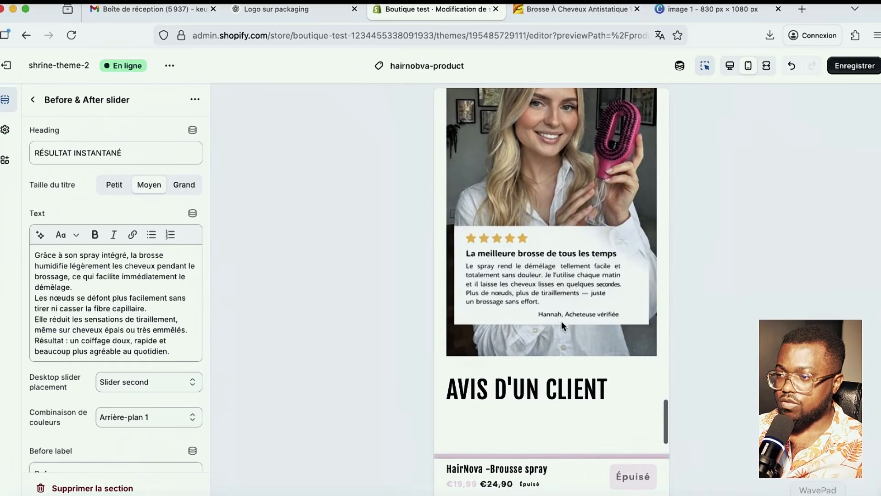
- Review the AVIS D'UN CLIENT settings, keeping image height, left mobile alignment and Arrière-plan 1
left_click(33, 101)
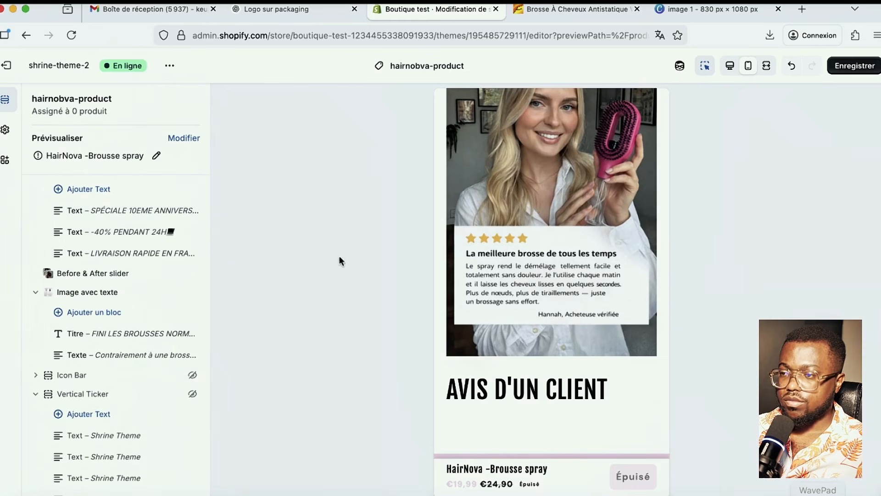
left_click(510, 258)
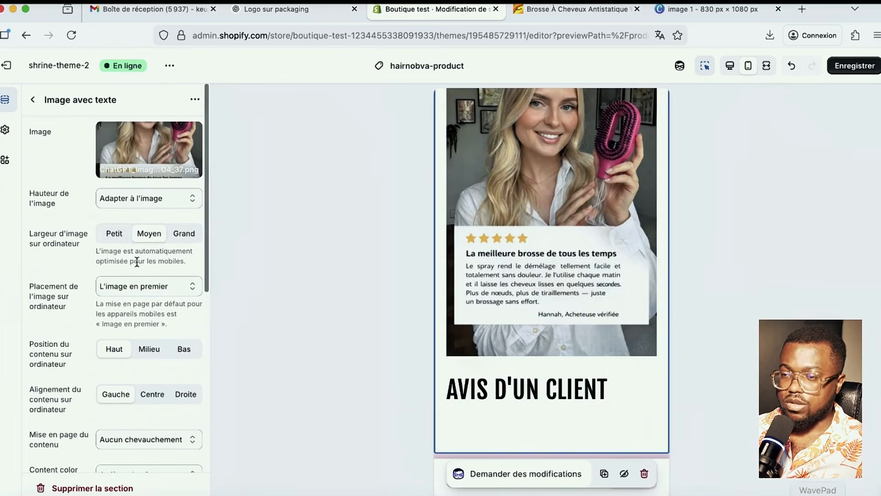
left_click(147, 199)
left_click(64, 172)
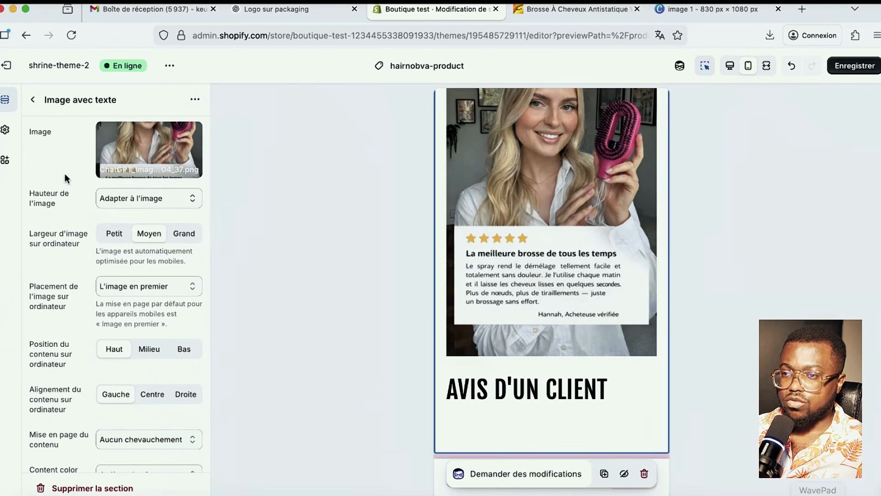
scroll(145, 372, "down", 1)
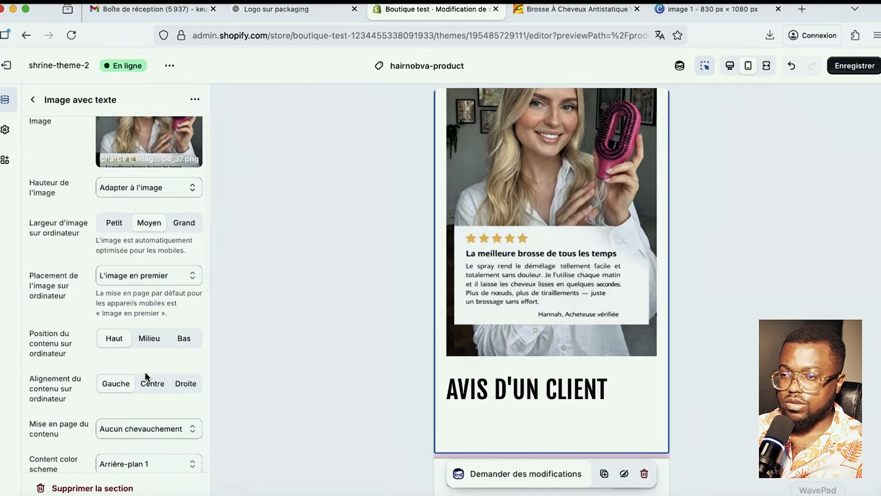
scroll(145, 372, "down", 3)
scroll(134, 360, "down", 7)
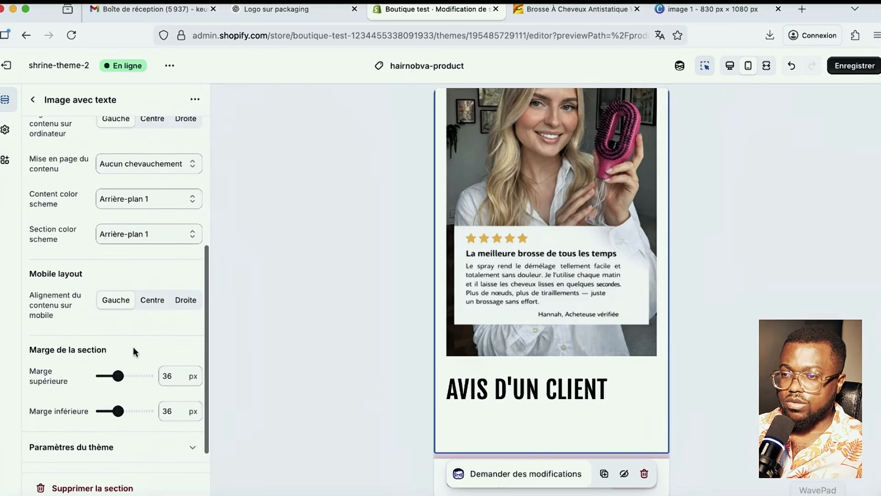
left_click(147, 305)
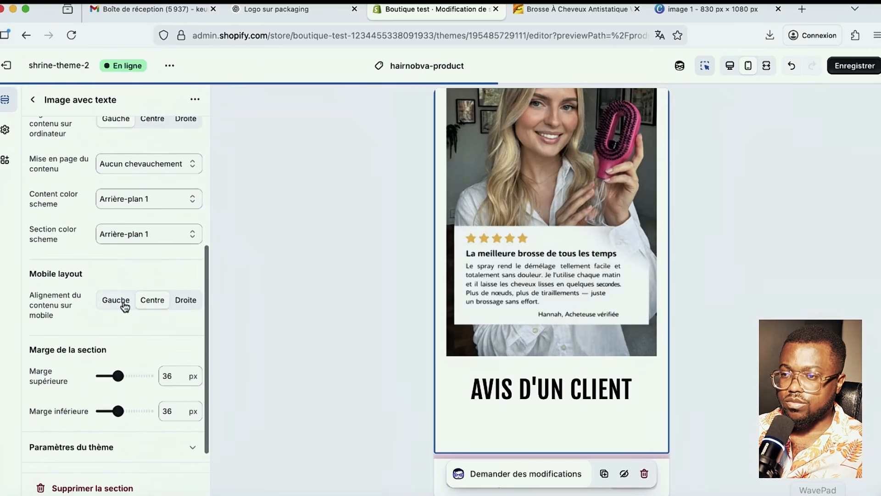
left_click(124, 305)
scroll(132, 360, "down", 1)
scroll(139, 353, "up", 3)
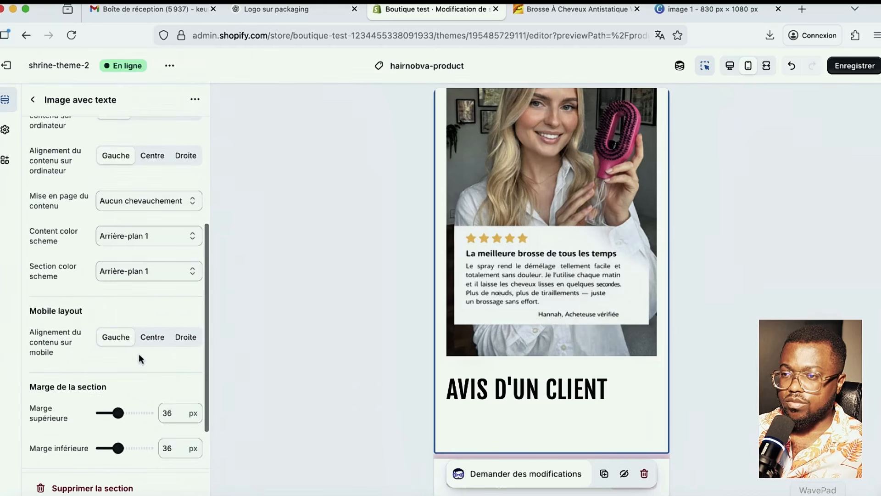
left_click(136, 270)
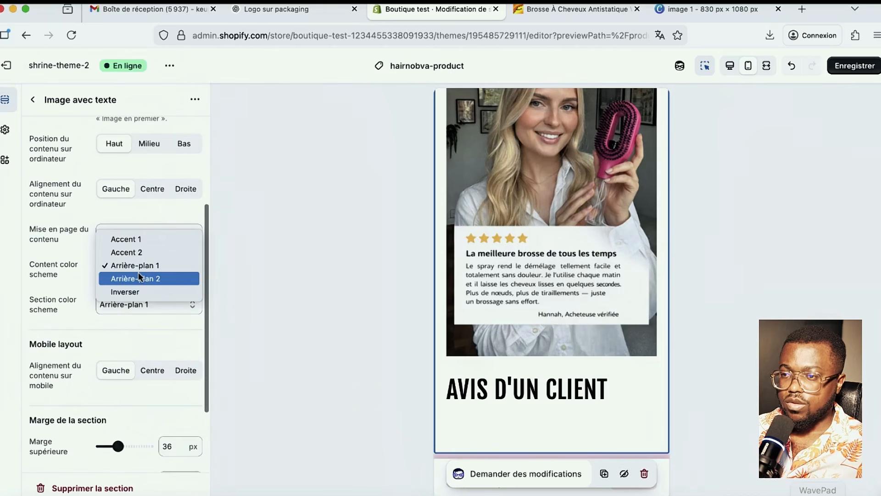
left_click(76, 301)
- Set the section's desktop image placement to 'Deuxième image'
scroll(81, 274, "up", 4)
scroll(81, 279, "up", 4)
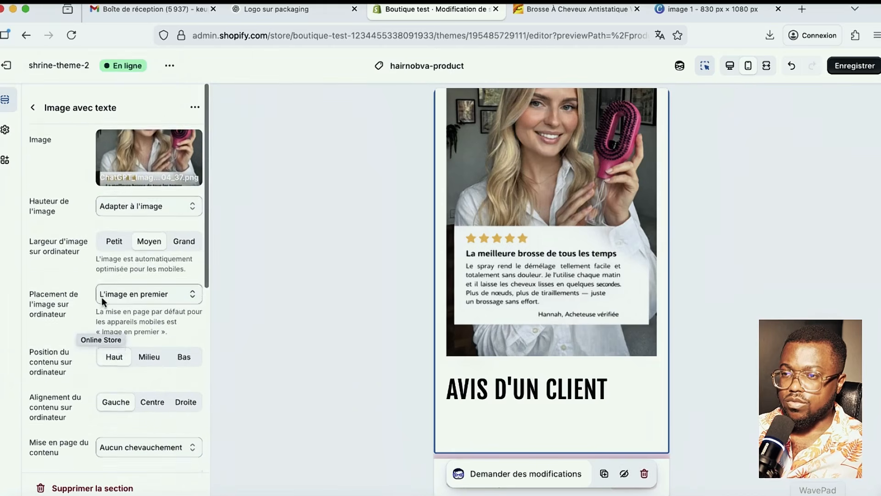
left_click(139, 197)
left_click(71, 206)
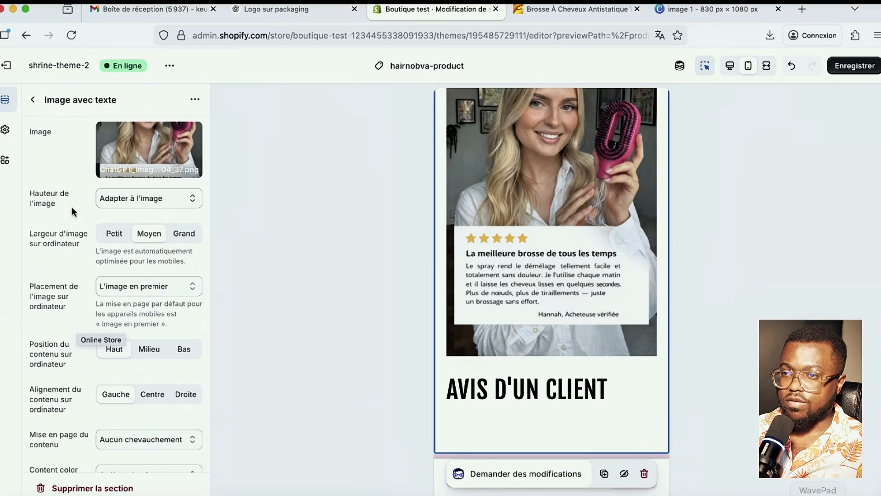
scroll(144, 261, "down", 3)
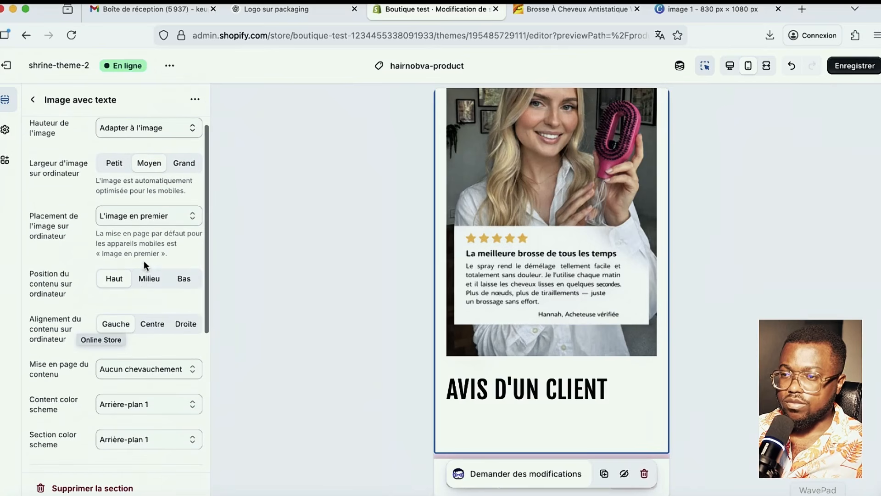
left_click(135, 216)
left_click(145, 226)
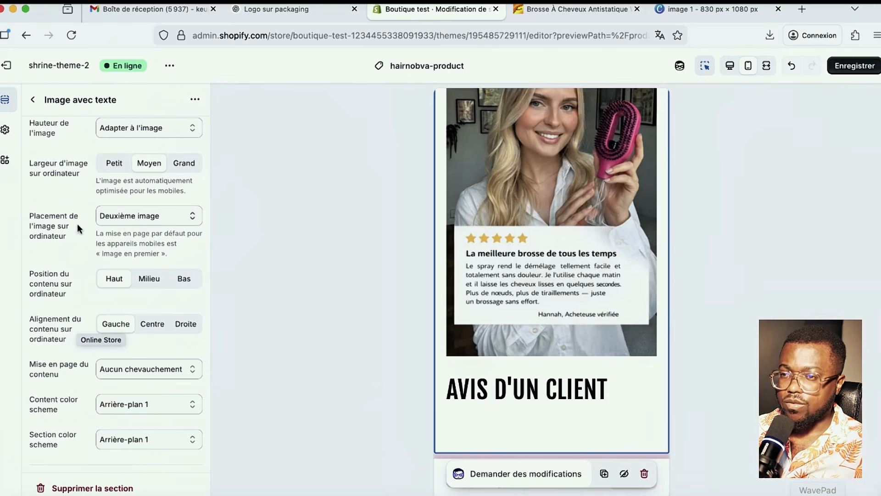
left_click(147, 219)
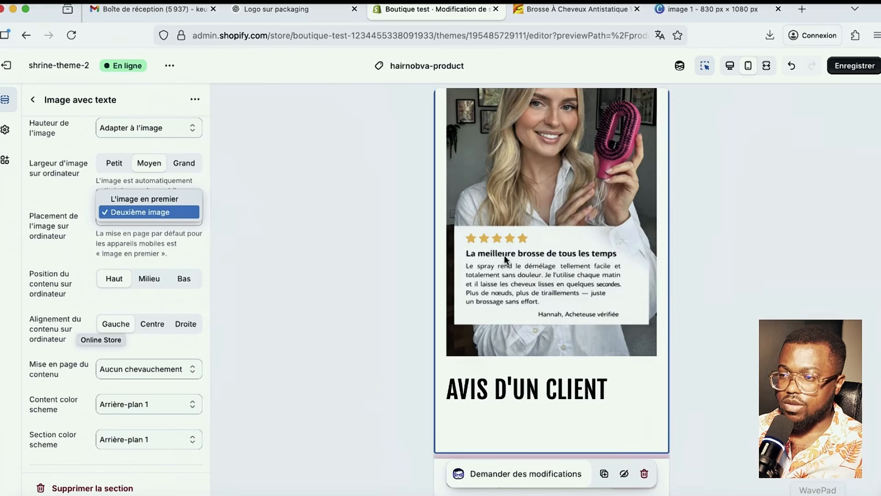
- Compare desktop and mobile previews, confirming the AVIS D'UN CLIENT heading precedes the photo on desktop
left_click(735, 68)
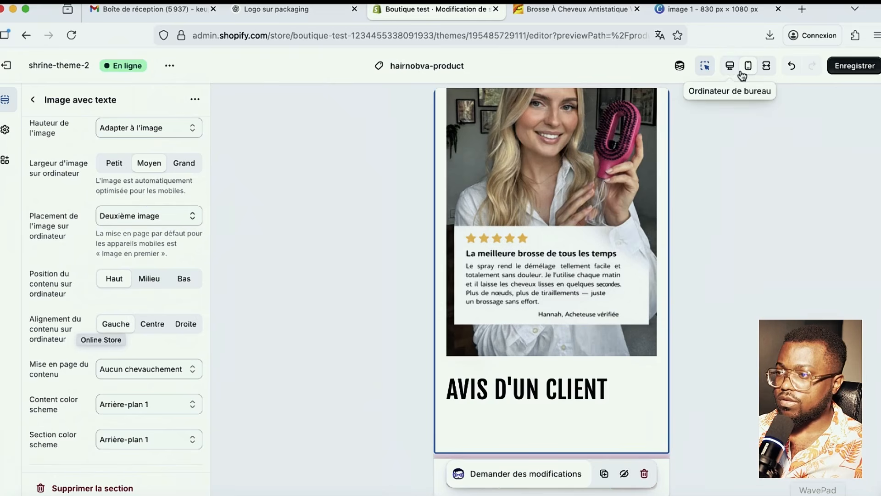
left_click(730, 69)
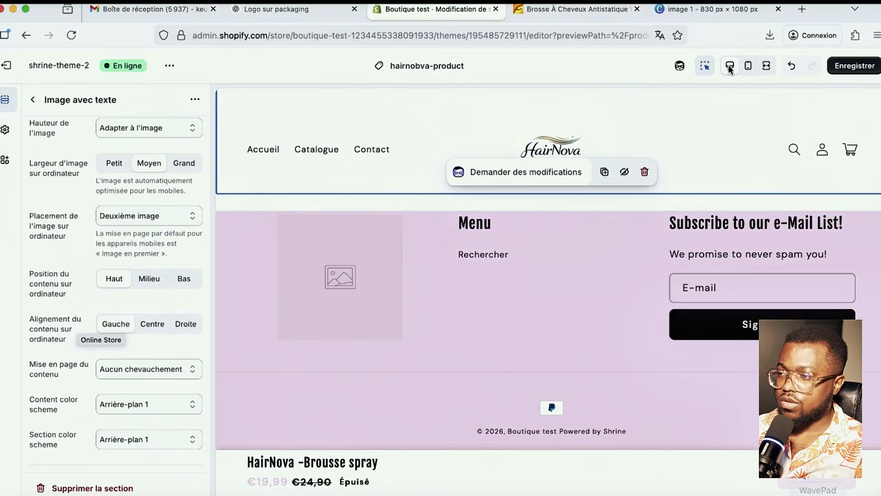
scroll(701, 246, "down", 10)
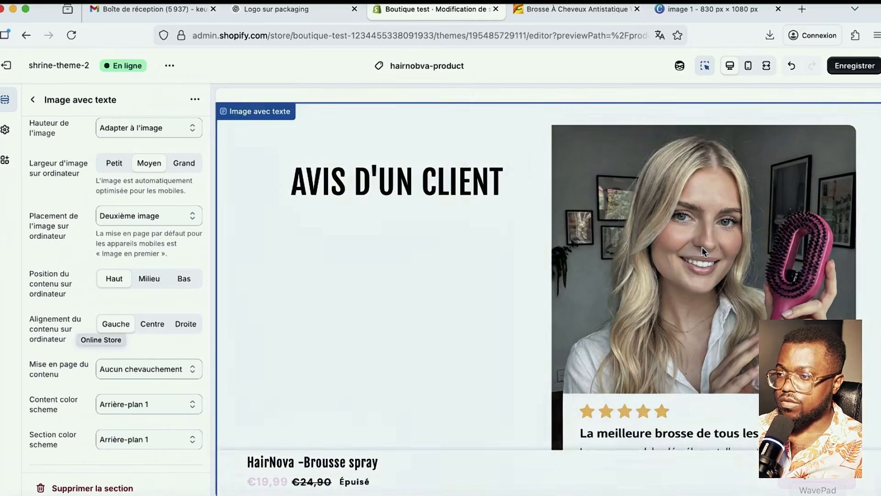
left_click(748, 66)
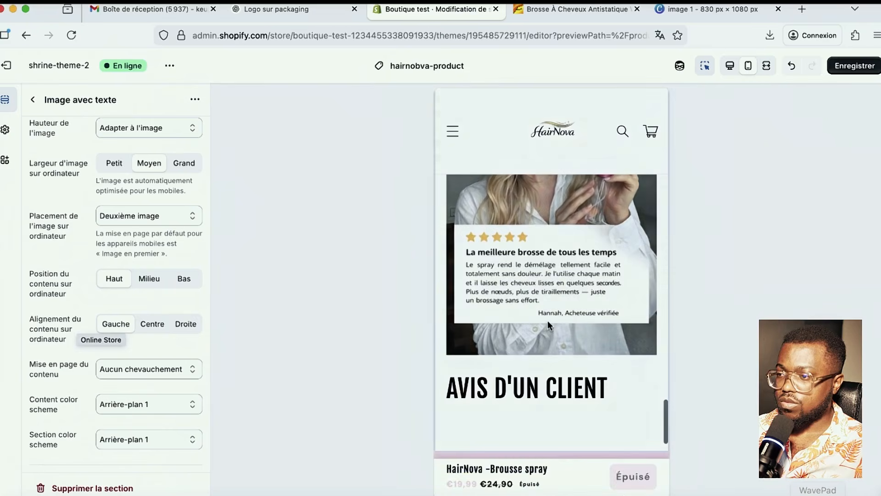
left_click(730, 66)
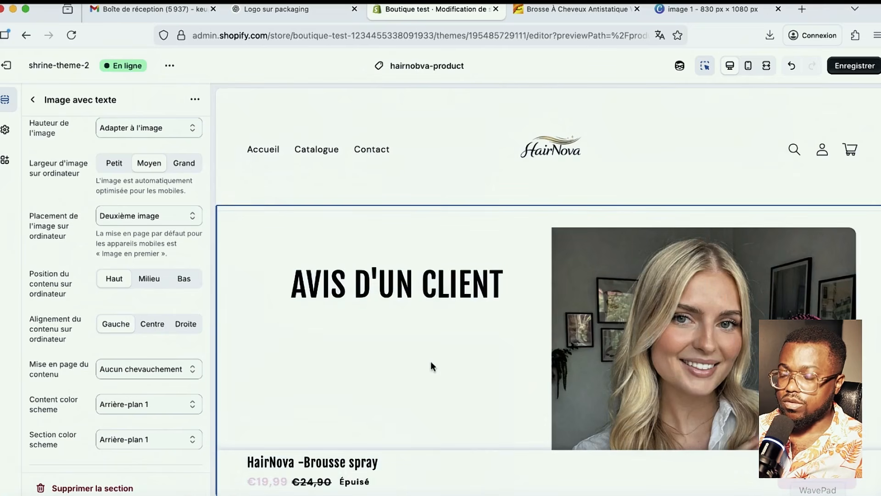
- Enter '+5000 cilents satisfait sur l'année 2026' in the review section's empty text block
left_click(32, 99)
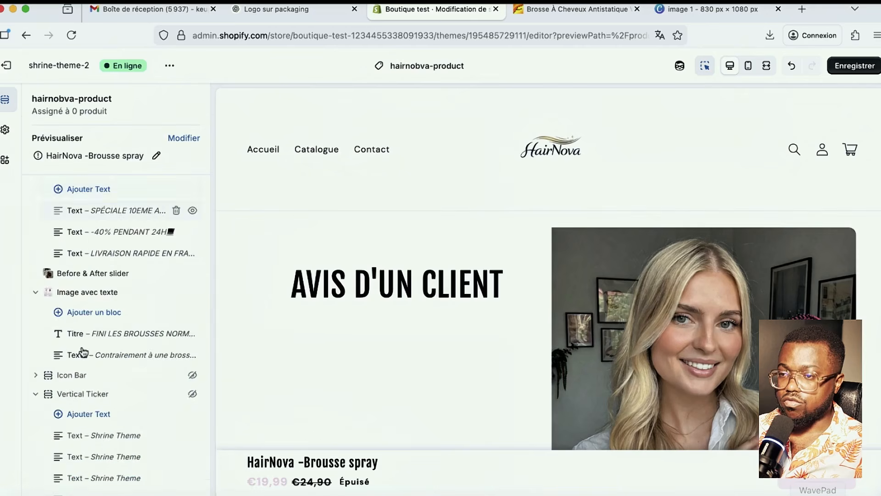
scroll(122, 413, "down", 5)
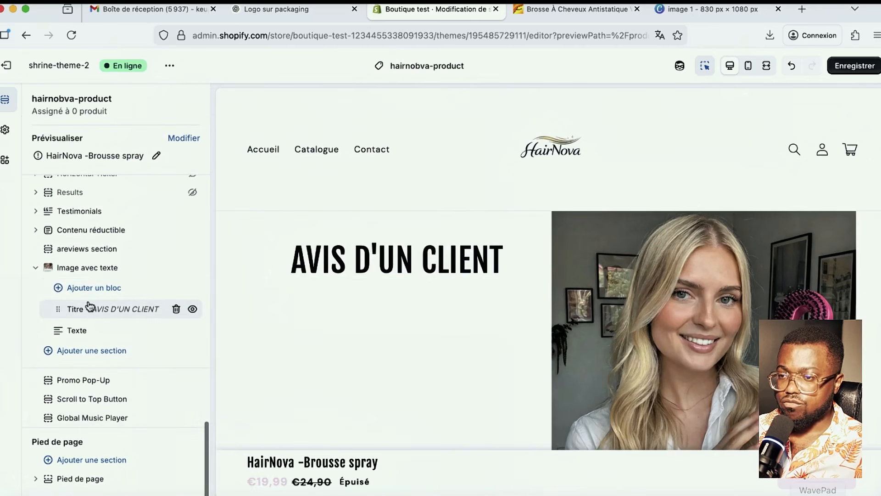
left_click(79, 330)
left_click(99, 169)
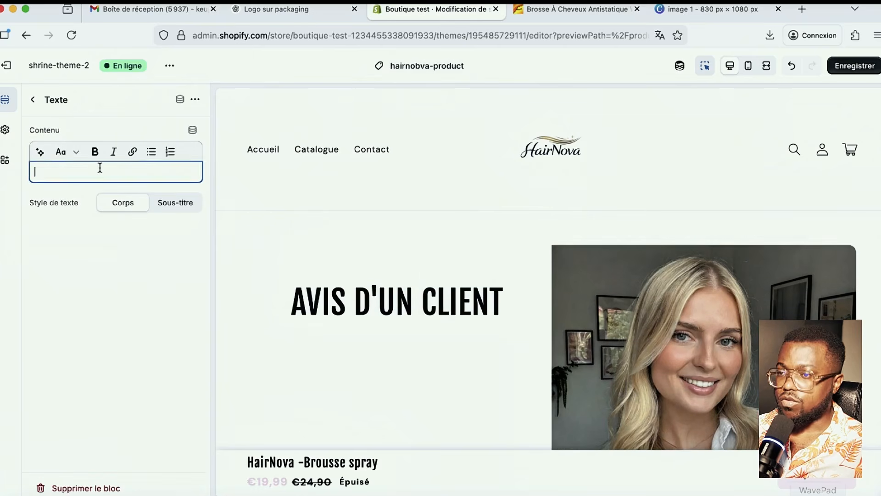
type("+5000")
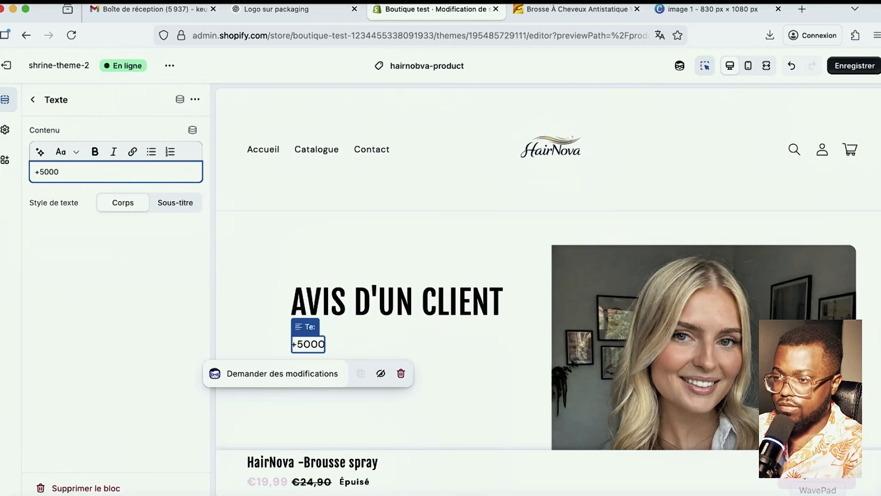
type(" A")
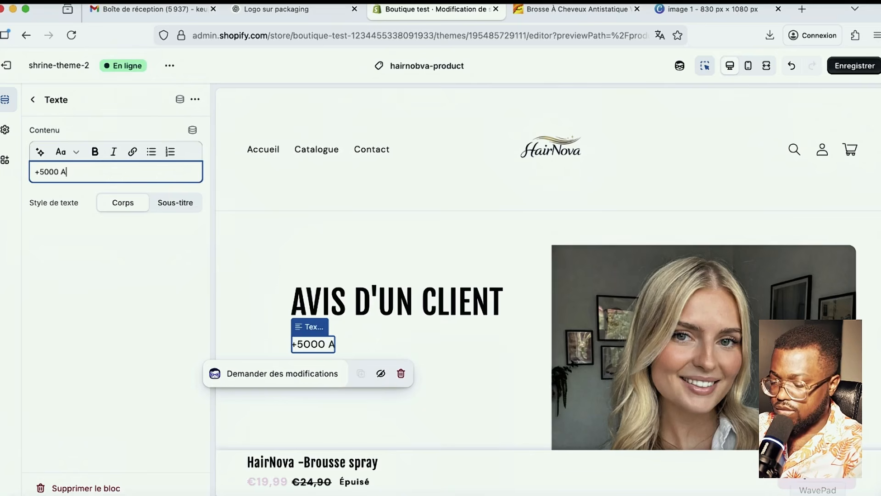
type("VI")
key("BackSpace")
key("BackSpace")
key("BackSpace")
key("BackSpace")
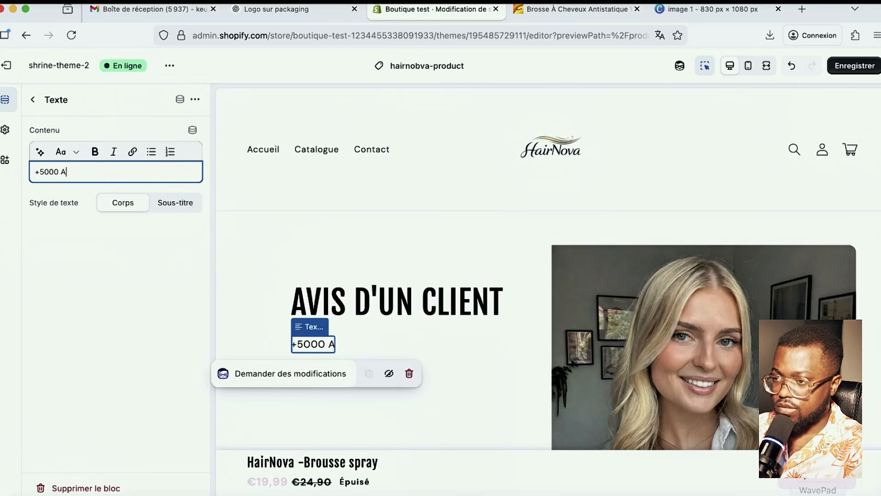
type("C")
key("BackSpace")
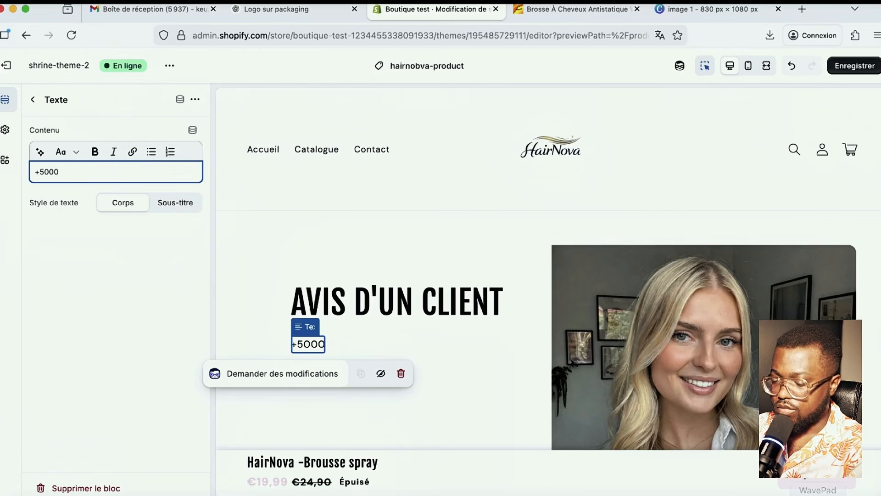
type("cilents ")
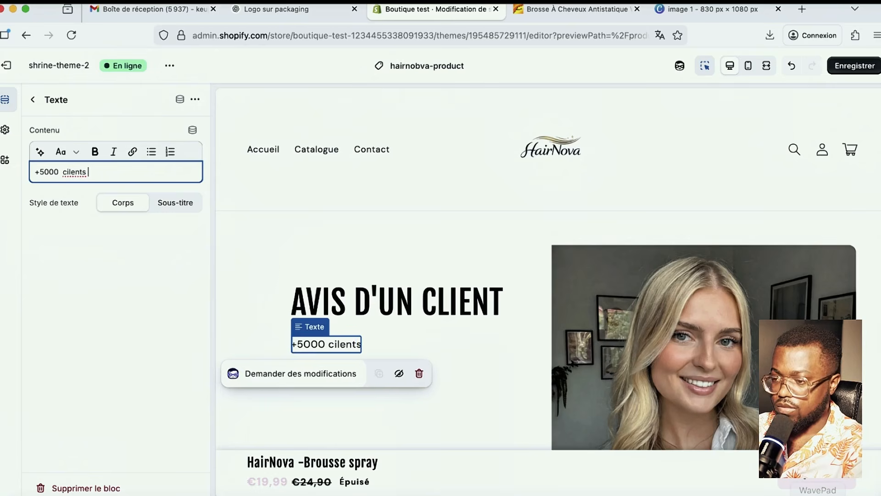
type("satisfai")
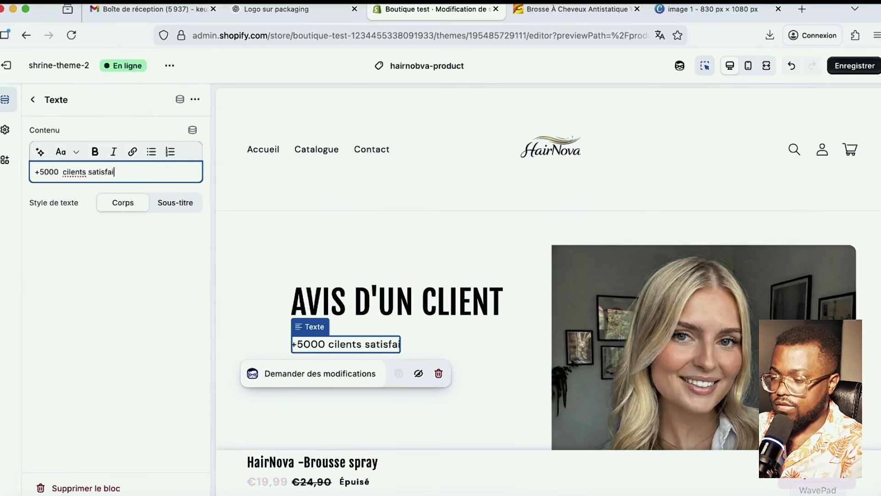
type("t su")
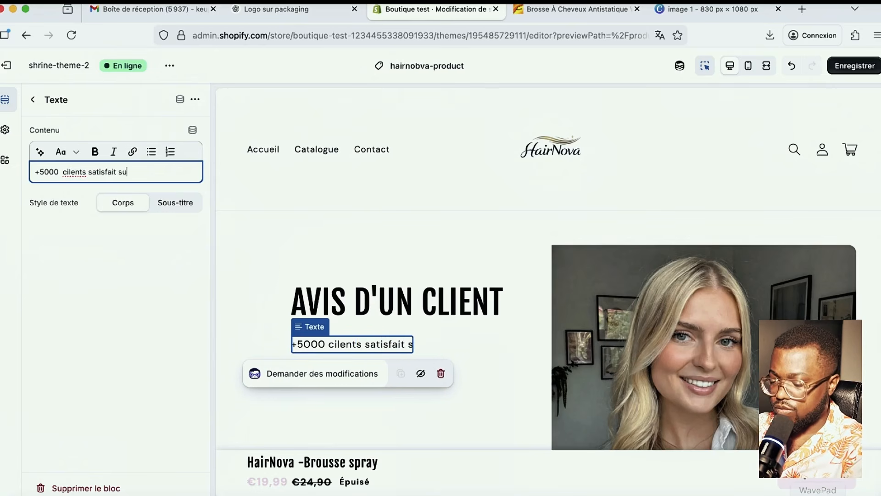
type("r l'anné")
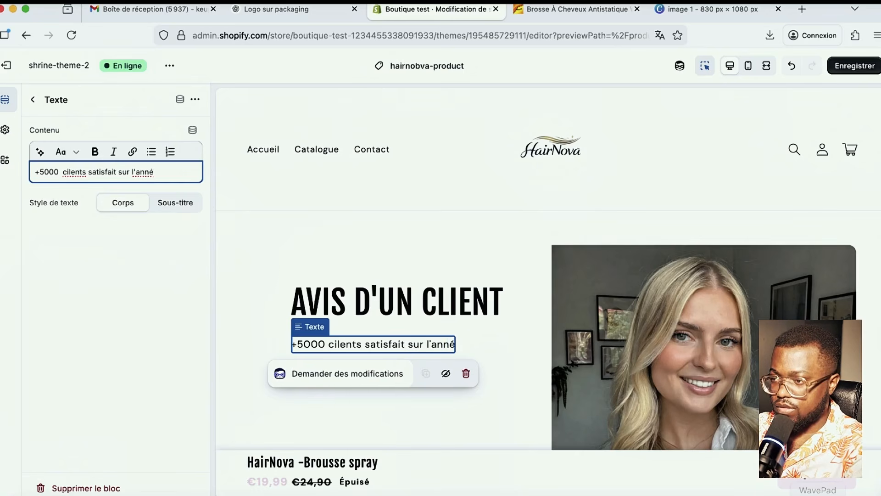
type("e ")
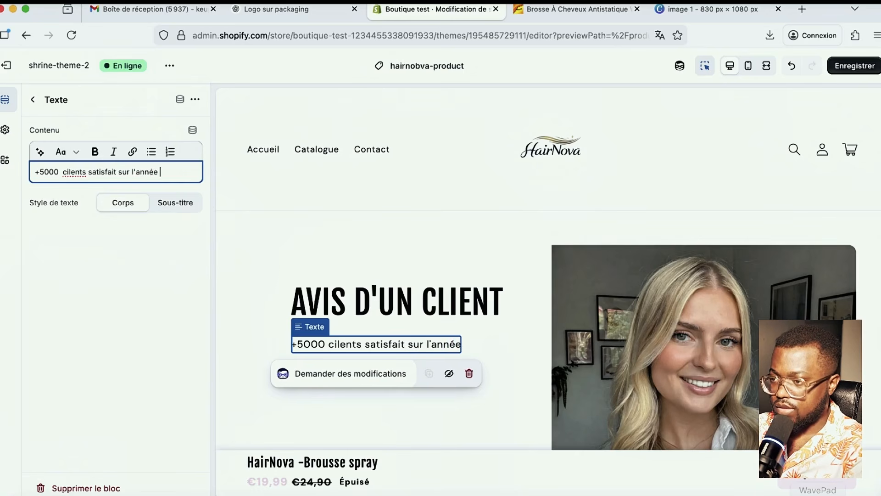
type("202")
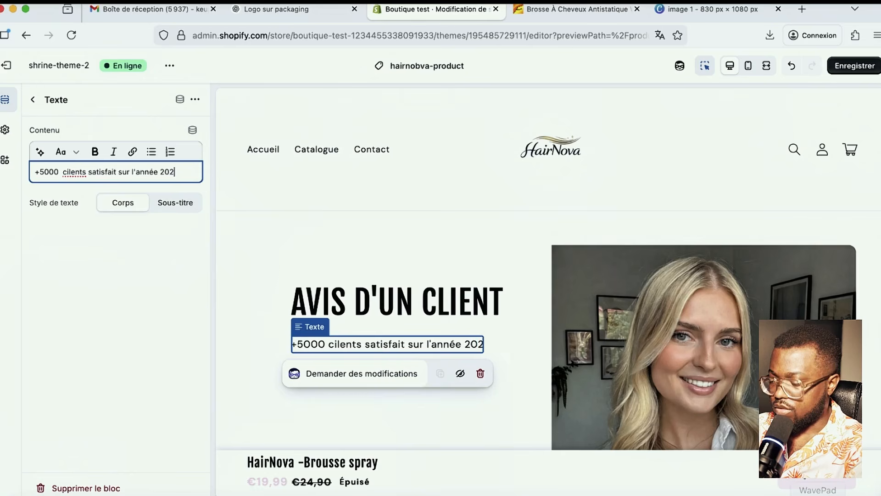
type("6")
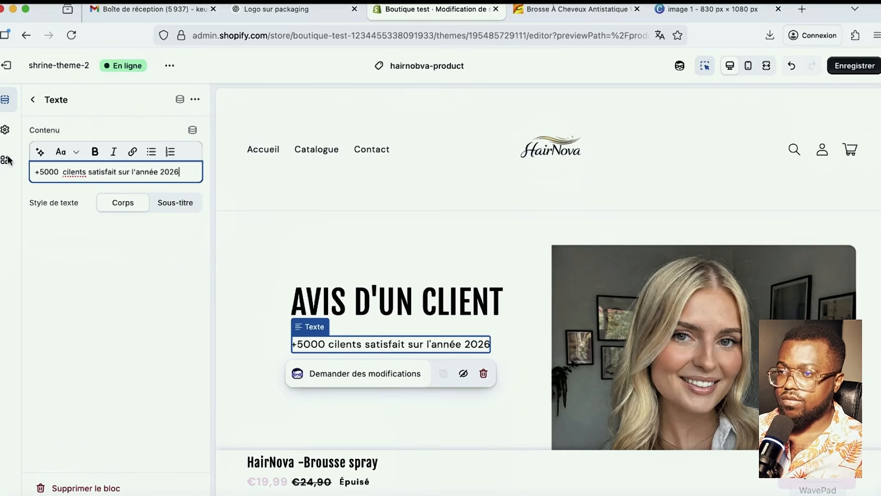
- Save the template and drag the Image avec texte section higher in the sections list
left_click(852, 65)
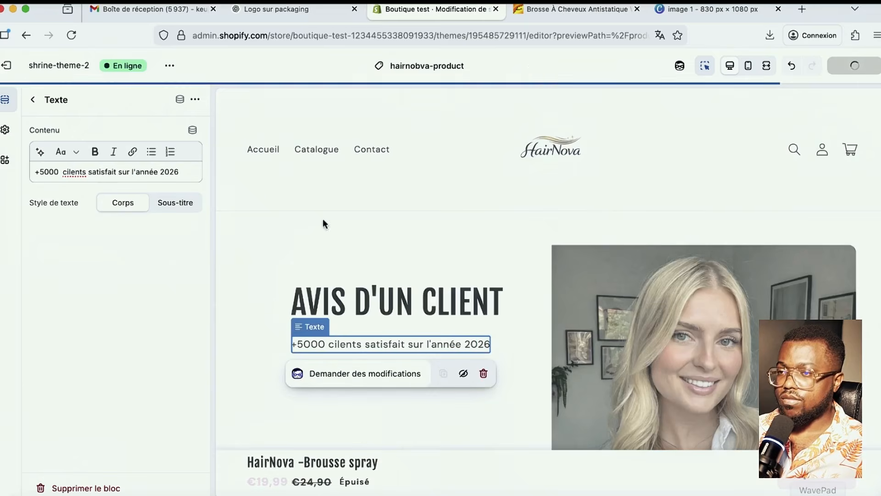
left_click(35, 100)
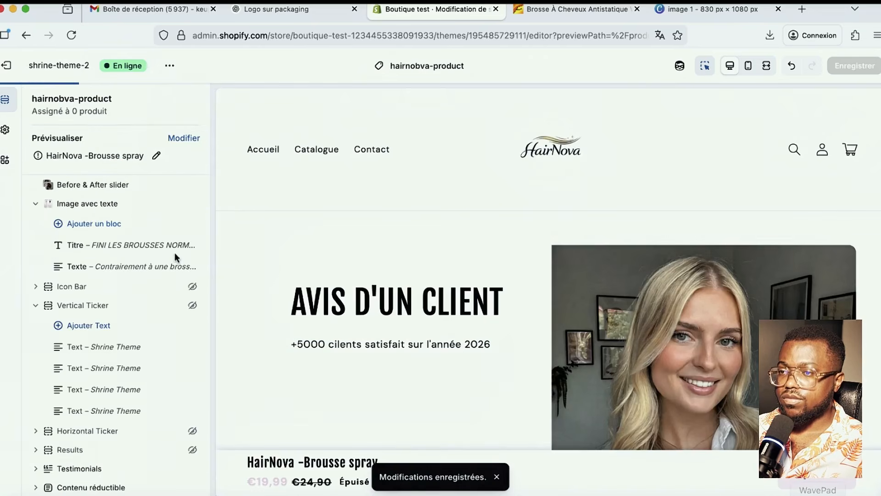
scroll(168, 359, "down", 3)
scroll(138, 389, "down", 3)
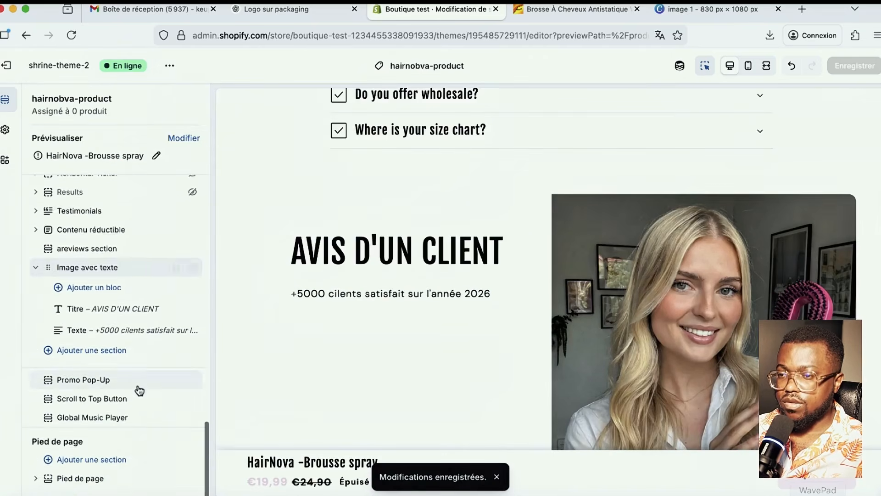
scroll(137, 436, "up", 2)
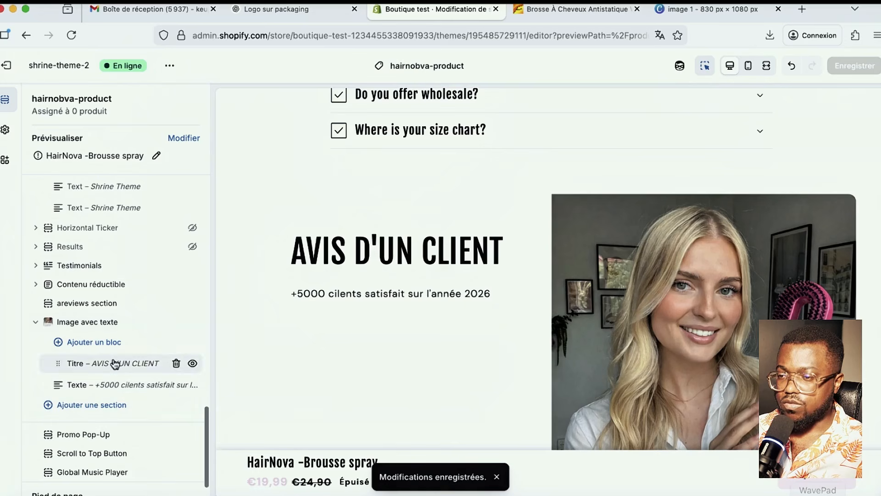
left_click_drag(65, 325, 94, 296)
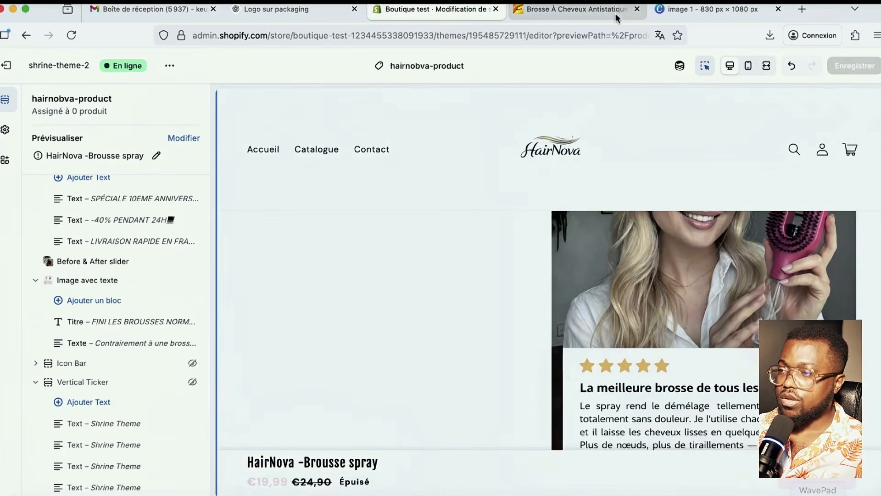
scroll(592, 175, "up", 3)
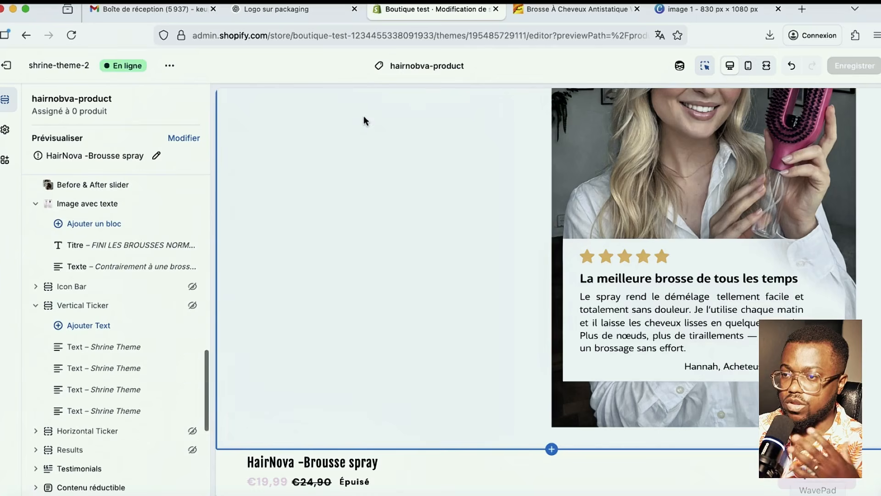
mouse_move(271, 9)
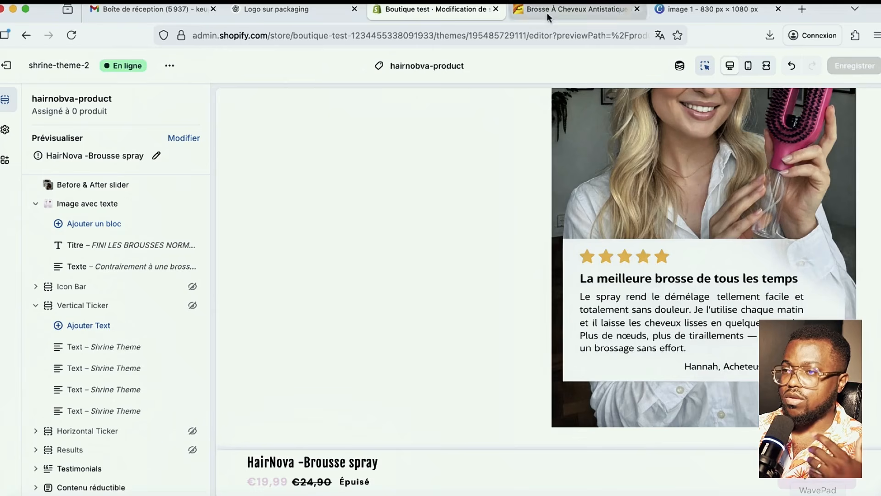
- Load the WaveSpeedAI dashboard in a new browser tab and dismiss the translate popup
left_click(801, 10)
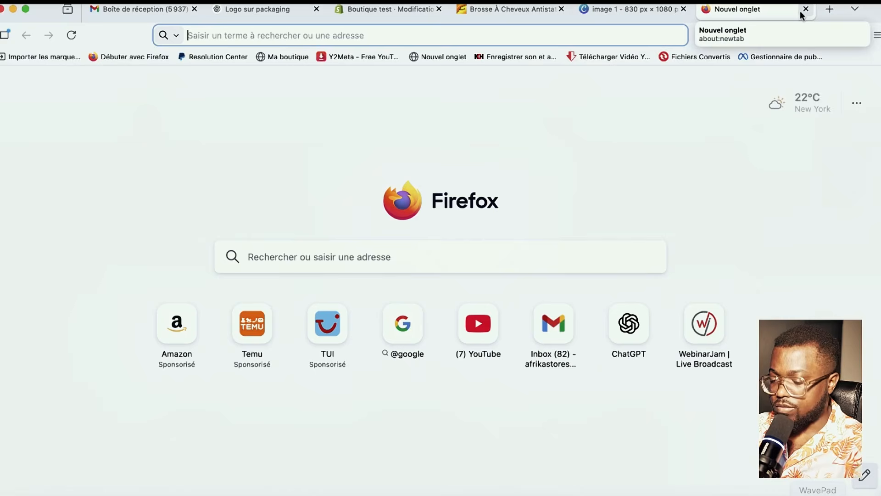
type("wavespeed.ai/")
key("Return")
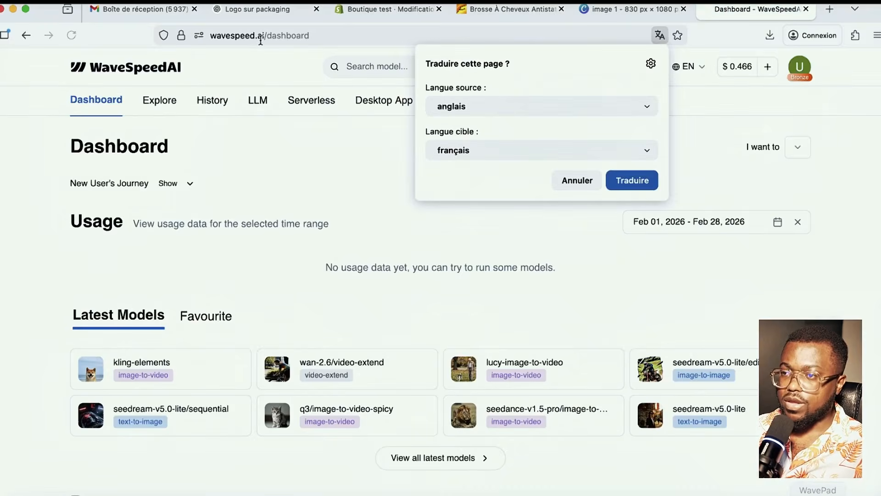
left_click(569, 180)
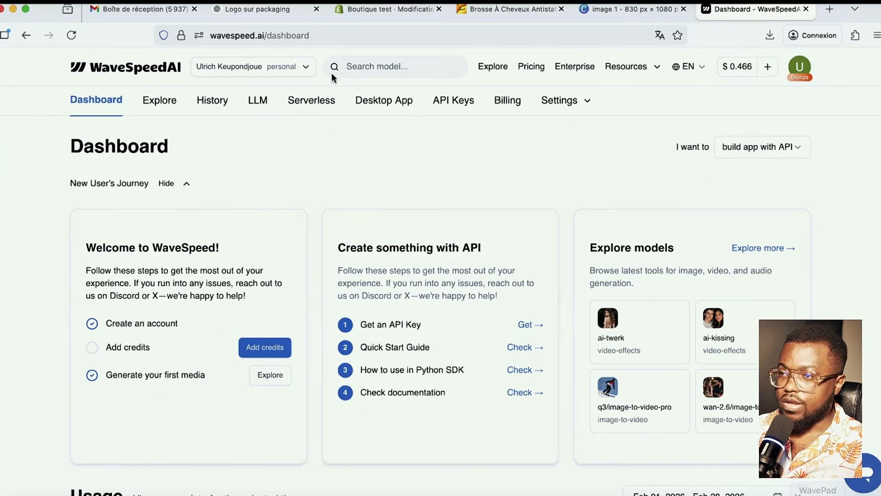
left_click(294, 72)
key("Escape")
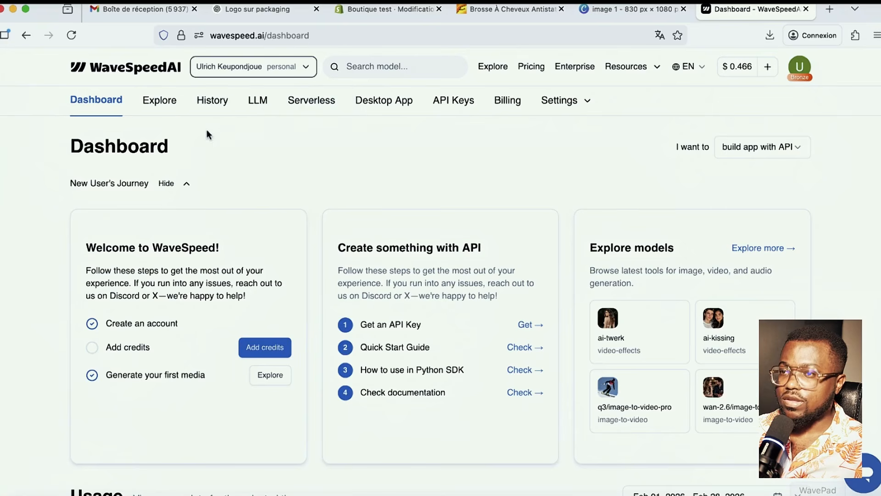
- Search the model catalogue for 'image to image' and pick higgsfield/soul/image-to-image
left_click(416, 67)
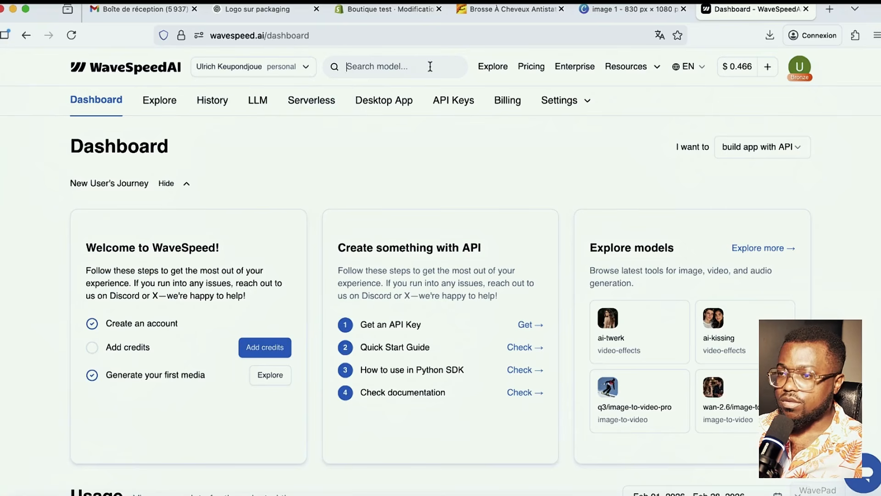
type("image ")
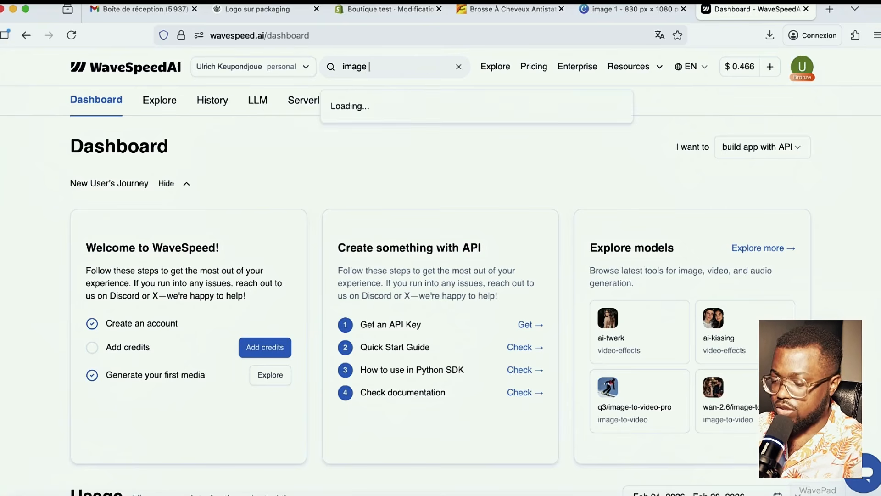
type("to ima")
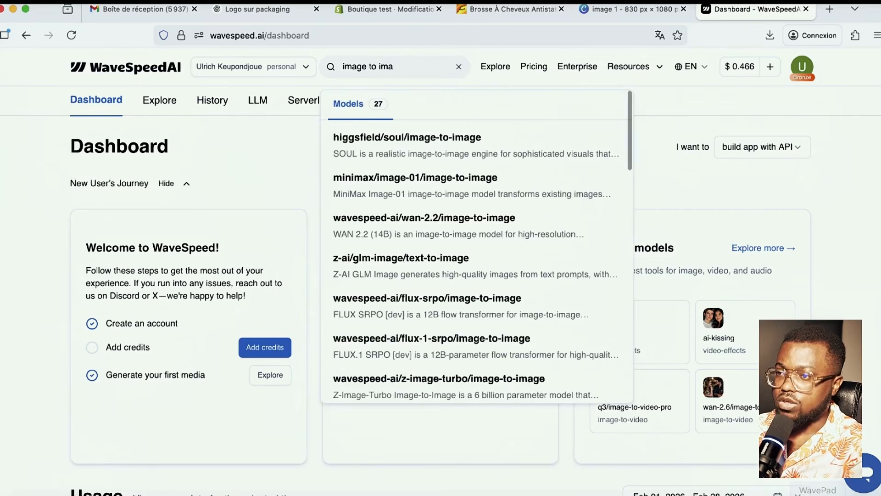
left_click(406, 137)
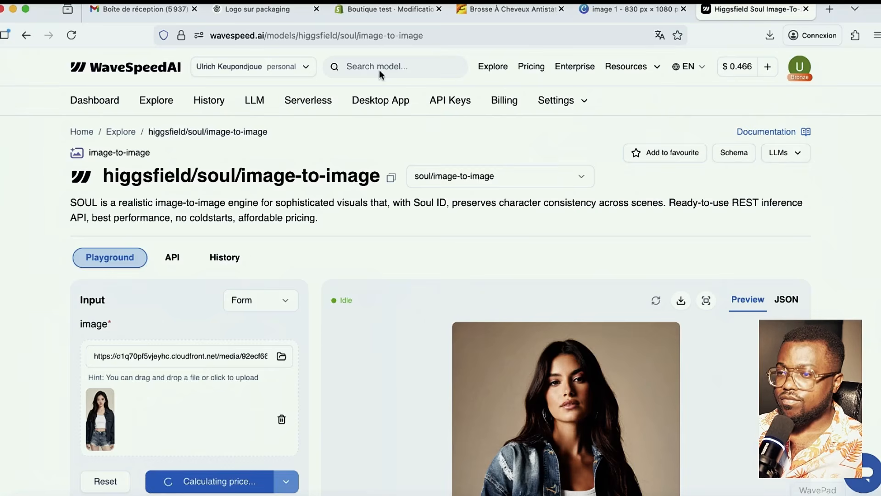
- Set the image-to-image output size to 960*1696
scroll(292, 369, "down", 6)
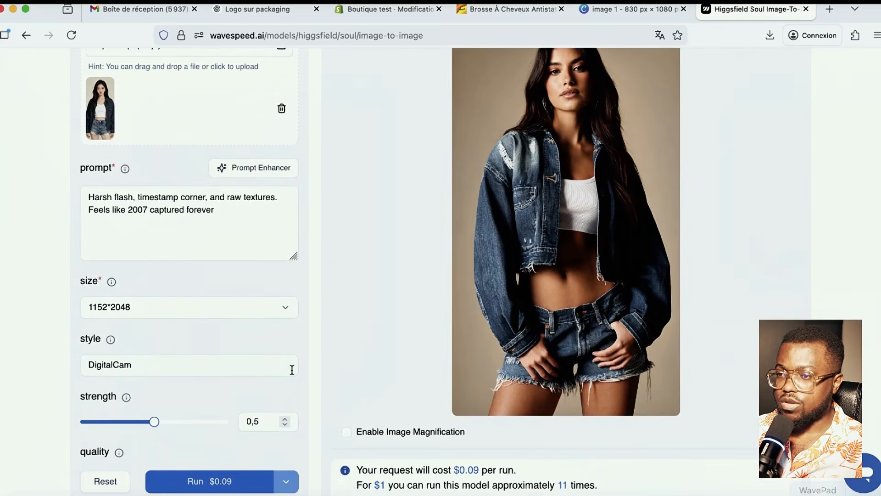
scroll(292, 369, "down", 2)
scroll(292, 369, "up", 8)
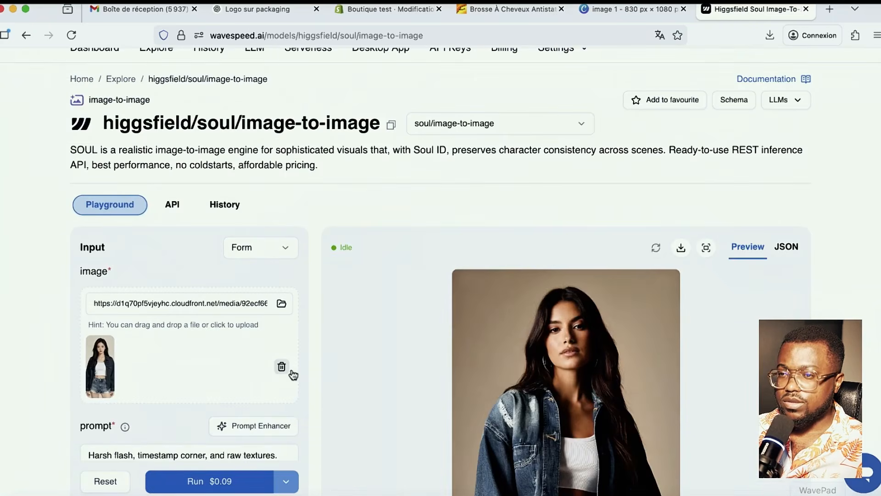
scroll(292, 373, "down", 9)
scroll(292, 370, "up", 5)
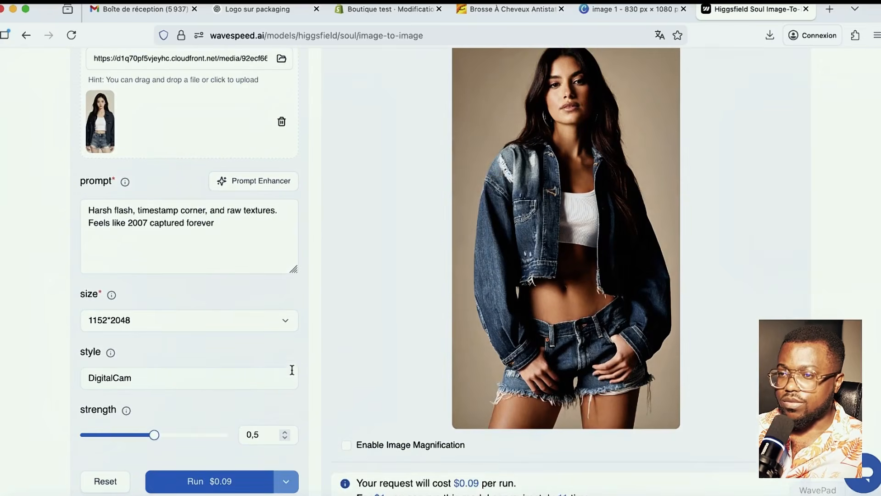
left_click(139, 321)
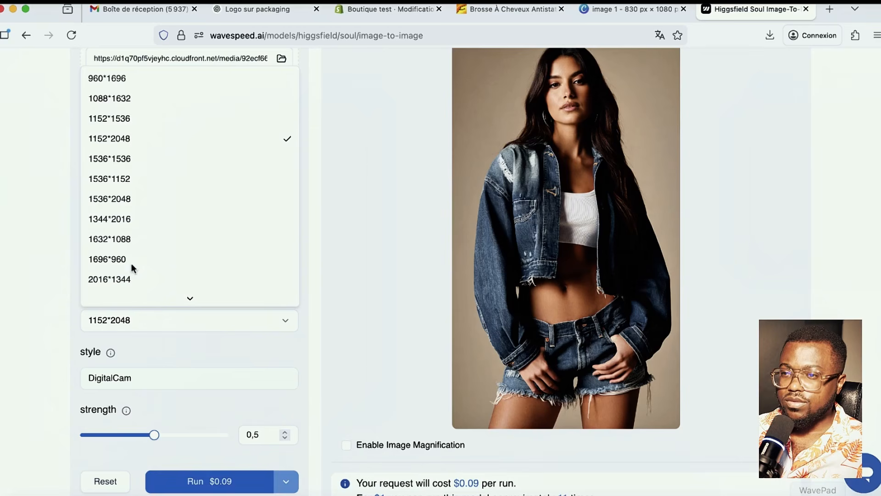
scroll(129, 239, "down", 2)
scroll(133, 250, "up", 2)
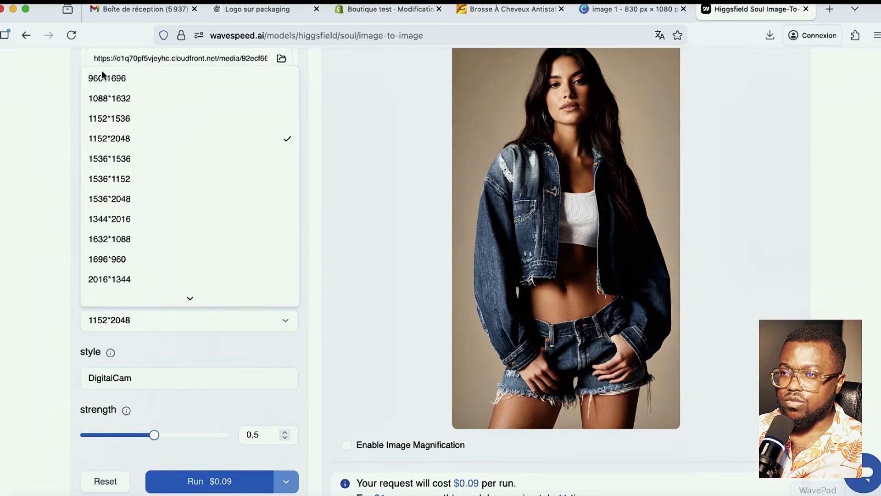
left_click(114, 83)
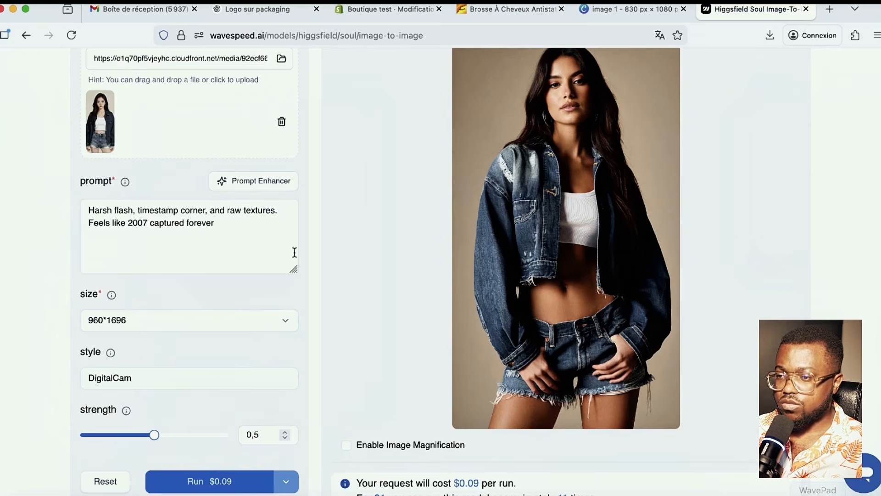
scroll(297, 293, "up", 10)
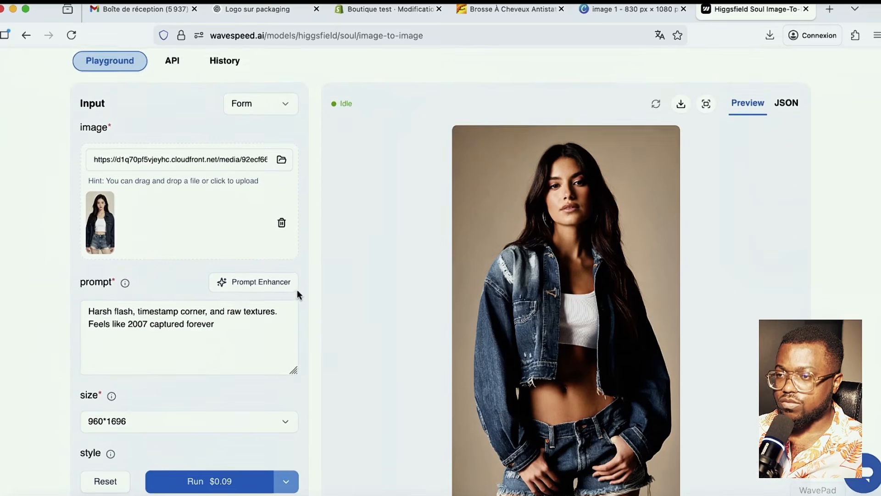
- Search the WaveSpeedAI models for 'image to image' again and browse the results
type("image ")
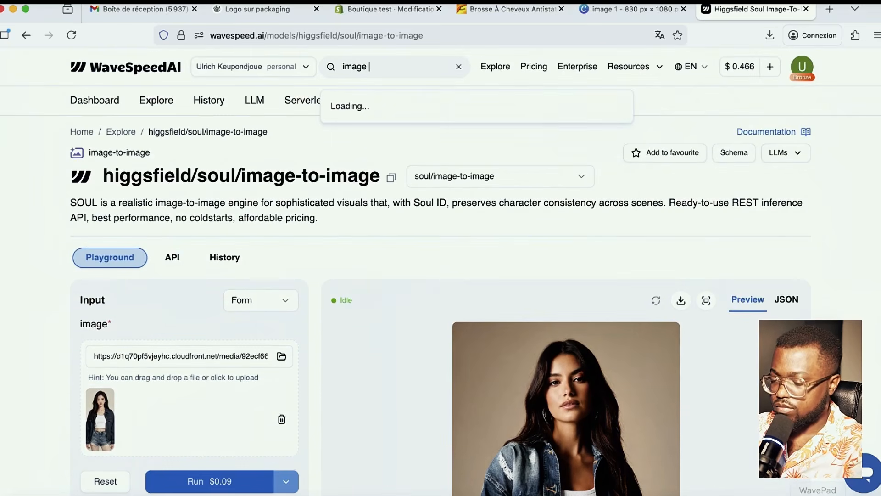
type("to image")
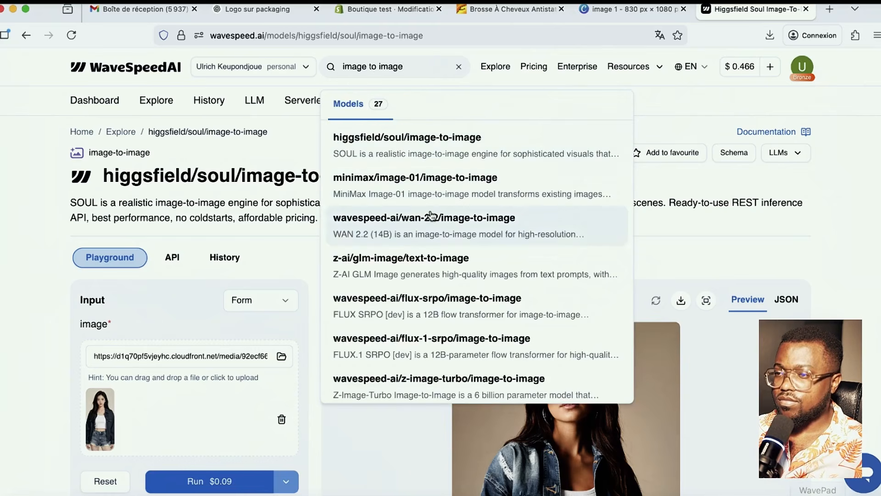
scroll(413, 313, "down", 5)
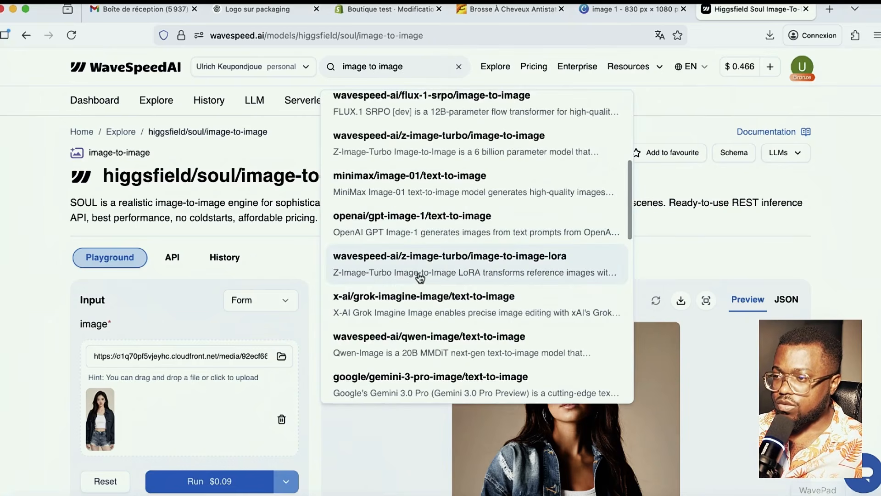
scroll(425, 312, "down", 3)
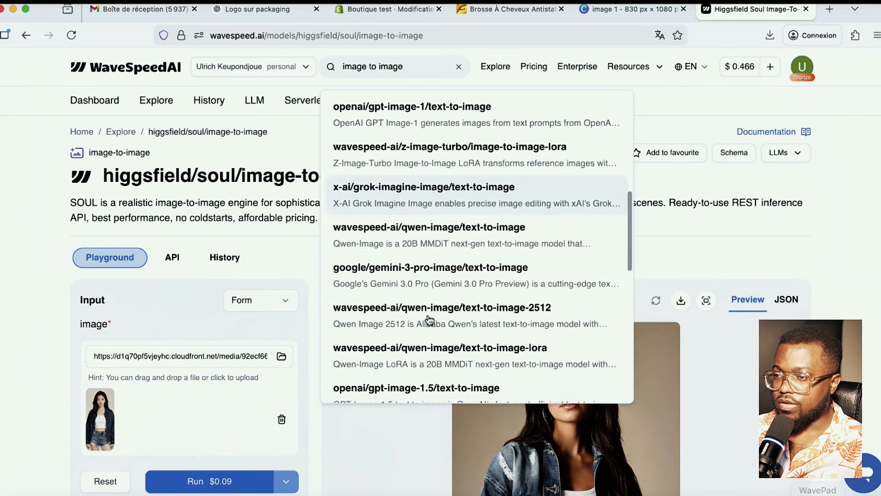
scroll(422, 294, "down", 3)
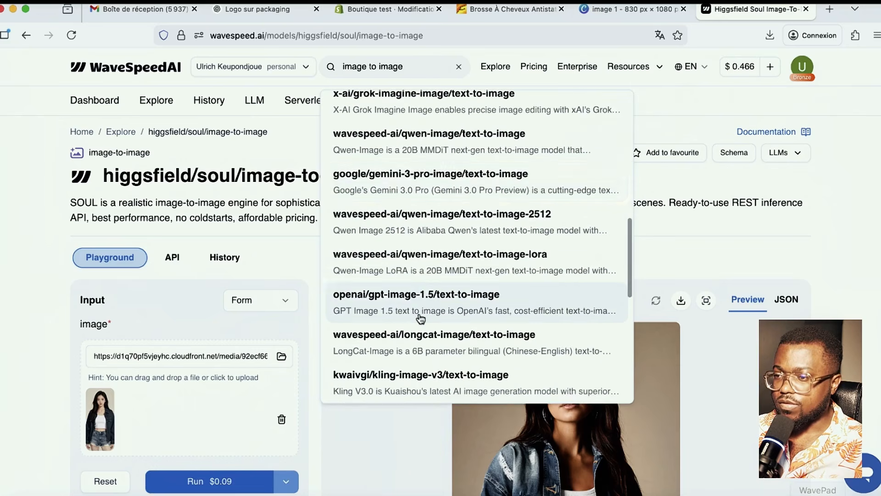
scroll(418, 314, "down", 3)
scroll(417, 316, "up", 10)
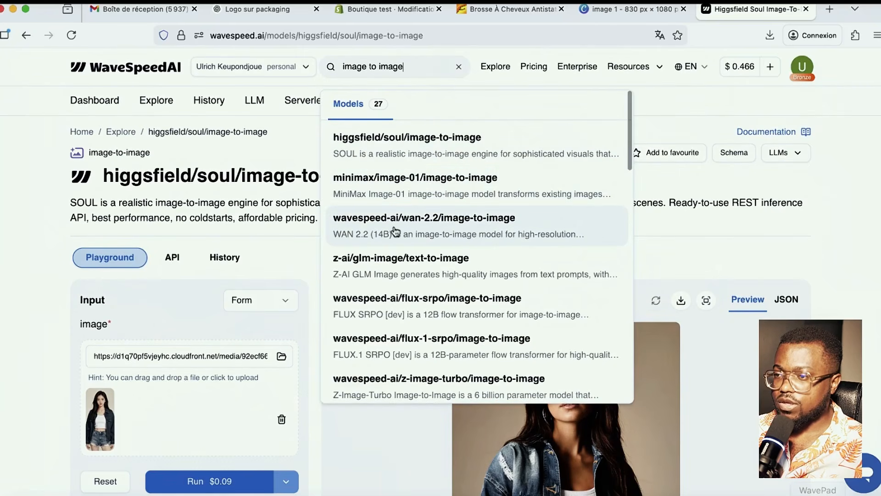
- Switch to the Wan 2.2 image-to-image model playground
left_click(468, 229)
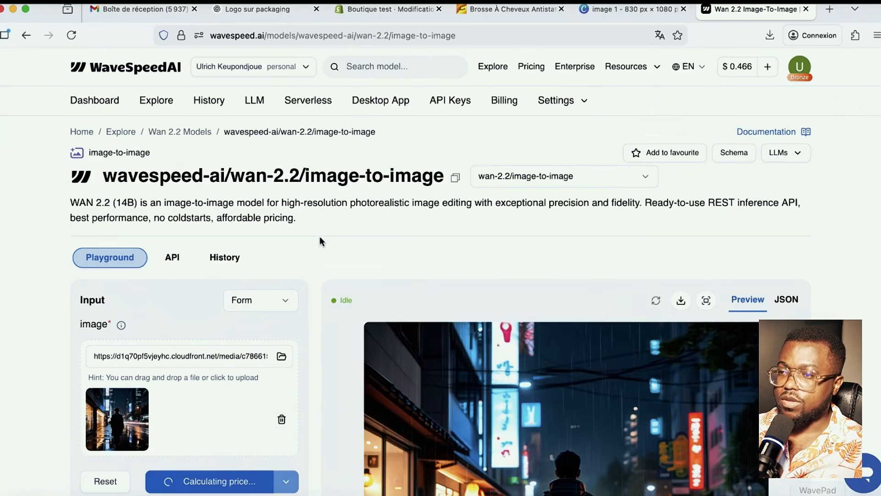
scroll(323, 251, "down", 10)
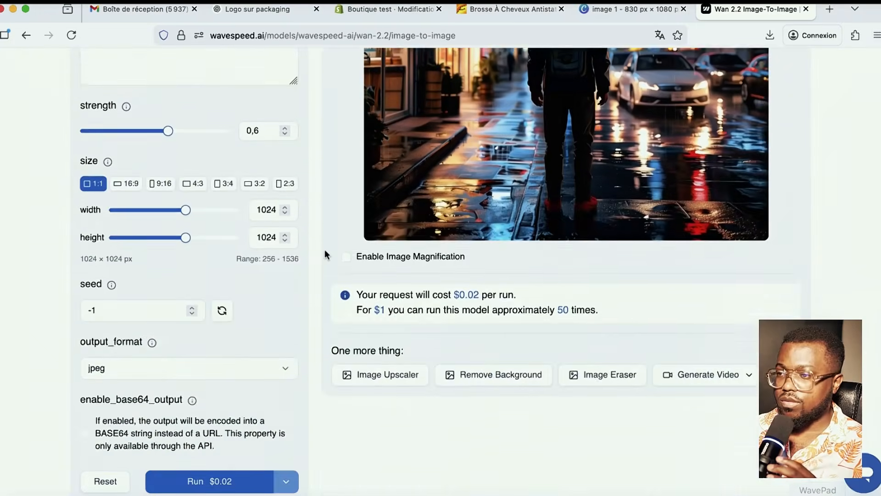
scroll(324, 251, "up", 6)
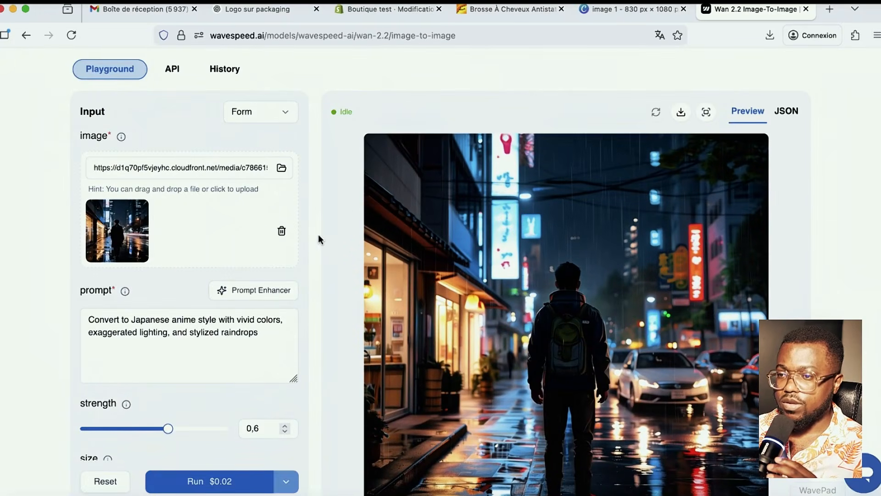
scroll(318, 236, "down", 3)
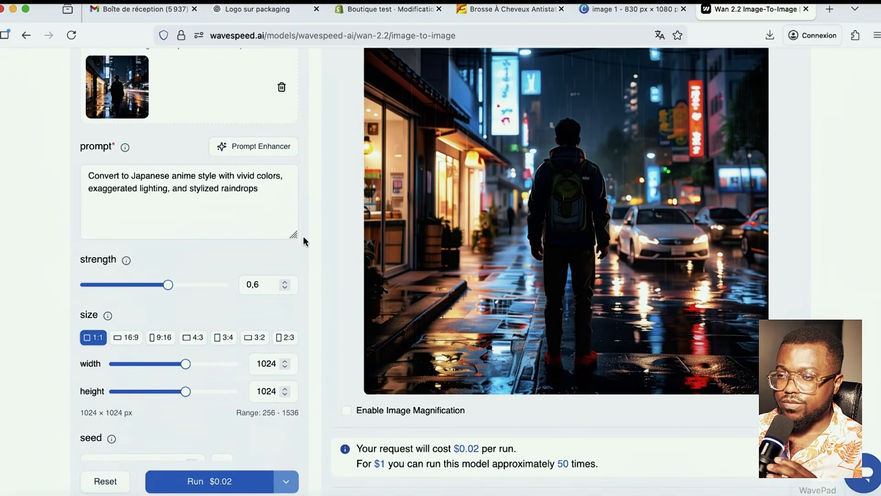
scroll(222, 262, "up", 6)
scroll(177, 298, "down", 2)
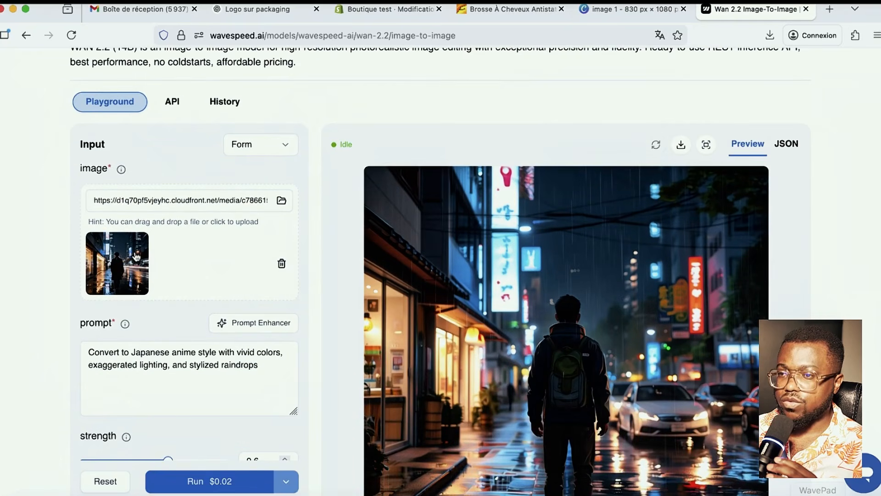
- Replace the sample street image with the Téléchargements photo of the woman holding the brush
left_click(281, 263)
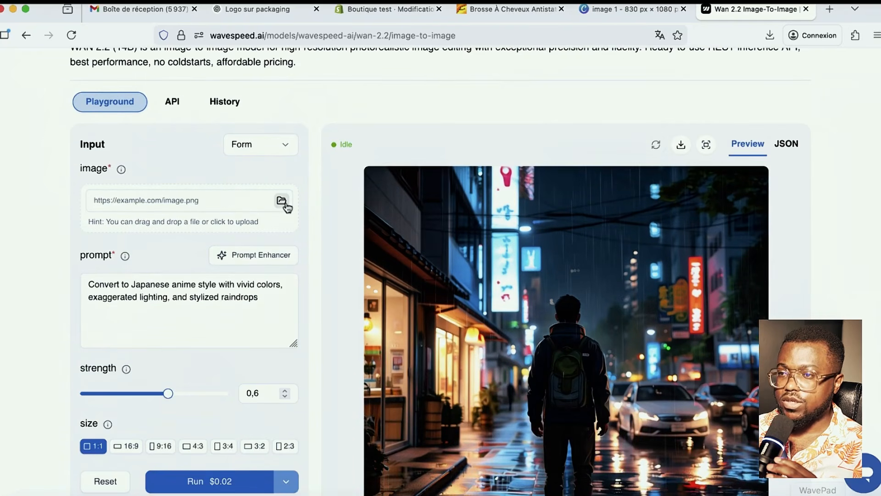
left_click(281, 202)
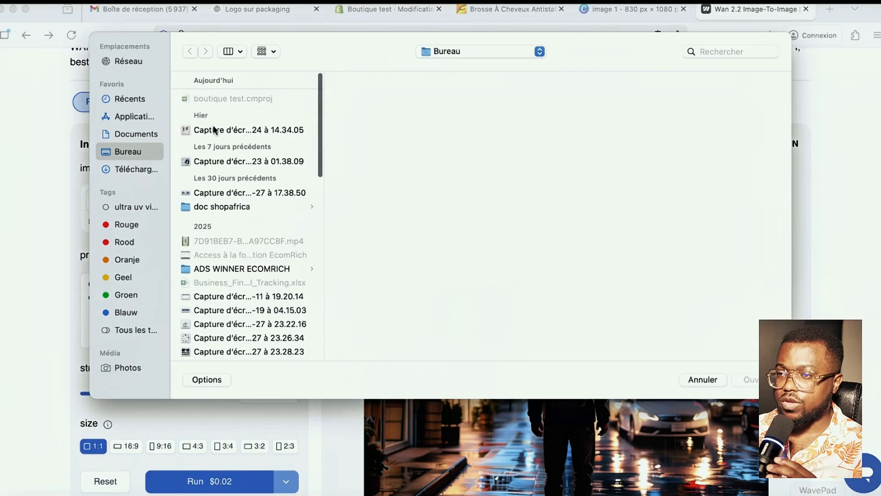
left_click(136, 169)
left_click(228, 238)
left_click(239, 225)
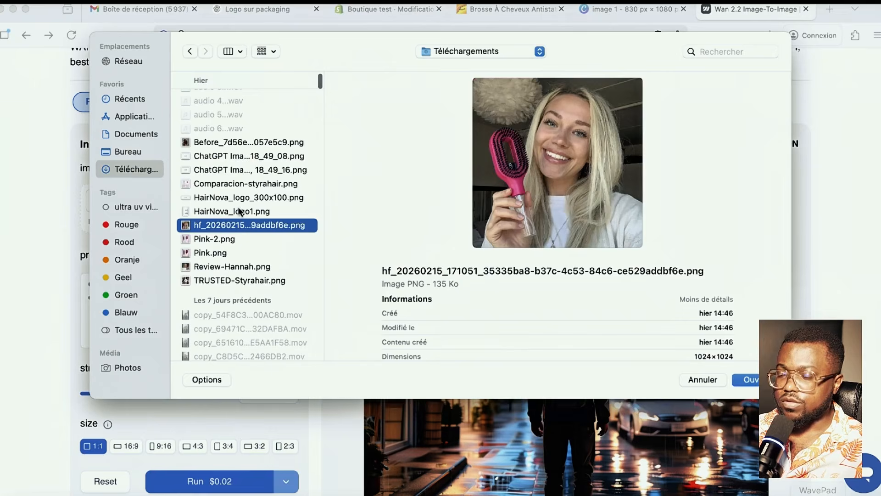
left_click(749, 378)
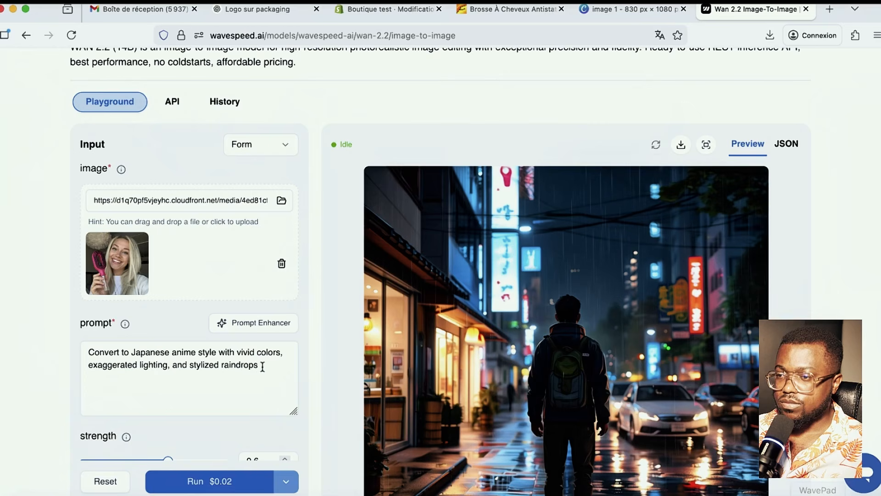
- Select the current prompt text, then return to the Logo sur packaging ChatGPT conversation
left_click_drag(264, 365, 40, 340)
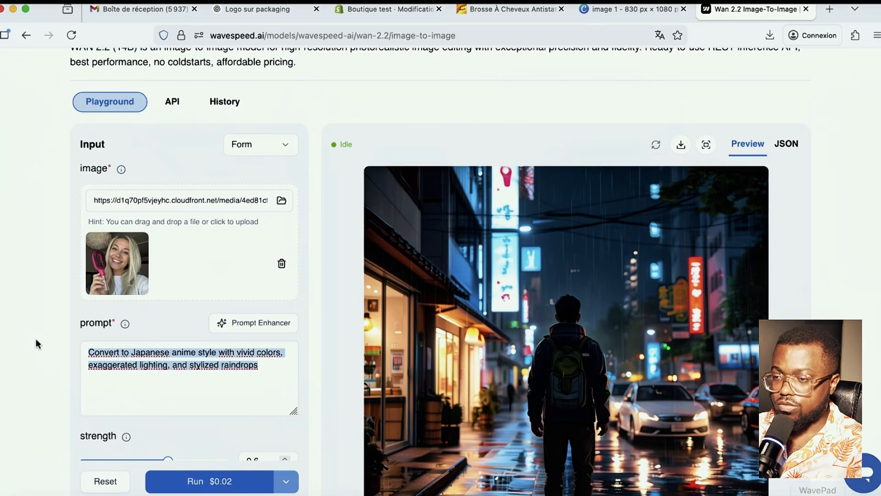
scroll(184, 275, "up", 2)
left_click(257, 9)
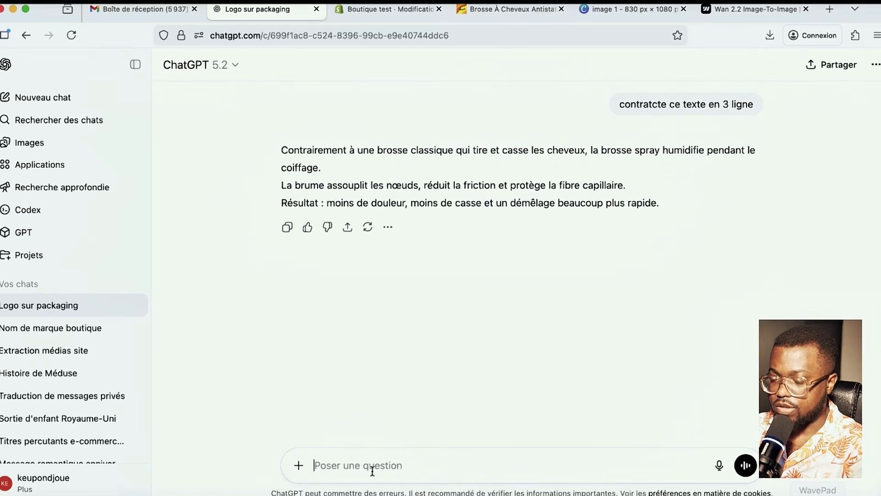
- Ask ChatGPT to translate the French request for a joyful 50-year-old Afro woman holding the product, then select the English reply
type("tra")
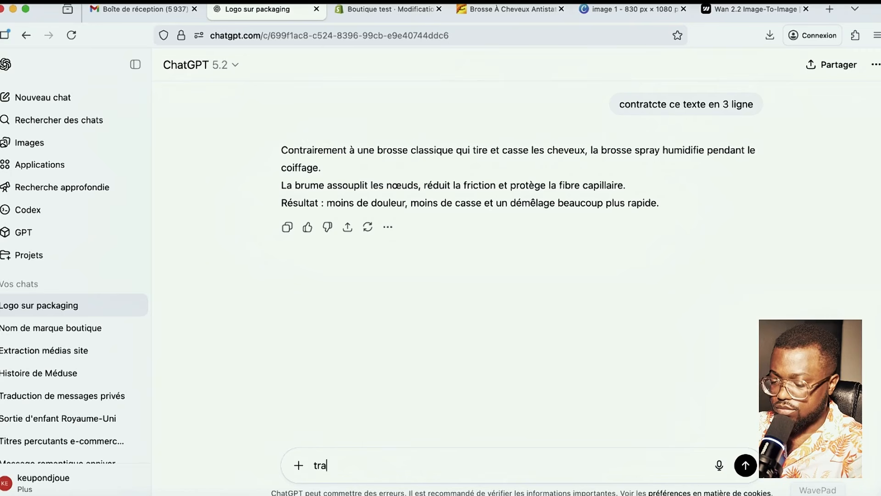
type("duire mo")
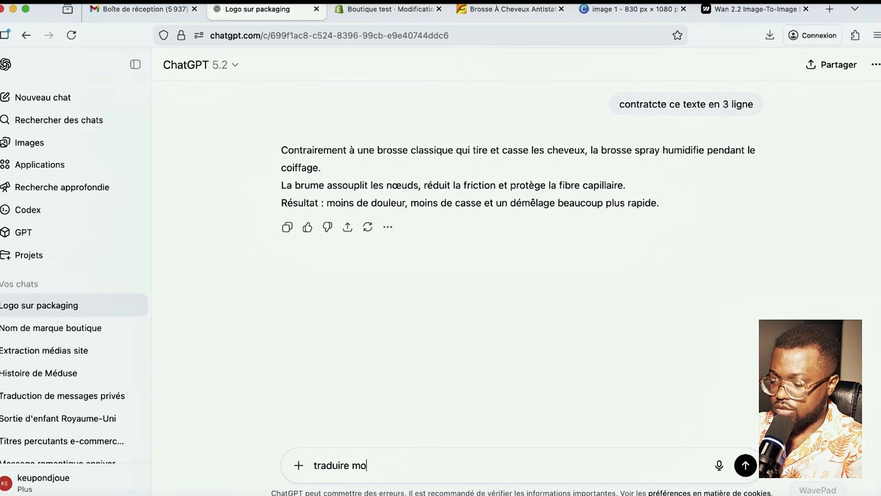
type("i ce tex")
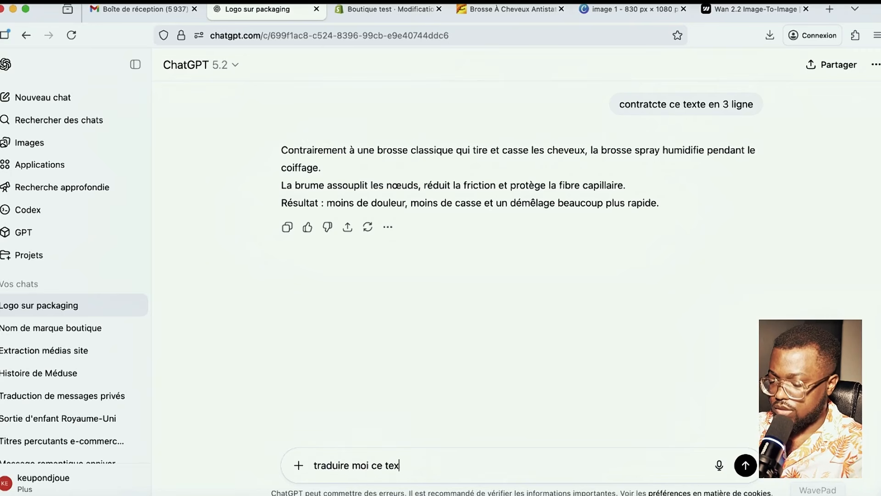
type("te en anglai")
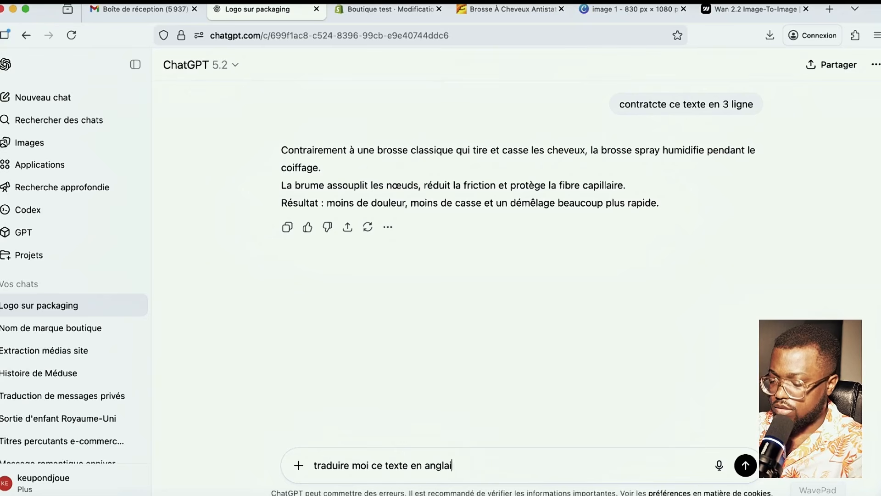
type("s :")
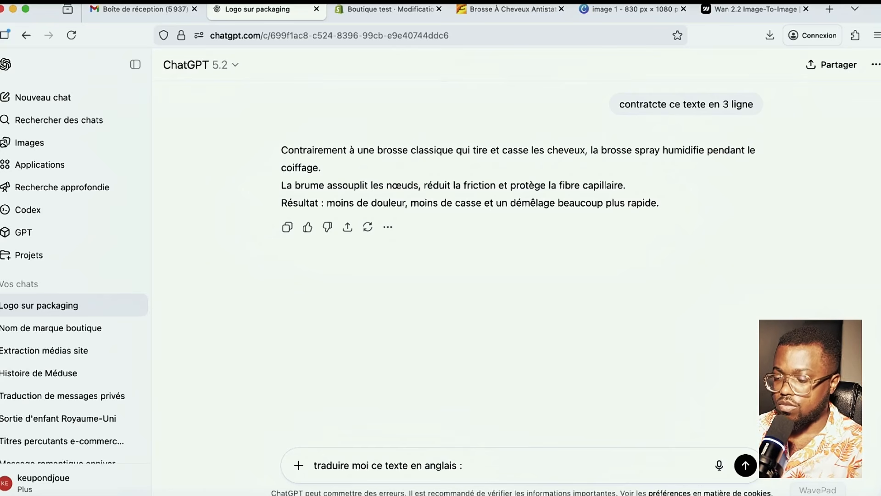
type("aim")
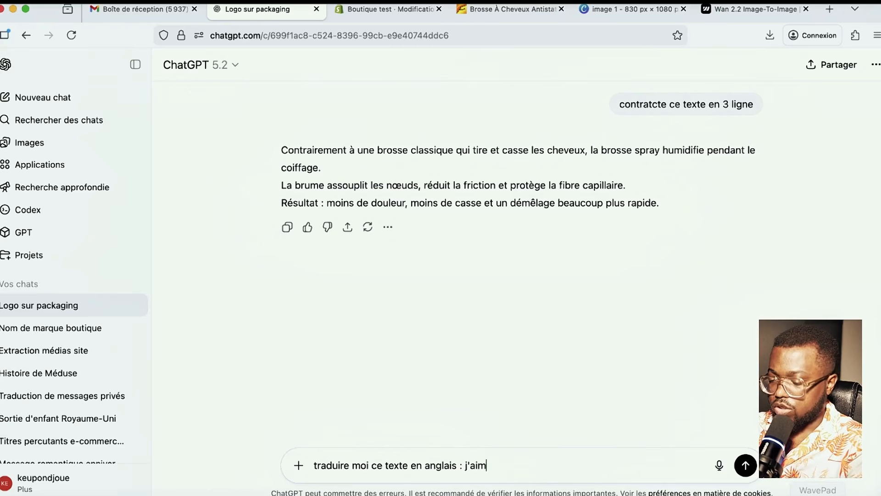
type("aire")
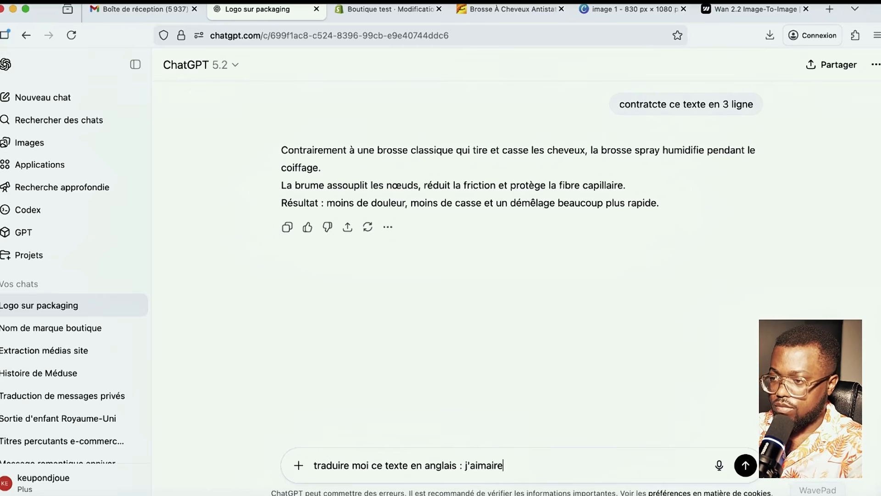
type(" que tu me ge")
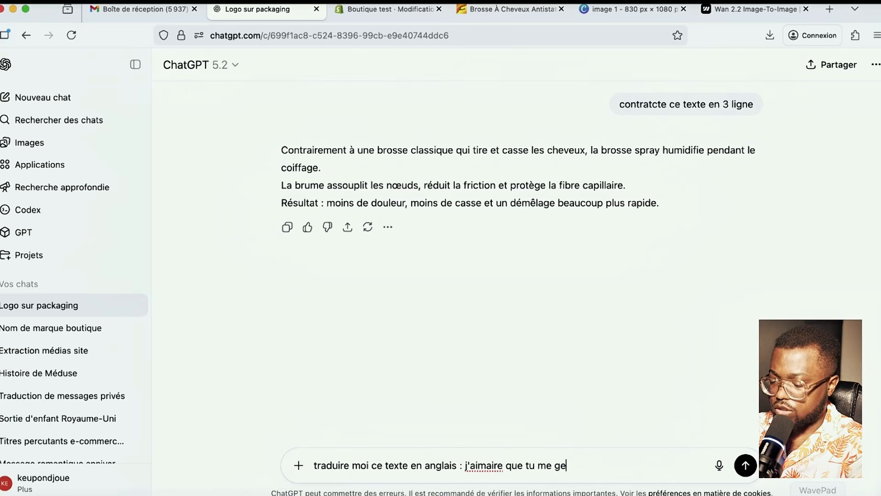
type("nere une image avec ")
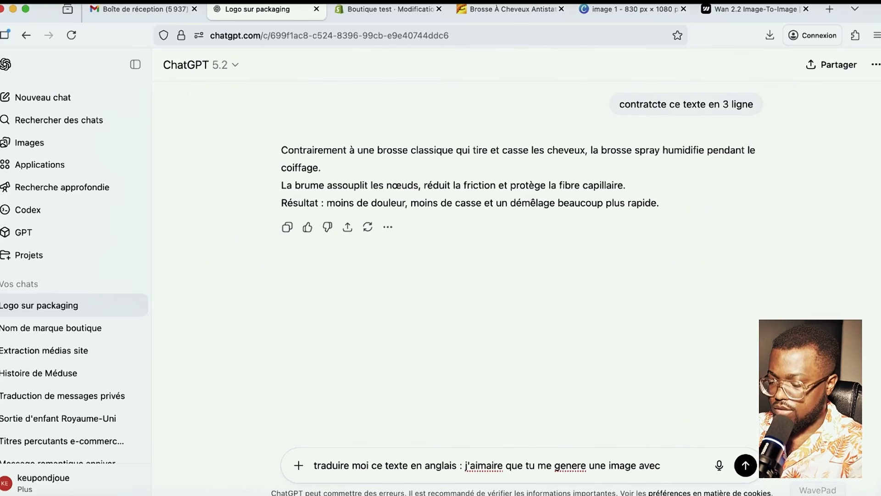
type("une personne ")
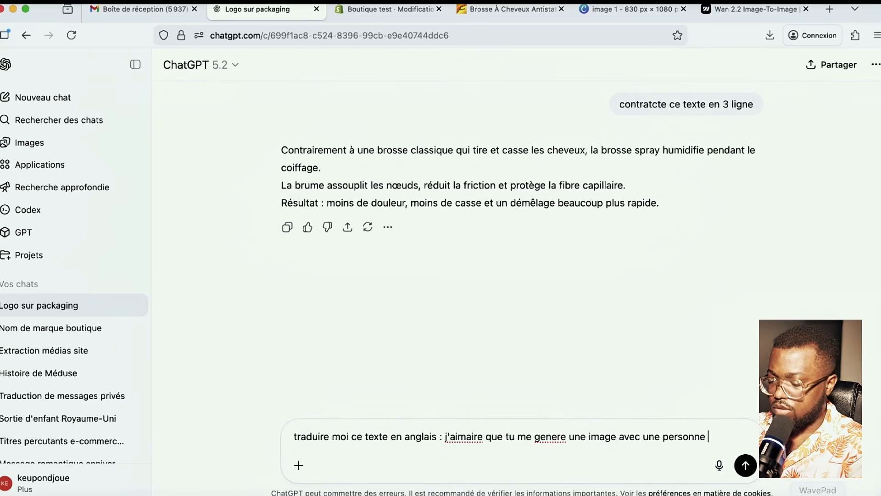
type("afro un")
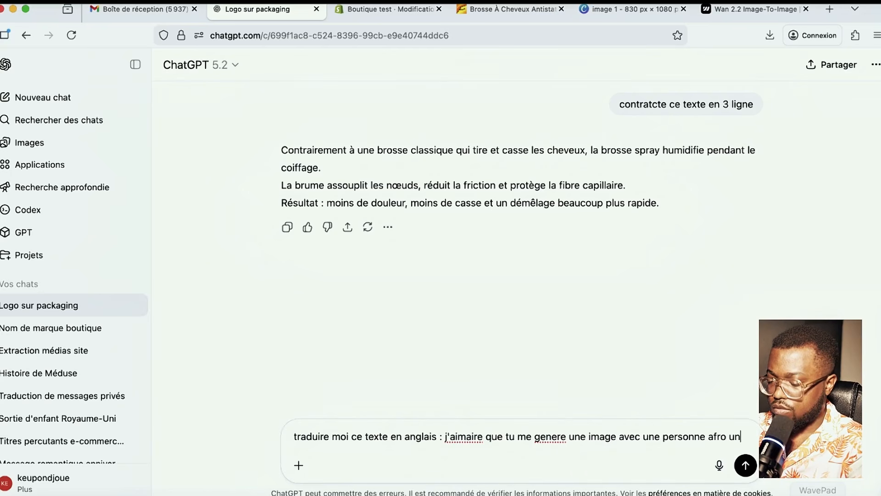
type("e femme de")
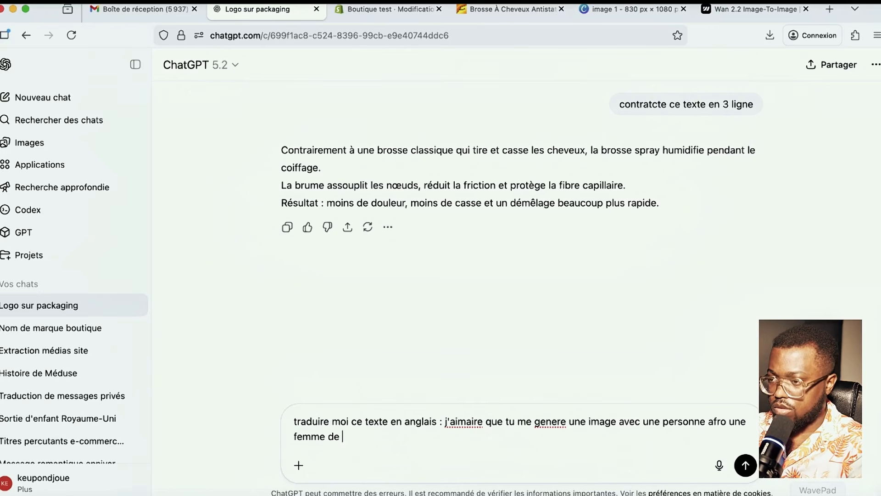
type(" 5")
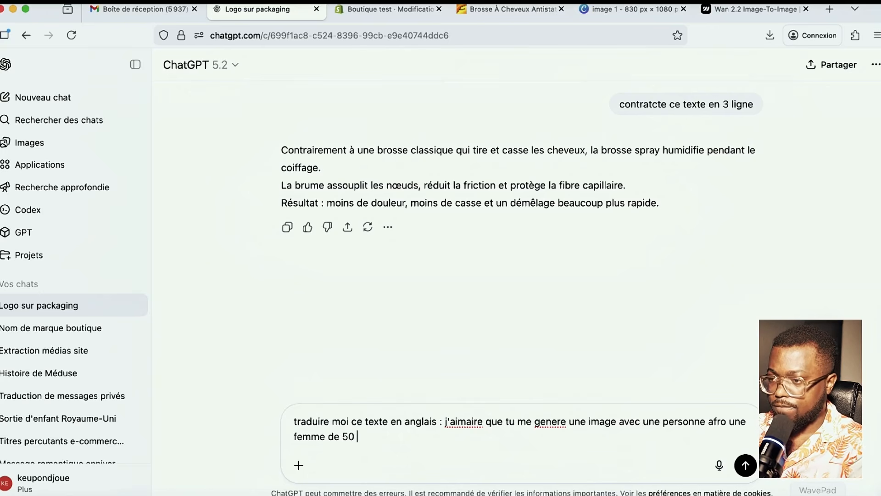
type("0 ")
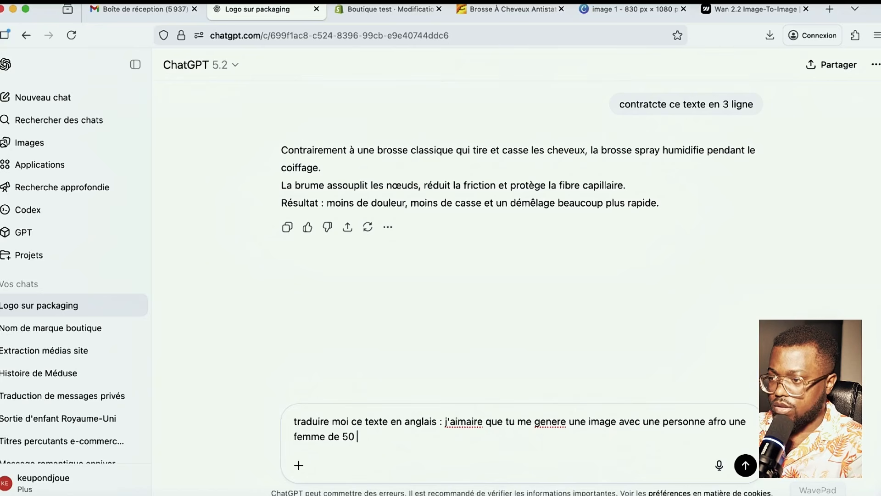
type("avec mon")
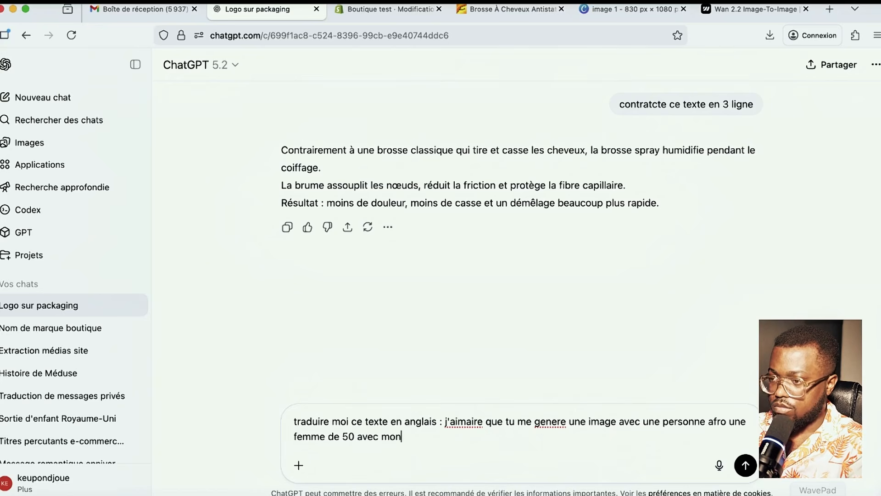
type(" produit")
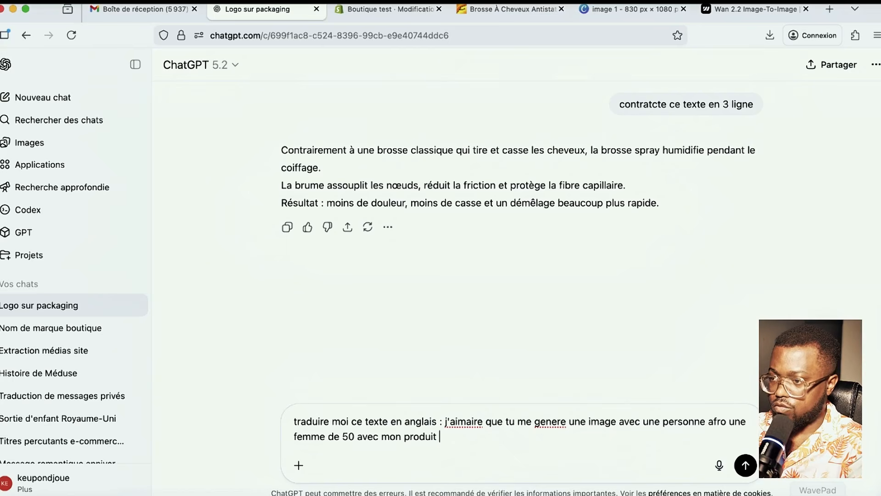
type(" en main")
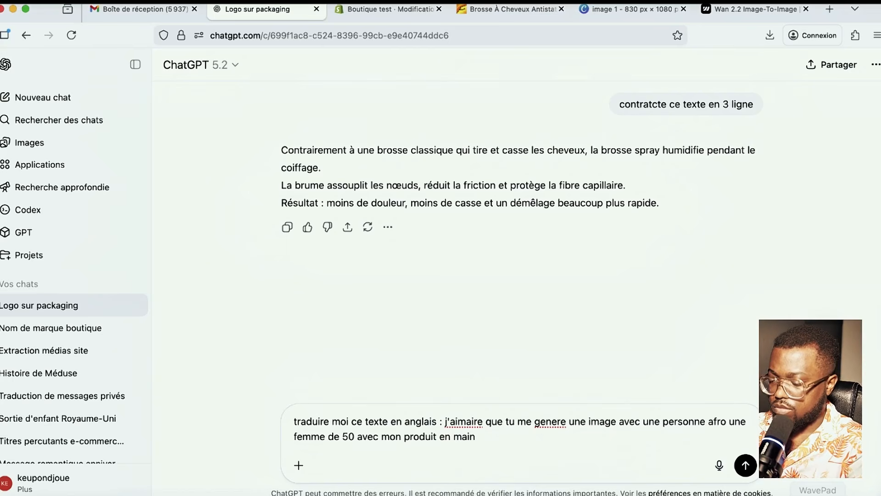
type(". le ")
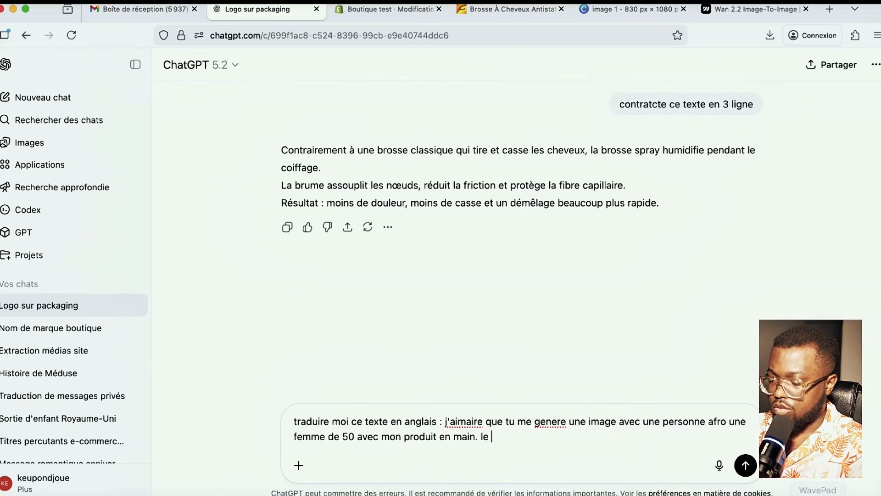
type("meme produit que ")
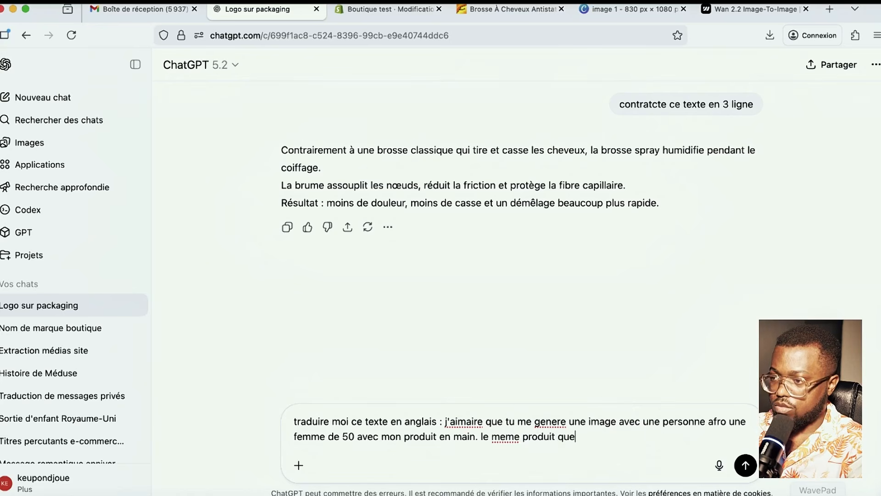
type("su")
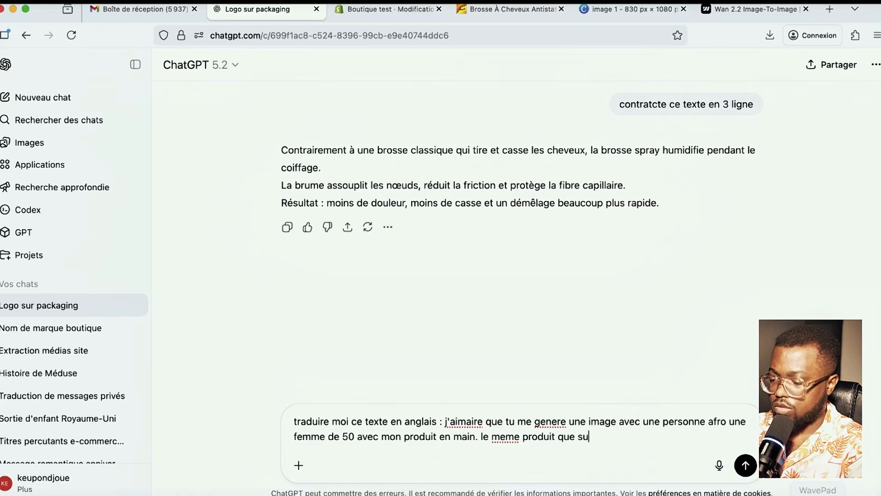
type("r l'image ")
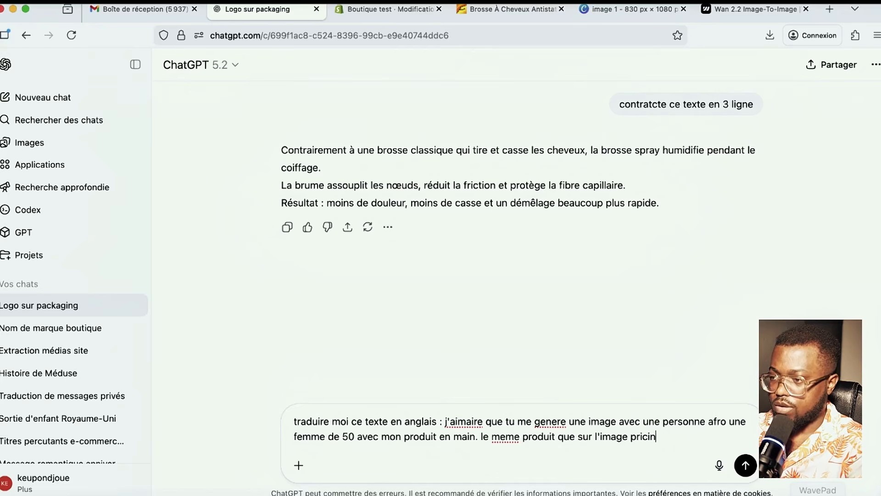
type("pricin")
key("BackSpace")
key("BackSpace")
key("BackSpace")
type("ncipale . cette da")
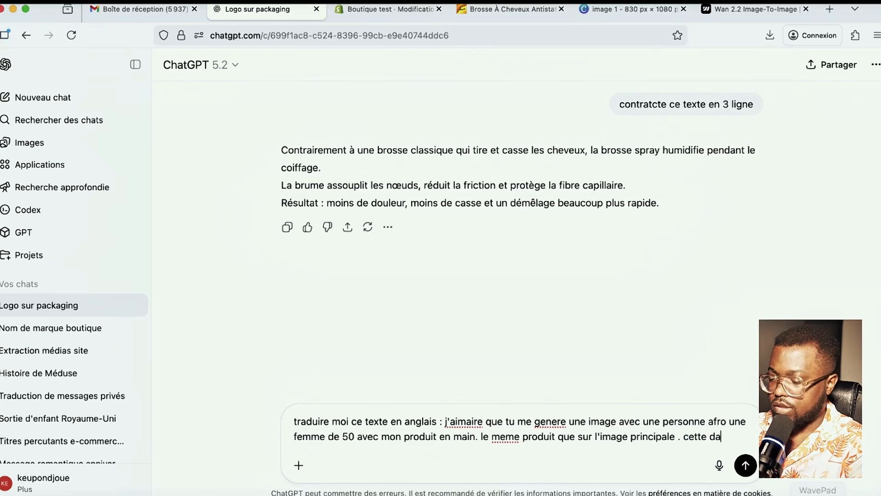
type("me doit etre ")
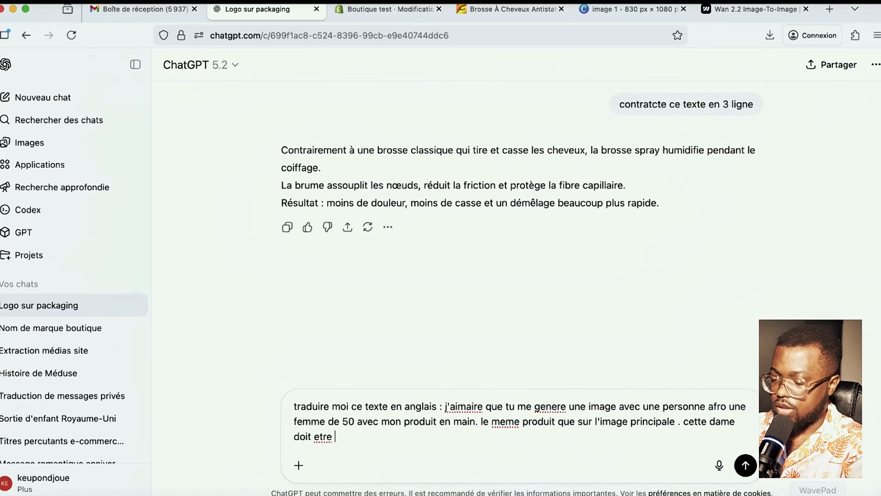
type("heureuse a")
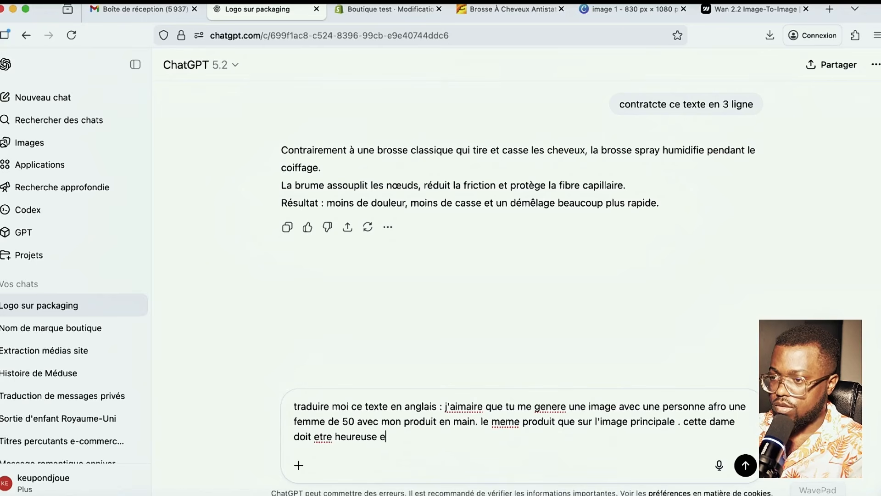
key("BackSpace")
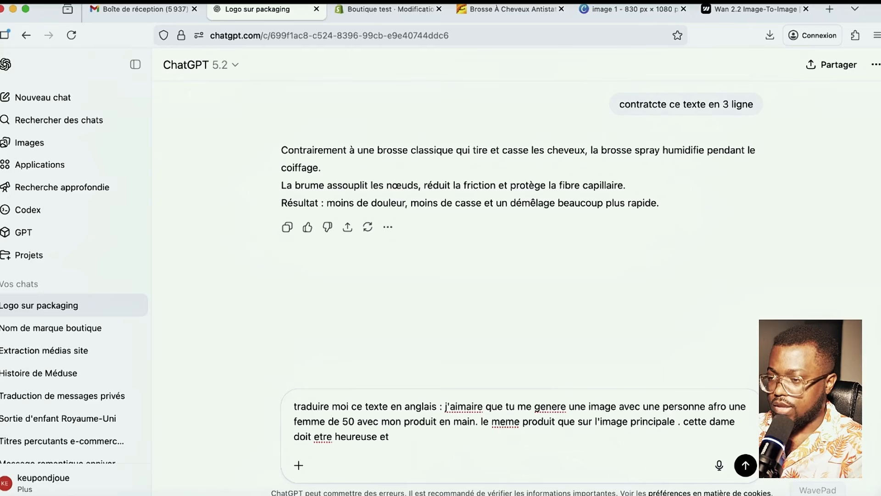
type("et en joie d'avo")
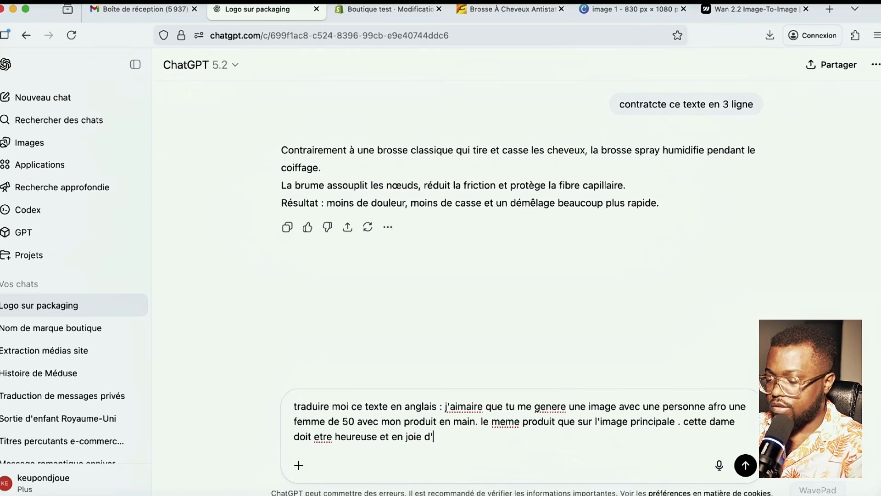
type("ir ce prdu")
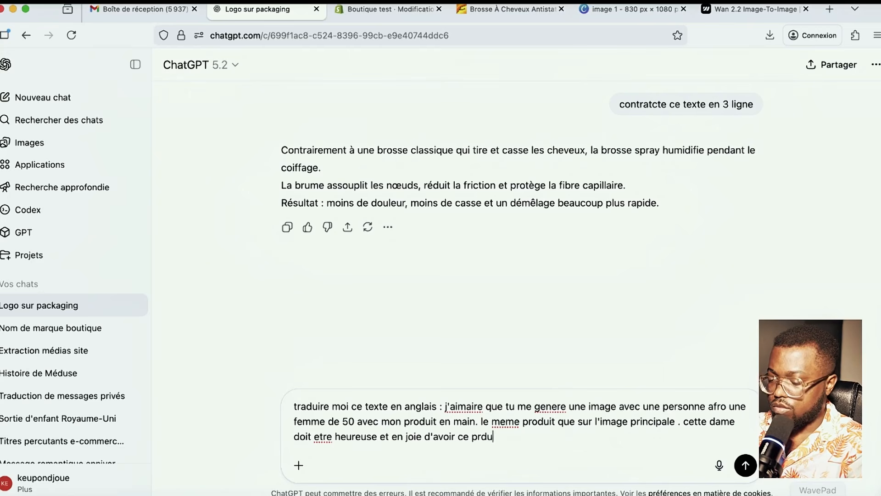
key("BackSpace")
key("BackSpace")
key("BackSpace")
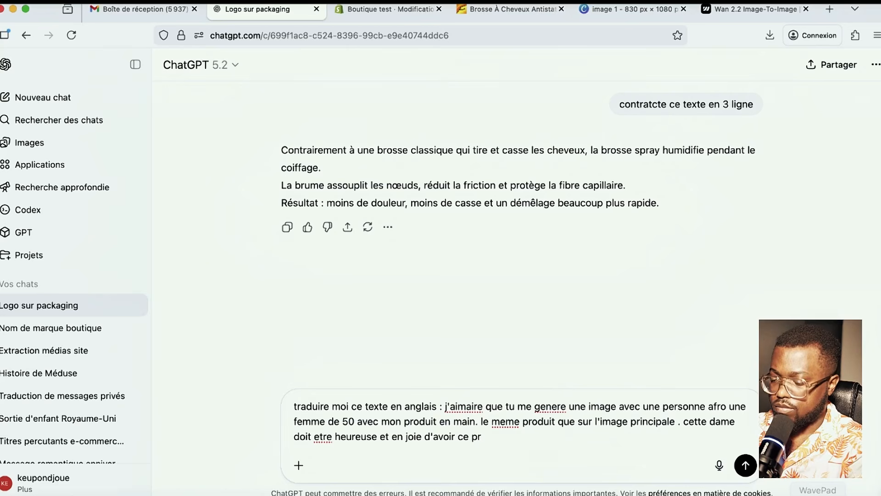
type("oduit")
key("Return")
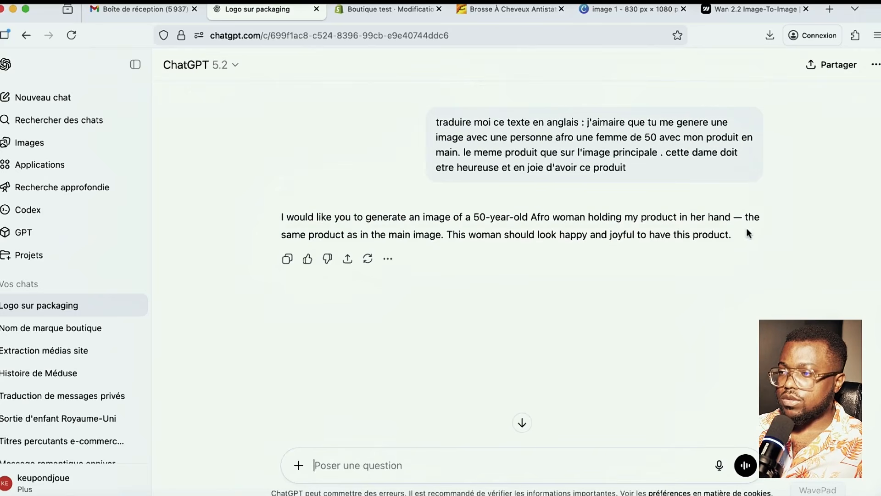
left_click_drag(747, 233, 263, 220)
key("super+c")
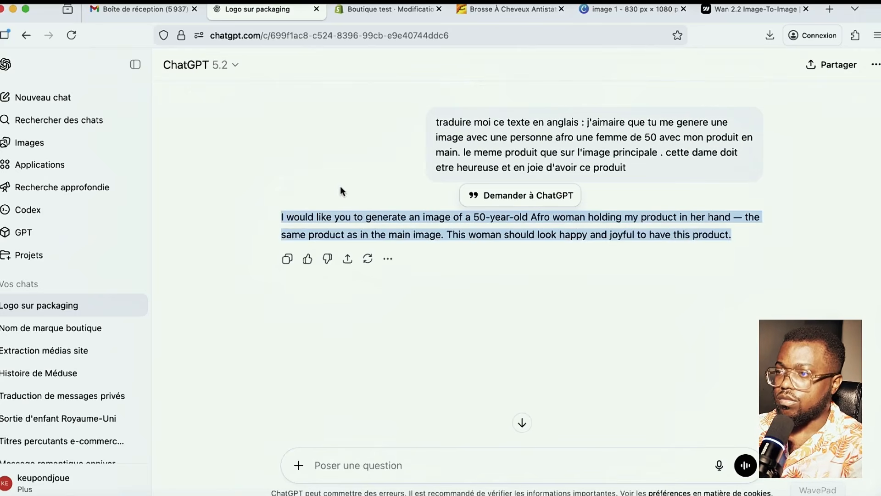
- Paste the English translation into the Wan 2.2 image-to-image prompt box
left_click(750, 9)
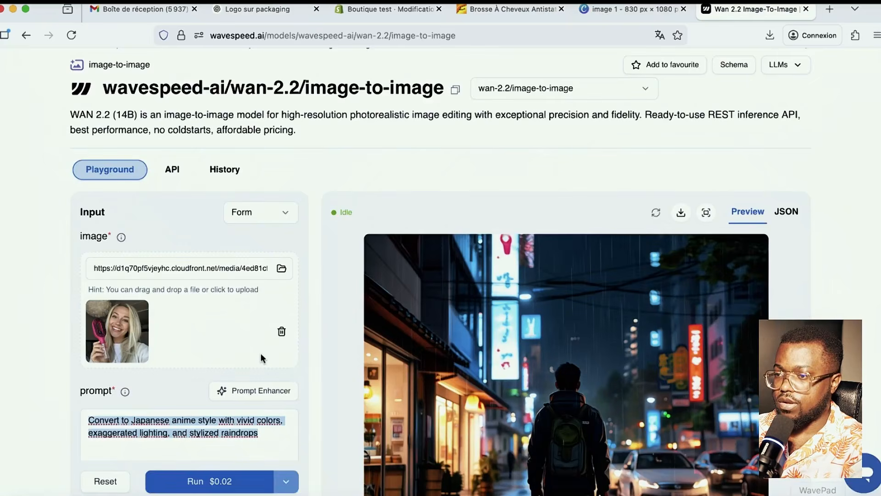
scroll(261, 353, "down", 3)
key("super+v")
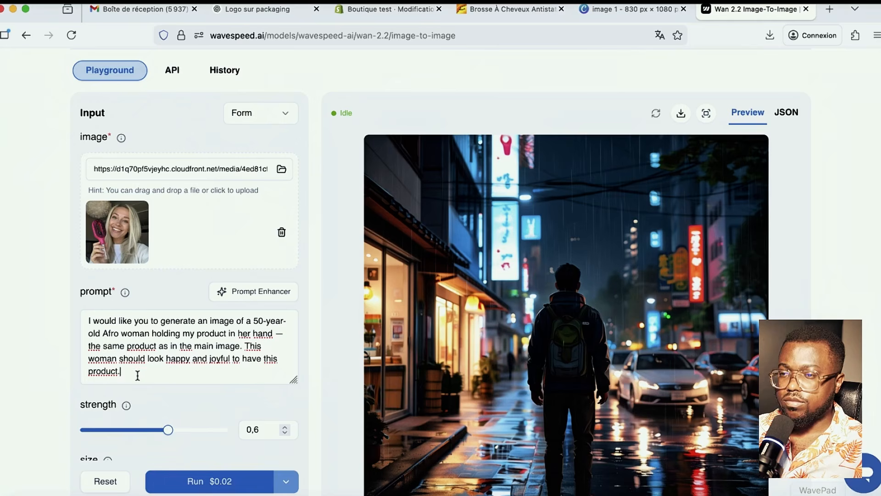
left_click_drag(121, 370, 19, 289)
left_click(19, 289)
- Run the $0.02 generation and review the smiling woman holding the pink brush
scroll(160, 374, "down", 5)
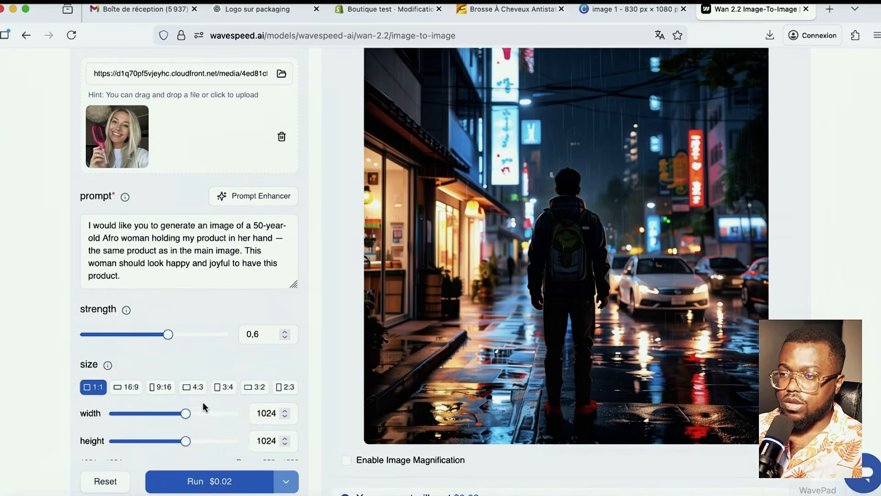
scroll(150, 398, "down", 4)
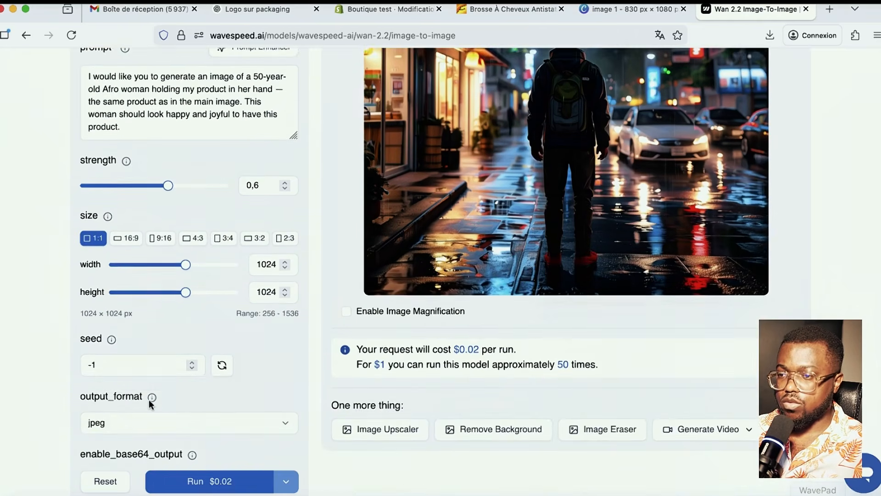
scroll(180, 381, "down", 3)
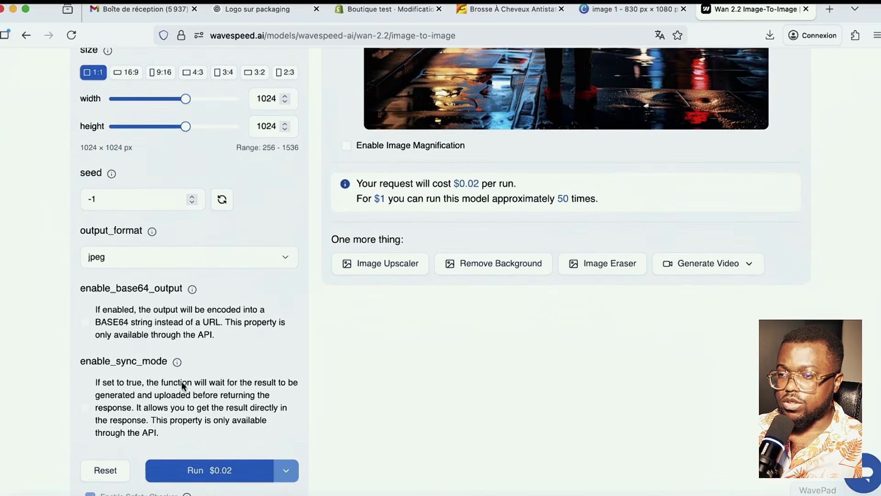
left_click(209, 478)
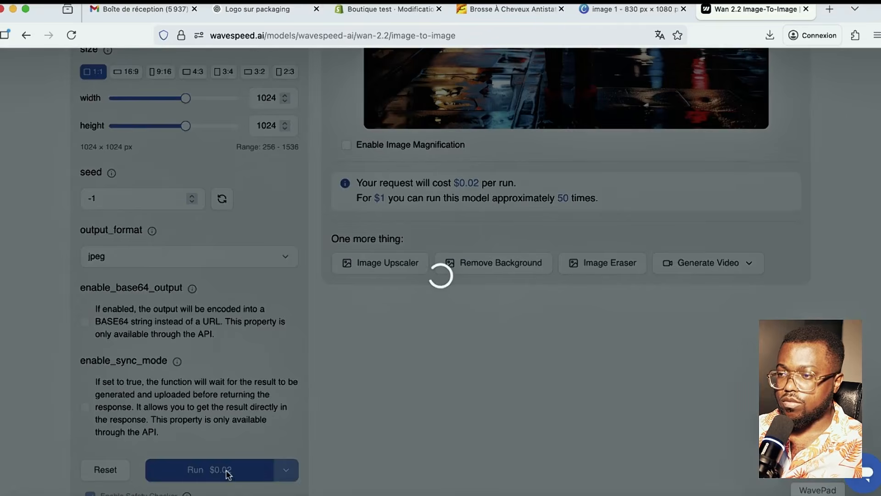
scroll(412, 378, "up", 3)
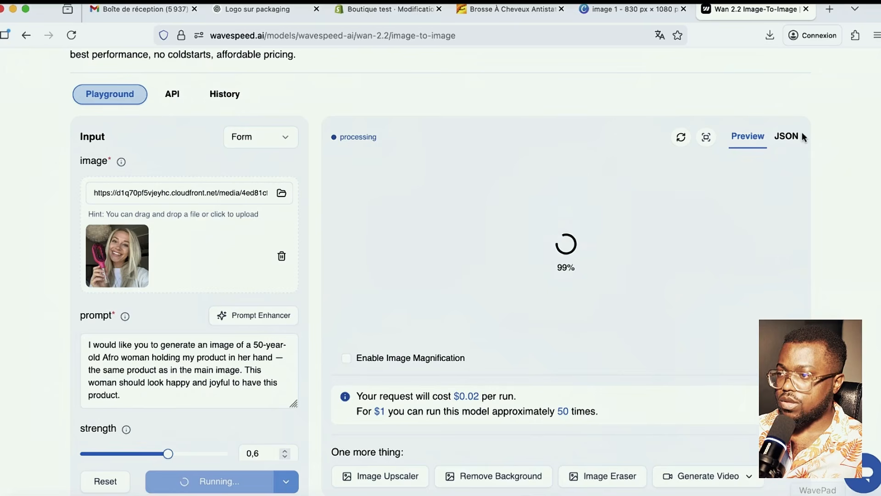
scroll(671, 287, "down", 3)
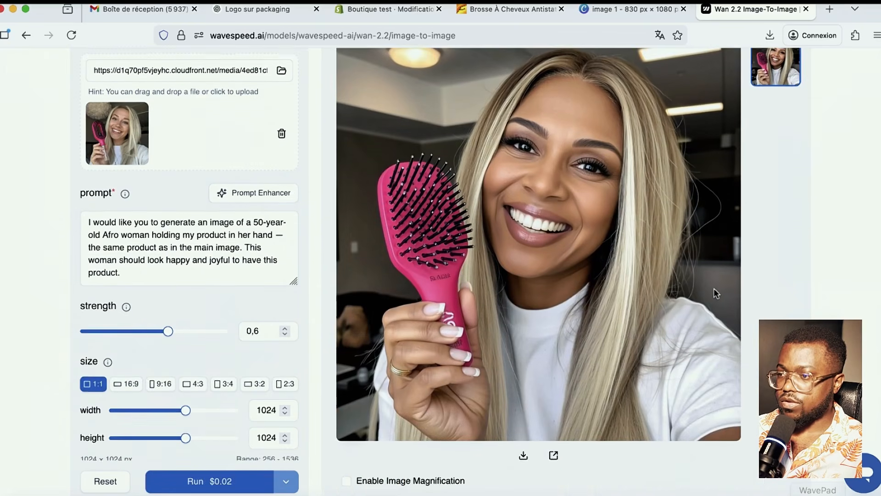
scroll(699, 290, "up", 2)
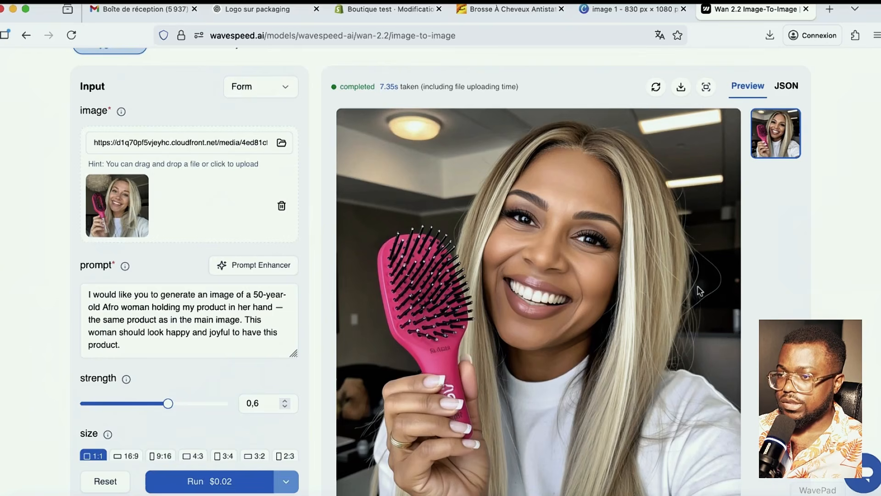
scroll(698, 290, "down", 2)
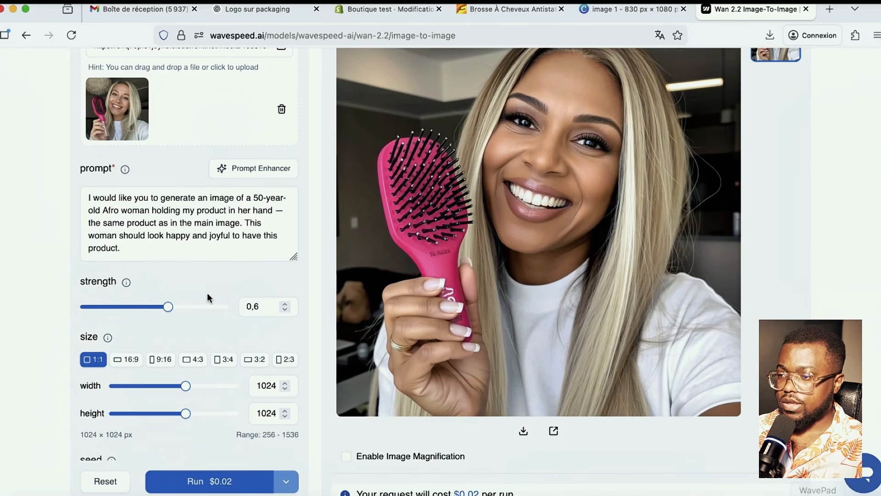
scroll(209, 284, "down", 2)
scroll(211, 278, "up", 2)
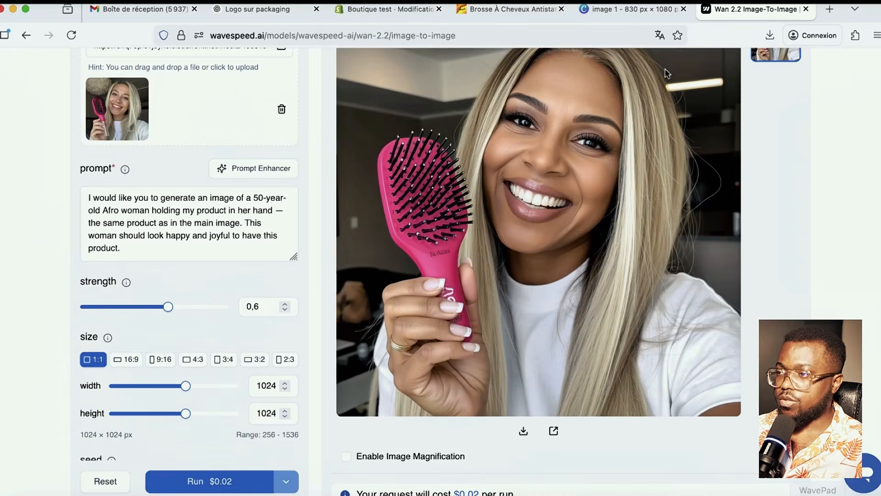
scroll(592, 117, "up", 2)
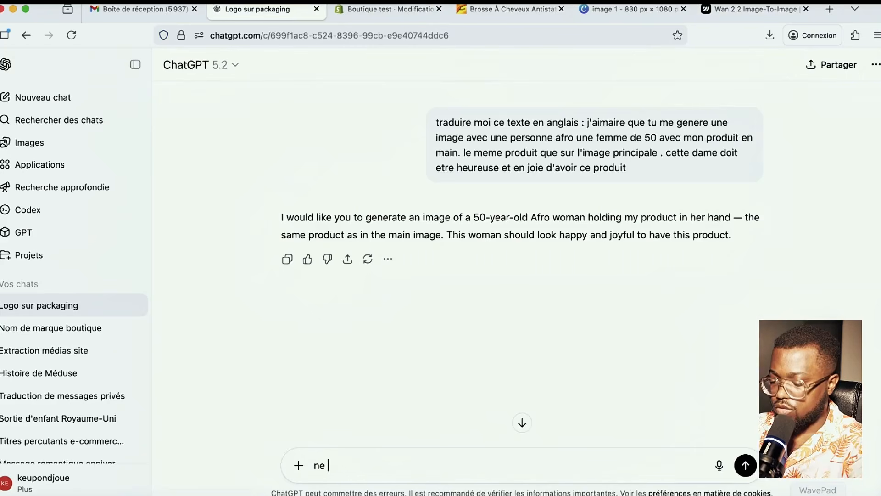
- Type a follow-up asking to keep the product in hand but show an elderly Afro woman
type("change p")
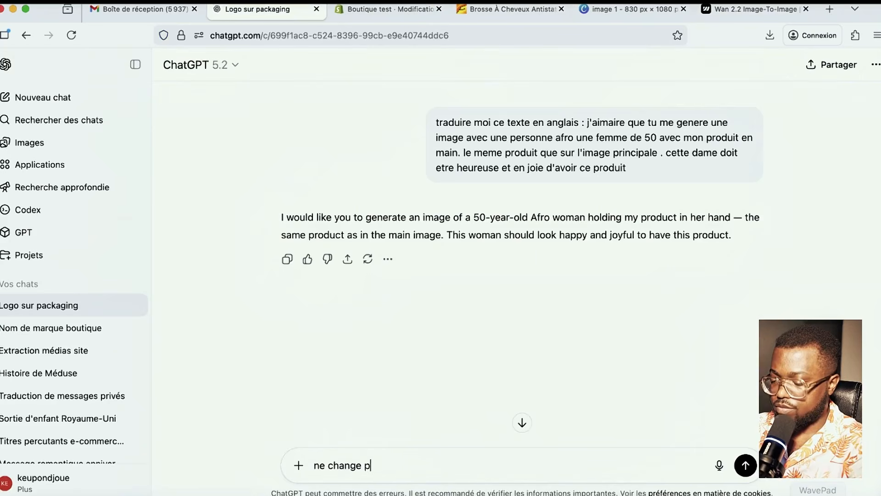
type("as le pruidt en m")
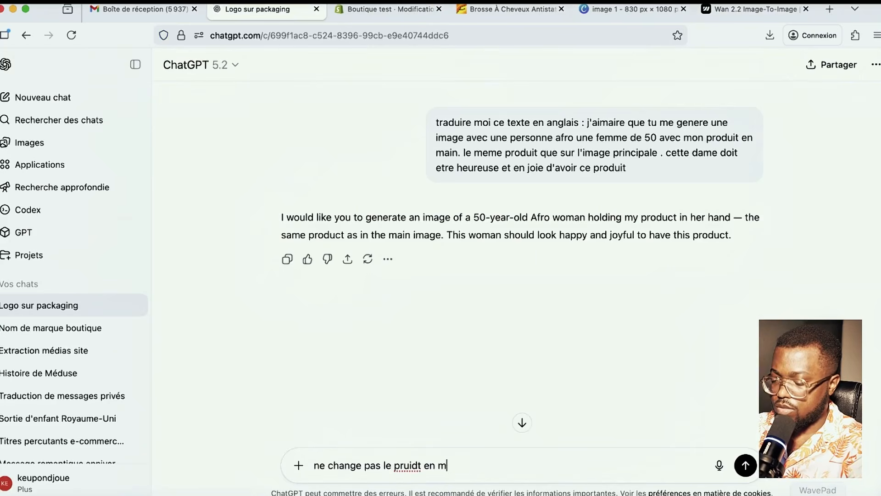
type("ain . mais ")
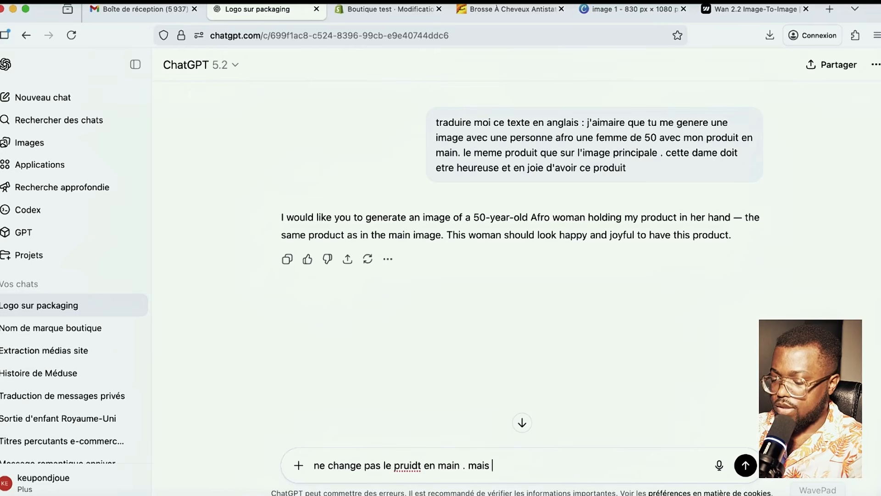
type("donne moi")
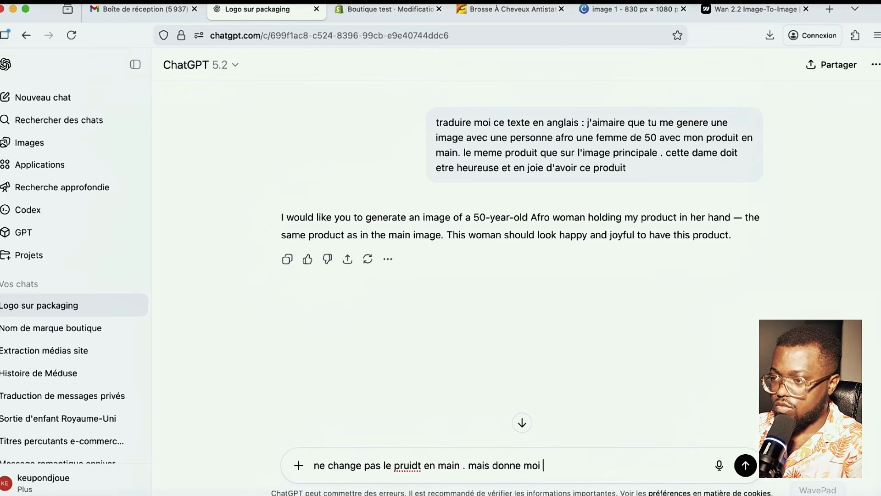
type(" une image ")
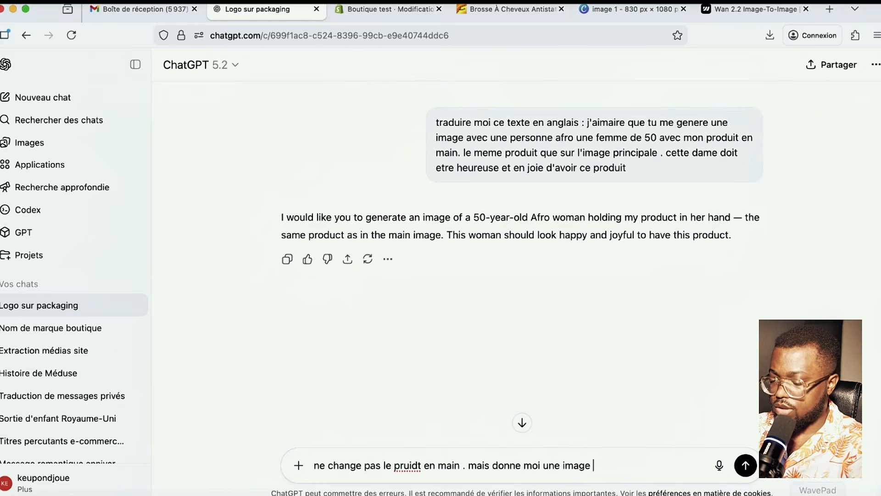
type("avec une ")
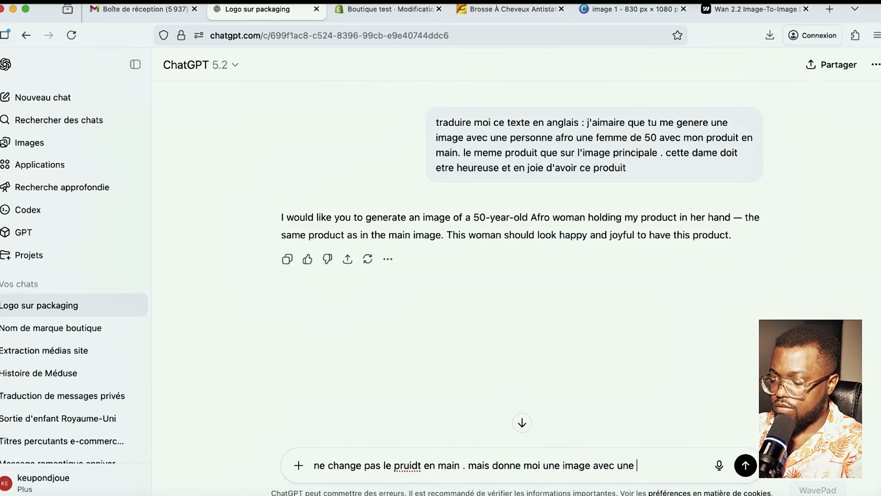
type("femme afr")
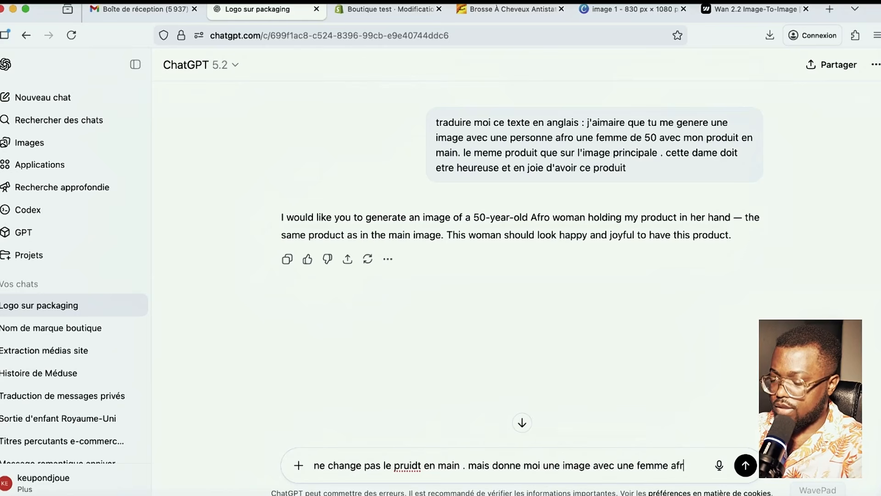
type("o du")
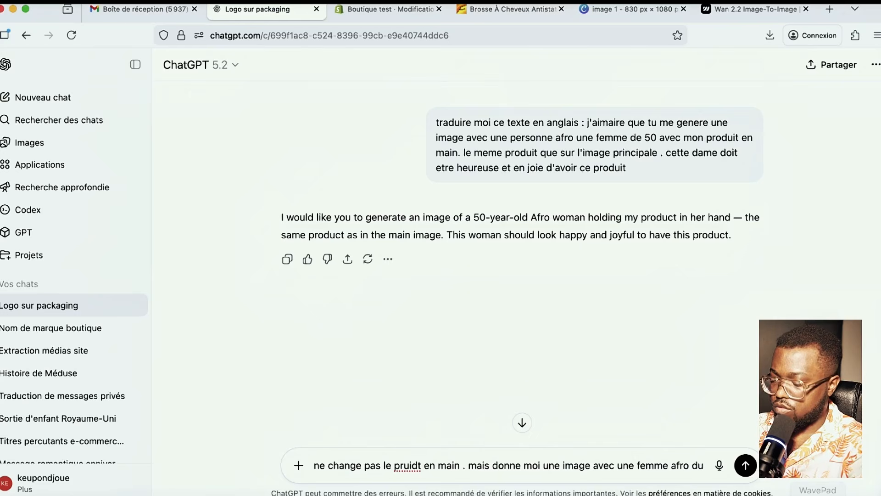
type(" 3eme age")
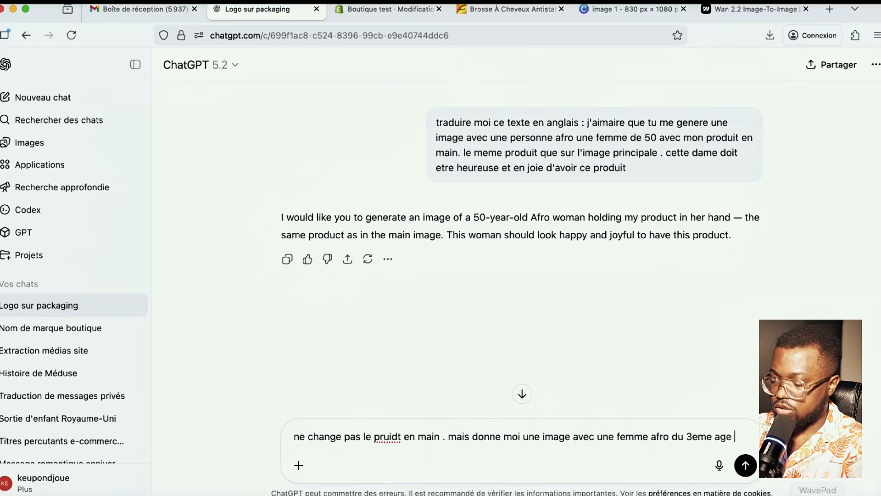
type(" . 70 ans")
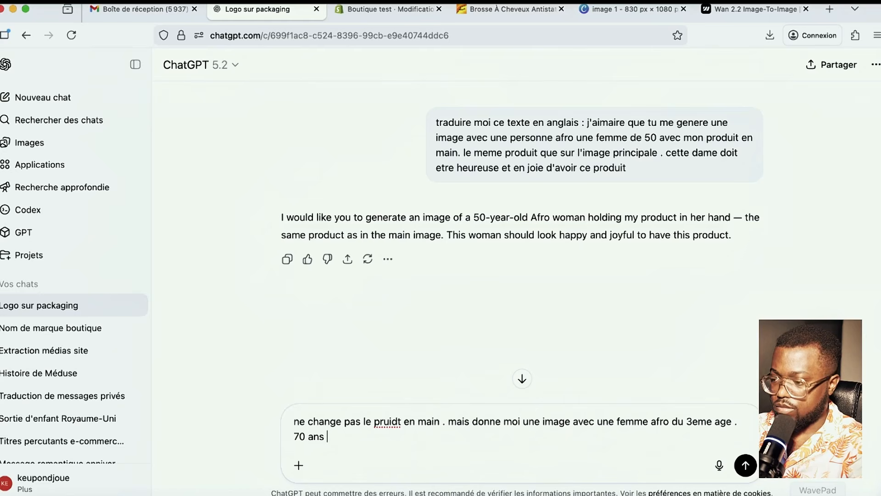
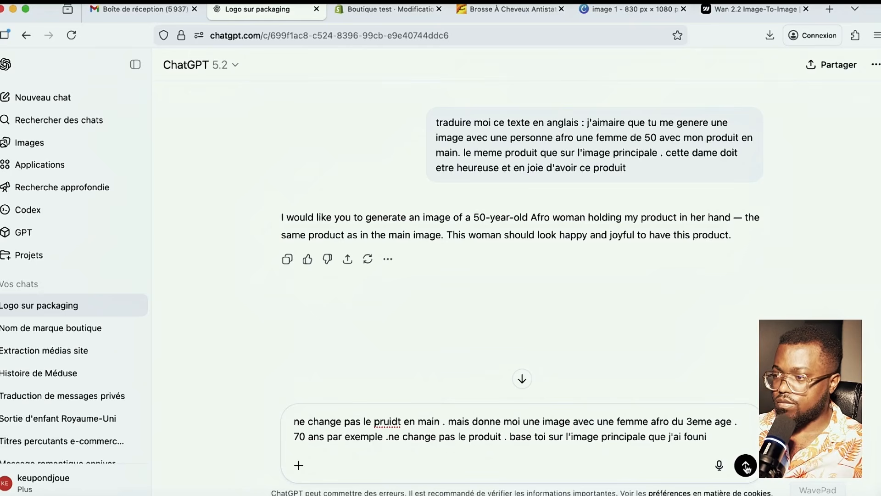
- Send the request for an elderly Afro woman holding the brush, then review the generated image
key("Return")
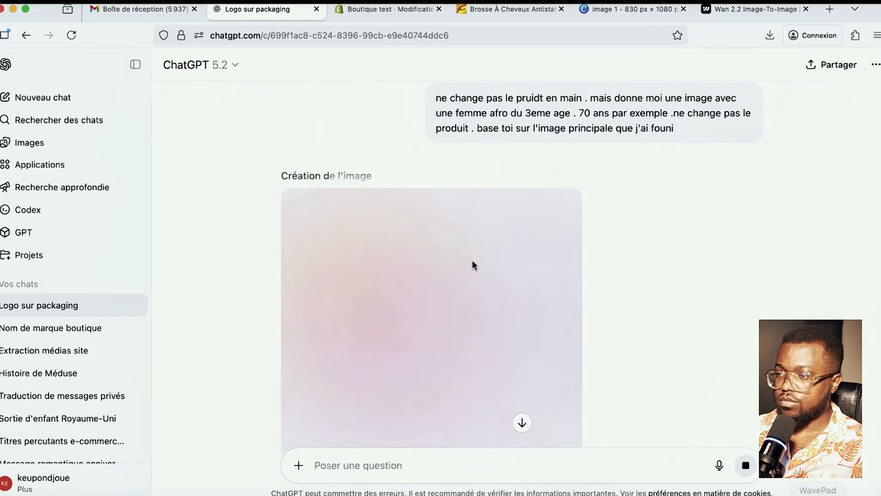
scroll(536, 411, "down", 3)
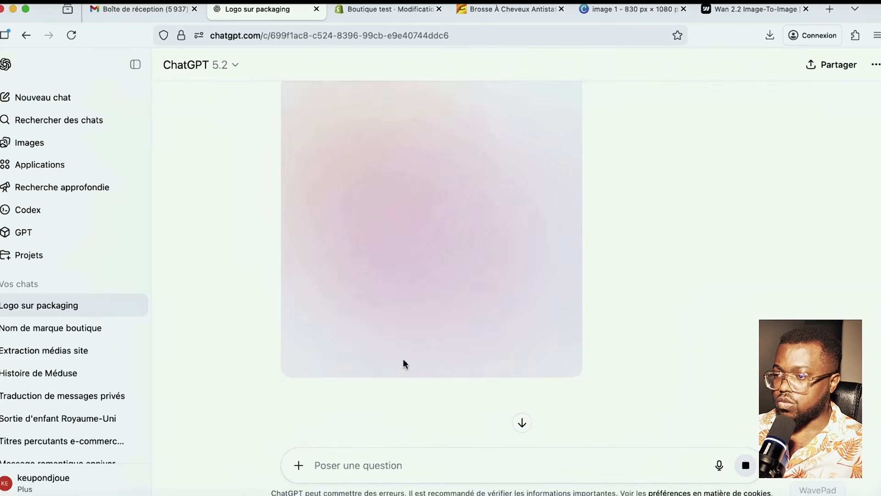
scroll(506, 387, "up", 3)
scroll(507, 386, "up", 3)
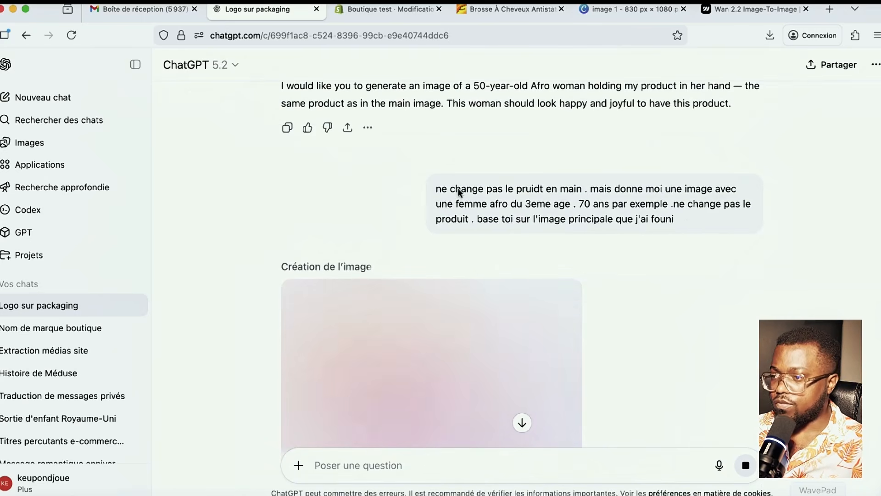
left_click_drag(456, 190, 674, 219)
scroll(659, 395, "down", 5)
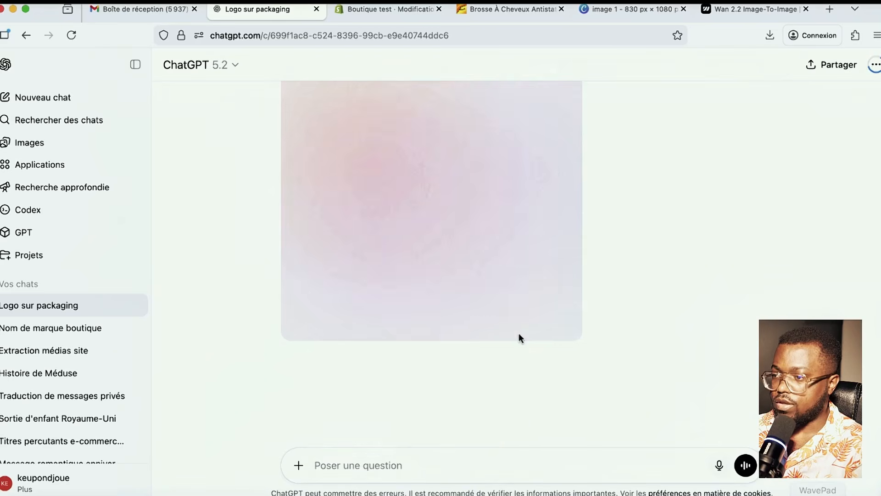
scroll(519, 338, "up", 3)
scroll(474, 224, "down", 3)
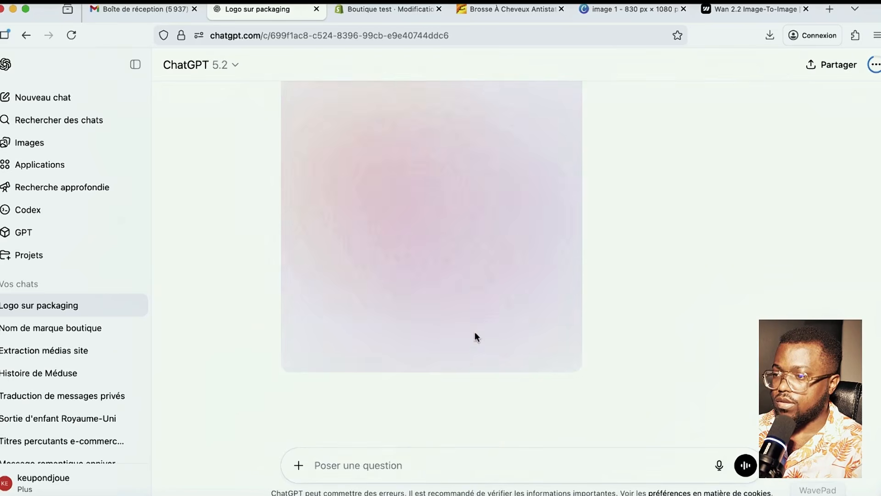
scroll(582, 235, "up", 5)
left_click_drag(683, 260, 387, 223)
key("super+c")
scroll(478, 371, "down", 5)
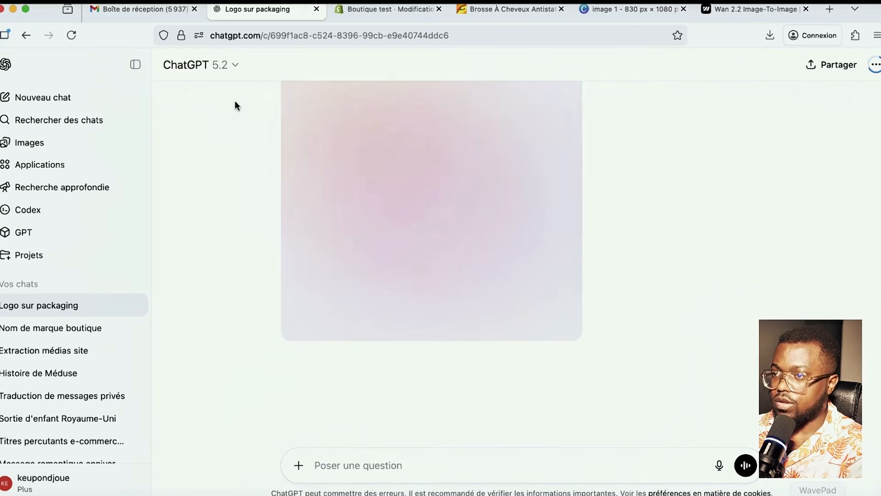
- Reload the conversation and draft 'traduire ce texte en anglais :' followed by the pasted French prompt
left_click(72, 35)
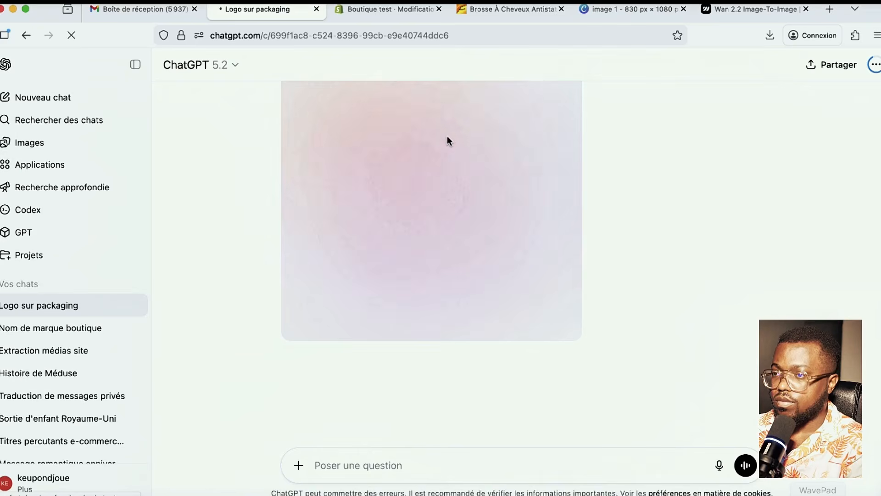
left_click(369, 467)
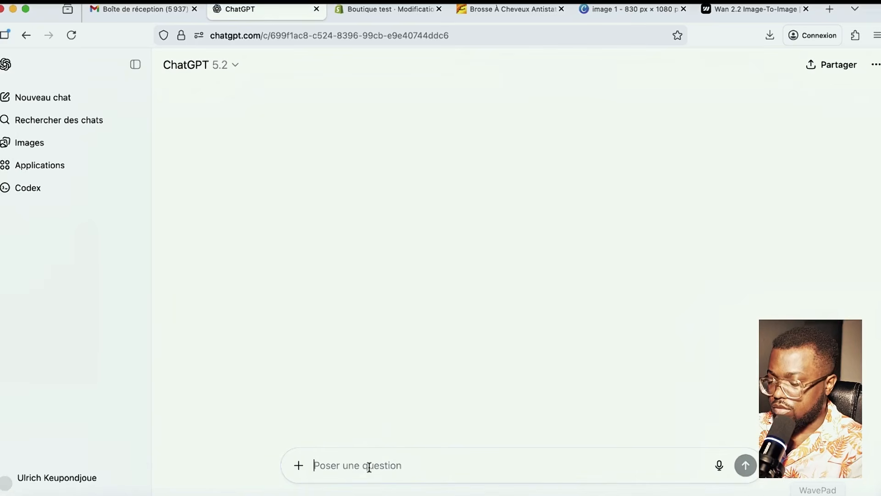
type("traduire")
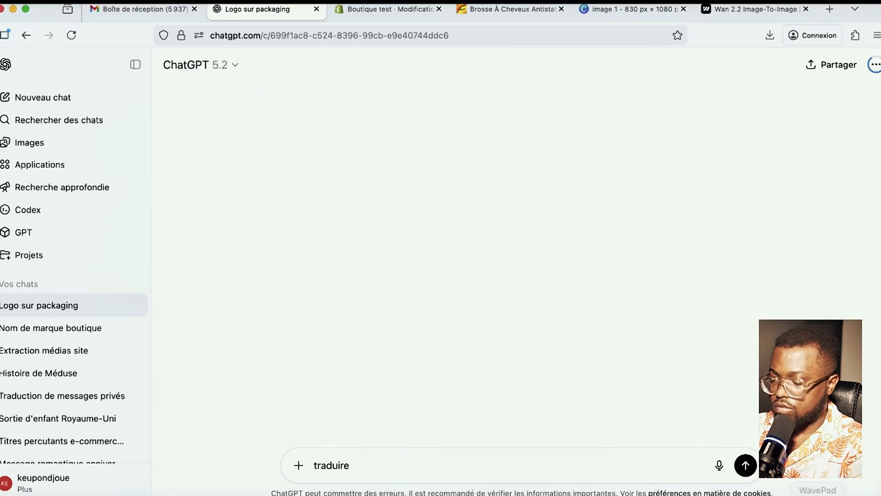
type(" ce texte ")
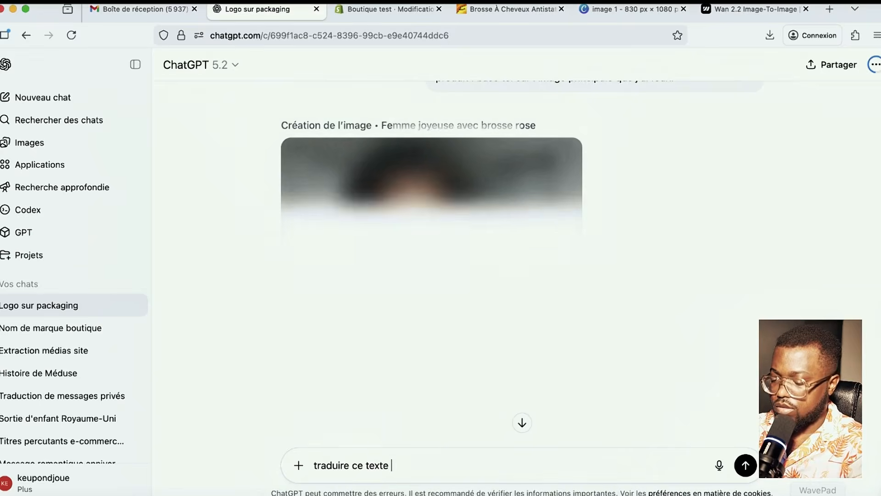
type("en angl")
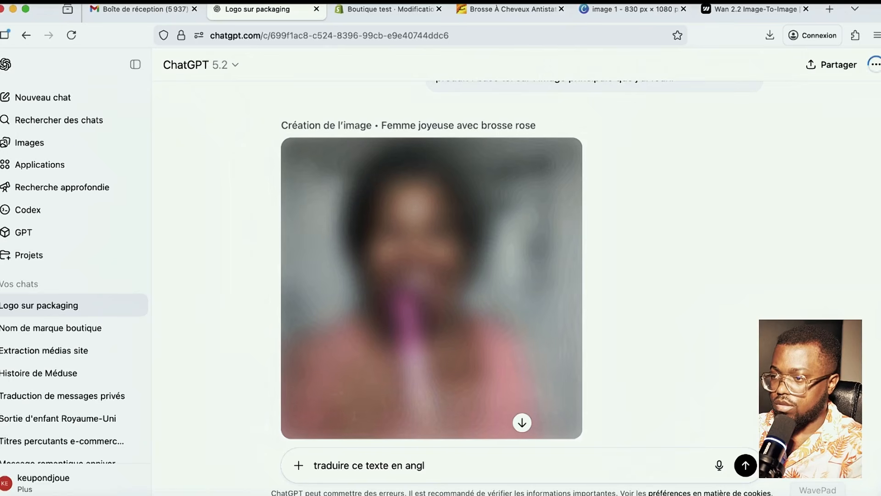
type("ais ")
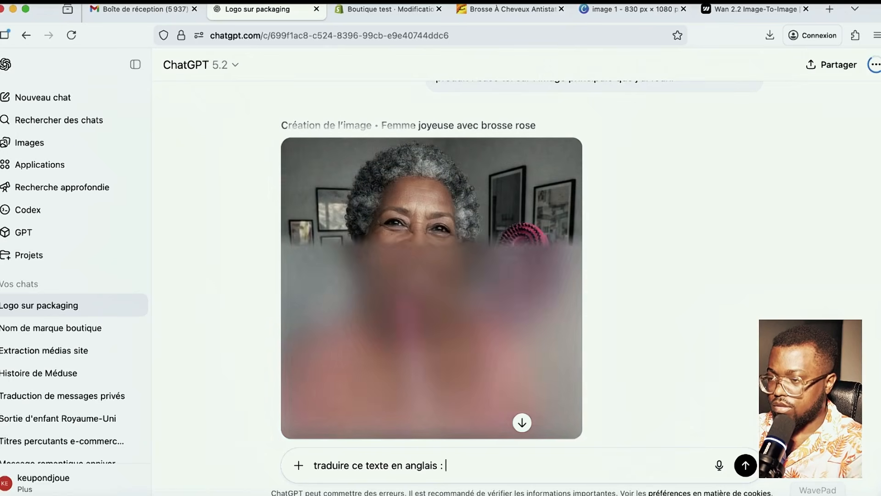
type(":")
key("super+v")
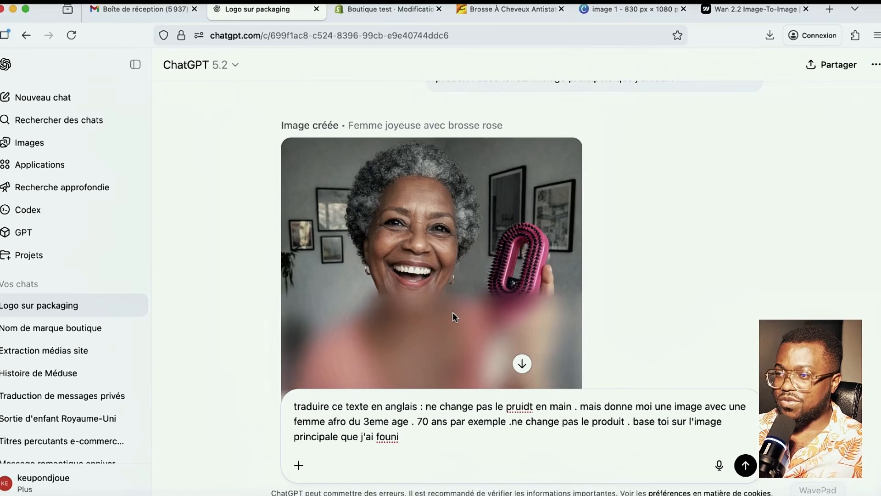
- Download the generated image of the laughing grey-haired woman with the pink brush
scroll(453, 312, "down", 2)
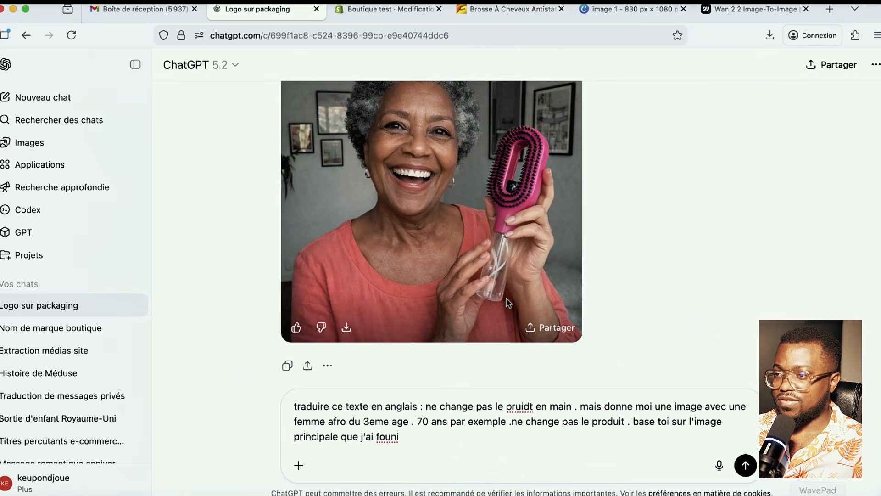
scroll(509, 303, "up", 1)
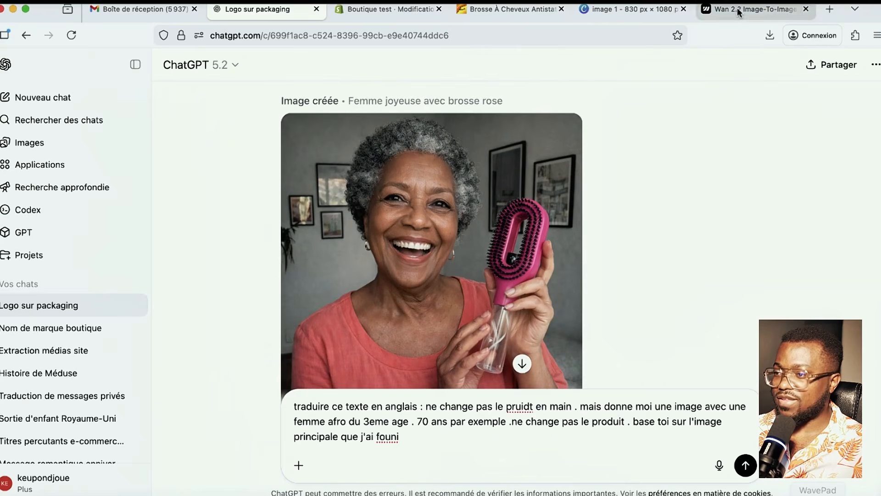
scroll(619, 256, "up", 5)
scroll(616, 214, "down", 4)
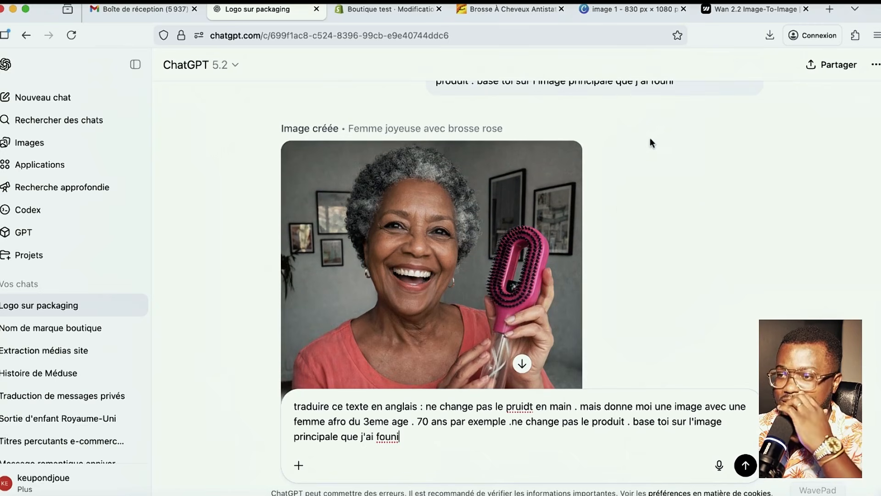
scroll(520, 237, "down", 3)
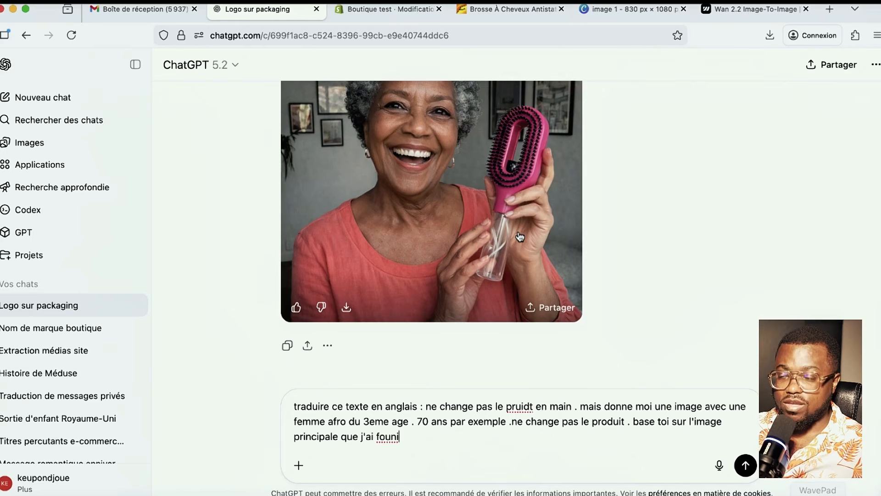
scroll(518, 234, "up", 2)
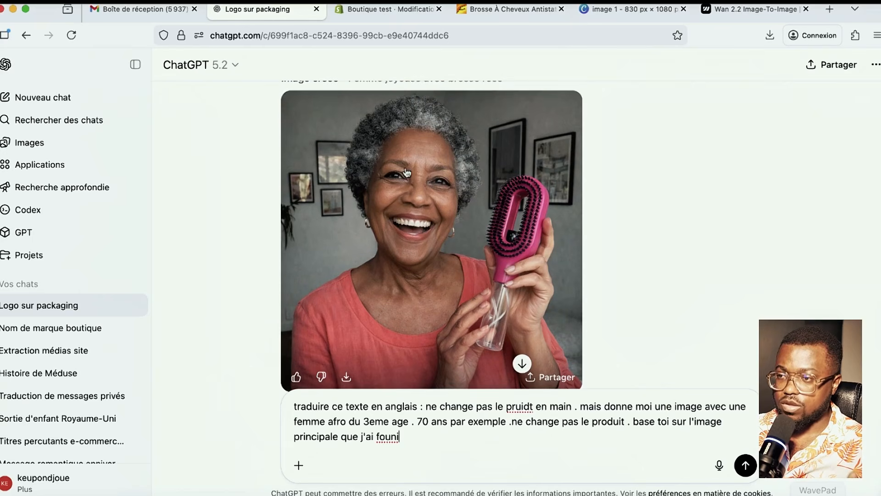
left_click(349, 379)
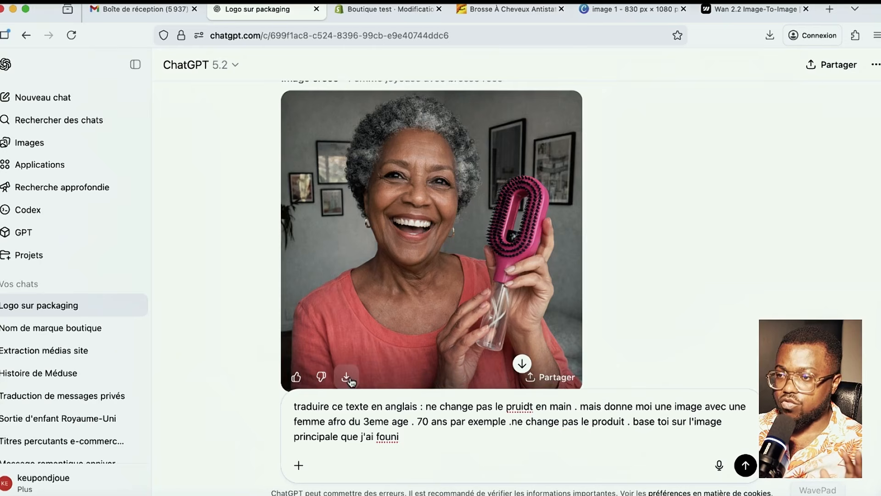
- Replace the Wan 2.2 image-to-image prompt with the French text, then close that page
left_click(839, 210)
left_click(726, 9)
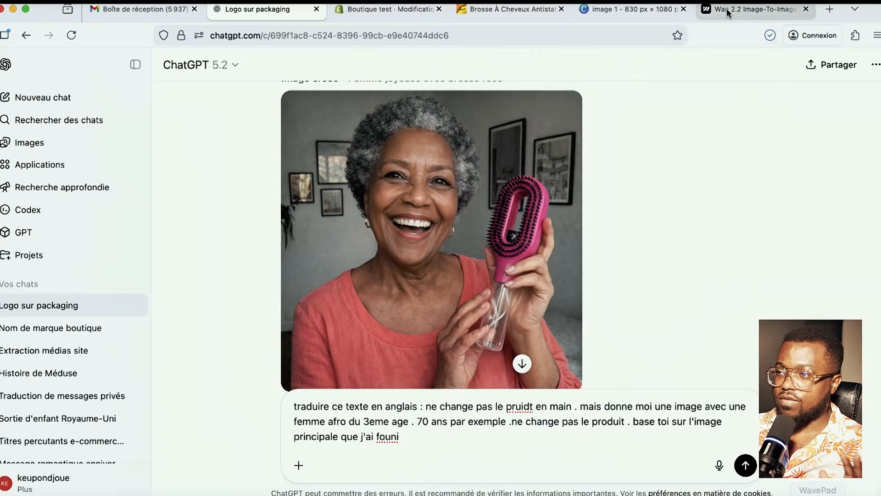
left_click_drag(188, 232, 20, 168)
key("super+v")
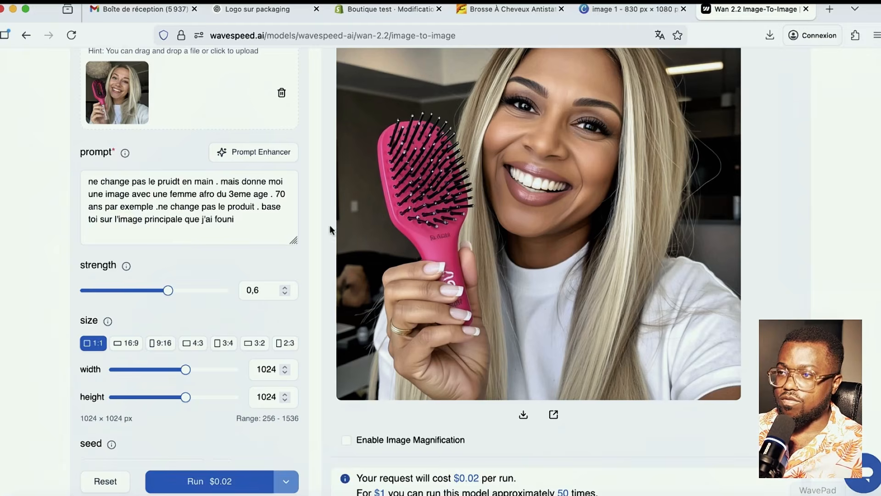
left_click(806, 8)
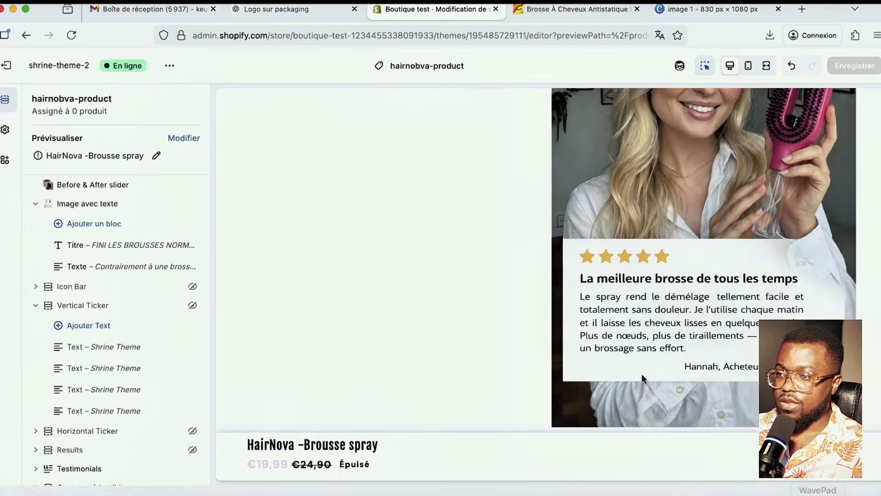
scroll(505, 353, "down", 6)
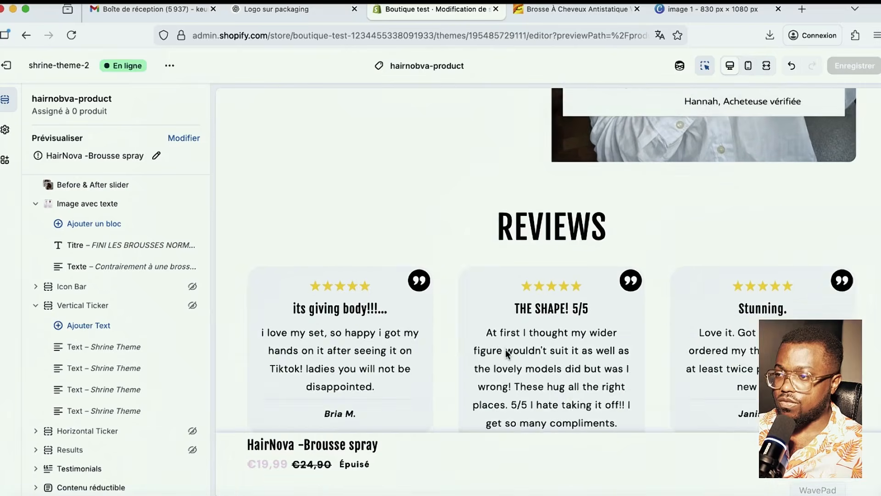
scroll(507, 353, "up", 2)
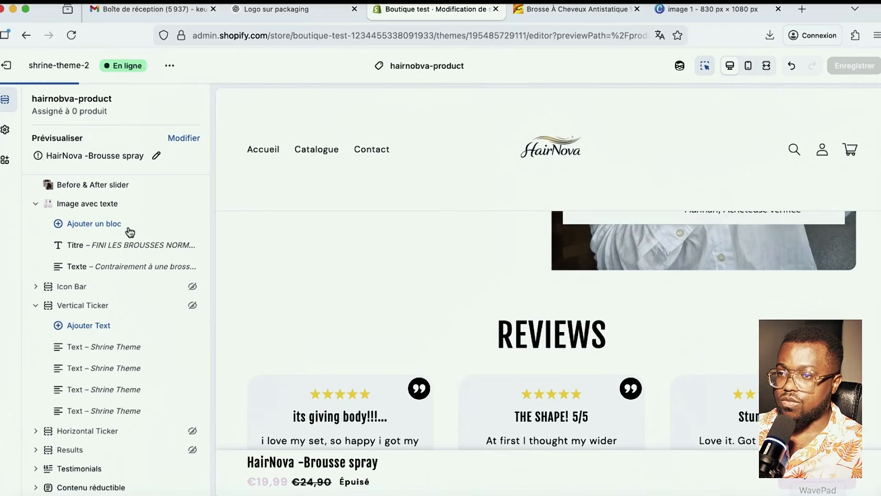
left_click(285, 11)
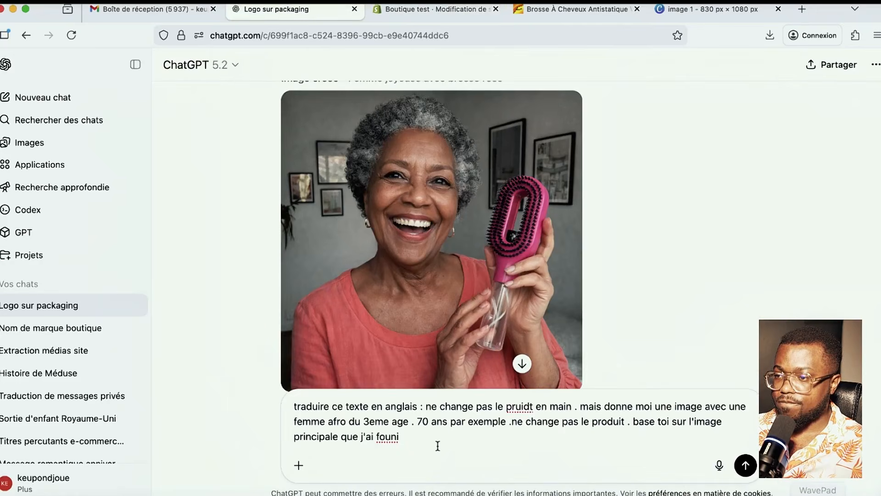
- Ask ChatGPT for a seniors' benefit with title and paragraph, then select its heading
left_click_drag(437, 446, 270, 379)
type("donne moi un agan")
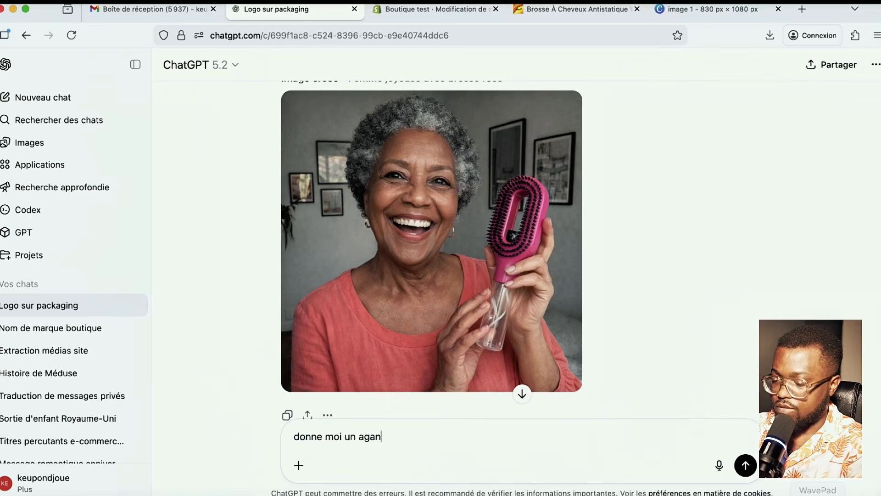
key("BackSpace")
key("BackSpace")
key("BackSpace")
type("vantage pour les personne age ; titre et")
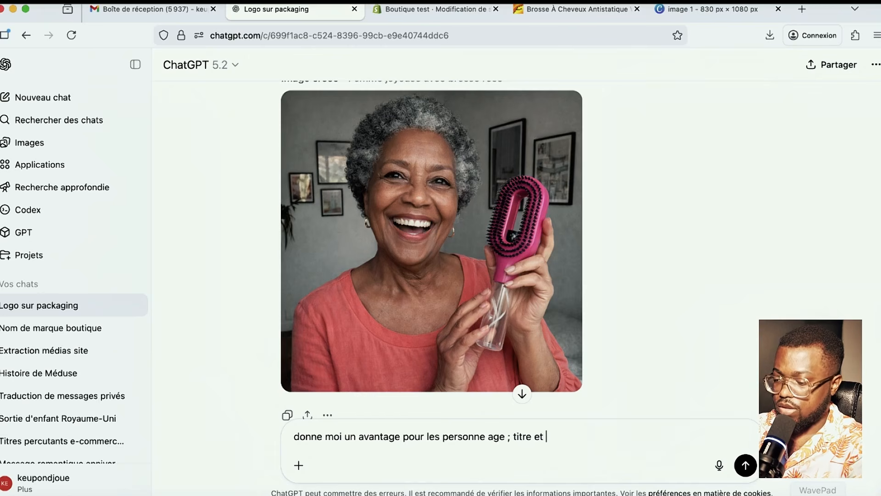
type("graphe")
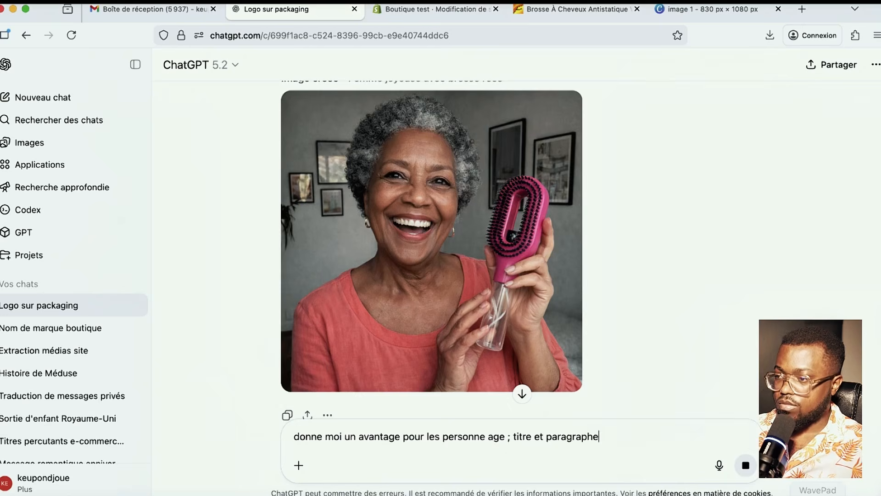
key("Return")
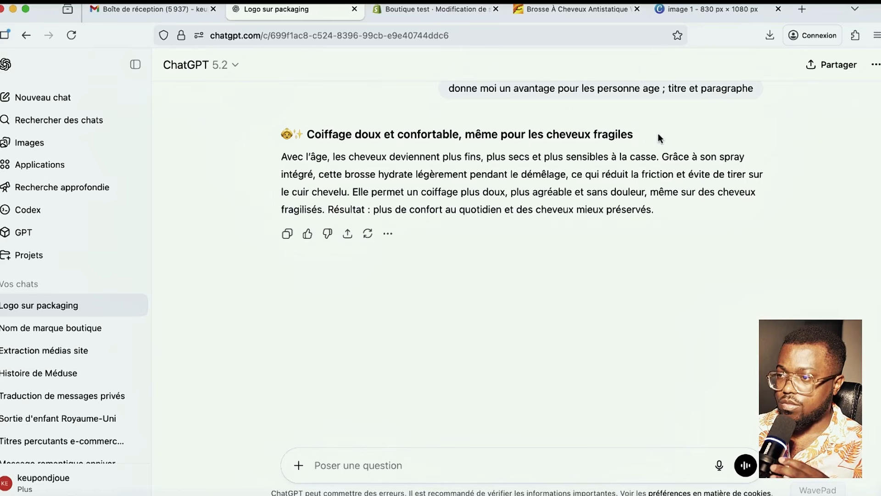
left_click_drag(647, 132, 310, 129)
key("super+c")
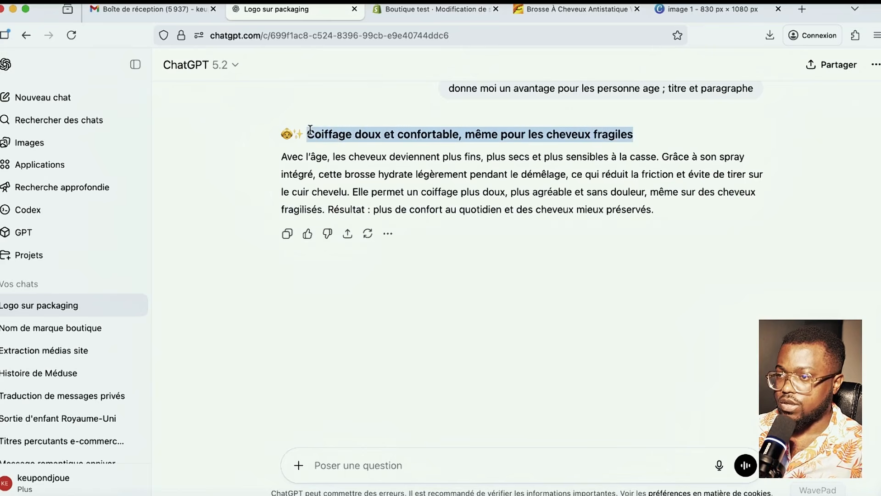
- Add an Image avec texte section to the HairNova product page
left_click(407, 8)
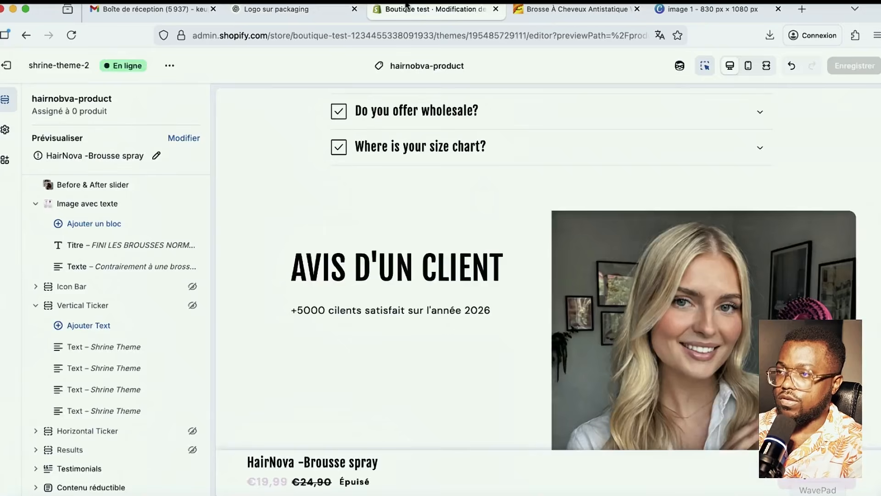
scroll(482, 323, "down", 10)
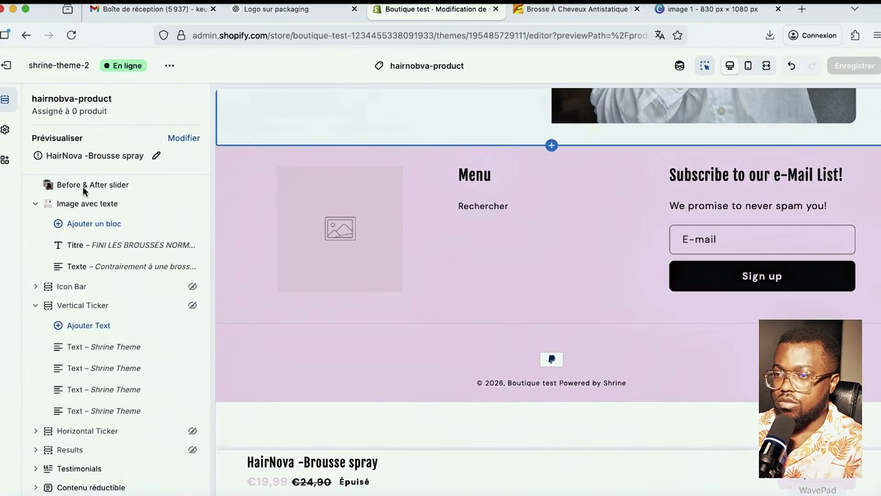
scroll(99, 367, "down", 3)
scroll(100, 367, "down", 5)
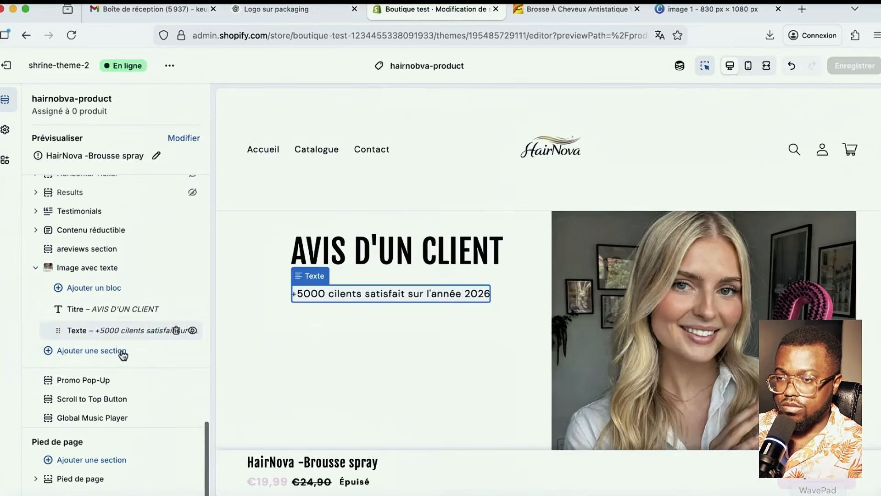
left_click(104, 352)
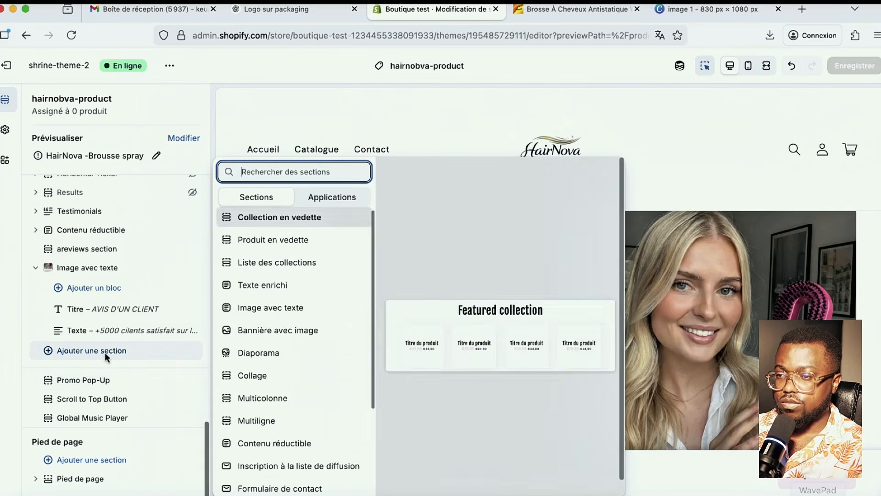
left_click(296, 313)
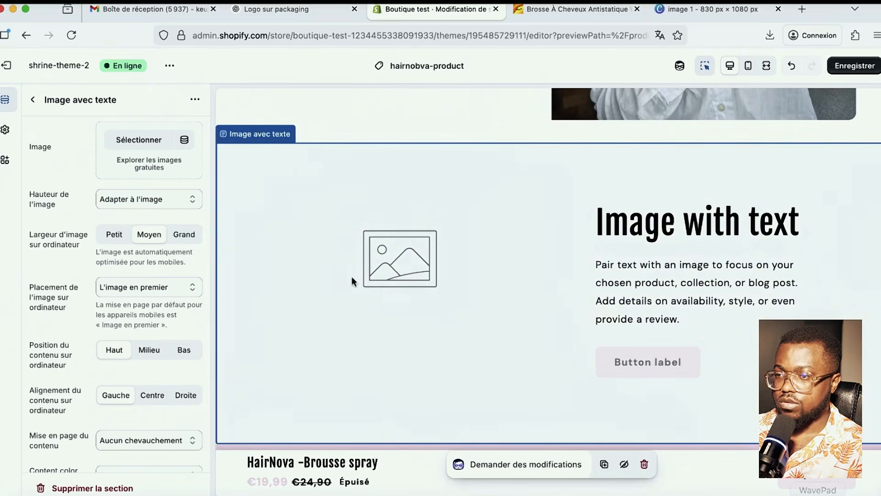
- Upload the ChatGPT photo of the grey-haired woman with the pink brush as its image
left_click(142, 140)
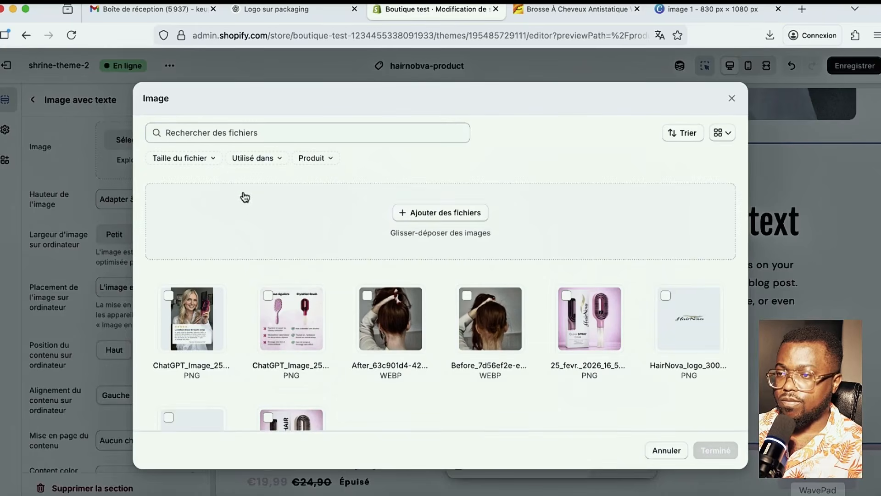
left_click(470, 217)
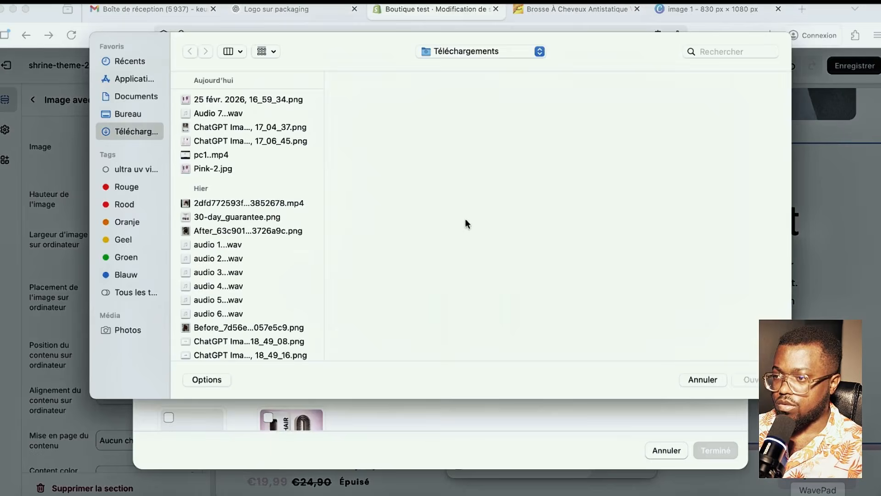
left_click(228, 157)
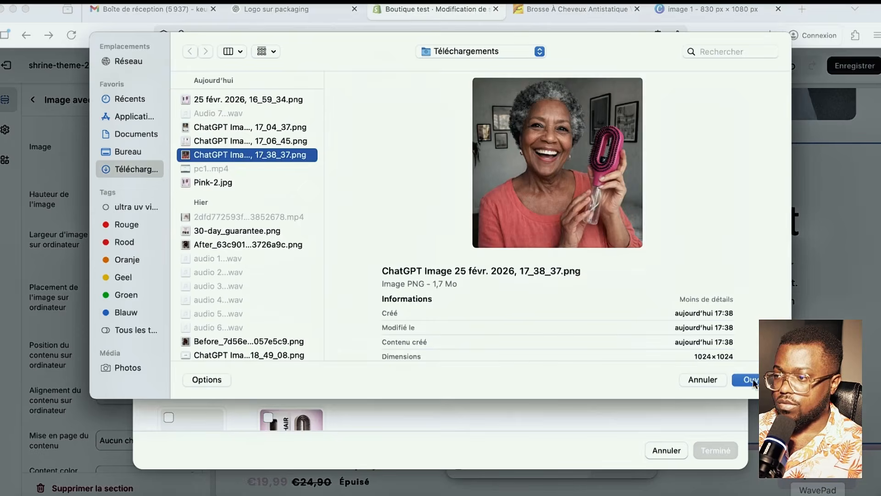
left_click(752, 380)
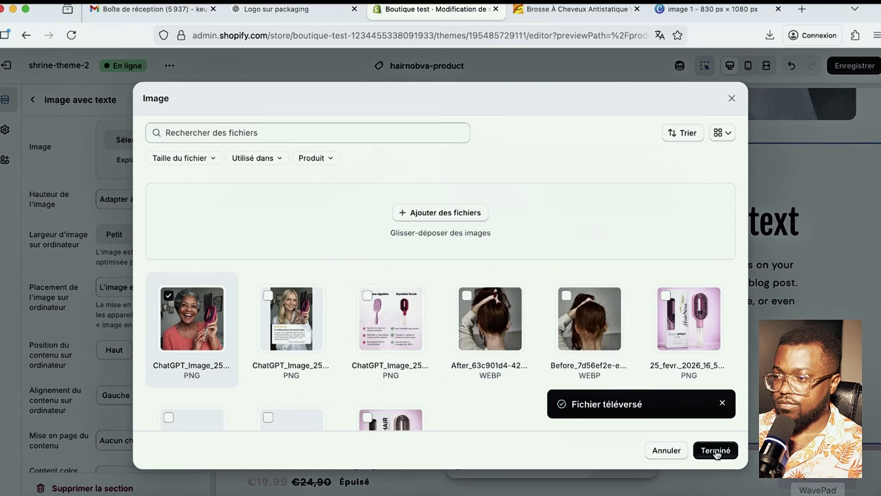
left_click(716, 451)
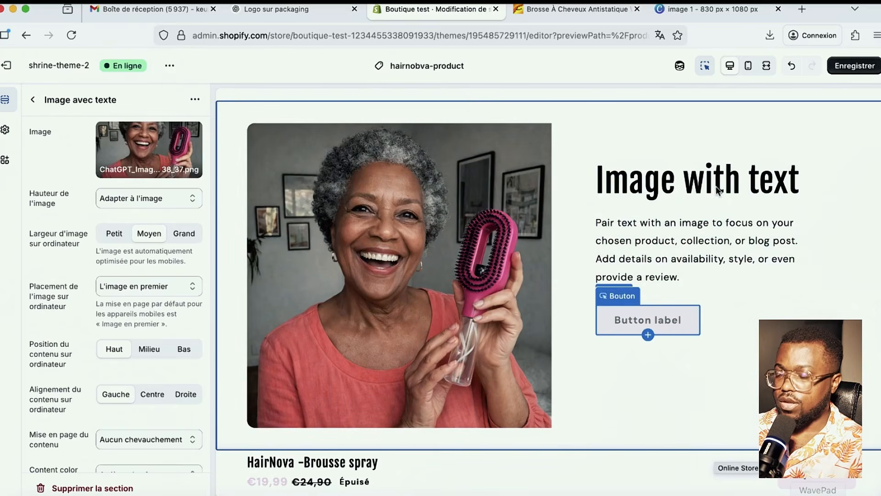
- Paste the ChatGPT heading as the section title, shorten it to 'Pour les cheveux fragiles', and save
left_click(689, 183)
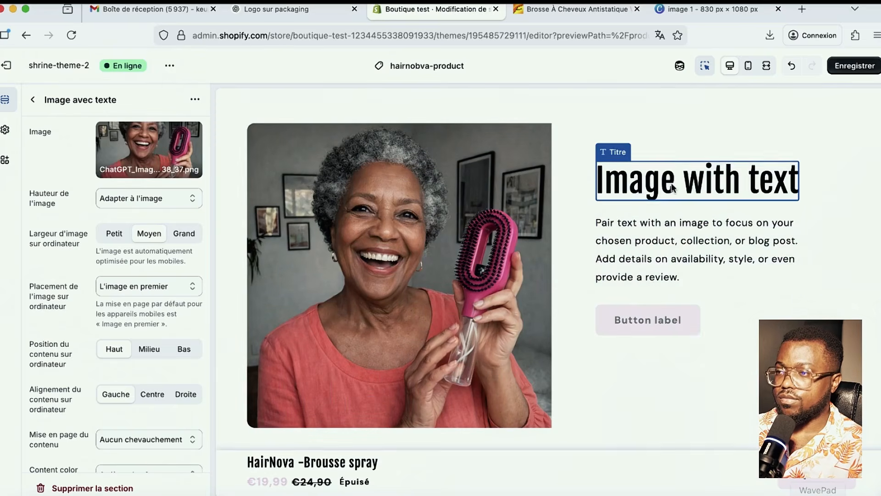
triple_click(93, 153)
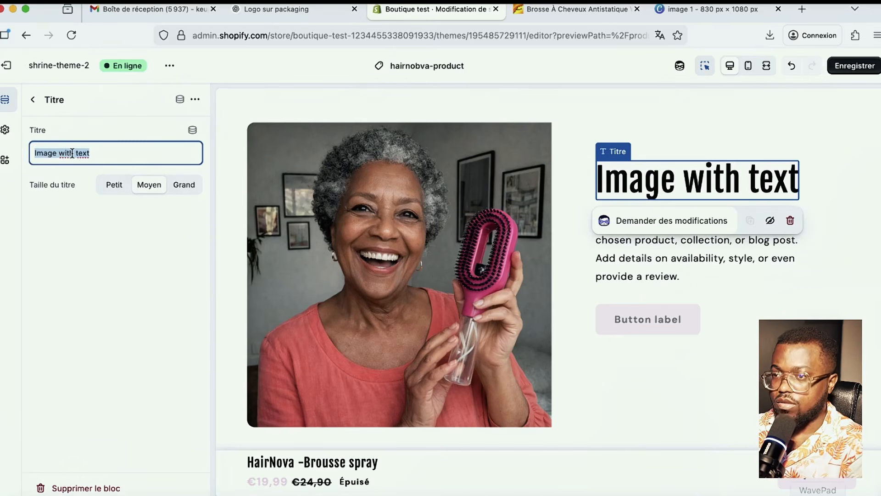
key("super+v")
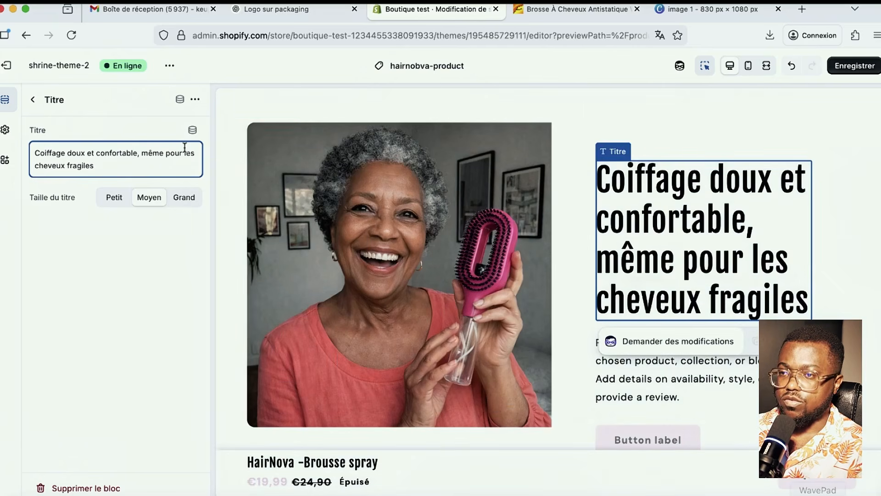
left_click_drag(193, 154, 35, 153)
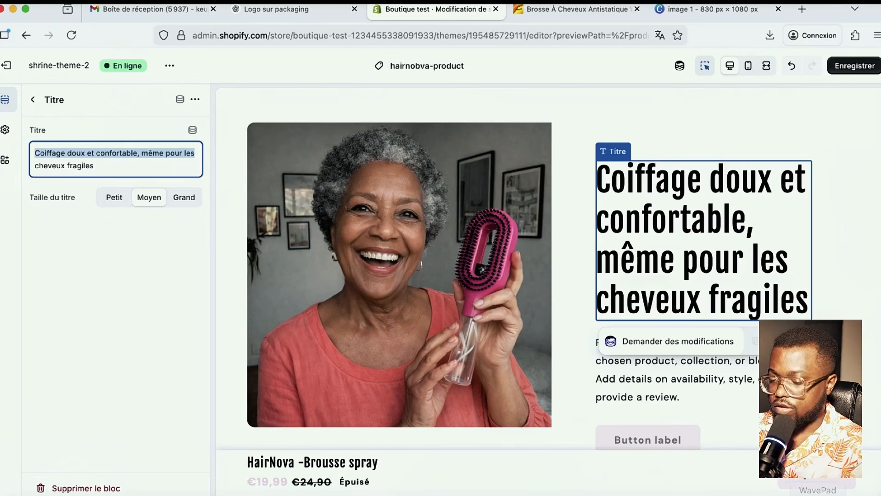
type("Pour")
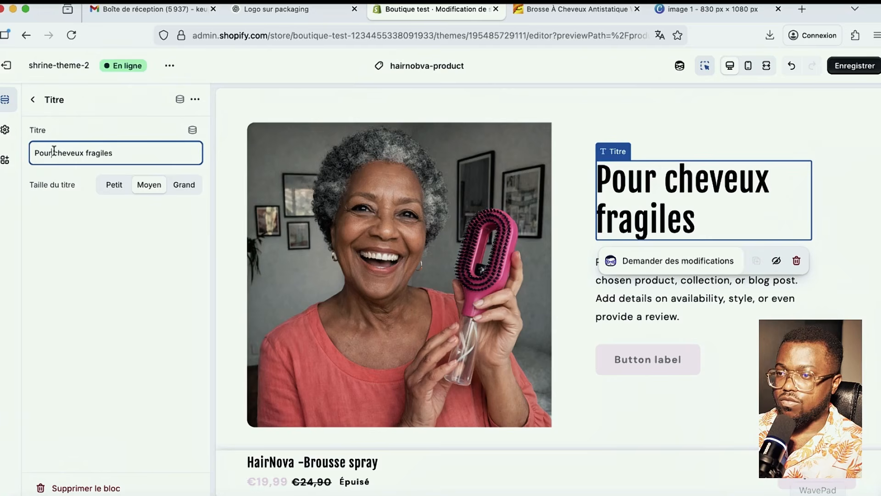
type(" les")
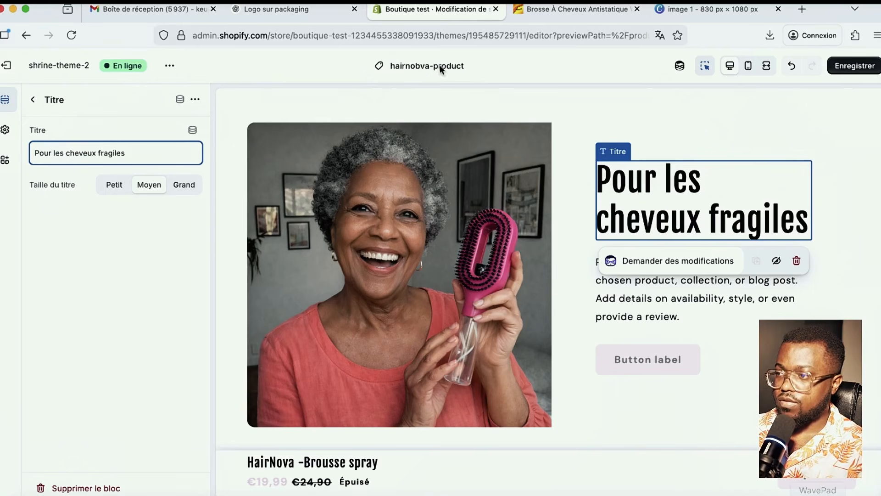
left_click(855, 65)
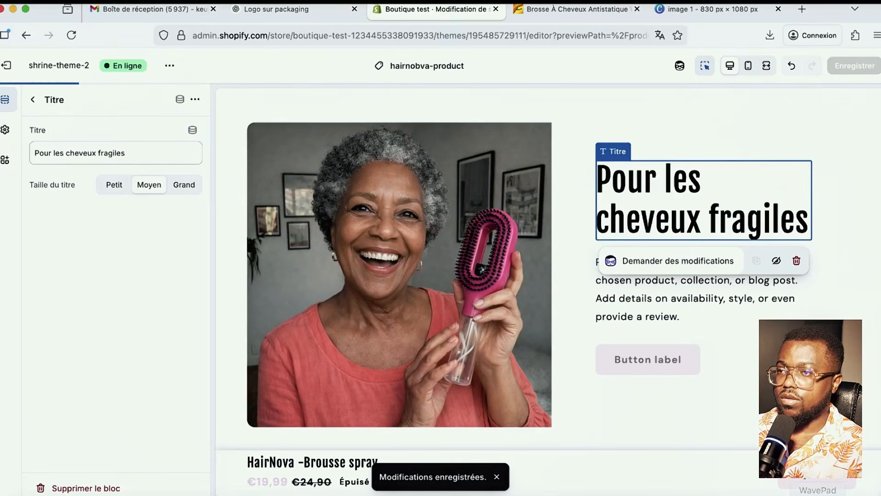
left_click(276, 10)
left_click(291, 171)
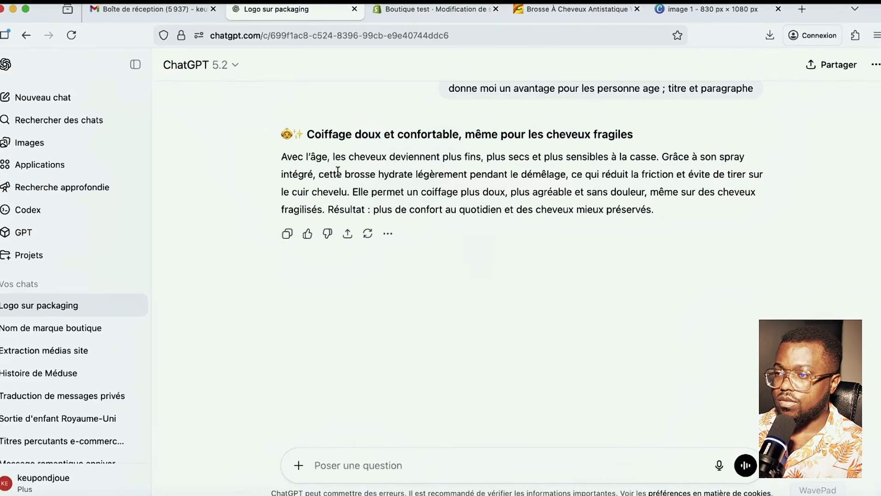
- Ask ChatGPT to 'contracter ce texte' into a few lines and copy the three-line result
left_click_drag(282, 157, 657, 205)
left_click(436, 9)
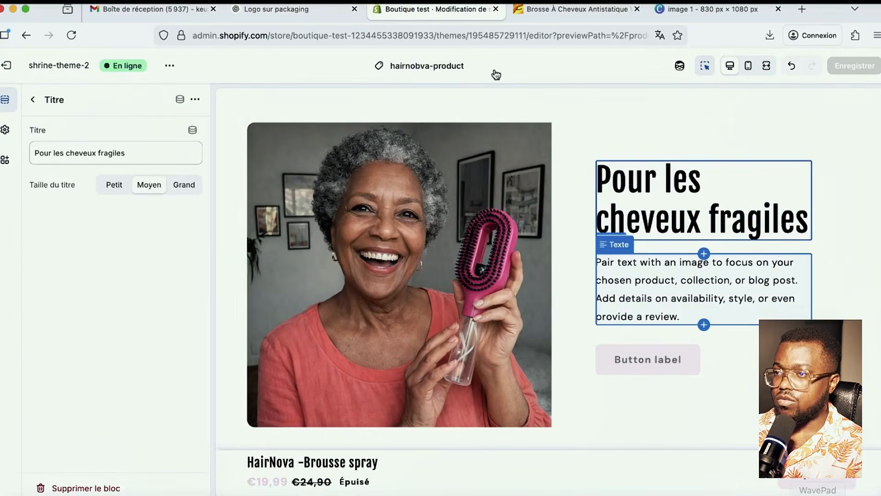
left_click(275, 9)
left_click(452, 457)
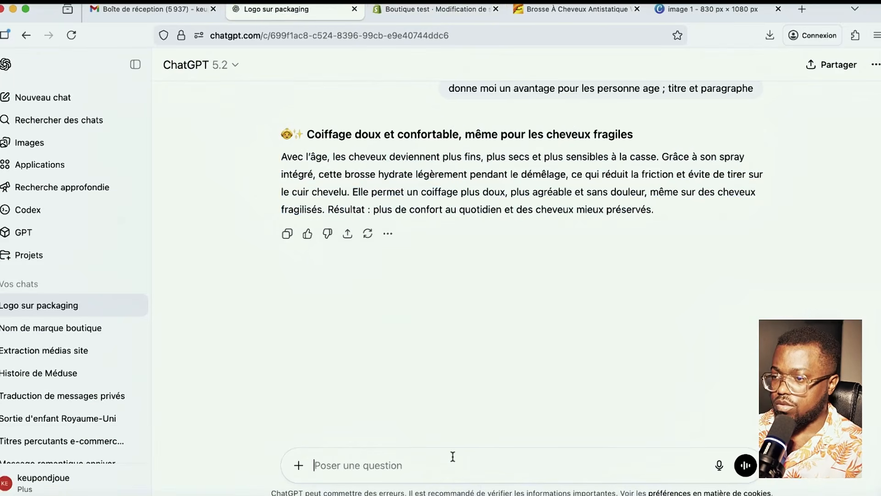
type("con")
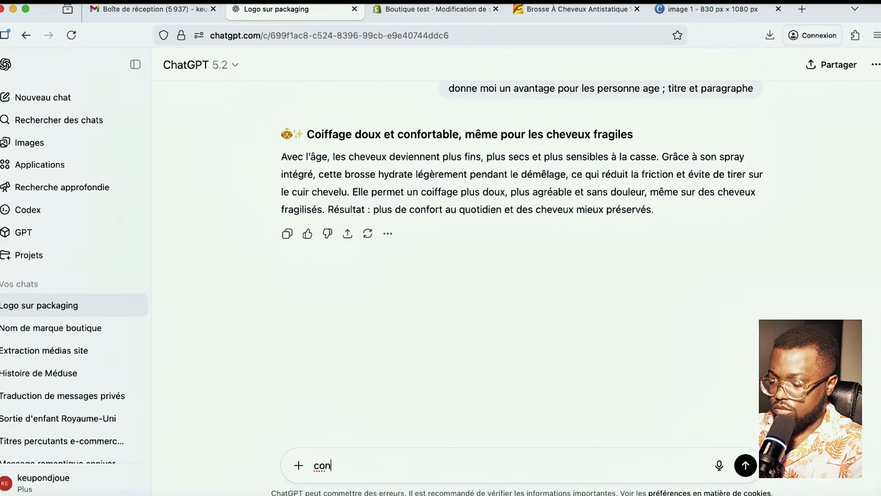
type("tratscter ce")
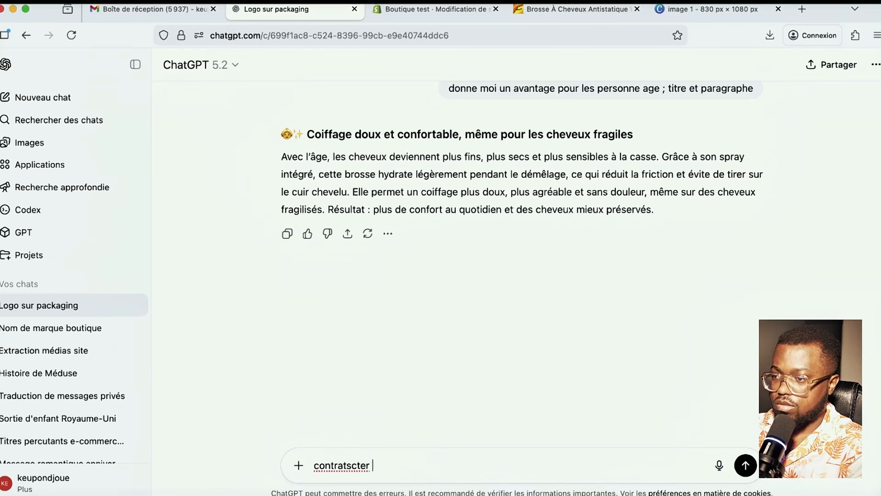
key("BackSpace")
key("BackSpace")
key("BackSpace")
key("BackSpace")
key("BackSpace")
key("BackSpace")
key("BackSpace")
key("BackSpace")
key("BackSpace")
key("BackSpace")
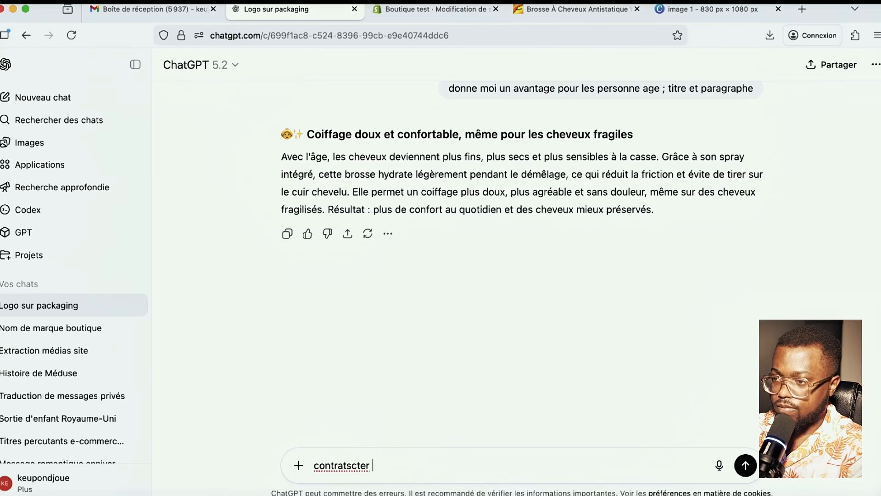
type("contract")
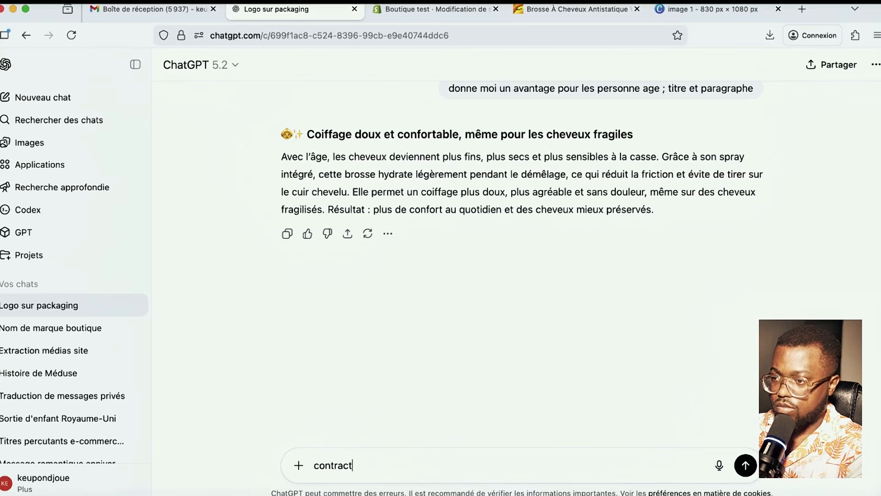
type("er ce ")
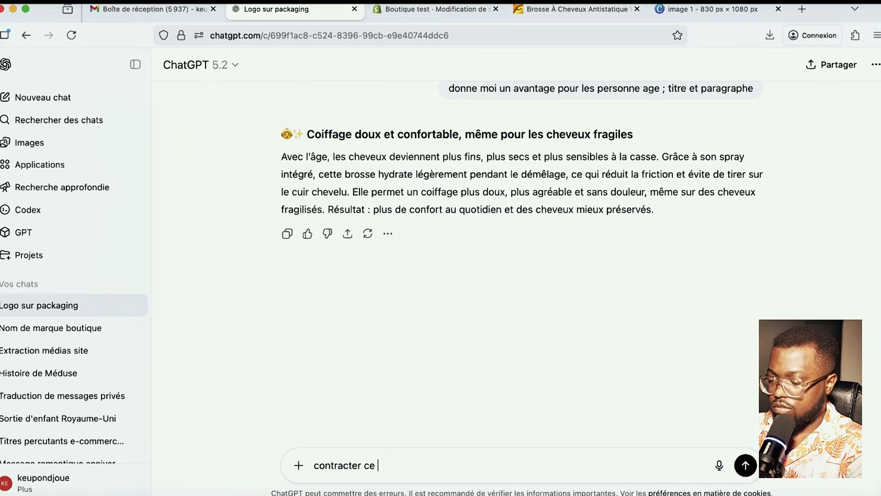
type("texte en 3 ou 4 ligne")
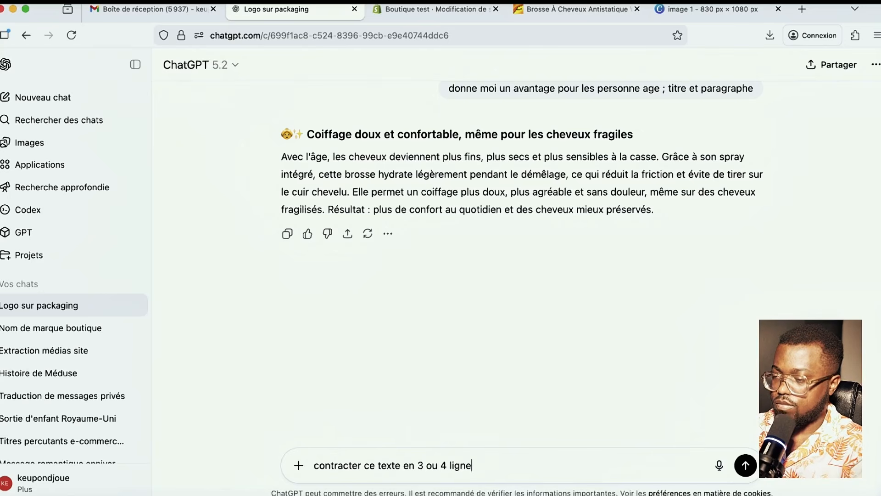
key("Return")
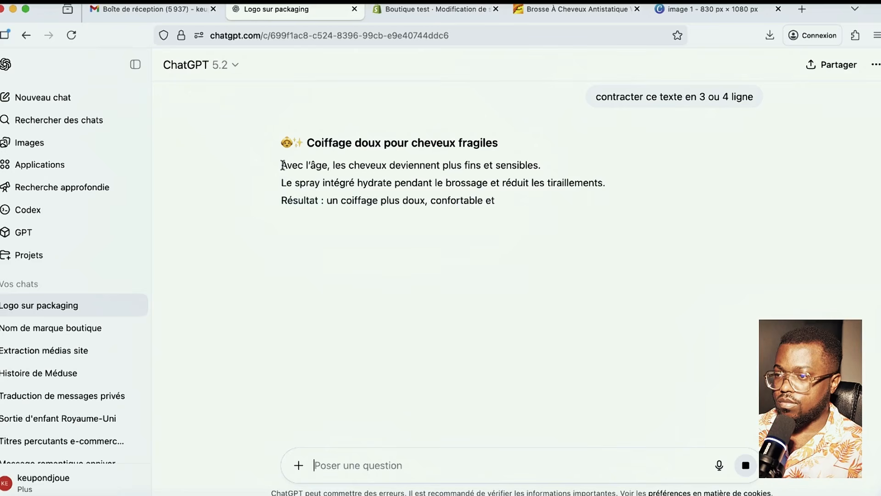
left_click_drag(283, 165, 592, 218)
key("super+c")
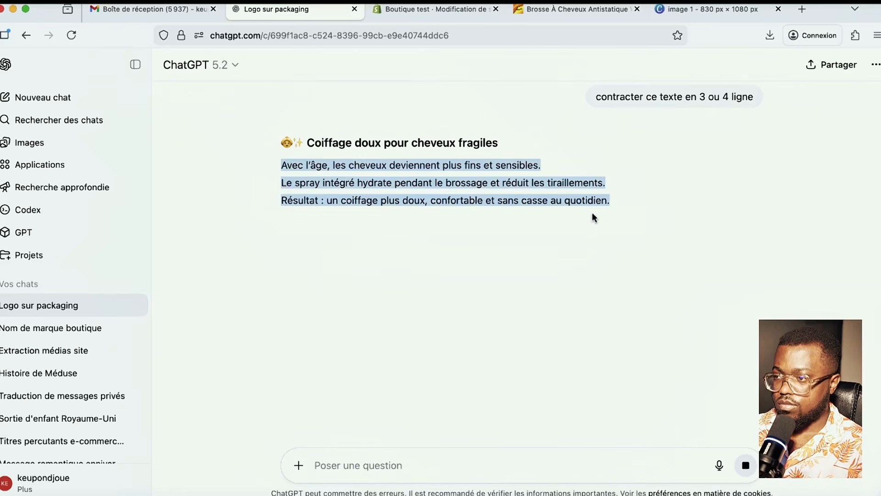
left_click(411, 13)
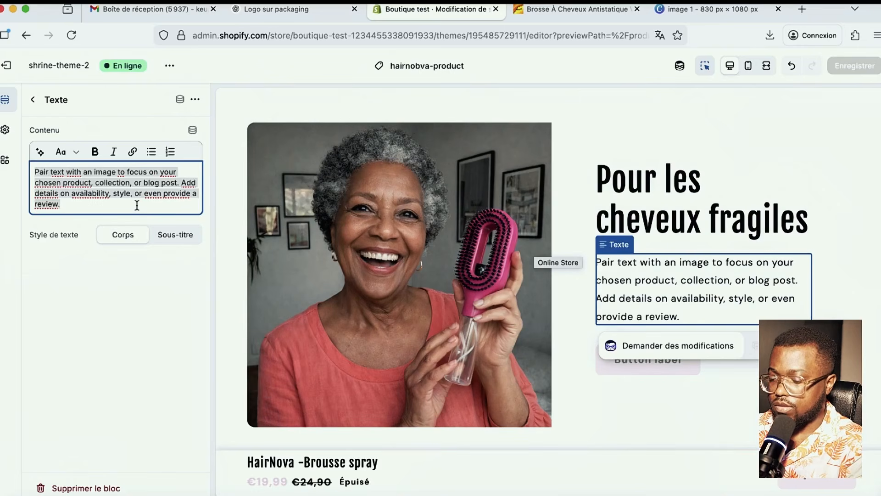
- Replace the section's placeholder body text with the three benefit lines and save
left_click(136, 205)
key("super+a")
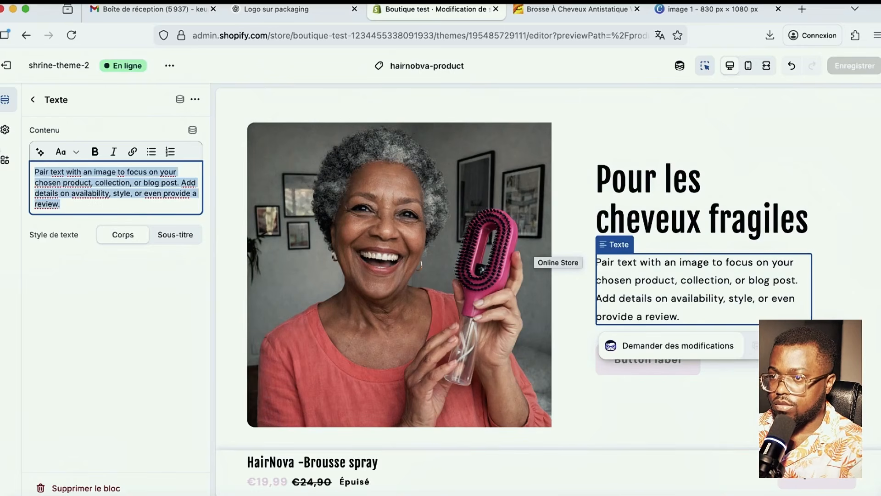
key("super+v")
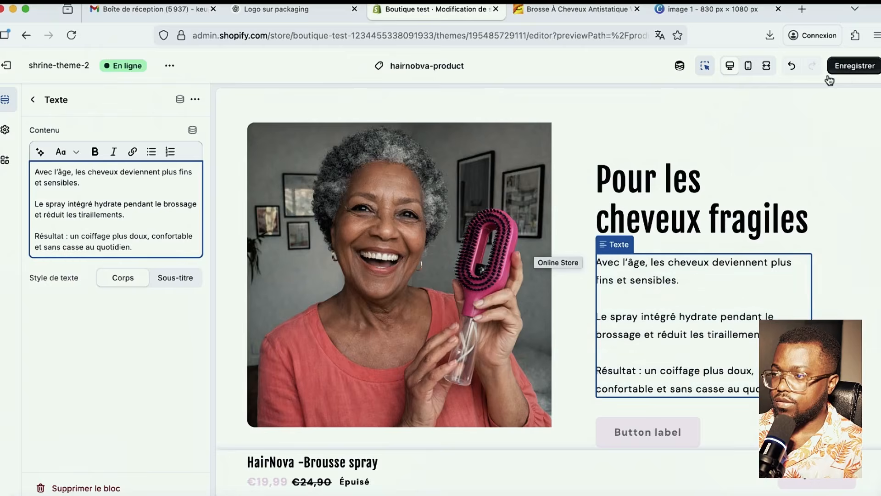
left_click(828, 75)
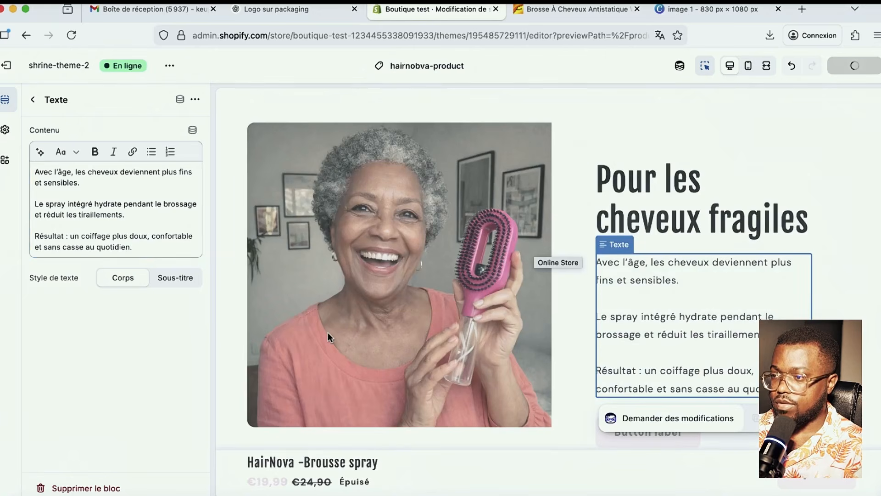
- Delete the placeholder 'Button label' button block from the section
scroll(650, 329, "down", 3)
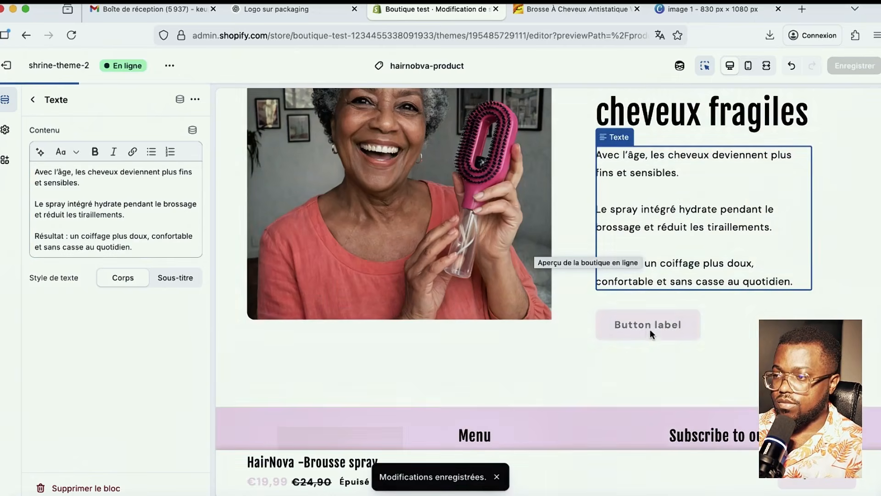
scroll(653, 334, "up", 3)
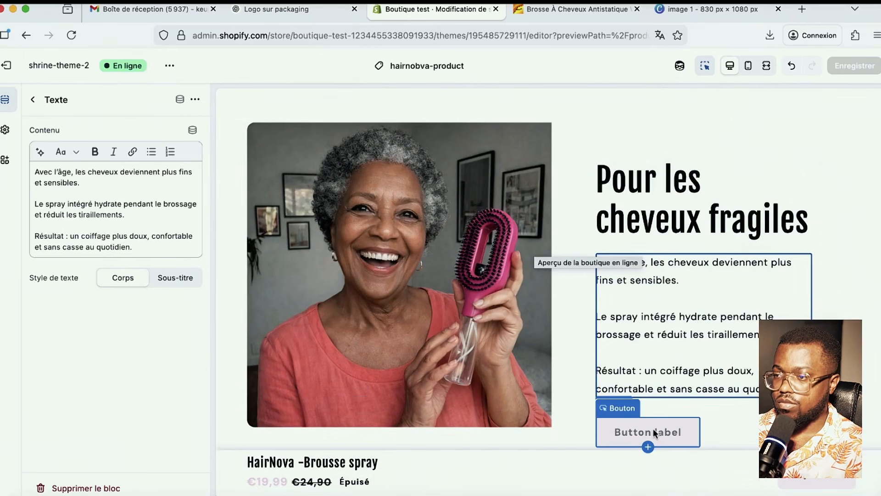
left_click(654, 429)
left_click(195, 99)
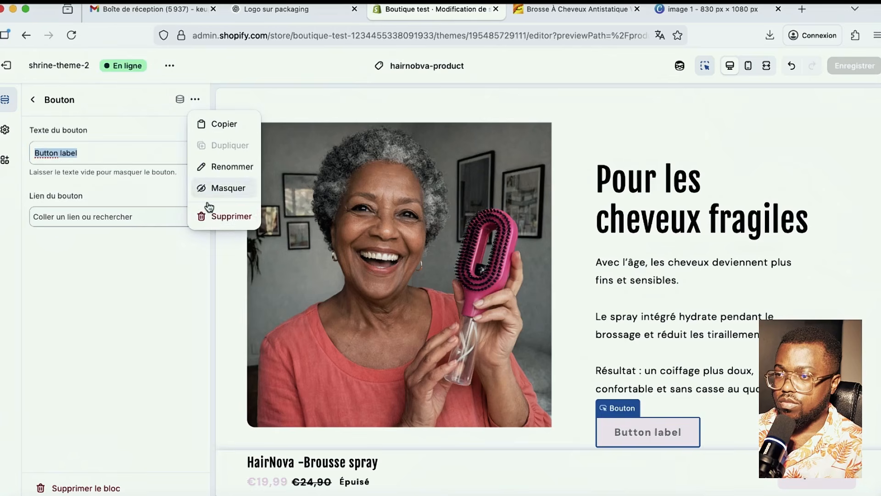
left_click(212, 215)
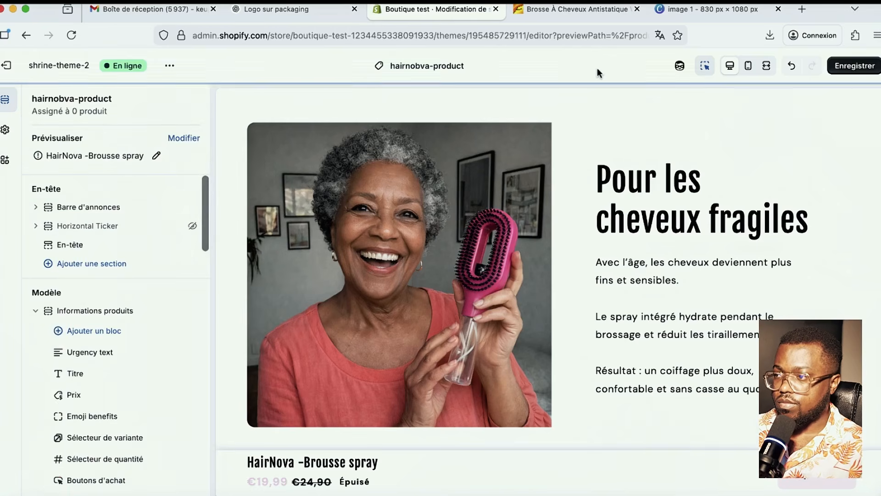
- Save the page and scroll through the 'Pour les cheveux fragiles' section, now without its button
left_click(854, 65)
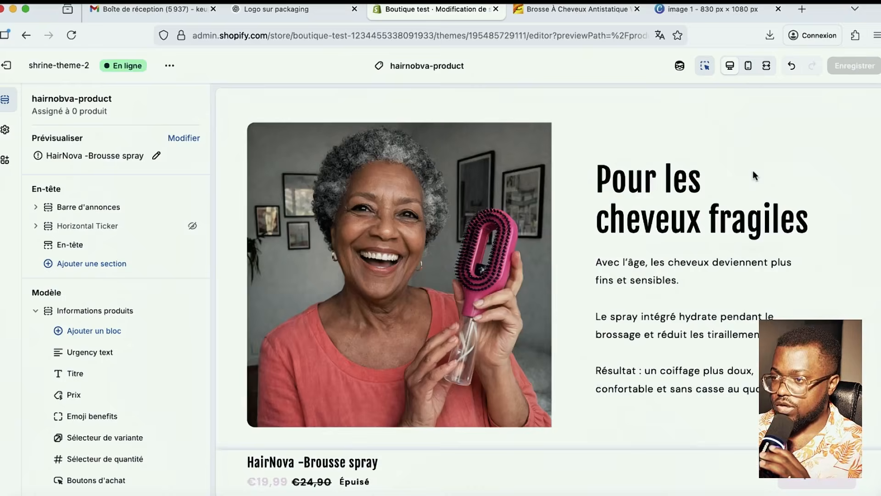
left_click(779, 228)
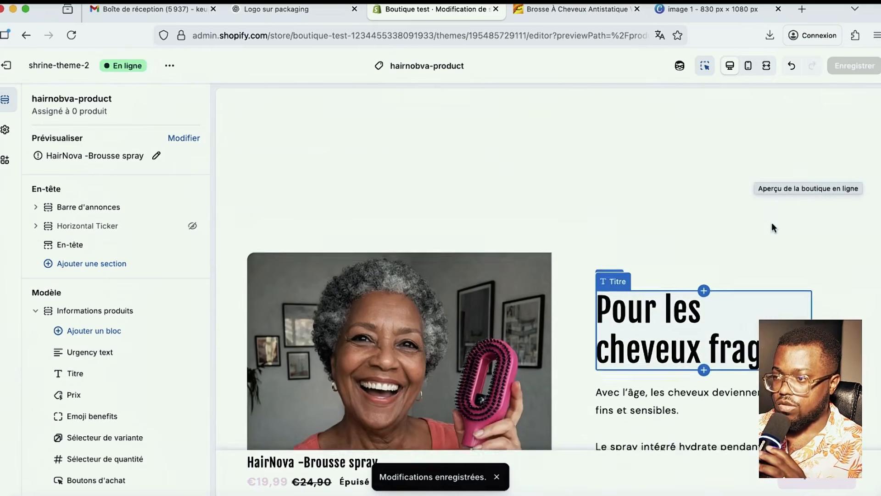
scroll(773, 227, "down", 8)
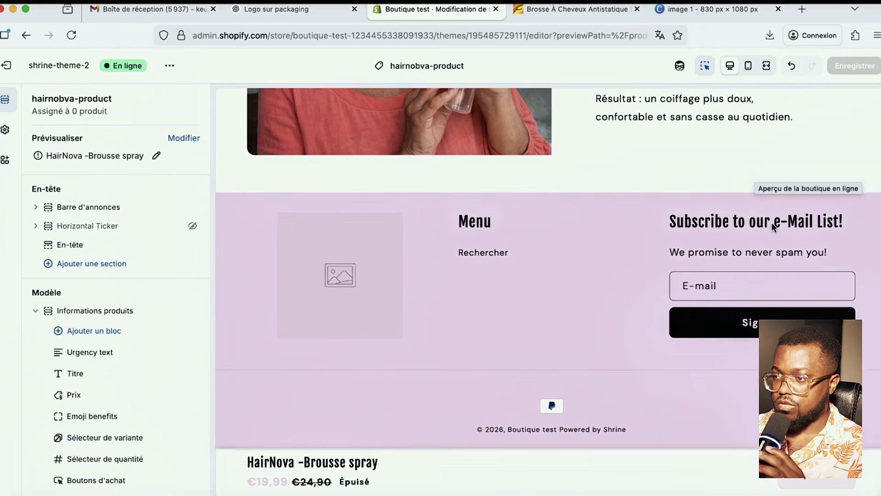
scroll(774, 227, "up", 3)
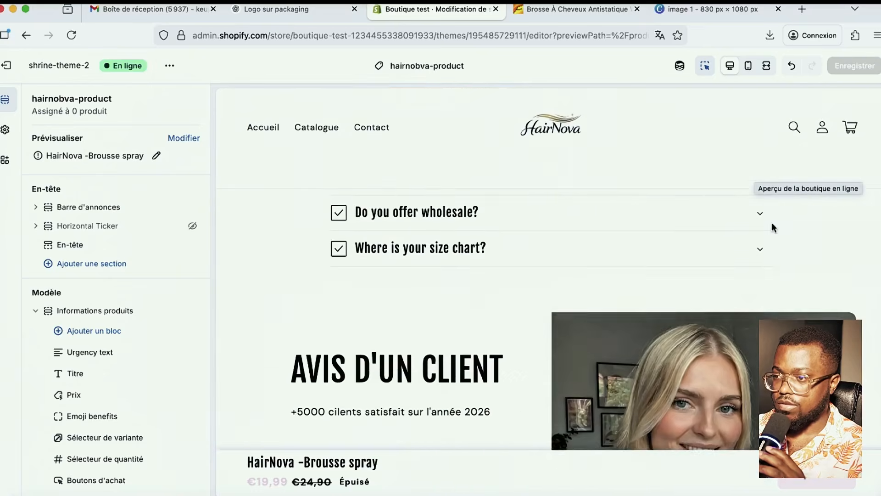
scroll(772, 227, "down", 5)
scroll(463, 216, "up", 10)
scroll(461, 211, "down", 10)
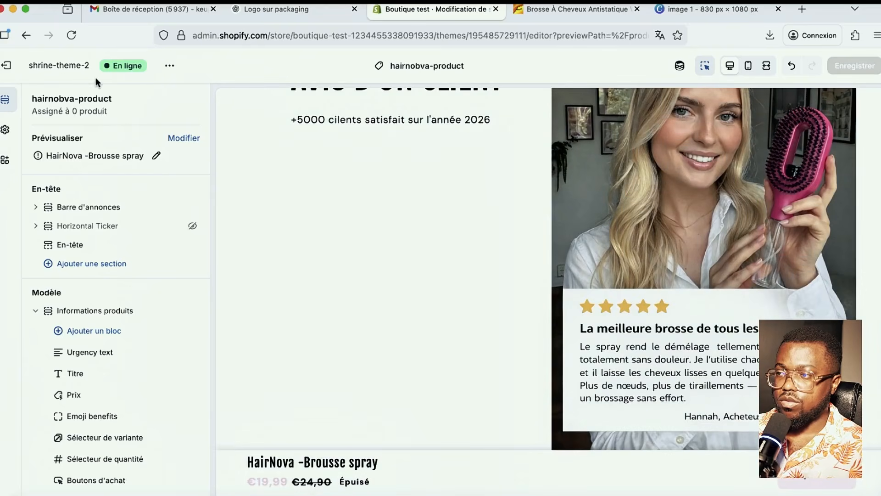
scroll(108, 222, "down", 15)
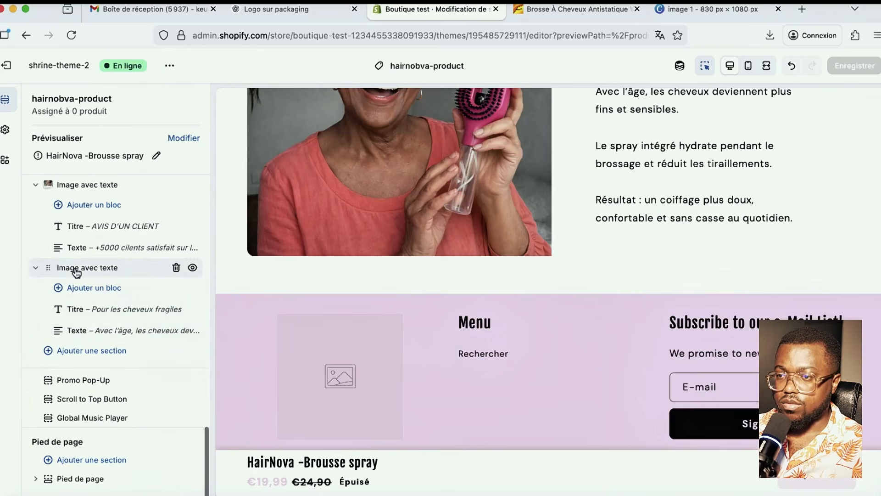
- Reorder the sidebar sections so 'Pour les cheveux fragiles' sits under AVIS D'UN CLIENT
left_click_drag(88, 185, 109, 234)
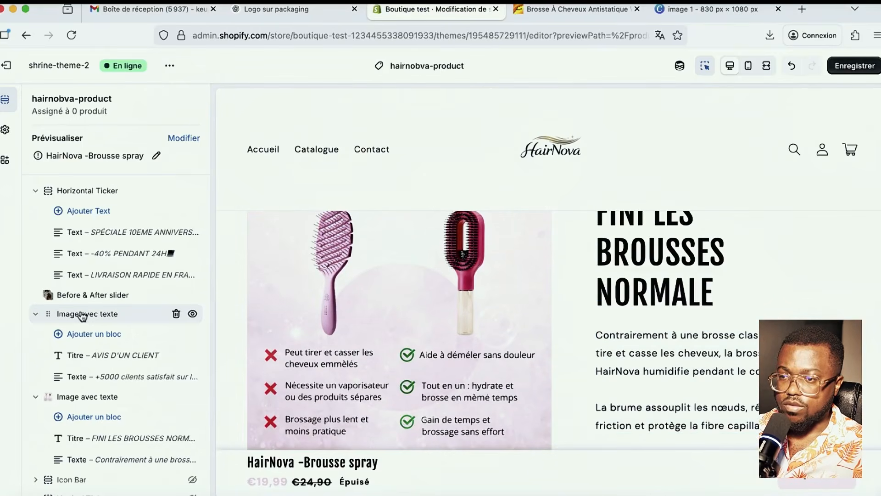
left_click_drag(82, 315, 71, 407)
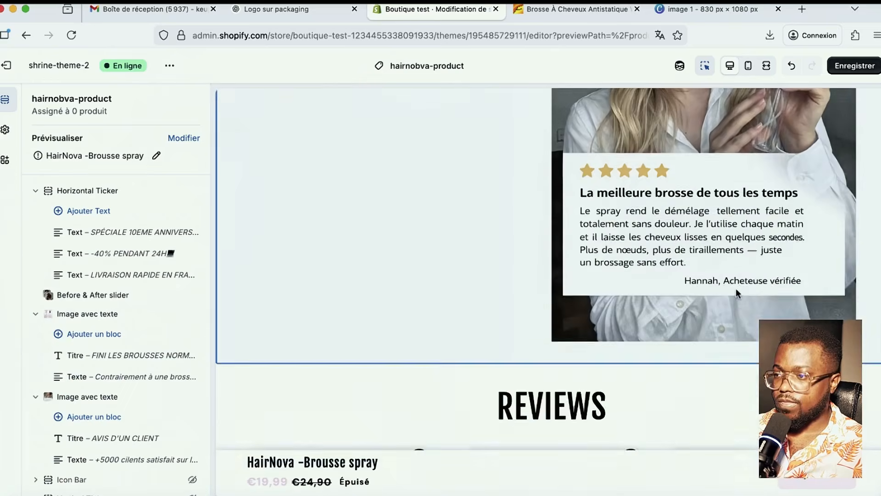
scroll(736, 293, "up", 7)
scroll(736, 293, "down", 18)
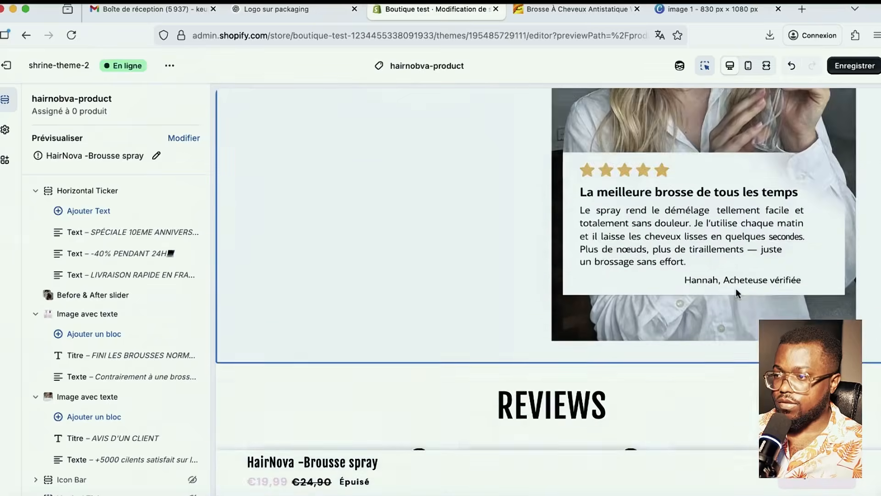
scroll(736, 293, "down", 3)
scroll(106, 374, "down", 6)
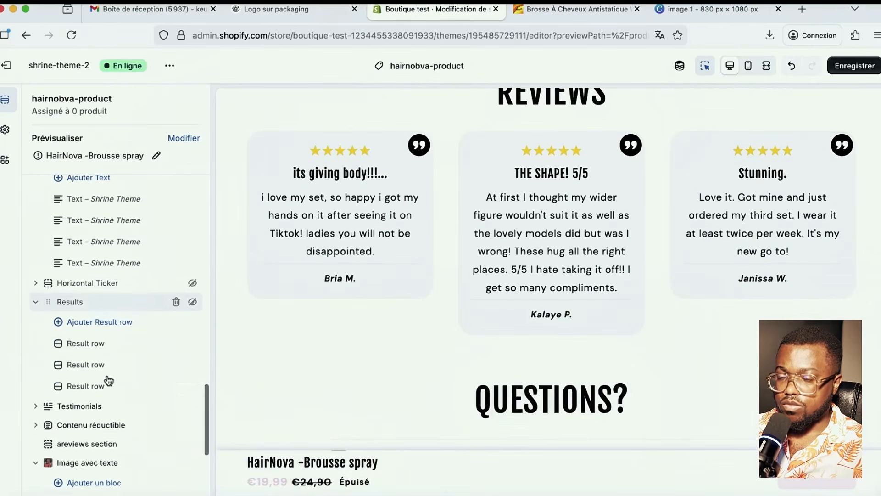
scroll(109, 379, "down", 3)
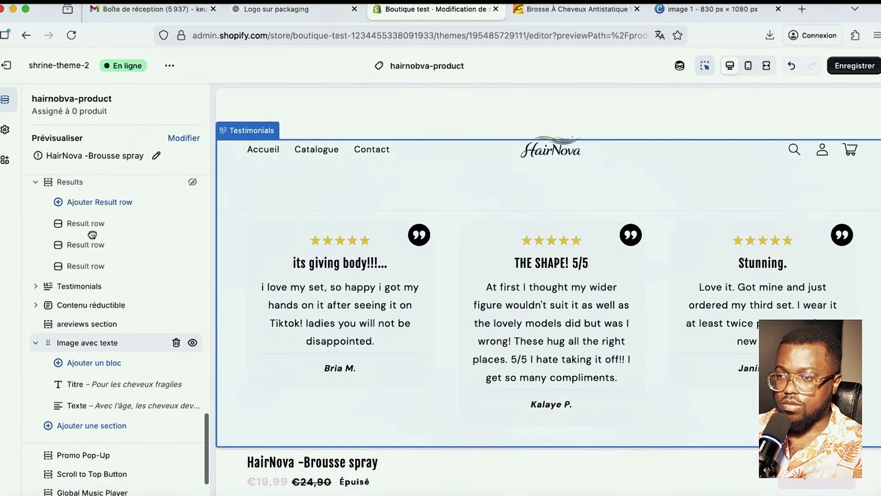
left_click_drag(92, 235, 92, 256)
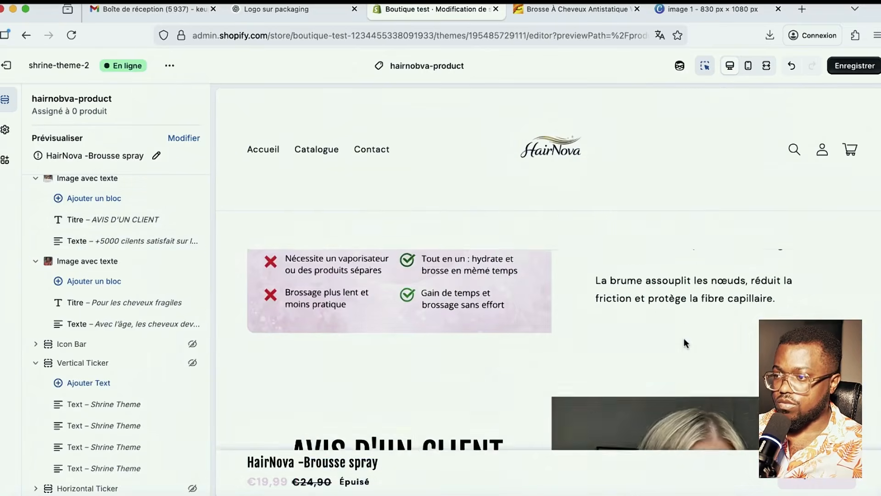
- Save the reordered product page and check the full-width preview
left_click(858, 65)
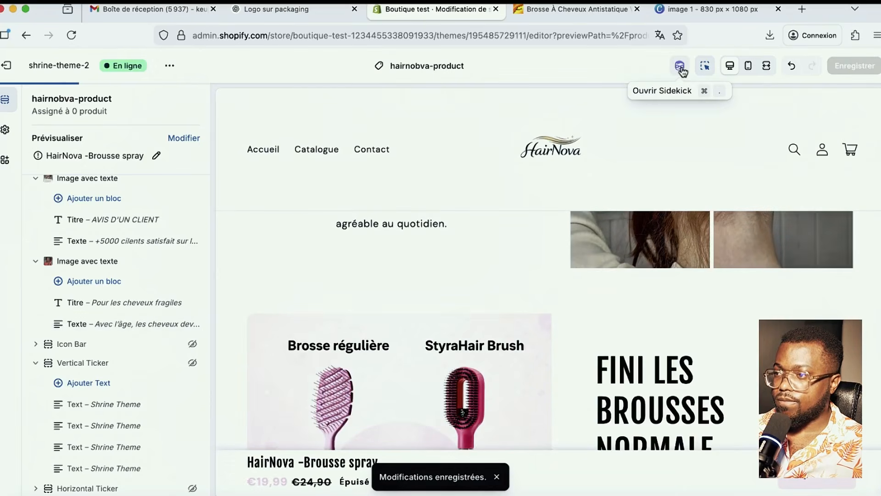
left_click(682, 70)
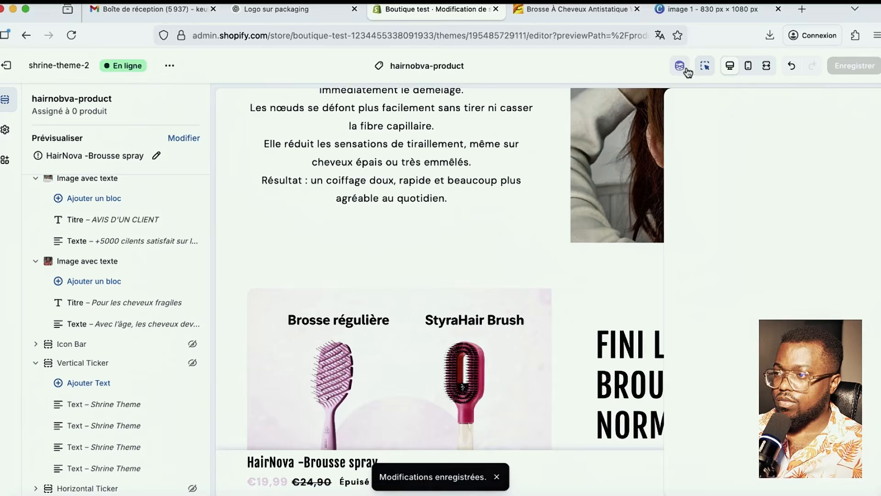
left_click(727, 71)
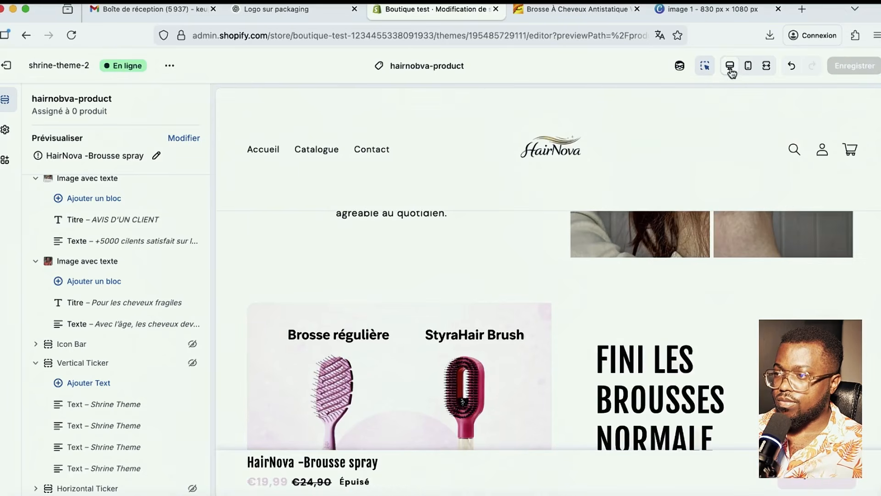
scroll(546, 266, "down", 10)
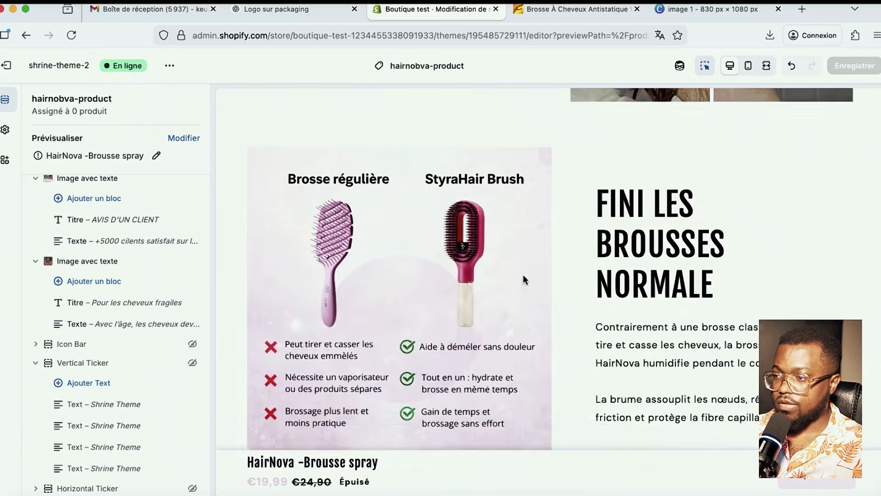
scroll(526, 279, "down", 5)
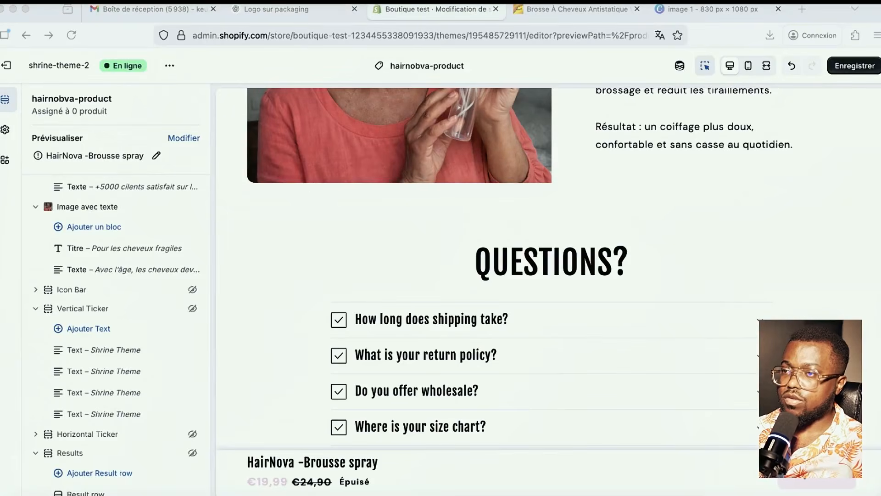
left_click(261, 10)
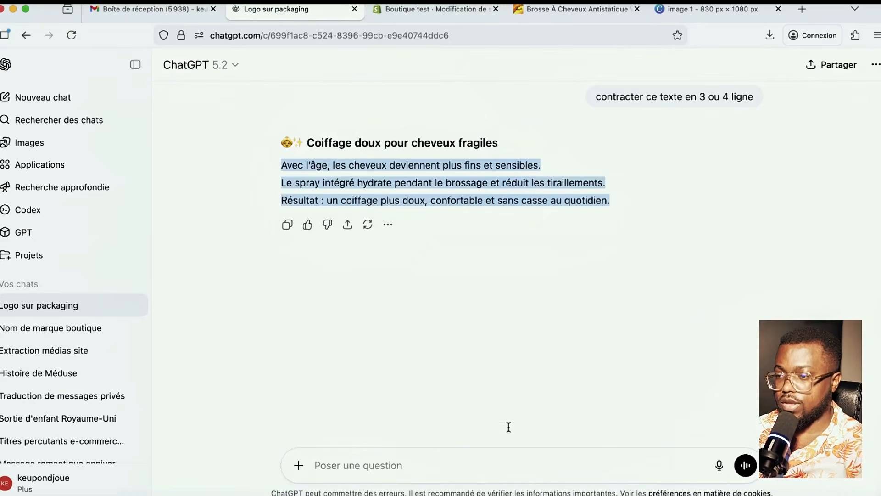
- Request a six-question spray-brush FAQ and select question 1, 'Comment fonctionne la brosse spray ?'
left_click(418, 464)
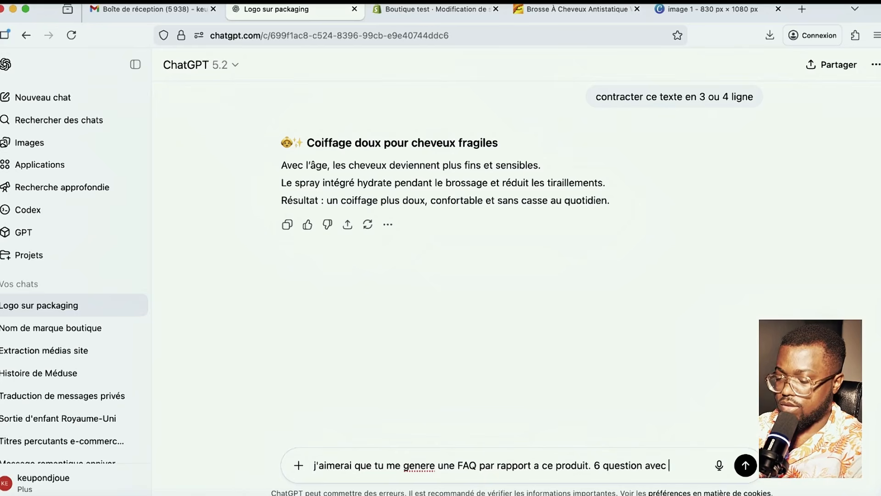
type("eponse")
key("Return")
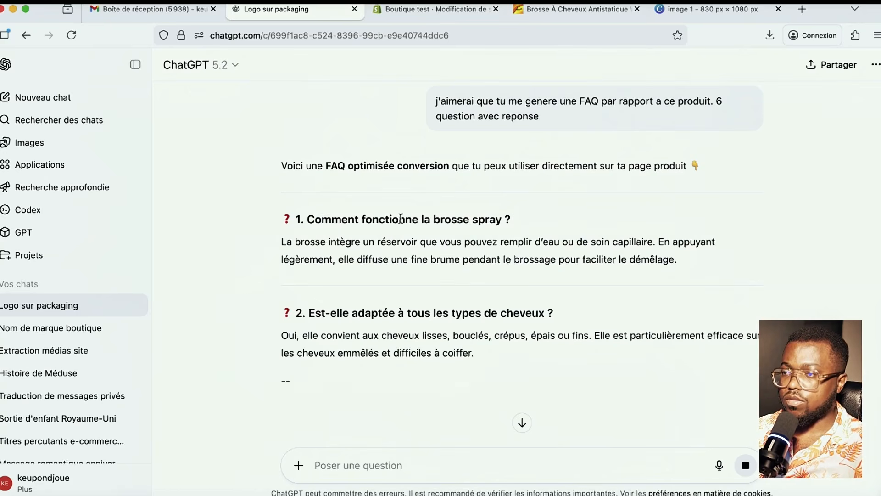
left_click_drag(511, 219, 326, 215)
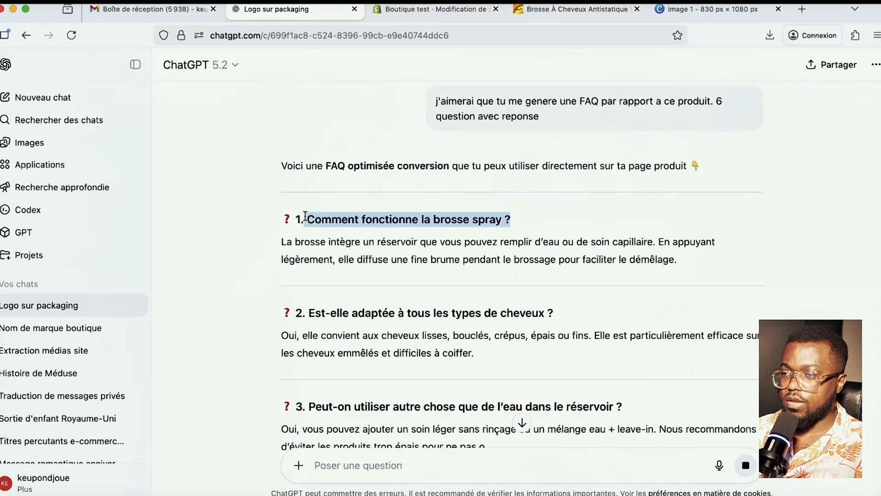
left_click(422, 12)
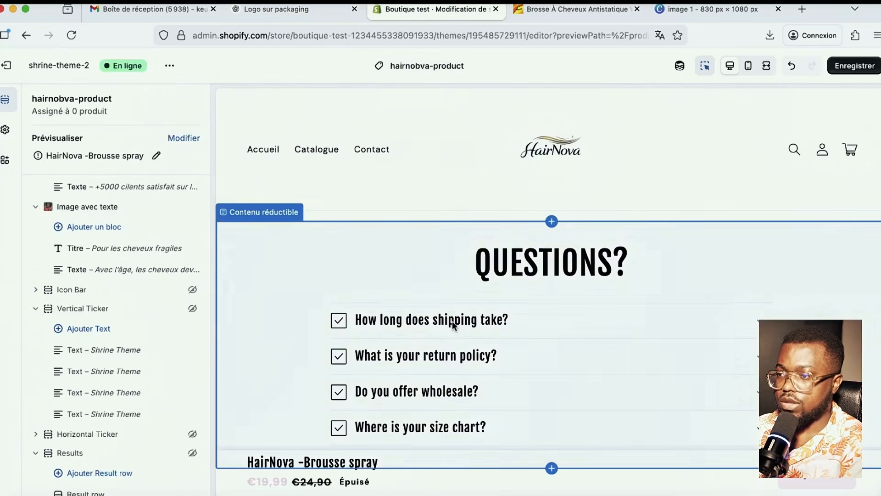
- Set FAQ row 1 to 'Comment fonctionne la brosse spray ?' with ChatGPT's answer as content
left_click(492, 333)
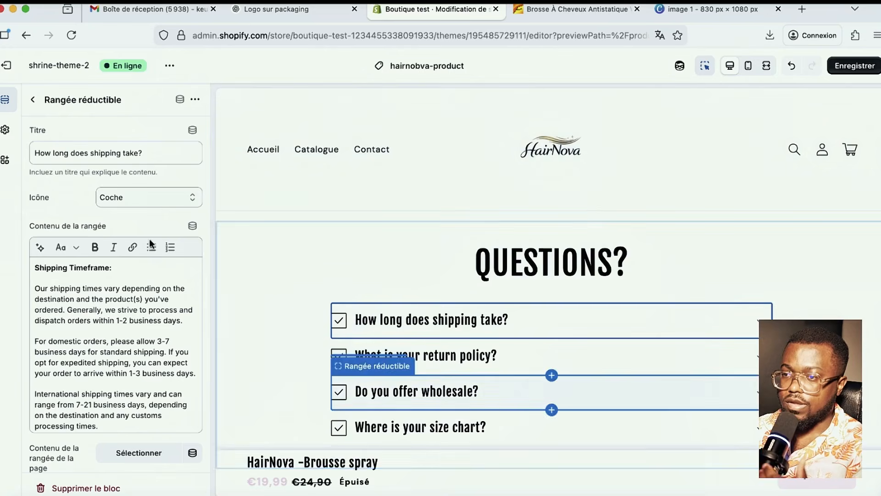
left_click_drag(146, 153, 51, 151)
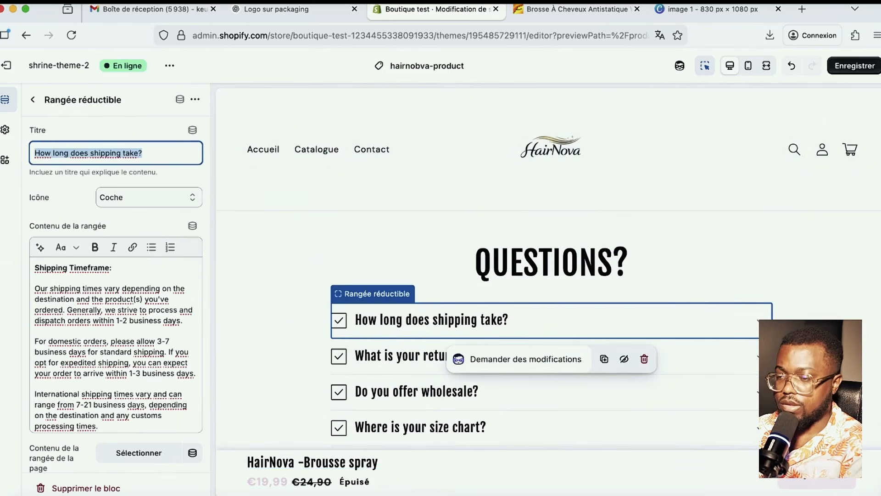
type("Comment fonctionne la brosse spray ?")
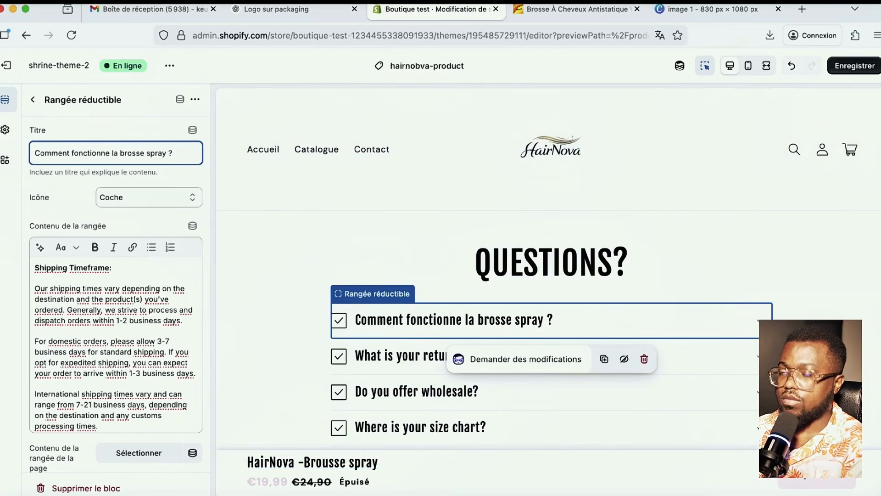
left_click(281, 13)
left_click_drag(679, 260, 343, 240)
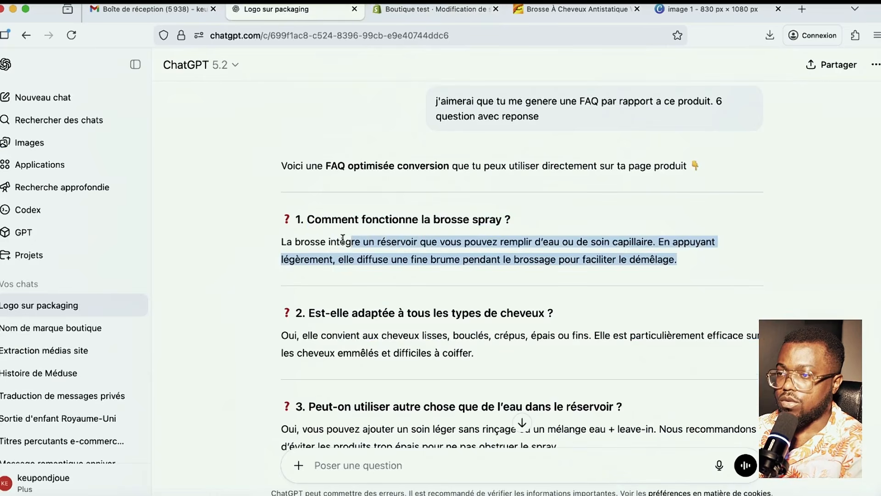
left_click_drag(282, 242, 281, 243)
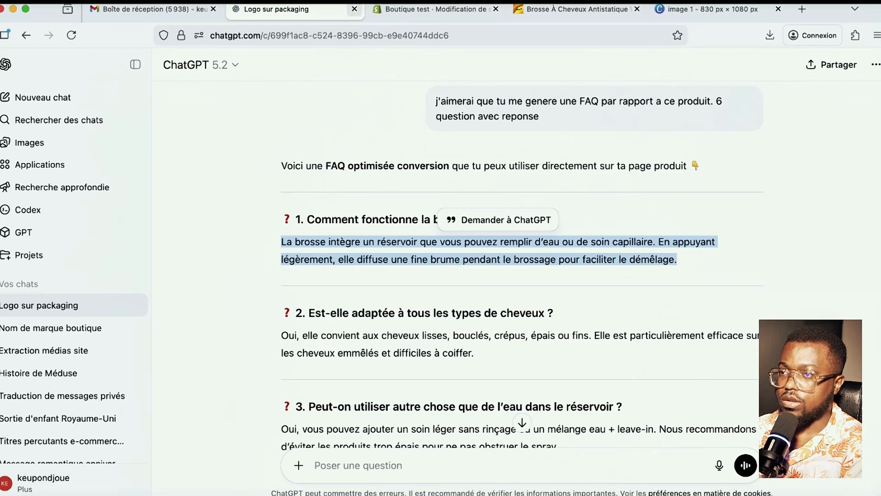
left_click(432, 9)
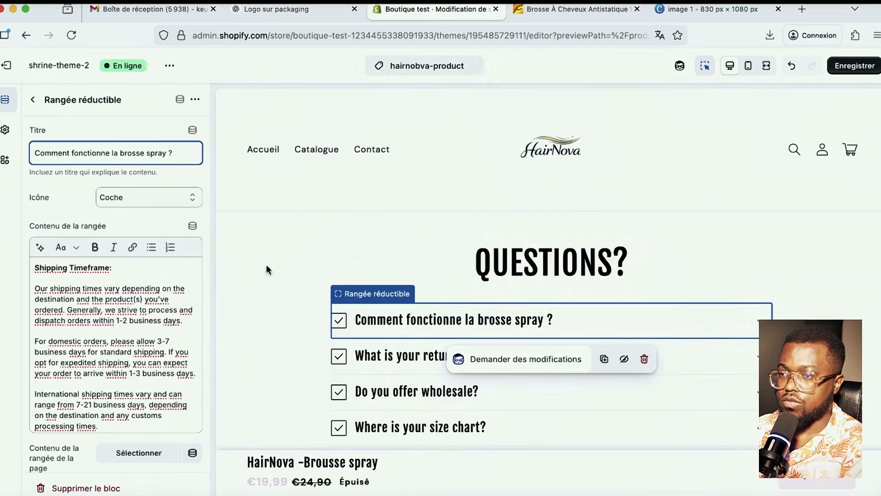
left_click(175, 304)
key("ctrl+a")
type("La brosse intègre un réservoir que vous pouvez remplir d’eau ou de soin capillaire. En appuyant légèrement, elle diffuse une fine brume pendant le brossage pour faciliter le démêlage.")
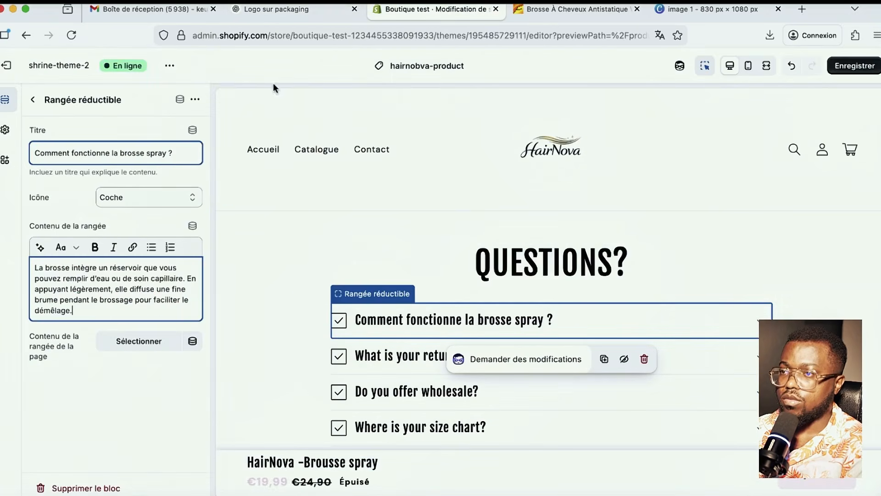
- Copy FAQ question 2 and its answer from ChatGPT
left_click(294, 10)
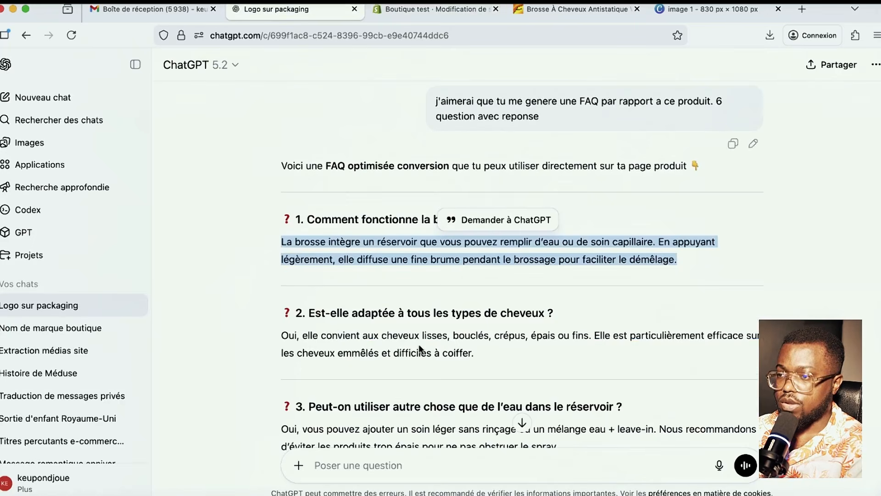
left_click_drag(474, 346, 308, 316)
key("super+c")
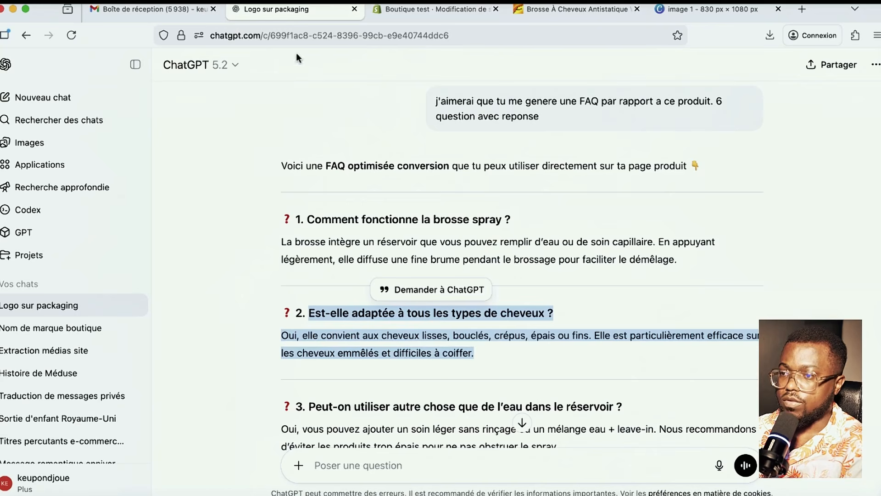
left_click(417, 9)
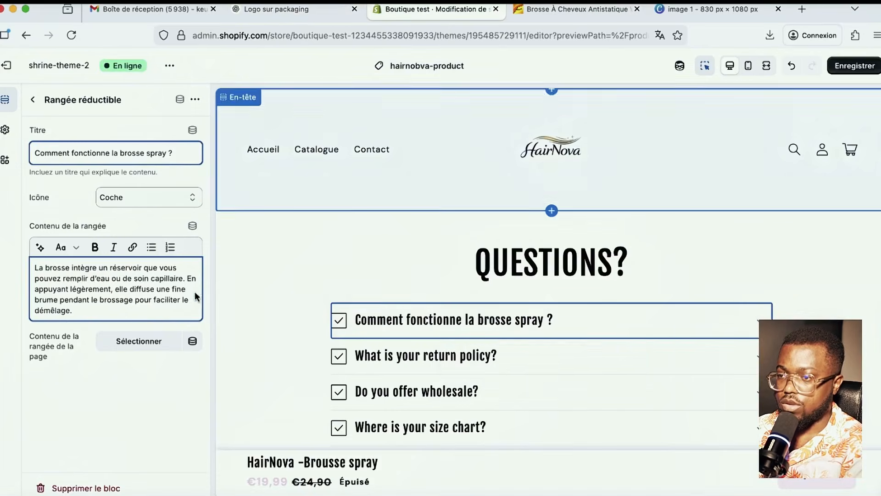
- Replace the return-policy row's title with 'Est-elle adaptée à tous les types de cheveux ?'
left_click(485, 360)
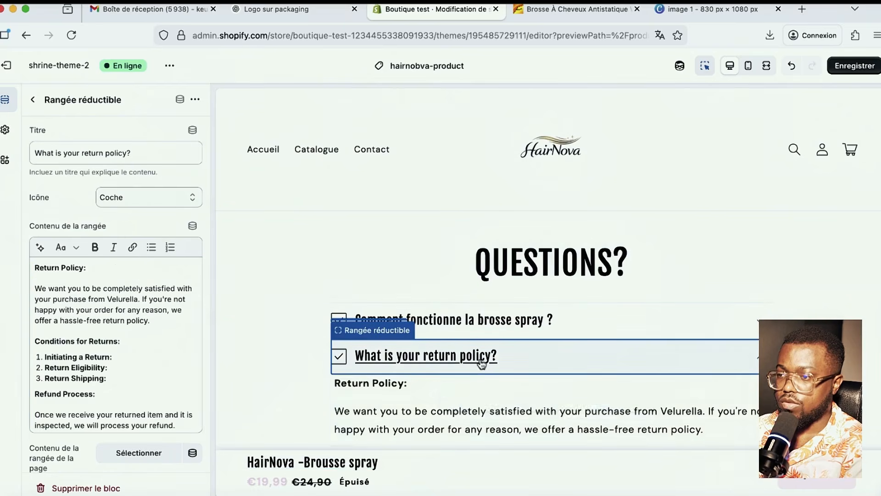
left_click(148, 155)
key("super+a")
type("Est-elle adaptée à tous les types de cheveux ?Oui, elle convient aux cheveux lisses, bouclés, crépus, épais ou fins. Elle est particulièrement efficace sur les cheveux emmêlés et difficiles à coiffer.")
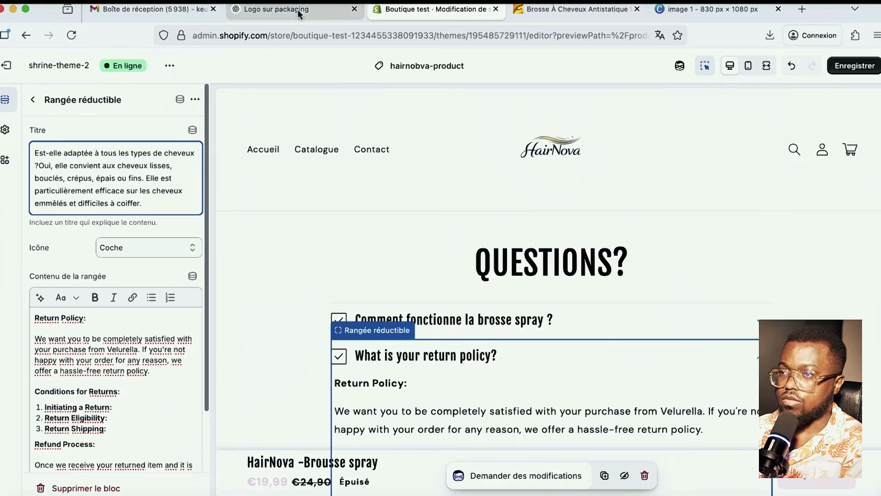
left_click(298, 14)
left_click(480, 343)
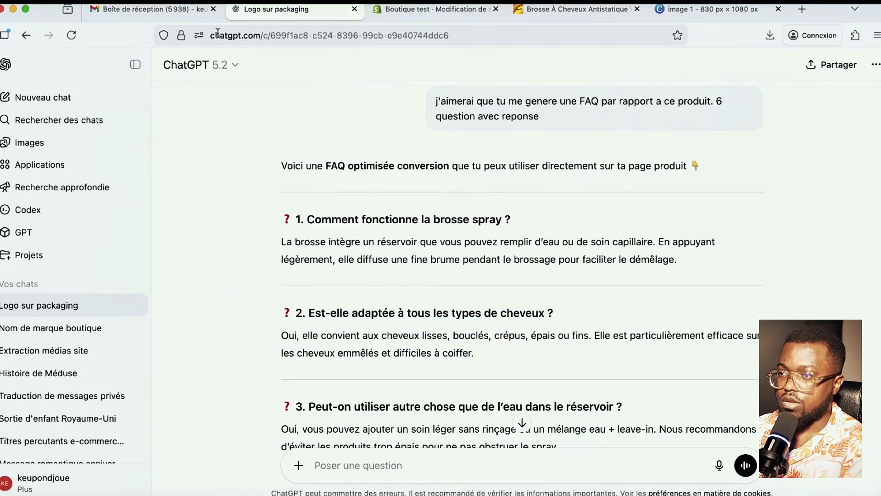
left_click(412, 11)
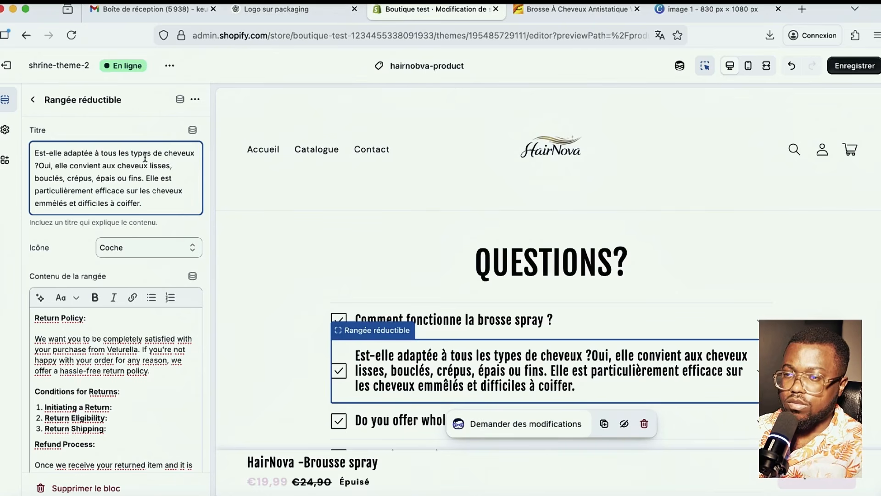
left_click_drag(73, 155, 34, 100)
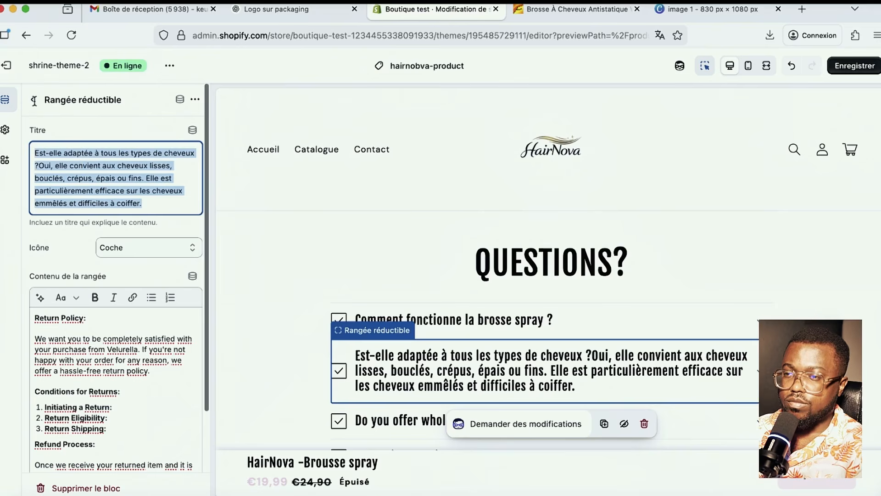
left_click(172, 194)
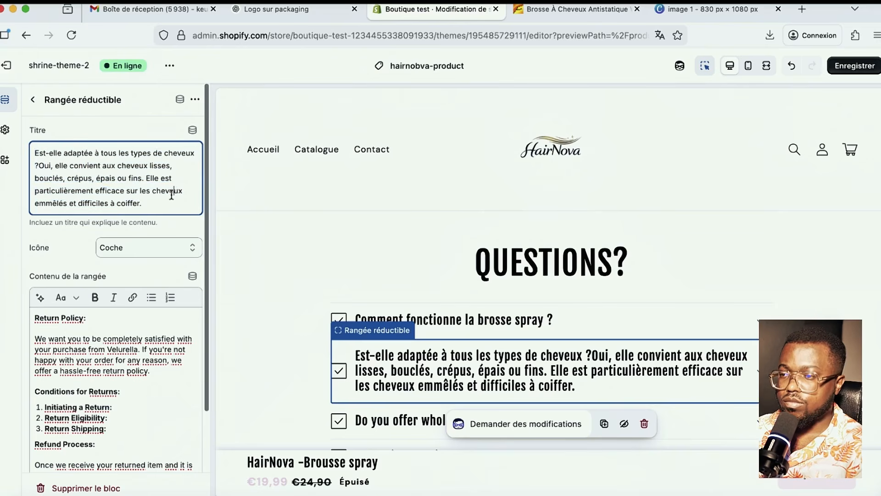
left_click_drag(155, 207, 49, 163)
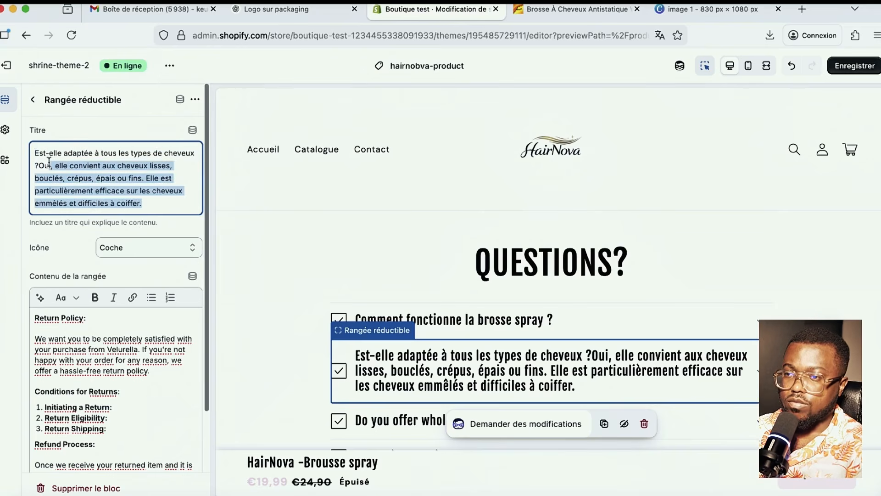
key("BackSpace")
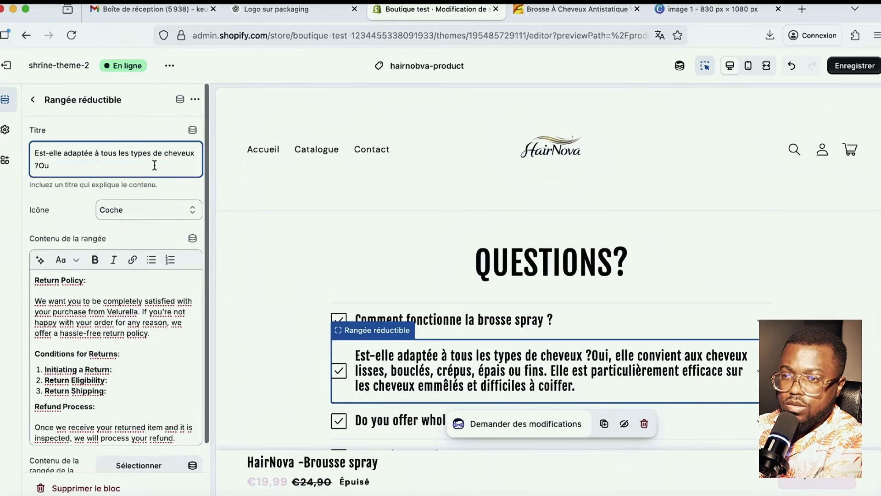
key("BackSpace")
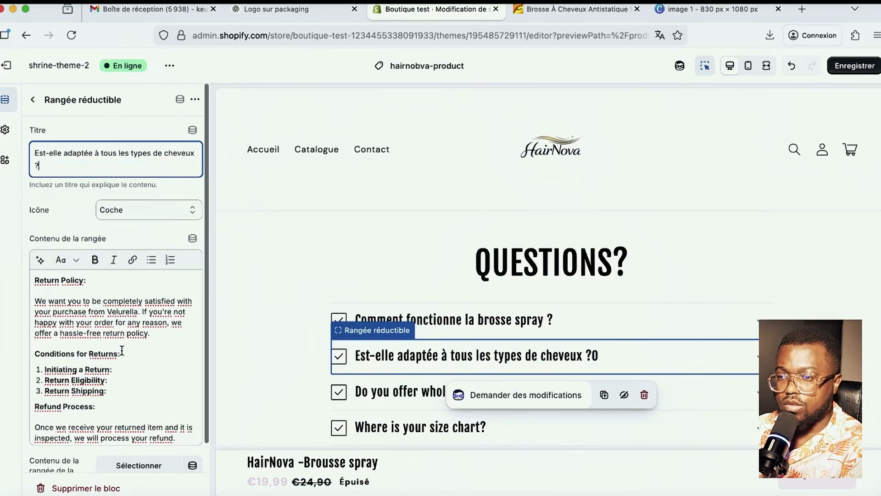
- Put the question's answer in the row's content, drop the duplicated heading, and save
left_click(122, 351)
key("super+a")
key("super+v")
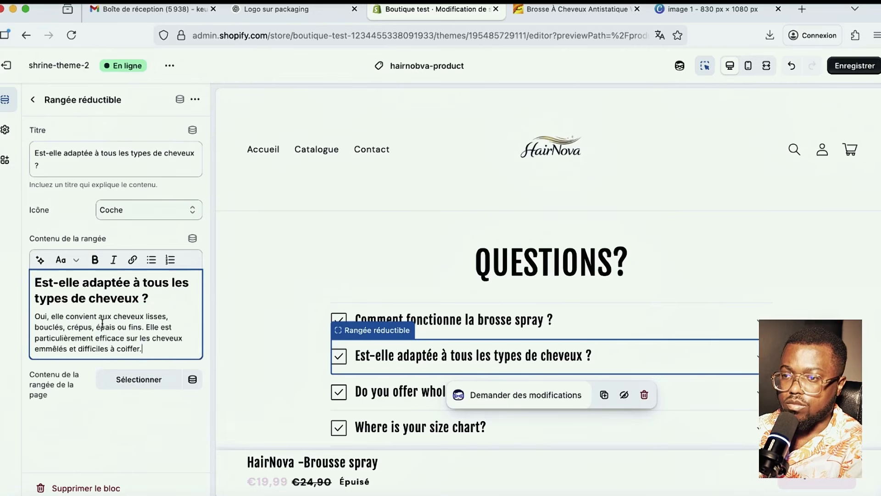
left_click_drag(154, 298, 35, 282)
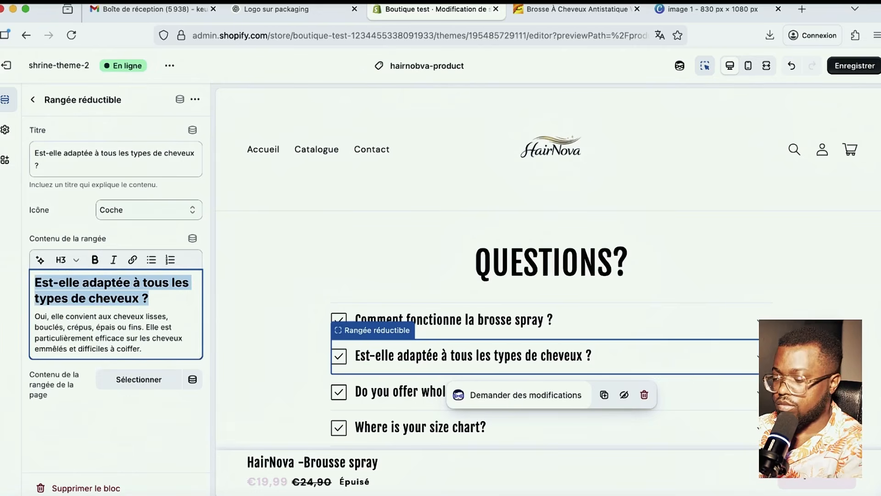
key("BackSpace")
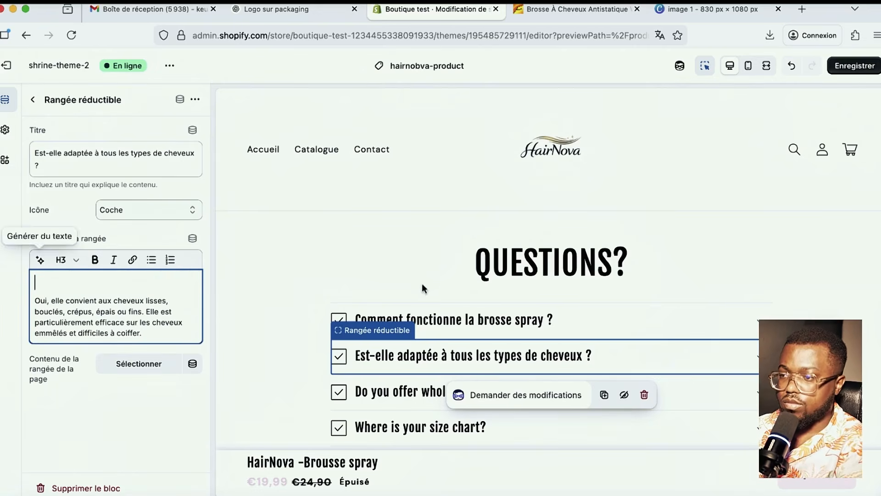
left_click(857, 67)
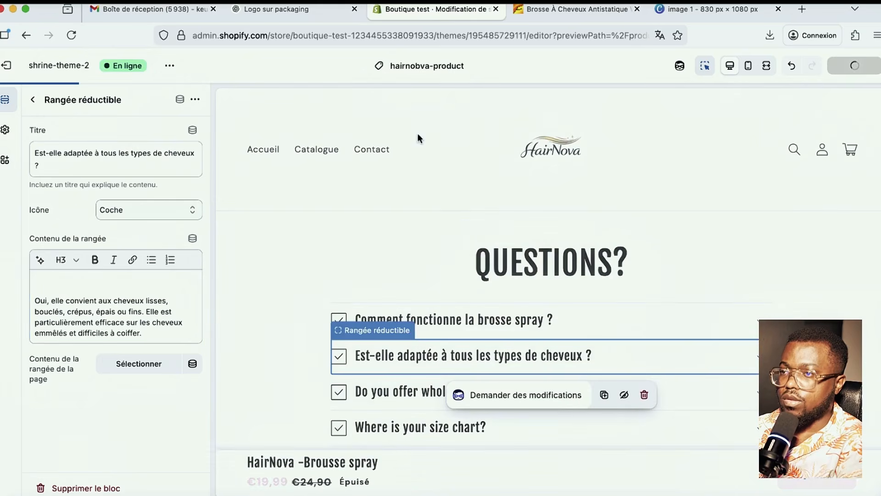
- Retitle the wholesale row 'Peut-on utiliser autre chose que de l'eau dans le réservoir ?'
left_click(270, 10)
scroll(474, 288, "down", 3)
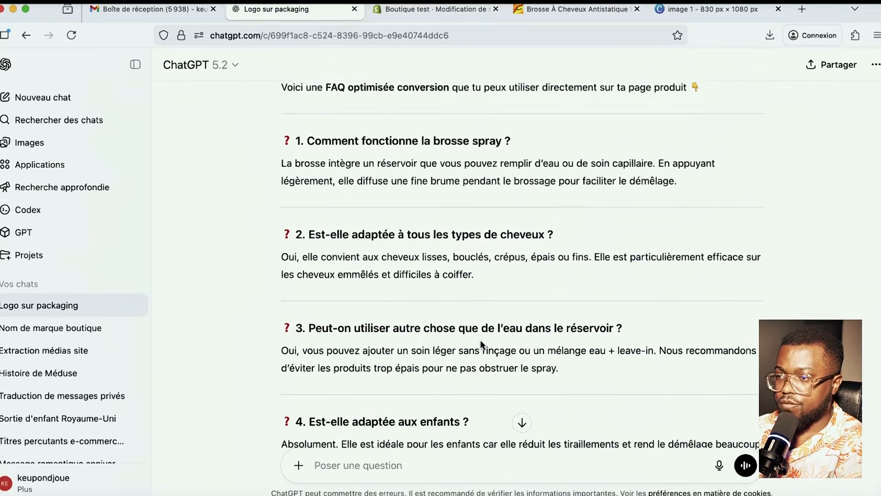
scroll(560, 349, "down", 1)
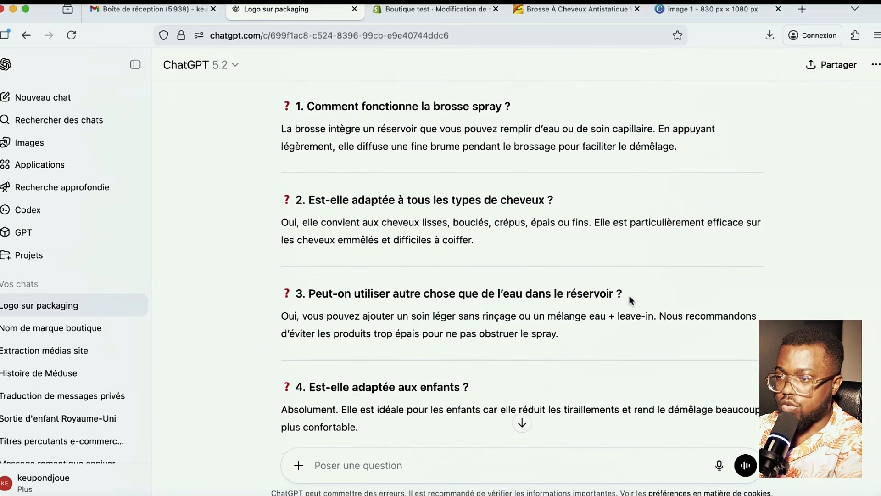
left_click_drag(629, 294, 311, 293)
key("super+c")
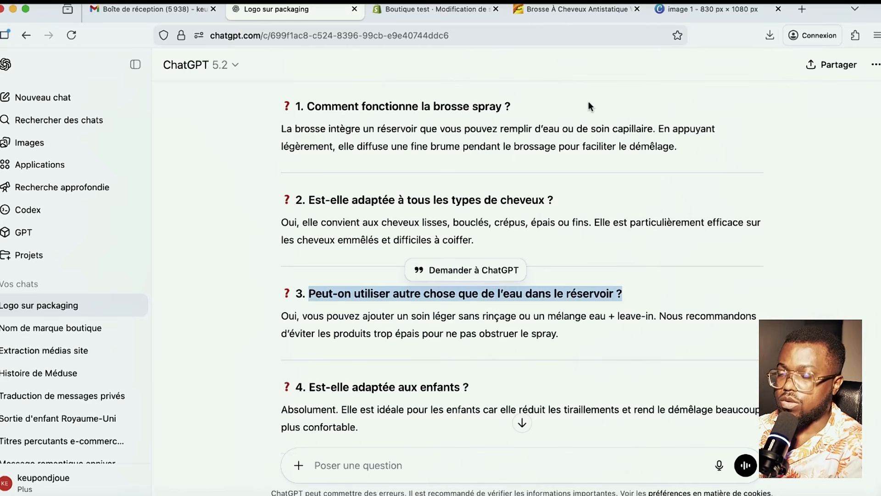
left_click(426, 9)
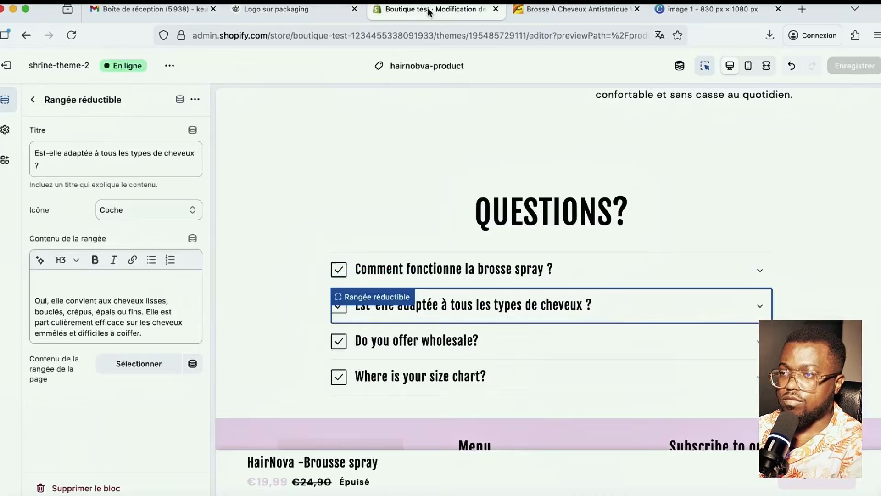
left_click(413, 342)
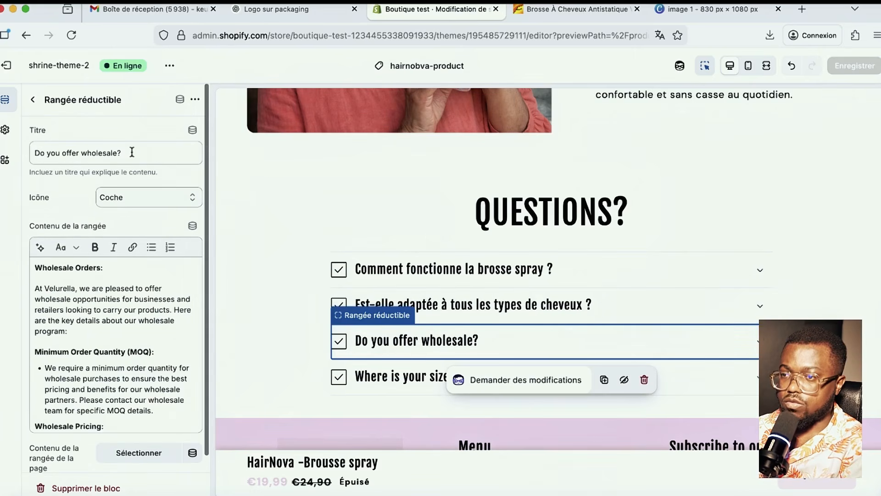
left_click_drag(123, 153, 6, 149)
key("super+v")
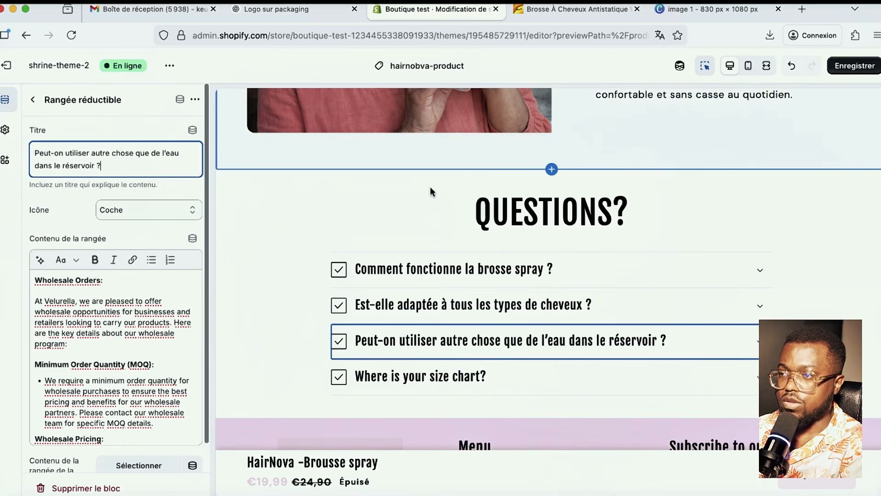
- Replace the wholesale row's content with ChatGPT's leave-in answer to question 3
left_click(275, 10)
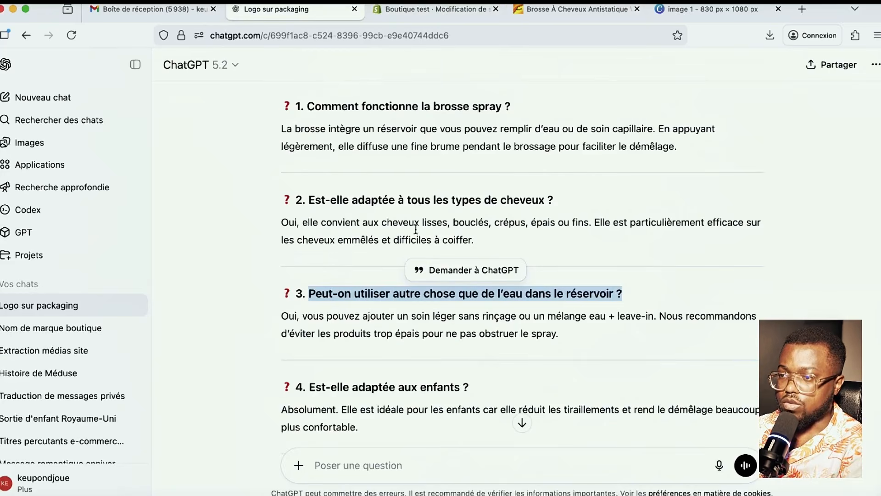
mouse_move(564, 349)
left_mouse_down()
mouse_move(446, 323)
mouse_move(258, 315)
left_mouse_up()
key("super+c")
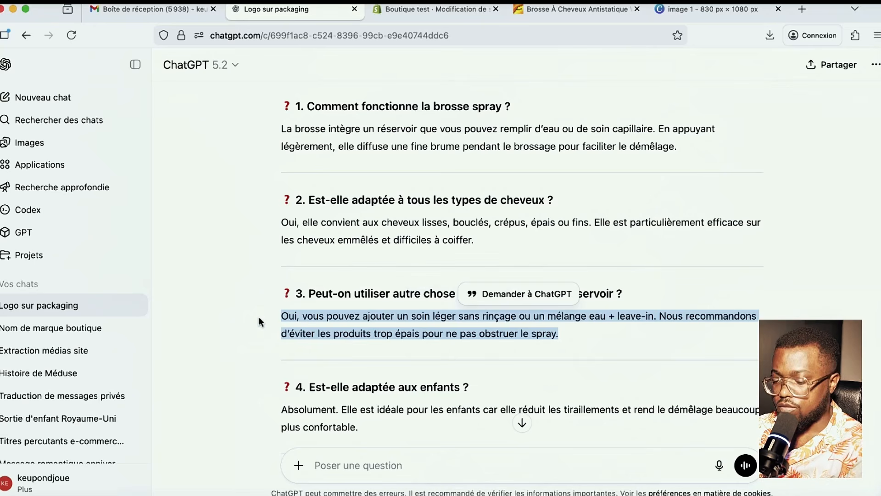
left_click(431, 9)
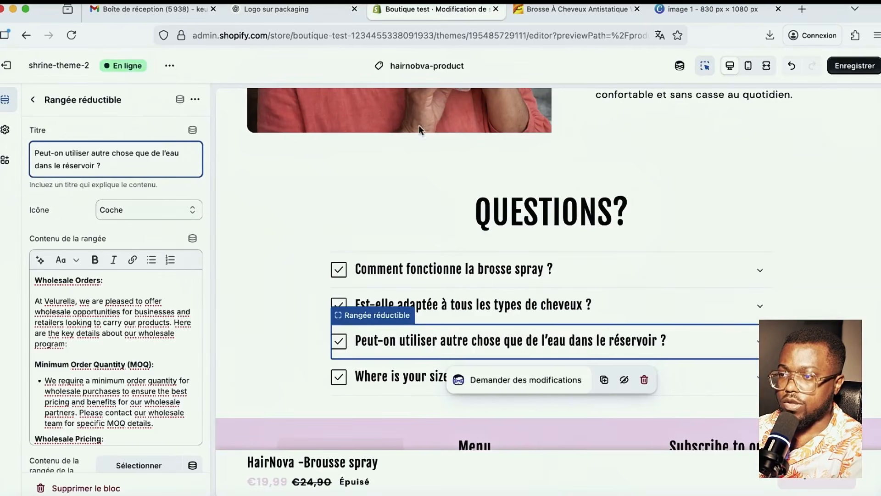
left_click(129, 331)
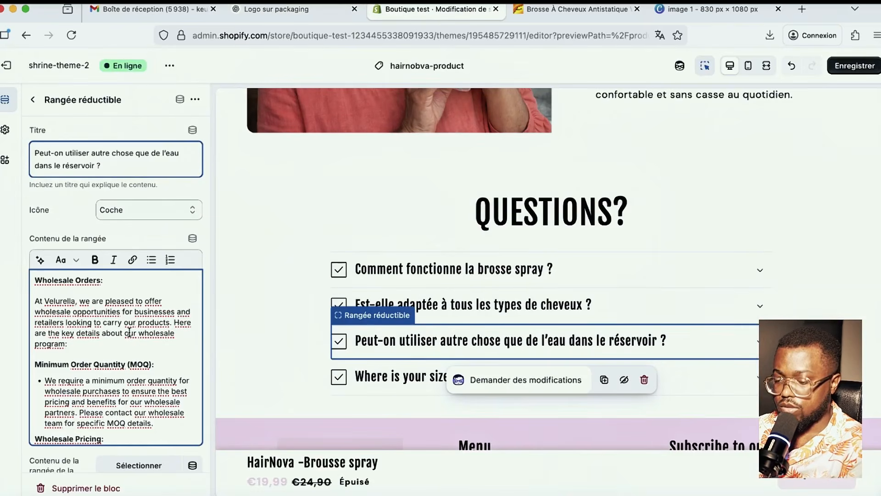
key("super+a")
key("super+v")
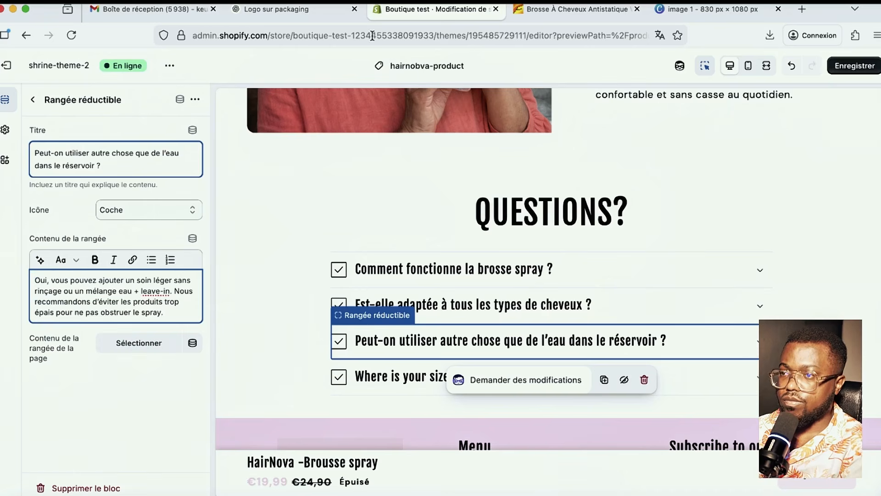
- Copy FAQ question 4's heading from ChatGPT and select the size-chart row
left_click(275, 10)
scroll(493, 379, "down", 3)
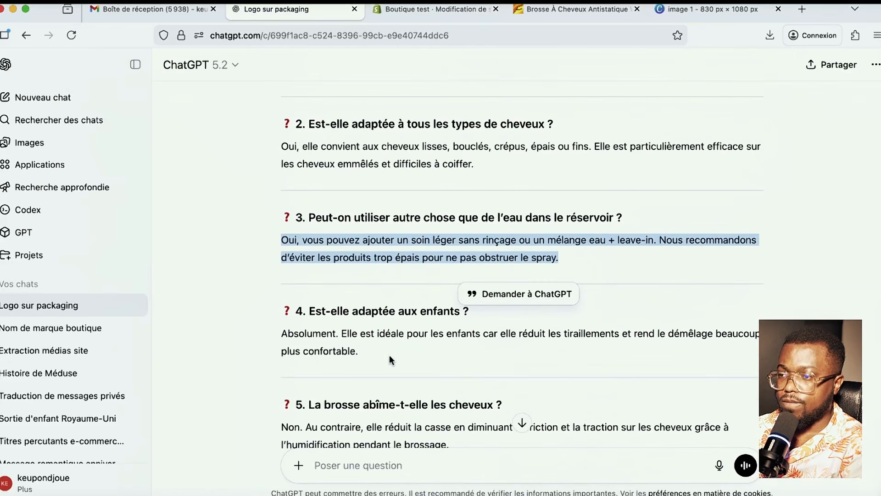
left_click_drag(471, 311, 308, 311)
key("super+c")
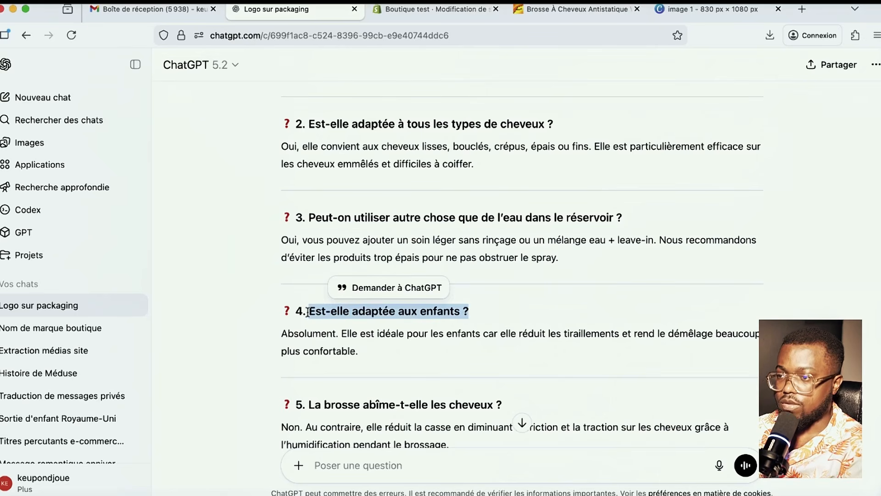
left_click(429, 9)
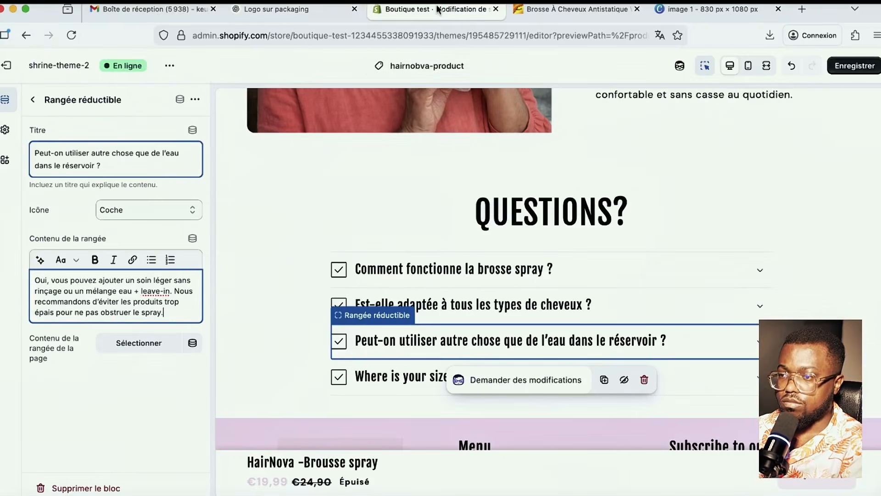
left_click(420, 381)
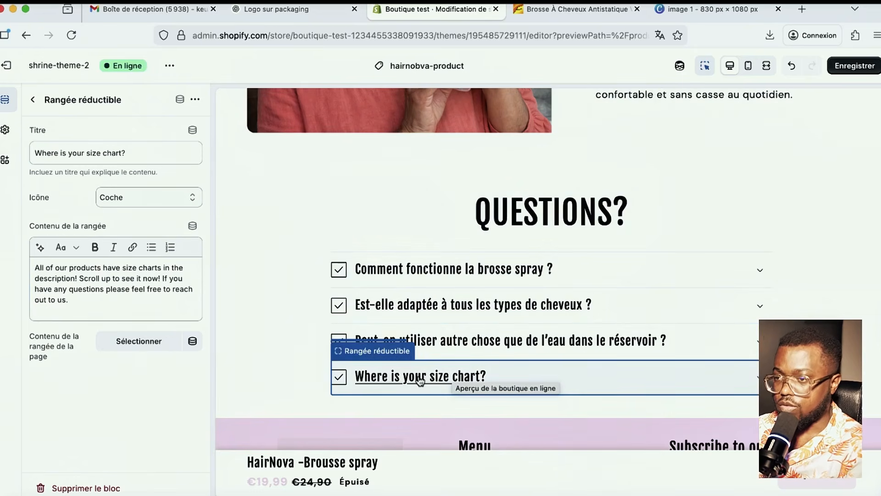
- Retitle the size-chart row 'Est-elle adaptée aux enfants ?', paste ChatGPT's answer as content, and save
left_click(139, 151)
key("super+a")
key("super+v")
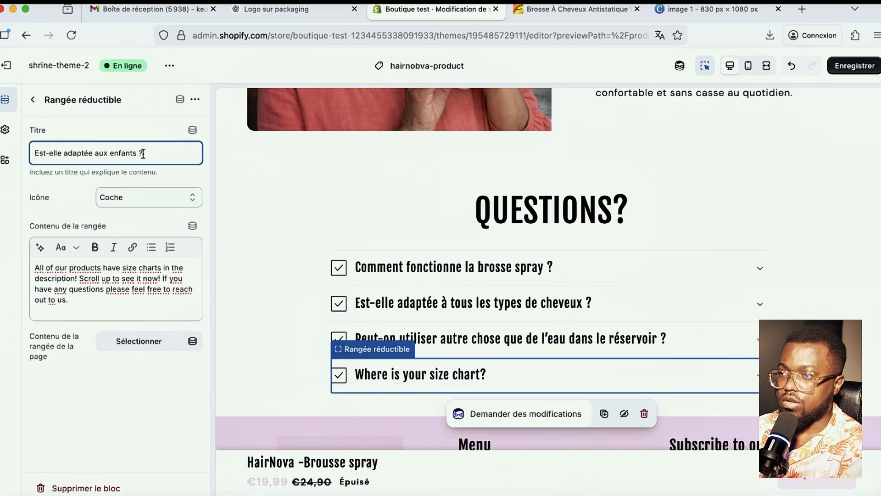
key("ctrl+shift+Tab")
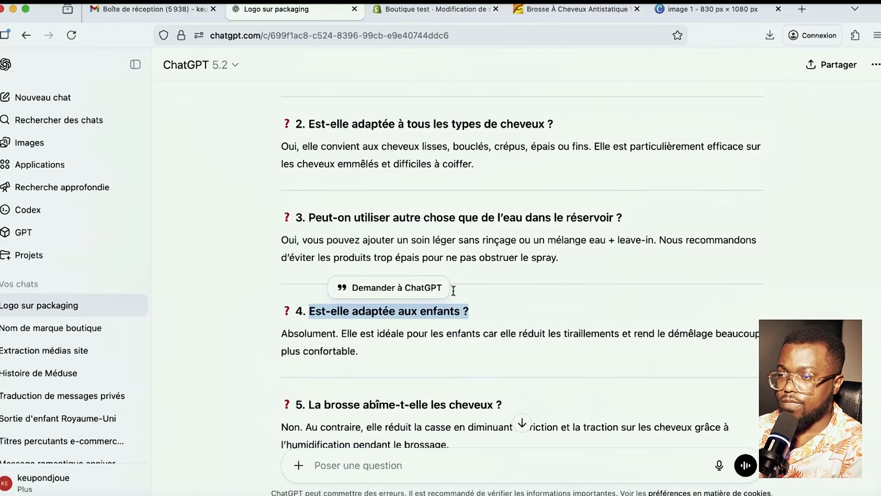
left_click_drag(363, 351, 255, 331)
key("super+c")
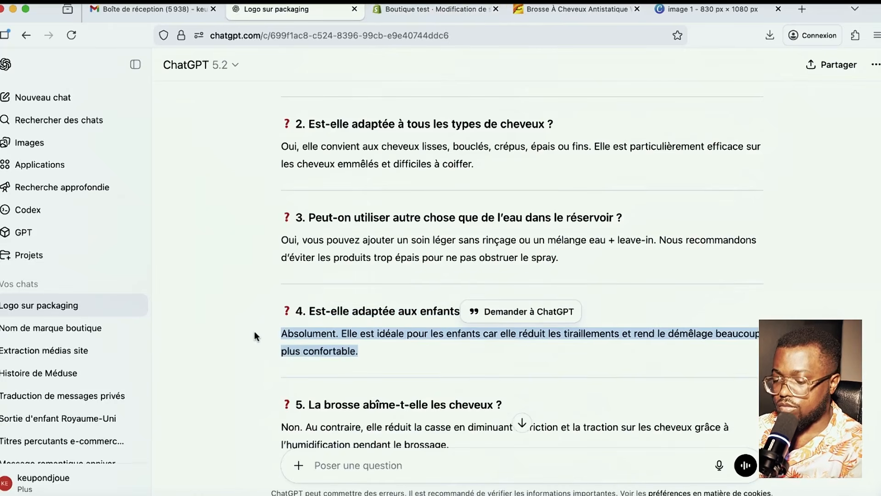
left_click(431, 9)
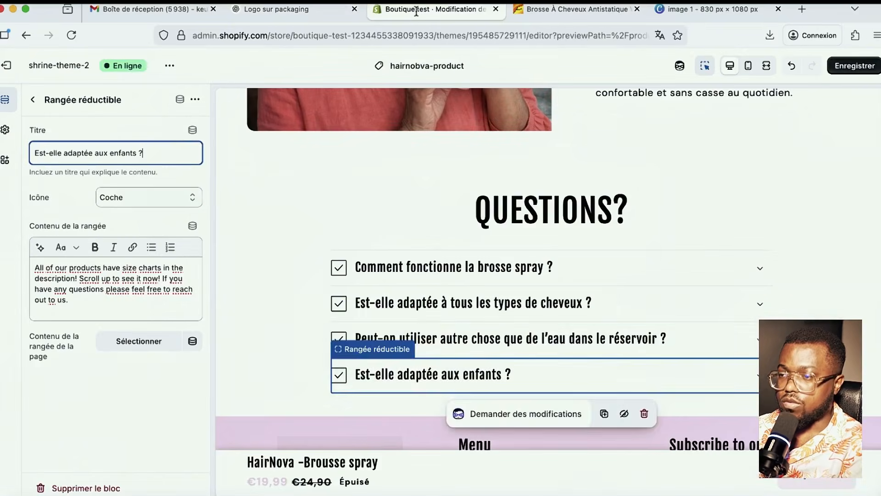
left_click(104, 300)
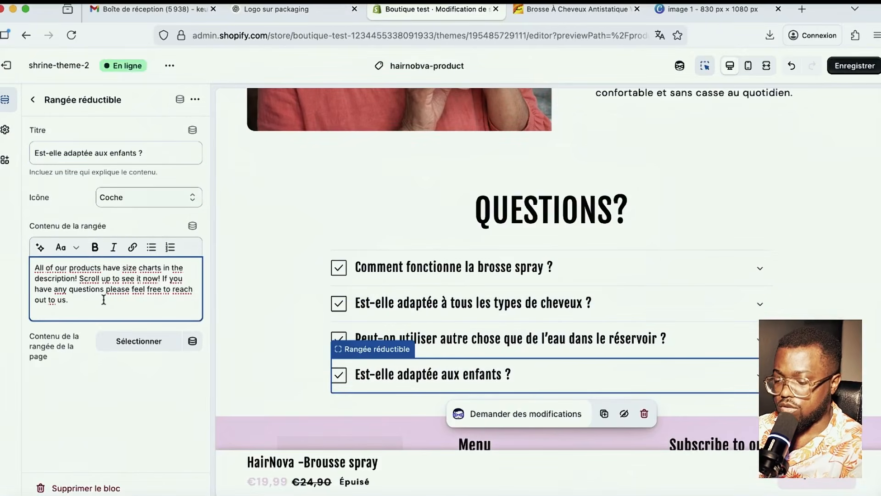
key("super+a")
key("super+v")
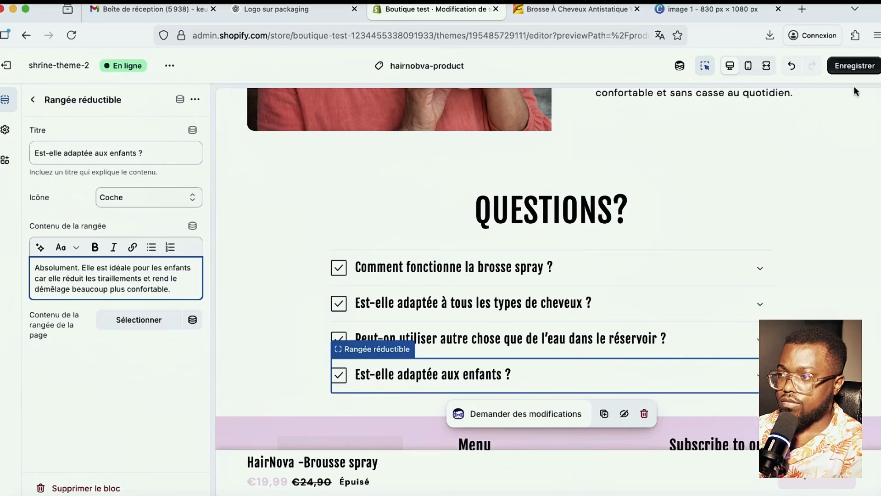
left_click(847, 68)
- Scroll through the ChatGPT conversation, then through the theme editor preview
left_click(301, 8)
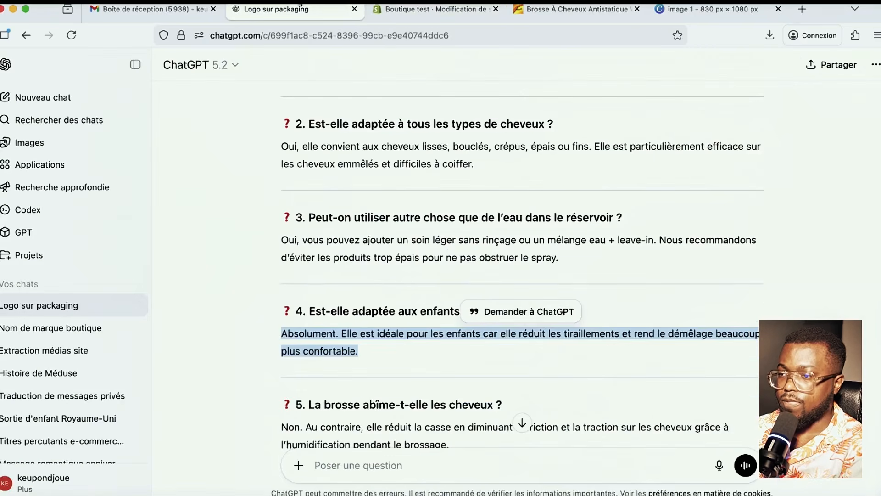
scroll(432, 286, "down", 8)
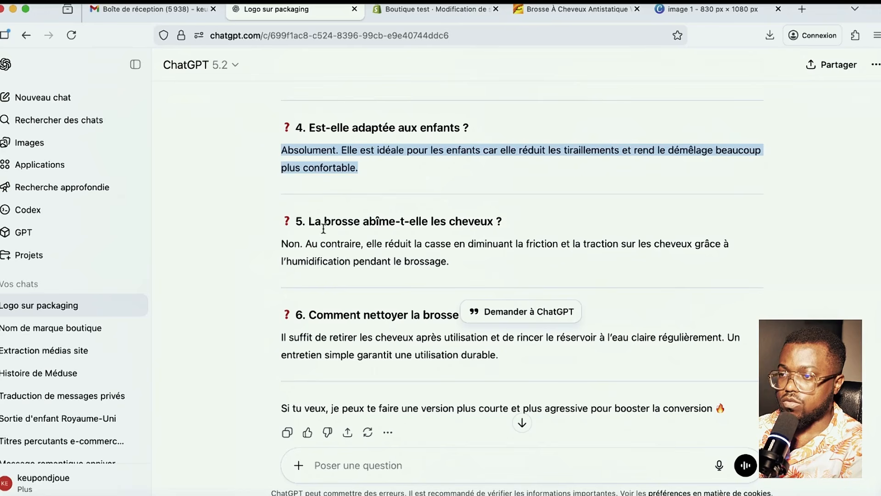
scroll(433, 228, "down", 1)
scroll(569, 266, "up", 3)
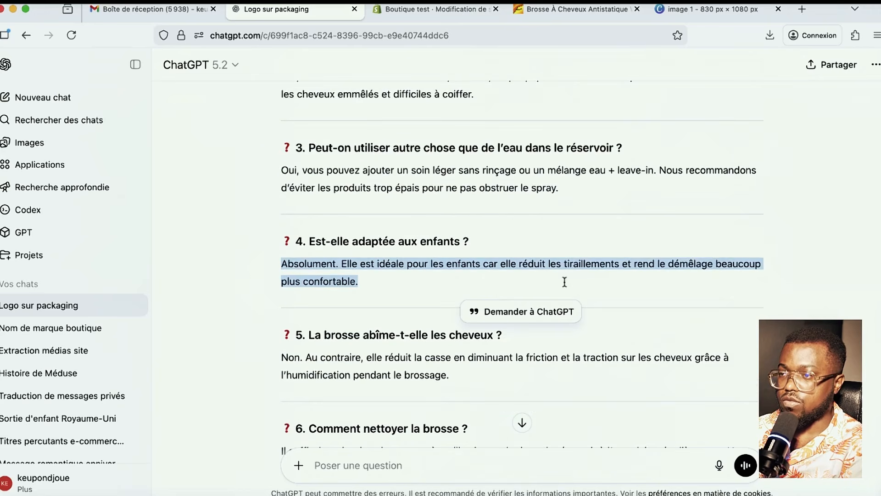
left_click(420, 10)
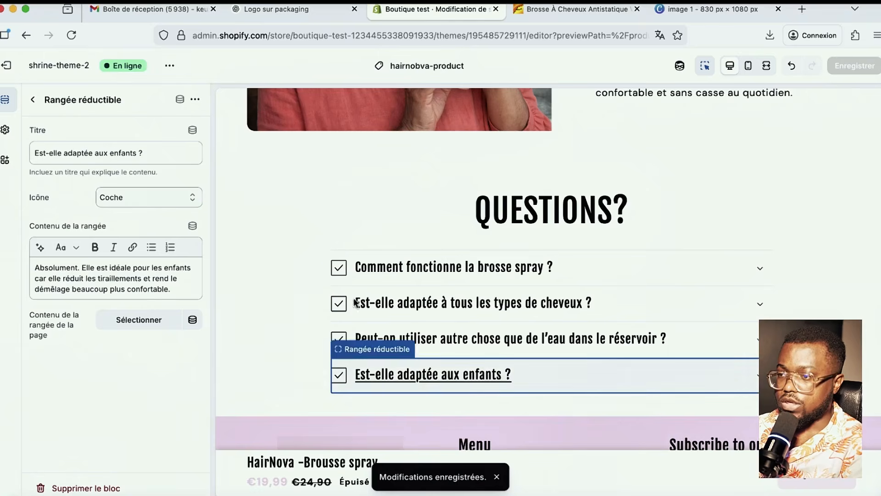
scroll(531, 353, "down", 2)
scroll(529, 347, "up", 2)
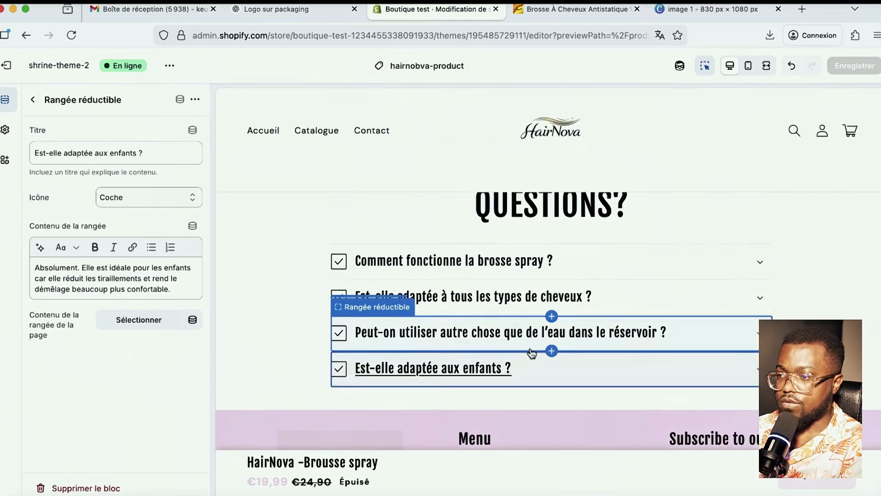
scroll(530, 347, "down", 5)
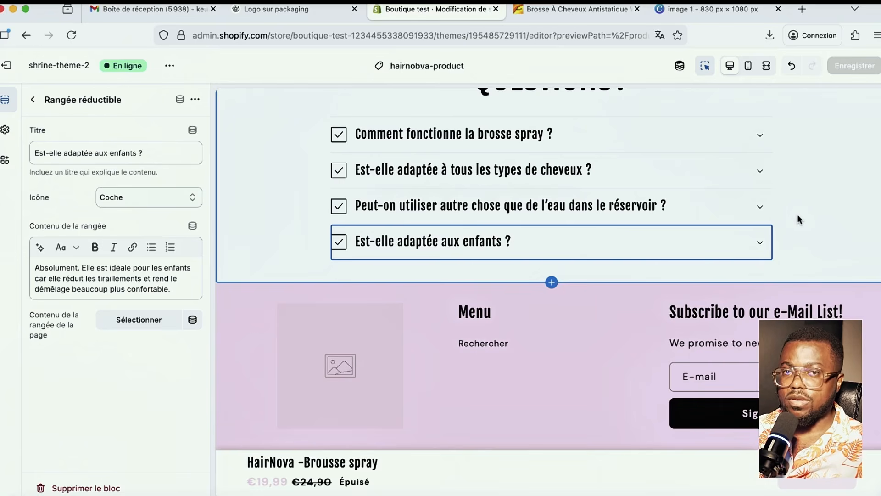
- Open amazon.fr in a new tab and search for 'brosse cheveux spray 2 en 1'
left_click(803, 10)
type("amazon.fr")
key("Return")
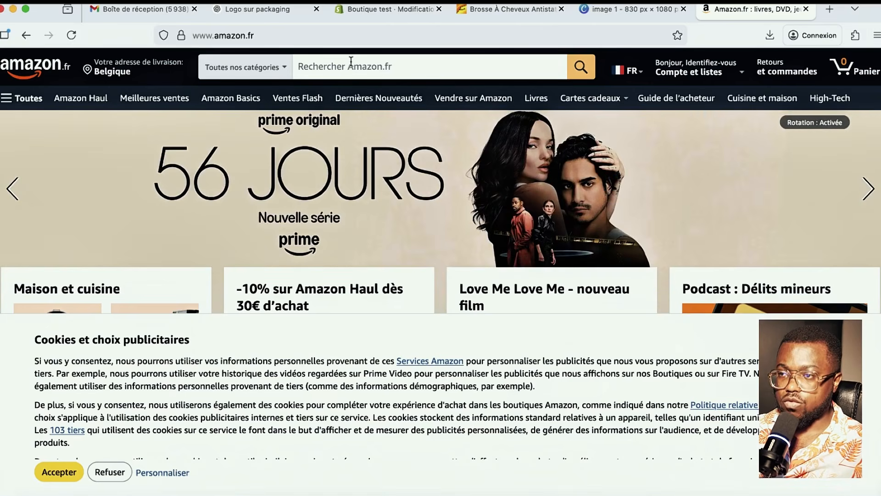
left_click(351, 61)
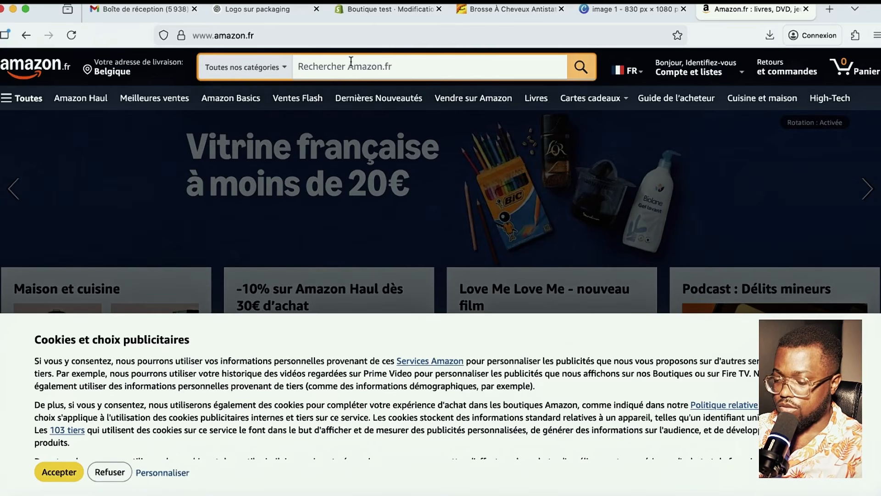
type("brous")
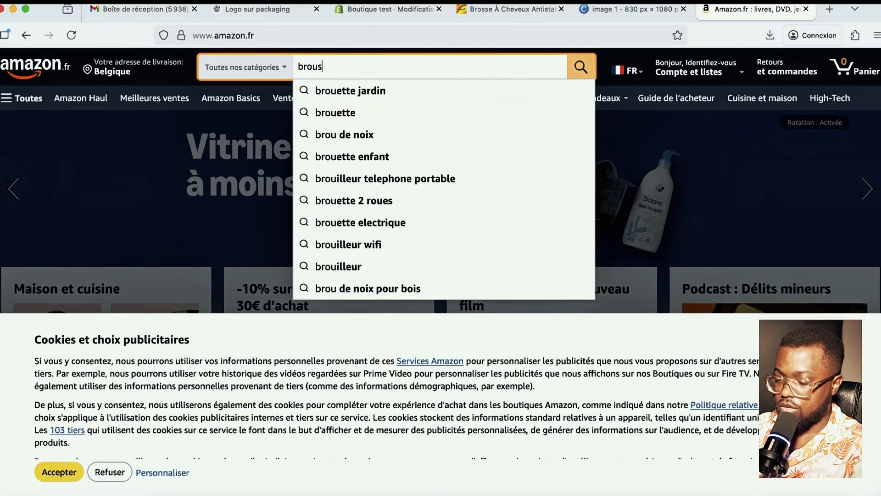
type("e")
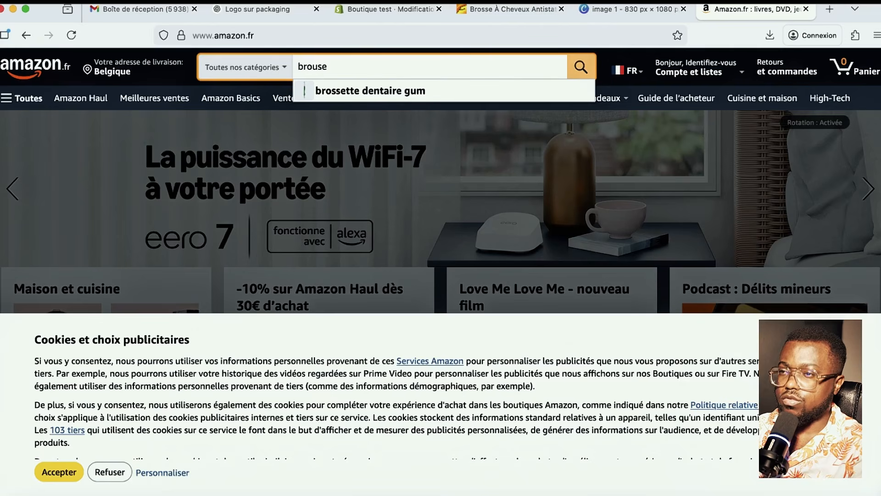
key("BackSpace")
key("BackSpace")
type("ss")
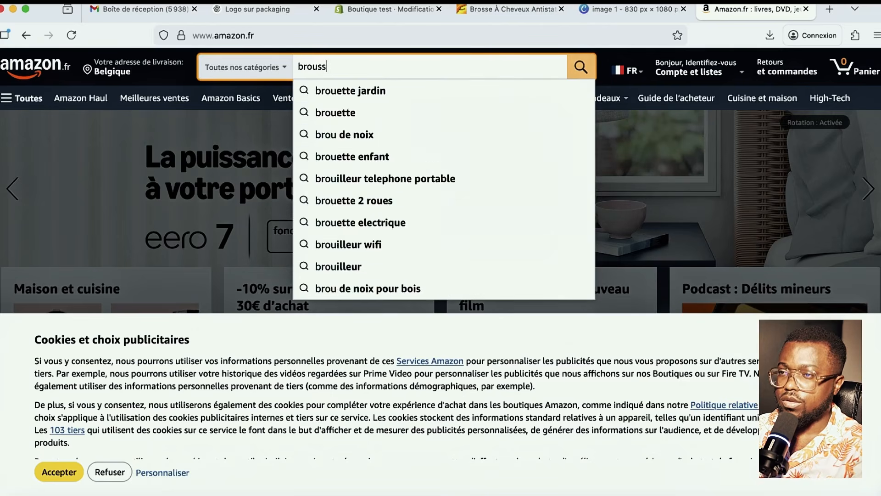
type("e cheveux ")
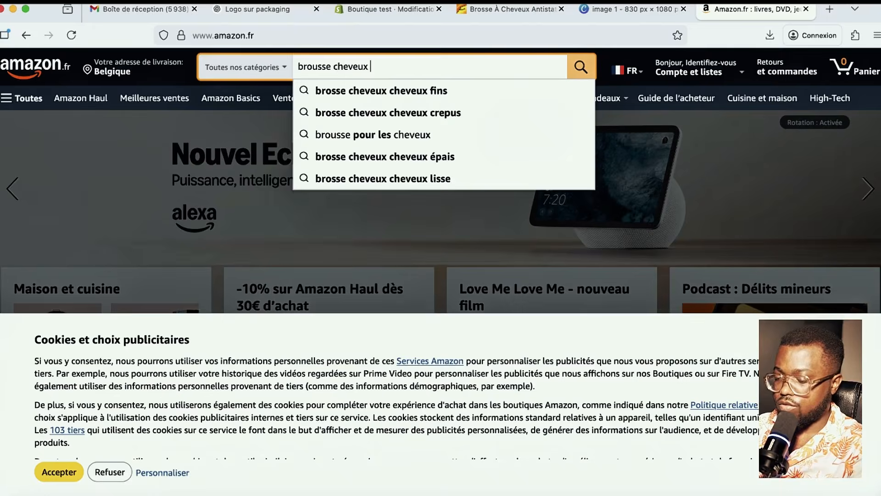
type("2 en 1")
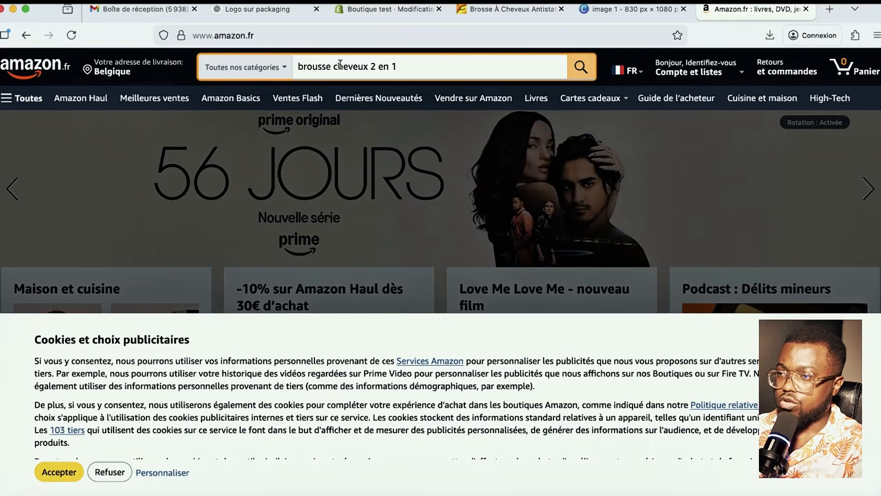
left_click(372, 67)
type("spray")
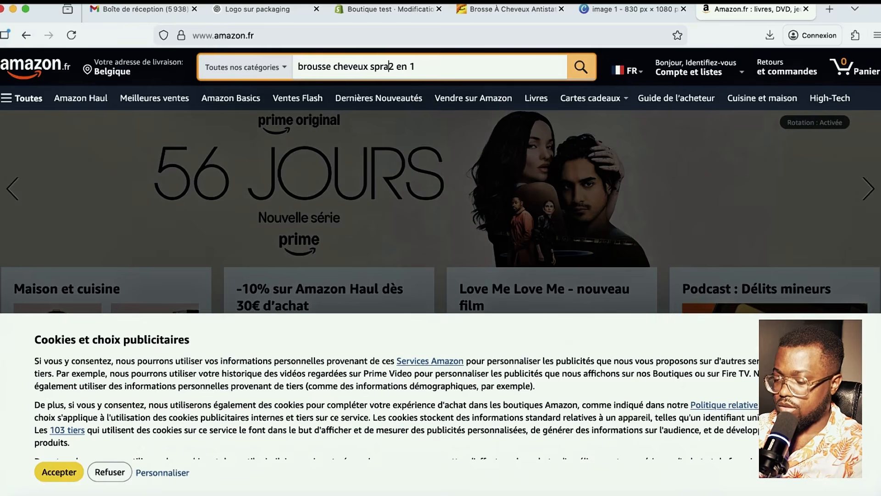
key("Return")
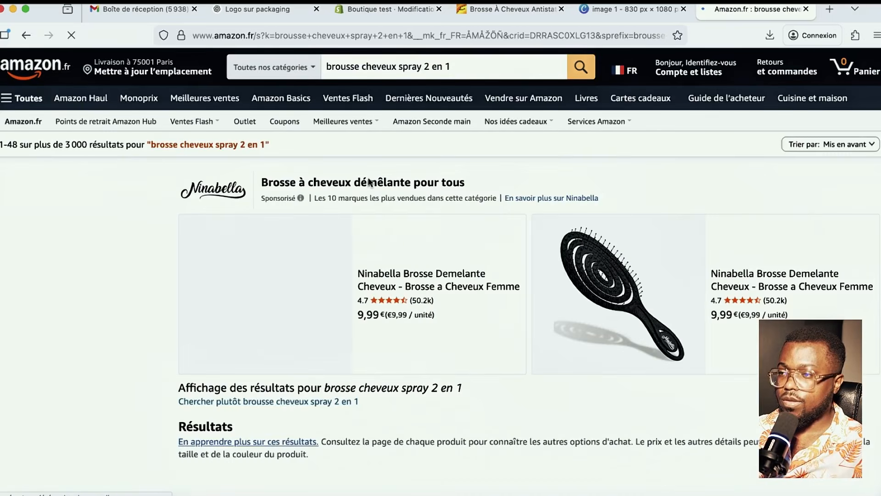
- Accept Amazon's cookies while scrolling the hair brush search results
scroll(440, 321, "down", 5)
scroll(452, 359, "down", 10)
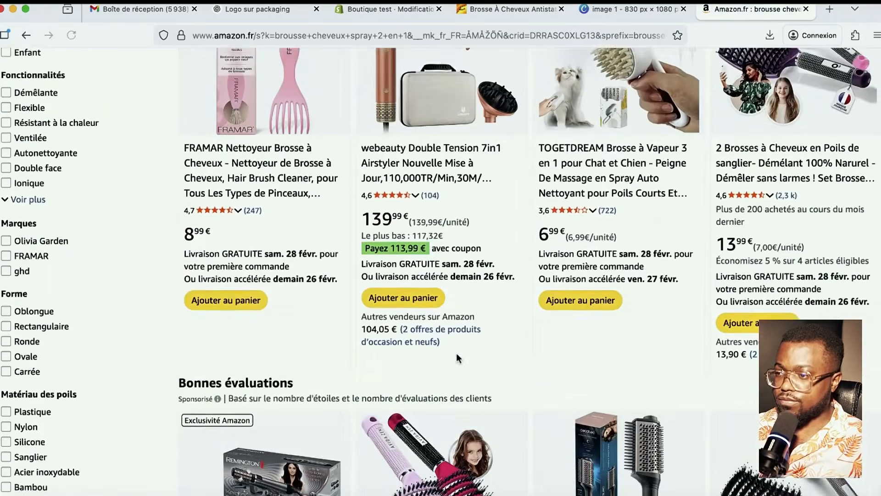
scroll(130, 402, "down", 3)
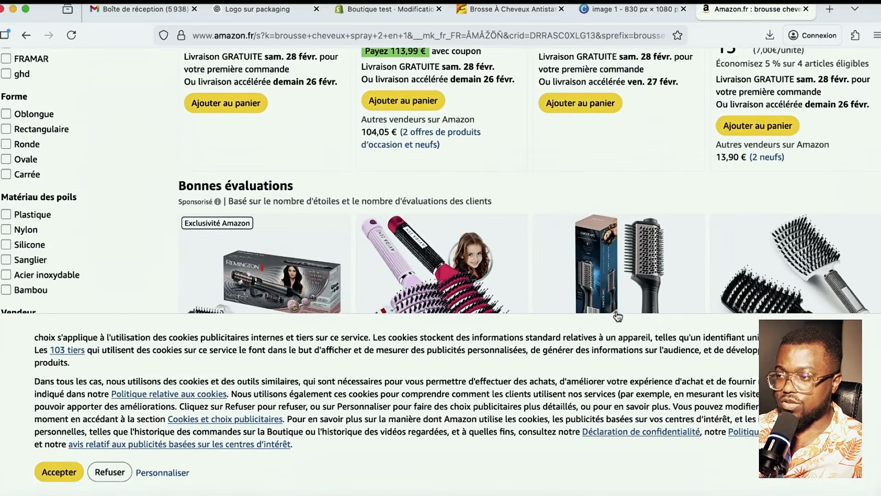
left_click(60, 472)
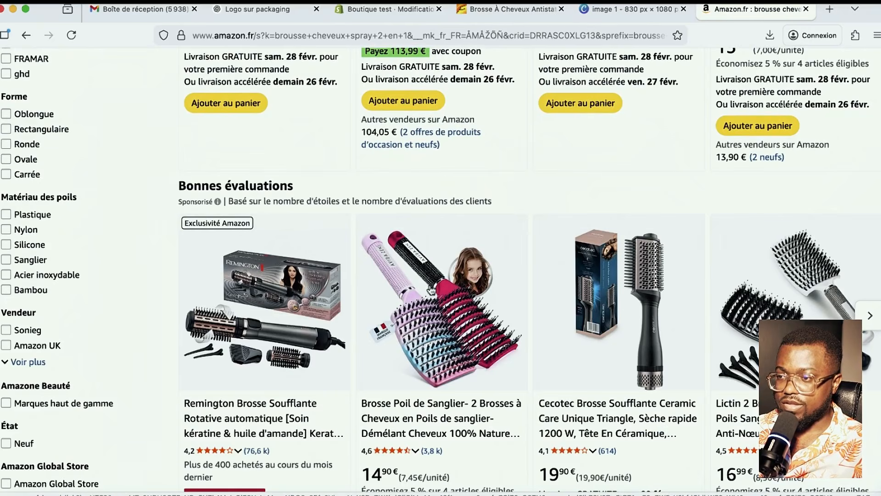
- Browse further down the results and open the 3-in-1 steam brush for dogs and cats
scroll(458, 296, "down", 5)
scroll(458, 296, "down", 1)
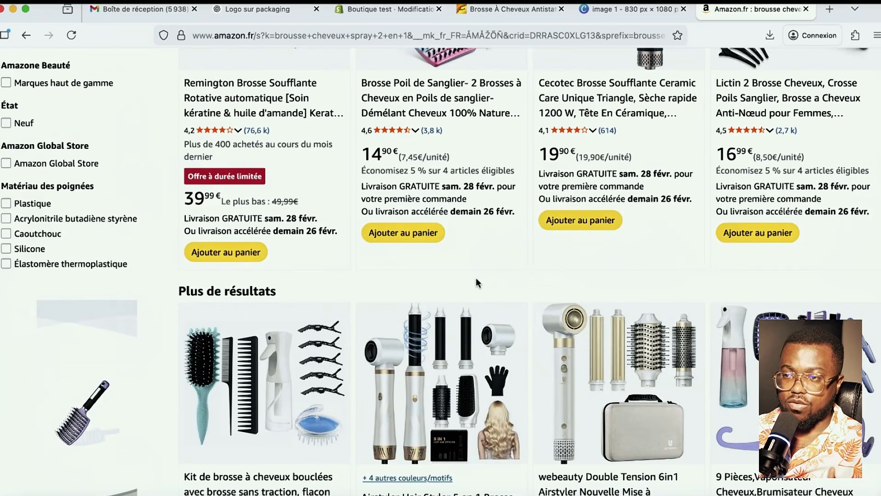
scroll(475, 277, "down", 3)
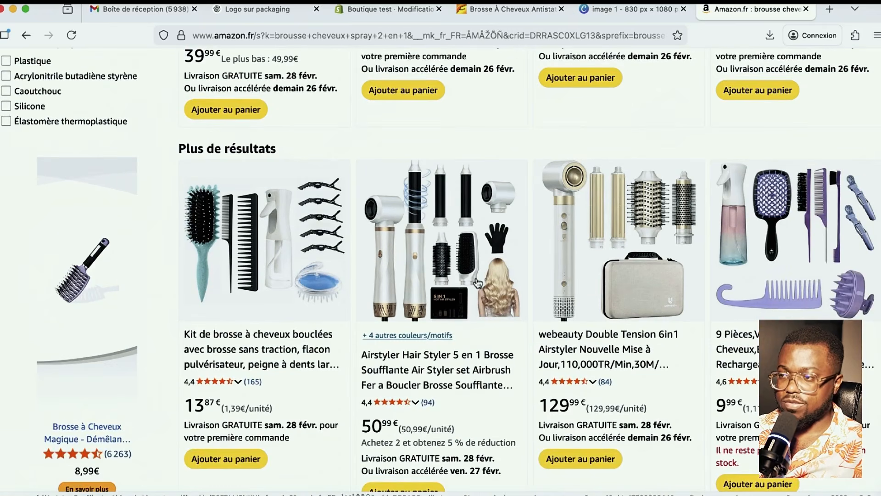
scroll(476, 280, "down", 10)
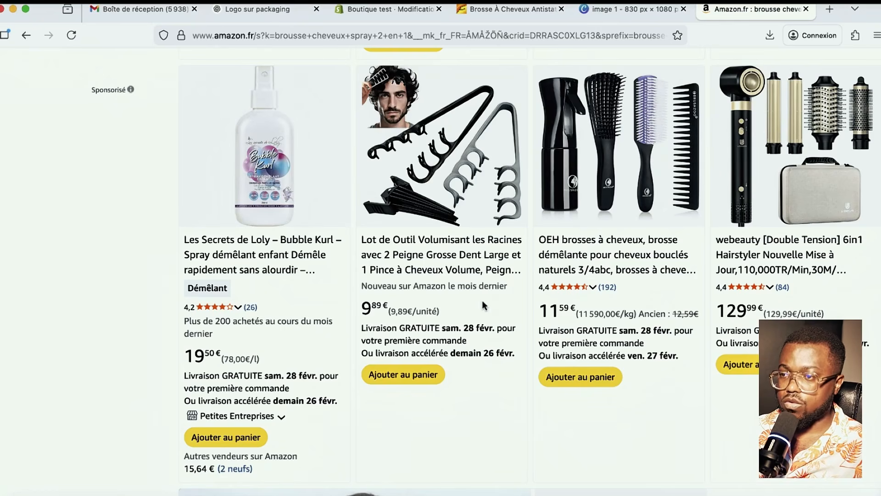
scroll(482, 301, "down", 10)
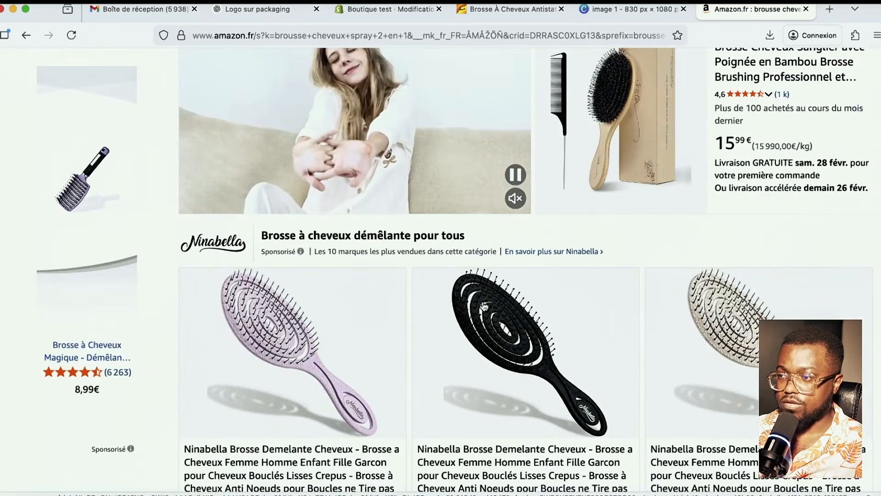
scroll(484, 307, "down", 15)
scroll(483, 303, "down", 12)
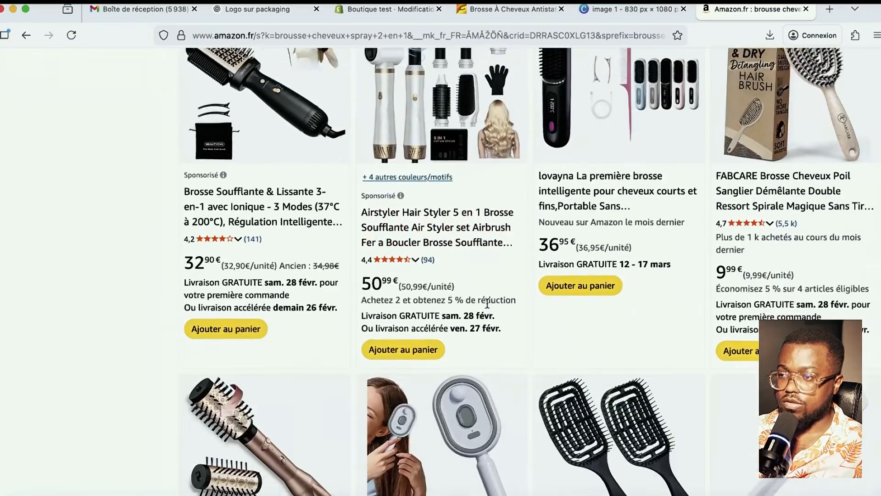
scroll(488, 305, "down", 4)
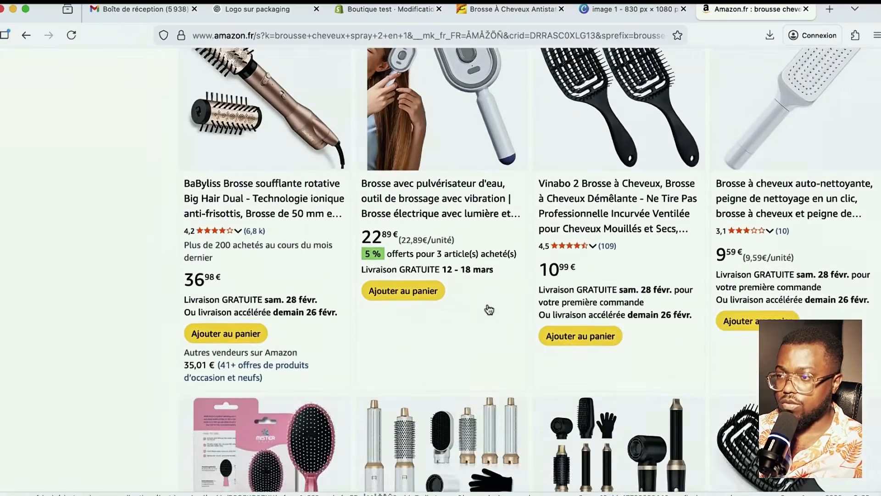
scroll(488, 305, "up", 4)
scroll(488, 305, "down", 10)
scroll(487, 304, "down", 8)
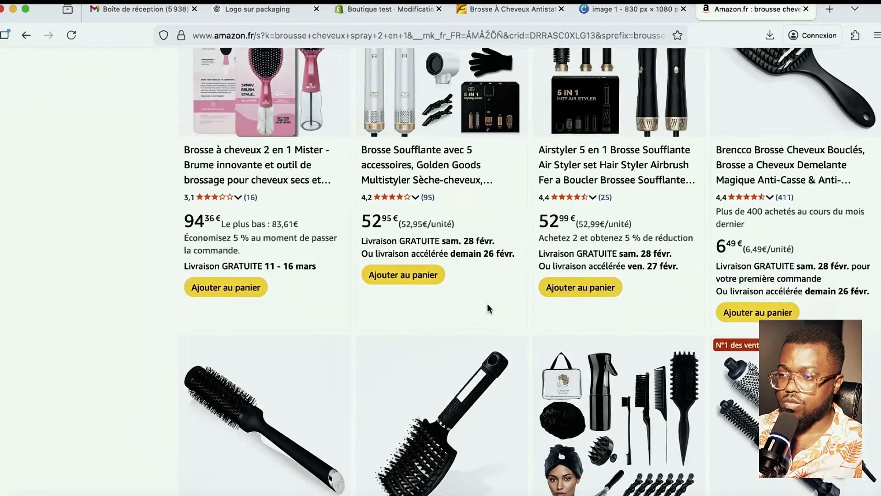
scroll(489, 308, "down", 6)
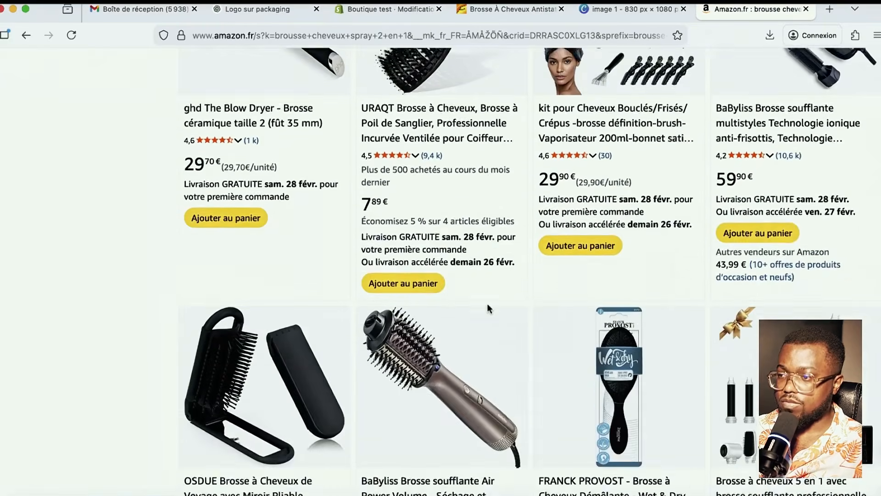
scroll(490, 309, "down", 5)
scroll(489, 309, "down", 4)
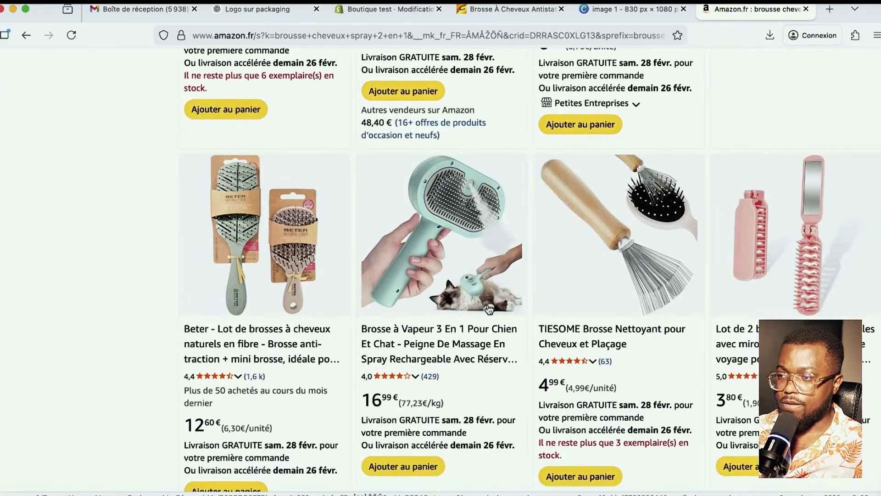
left_click(431, 377)
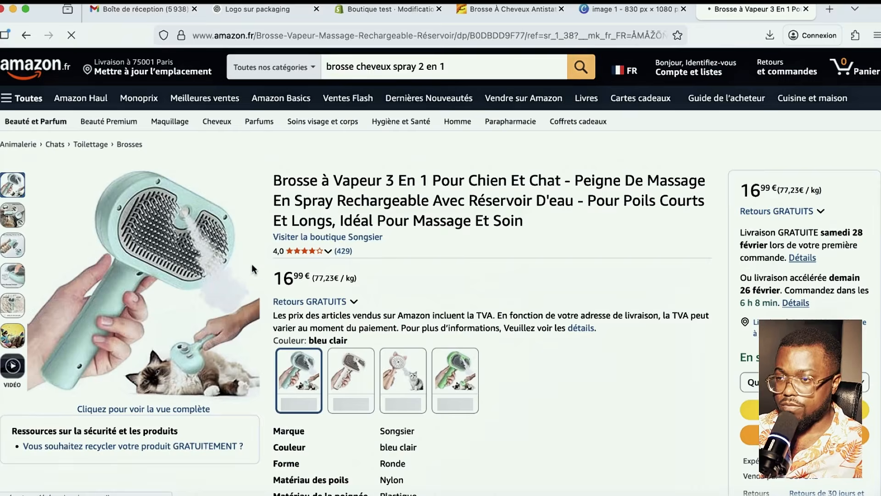
- Jump to the steam brush's reviews (4 out of 5, 429 ratings) and read the top French ones
left_click(285, 251)
scroll(436, 293, "down", 2)
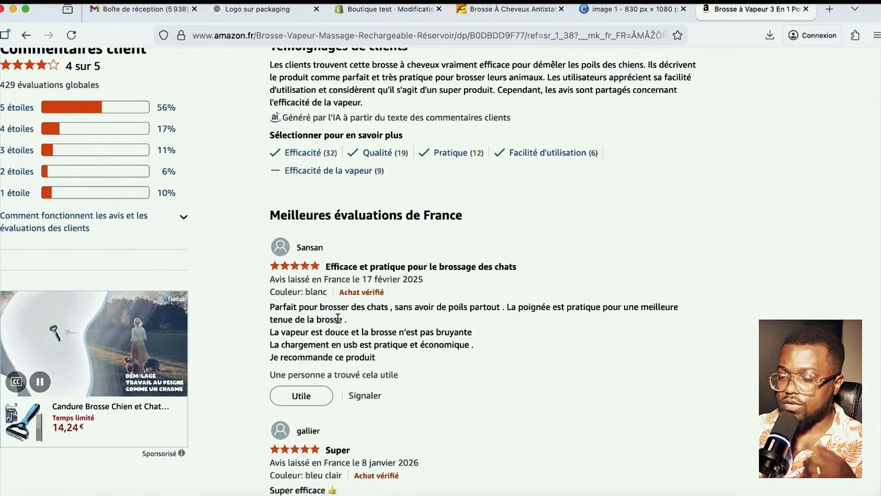
scroll(330, 304, "up", 2)
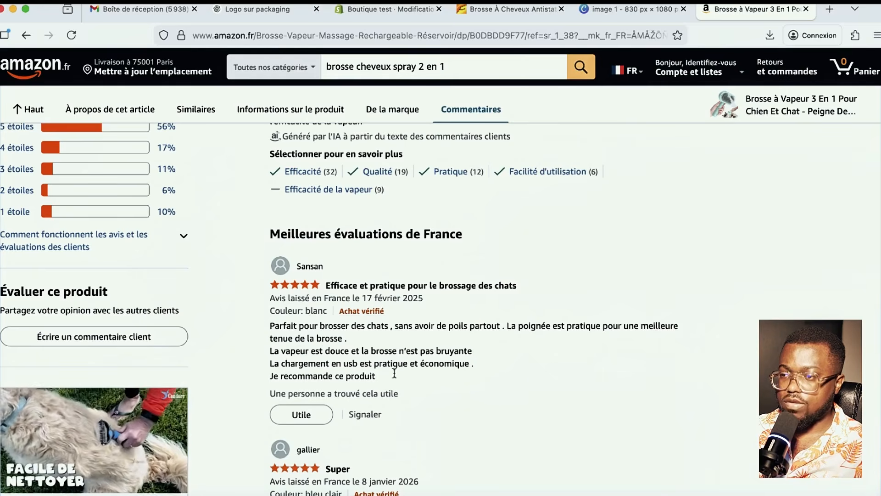
scroll(331, 356, "down", 6)
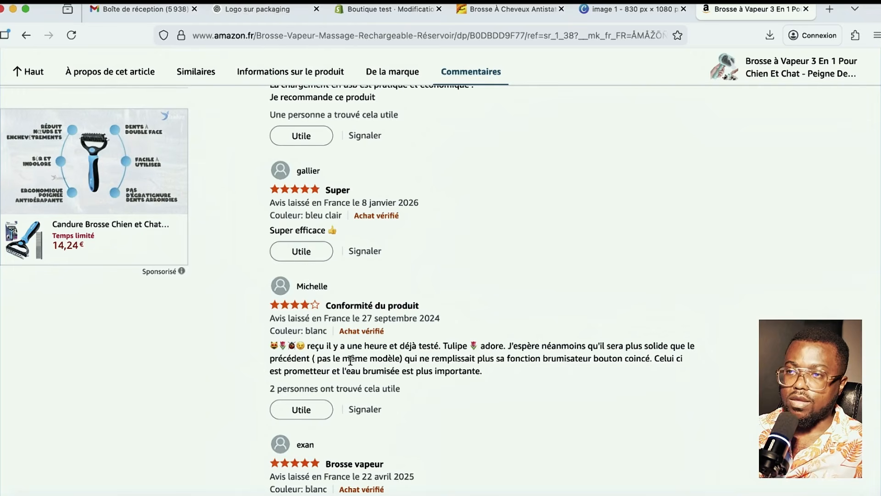
- Ask ChatGPT for 2 photos of brush buyers to use as site reviews, then return to Shopify
left_click(252, 9)
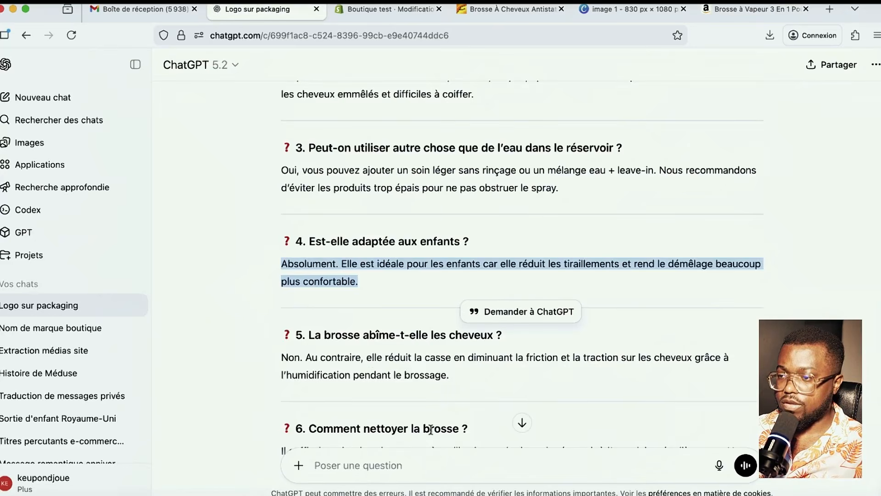
scroll(431, 430, "down", 5)
left_click(414, 456)
type("j'")
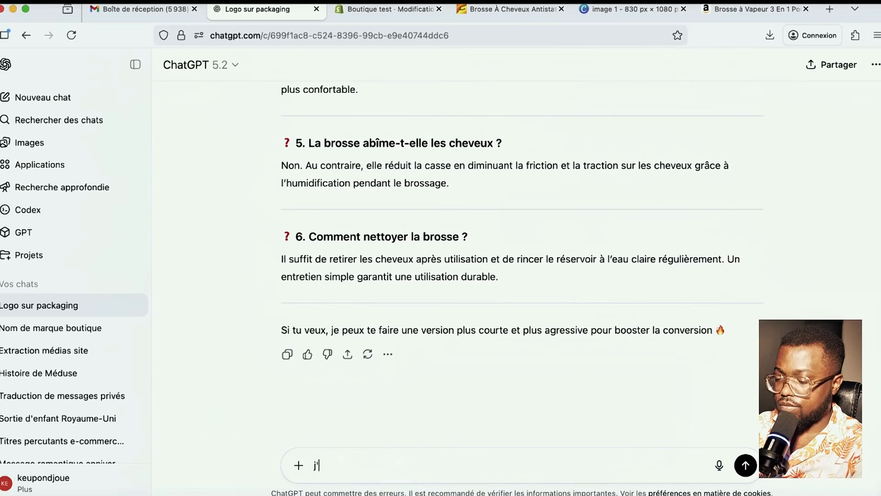
type("aimerai que")
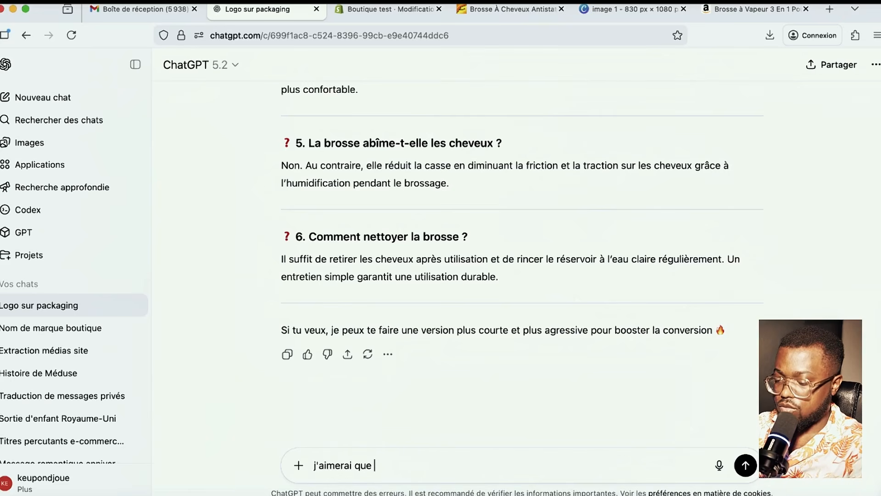
type(" tu me genere 2 photo d")
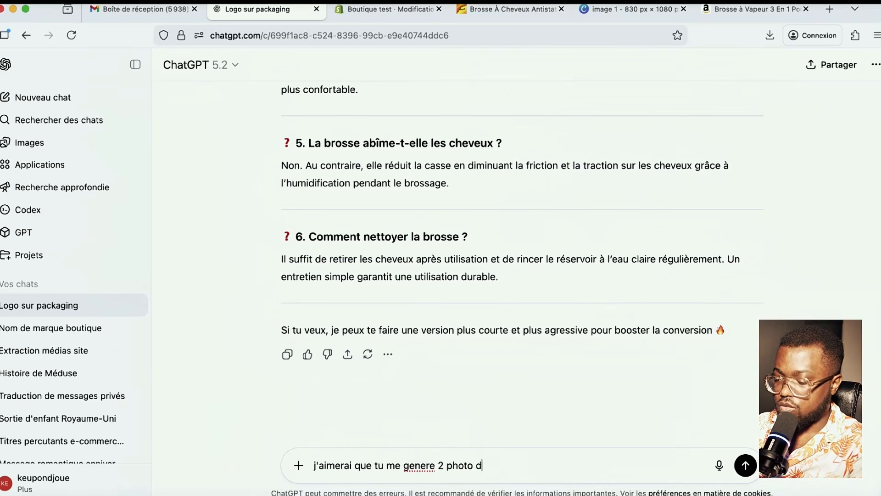
type("e personne ayant")
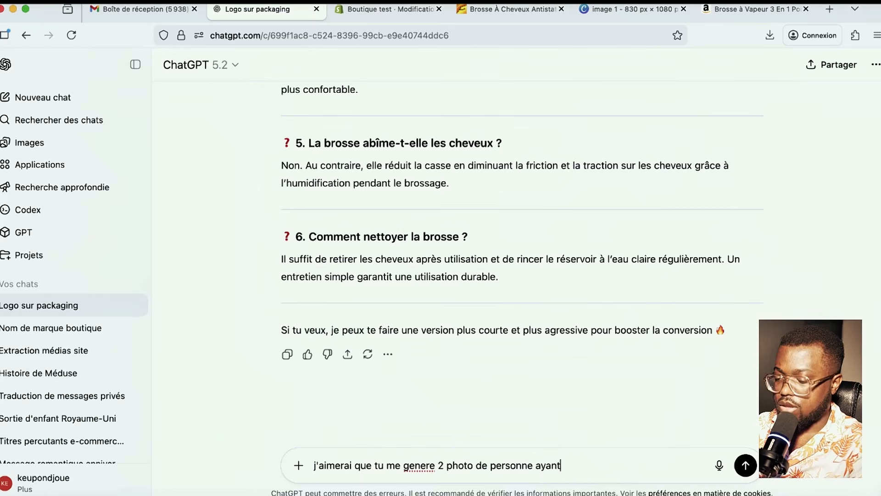
type("hat")
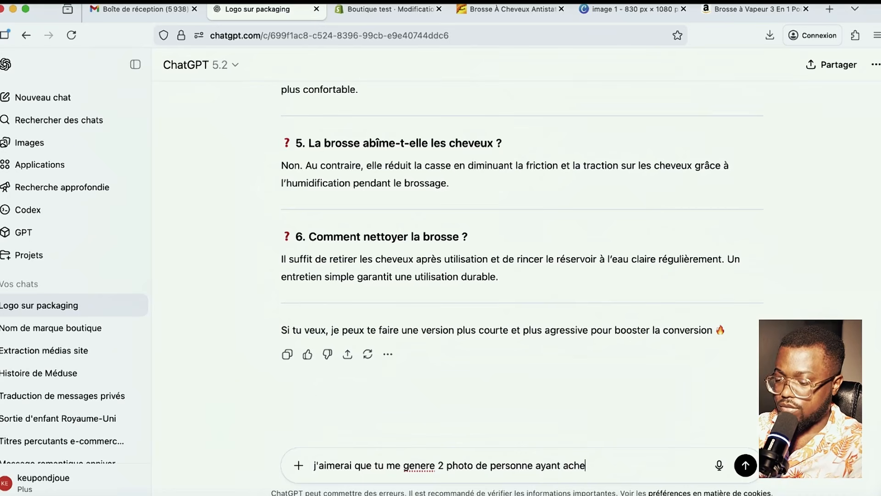
type("e mo")
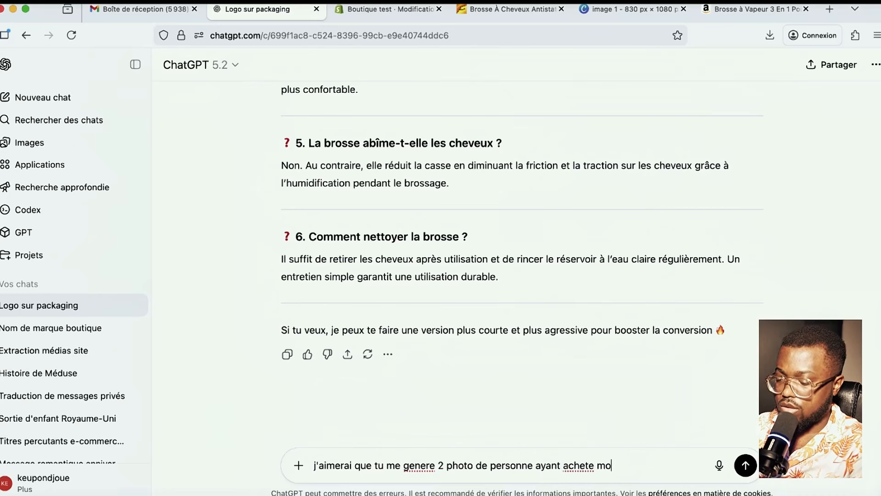
key("BackSpace")
key("BackSpace")
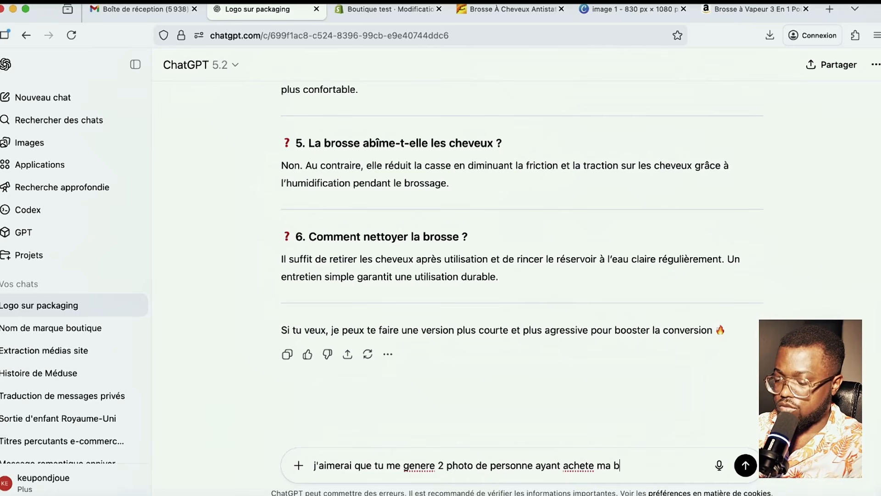
type("rousse . que je pe")
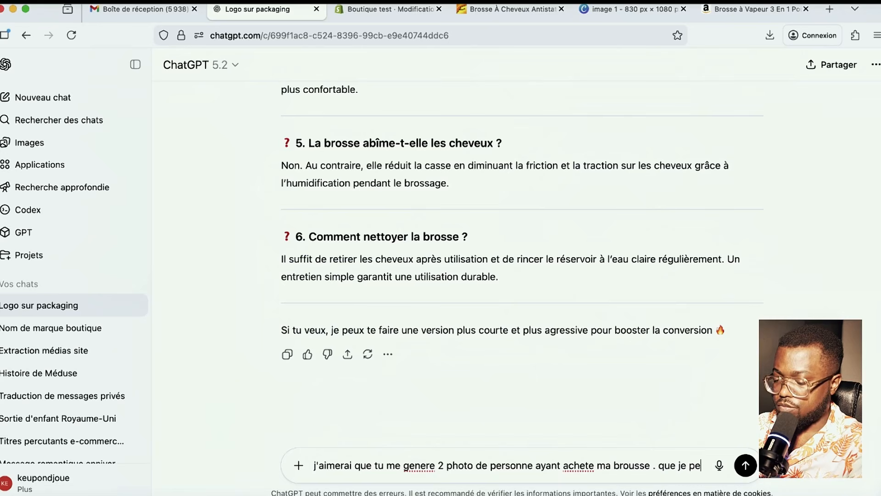
type("ux utilse")
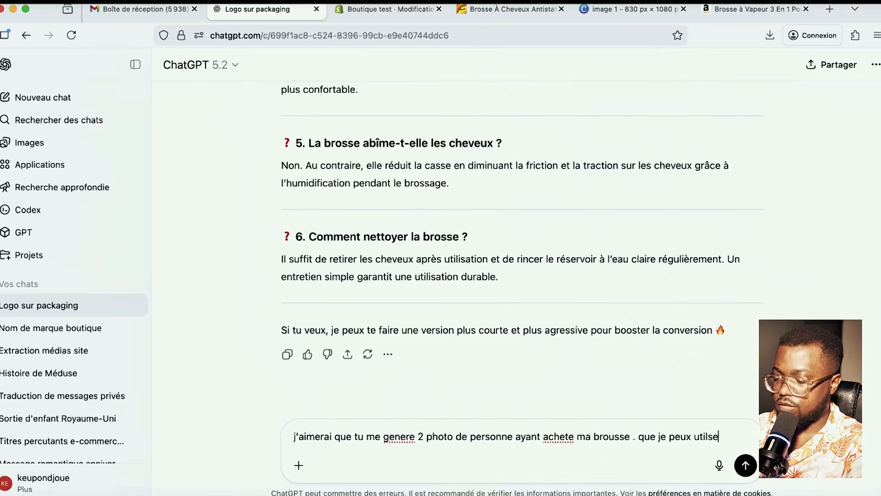
type("r comme revi")
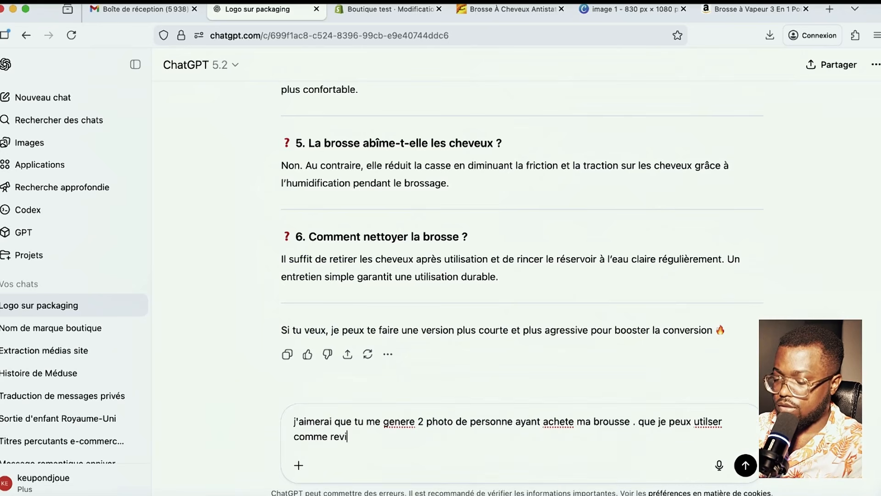
type("ews sur mon site")
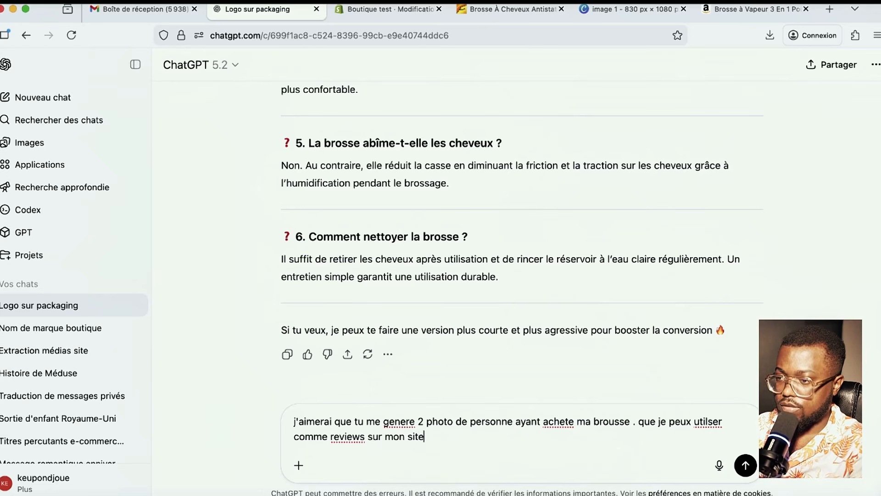
scroll(711, 425, "up", 2)
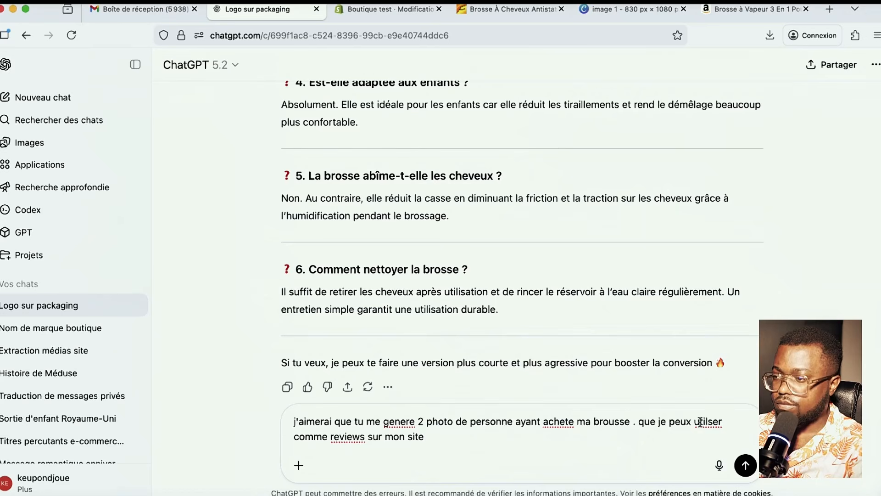
type("r mon site")
key("Return")
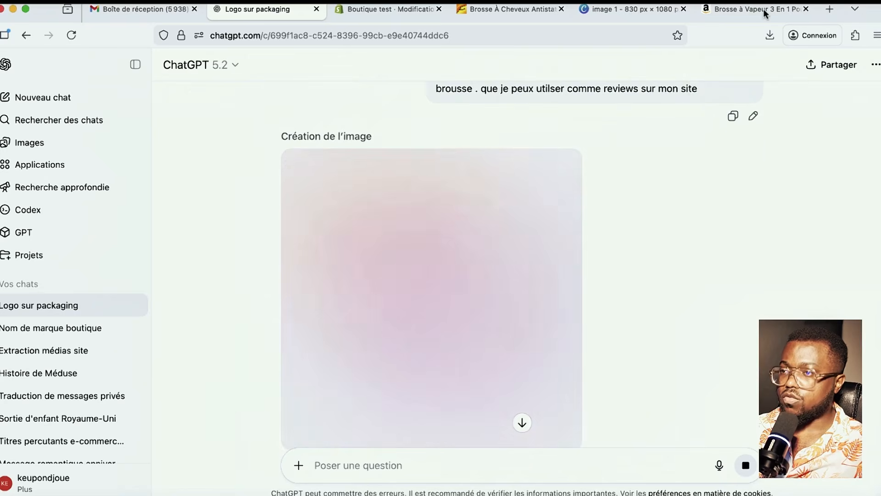
left_click(368, 10)
scroll(459, 337, "down", 3)
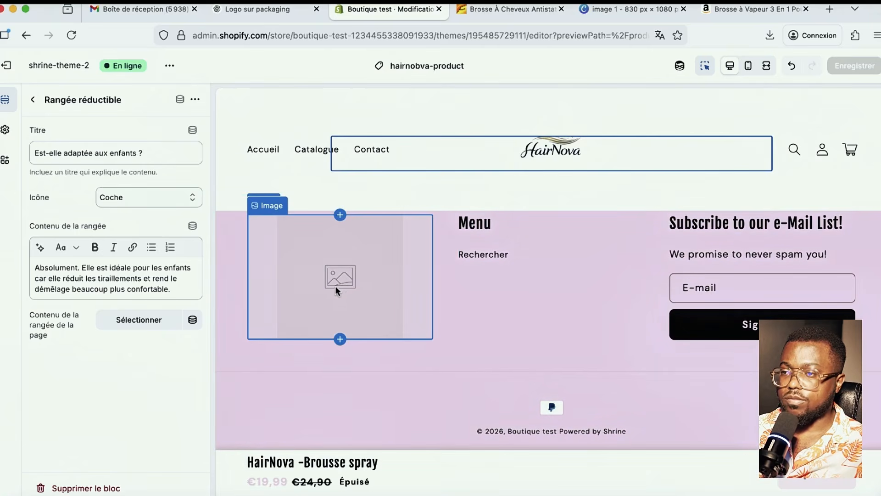
- Place the HairNova logo in the footer image block and set its width to 330 px
left_click(337, 294)
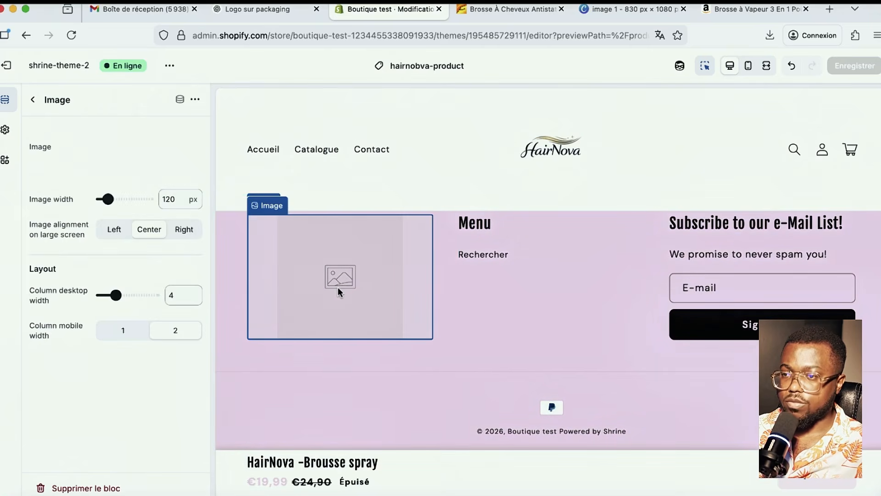
left_click(139, 140)
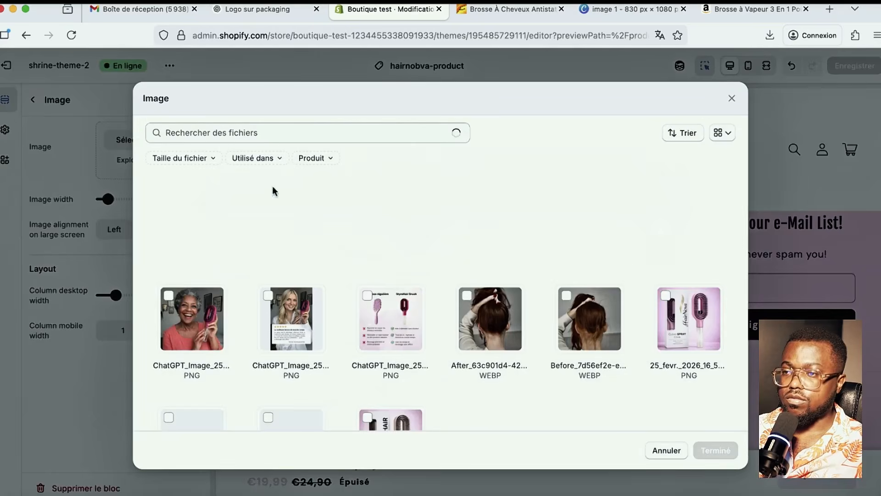
scroll(322, 344, "down", 4)
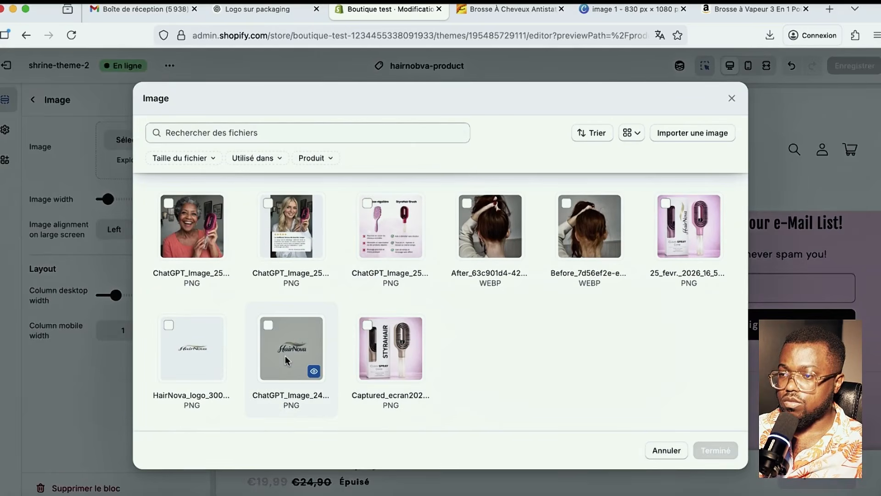
left_click(282, 351)
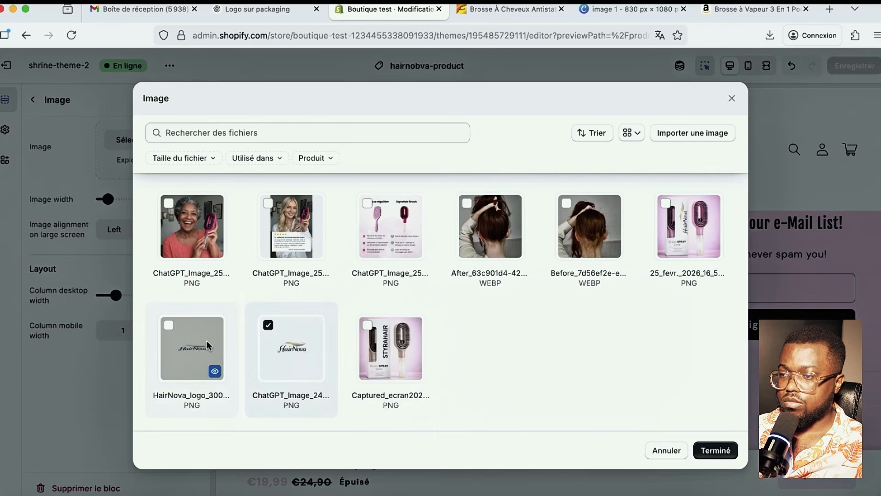
left_click(715, 447)
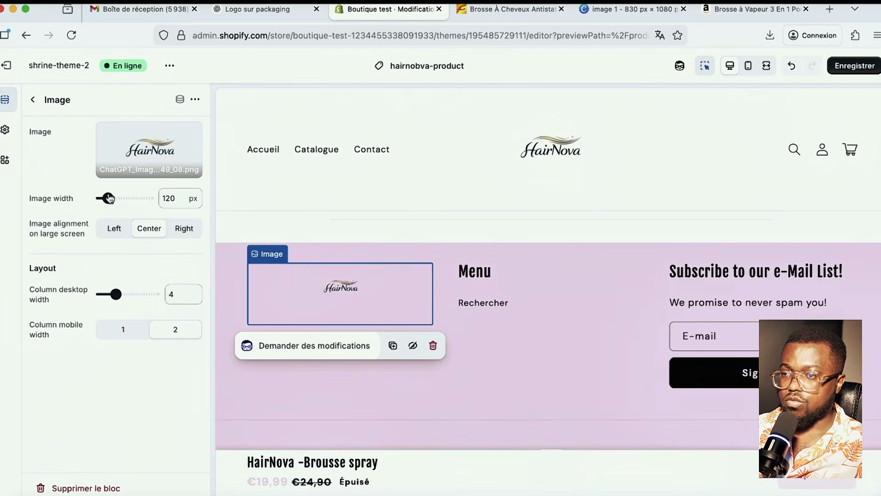
left_click(130, 199)
left_click_drag(130, 199, 132, 199)
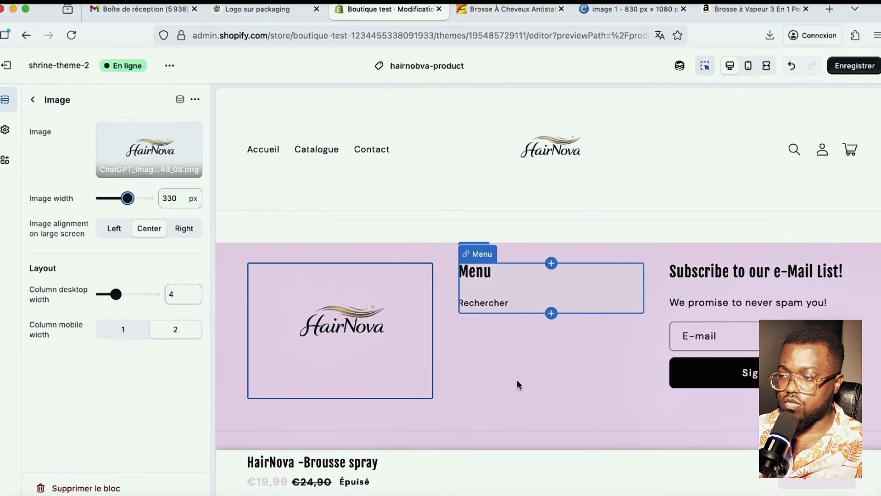
scroll(520, 391, "down", 1)
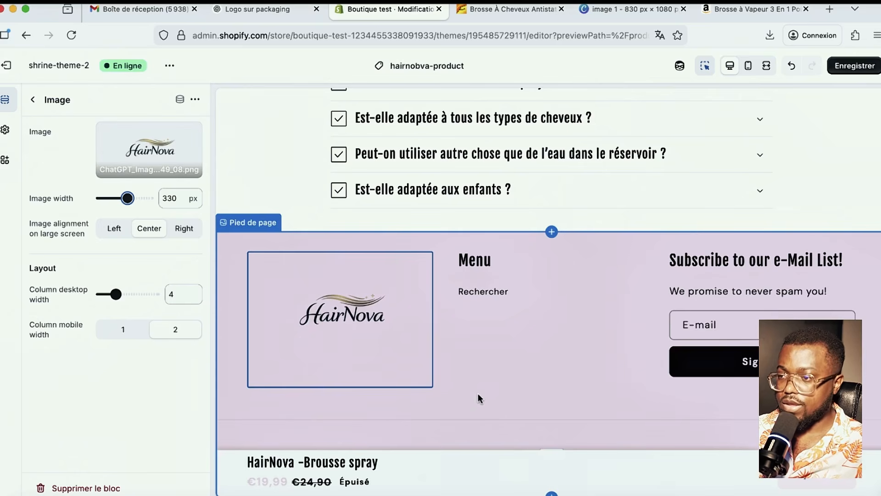
- Scroll the HairNova preview back to the top, then switch to the 'Logo sur packaging' ChatGPT tab
scroll(478, 398, "up", 2)
scroll(478, 398, "down", 2)
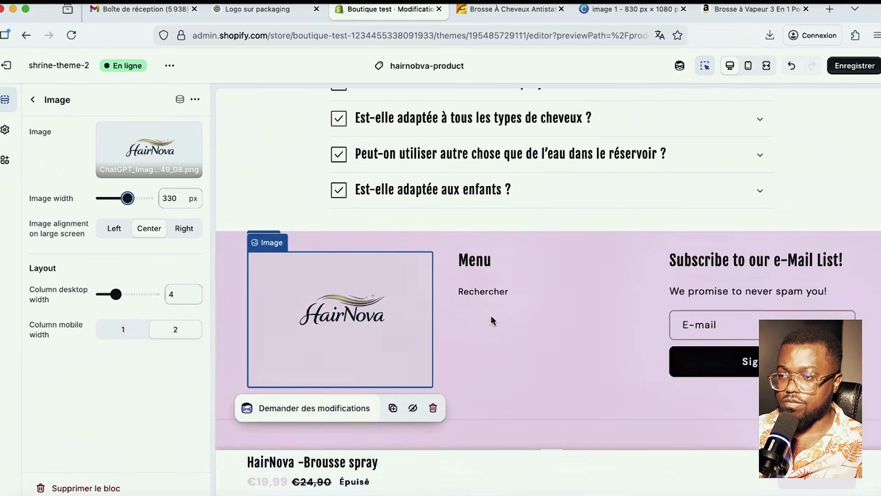
scroll(527, 435, "up", 5)
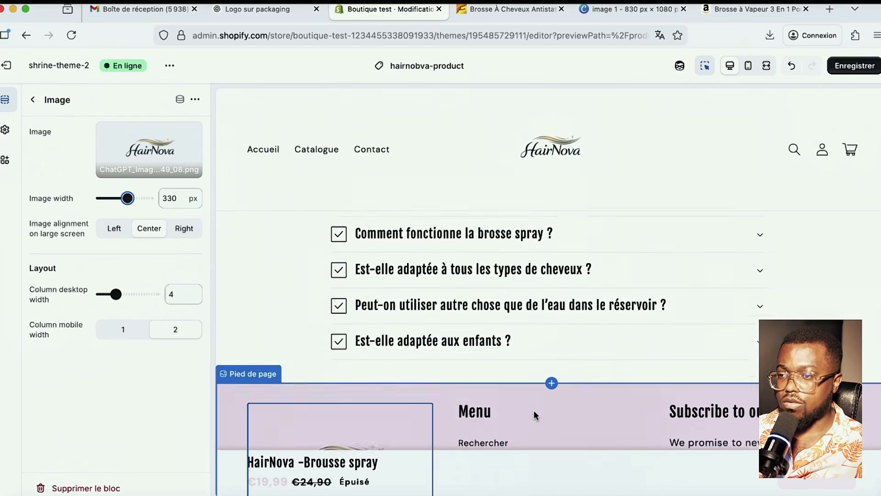
scroll(528, 398, "up", 10)
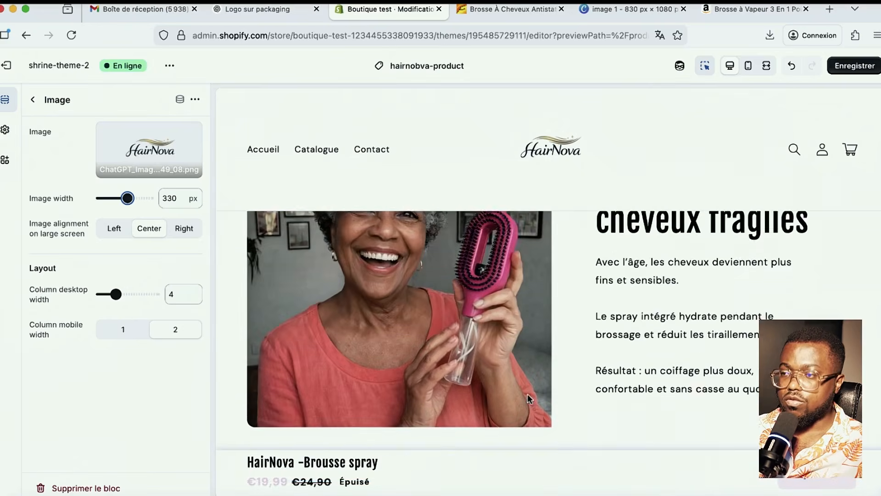
scroll(560, 405, "up", 8)
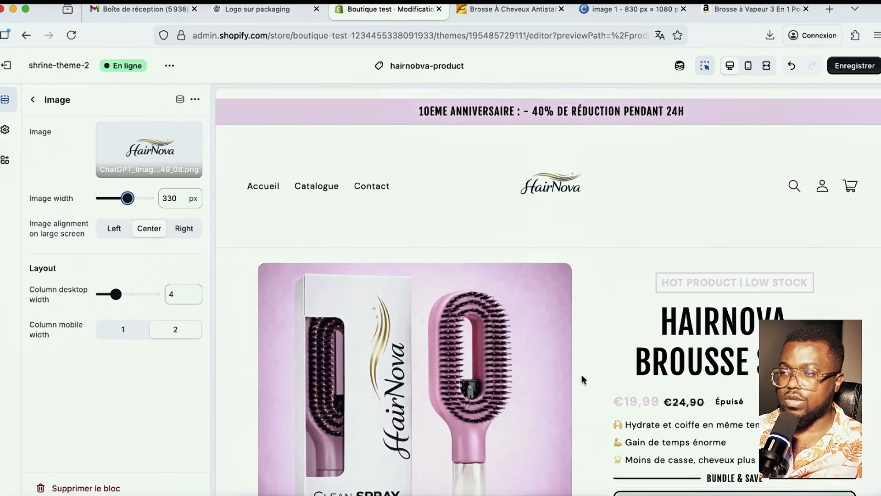
scroll(642, 400, "down", 3)
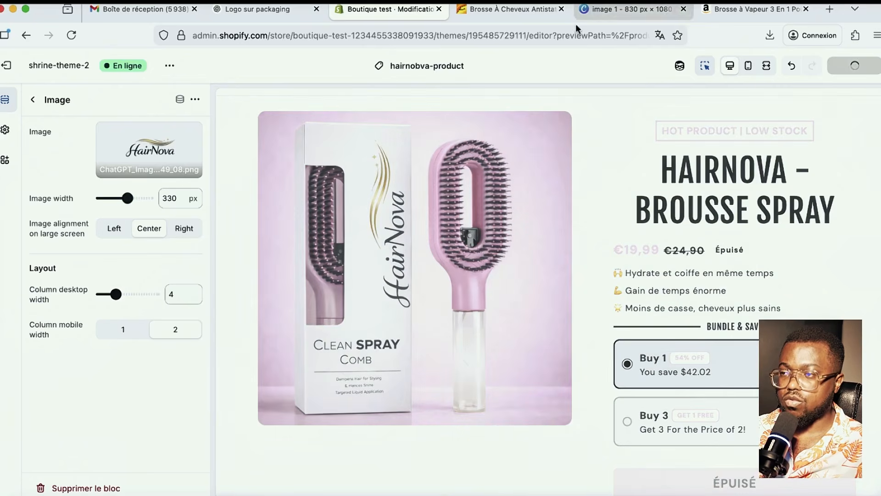
left_click(263, 12)
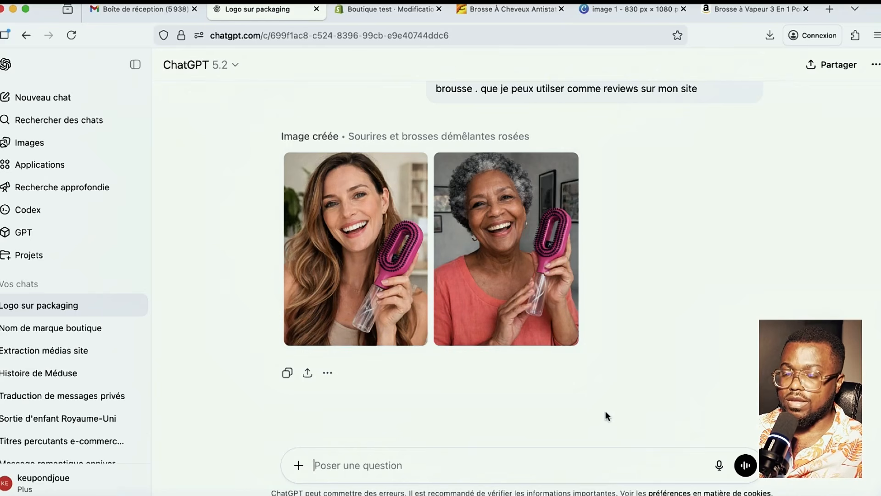
- Switch back to the 'Boutique test' Shopify theme editor tab
scroll(605, 411, "down", 1)
mouse_move(450, 20)
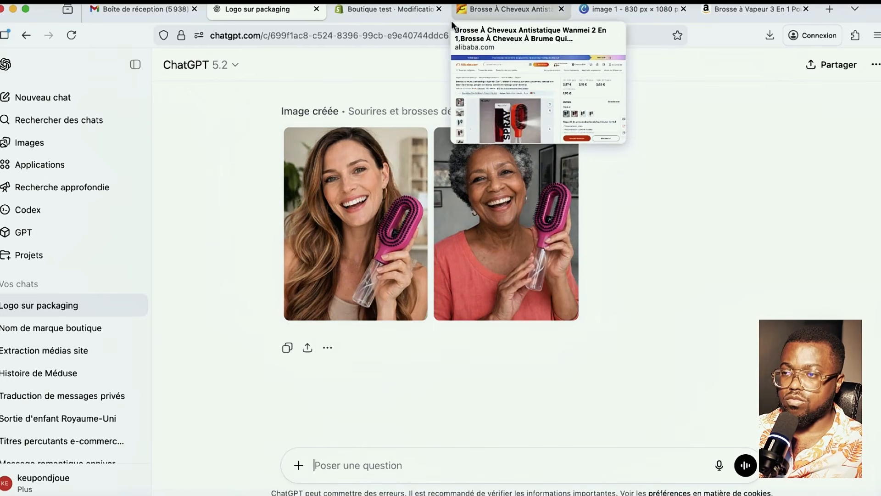
mouse_move(390, 6)
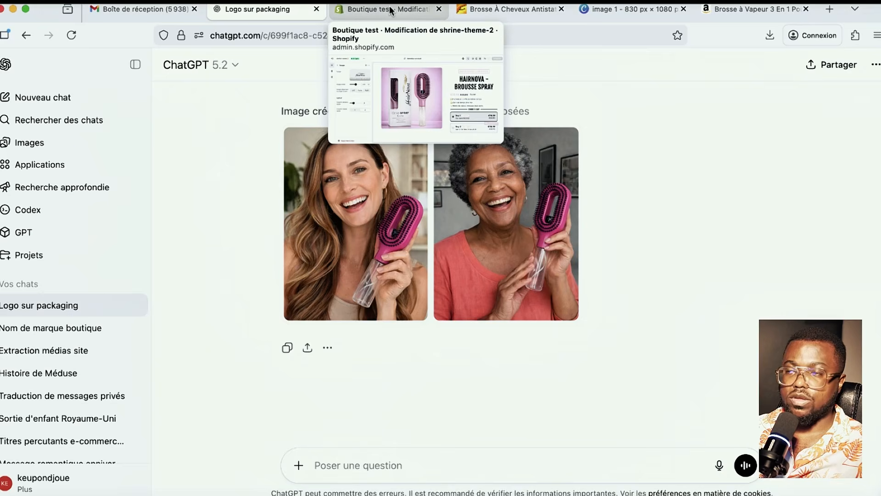
left_click(389, 7)
scroll(552, 268, "down", 20)
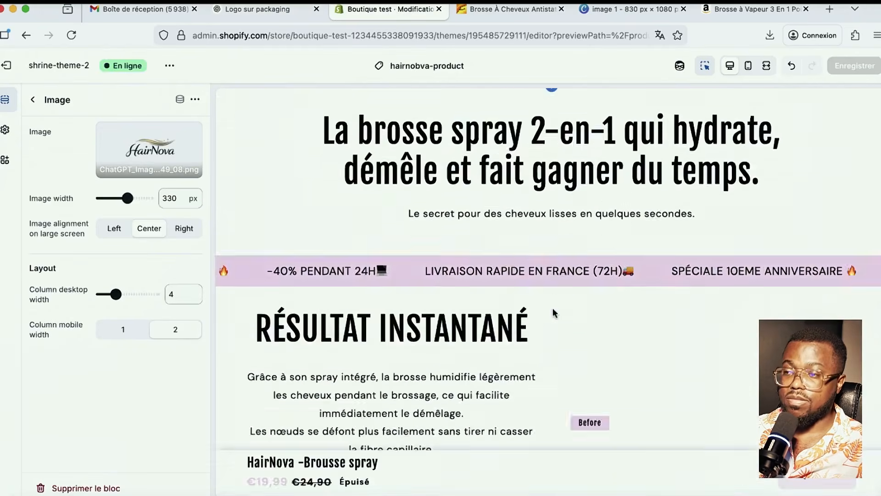
scroll(438, 325, "down", 15)
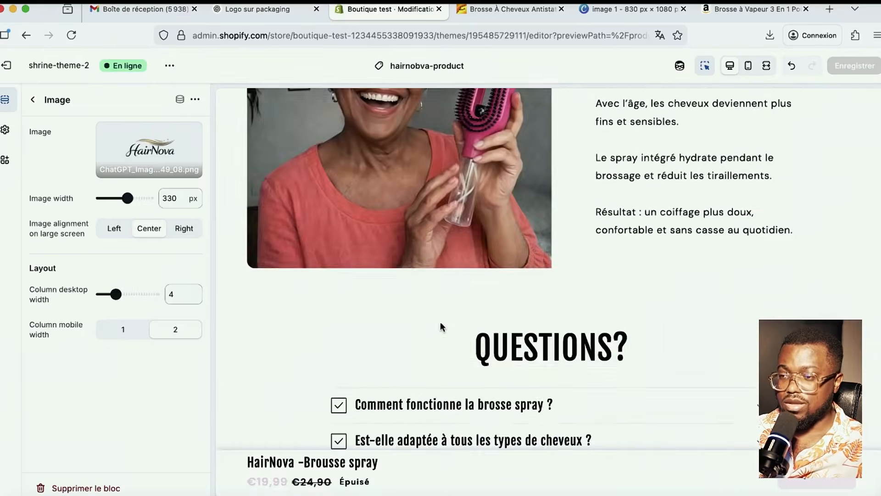
scroll(384, 293, "up", 5)
scroll(413, 275, "up", 8)
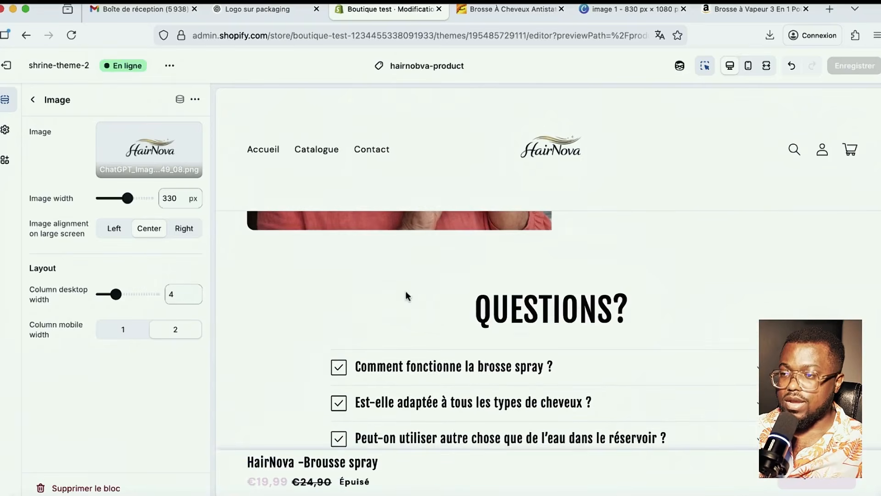
scroll(572, 314, "up", 6)
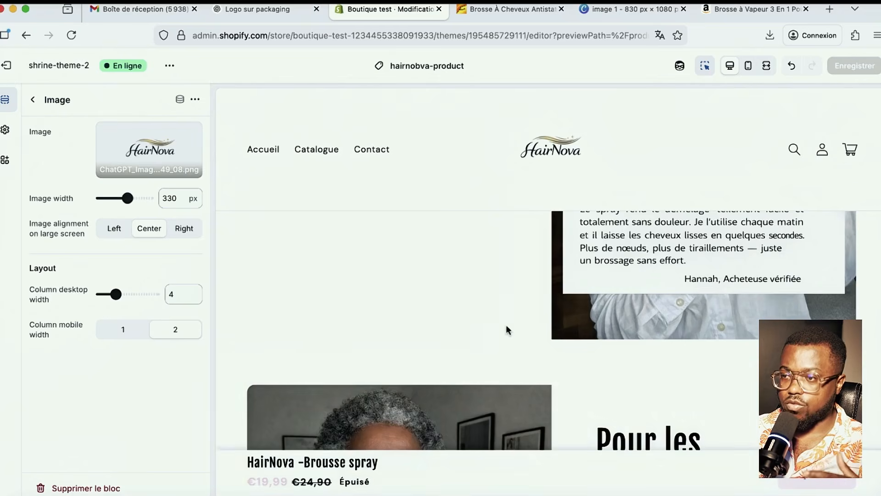
scroll(508, 330, "down", 3)
scroll(531, 331, "down", 2)
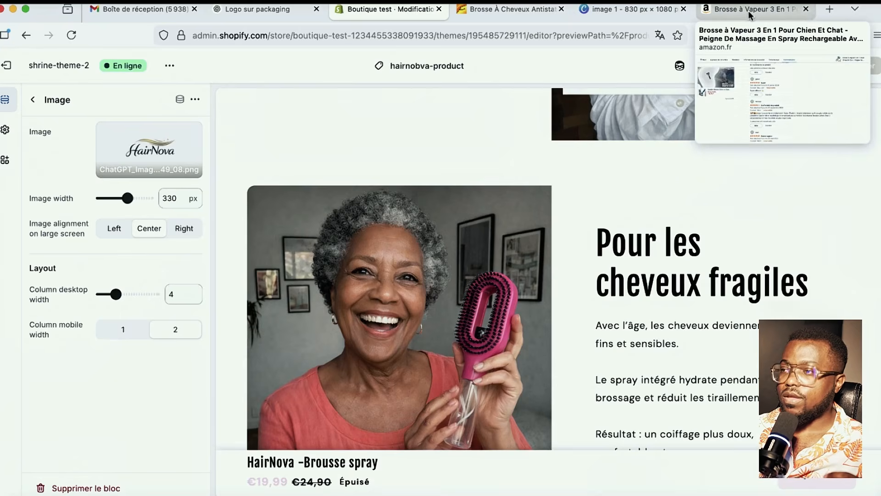
left_click(830, 8)
left_click(806, 9)
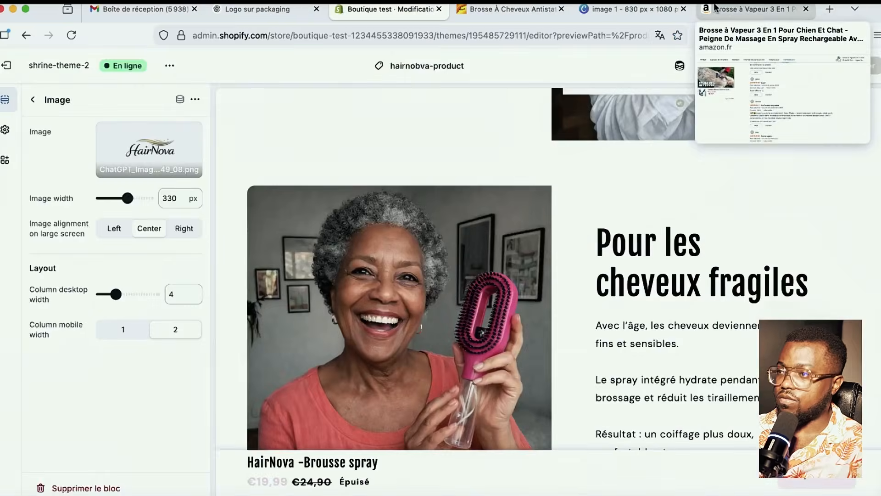
- Load the wavespeed.ai site in the Amazon product tab
left_click(753, 9)
key("super+l")
type("wavespeed.ai/")
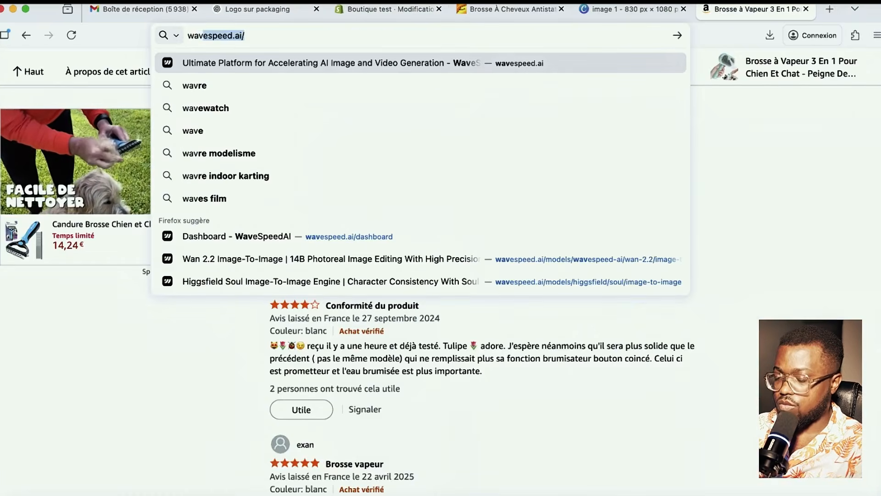
key("Return")
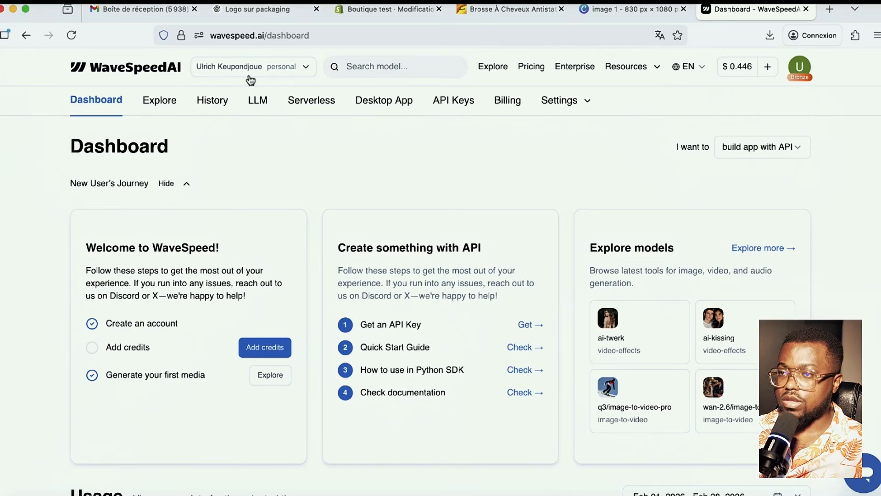
- Search WaveSpeedAI models for 'image to video' and open google/veo3/image-to-video
left_click(417, 67)
type("image")
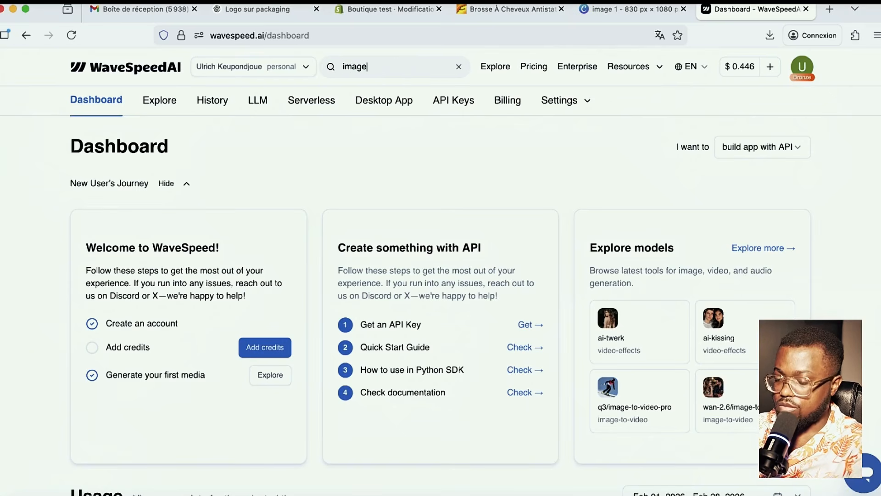
type(" to video")
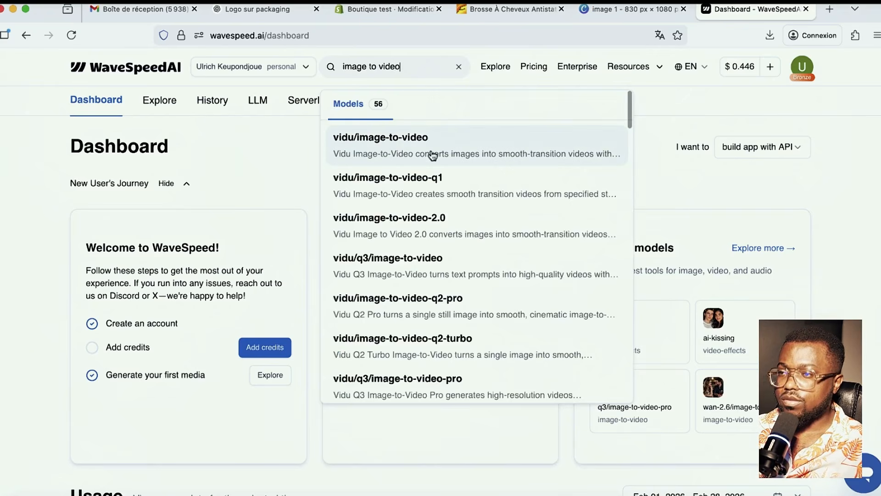
scroll(416, 150, "down", 1)
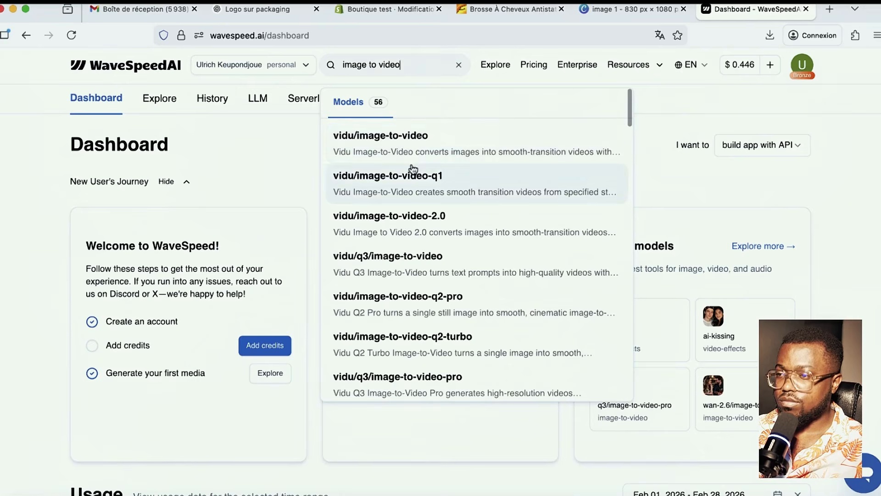
scroll(433, 234, "down", 5)
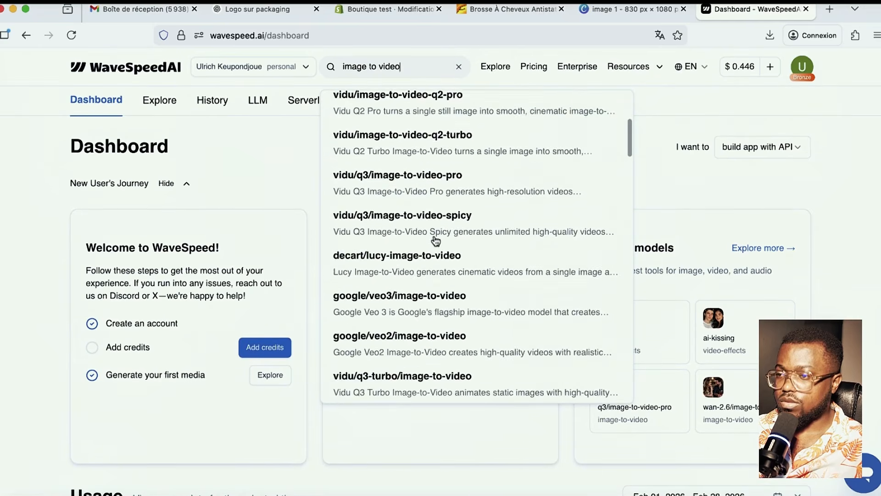
scroll(434, 239, "down", 3)
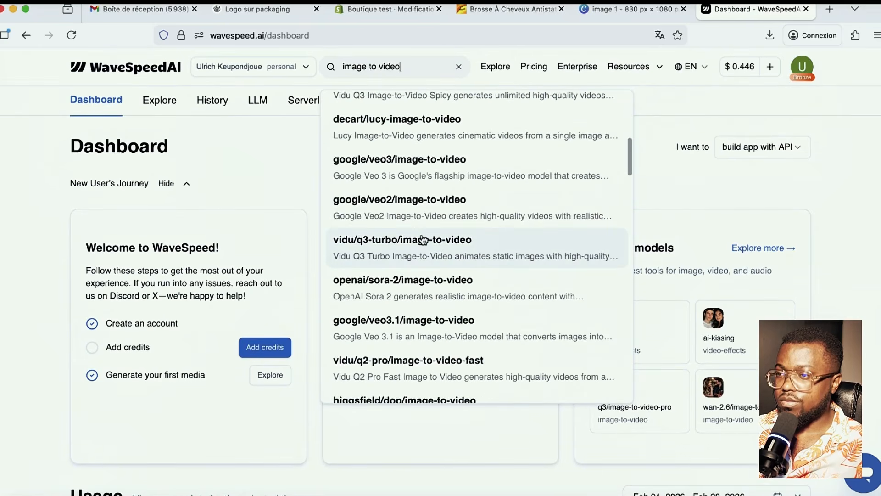
left_click(428, 175)
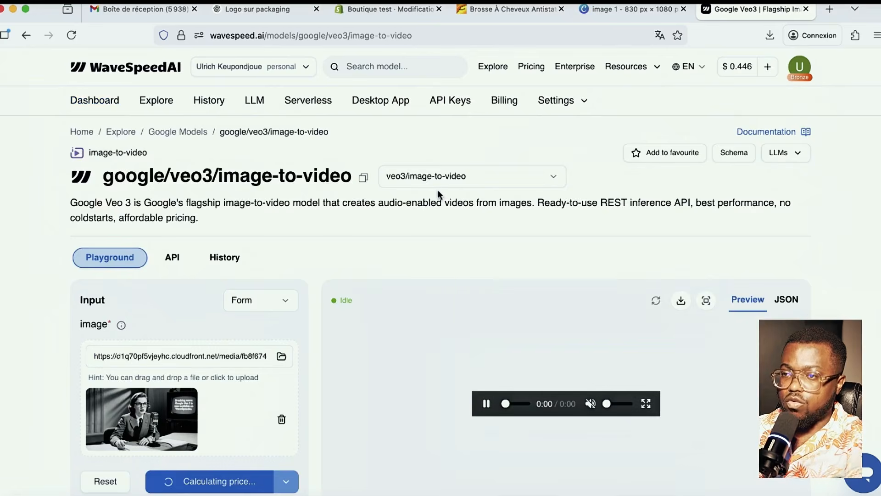
scroll(276, 285, "down", 4)
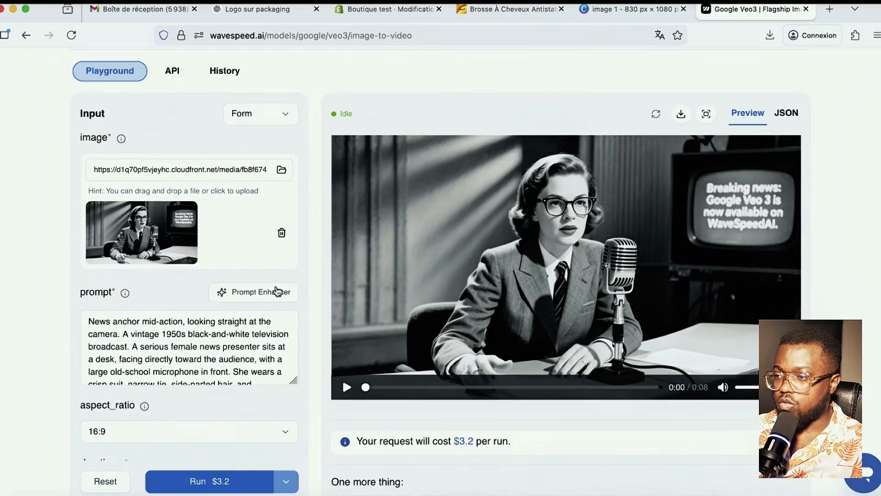
scroll(276, 289, "down", 1)
scroll(276, 289, "up", 1)
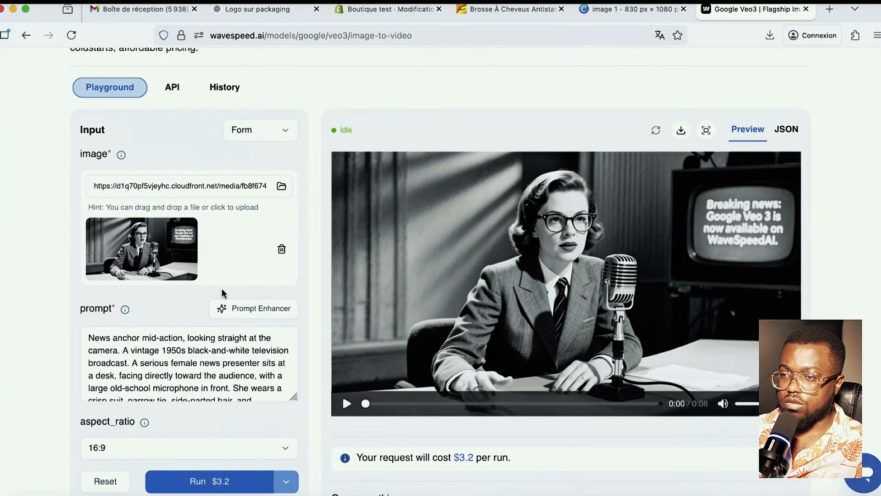
scroll(223, 294, "down", 1)
scroll(226, 211, "up", 1)
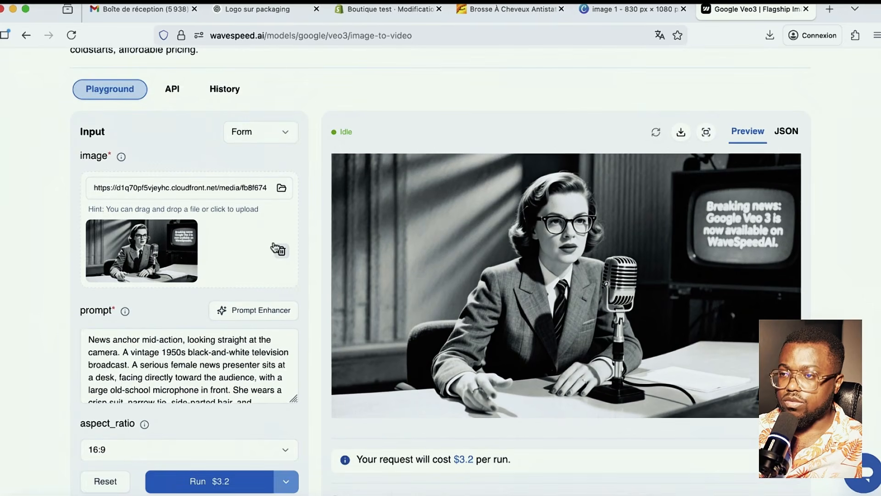
- Swap the sample news-anchor image for '25 févr. 2026, 16_59_34.png' from Téléchargements
left_click(280, 252)
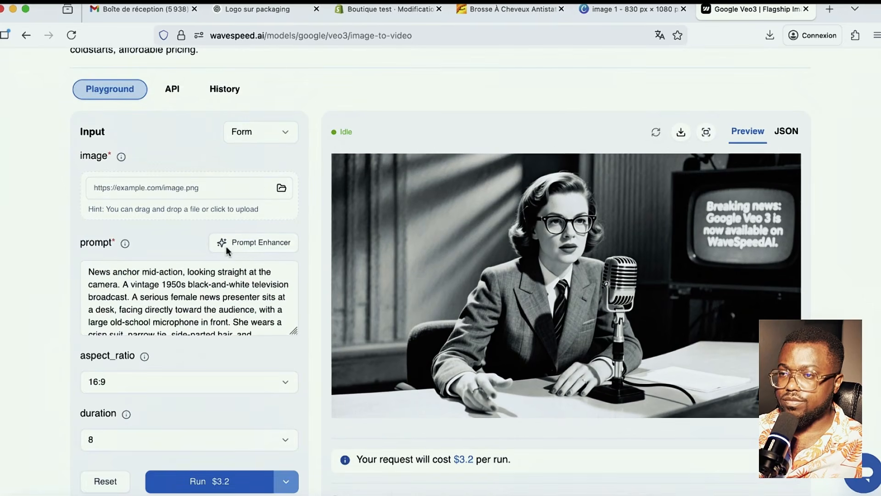
left_click(281, 188)
left_click(218, 129)
left_click(217, 99)
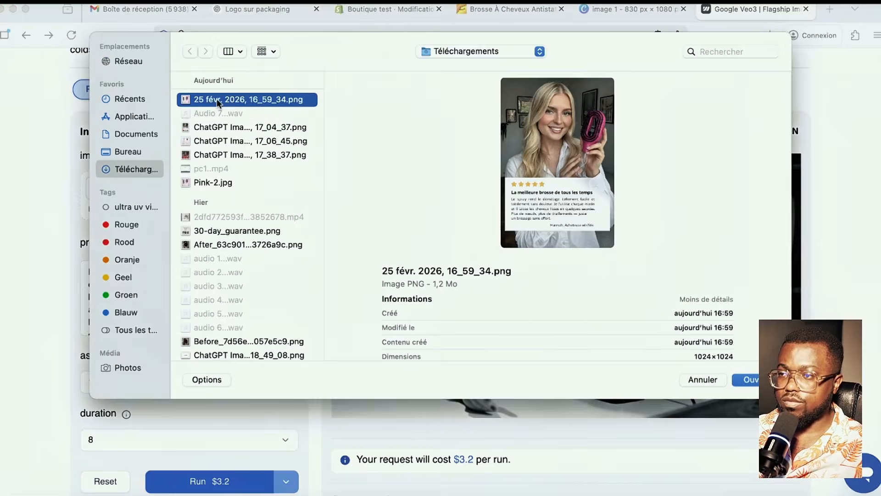
key("Return")
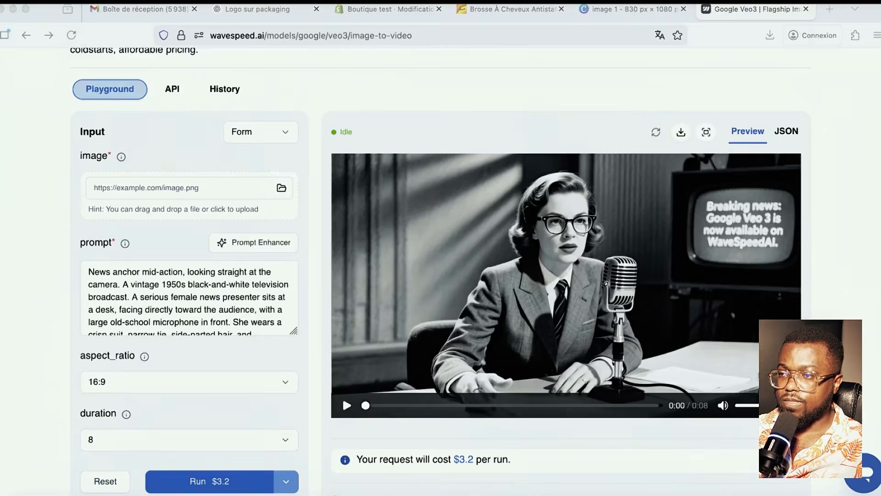
scroll(266, 297, "down", 2)
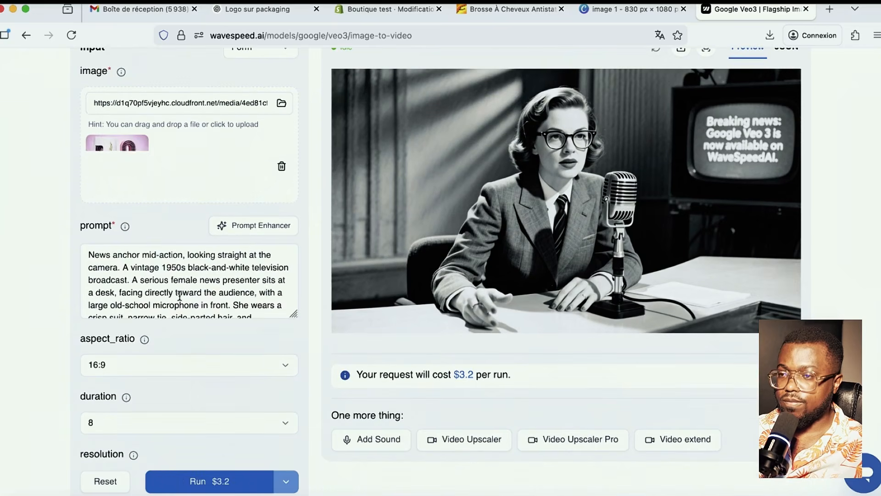
scroll(171, 312, "down", 2)
left_click(235, 281)
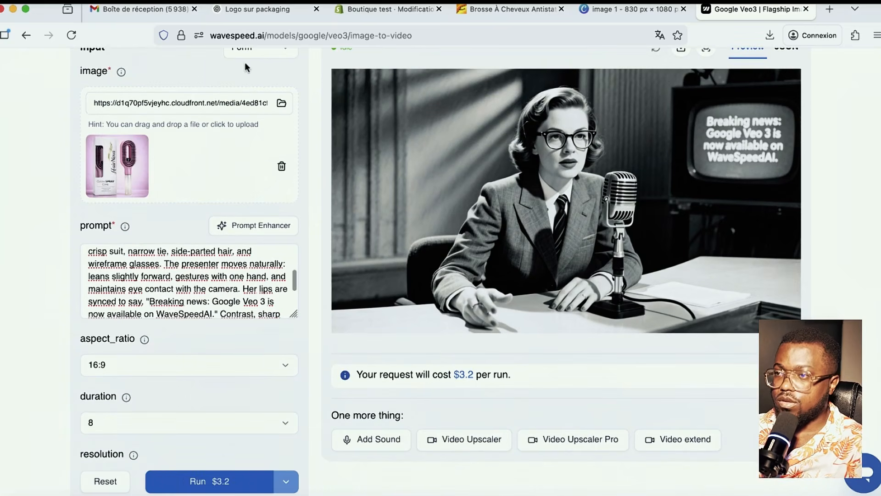
- Ask ChatGPT in French to translate the happy hair-brushing video request, then select the English reply
left_click(257, 11)
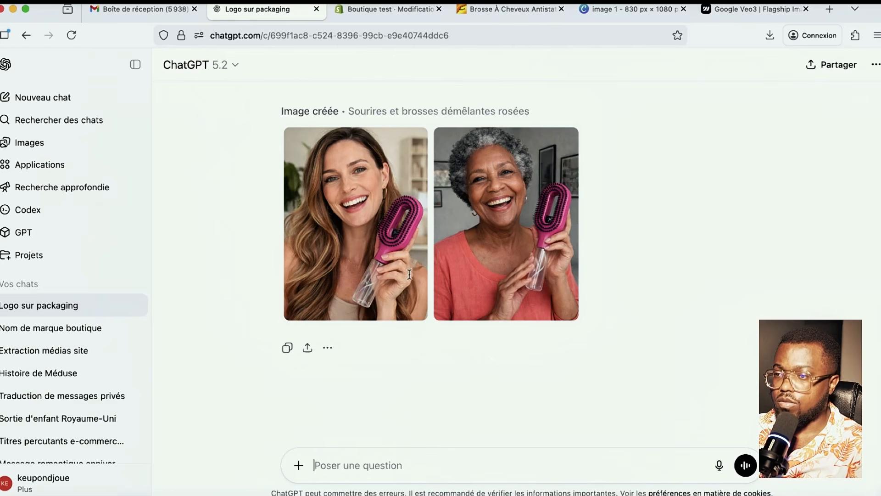
type("tradui")
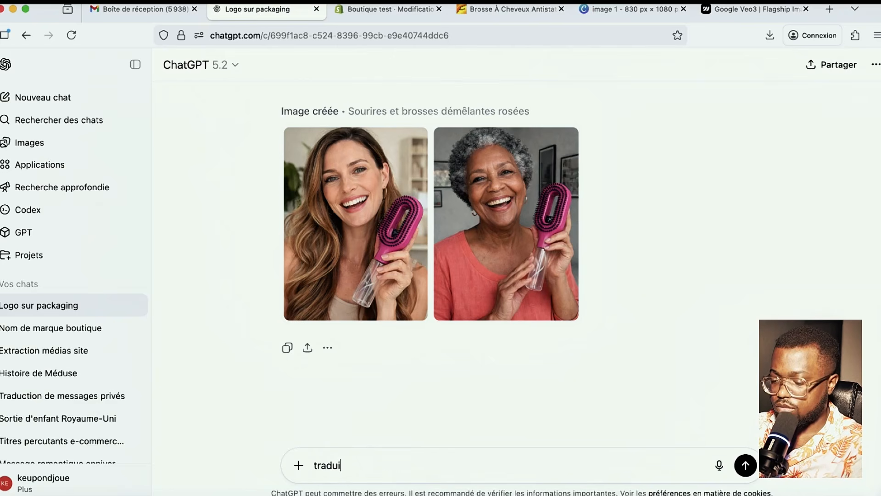
type("re moi ca en")
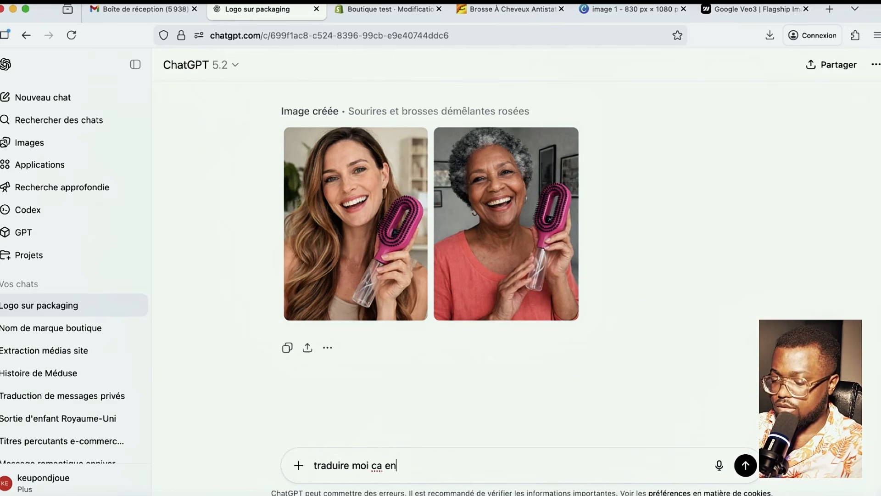
type(" agnglqie")
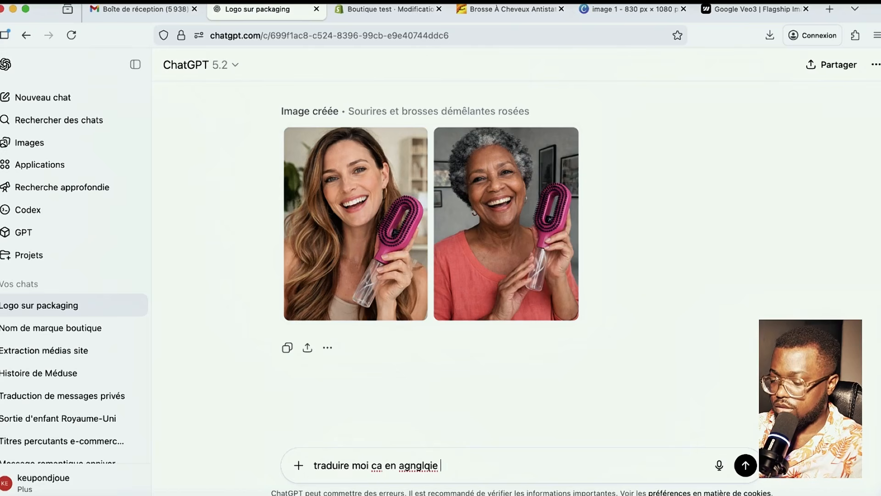
key("BackSpace")
key("BackSpace")
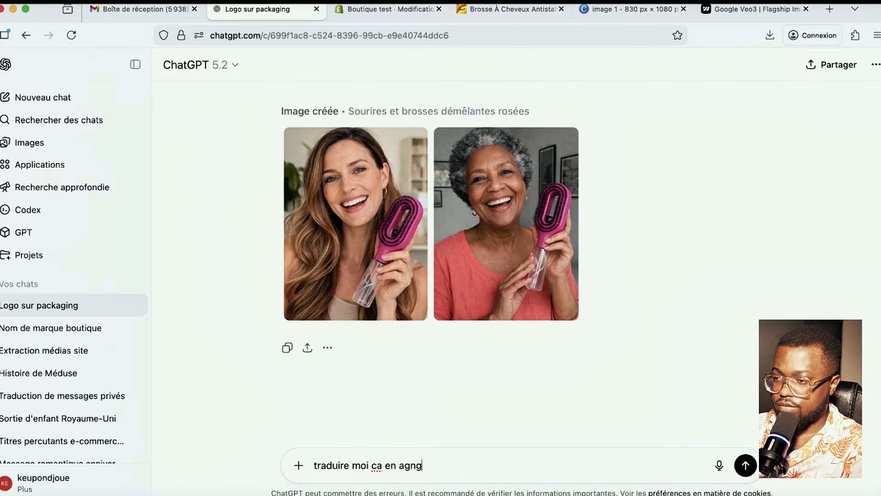
type("is")
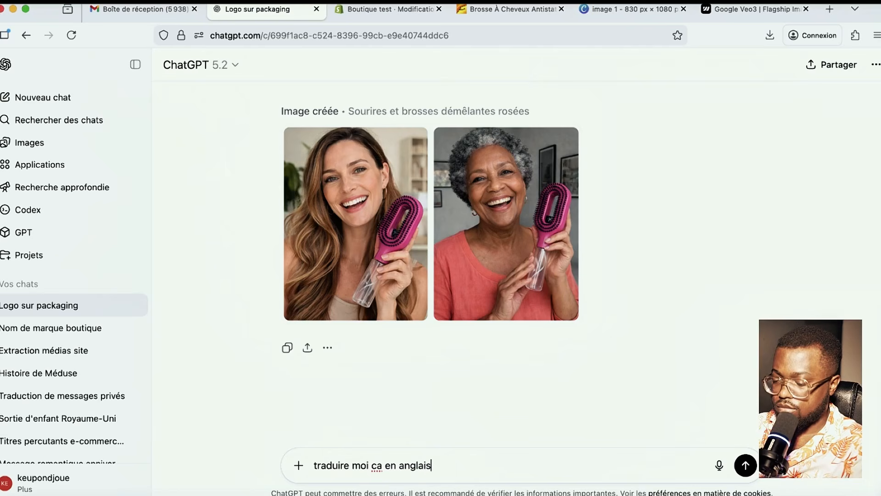
type(" : ")
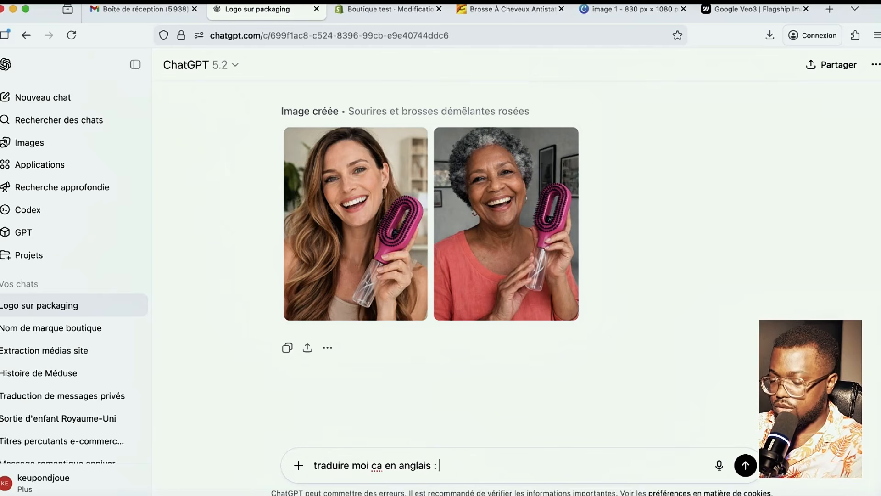
type("genere moi un")
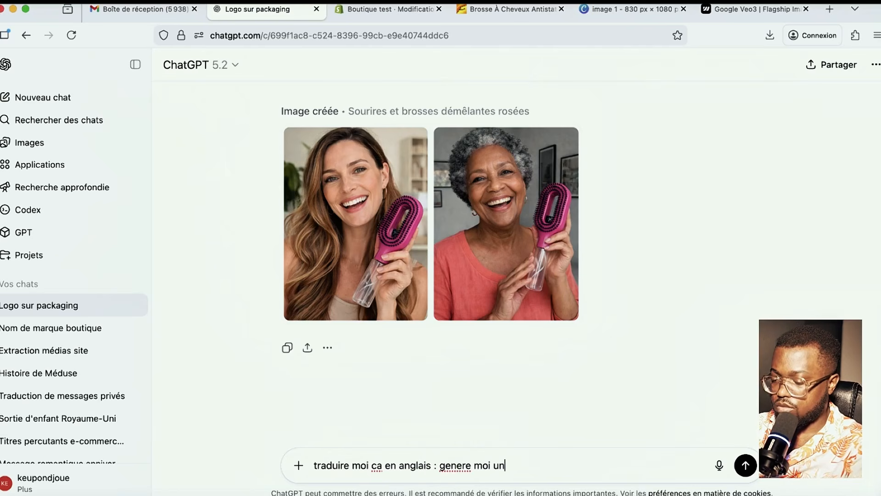
type("e video d")
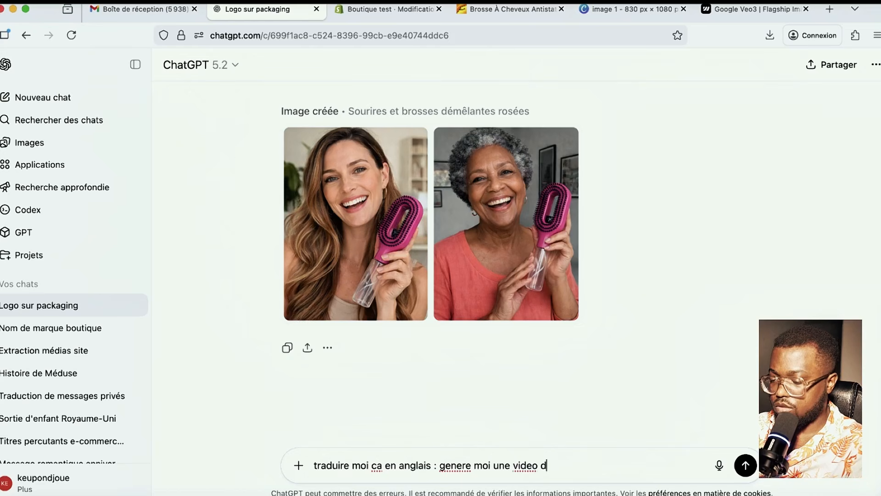
type("'une femme")
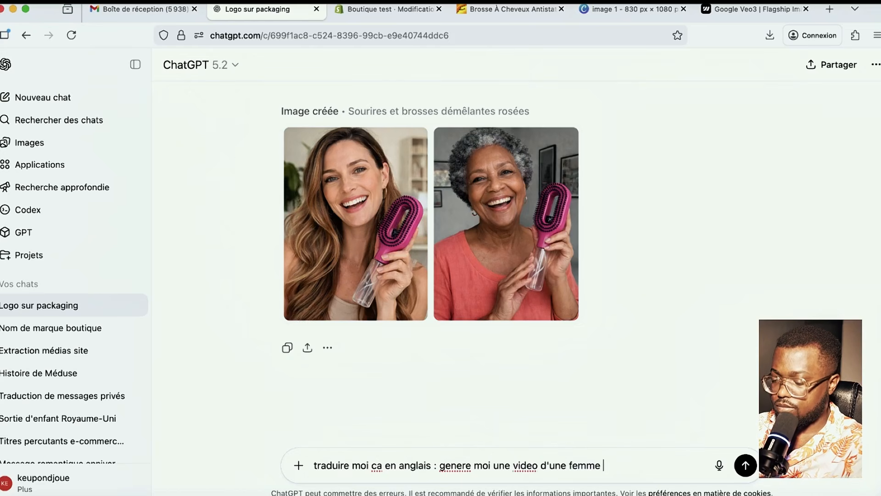
type(" utili")
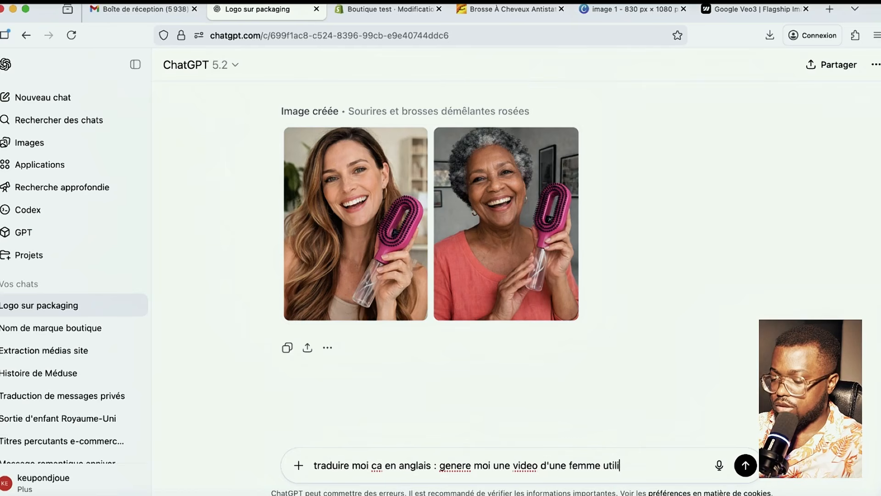
type("sant ce ")
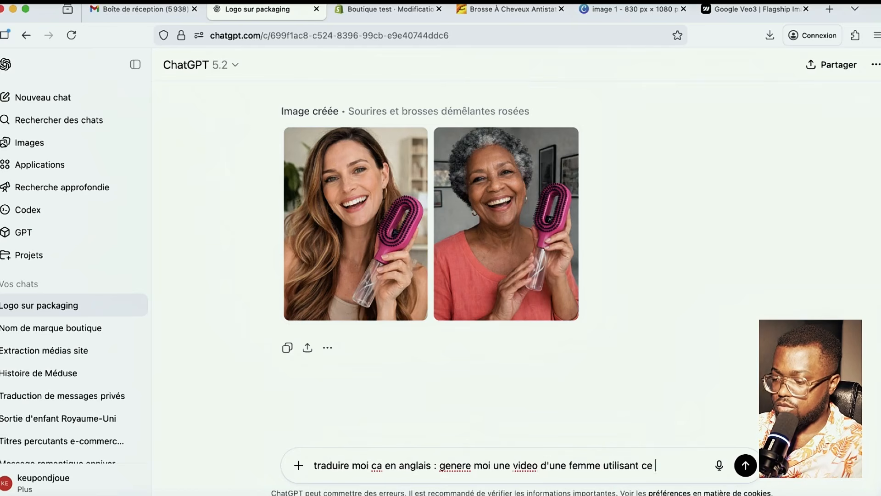
type("produit")
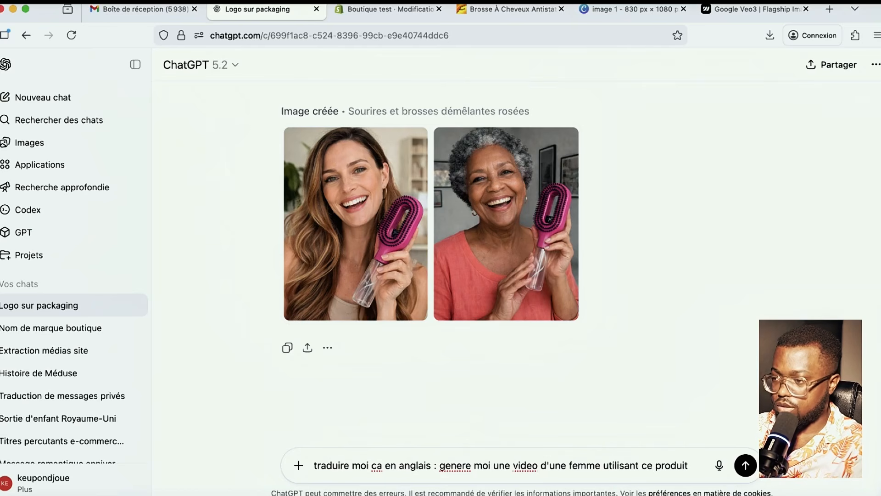
type(" pour se ")
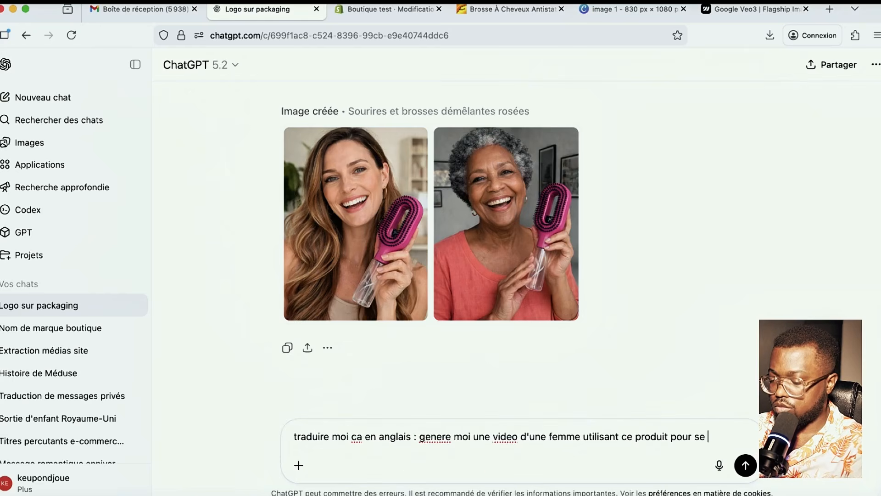
type("brousser")
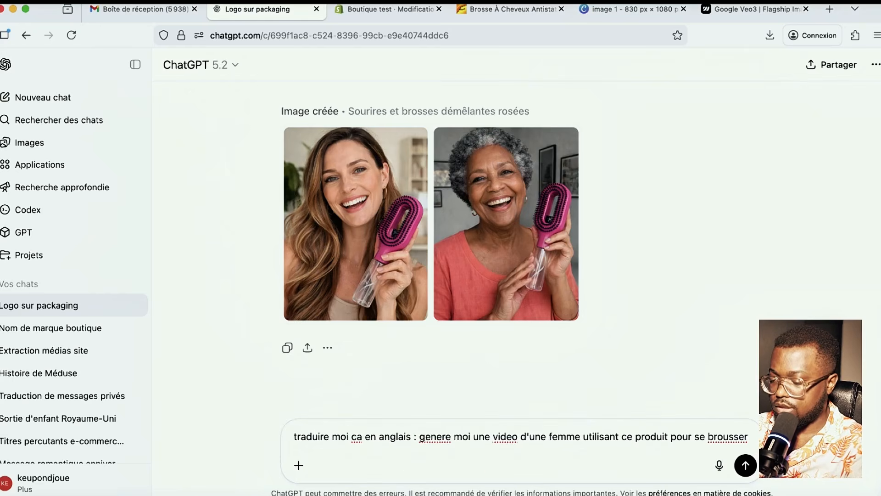
type(" et")
key("BackSpace")
key("BackSpace")
key("BackSpace")
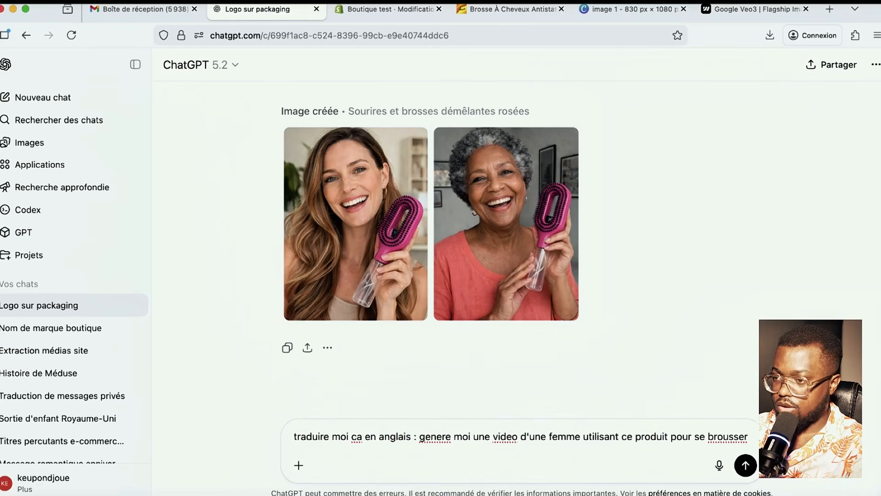
type("etant heurus")
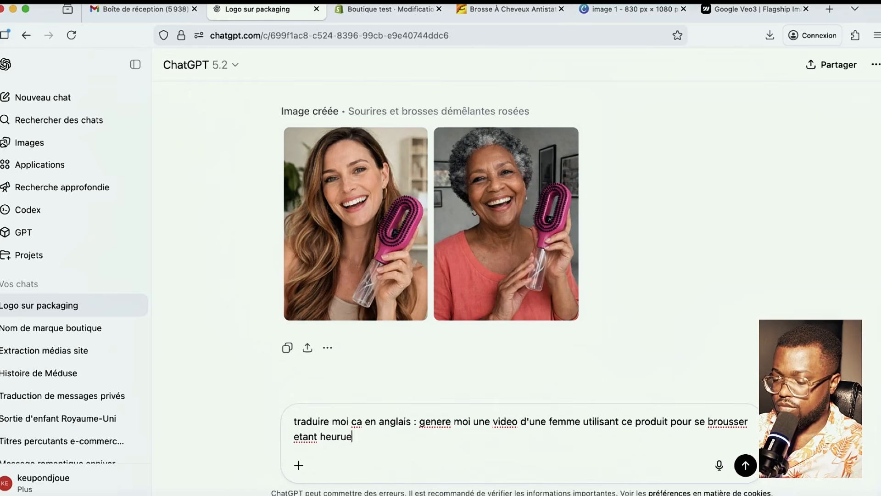
type("se")
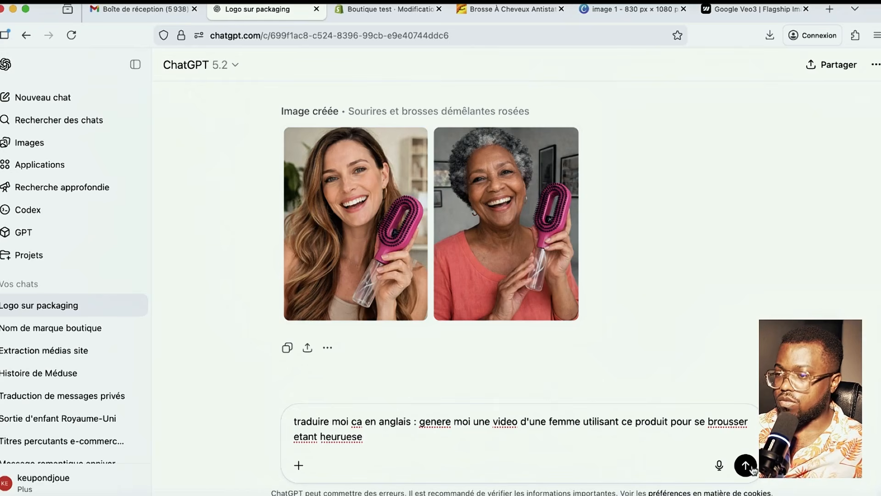
key("Return")
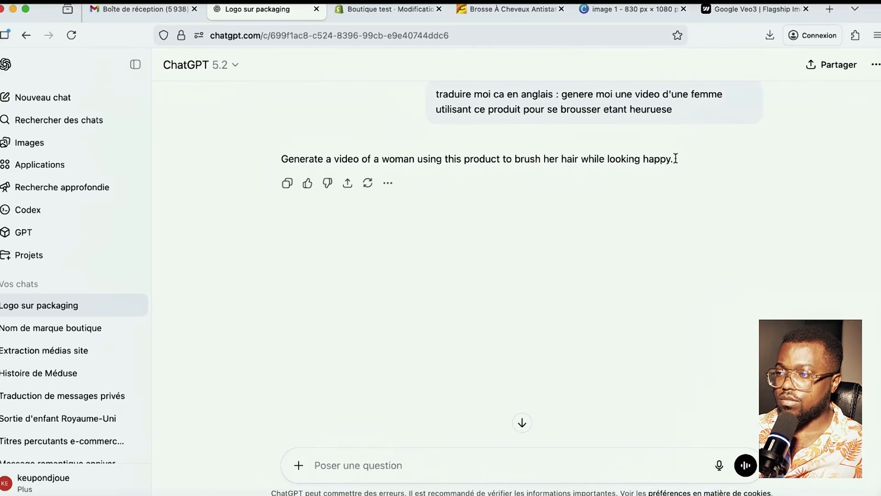
left_click_drag(674, 159, 281, 163)
key("ctrl+c")
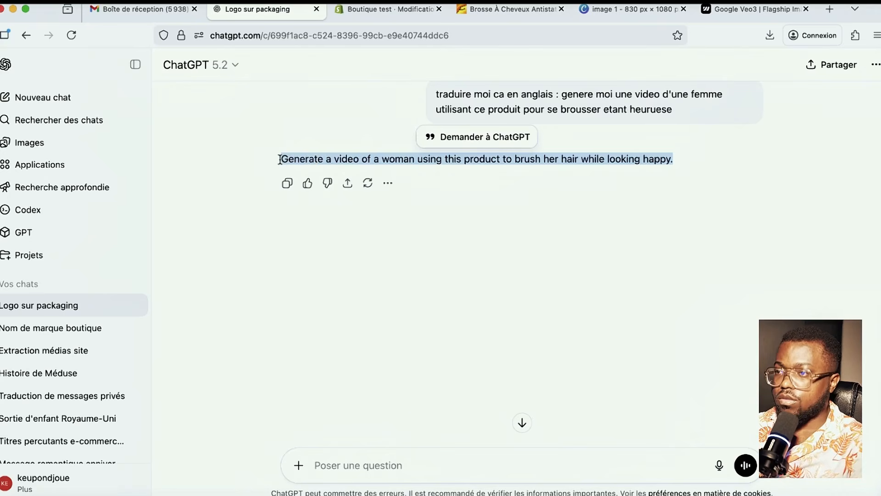
left_click(752, 9)
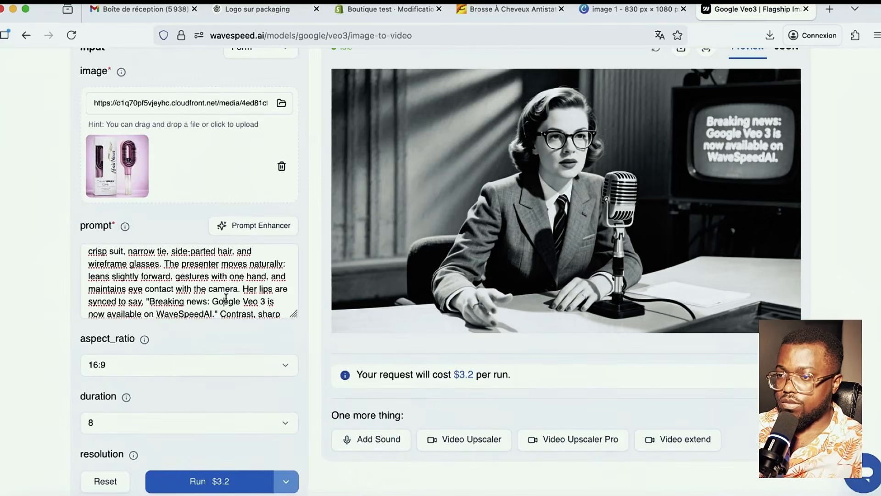
- Paste the English hair-brushing prompt into Veo3 and run it for $3.2, refused for insufficient credits
key("ctrl+a")
key("ctrl+v")
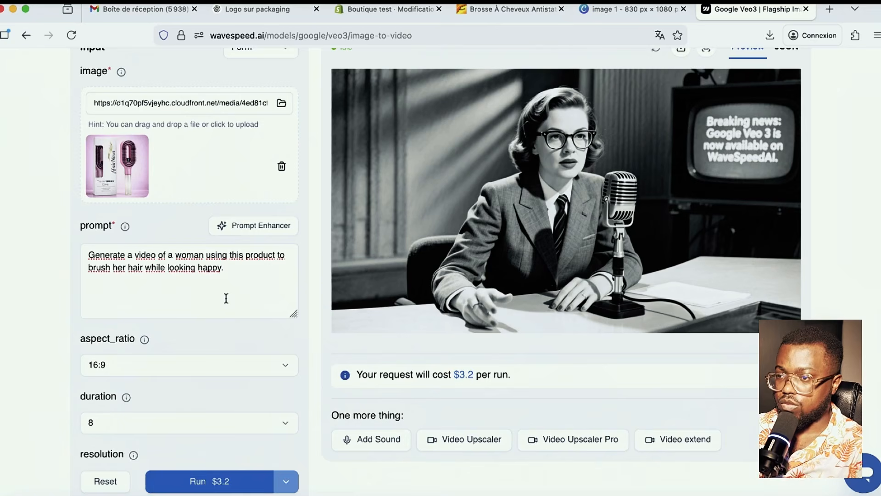
scroll(204, 397, "down", 4)
scroll(152, 399, "down", 1)
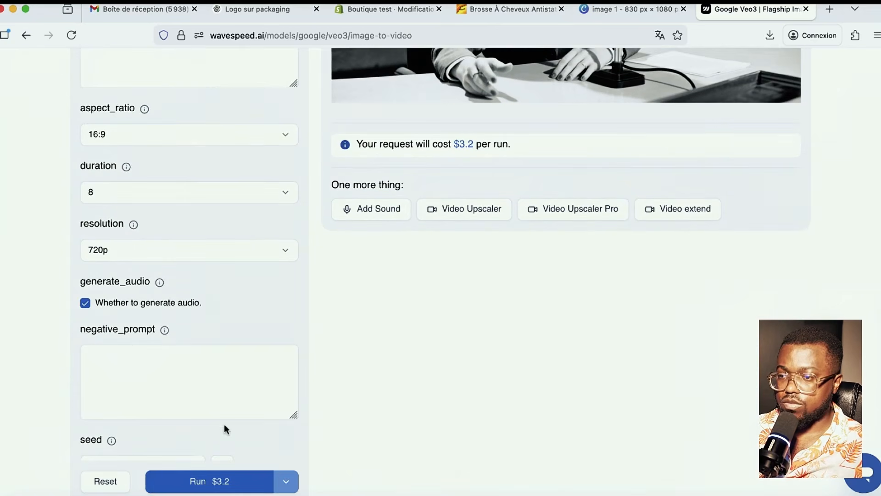
left_click(221, 485)
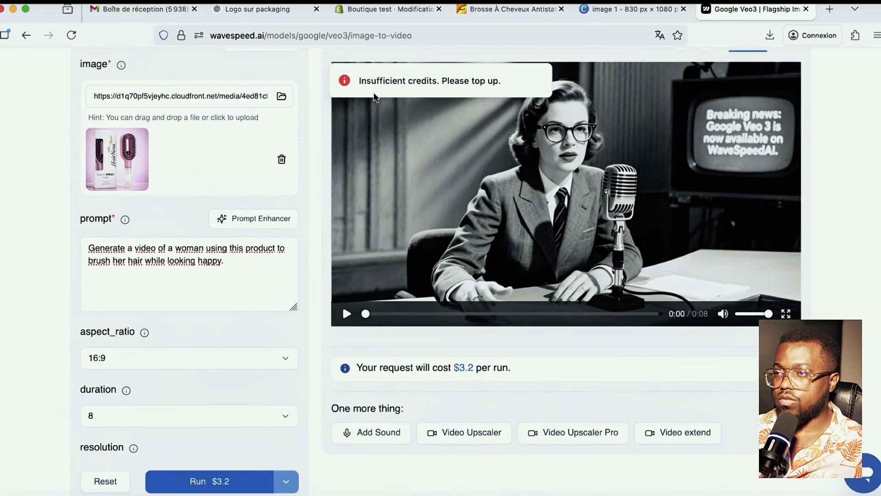
scroll(563, 223, "up", 5)
scroll(577, 251, "down", 4)
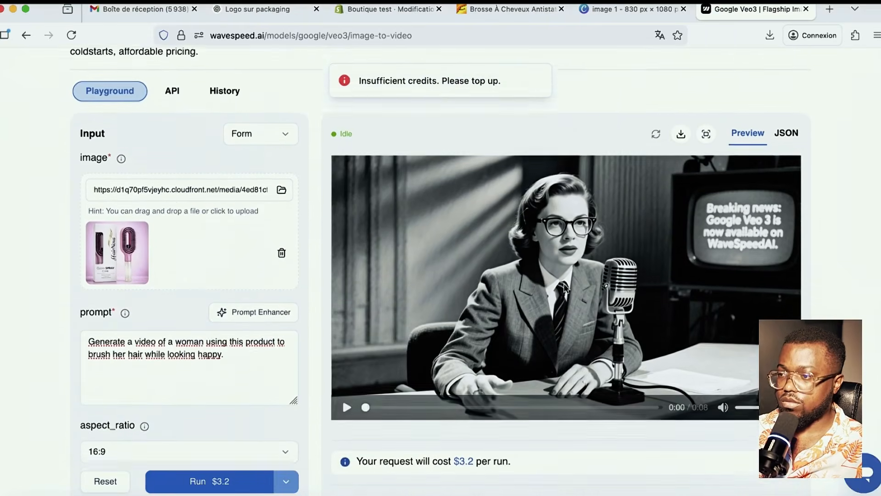
scroll(234, 344, "up", 4)
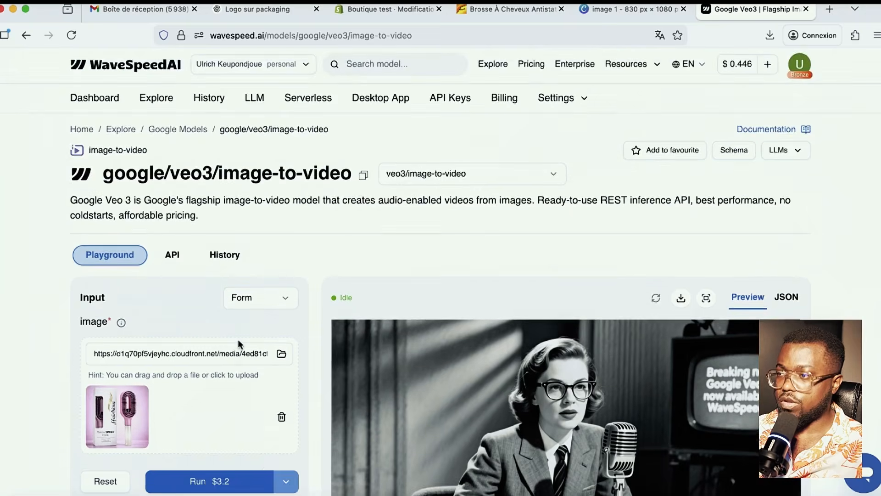
scroll(480, 175, "down", 3)
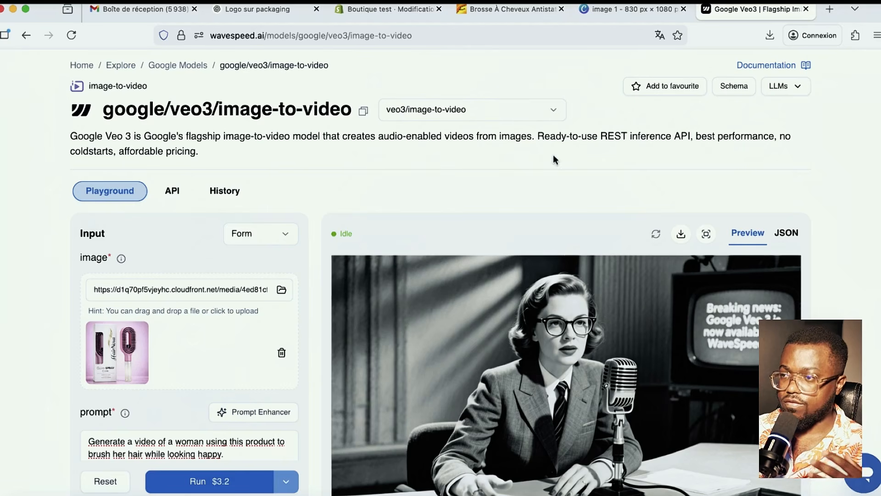
- Return to the Shopify theme editor, scrolled to the 'La meilleure brosse de tous les temps' review
left_click(377, 10)
scroll(281, 223, "up", 5)
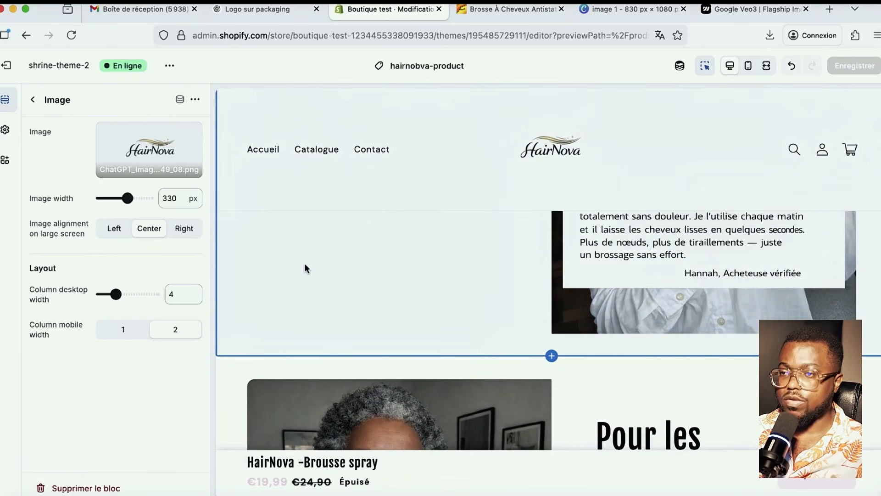
scroll(367, 308, "up", 3)
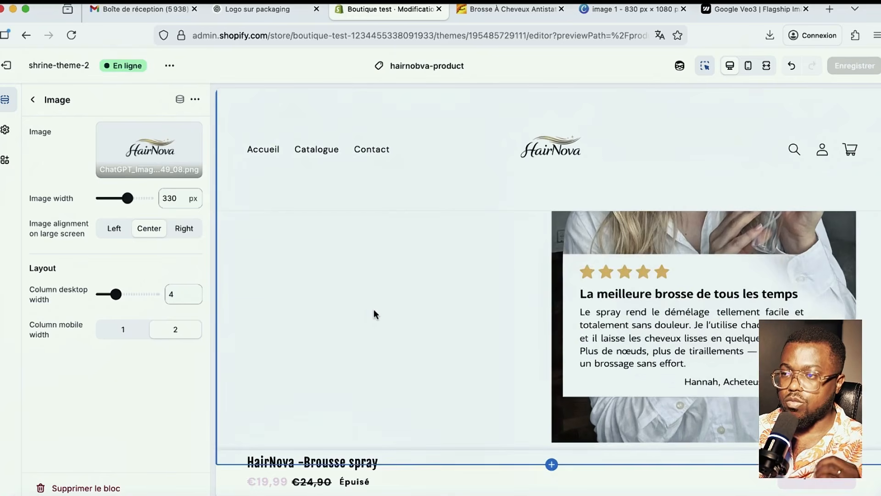